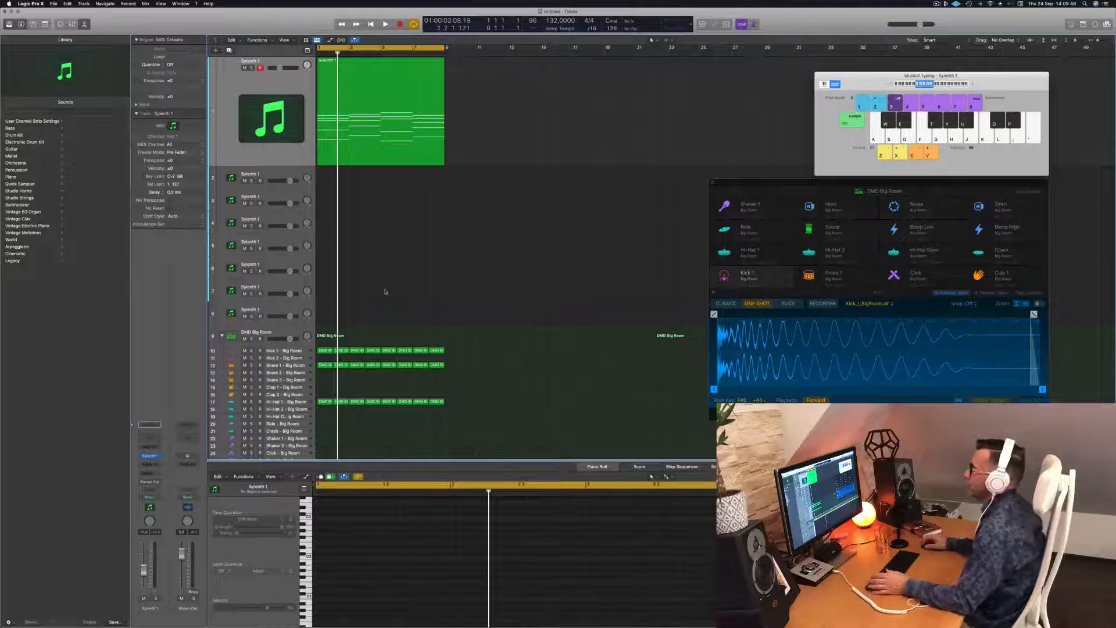
- Play the chord loop, duplicate the first Sylenth1 track and copy its chord region onto the new track
left_click(374, 142)
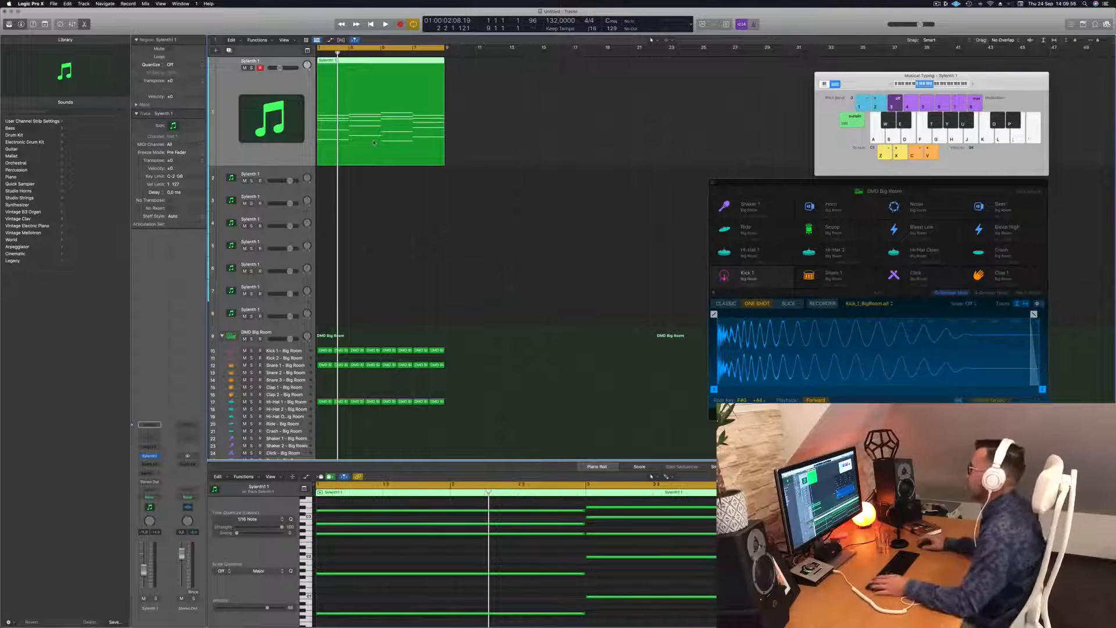
left_click(408, 189)
key("space")
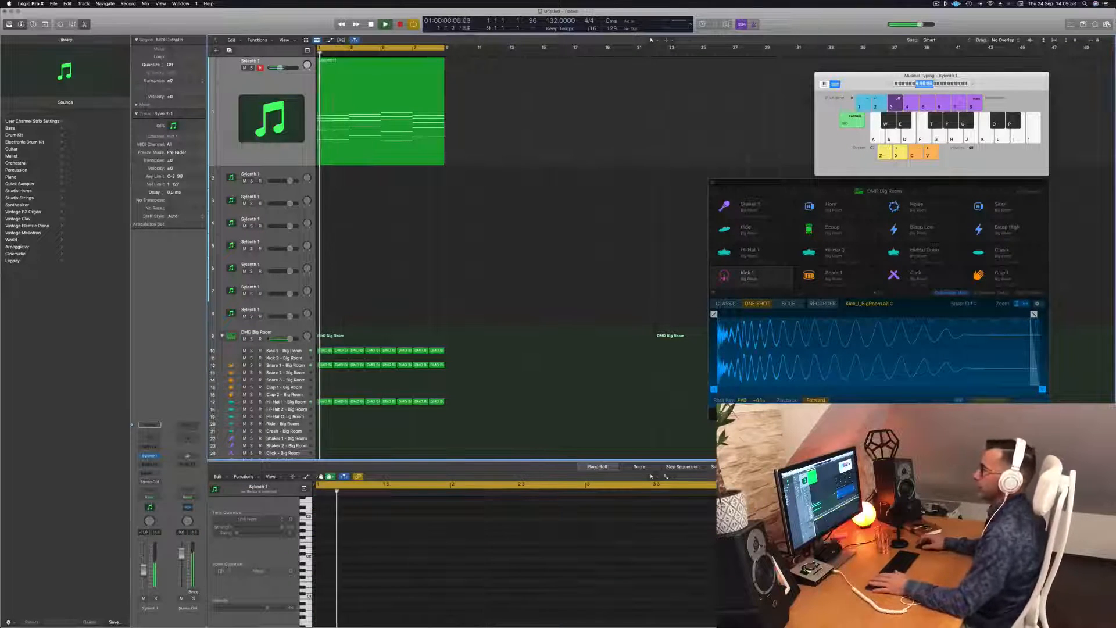
left_click(231, 51)
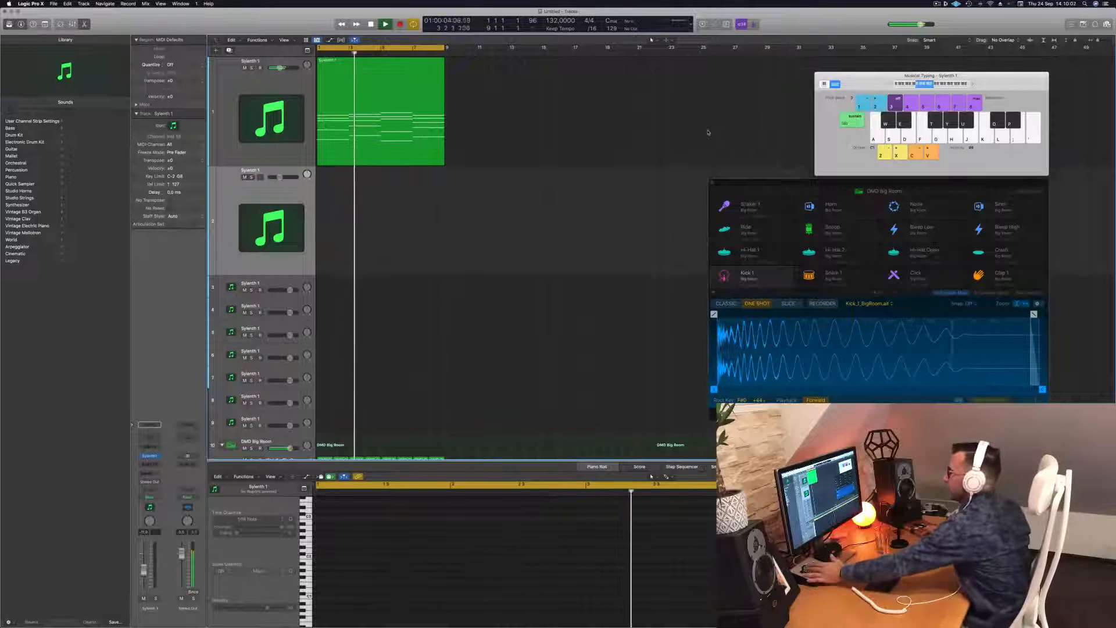
left_click(362, 89)
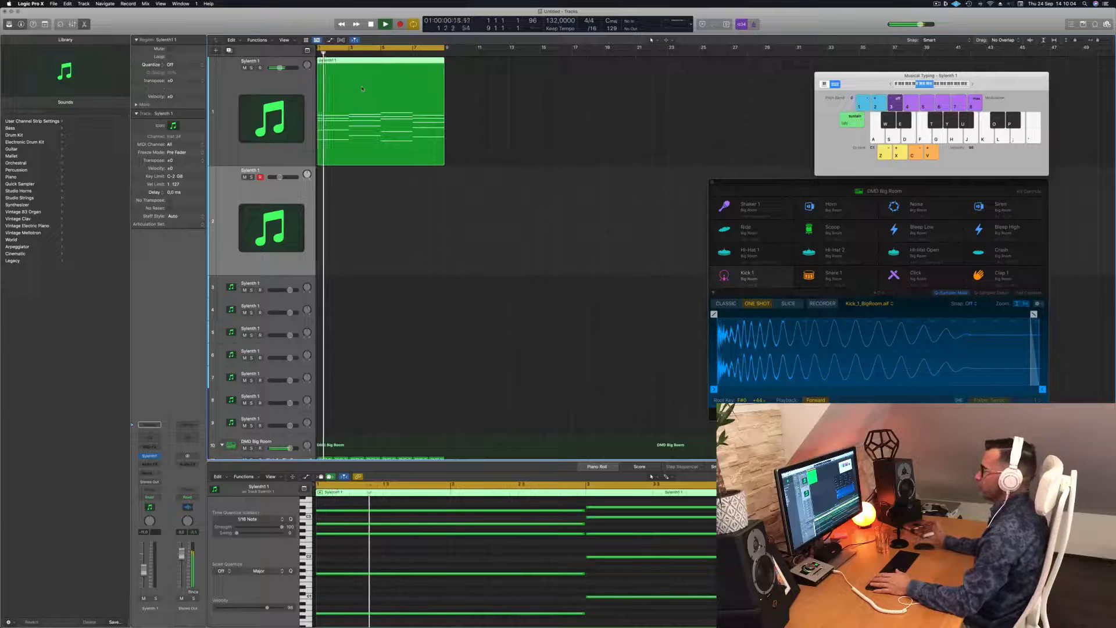
key("space")
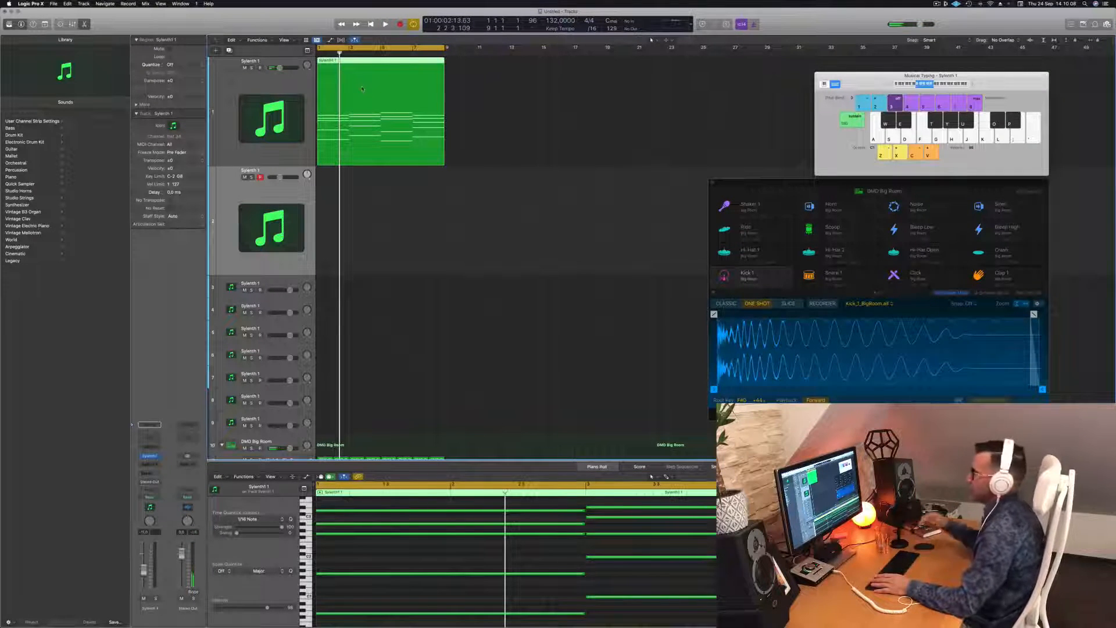
left_click_drag(352, 60, 347, 197)
- Replace the Sylenth1 instrument on the second track with Alchemy in stereo
left_click(159, 459)
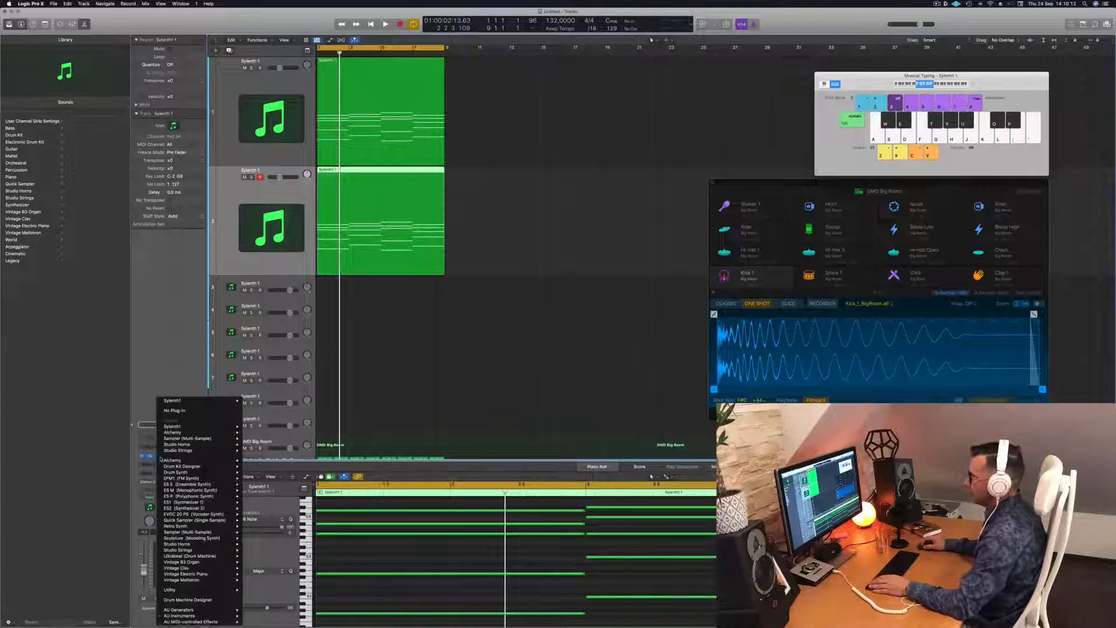
mouse_move(216, 433)
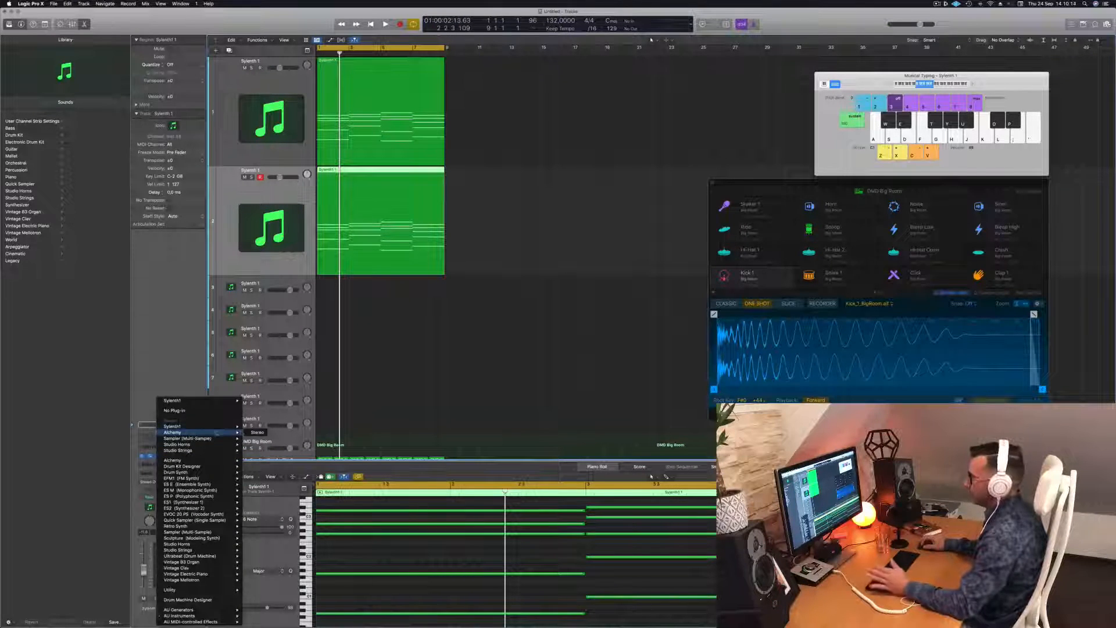
left_click(265, 433)
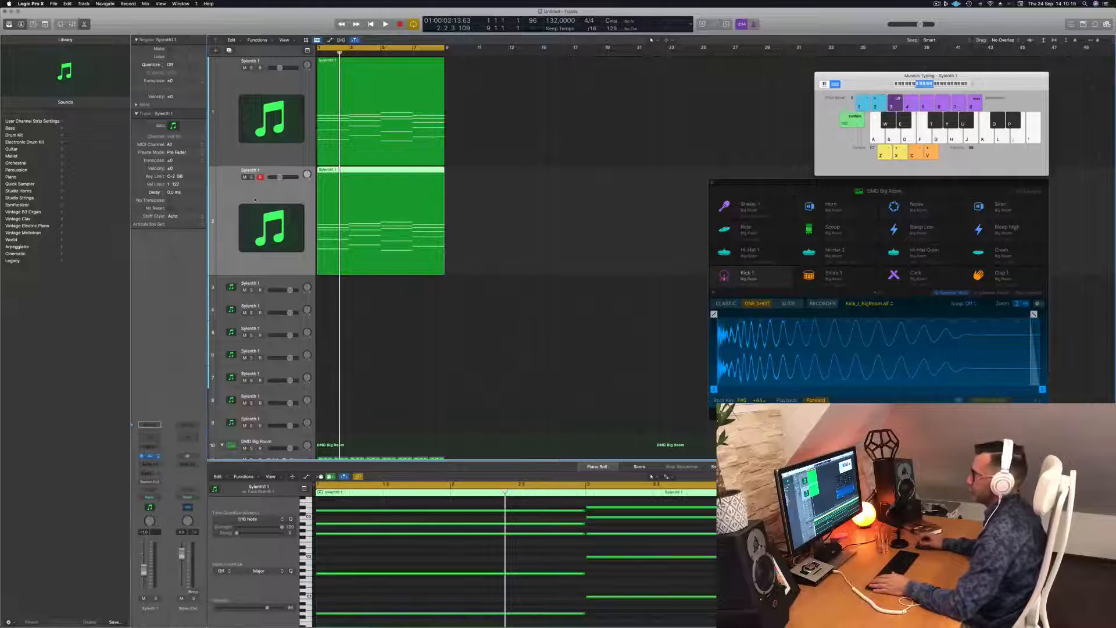
left_click_drag(529, 93, 553, 97)
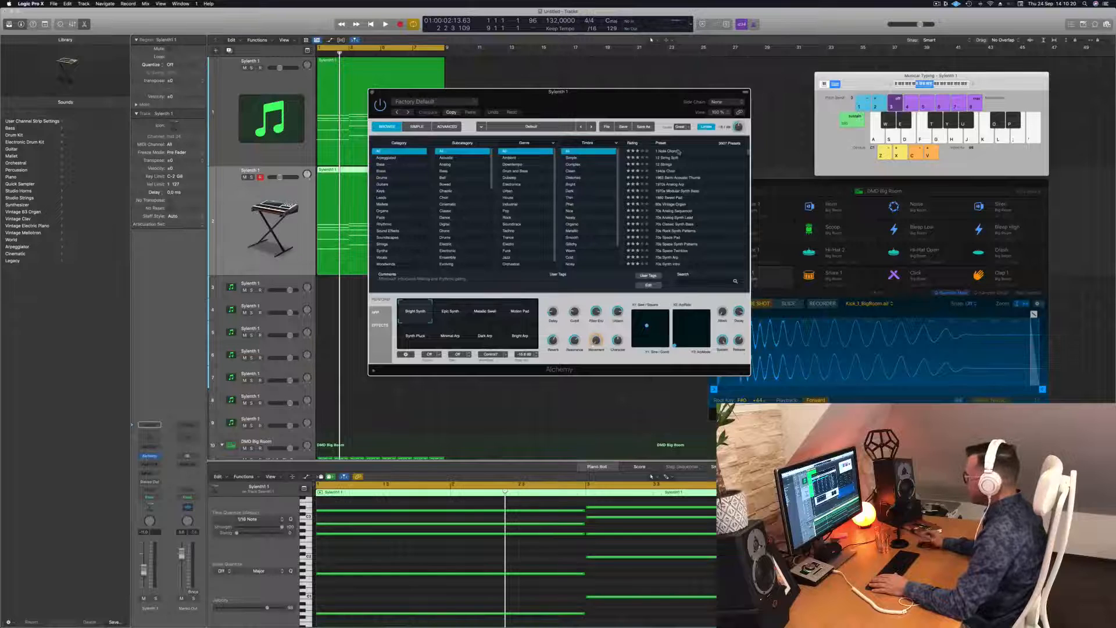
- Audition Alchemy's Acid Trance Pattern preset with its No Bass variation and the two Acid Etched Bass presets against the loop
scroll(692, 204, "down", 10)
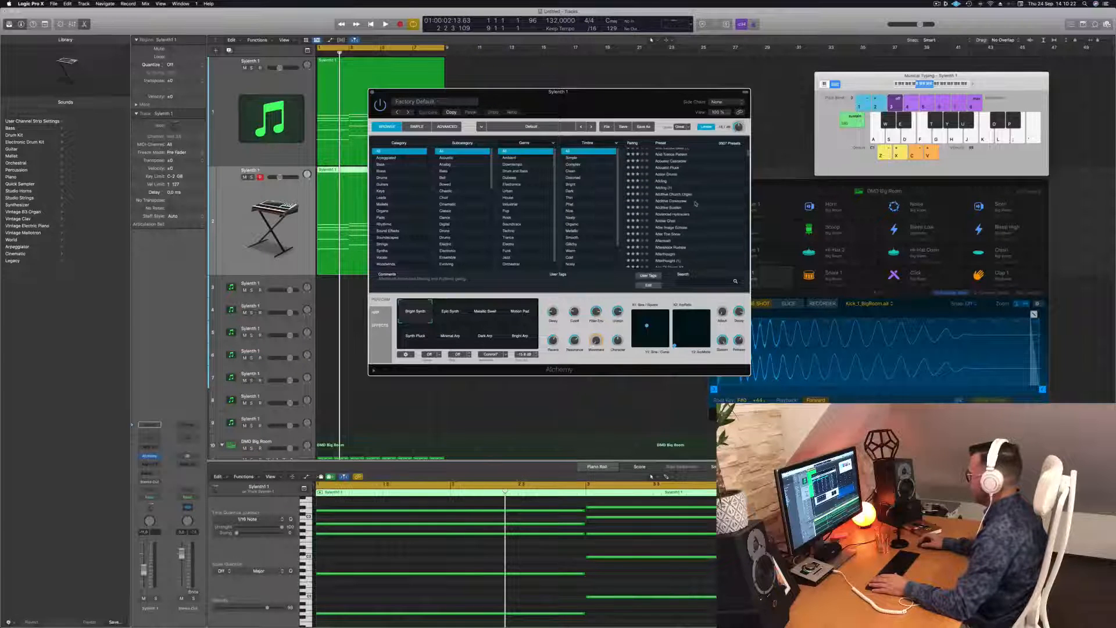
scroll(695, 203, "up", 3)
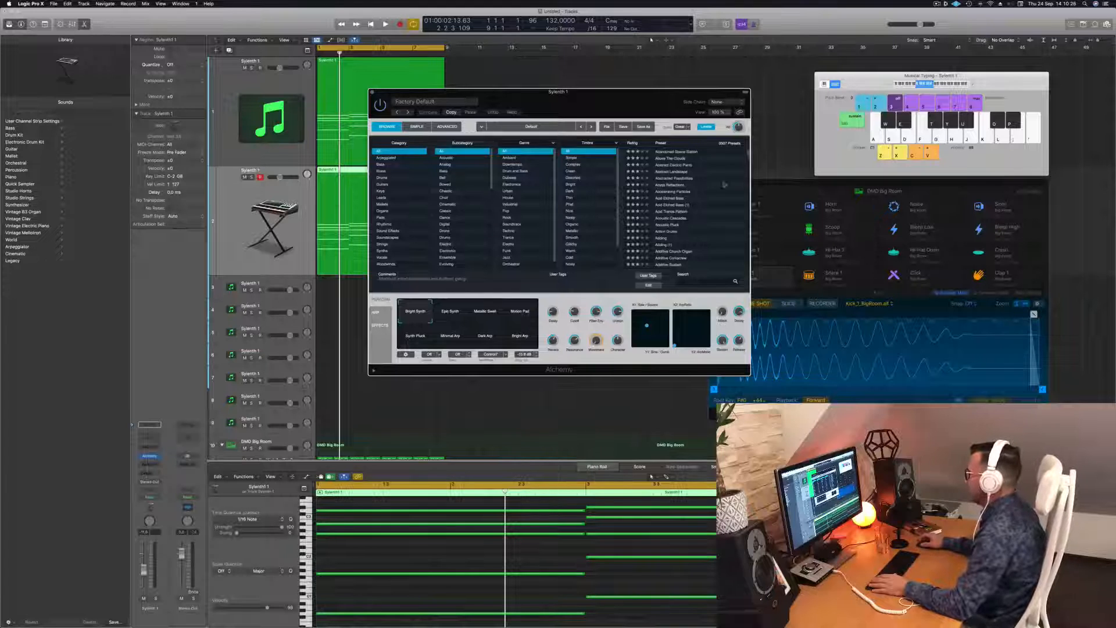
left_click(675, 213)
left_click_drag(628, 92, 809, 72)
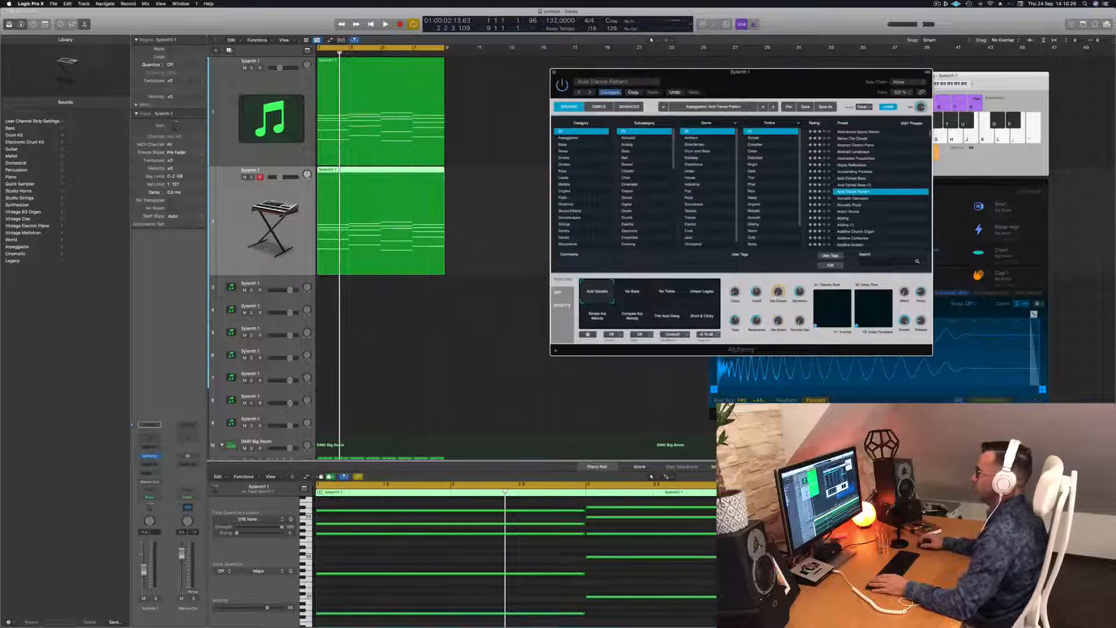
key("space")
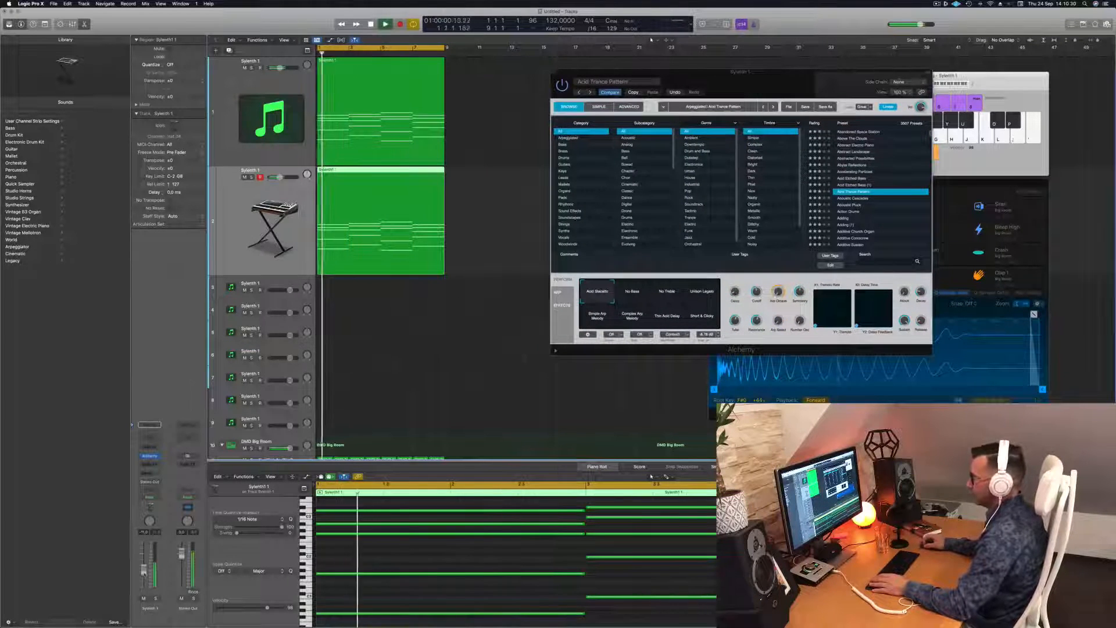
key("space")
key("space")
left_click(631, 291)
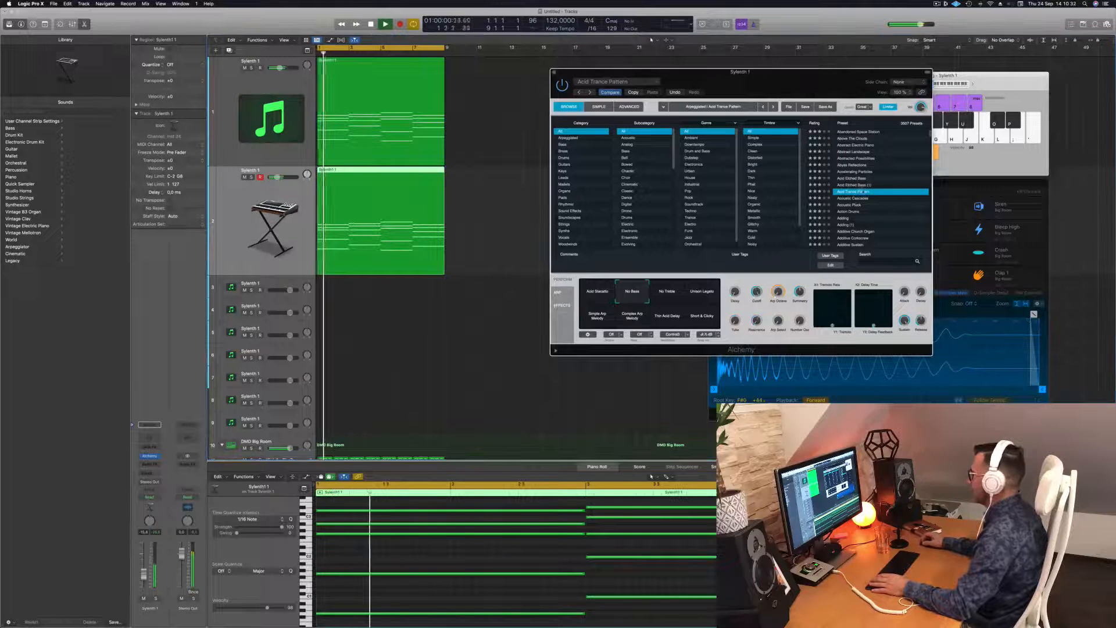
left_click(853, 178)
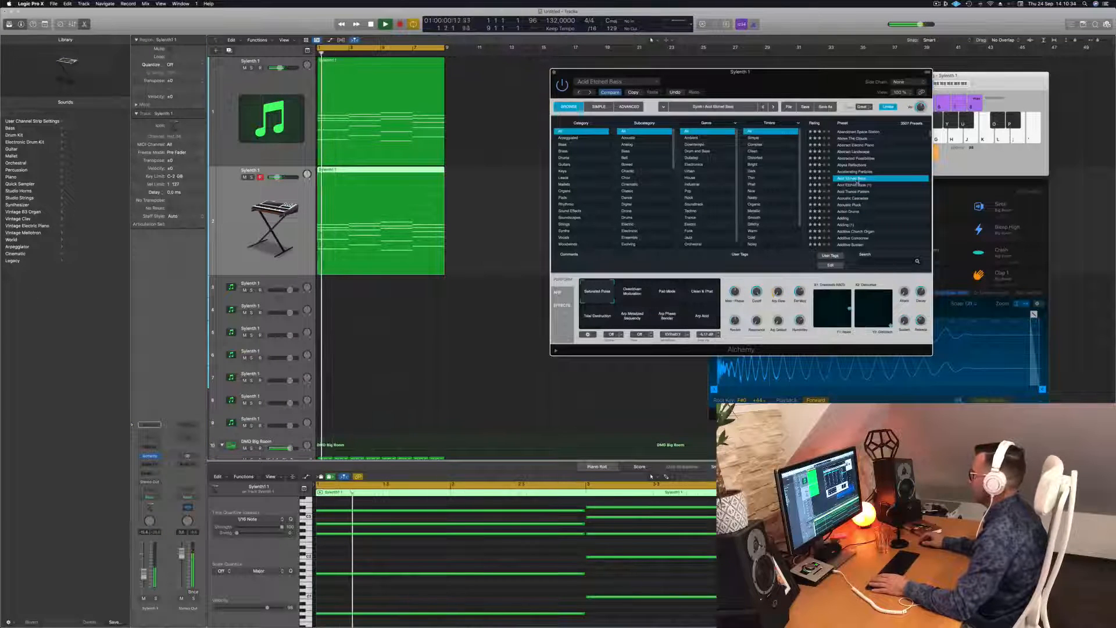
left_click(866, 185)
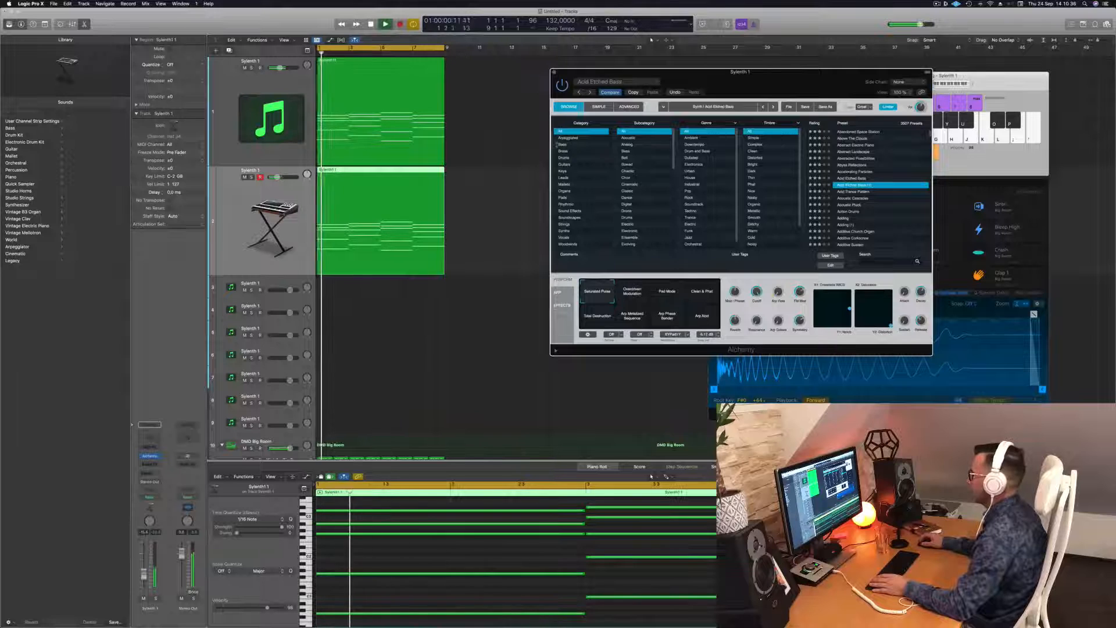
- Filter the Alchemy presets to the Arpeggiated category and search them for "acid"
left_click(567, 139)
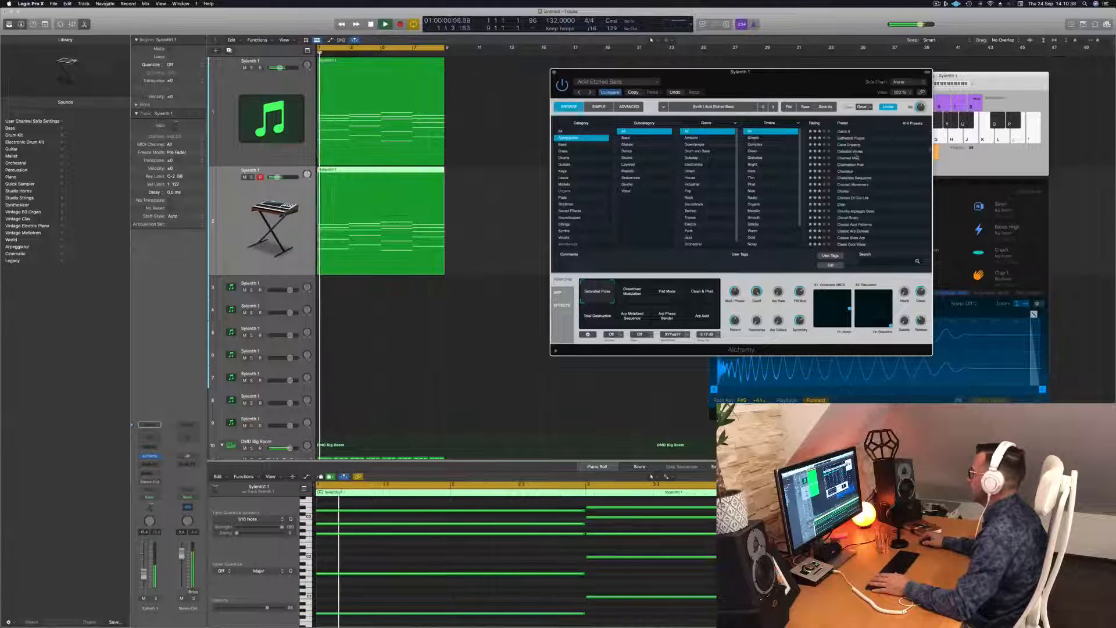
scroll(872, 169, "down", 2)
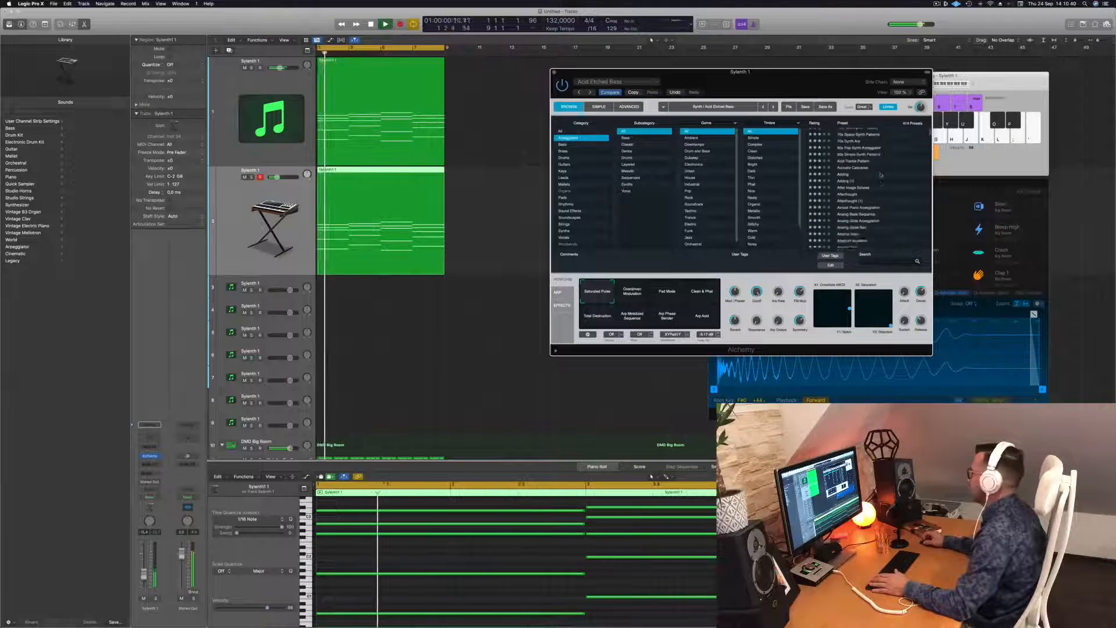
scroll(884, 175, "down", 1)
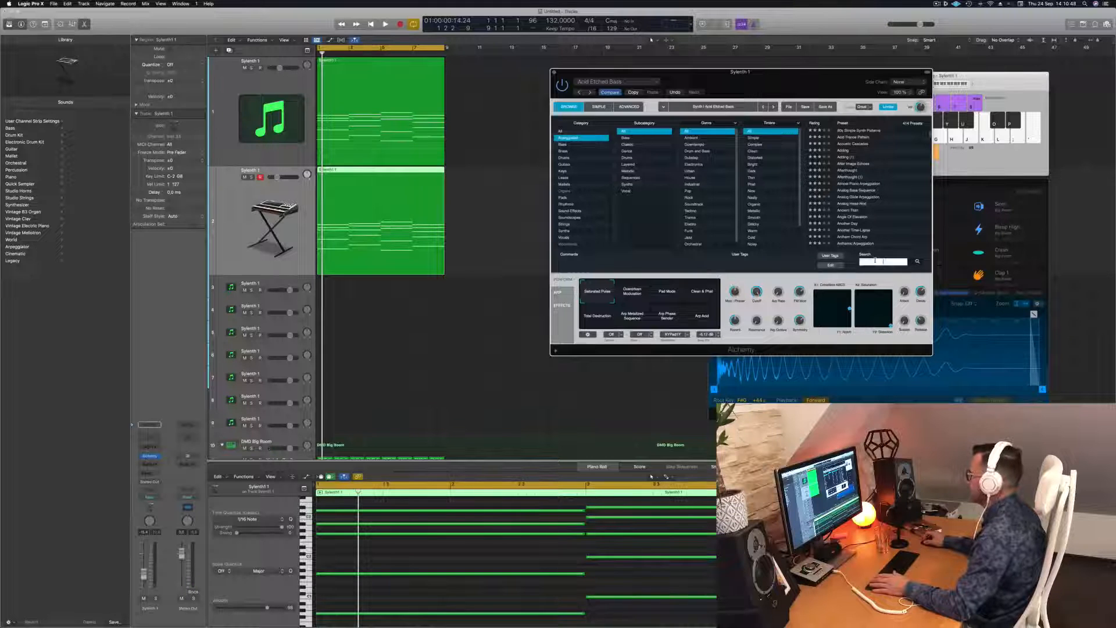
type("cid")
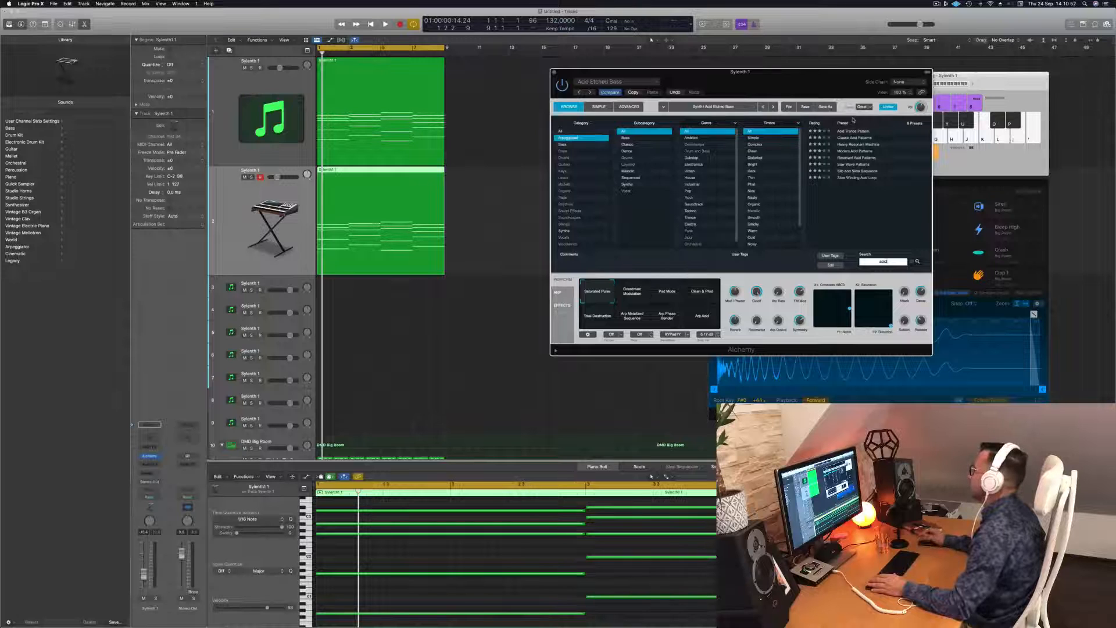
- Load the Modern Acid Patterns preset in Alchemy and play it with the loop
left_click(856, 151)
key("space")
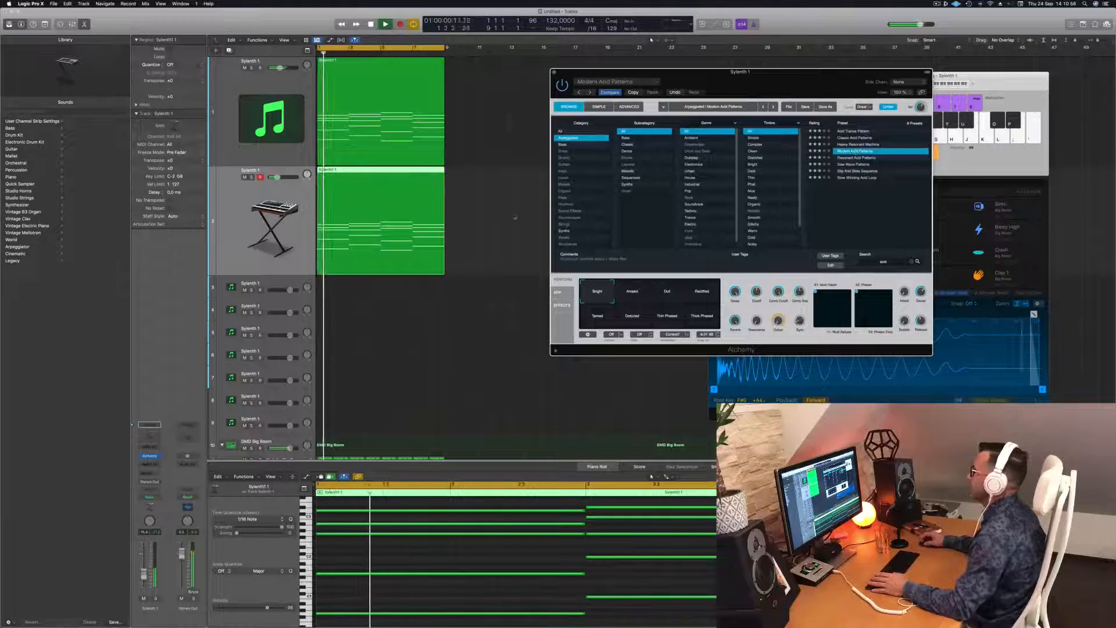
key("space")
- Delete the upper chord notes in the Alchemy region, keeping only the lowest note of each chord, and play the result
scroll(461, 561, "down", 3)
scroll(438, 550, "down", 2)
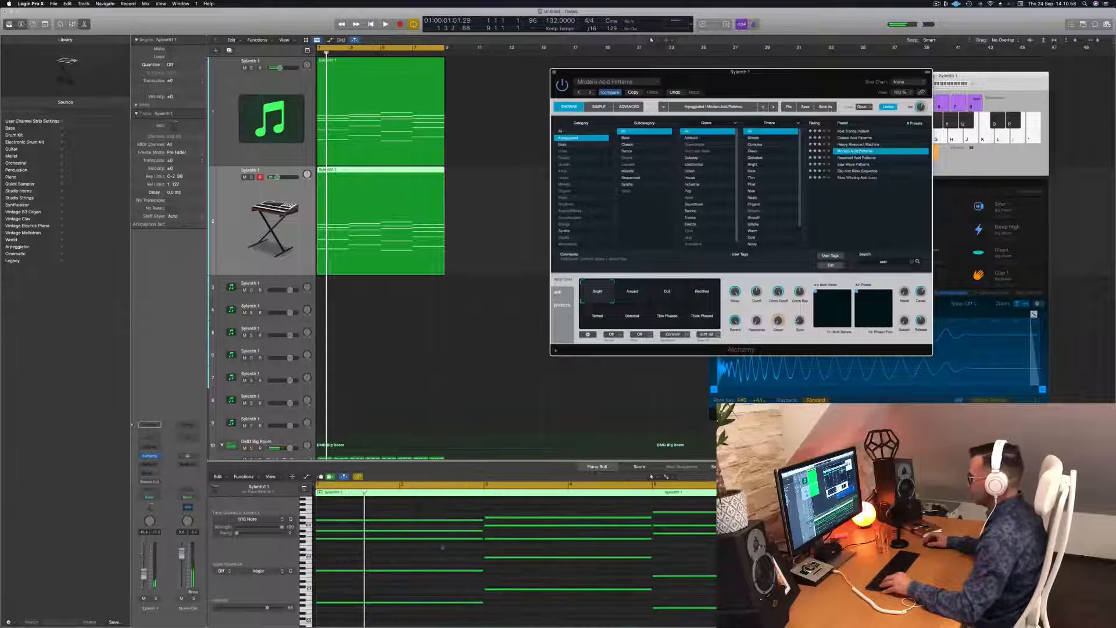
left_click_drag(435, 511, 727, 581)
key("Delete")
key("space")
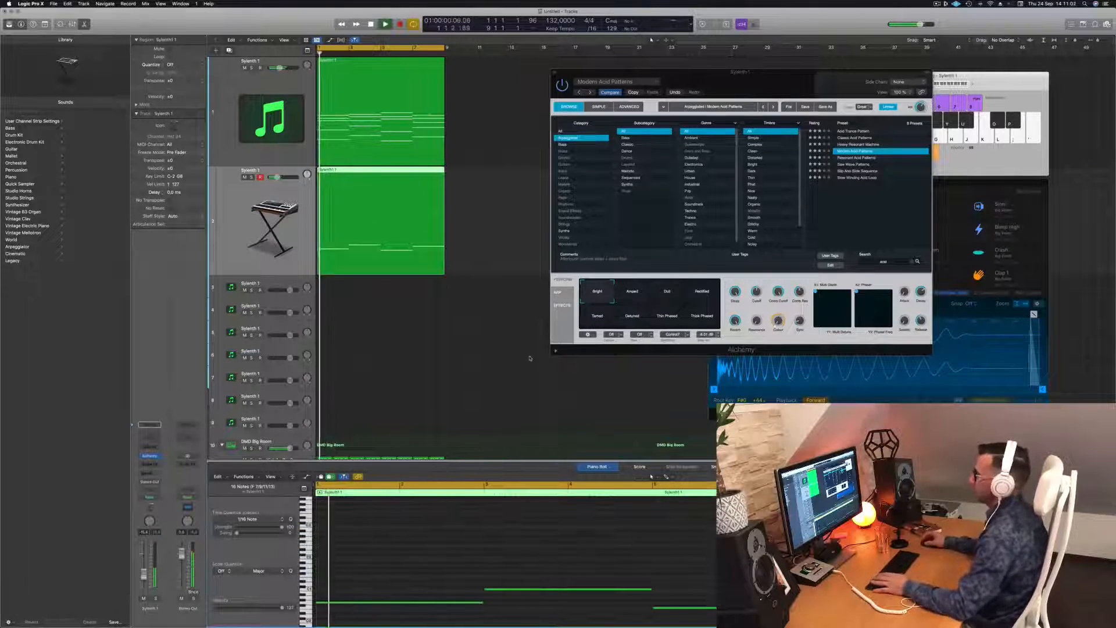
key("space")
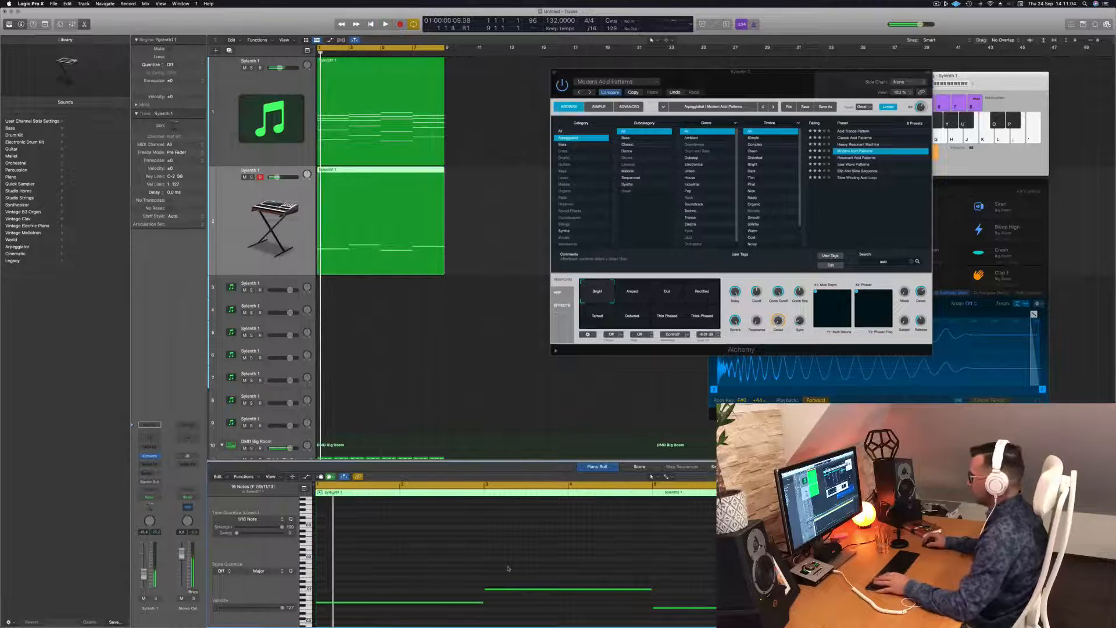
- Transpose all remaining notes in the Alchemy region up one octave and play them back
key("super+a")
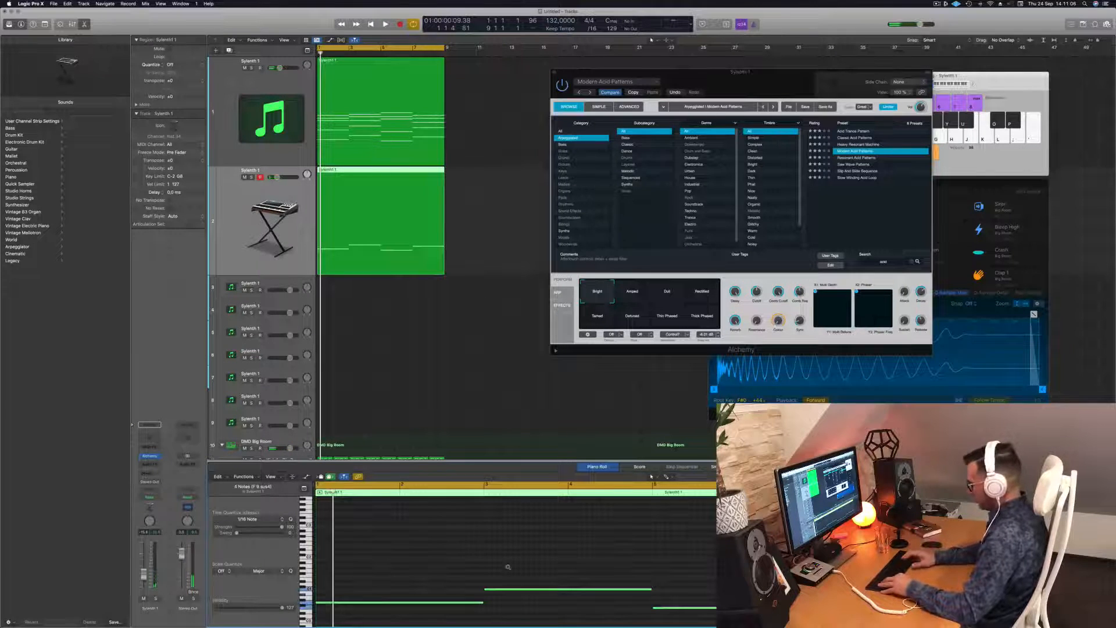
key("alt+shift+Up")
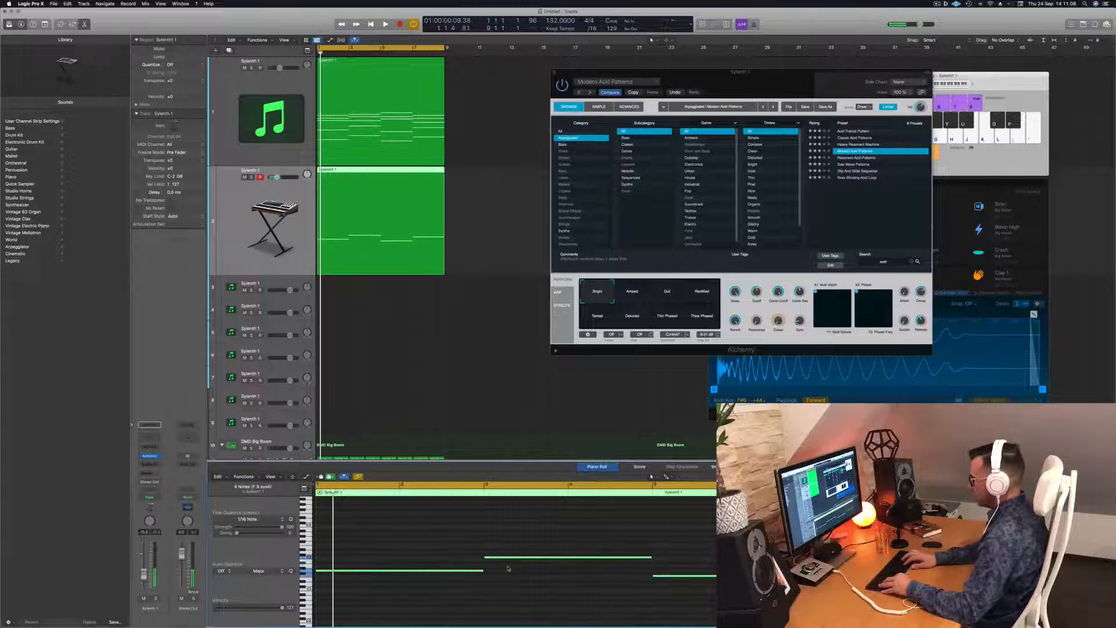
key("alt+shift+Up")
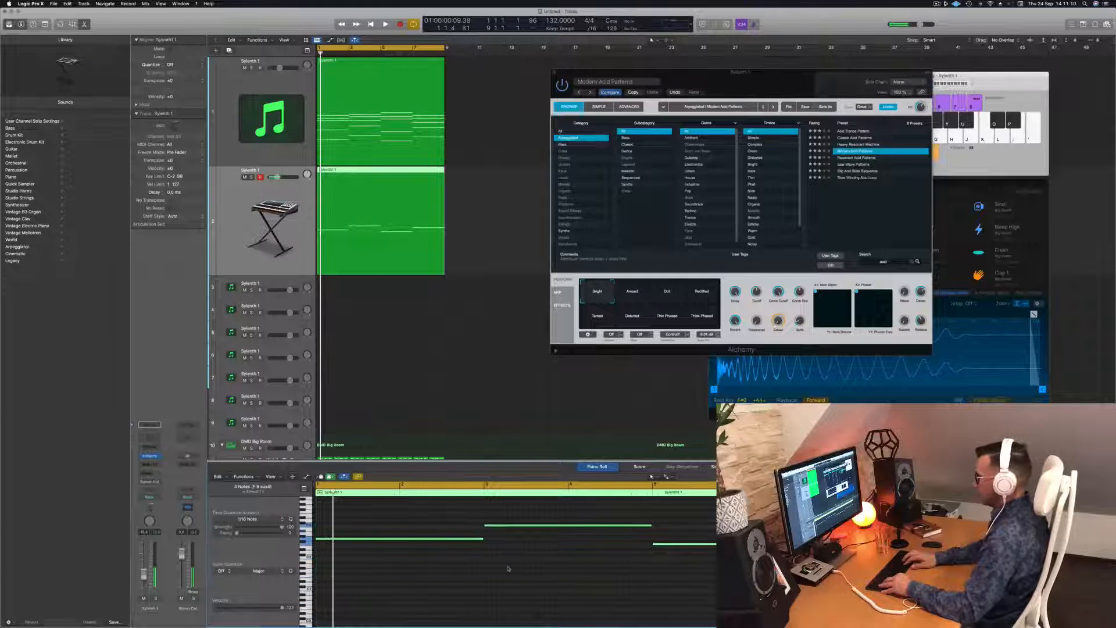
key("alt+shift+Down")
key("space")
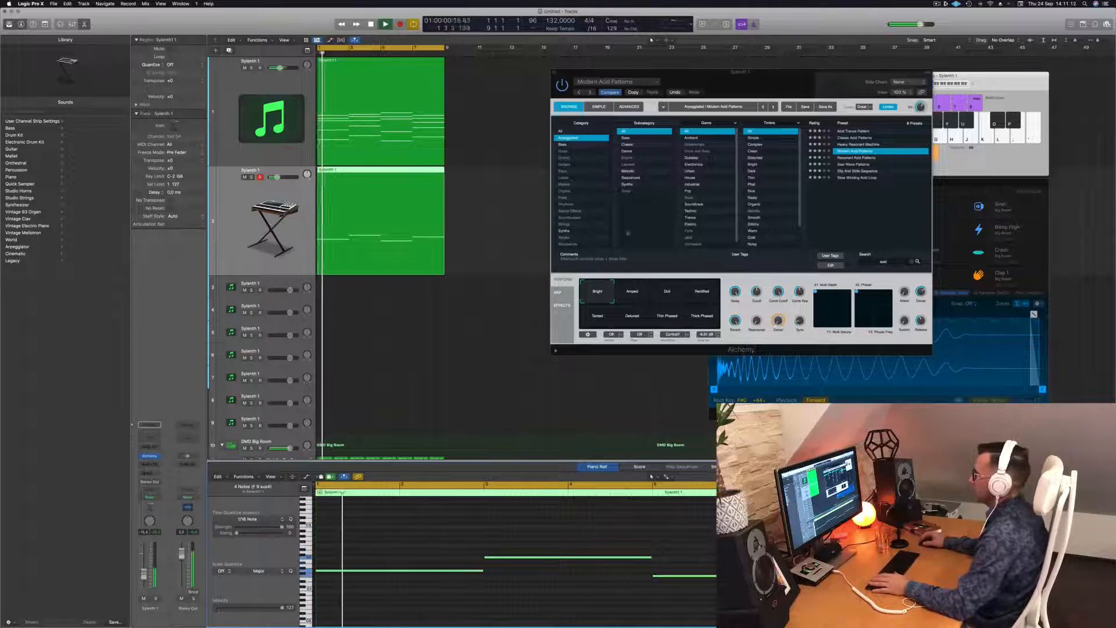
- Audition the Resonant Acid Patterns, Saw Wave Patterns, Slip And Slide Sequence and Slow Winding Acid Loop presets during playback
left_click_drag(853, 93, 831, 91)
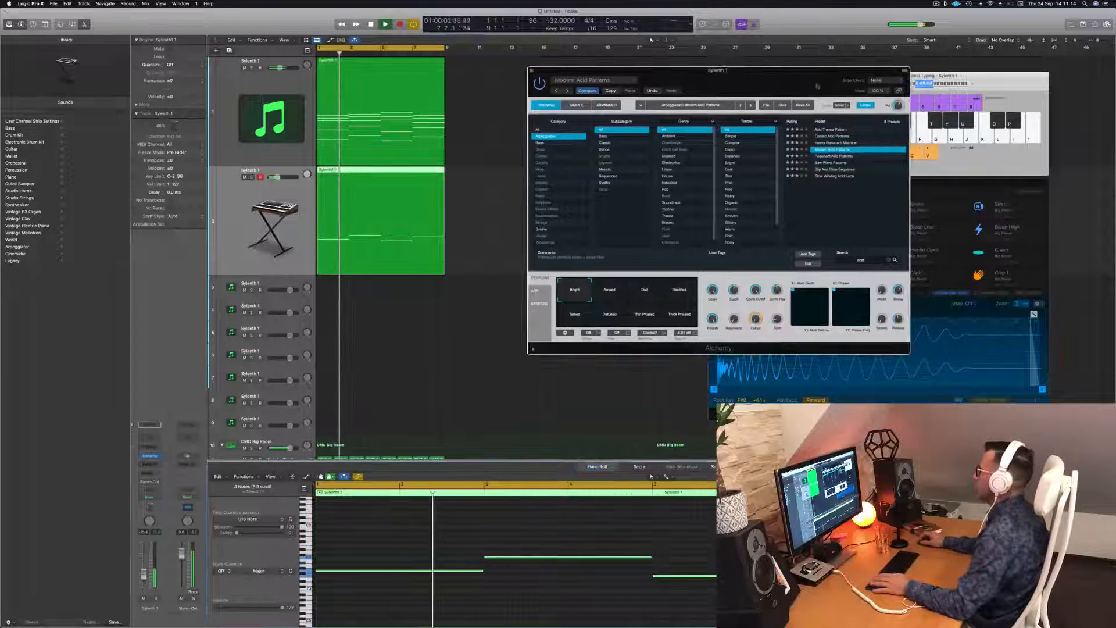
key("space")
key("space")
left_click(830, 156)
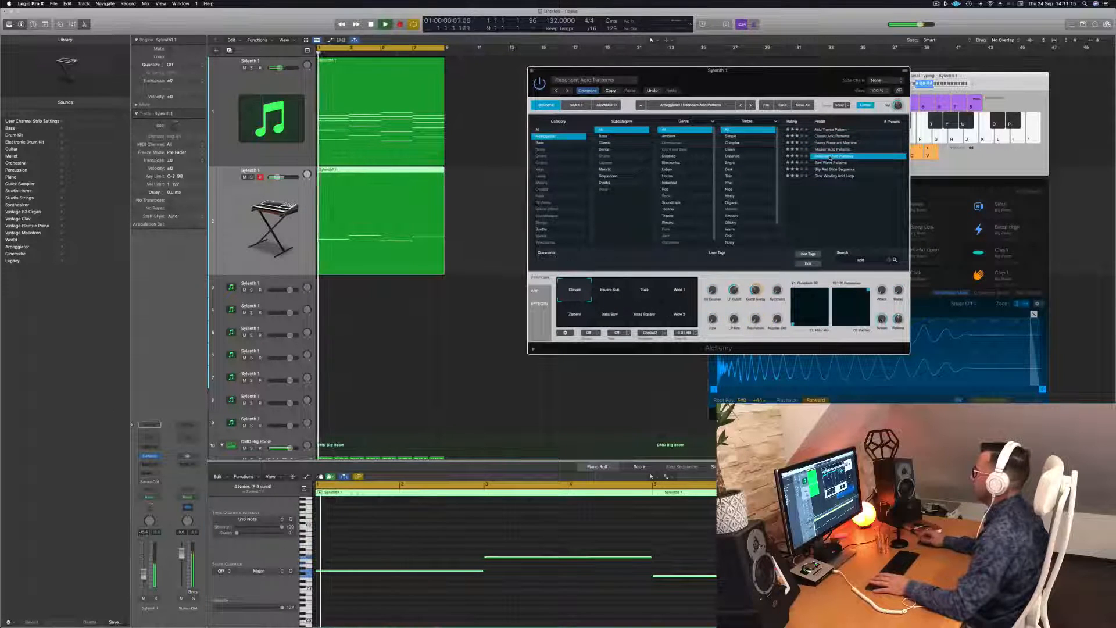
left_click(833, 164)
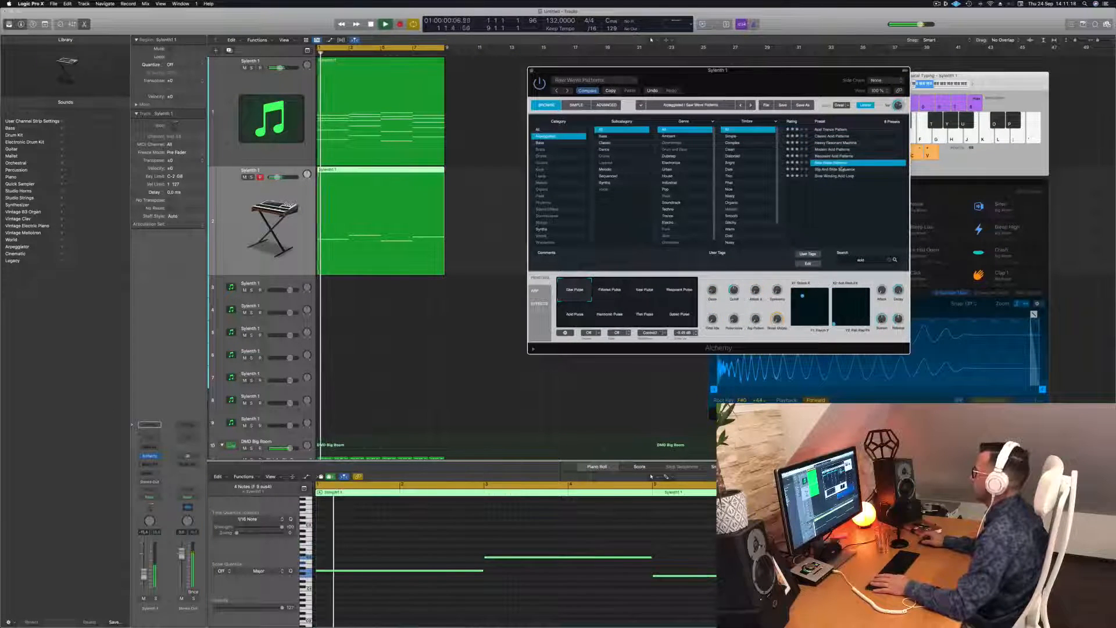
left_click(835, 169)
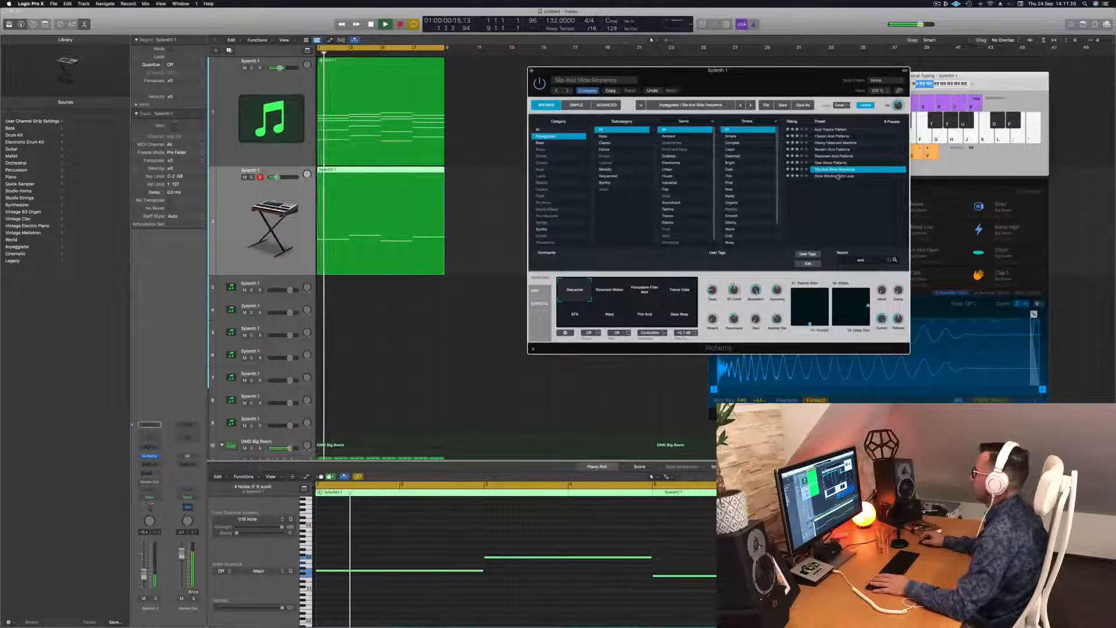
left_click(837, 176)
- Try the Acid Trance Pattern preset once more and load Classic Acid Patterns in Alchemy
left_click(833, 130)
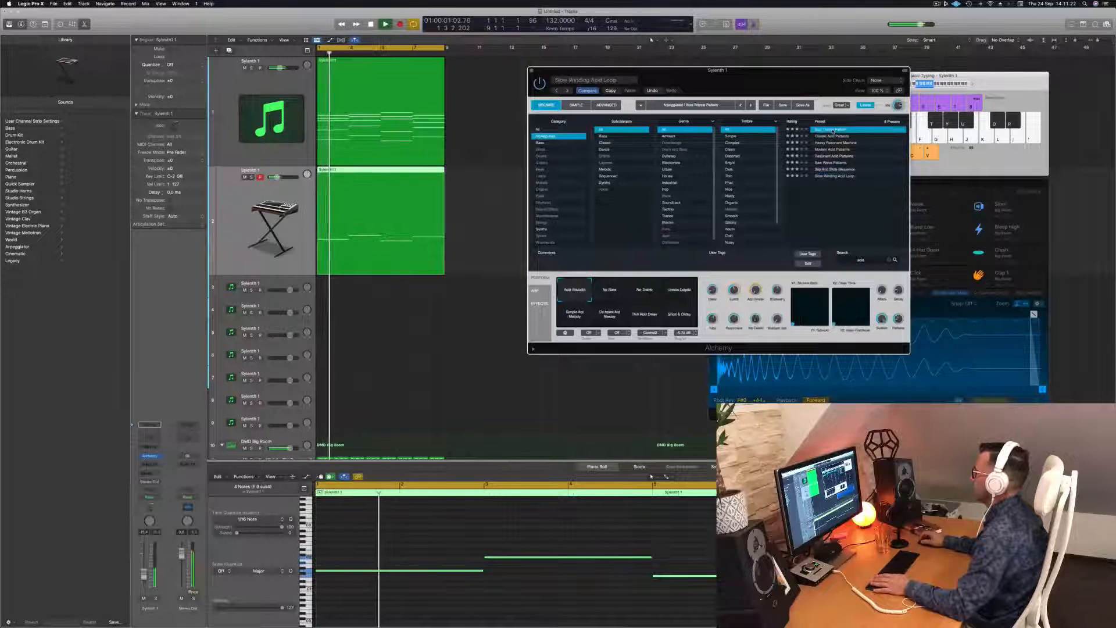
left_click(831, 136)
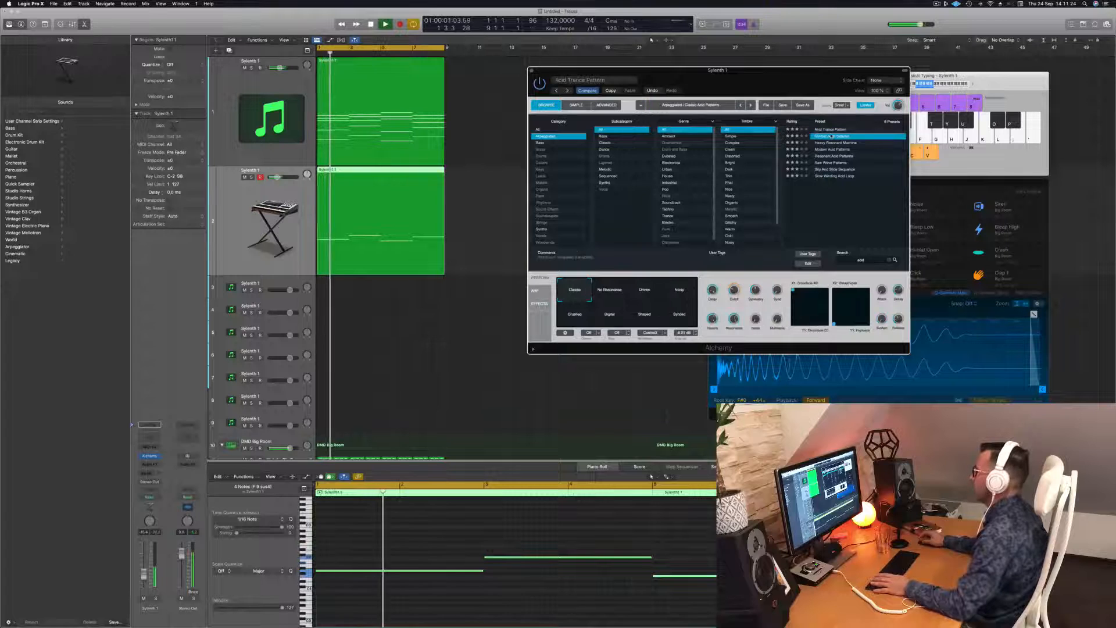
left_click_drag(752, 78, 810, 74)
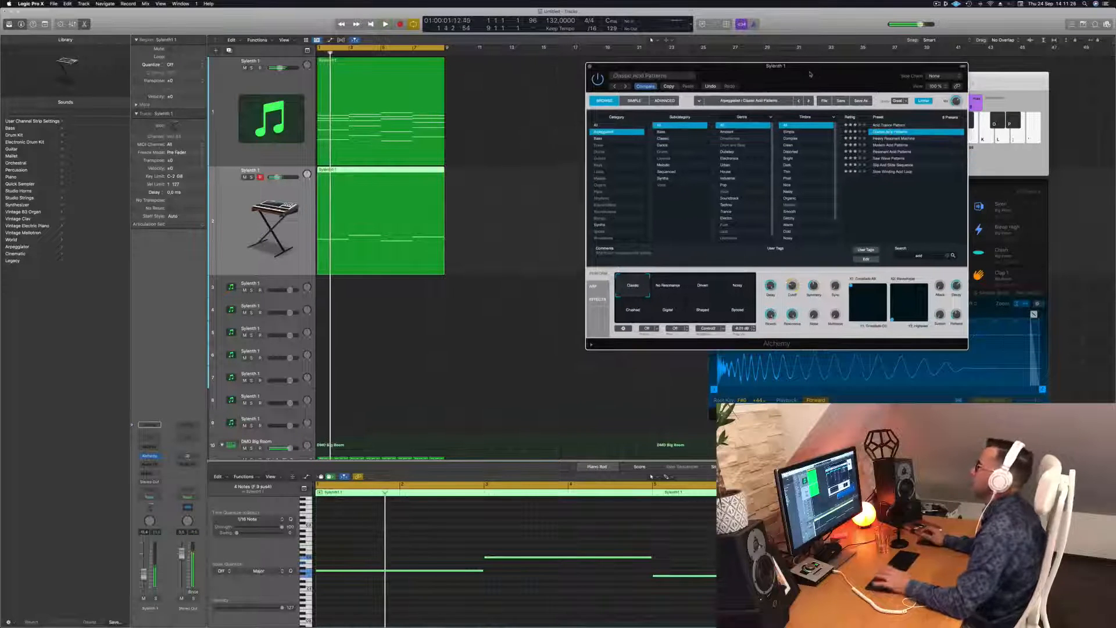
- Play the loop with the upper Sylenth1 chord track selected and insert a Channel EQ on that track
key("space")
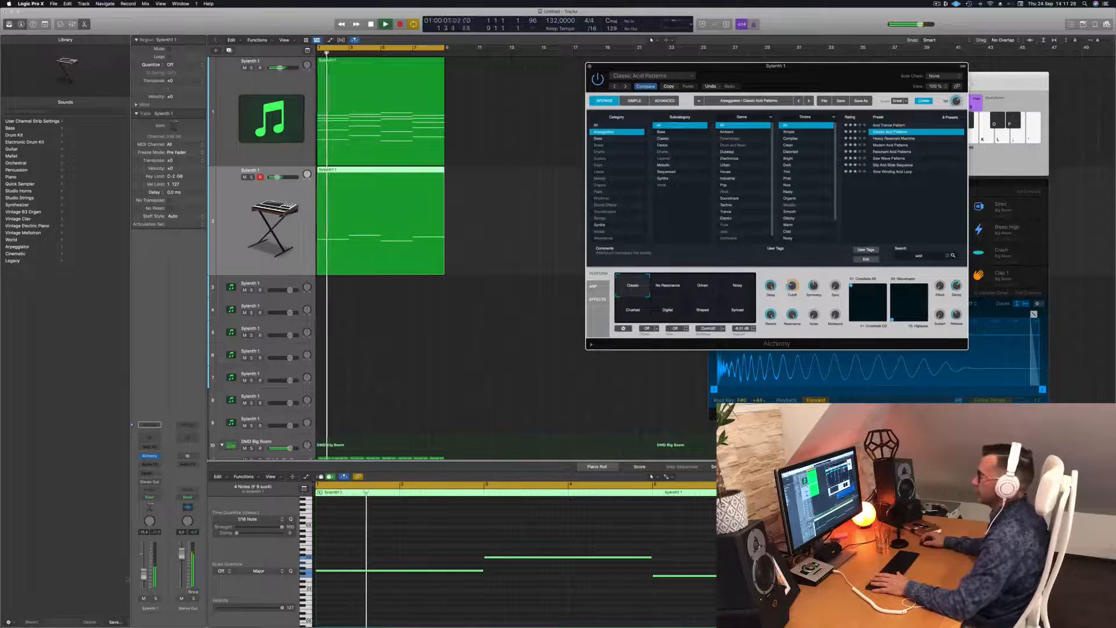
left_click(261, 104)
left_click(262, 105)
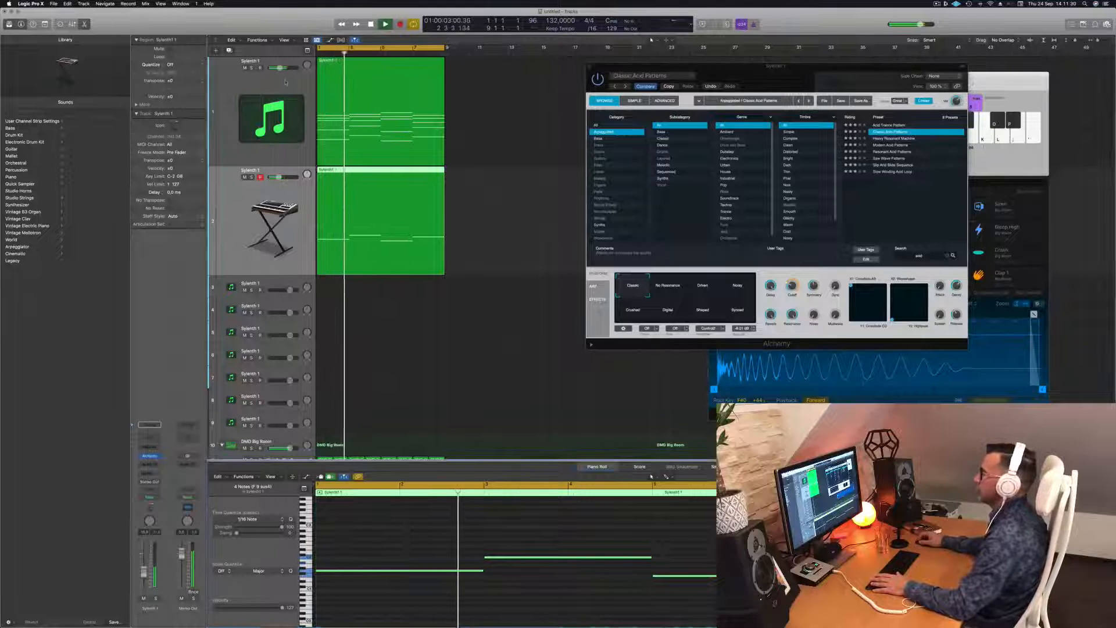
key("space")
key("space")
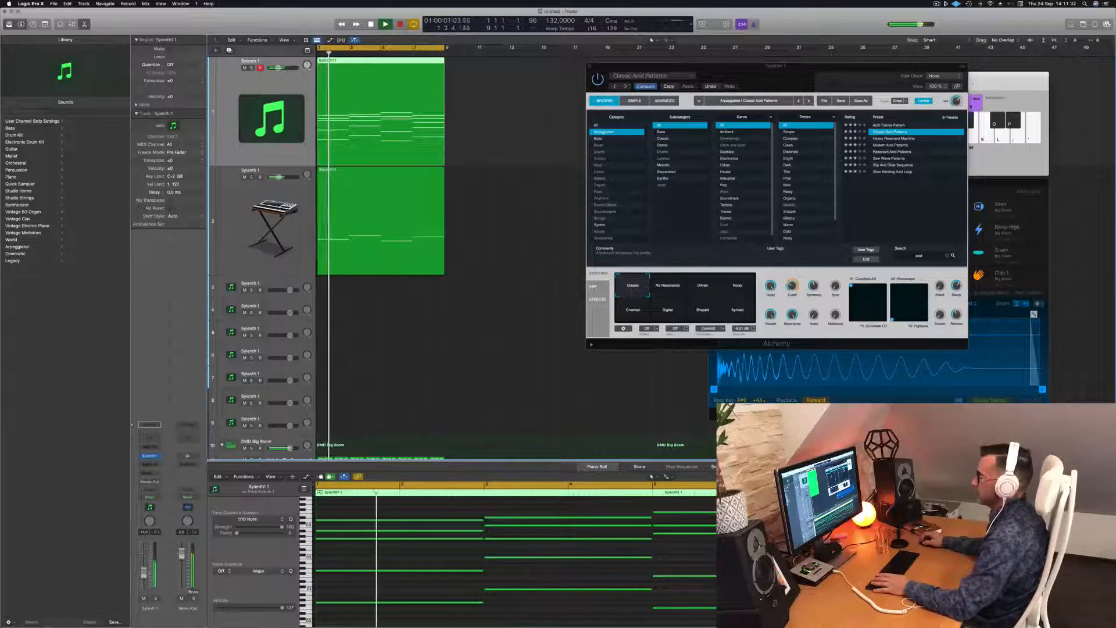
left_click(145, 441)
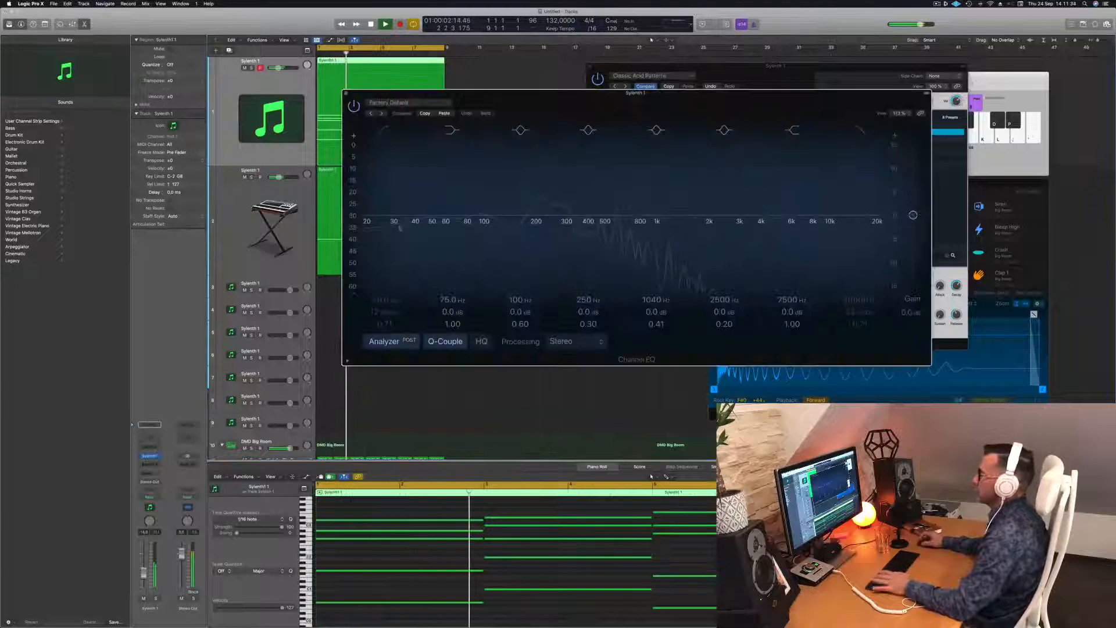
- Enable and raise the low cut in the chord track's Channel EQ and cut 3 dB at 107 Hz
left_click(387, 130)
left_click_drag(399, 215, 489, 229)
key("space")
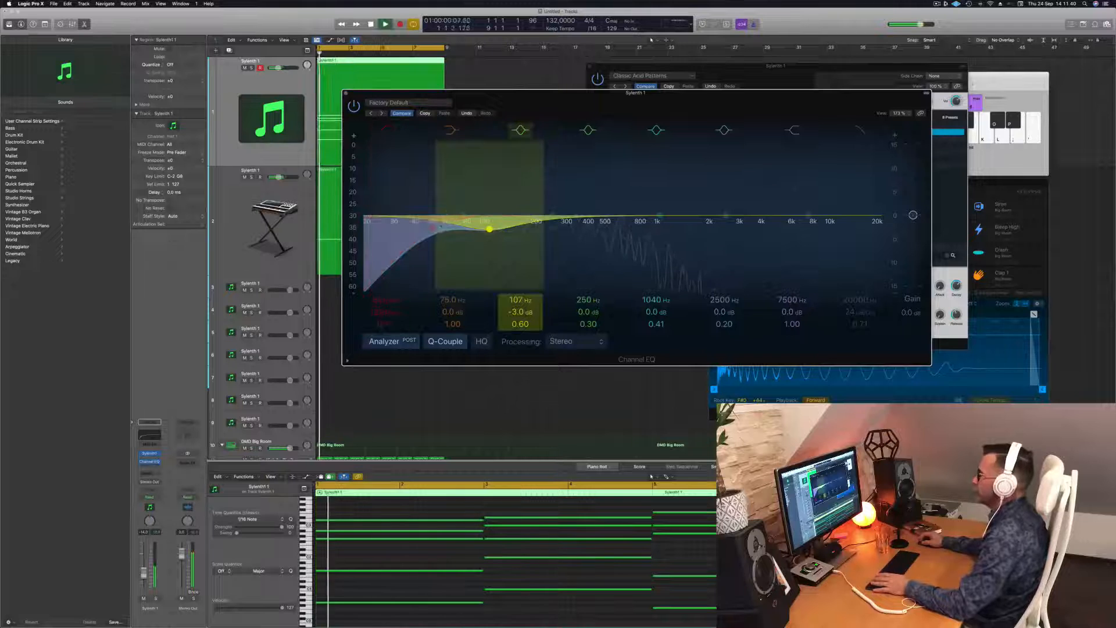
left_click_drag(433, 228, 463, 228)
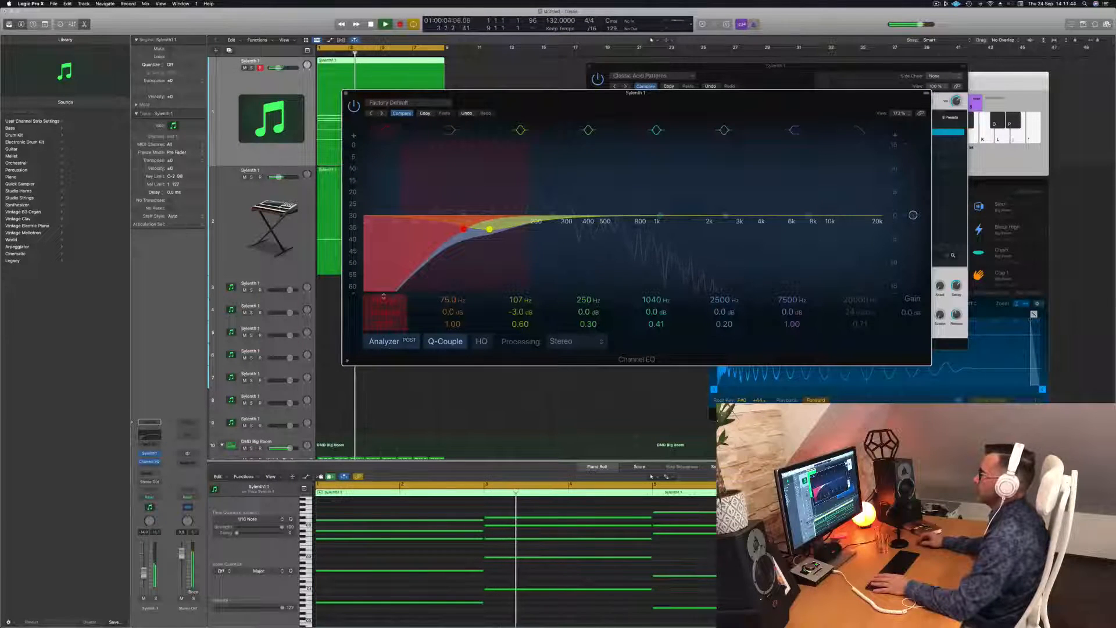
left_click(345, 93)
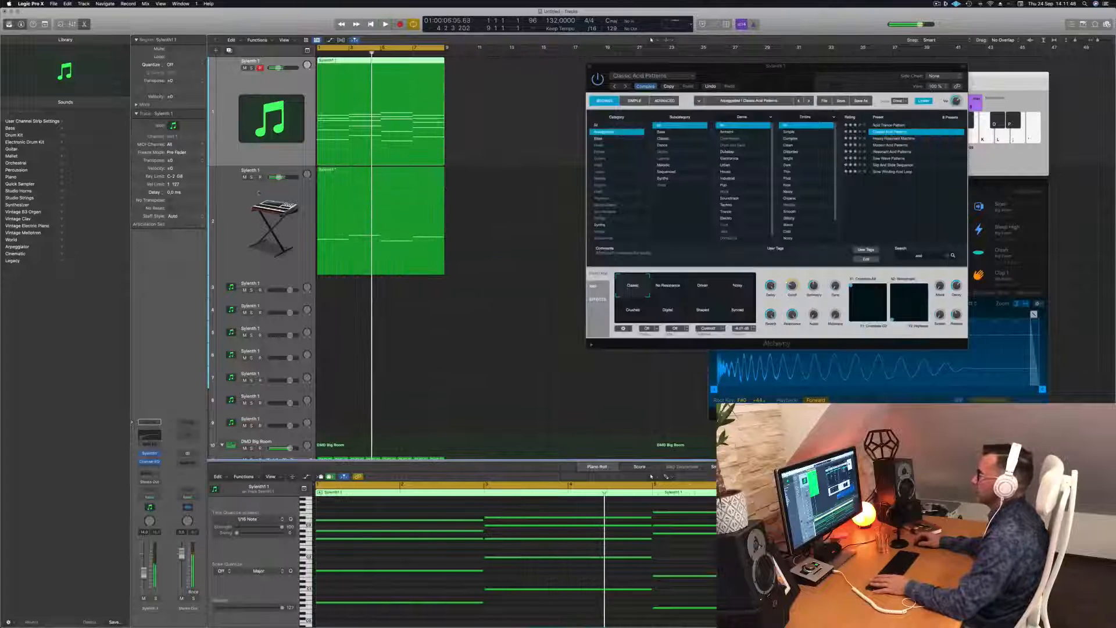
- Audition the performance variations of Classic Acid Patterns in Alchemy, choose No Resonance, and raise the track volume slightly
left_click(285, 200)
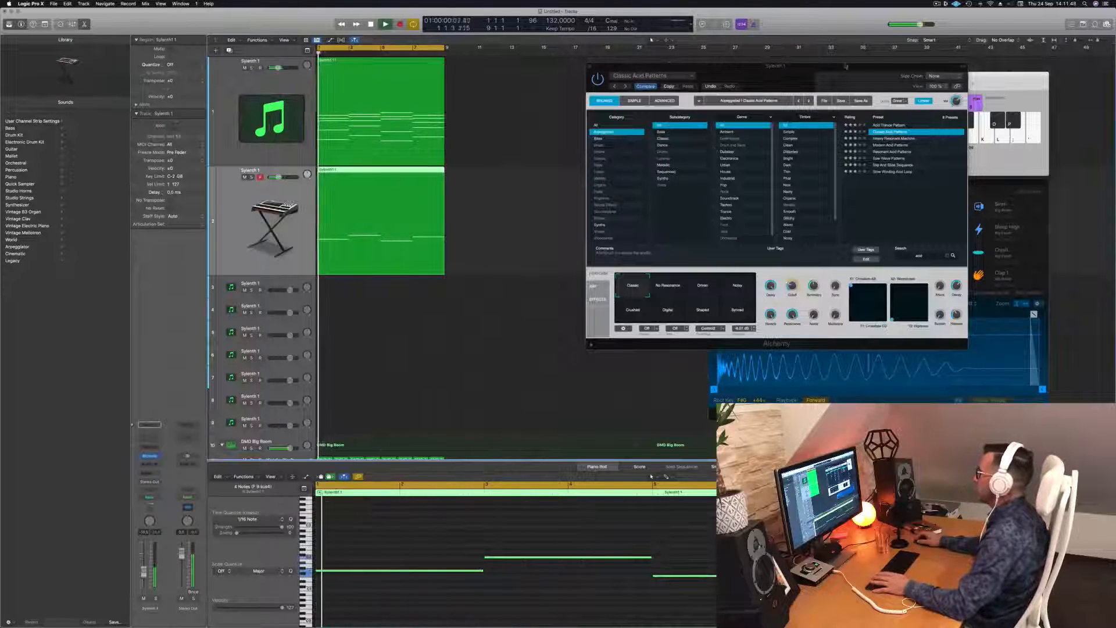
left_click_drag(784, 69, 726, 81)
left_click(615, 300)
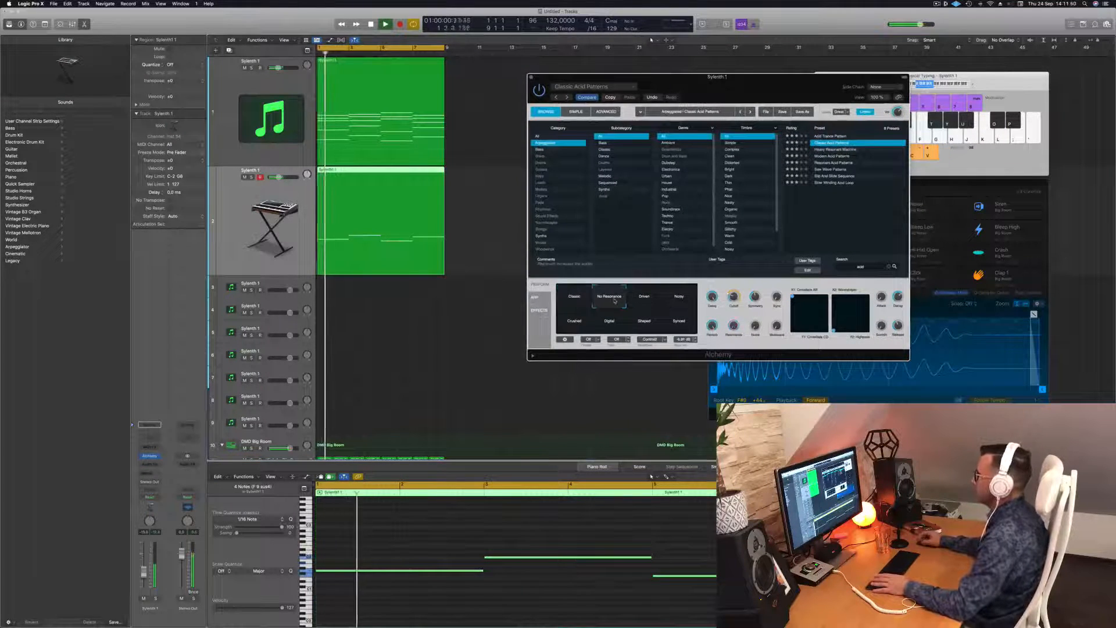
left_click(144, 572)
left_click(646, 304)
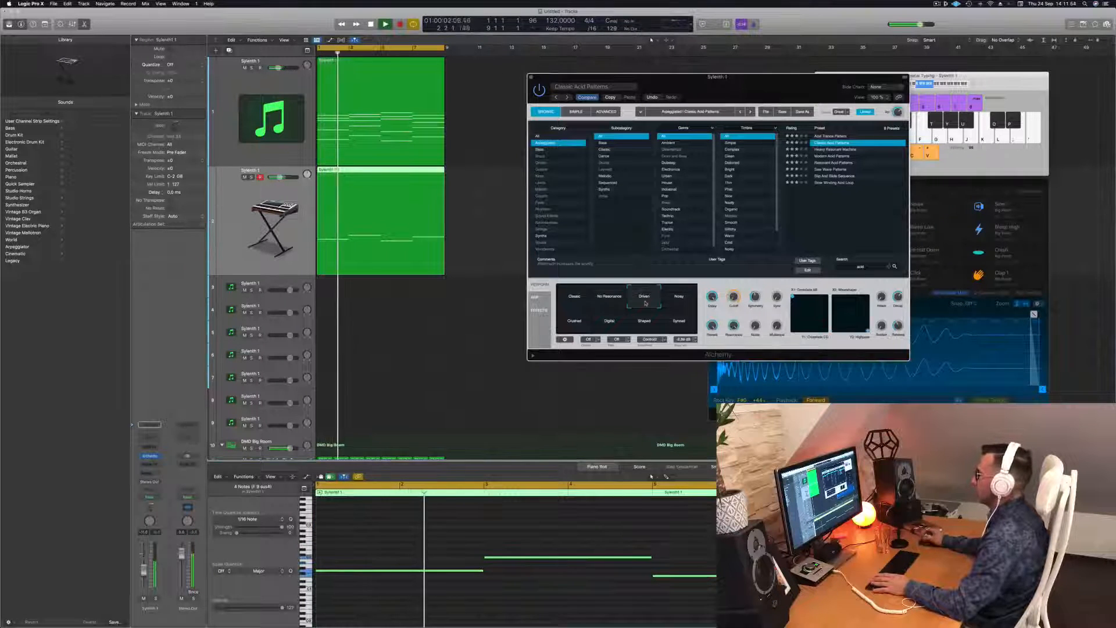
left_click(674, 304)
left_click(573, 323)
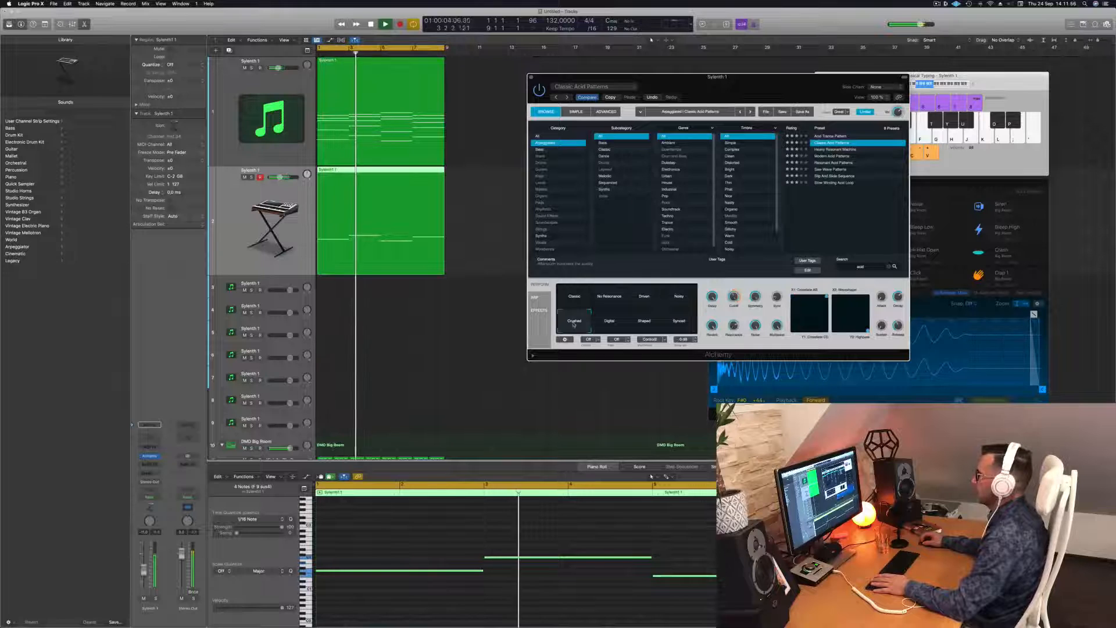
left_click(607, 325)
left_click(643, 325)
left_click(680, 326)
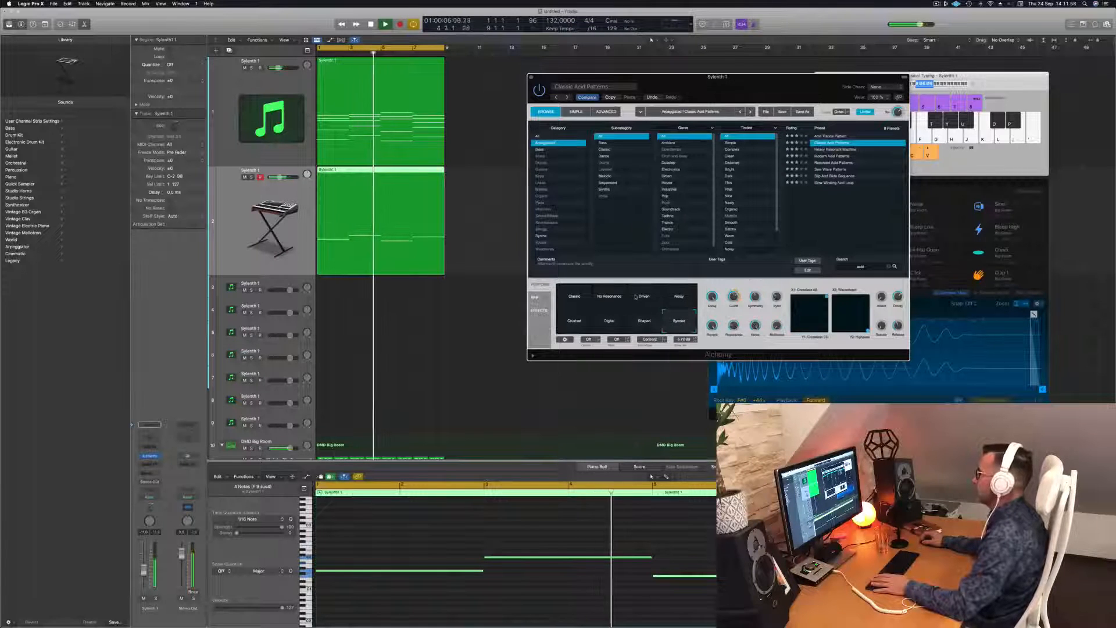
left_click(644, 298)
left_click(604, 299)
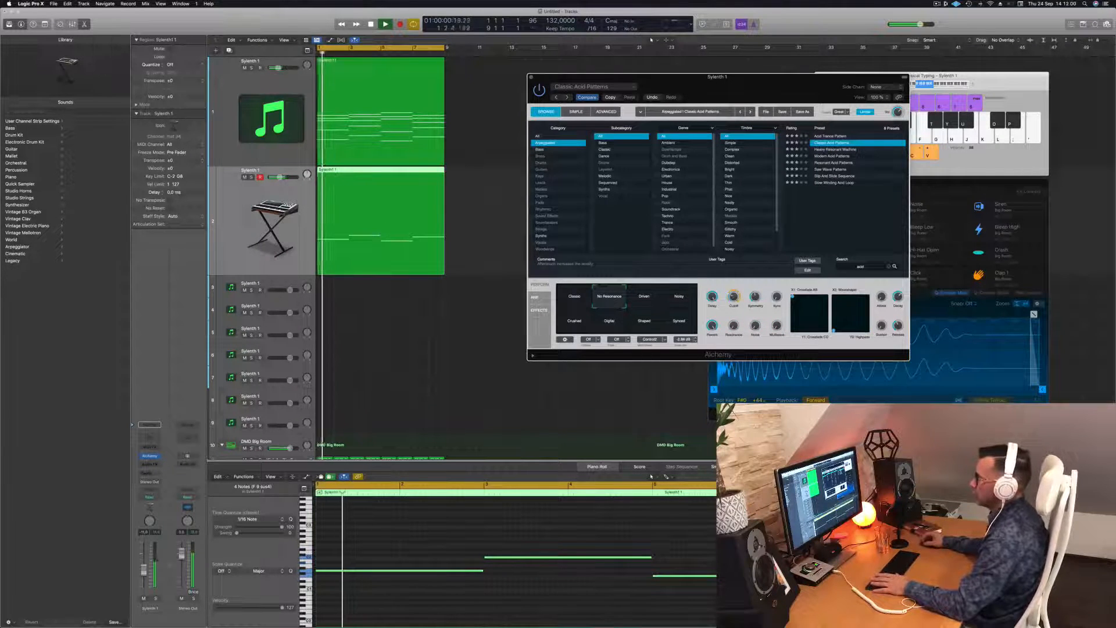
left_click_drag(279, 177, 281, 178)
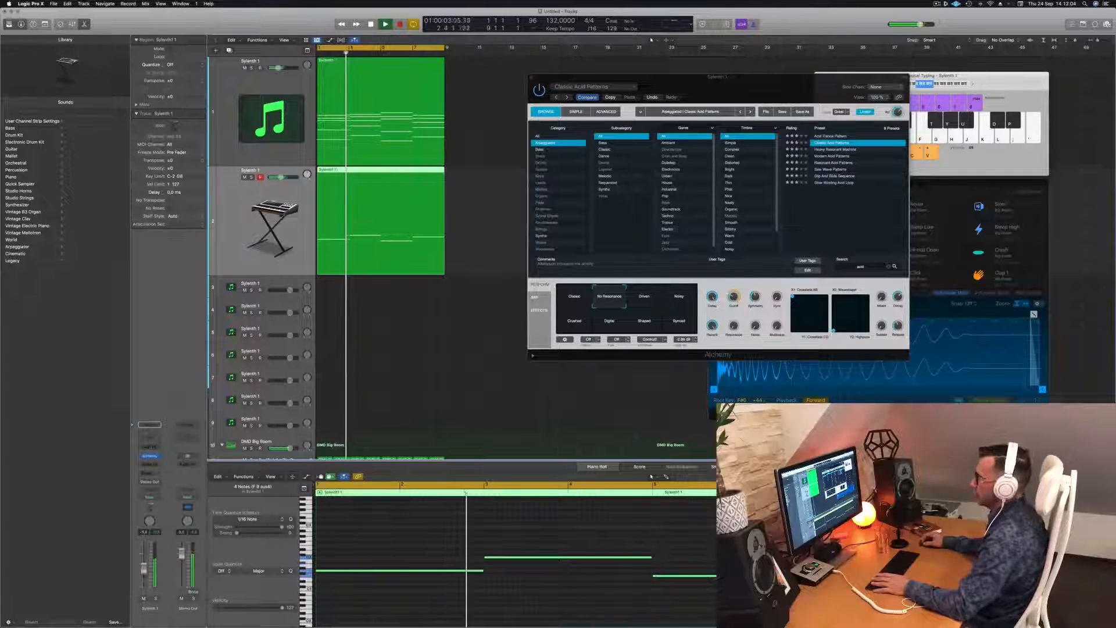
- Insert a Channel EQ and a stereo Compressor on the Alchemy track
left_click(149, 427)
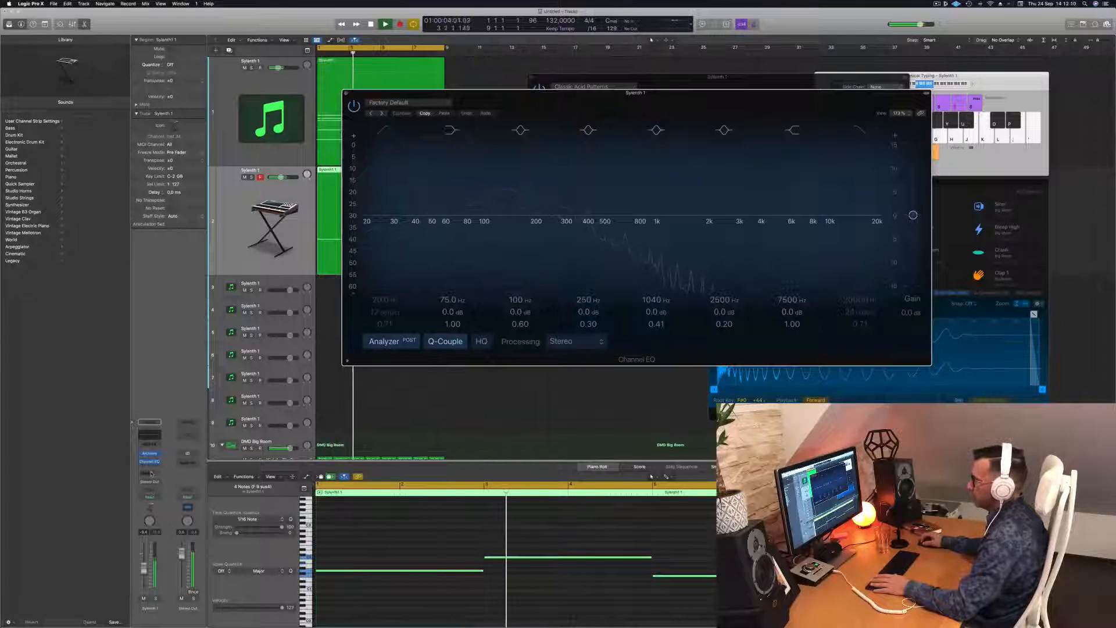
left_click(150, 467)
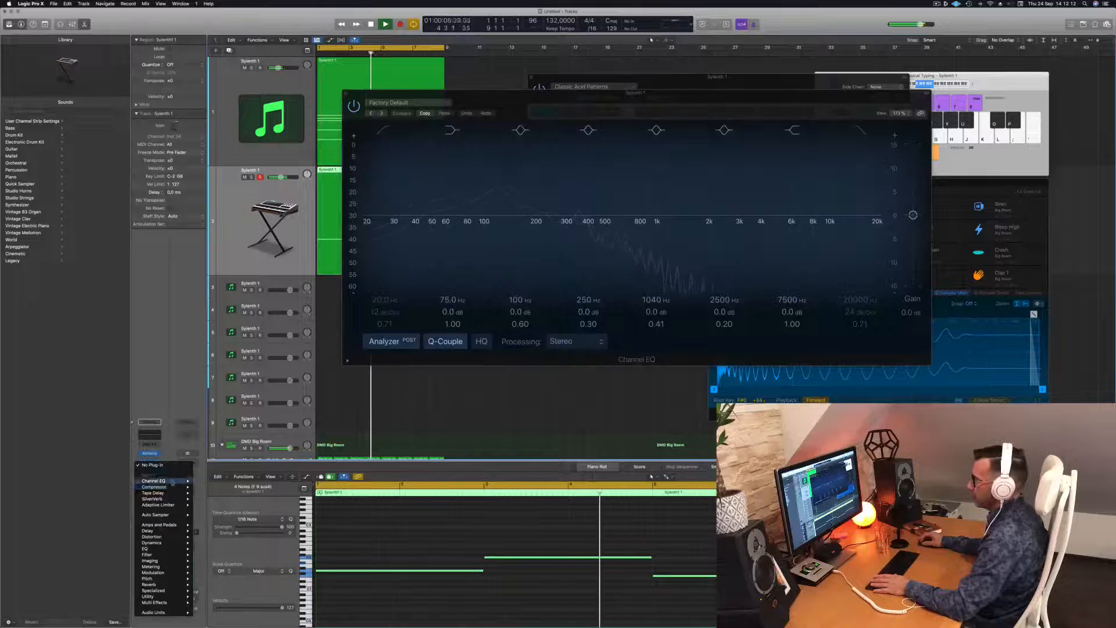
mouse_move(174, 487)
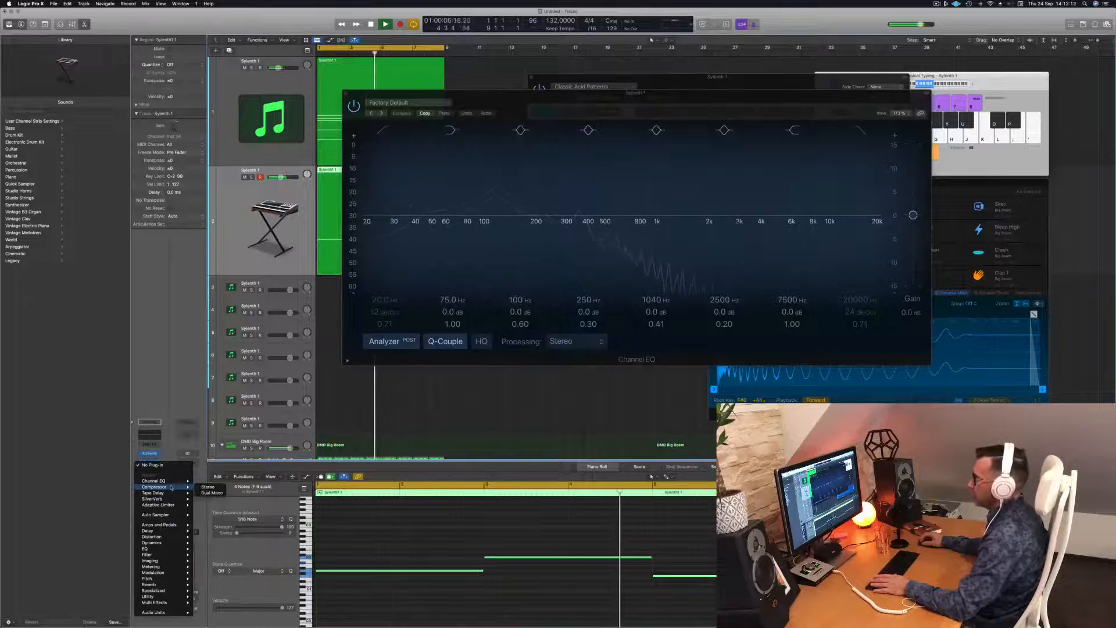
left_click(216, 487)
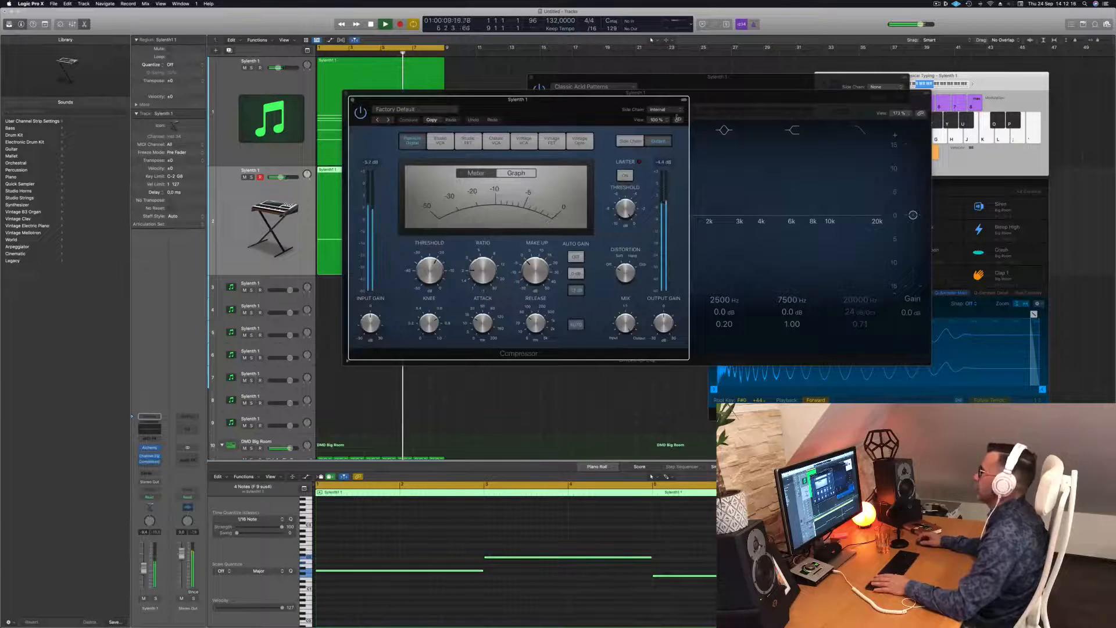
- Set the Compressor's side chain to Kick 1 - Big Room and close the Compressor and Channel EQ windows
left_click(662, 109)
mouse_move(669, 126)
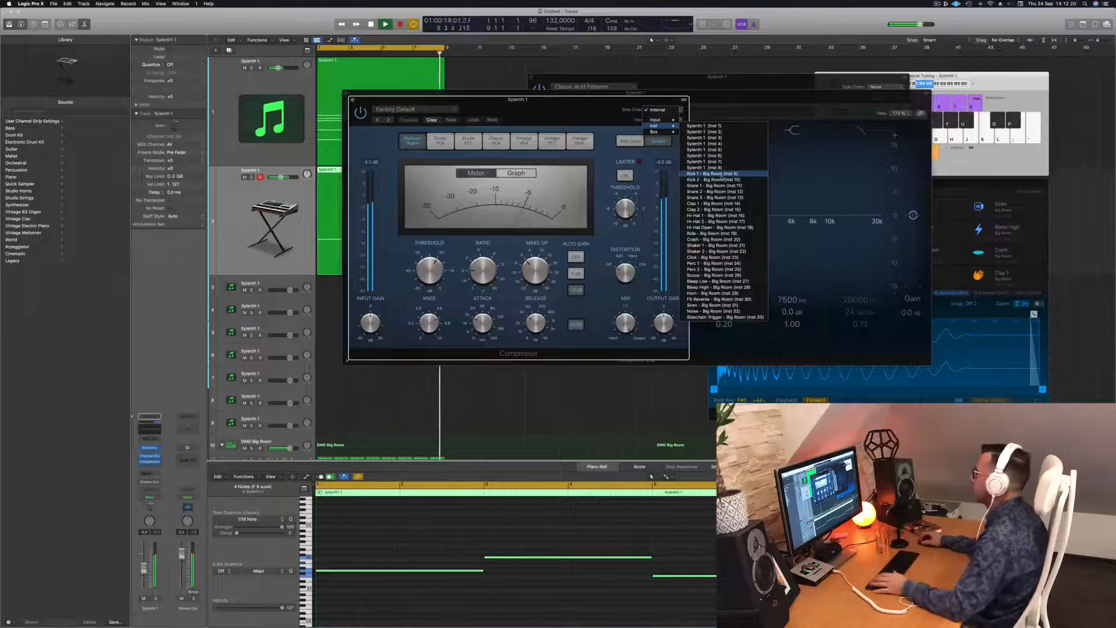
left_click(709, 173)
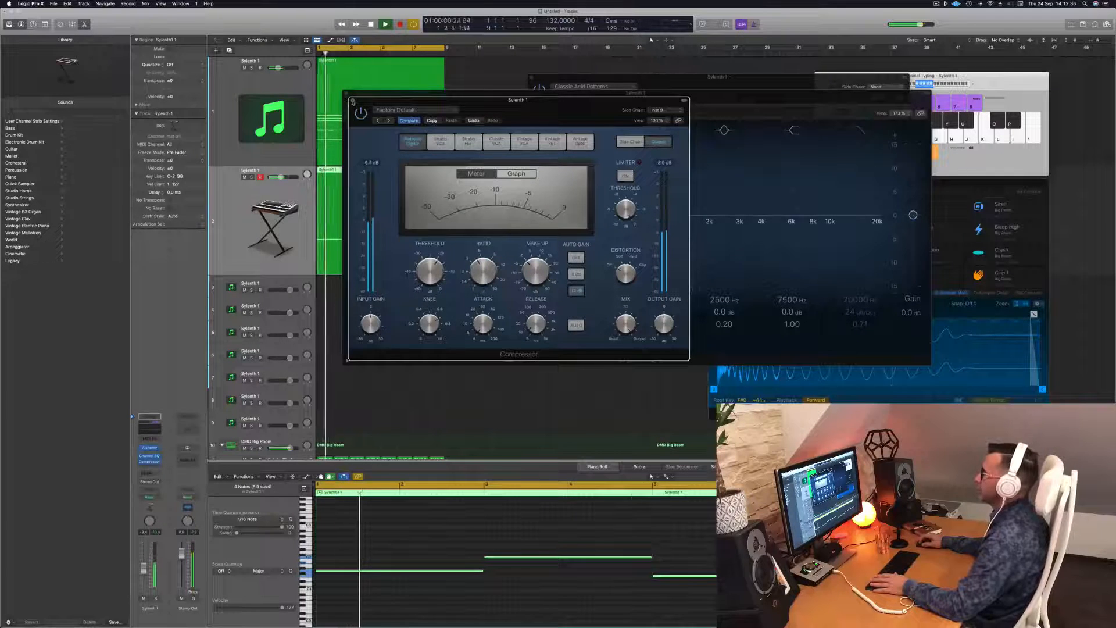
left_click(353, 102)
left_click_drag(348, 94, 379, 104)
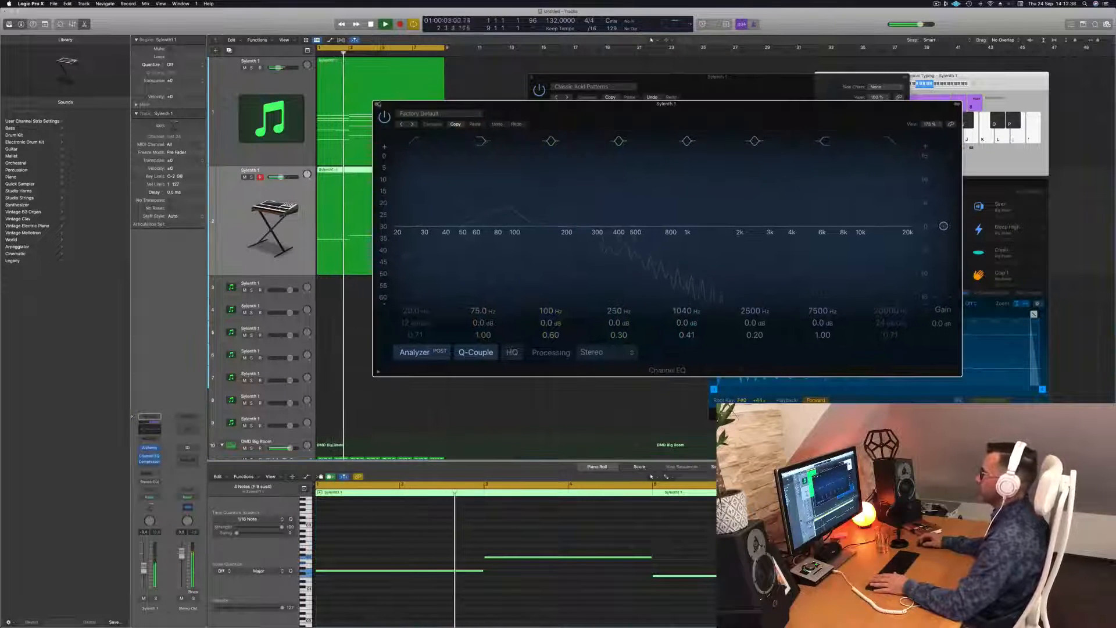
left_click(376, 104)
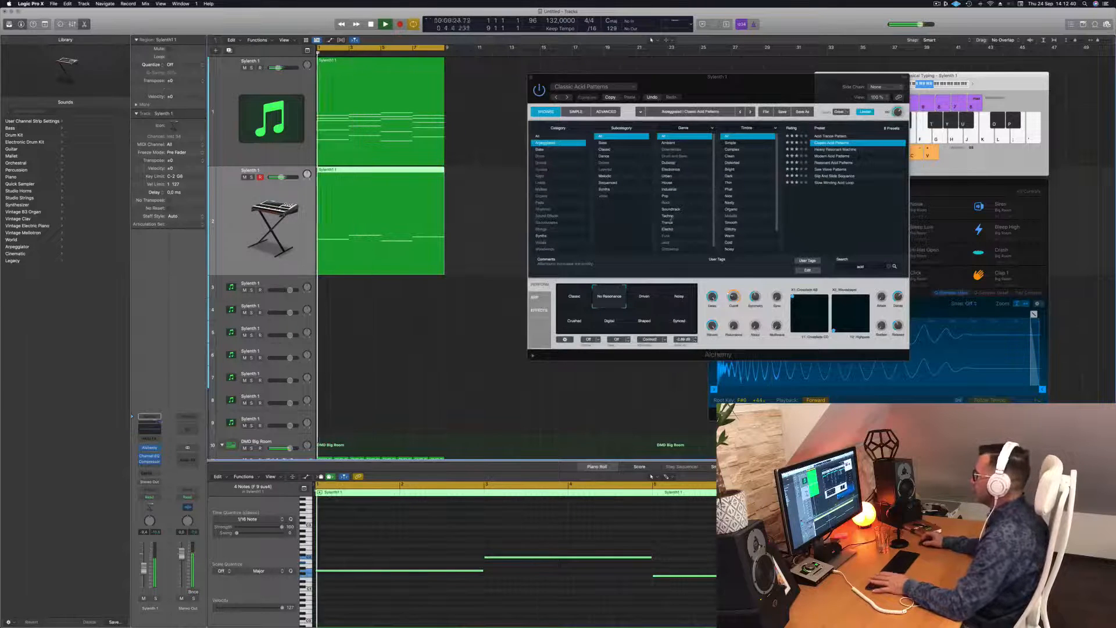
- Raise Alchemy's Cutoff slightly during playback and close the instrument window
mouse_move(734, 297)
left_mouse_down()
mouse_move(738, 276)
mouse_move(738, 292)
left_mouse_up()
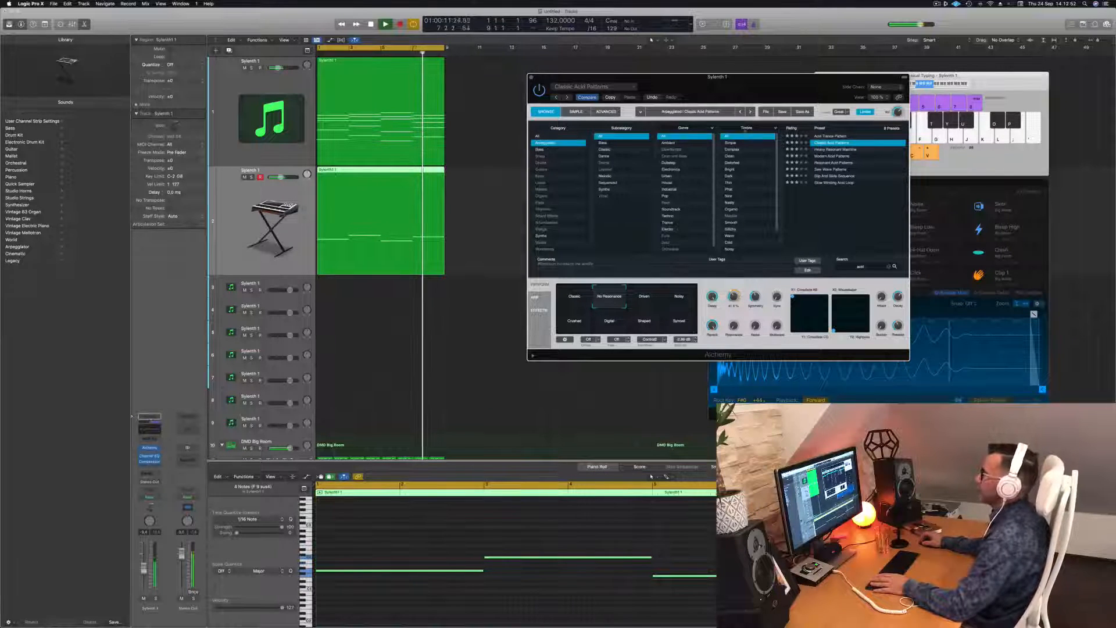
left_click_drag(532, 78, 503, 75)
left_click(503, 75)
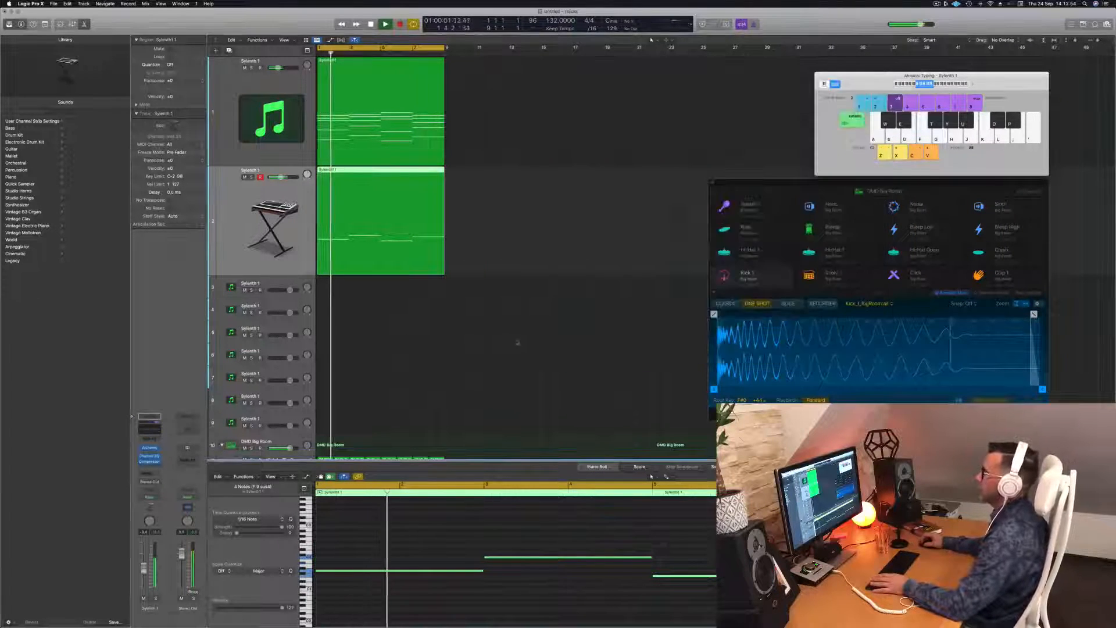
- Copy the chord region from the first track to the start of the third Sylenth1 track
scroll(501, 249, "down", 5)
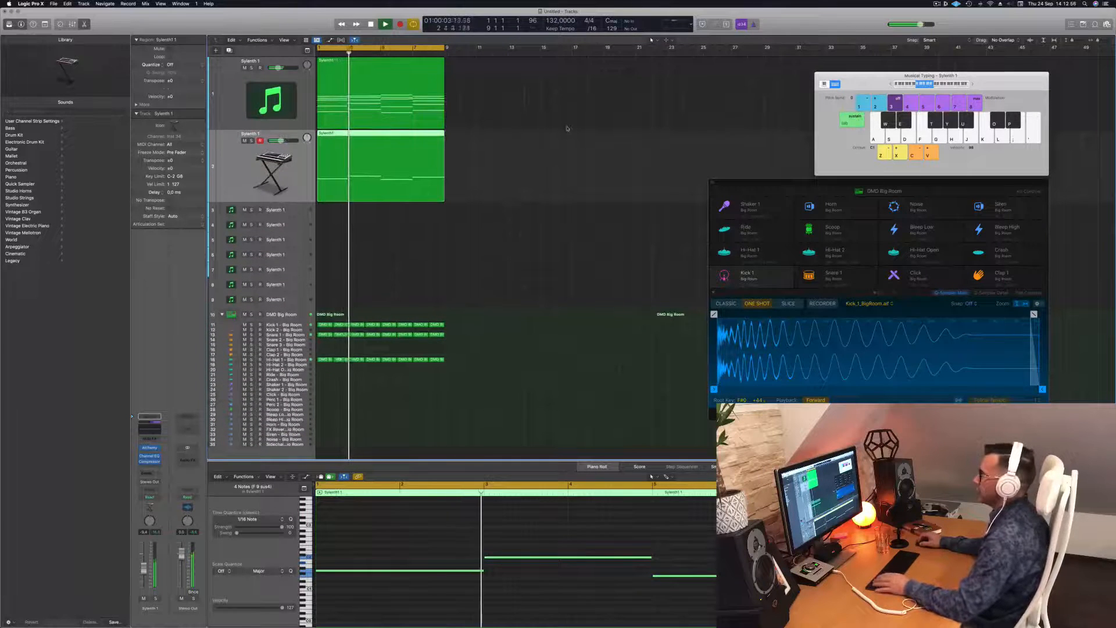
left_click(350, 67)
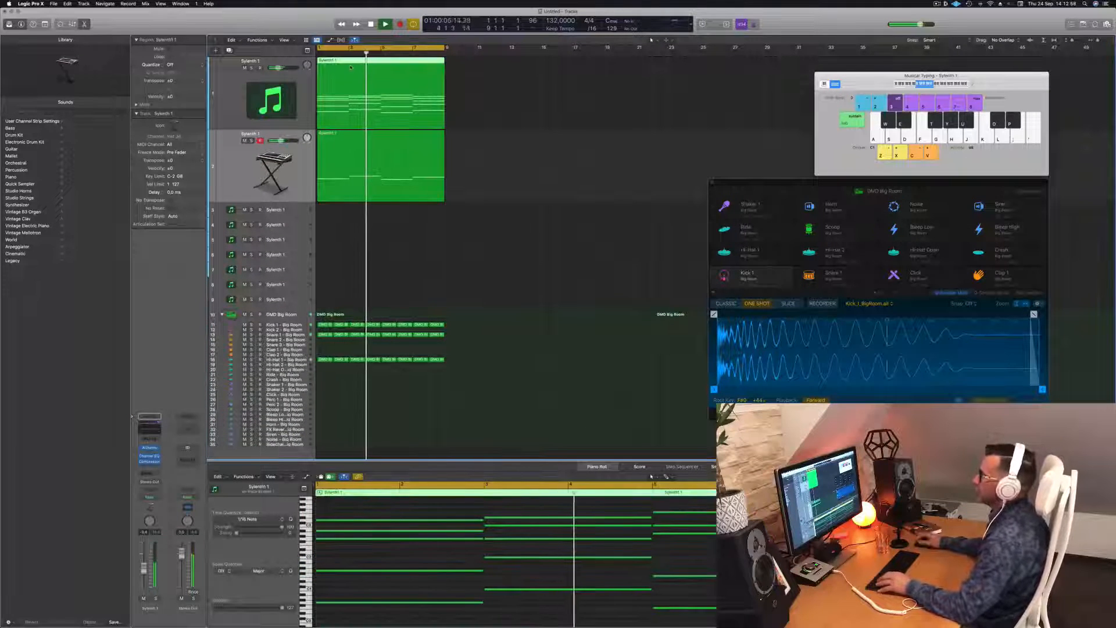
left_click_drag(412, 81, 346, 212)
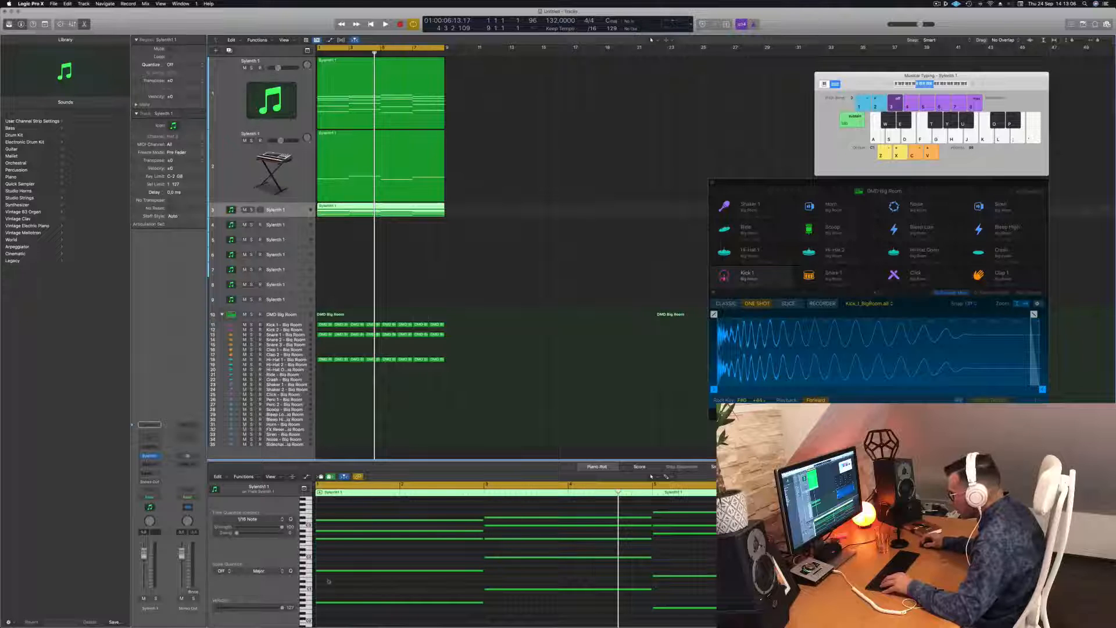
- Select all notes in the copied chord region and shorten them to brief stabs at the start of each chord
key("space")
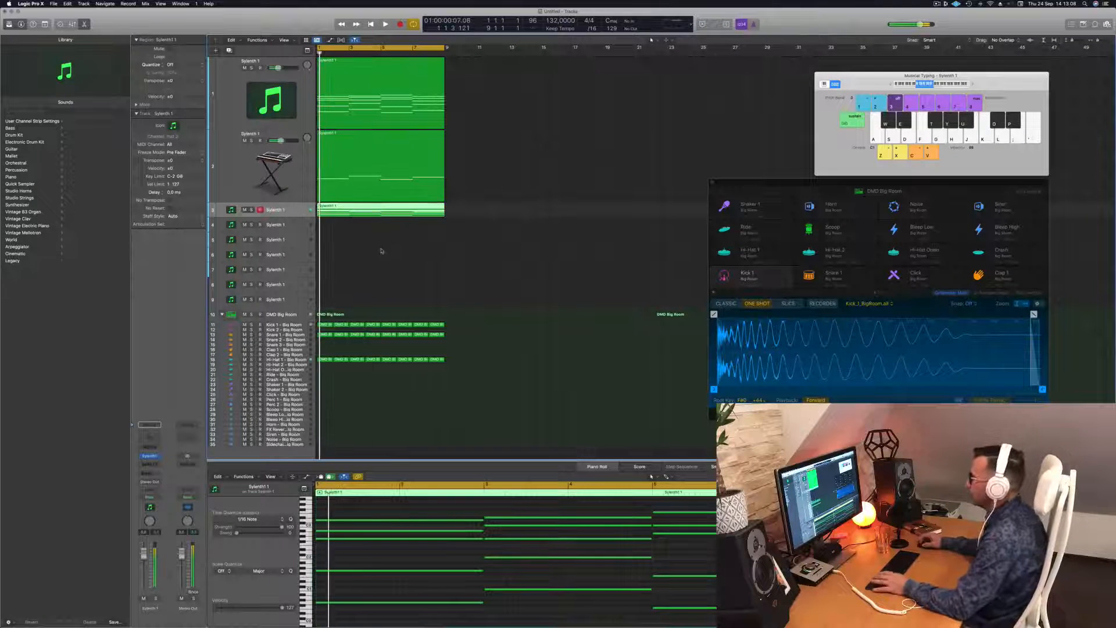
scroll(420, 564, "left", 3)
left_click_drag(393, 506, 720, 624)
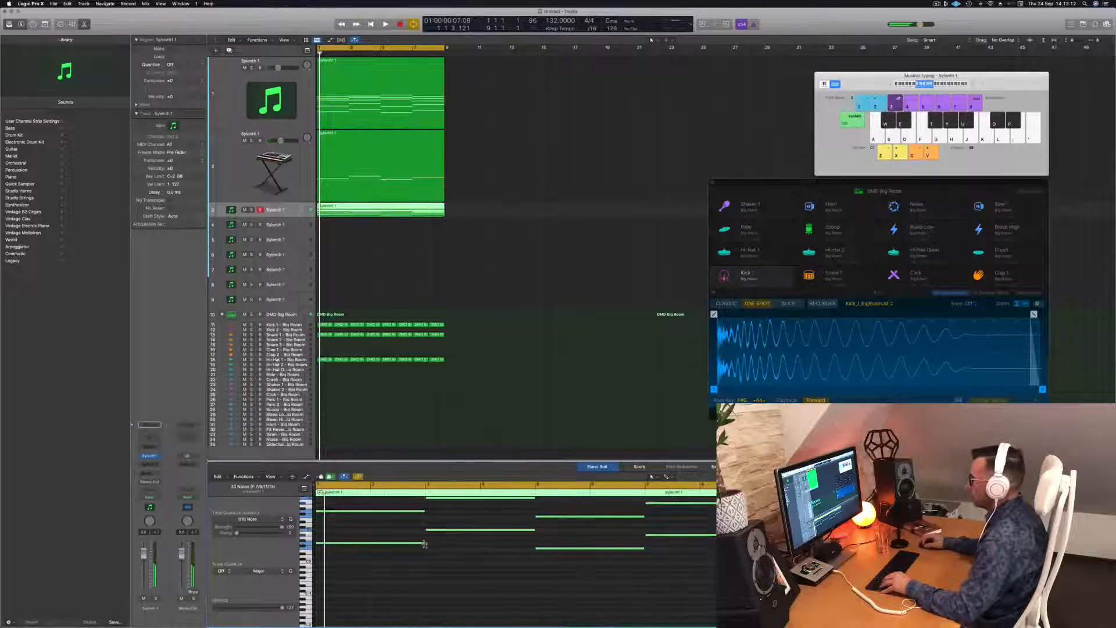
left_click_drag(425, 544, 325, 543)
scroll(348, 546, "right", 4)
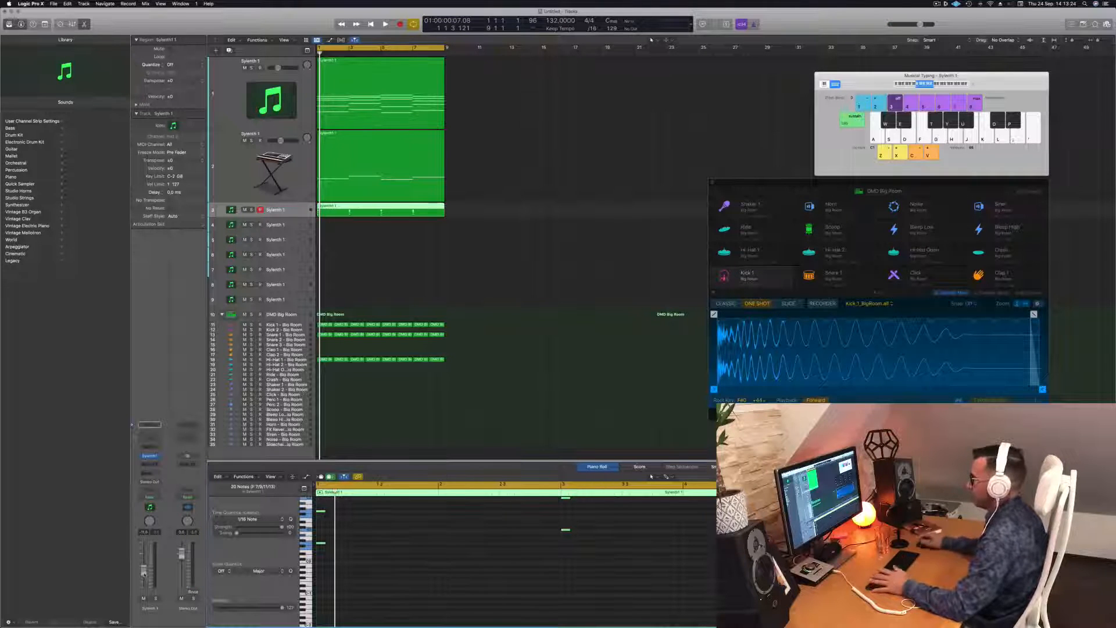
- Play back the shortened chords and open the Sylenth1 instrument of the third track
key("space")
key("space")
key("space")
left_click(304, 209)
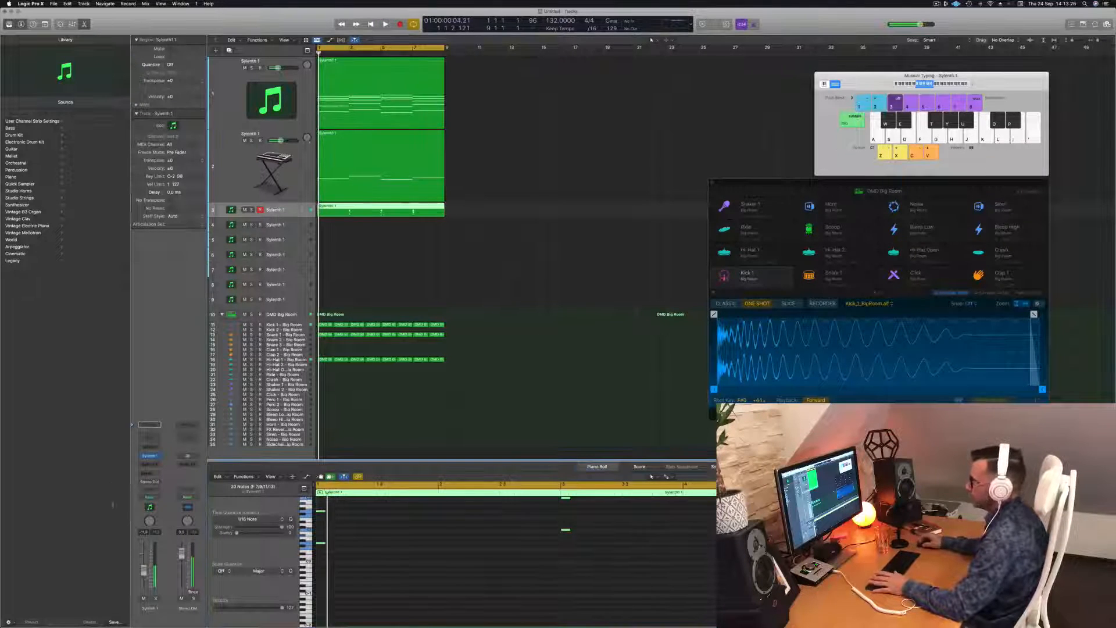
left_click(150, 456)
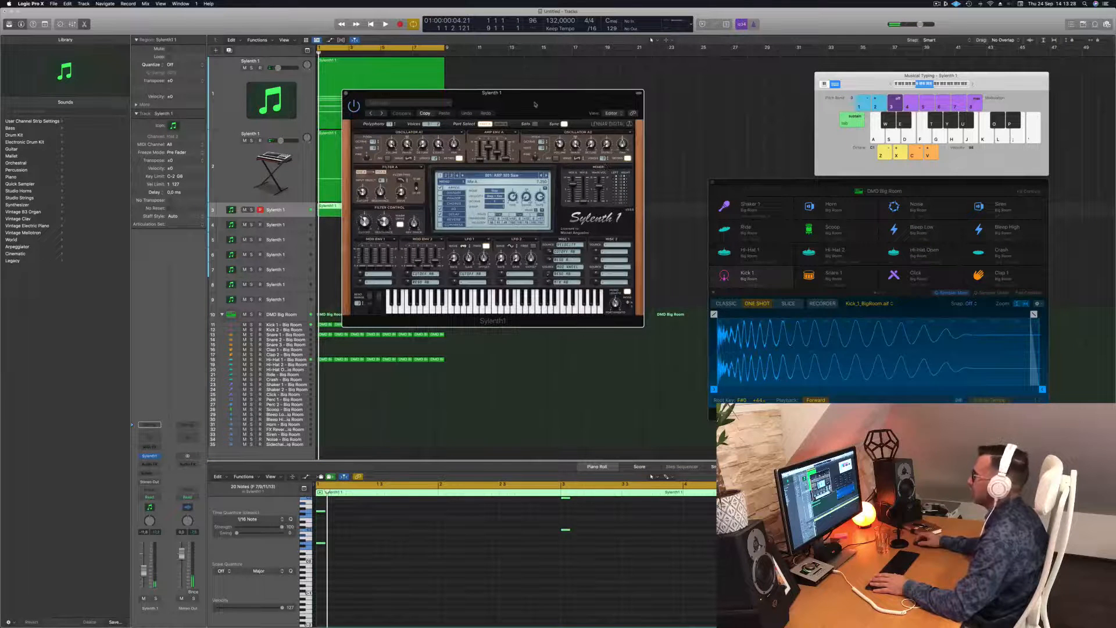
left_click_drag(535, 104, 559, 101)
- Load a different factory sound bank into the third track's Sylenth1
left_click(522, 173)
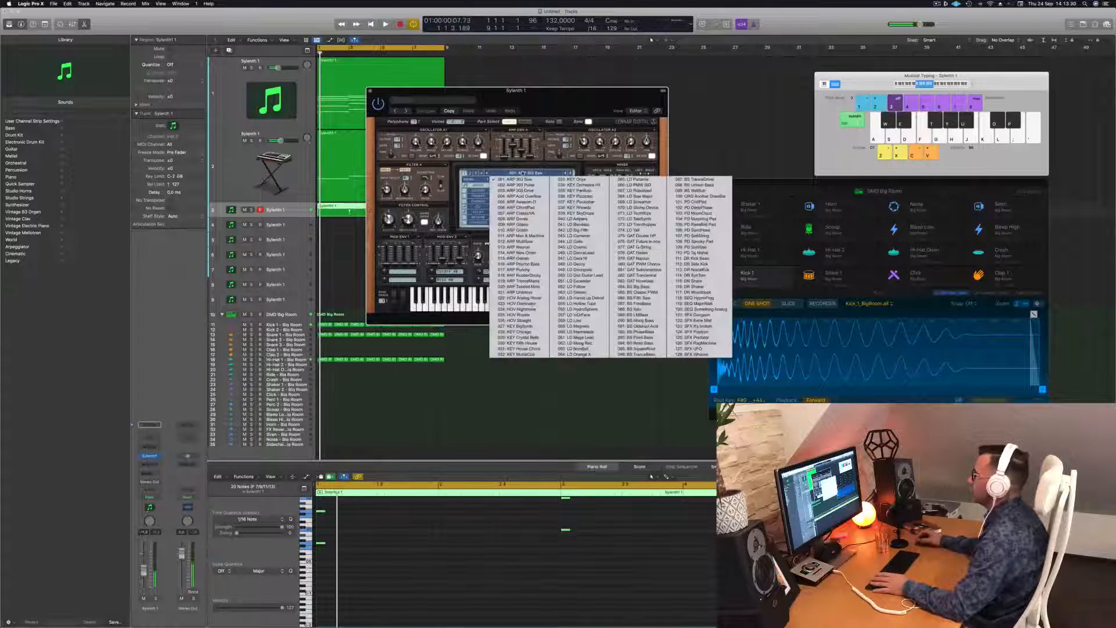
left_click(470, 173)
left_click(471, 179)
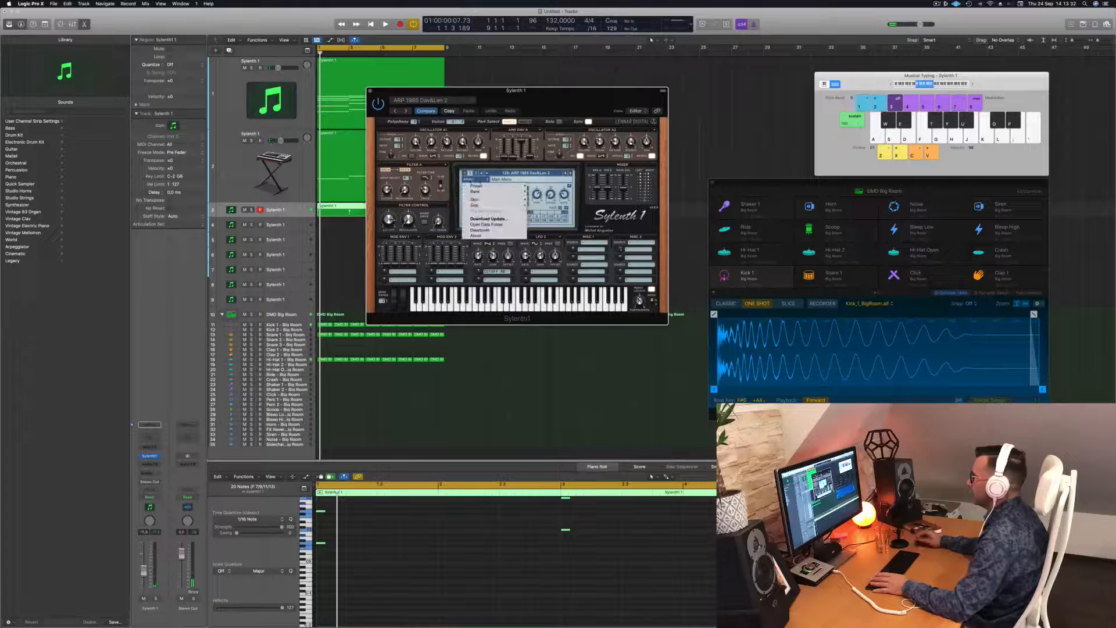
mouse_move(475, 192)
mouse_move(550, 192)
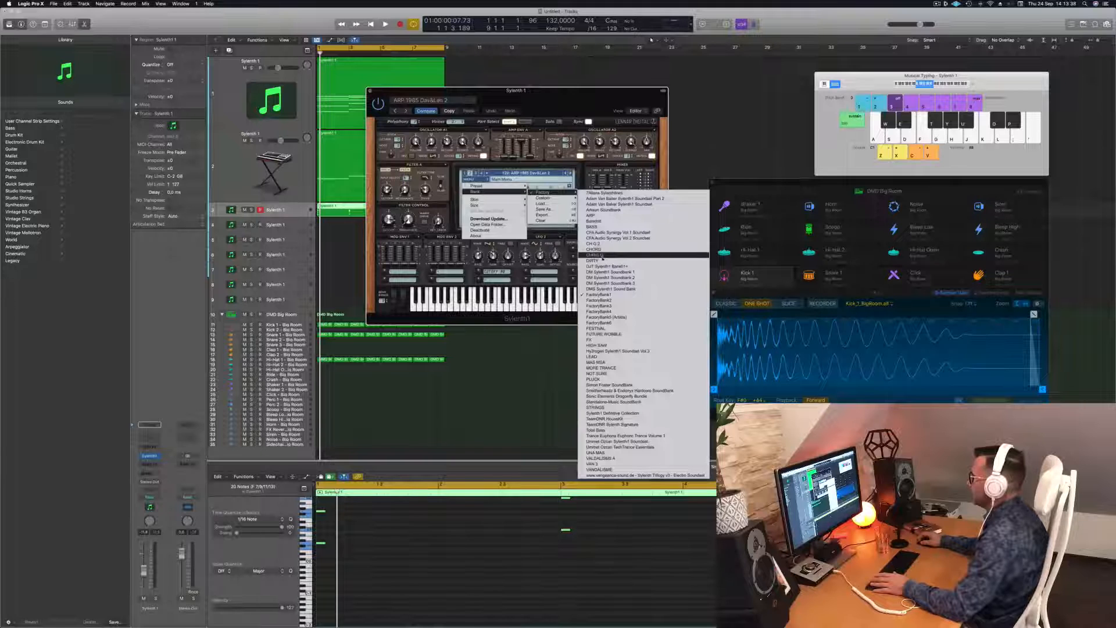
left_click(603, 257)
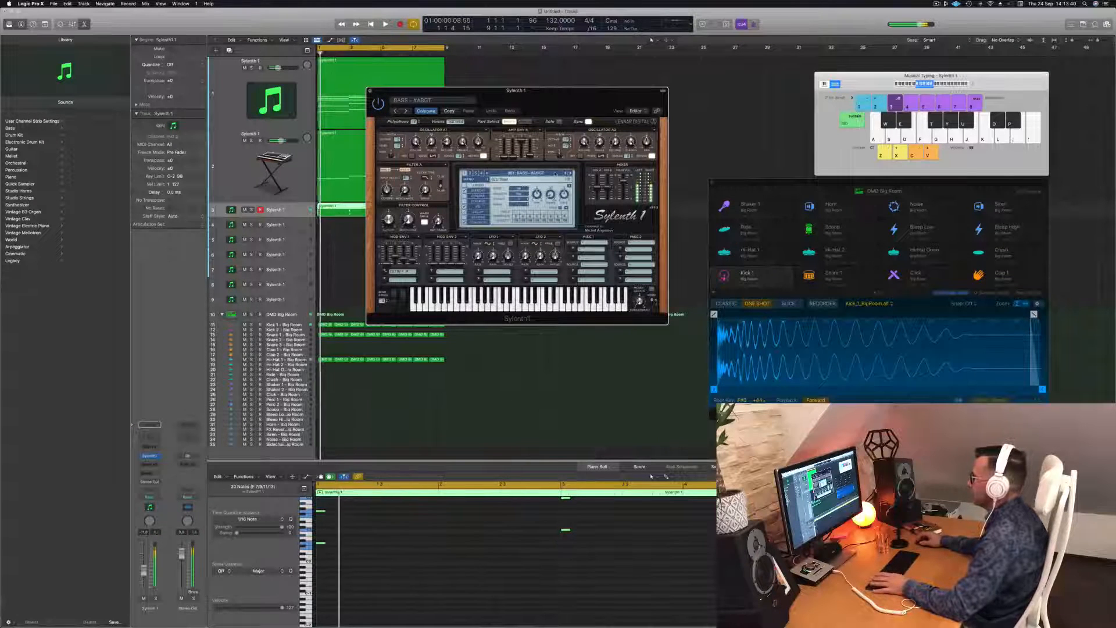
- Choose the LEAD - Aquamarine preset from the loaded bank and audition it with the chord stabs
left_click(554, 174)
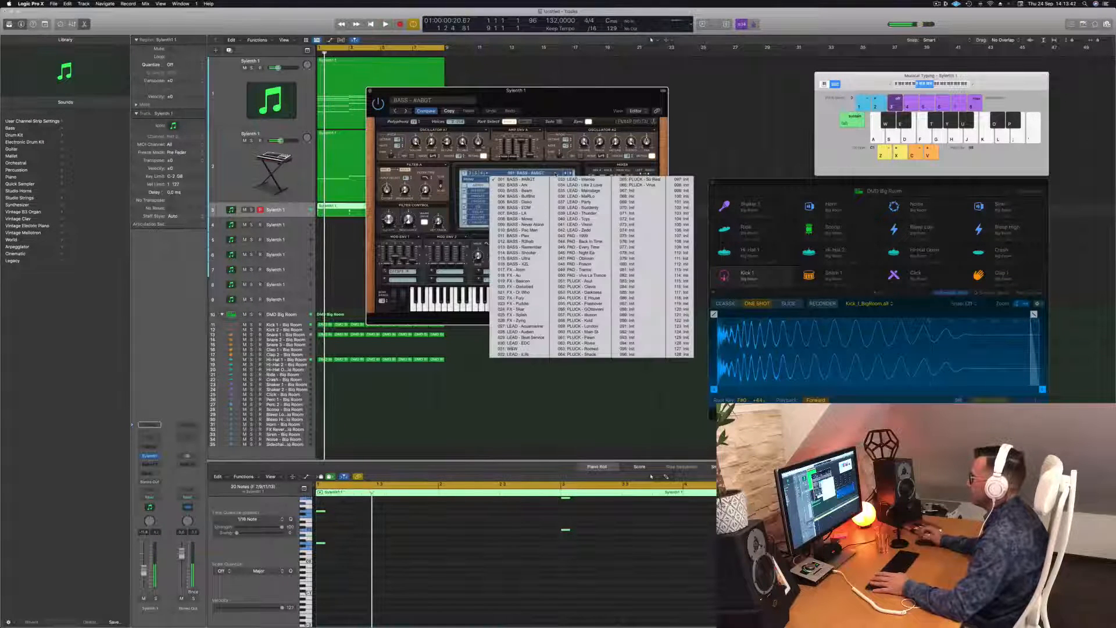
left_click(517, 326)
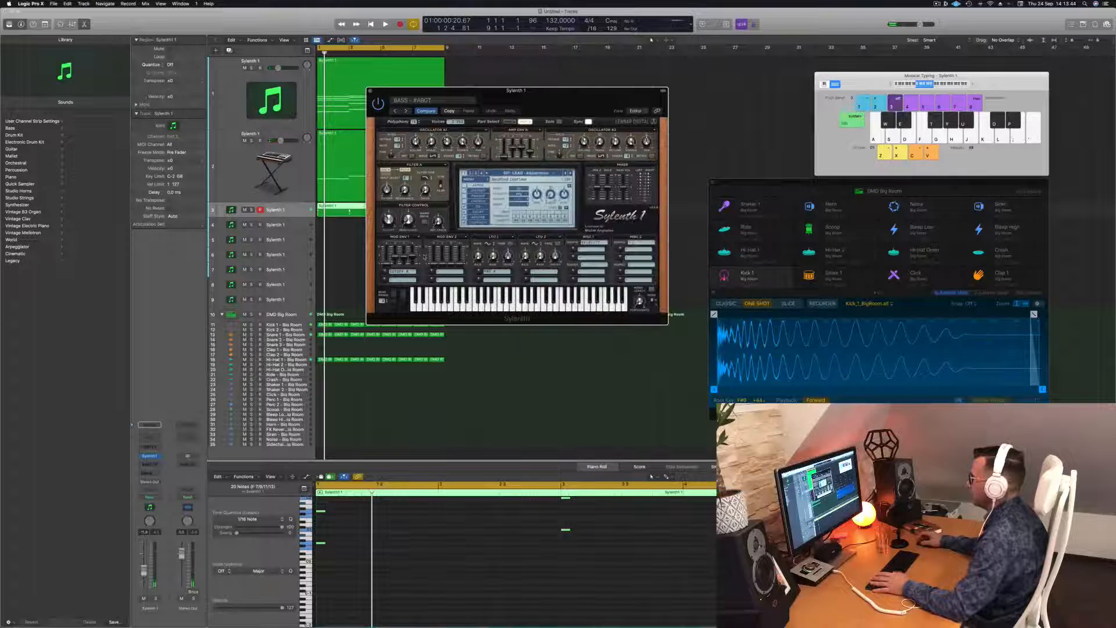
key("space")
left_click_drag(574, 101, 608, 91)
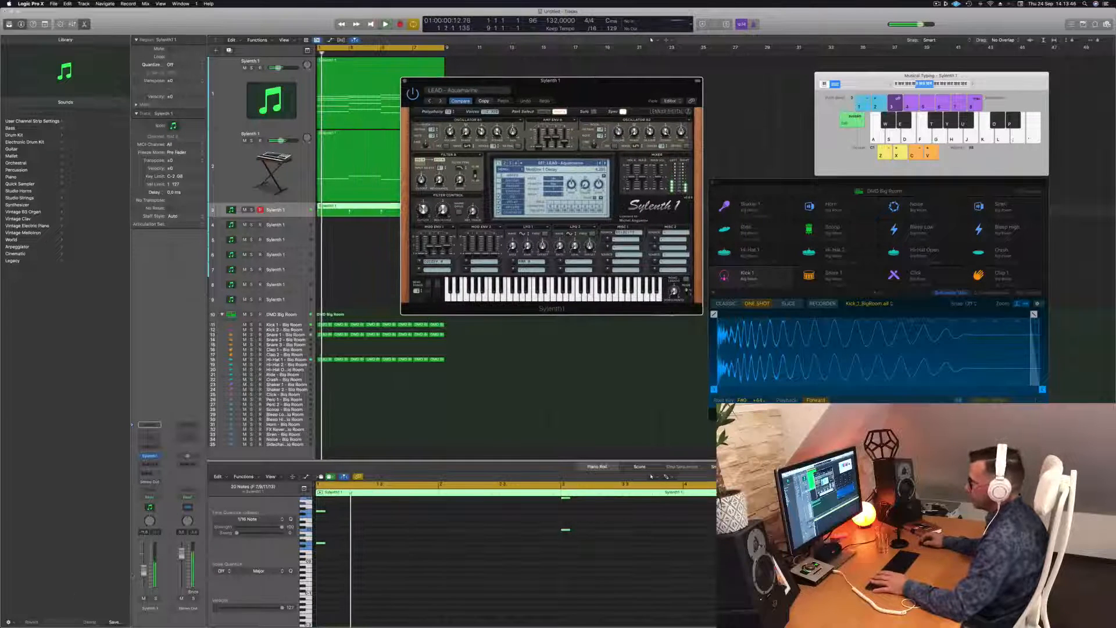
left_click(392, 544)
key("space")
key("space")
scroll(391, 545, "up", 5)
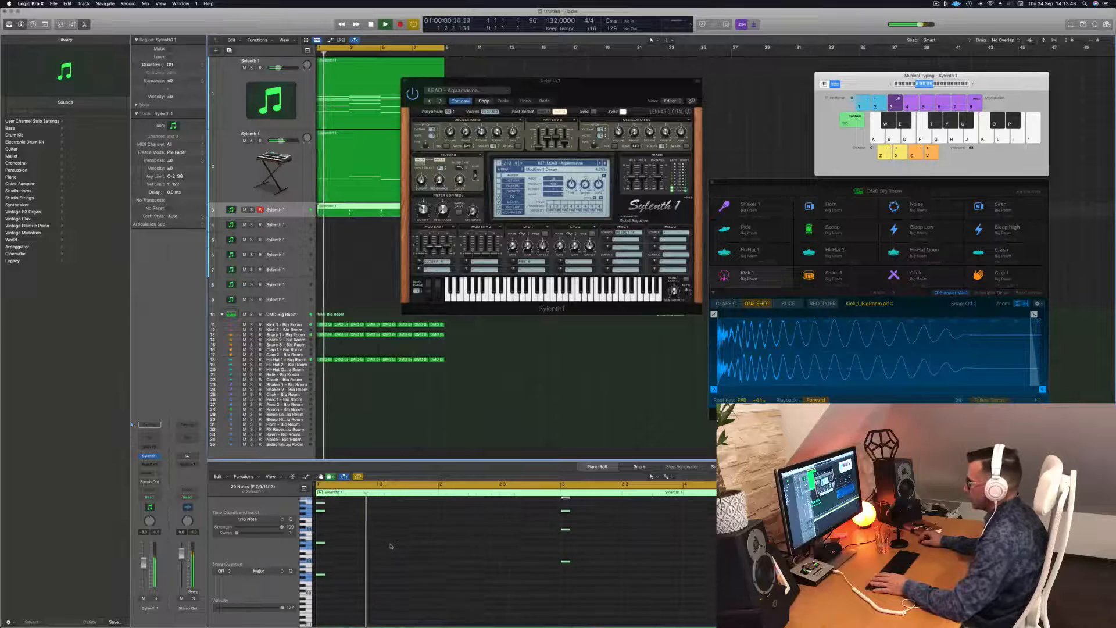
key("space")
key("space")
key("space")
key("space")
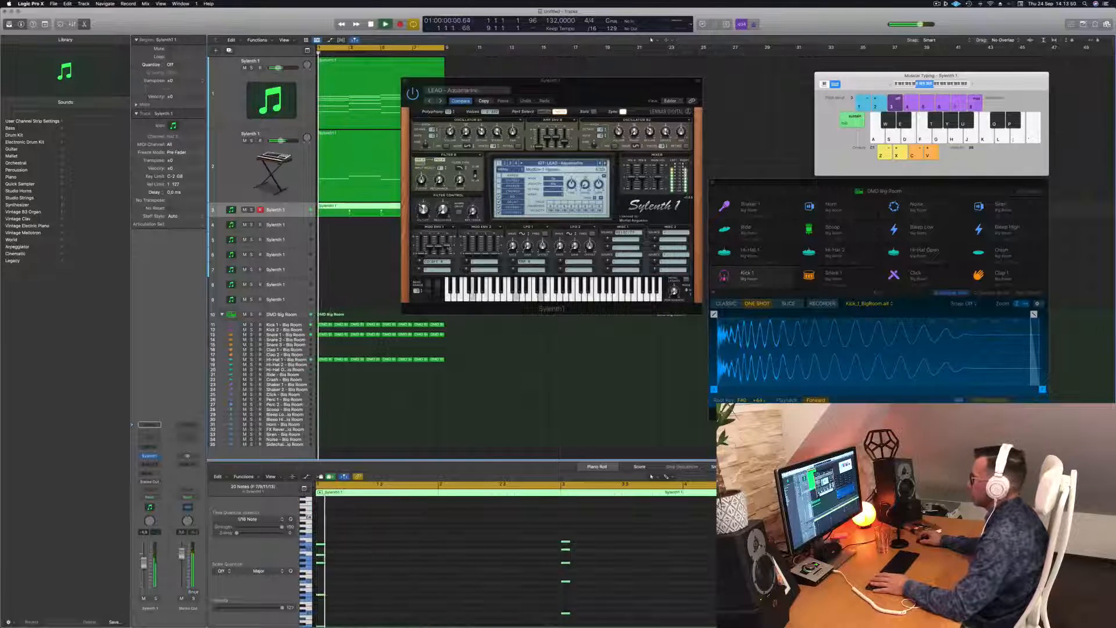
- Switch to the following preset, LEAD - Audien, and lower the third track's volume slightly during playback
left_click(603, 163)
key("space")
key("space")
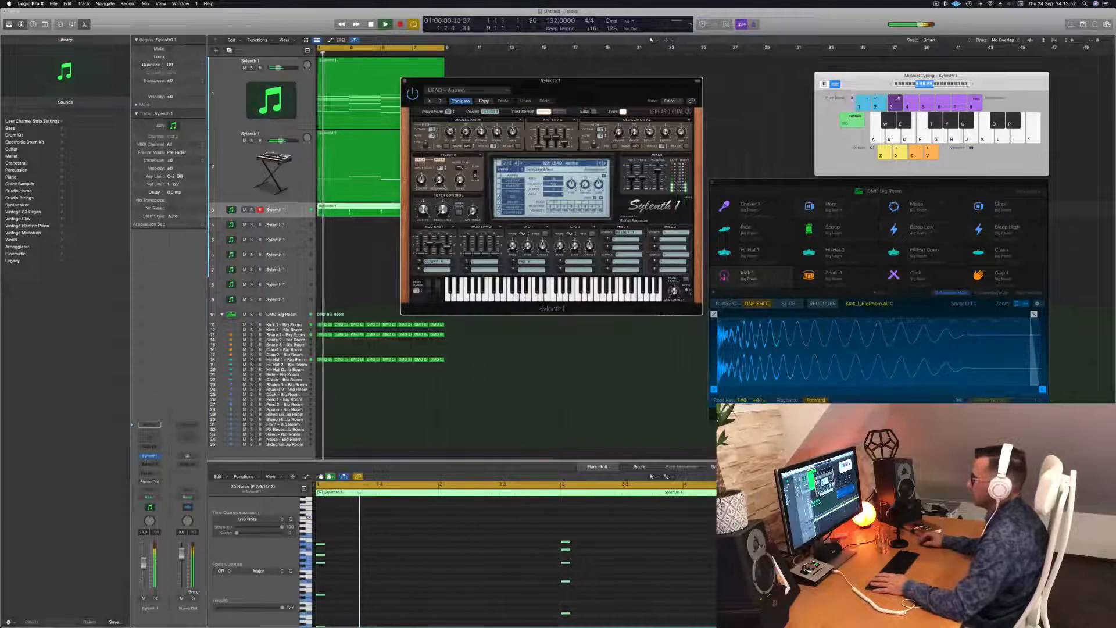
left_click_drag(144, 565, 144, 573)
key("space")
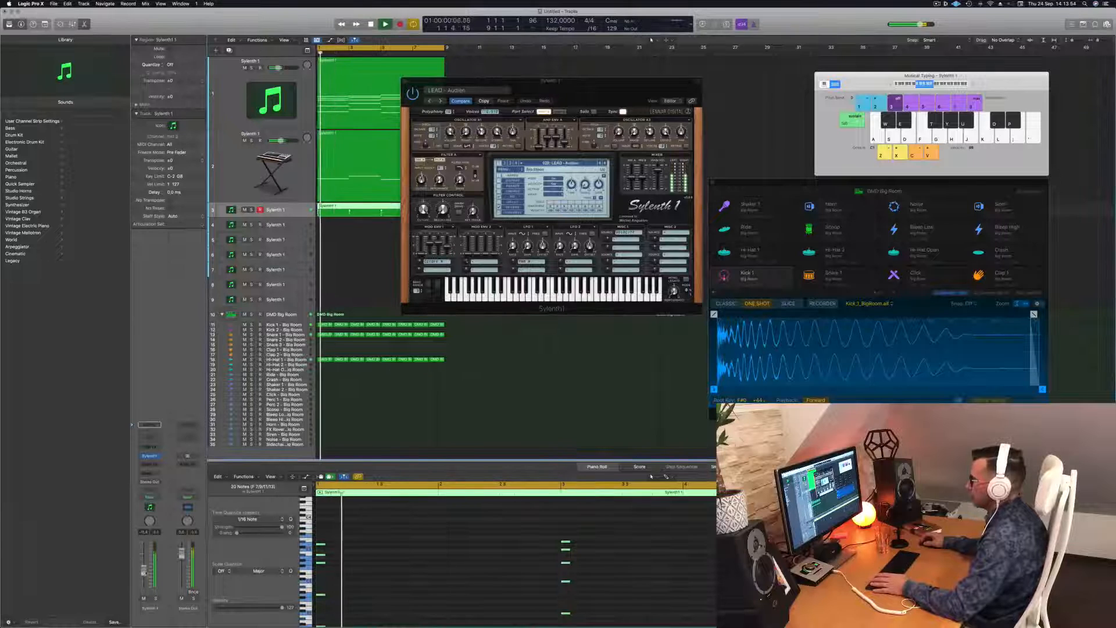
- Advance through the lead presets to LEAD - EDC and lower the third track's volume a little more
left_click(605, 163)
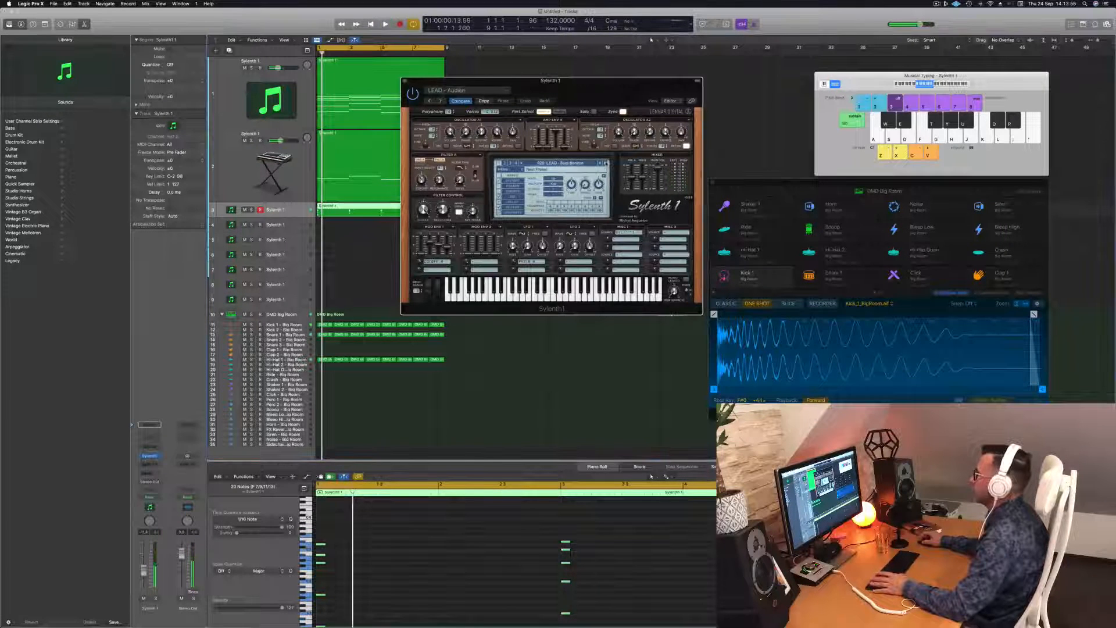
left_click(606, 163)
left_click(606, 164)
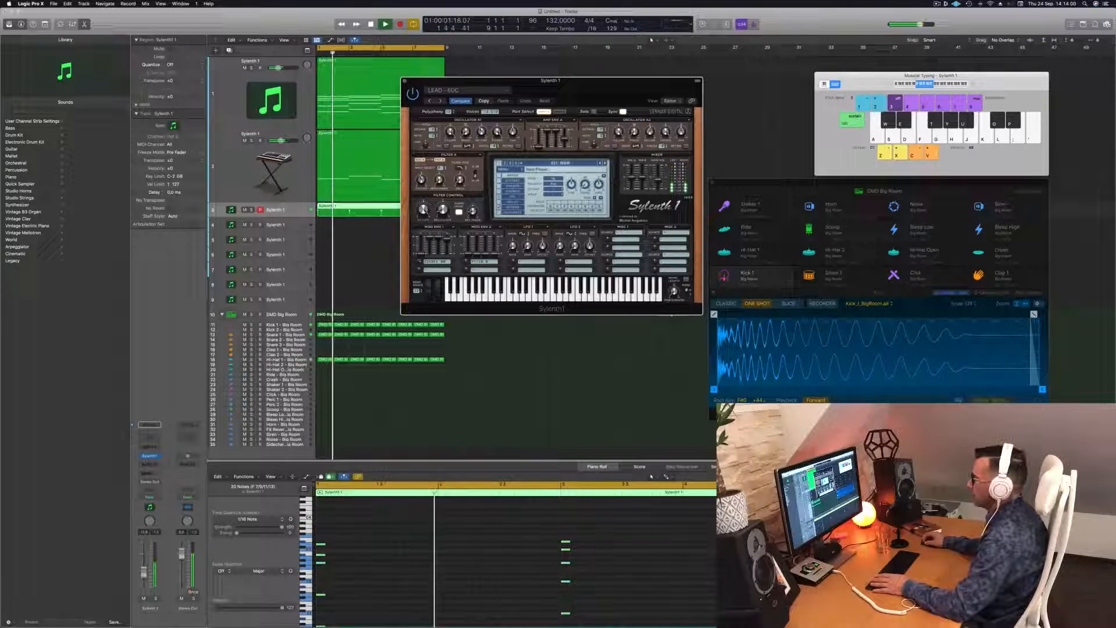
left_click_drag(144, 571, 145, 576)
key("space")
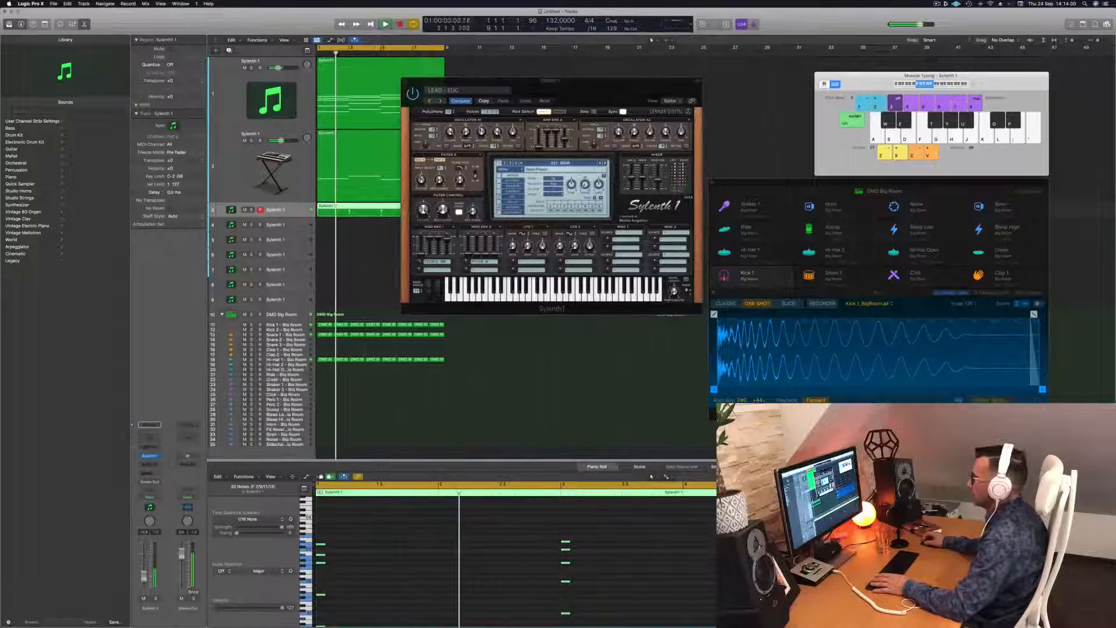
key("space")
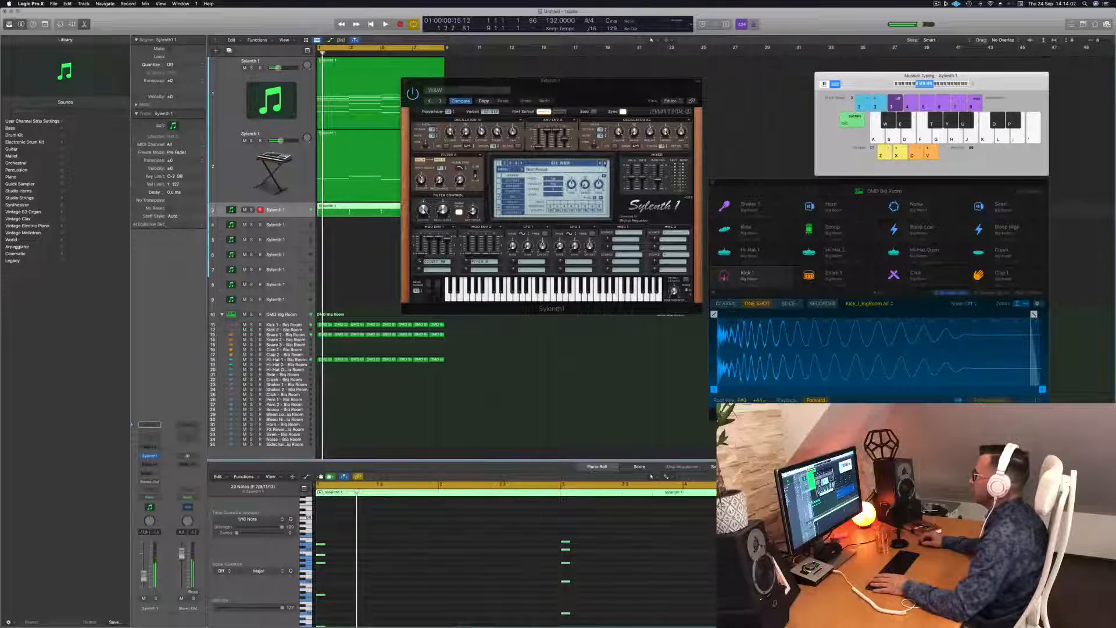
- Audition the remaining lead presets one after another with the stabs, up to the first PAD preset
left_click(605, 164)
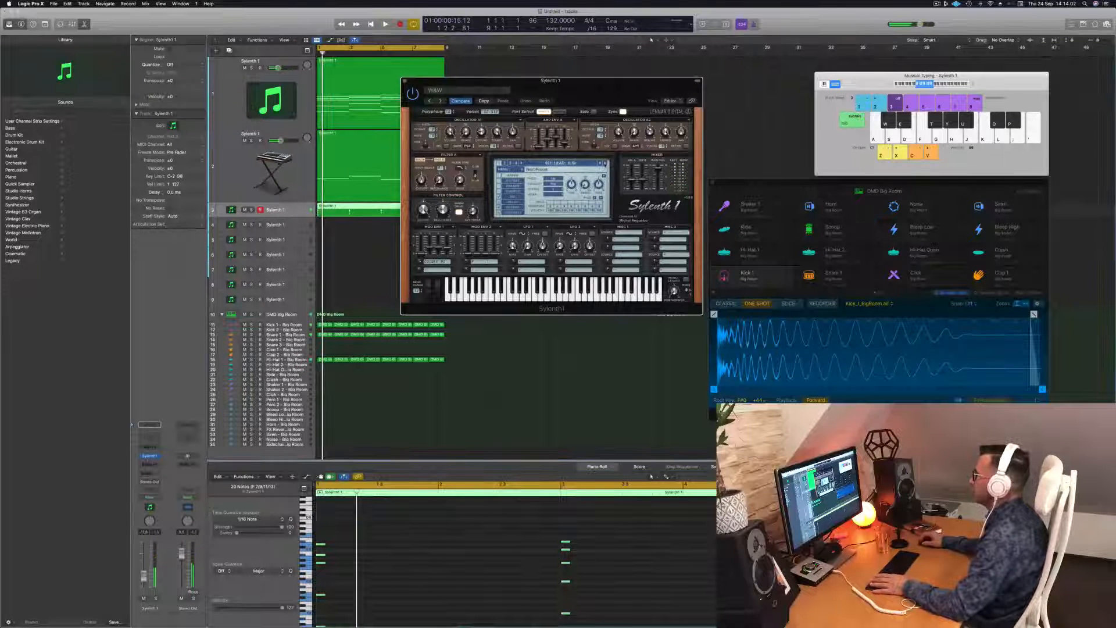
key("space")
key("space")
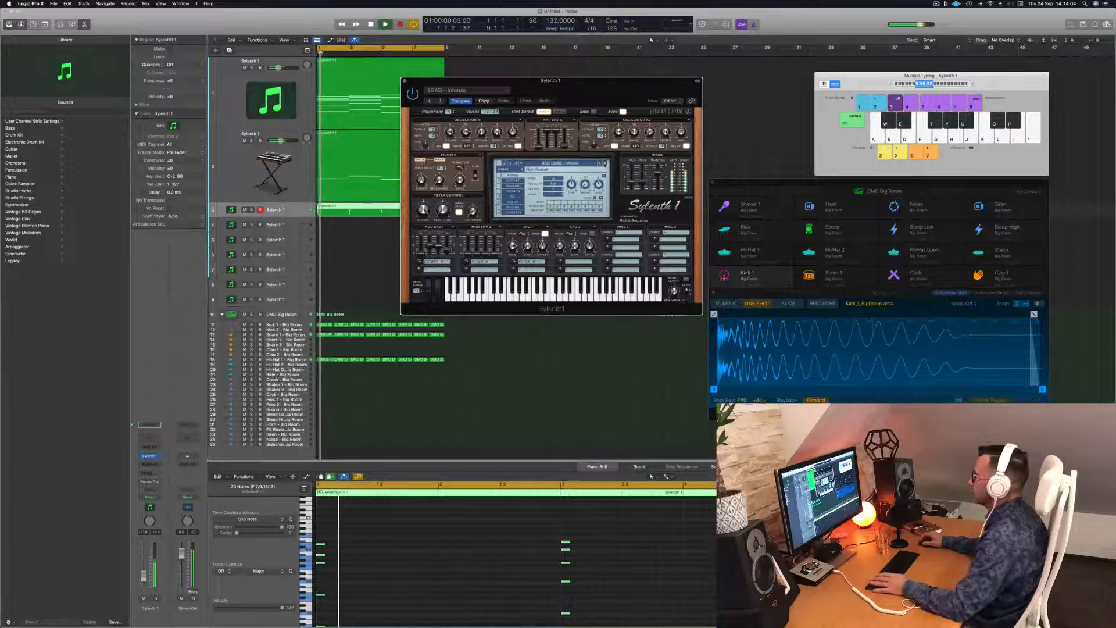
left_click(605, 164)
left_click(605, 165)
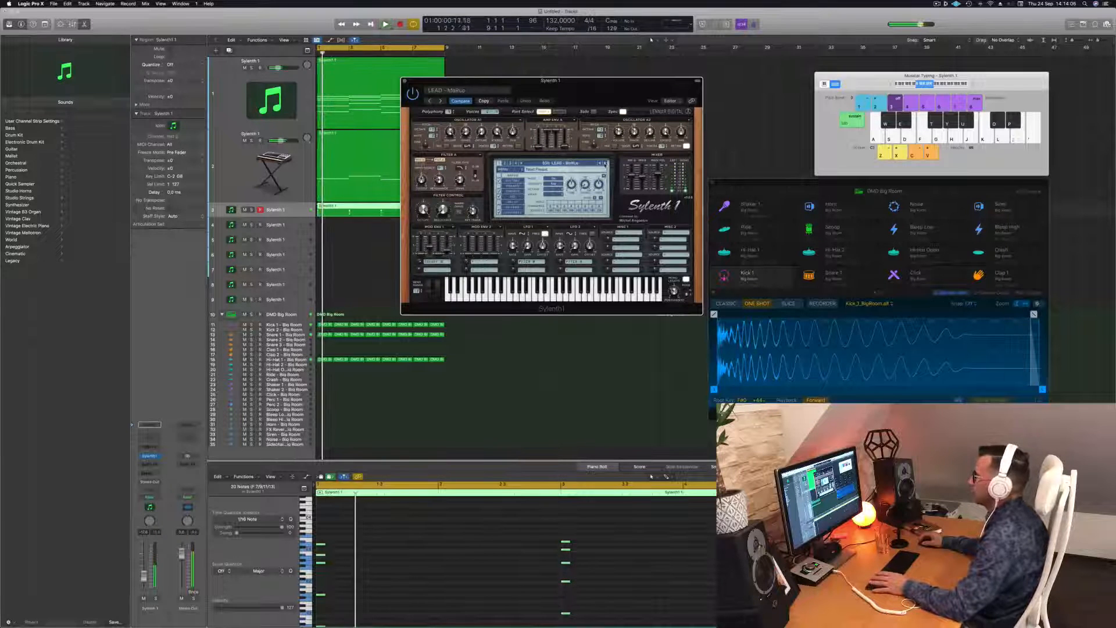
left_click(605, 164)
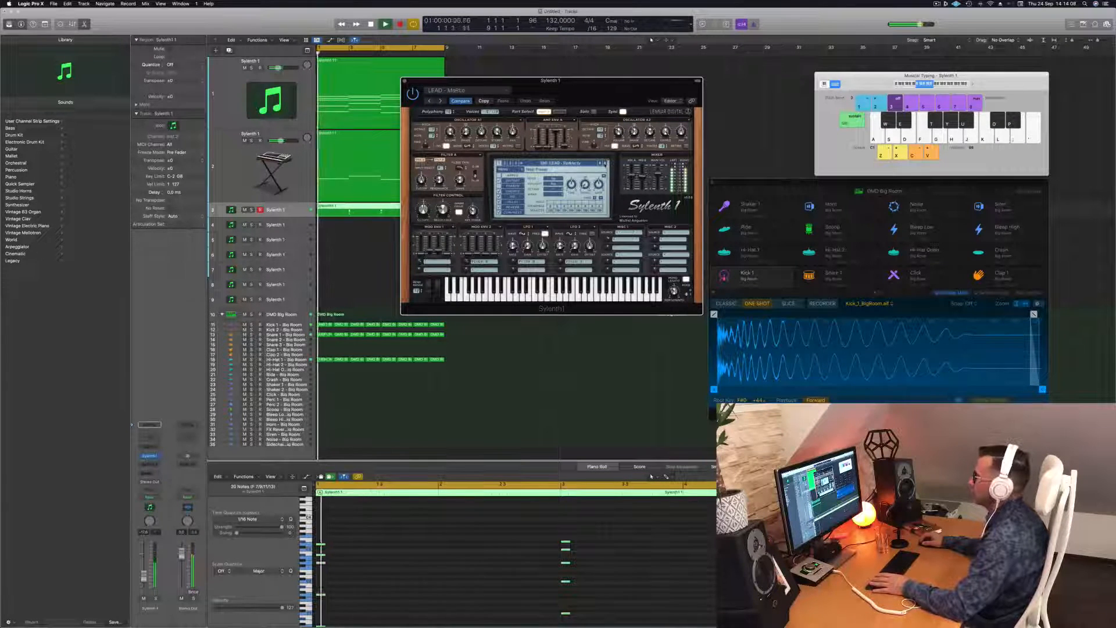
left_click(605, 165)
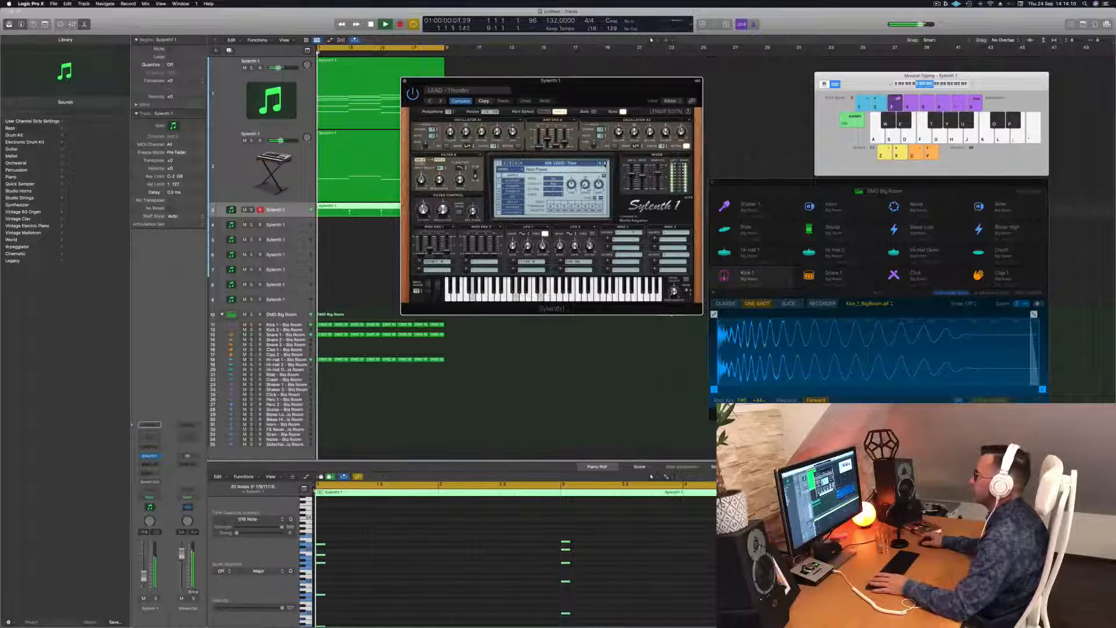
left_click(605, 164)
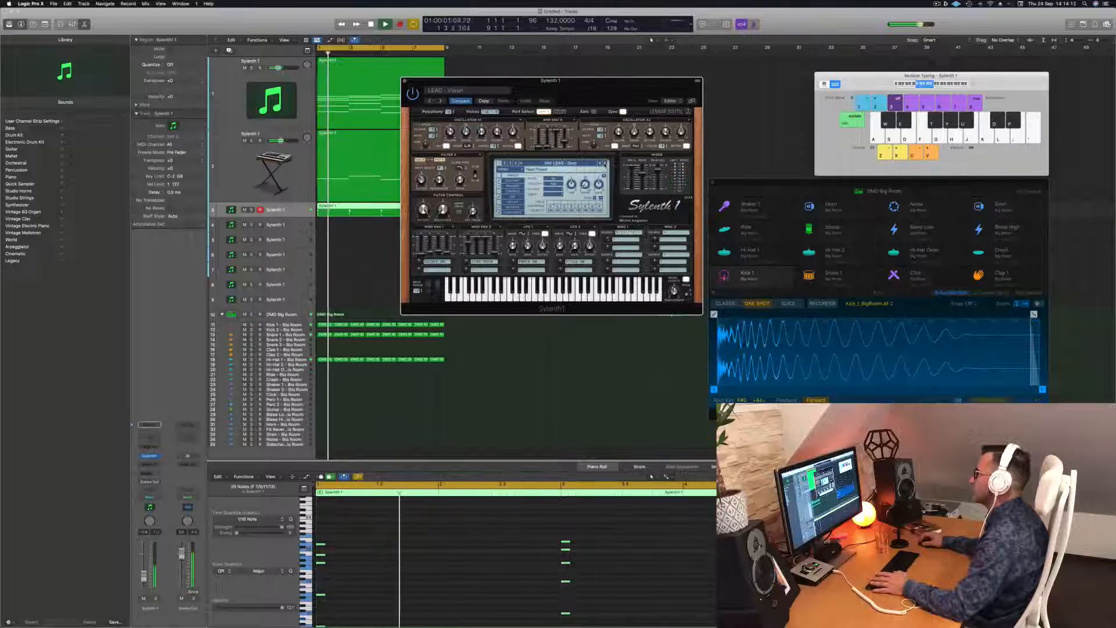
left_click(605, 165)
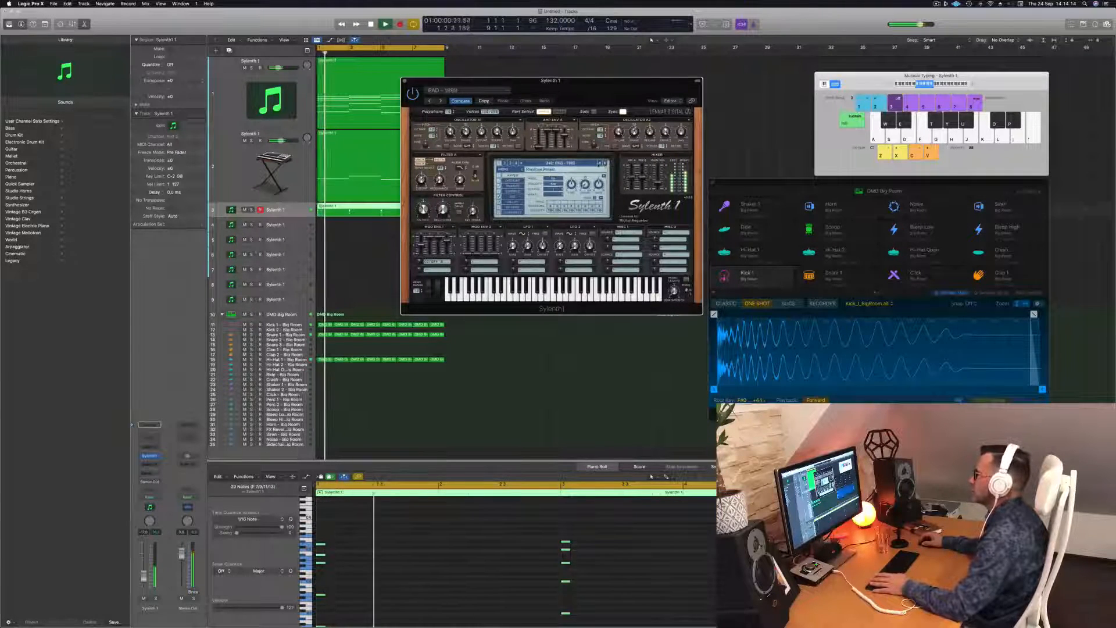
- Go back to the LEAD - Vision preset, close the Sylenth1 window and play back the stabs
left_click(599, 164)
key("space")
key("space")
left_click(600, 165)
key("space")
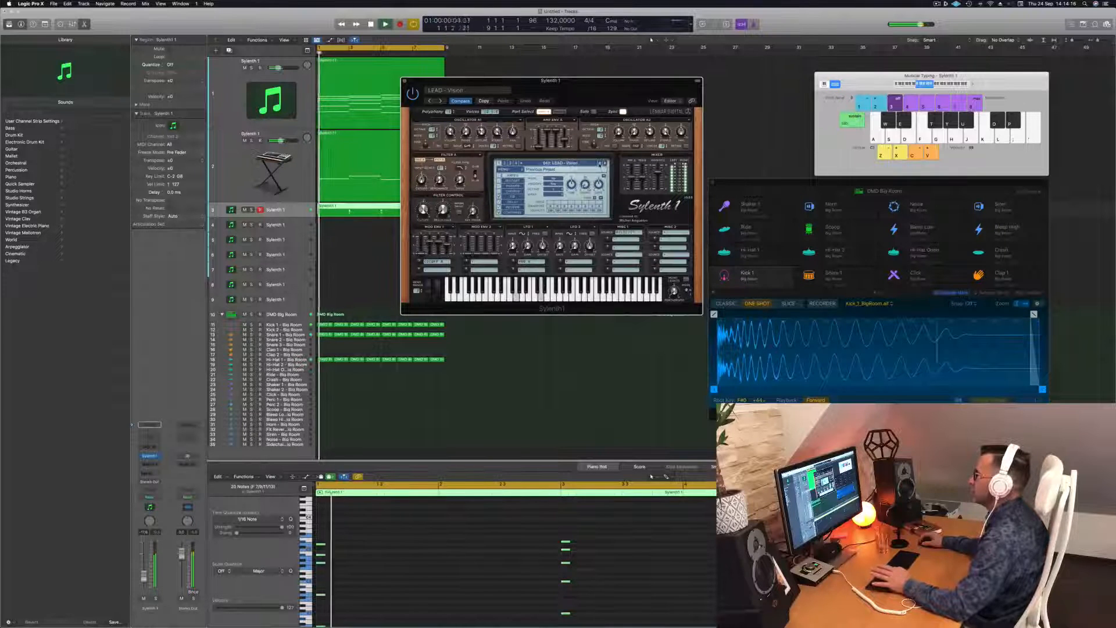
left_click_drag(439, 90, 471, 89)
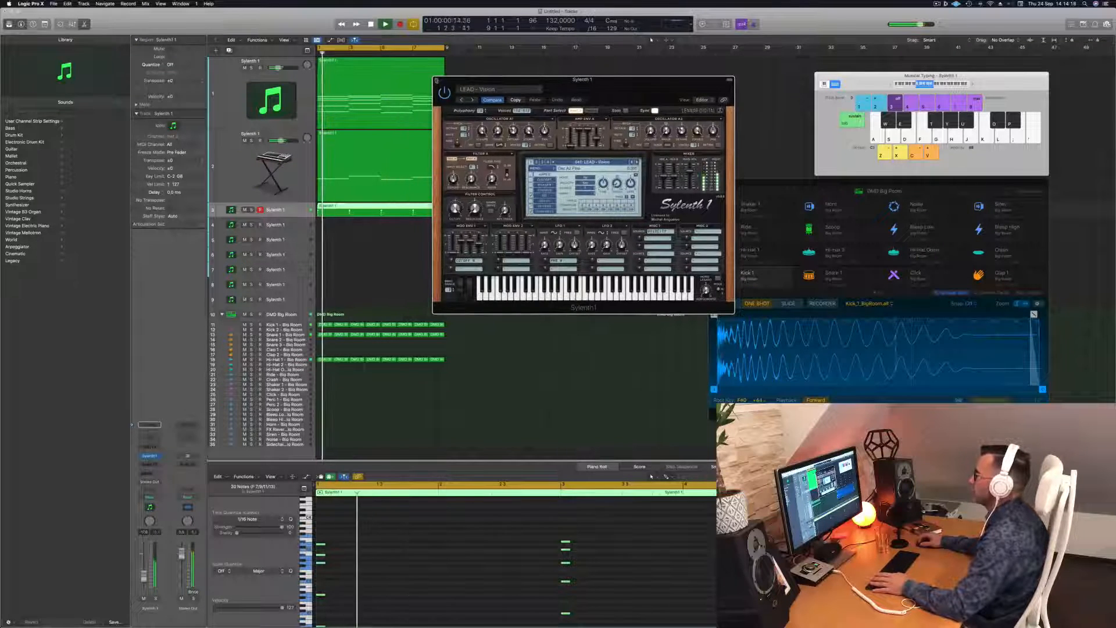
left_click(437, 80)
key("space")
key("space")
key("space")
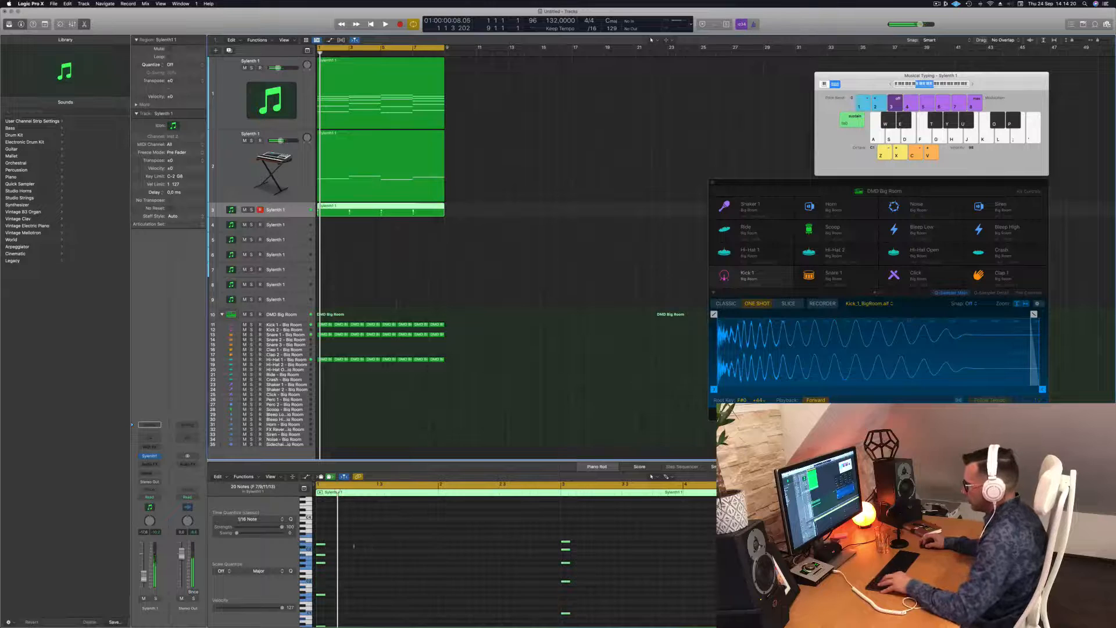
- Duplicate the chord stabs twice within each chord, spacing the second and third stabs three sixteenths apart
left_click_drag(322, 545, 345, 547)
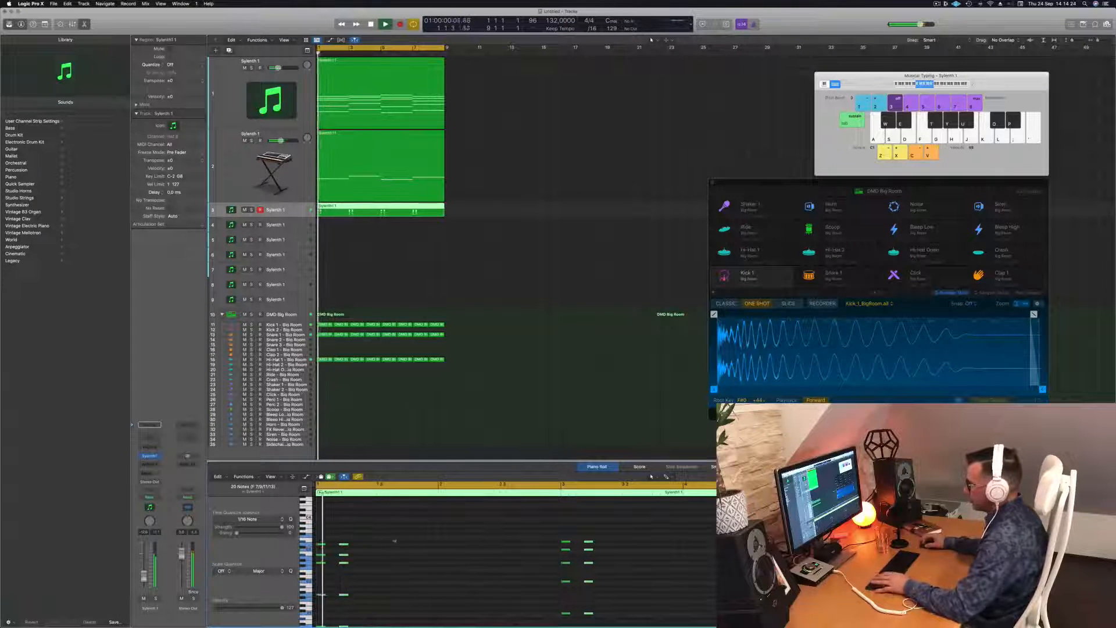
left_click_drag(345, 546, 360, 550)
key("space")
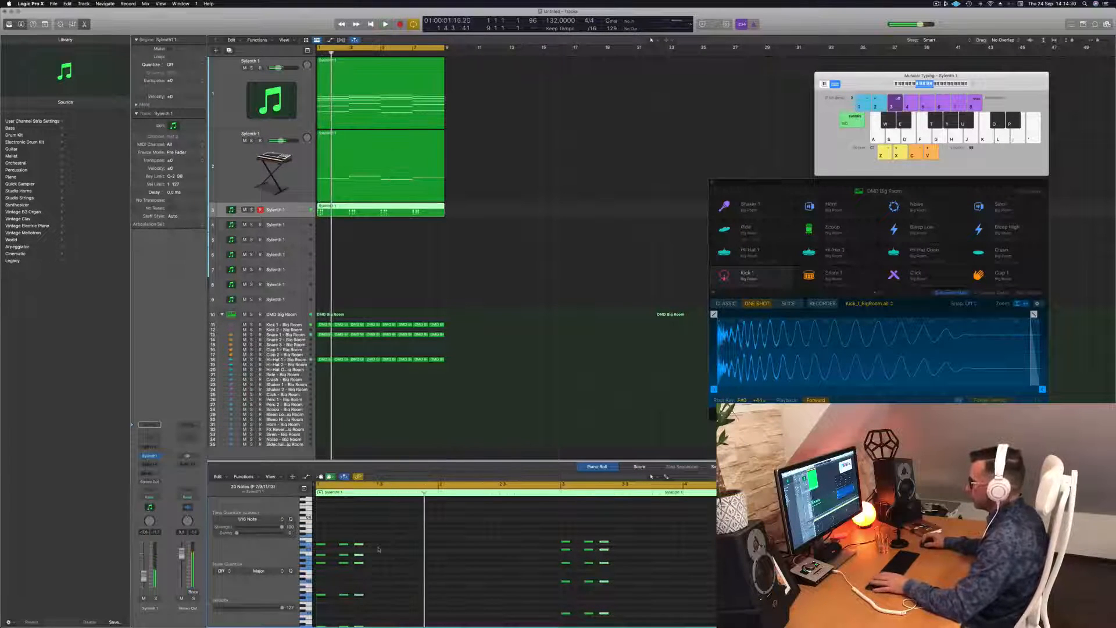
key("alt+Right")
key("space")
key("space")
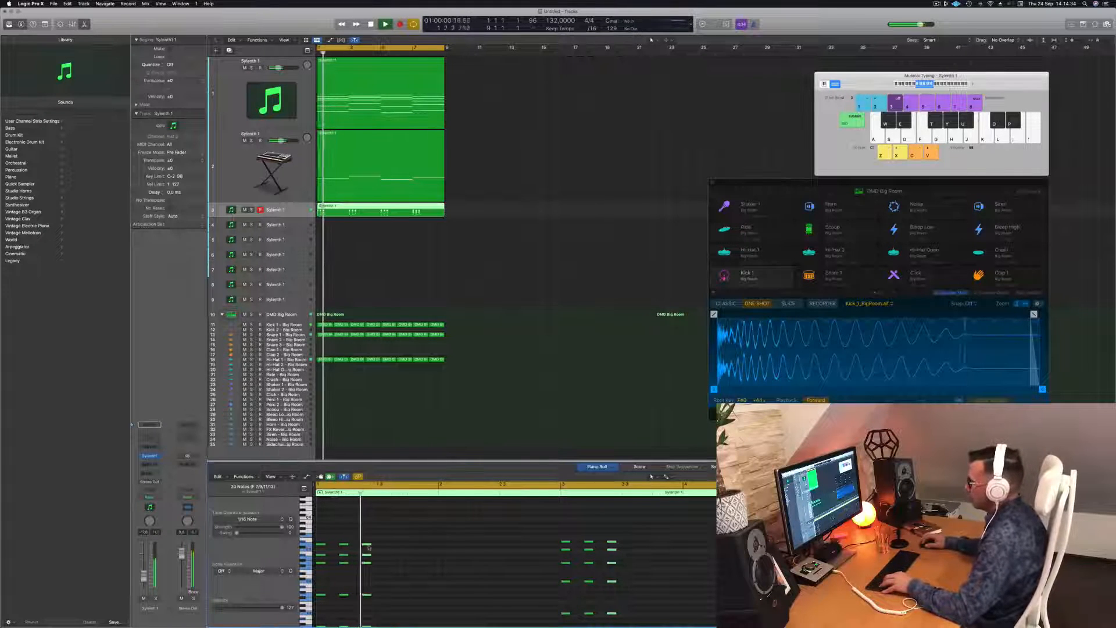
- Copy the third set of stabs two sixteenths later as a fourth set and play back the rhythm
left_click_drag(367, 546, 382, 546)
key("space")
key("space")
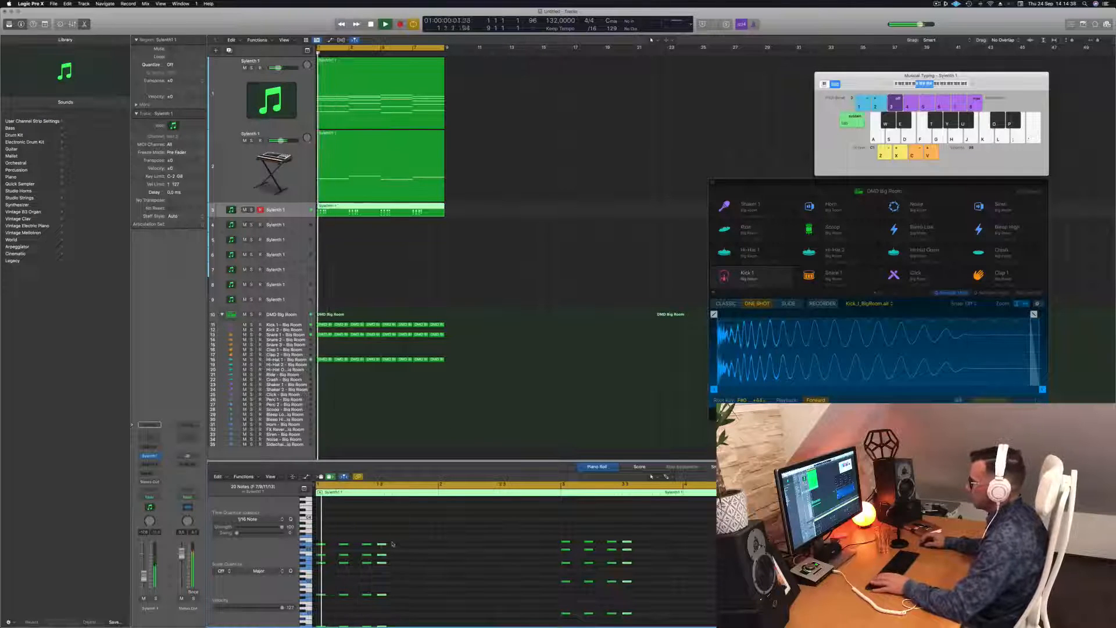
key("space")
key("space")
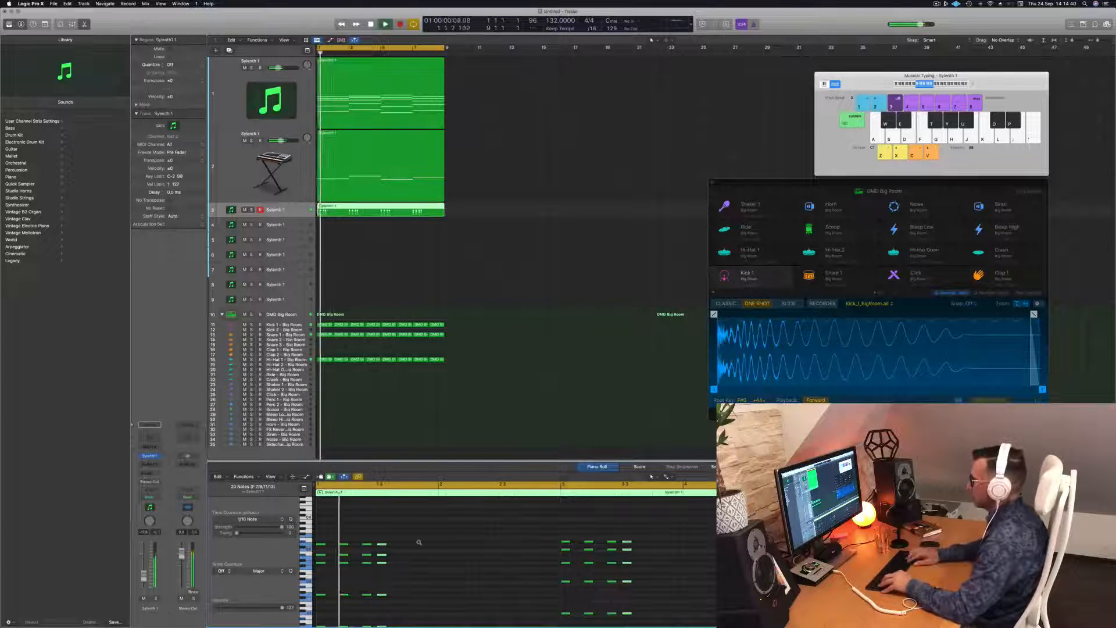
- Try the fourth set of stabs one sixteenth later, listen to it, and move the set back
key("alt+Right")
key("space")
key("space")
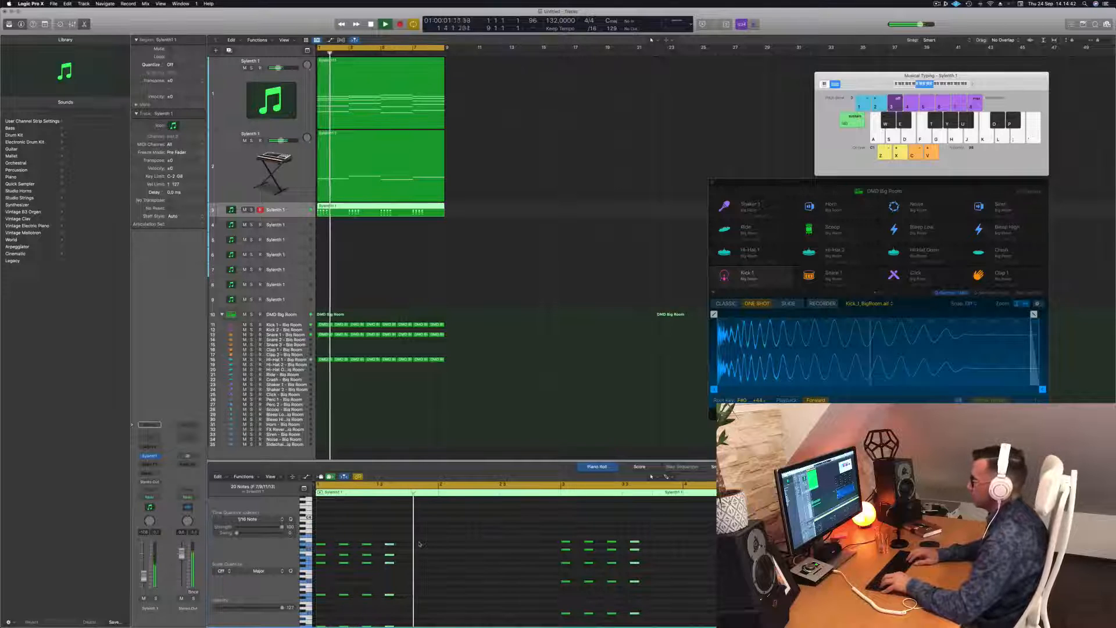
key("space")
key("space")
key("alt+Left")
key("space")
key("space")
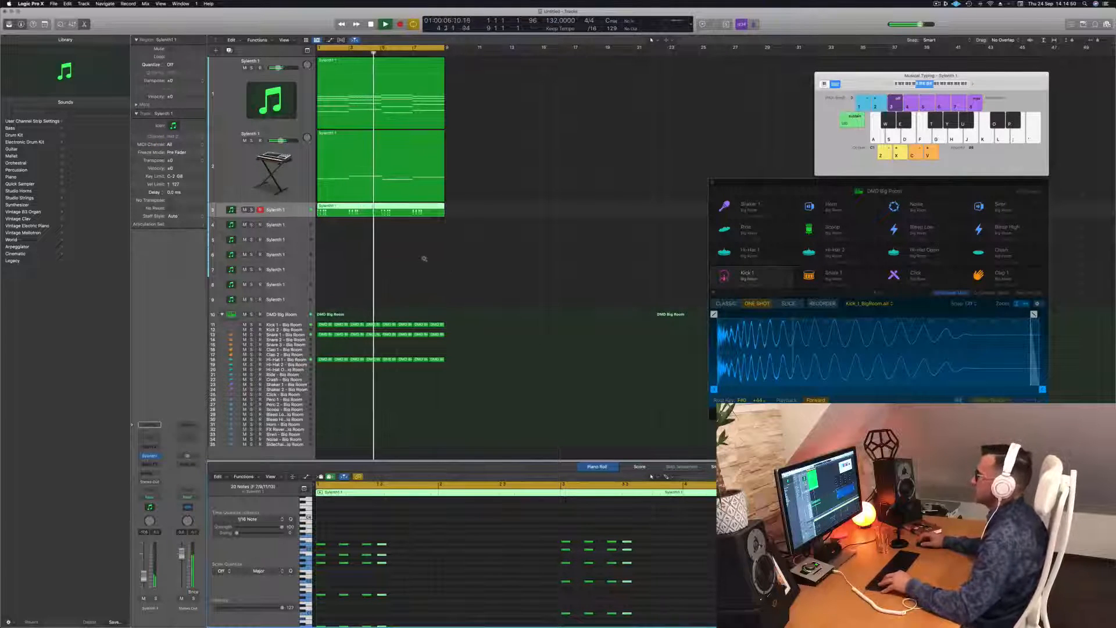
- Stop playback and move the fourth set of stabs two sixteenths later
scroll(425, 258, "left", 2)
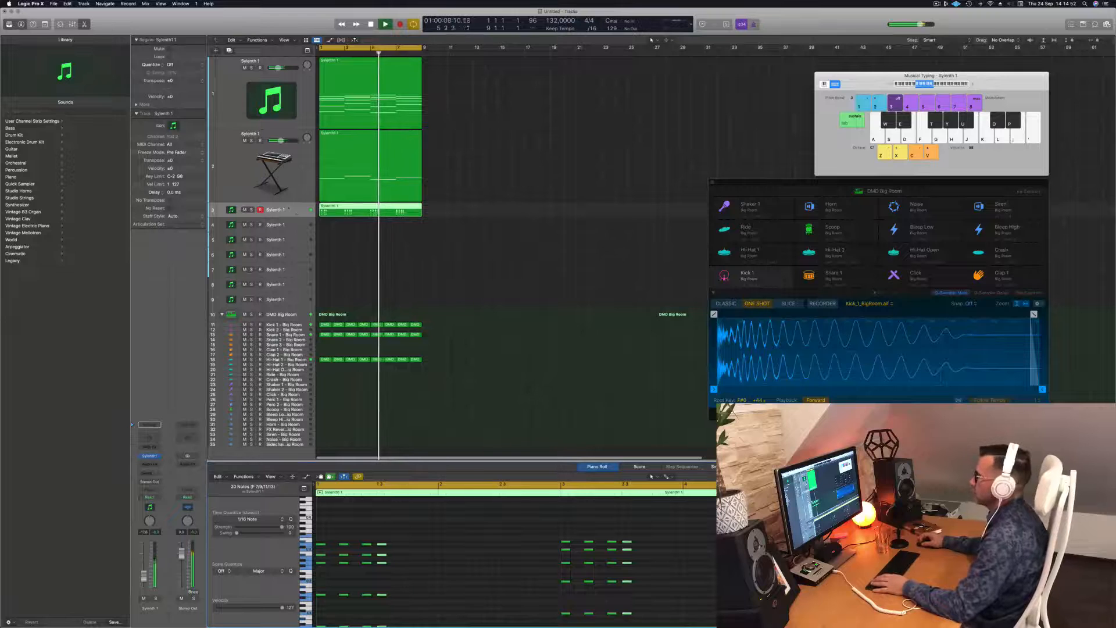
key("Return")
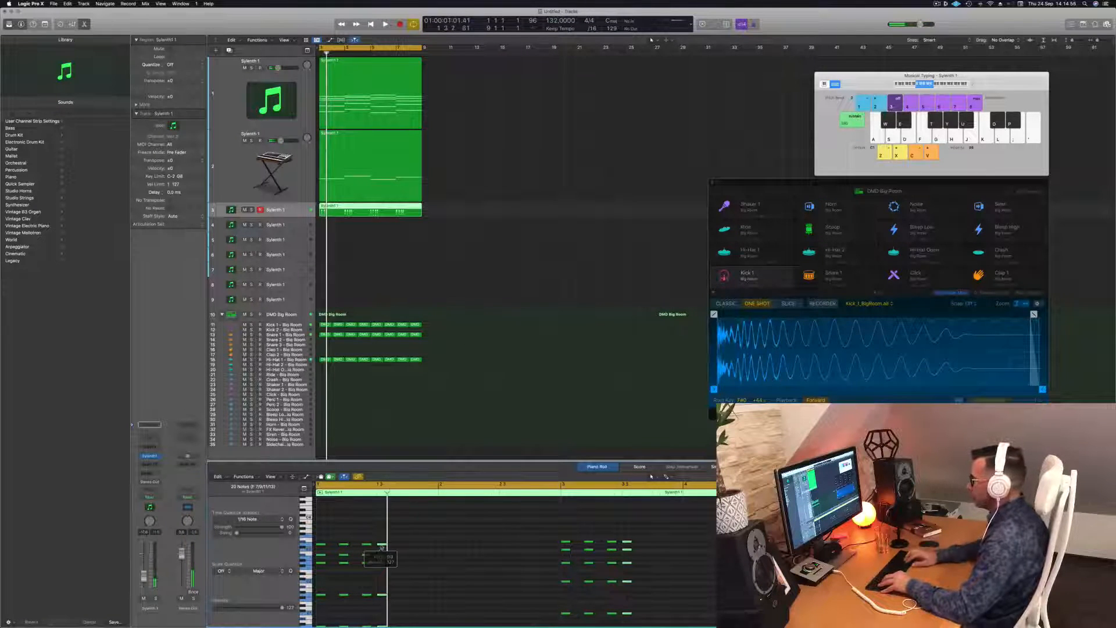
key("alt+Right")
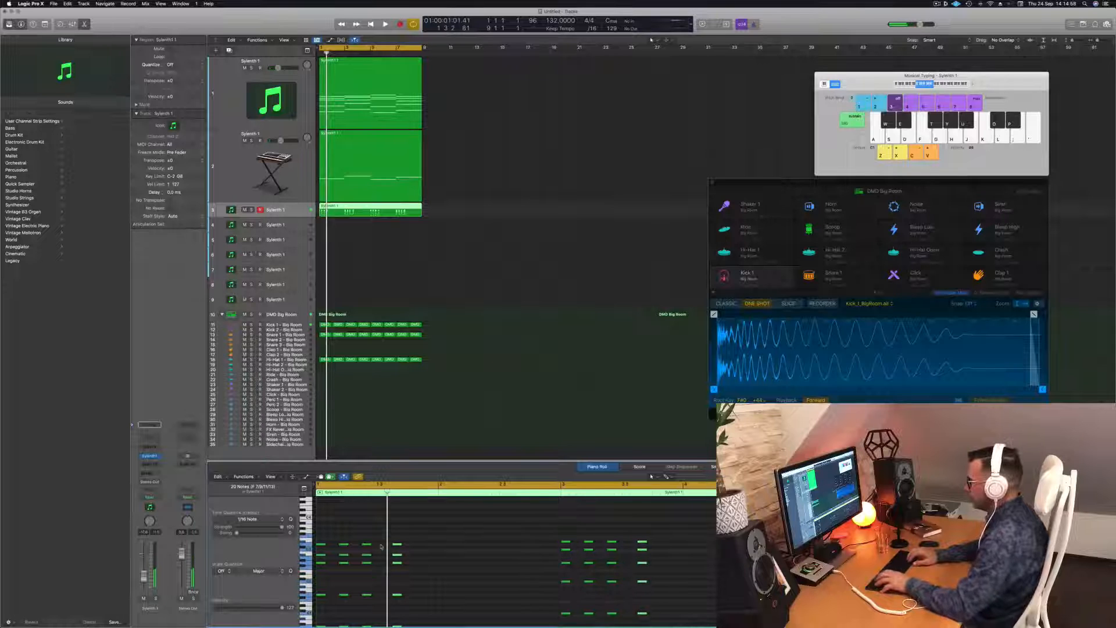
- Try the fourth set of stabs one sixteenth later, and undo back to three sixteenths after the third set, restarting playback
key("space")
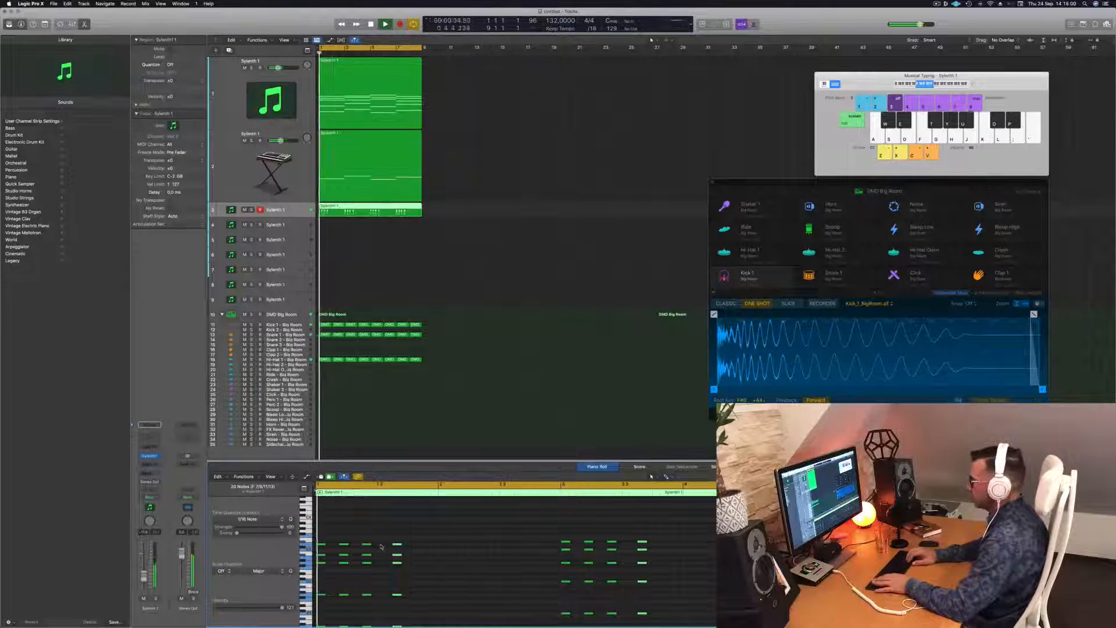
key("alt+Right")
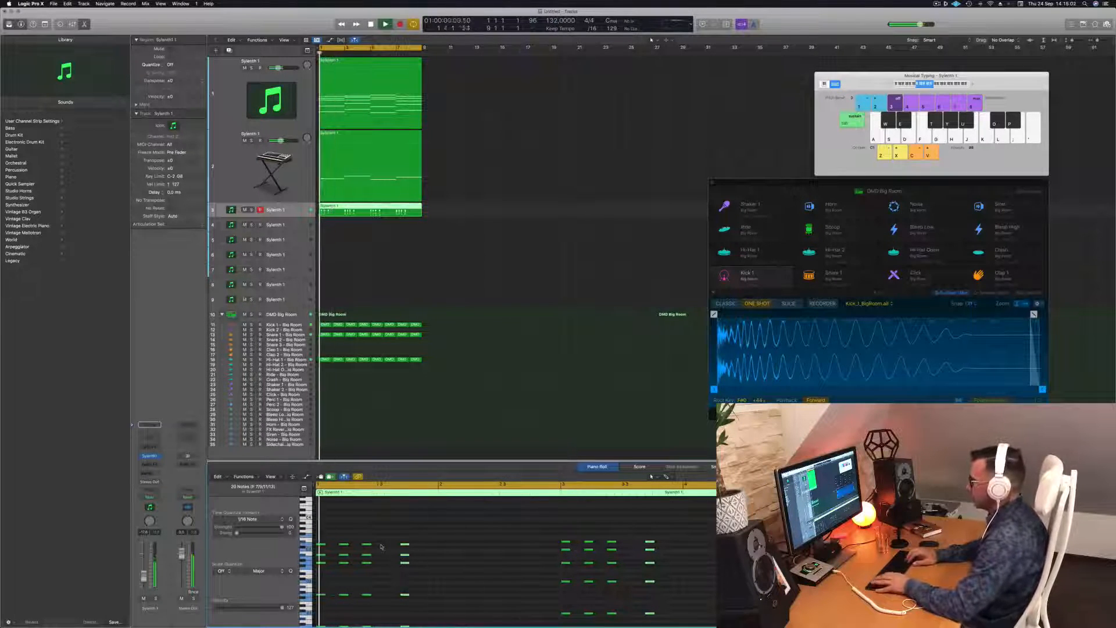
key("z")
key("Left")
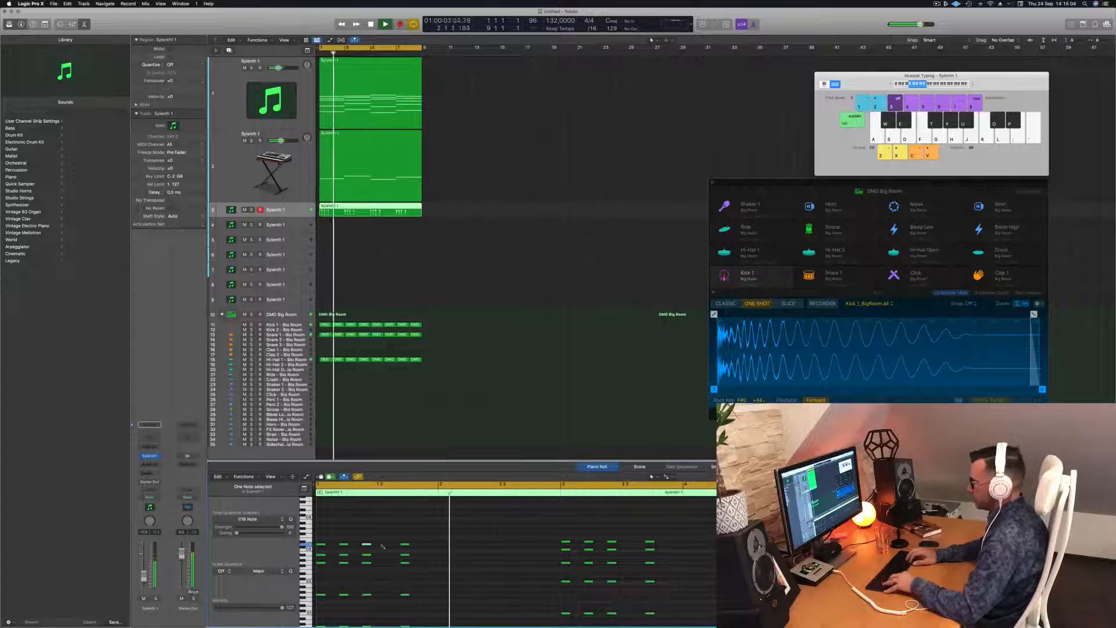
key("super+z")
key("super+z")
key("space")
key("space")
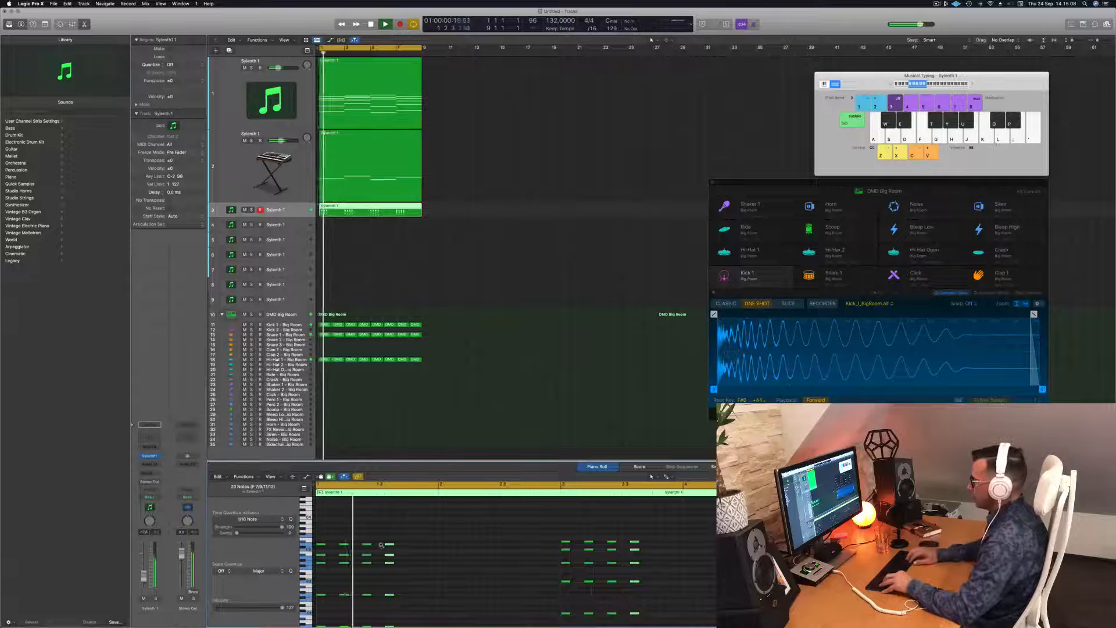
- Try the fourth set of stabs one sixteenth earlier, move it back, and listen to the full rhythm
key("alt+Left")
key("space")
key("space")
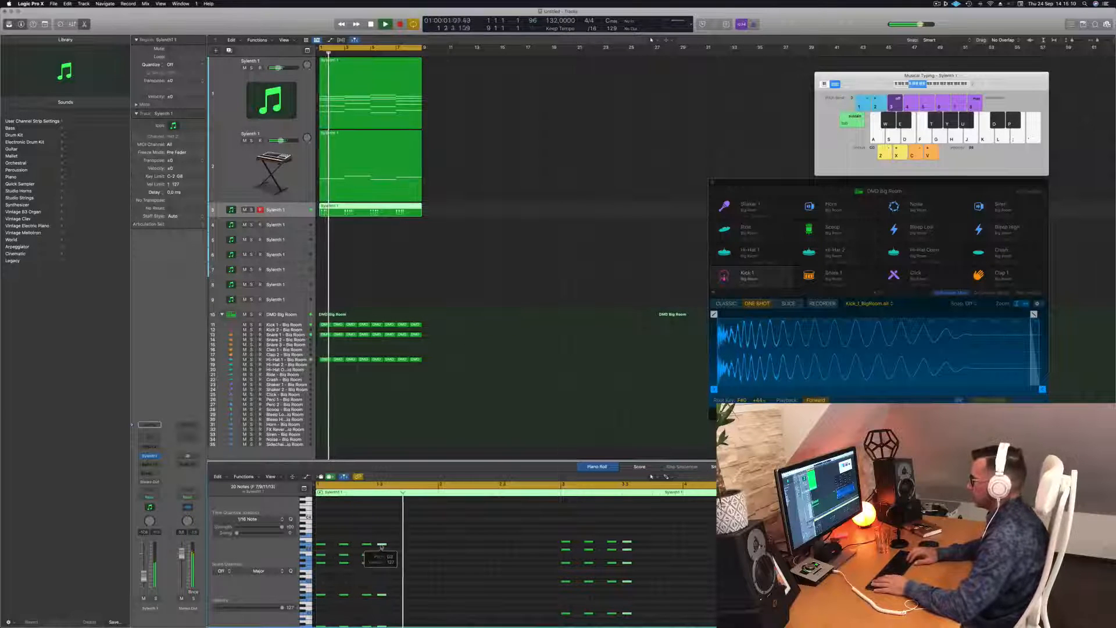
key("alt+Right")
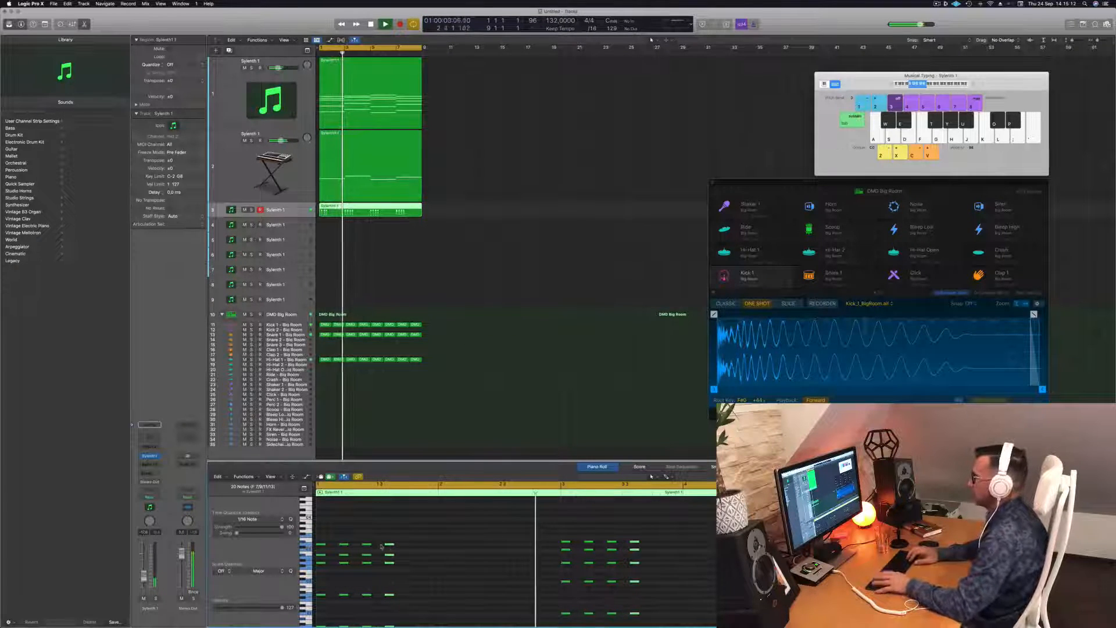
key("space")
key("space")
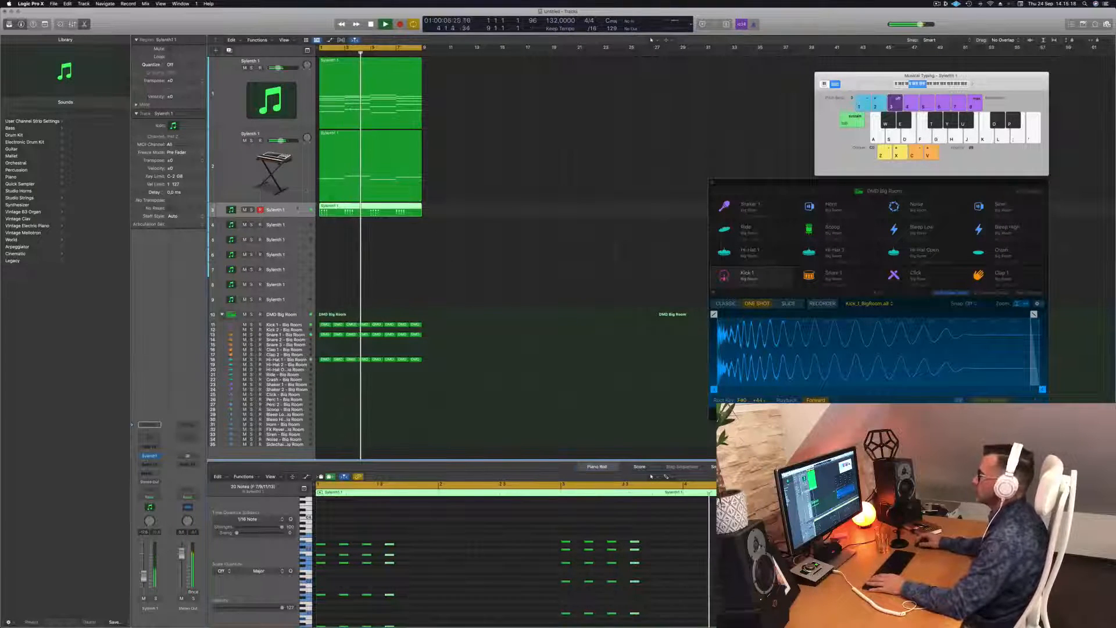
key("Up")
key("Down")
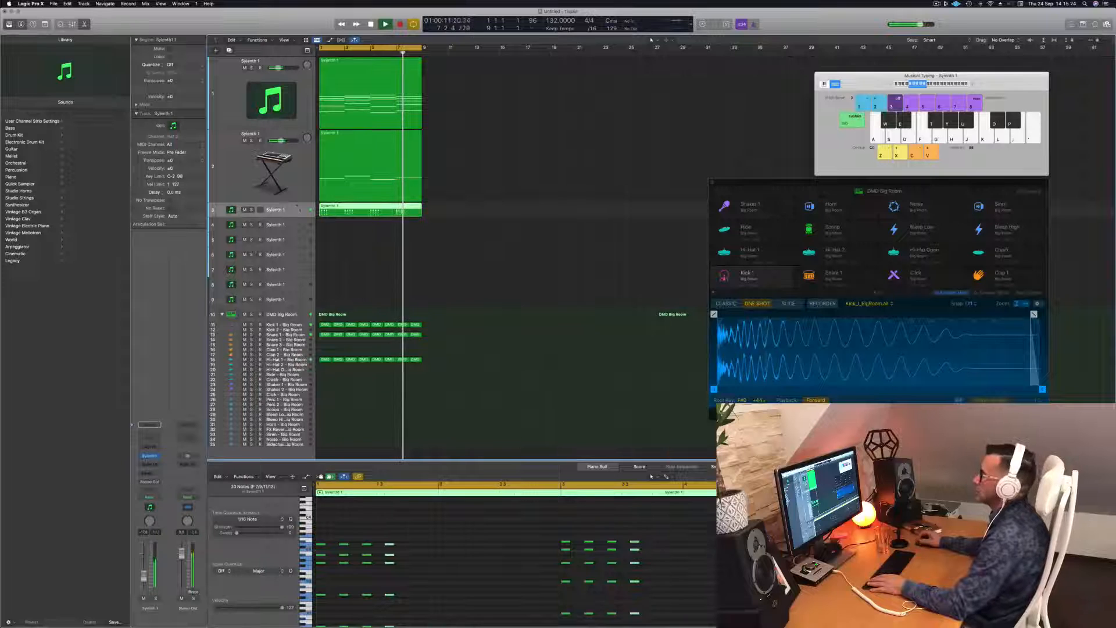
- Copy the sustained chord region from the first track to the empty fourth track, keeping the same start position
left_click(375, 66)
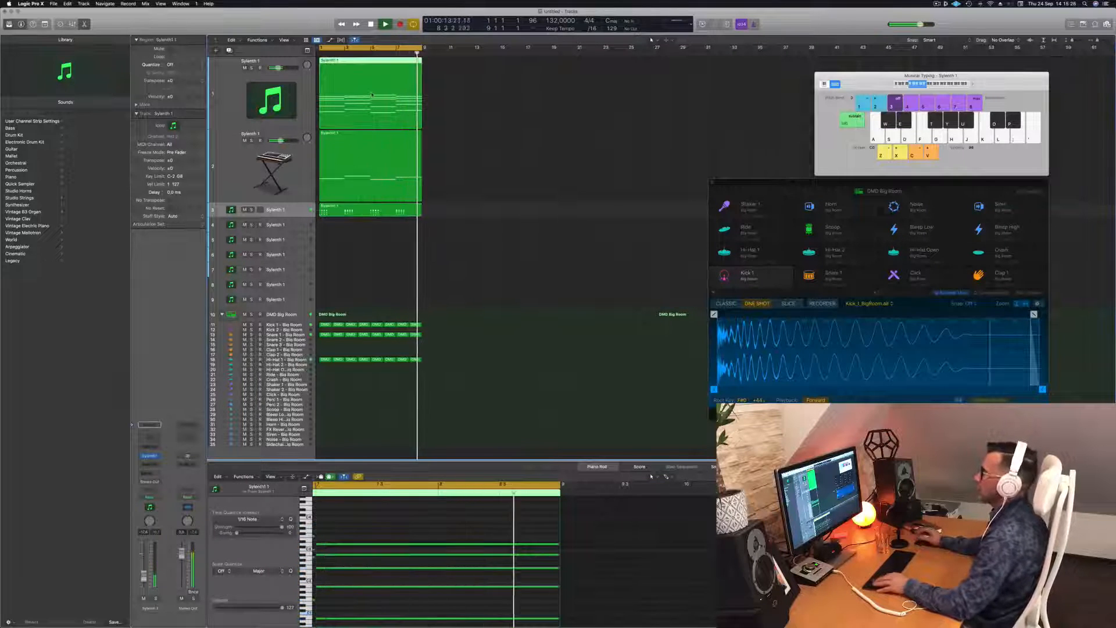
left_click_drag(375, 66, 350, 234)
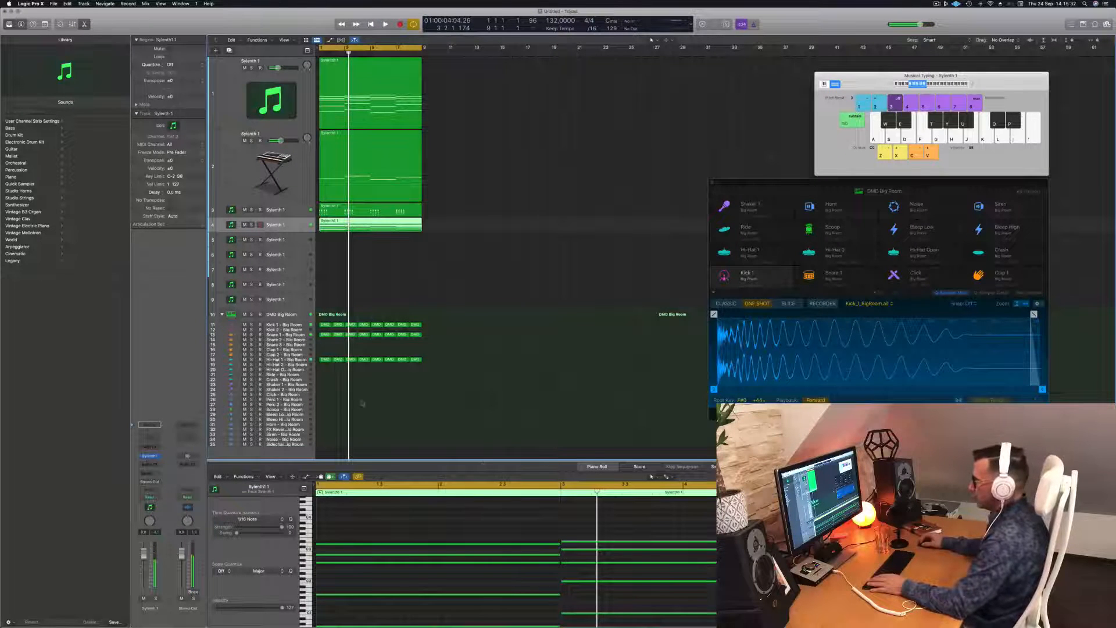
scroll(434, 522, "down", 5)
scroll(422, 555, "up", 5)
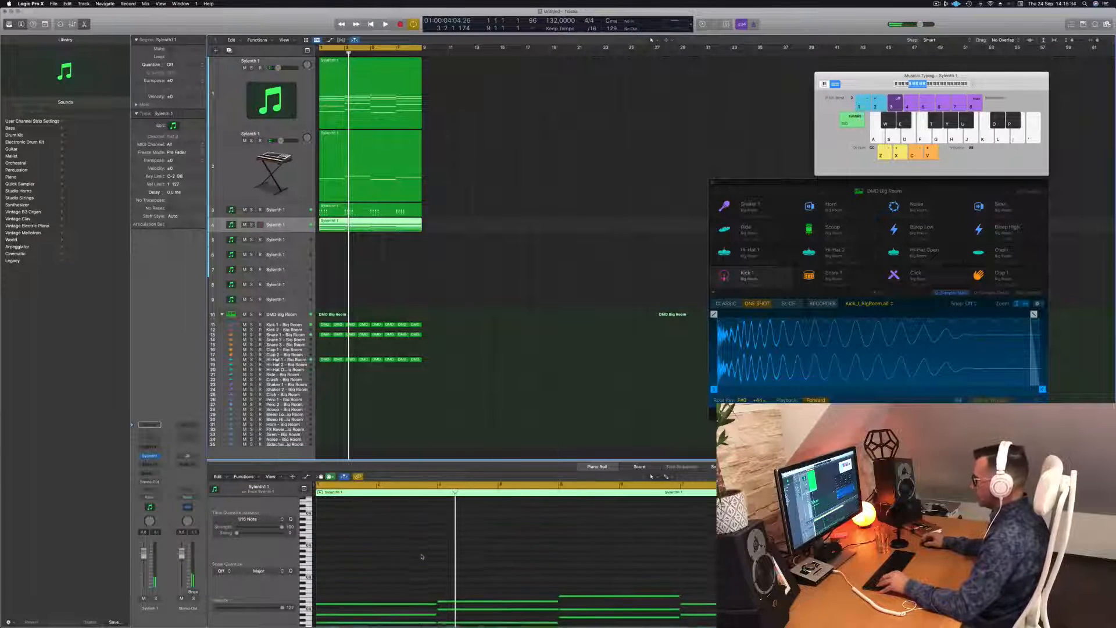
scroll(422, 556, "down", 4)
scroll(422, 556, "down", 3)
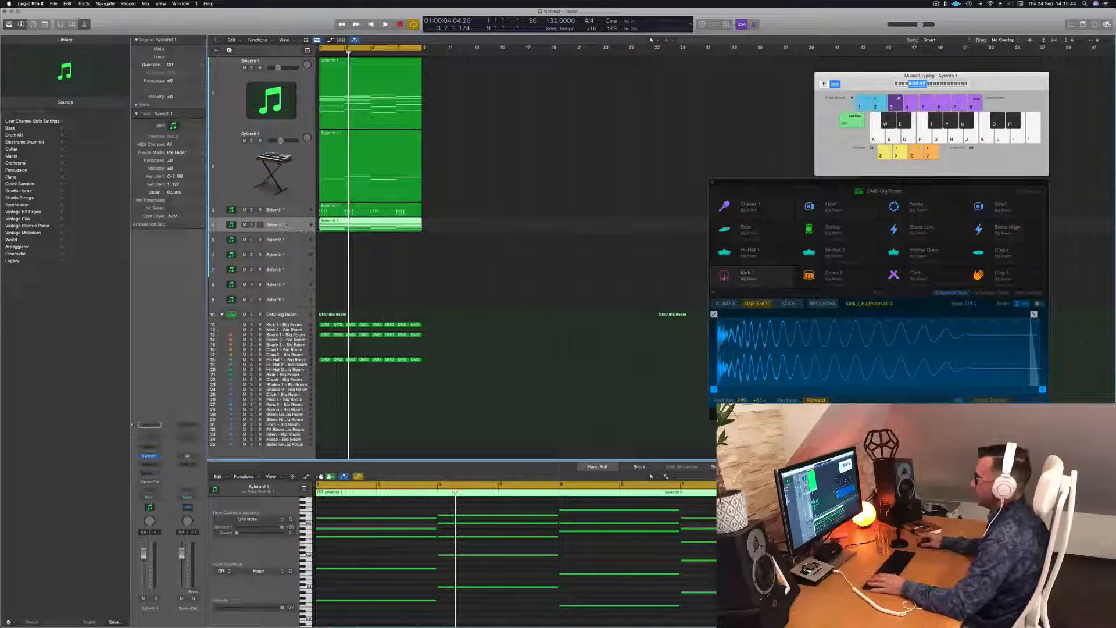
- Make the fourth track taller and replace its Sylenth1 instrument with the stereo version of Alchemy
left_click_drag(299, 235, 301, 254)
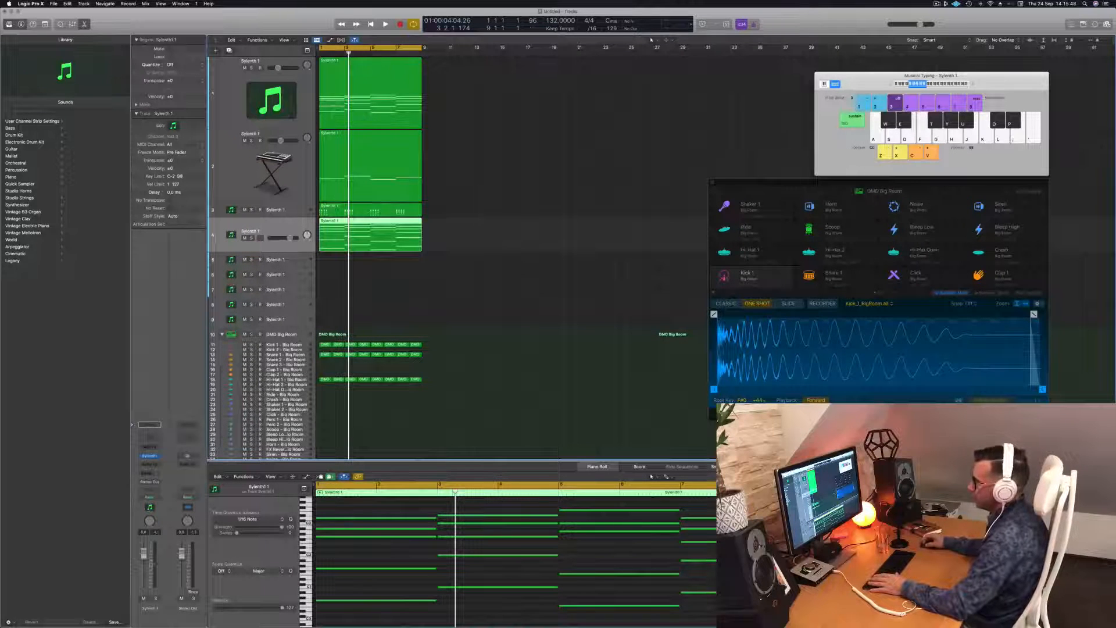
left_click(157, 458)
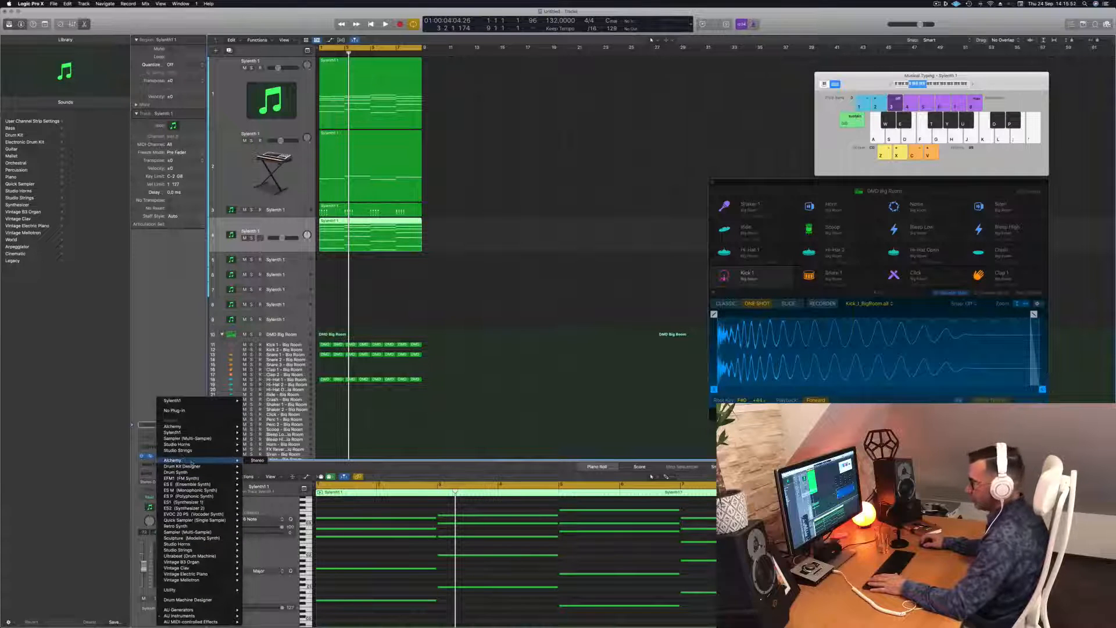
left_click(257, 460)
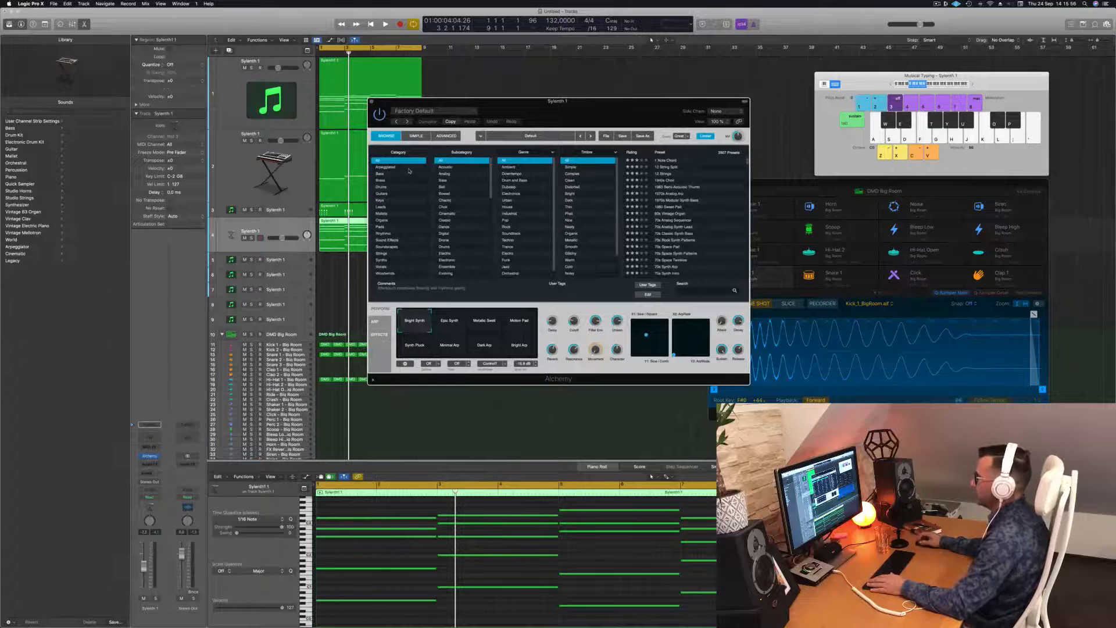
- Load the 1970s Analog Arp preset from Alchemy's Arpeggiated category and move the plug-in window away from the regions
left_click(388, 167)
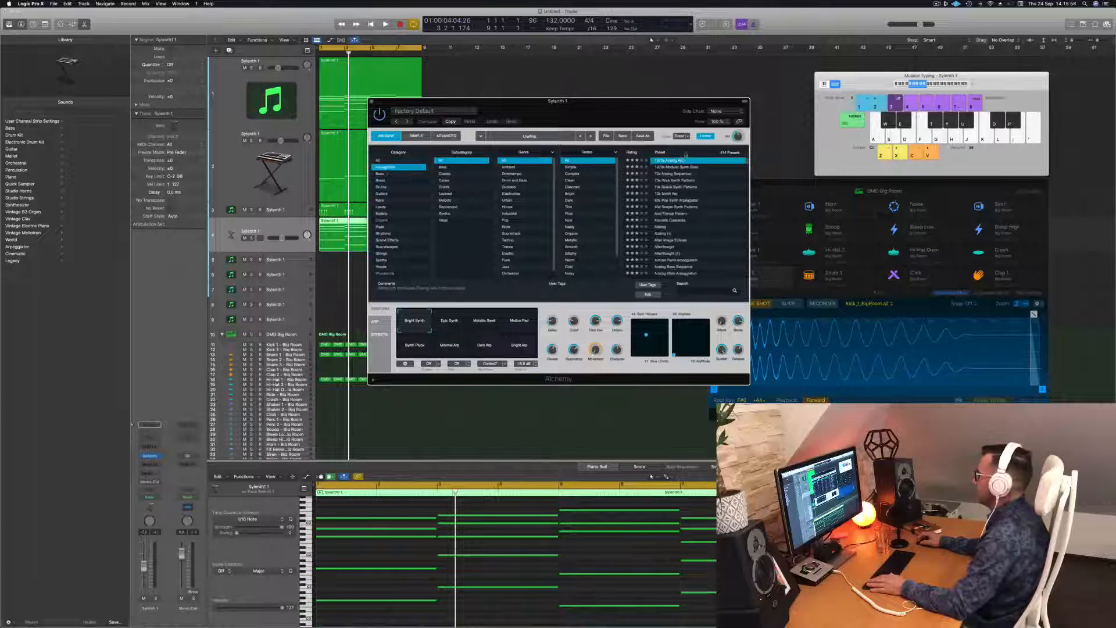
left_click_drag(647, 104, 767, 96)
left_click(343, 455)
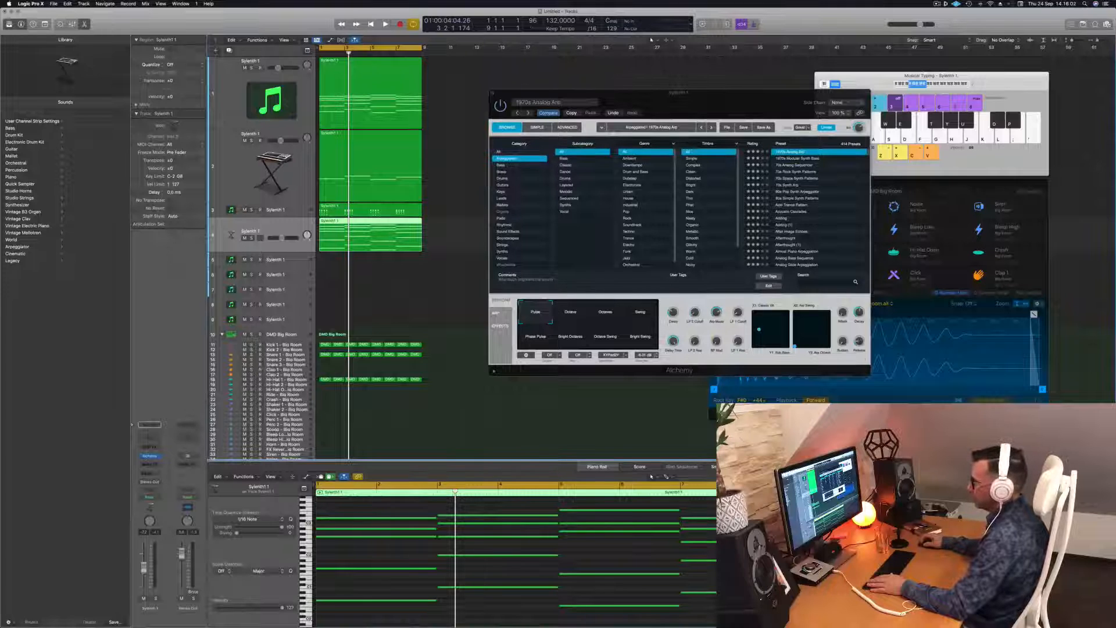
- Listen to the Alchemy arpeggio with the chords, stabs and drums, repositioning the plug-in window as needed
key("space")
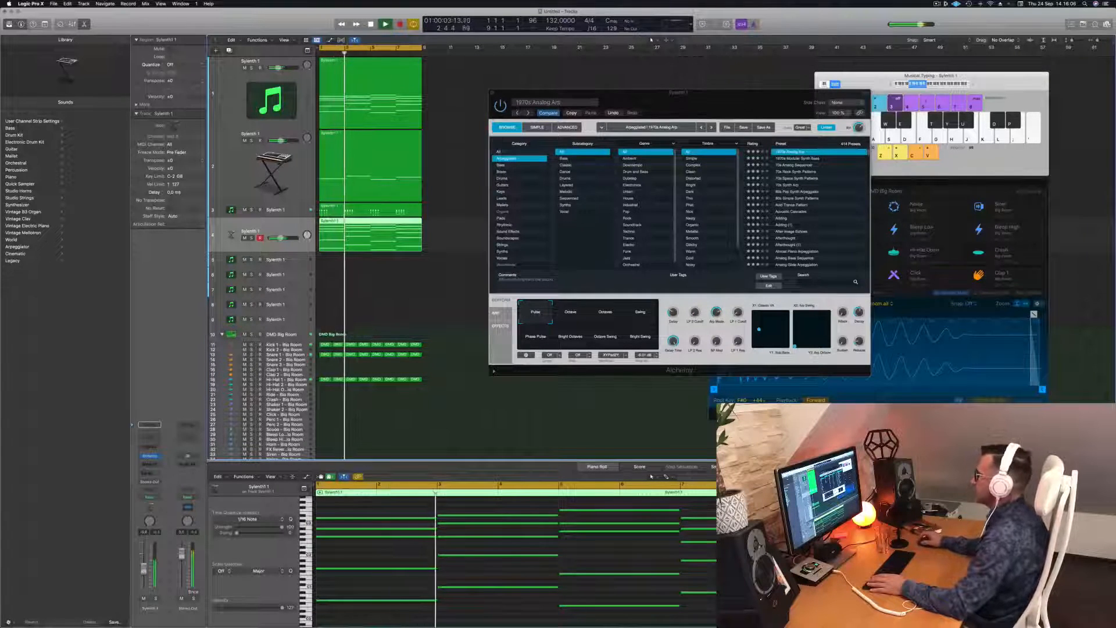
left_click_drag(730, 96, 774, 77)
key("Return")
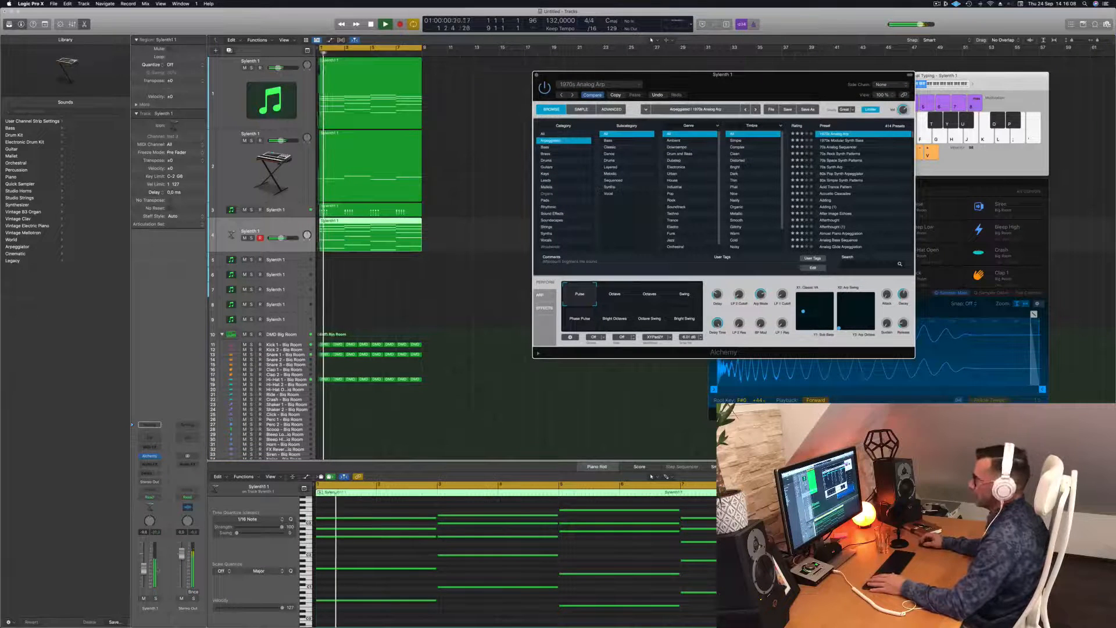
key("space")
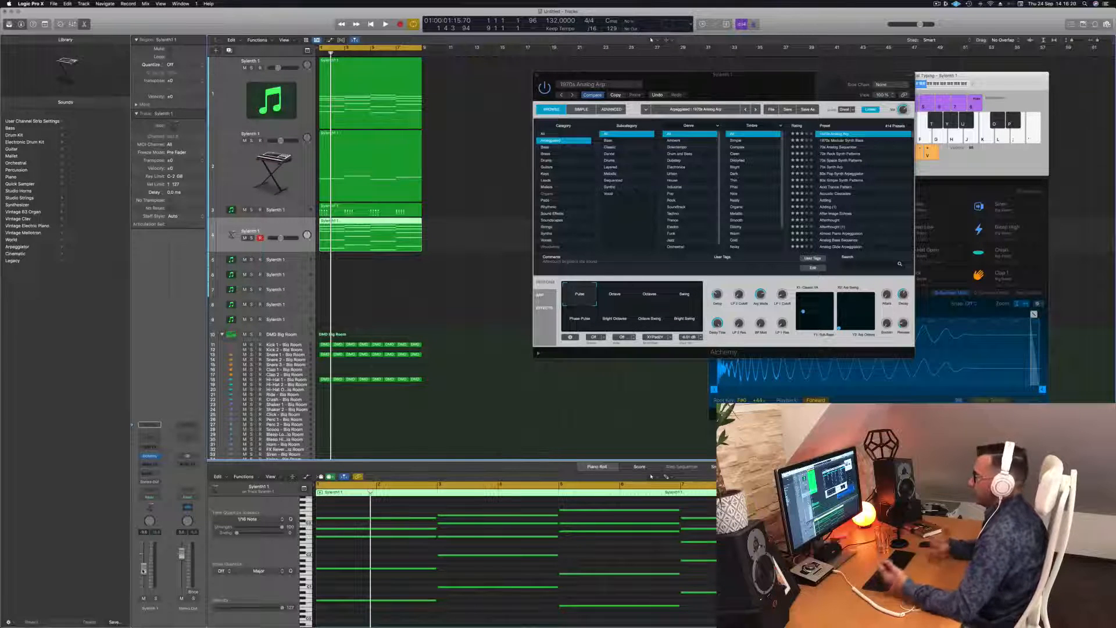
key("space")
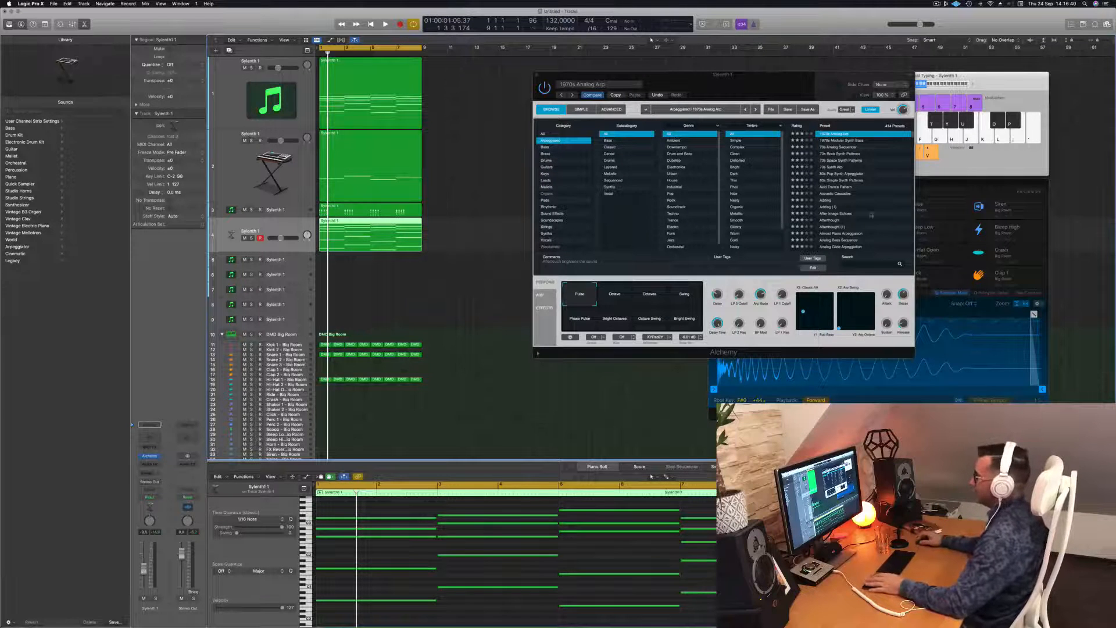
left_click(779, 88)
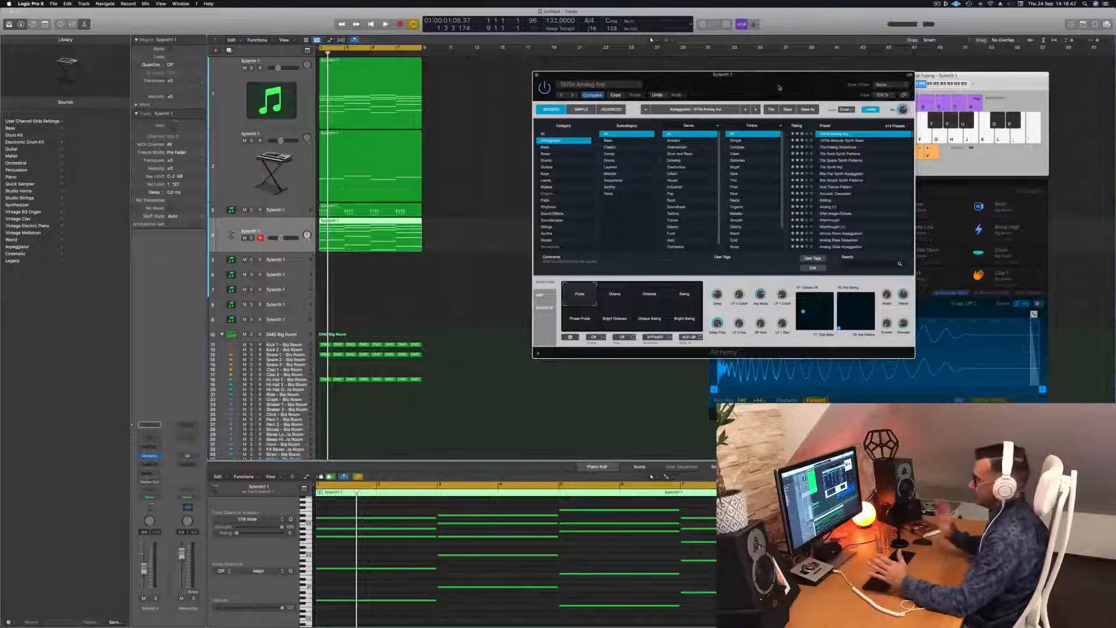
key("space")
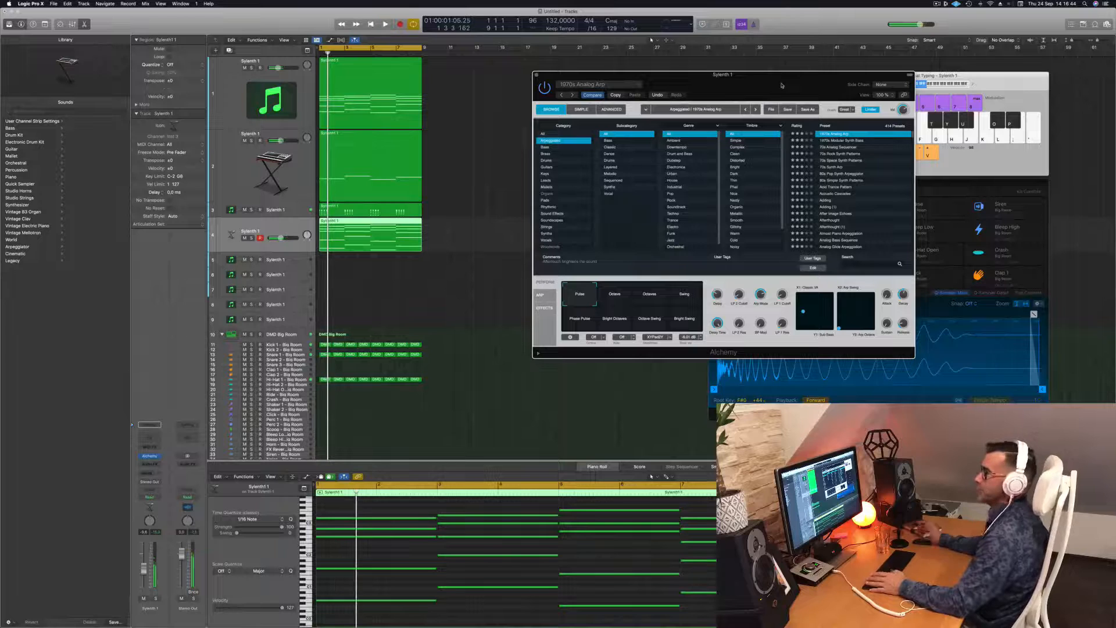
left_click_drag(781, 86, 700, 138)
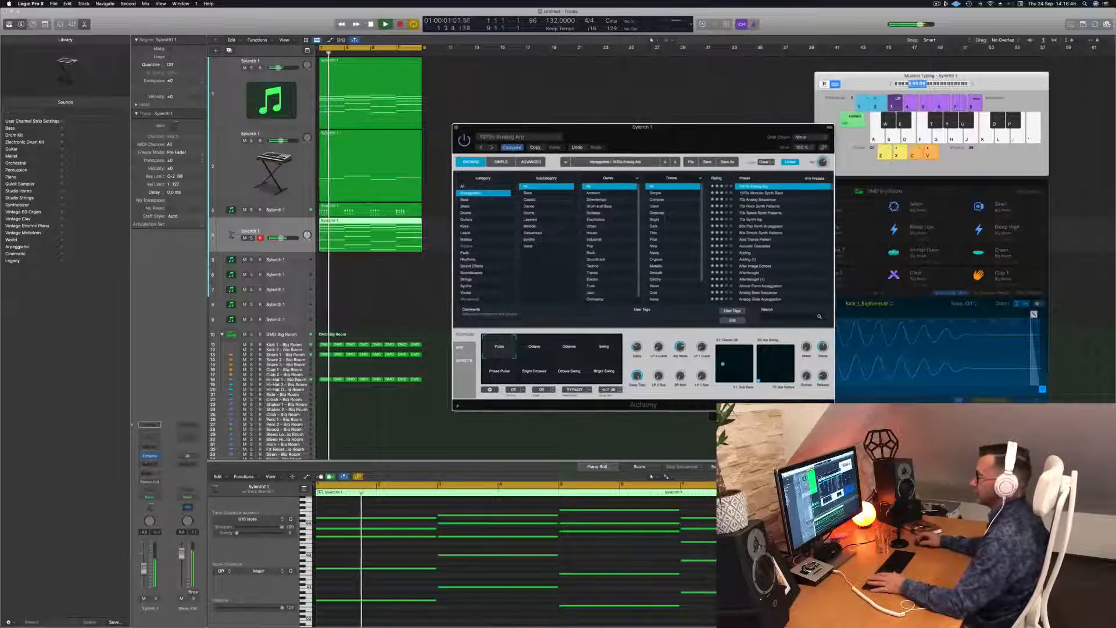
left_click(173, 433)
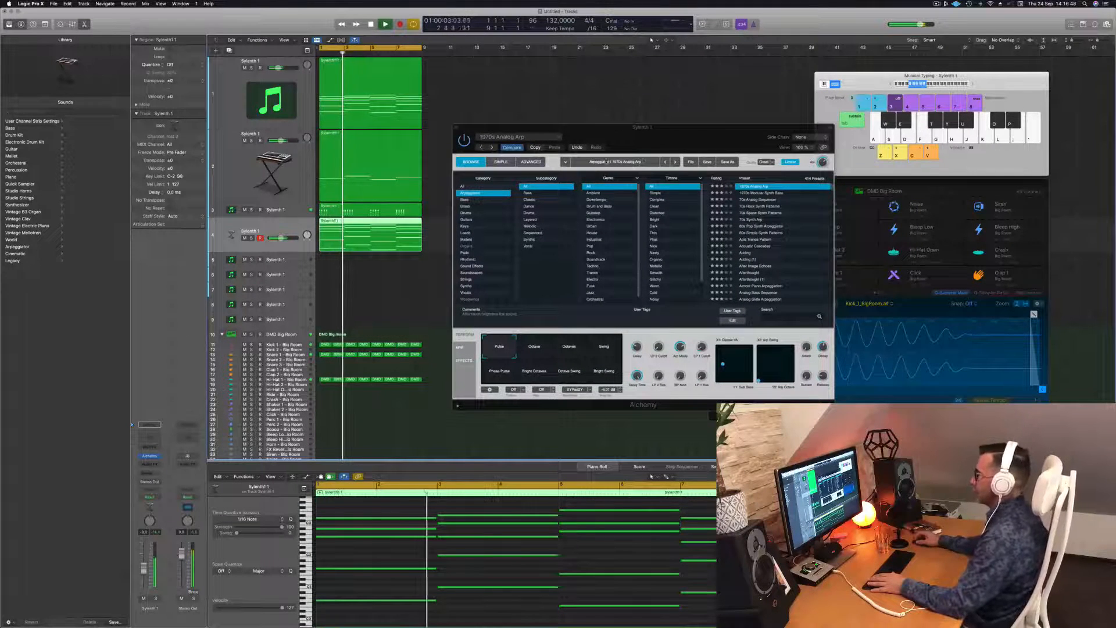
left_click_drag(643, 127, 735, 143)
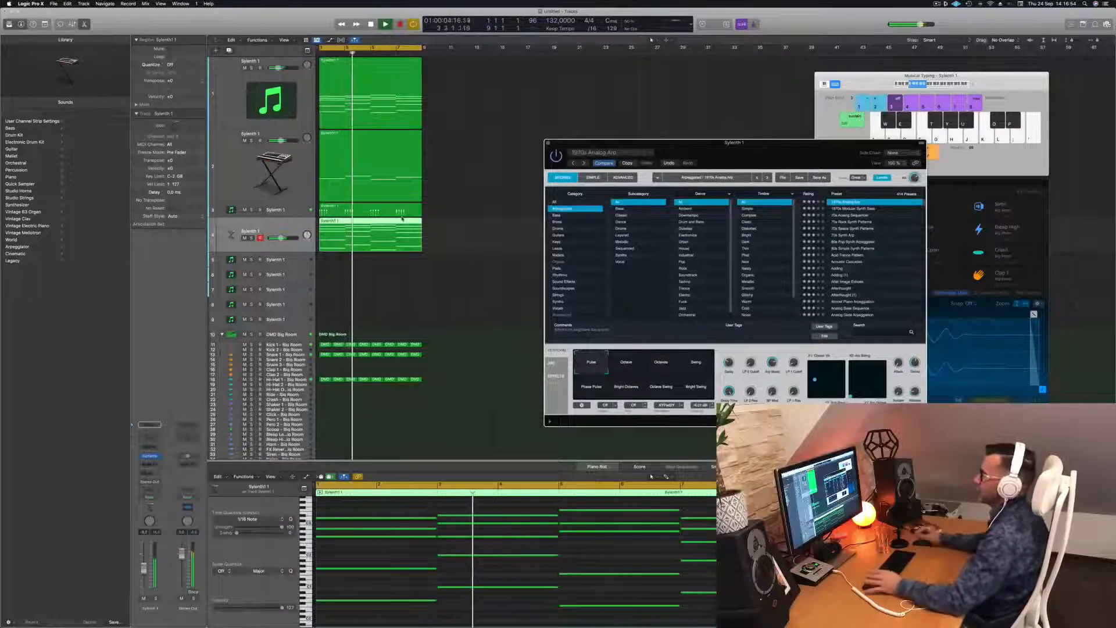
left_click_drag(726, 141, 734, 108)
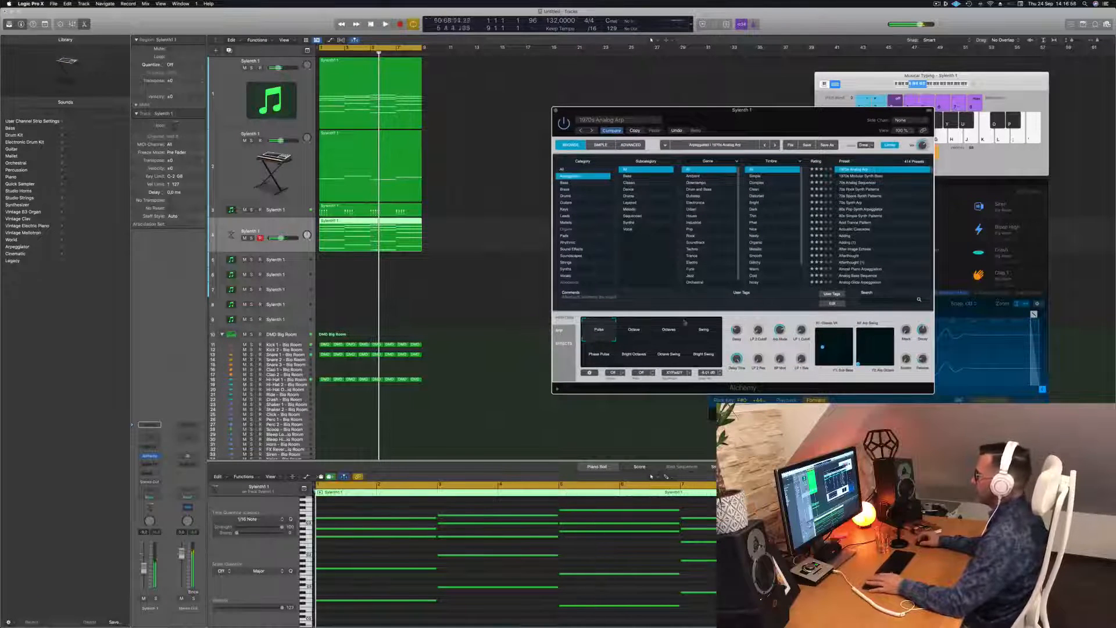
- Audition the arp's Octave and Octave Swing variations, return to Pulse, and restart playback
left_click(634, 332)
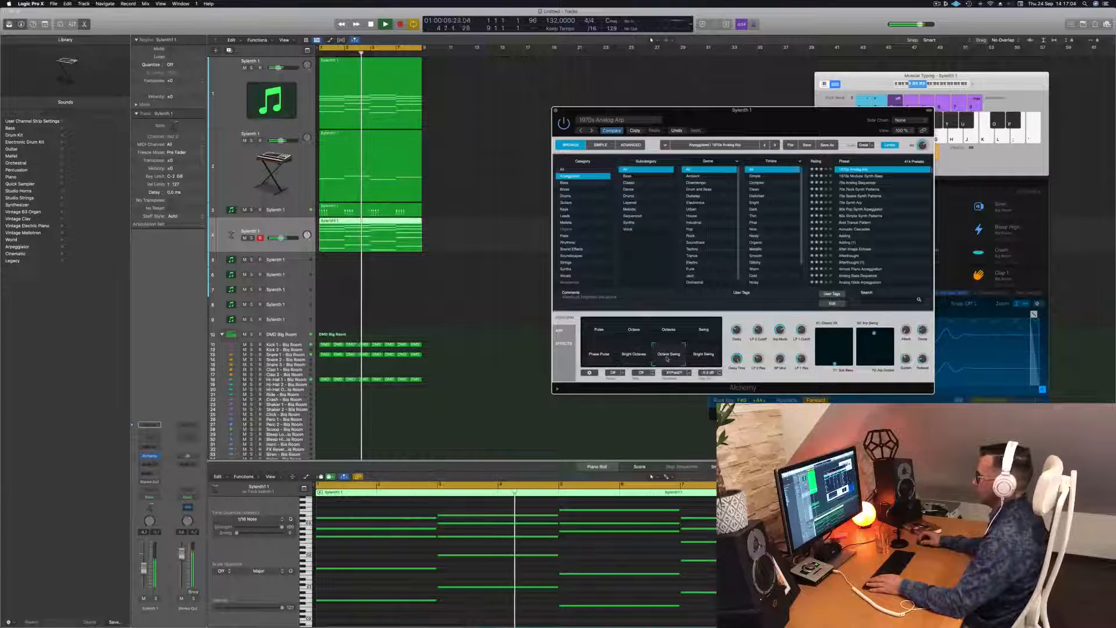
left_click(593, 336)
key("space")
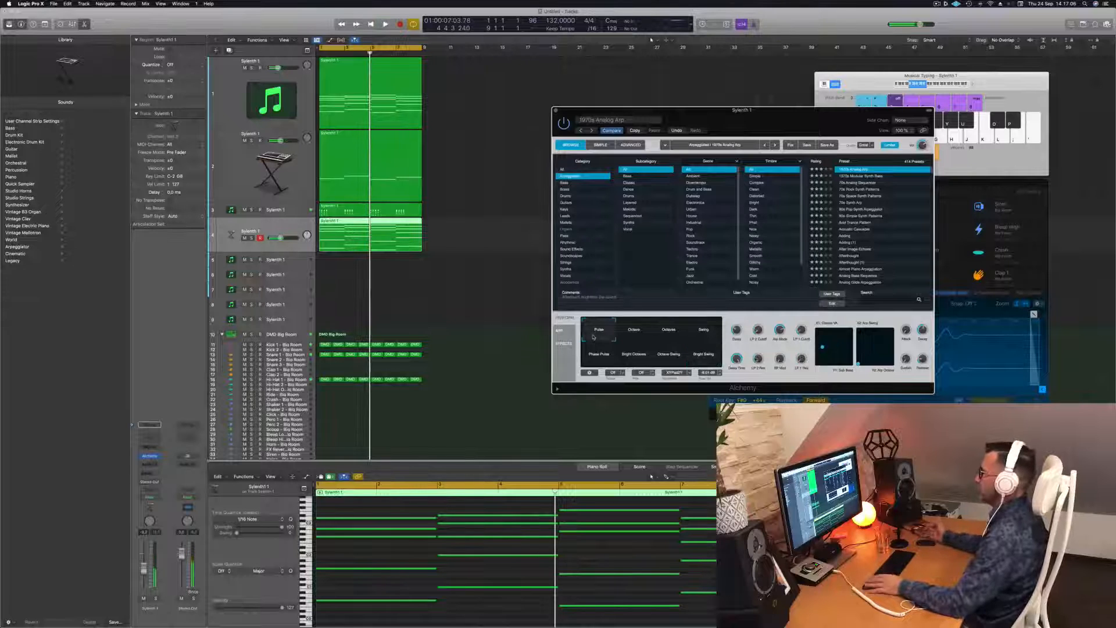
key("space")
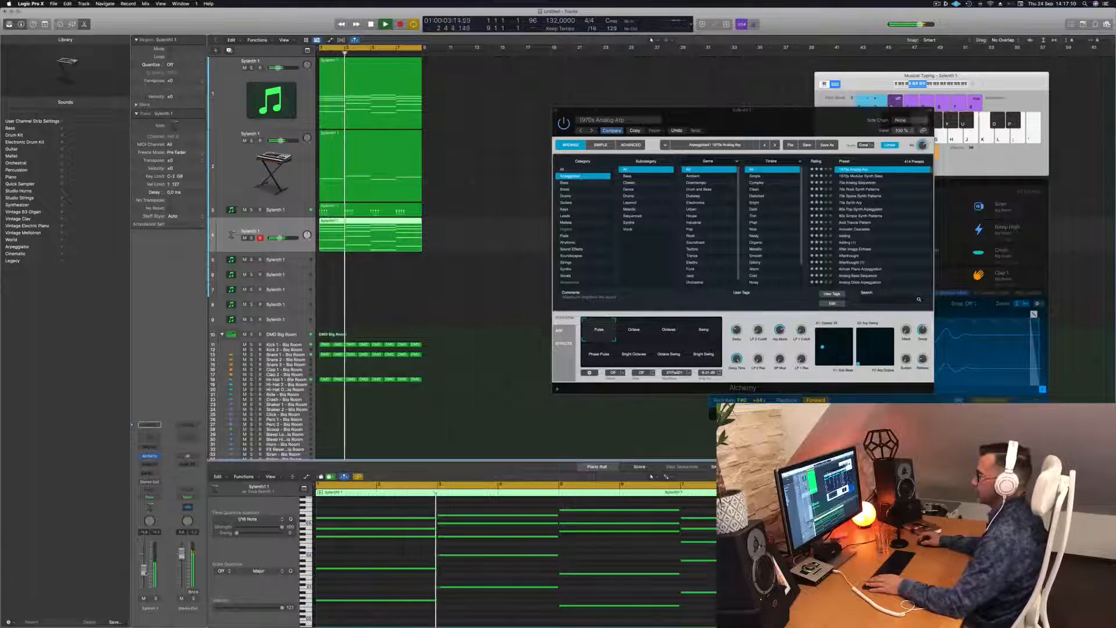
- Add a Channel EQ to the arp track with a low-cut filter just above 100 Hz, check it in playback, and close the EQ
left_click(150, 437)
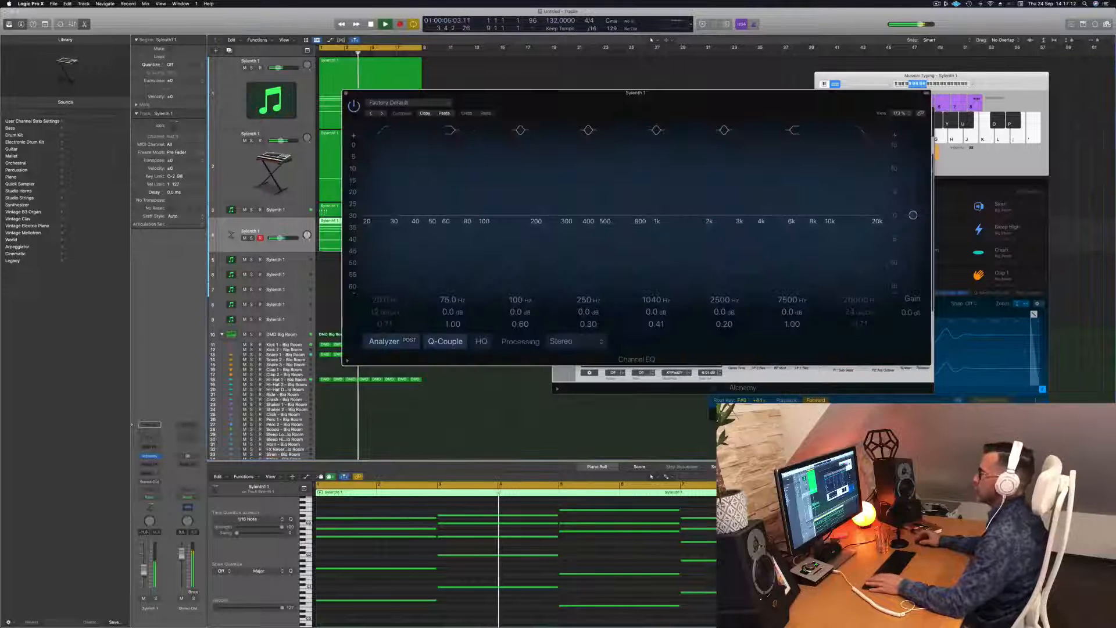
key("Return")
left_click(386, 130)
left_click_drag(379, 182, 513, 167)
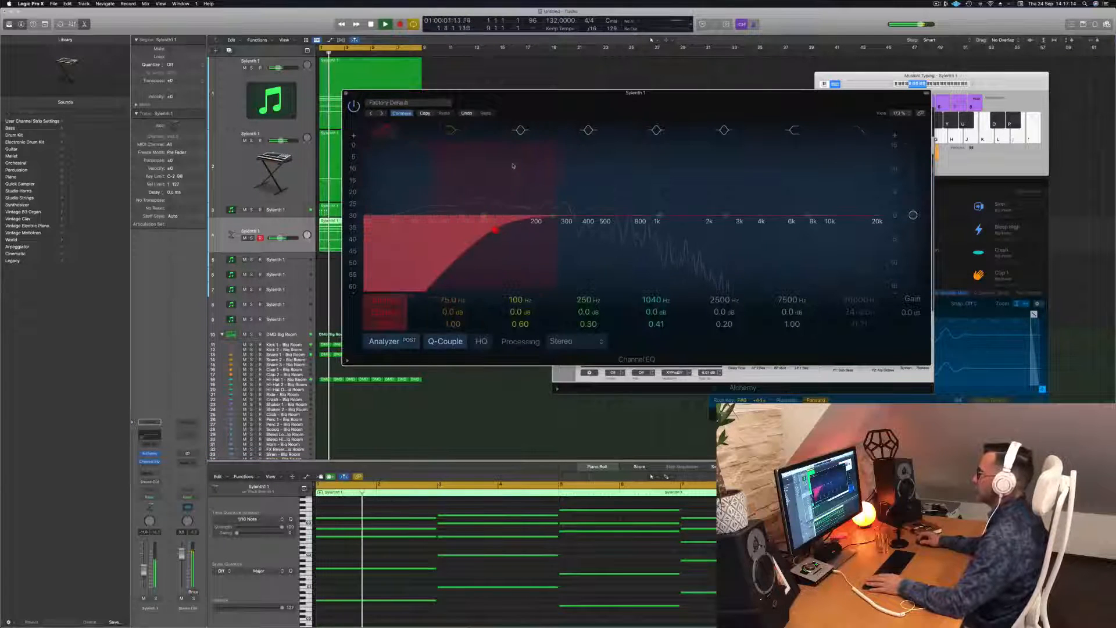
left_click_drag(509, 232, 487, 229)
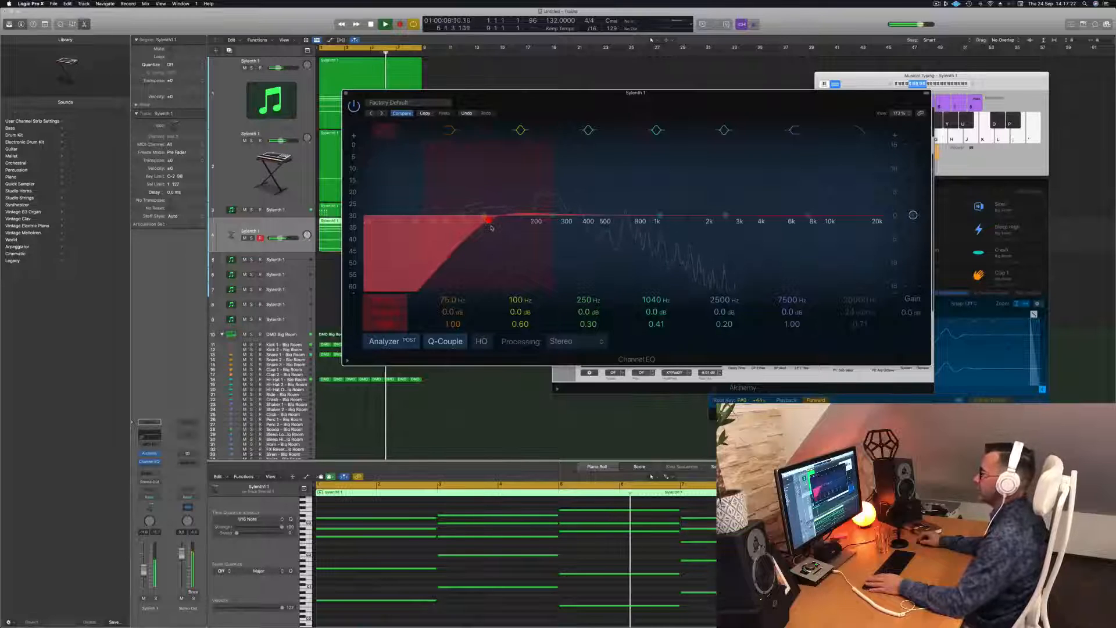
left_click_drag(495, 228, 503, 228)
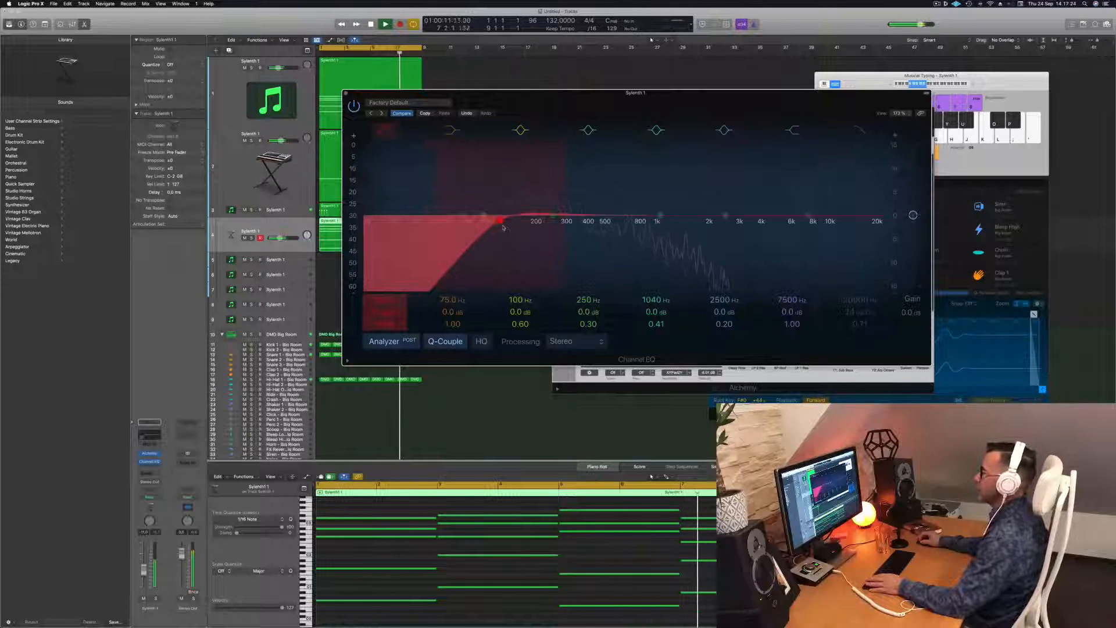
key("space")
key("space")
left_click(345, 93)
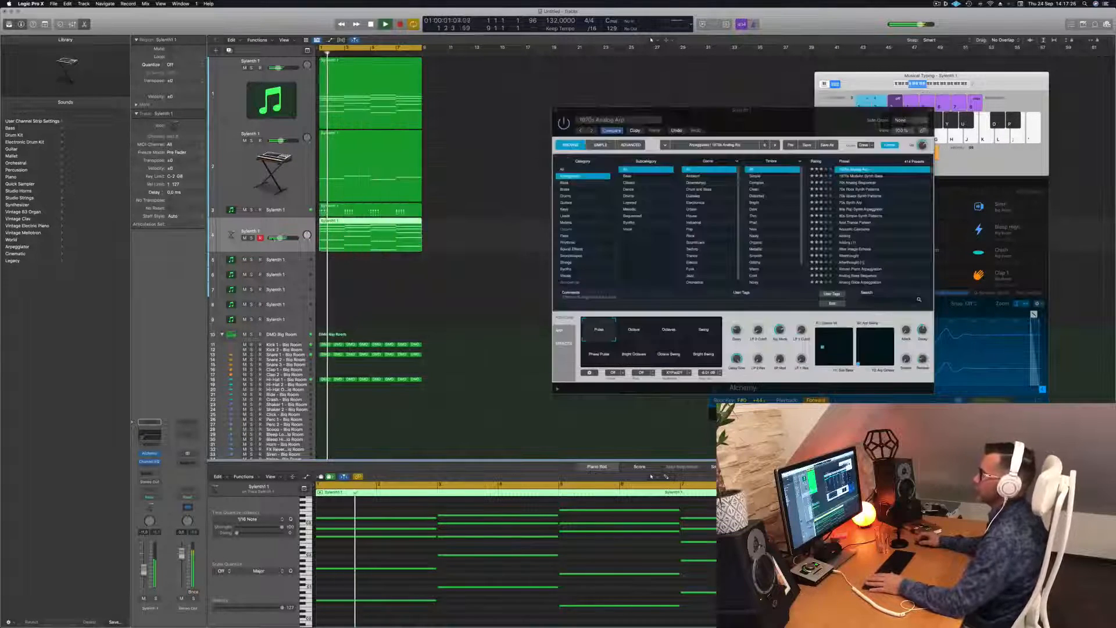
- Restart playback and adjust the low-pass cutoff of the Alchemy arp preset while listening
left_click(251, 237)
left_click(251, 238)
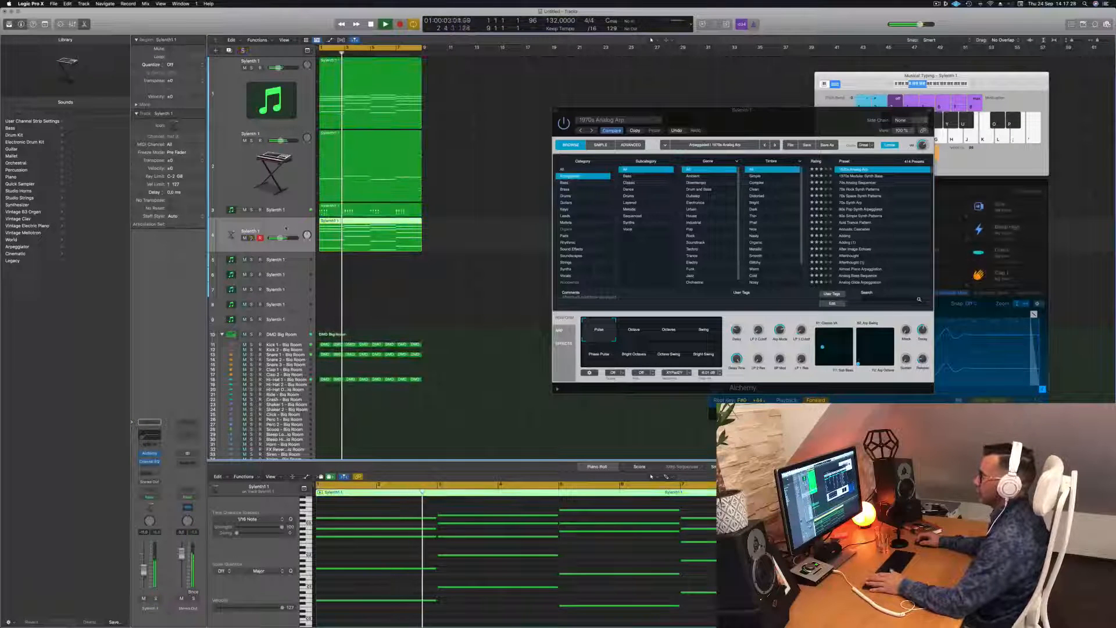
key("space")
key("space")
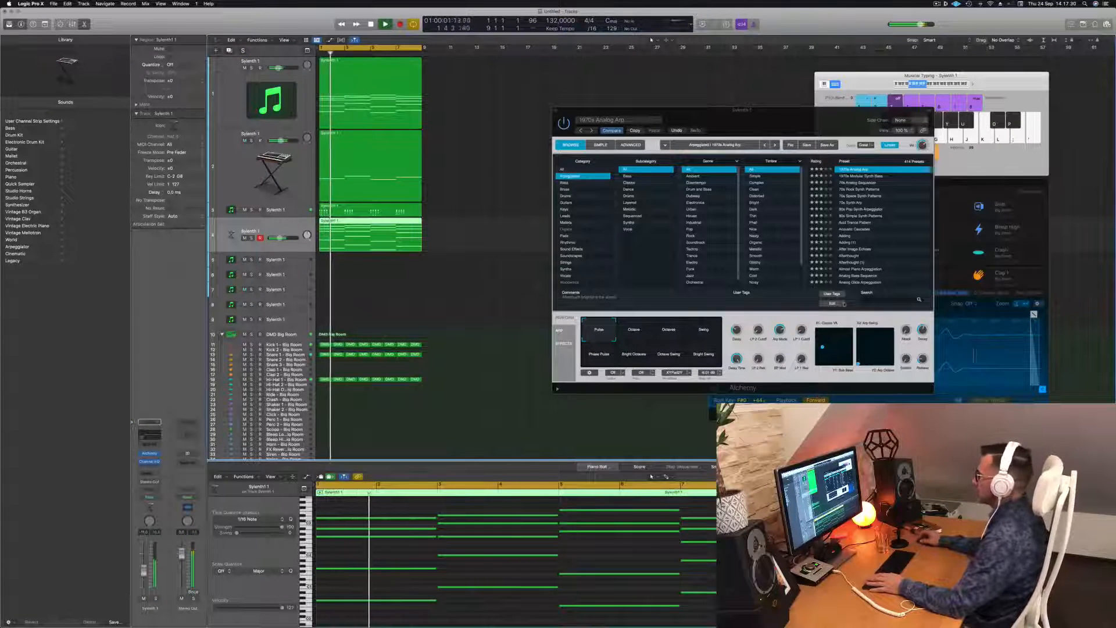
left_click(762, 320)
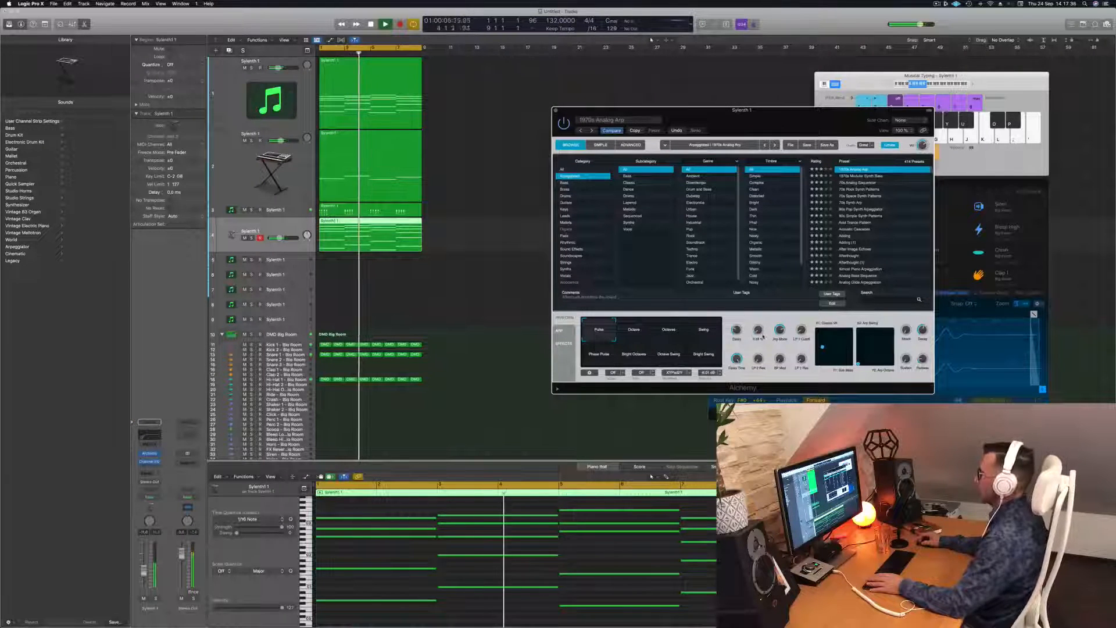
left_click_drag(763, 331, 765, 343)
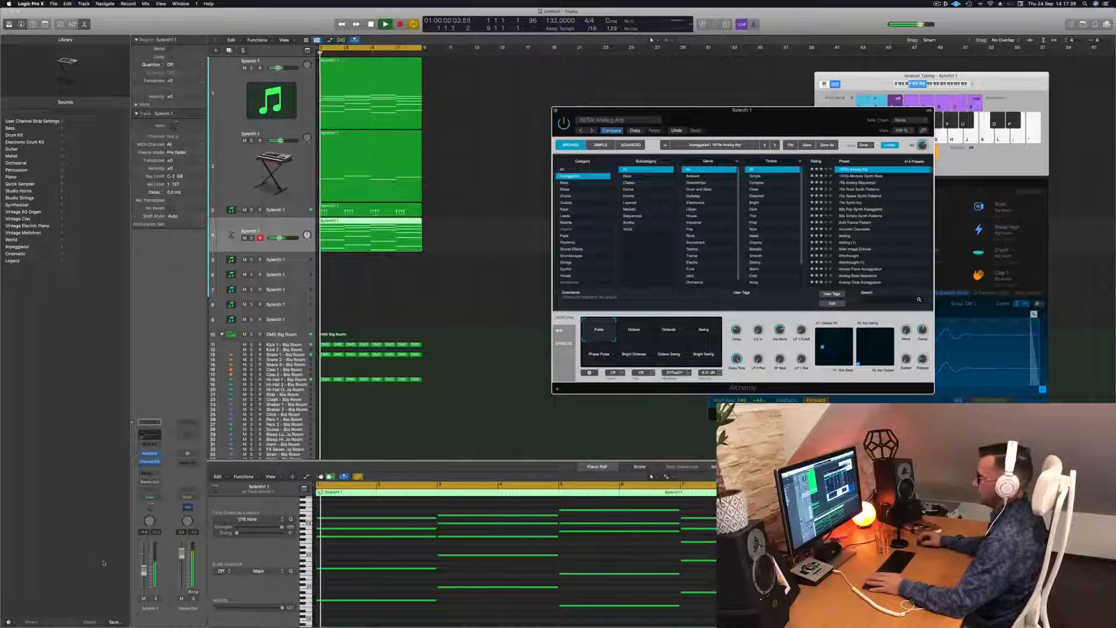
- Fine-tune the arp track's volume during playback and close the Alchemy plug-in window
left_click_drag(143, 571, 143, 570)
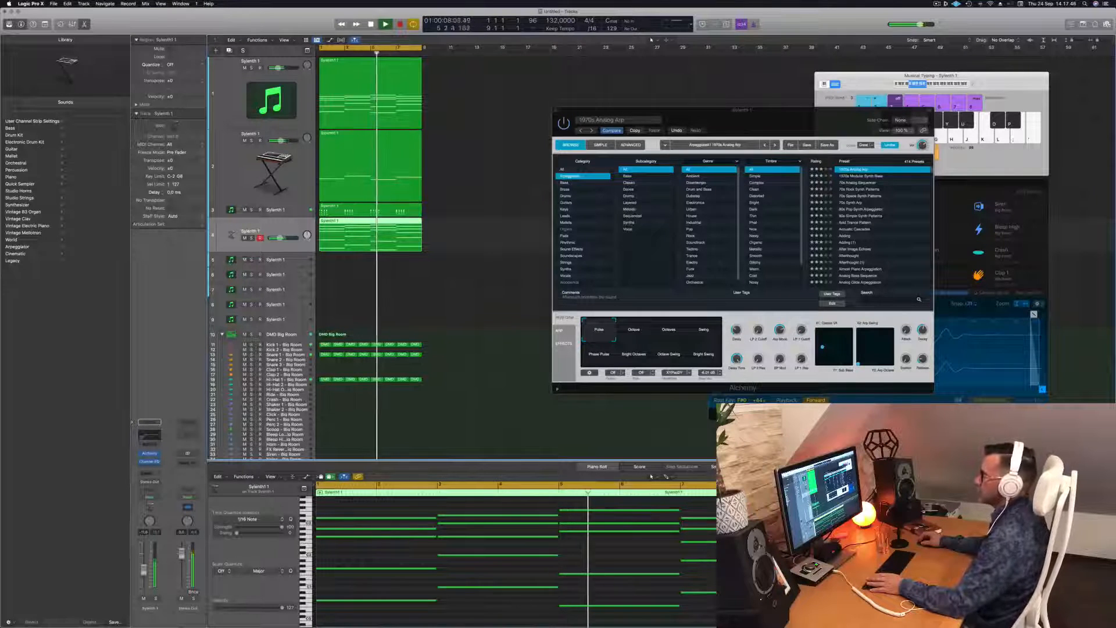
left_click_drag(734, 125, 545, 136)
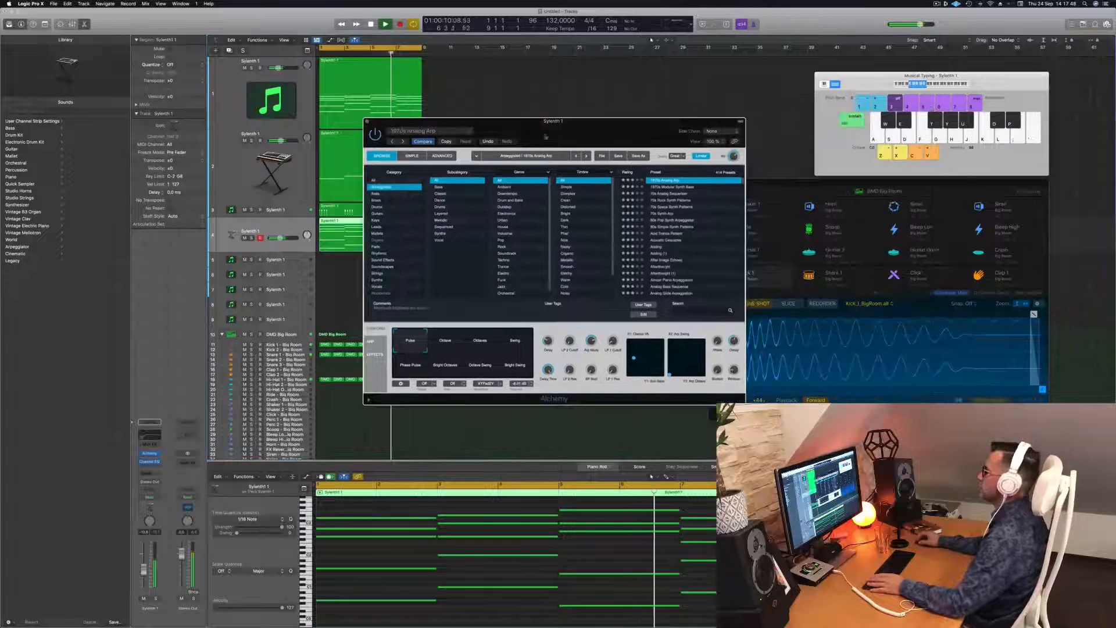
key("super+w")
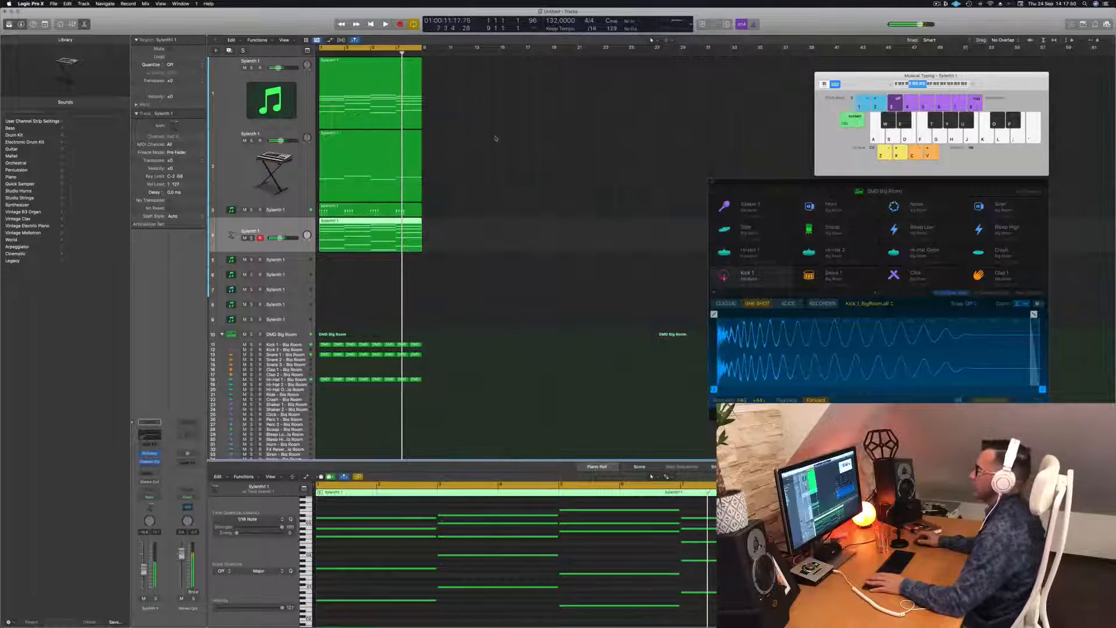
- Repeat all regions of the eight-bar loop three times, clear the selection, and restart playback
key("super+a")
key("super+r")
key("super+r")
key("super+r")
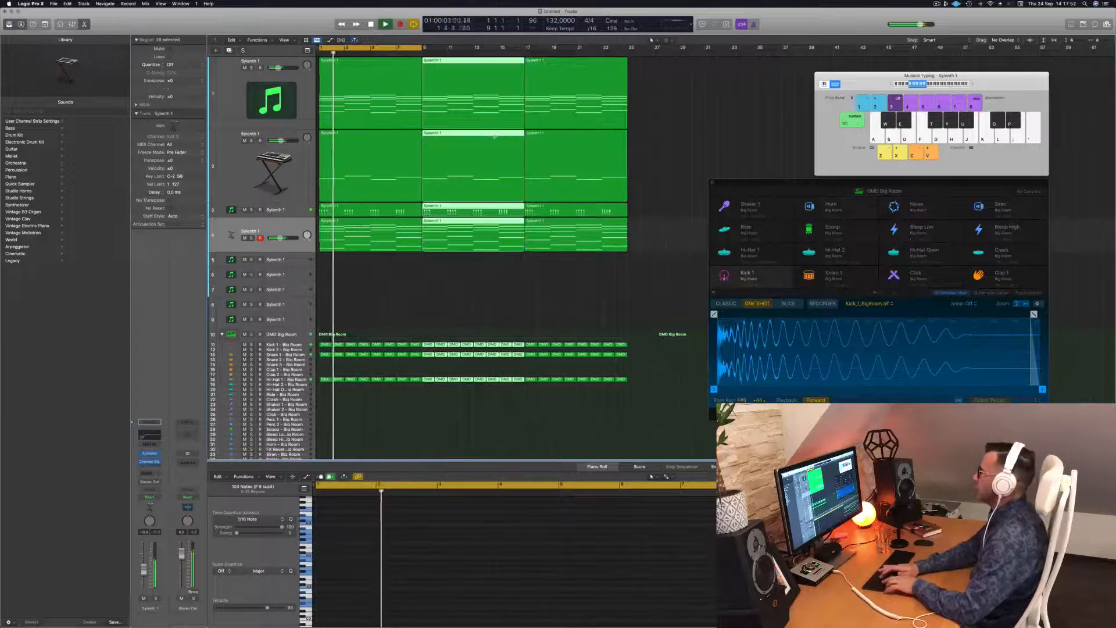
left_click(428, 290)
key("Return")
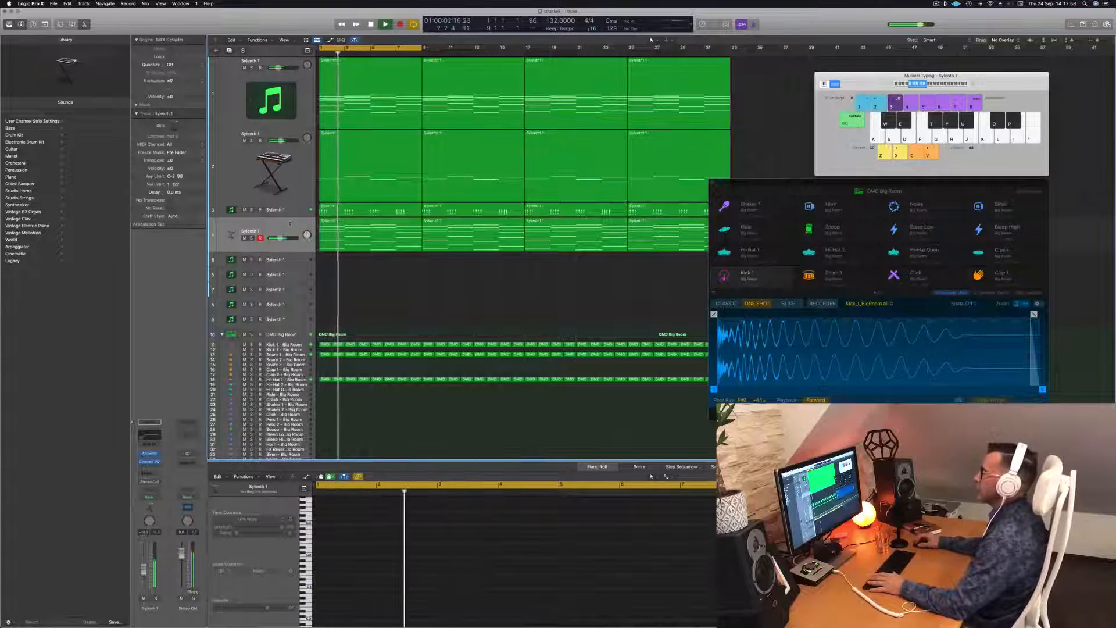
- Add a Bus 5 send to the chord-stab track 3 and bring up the aux channel it feeds
left_click(295, 211)
key("Return")
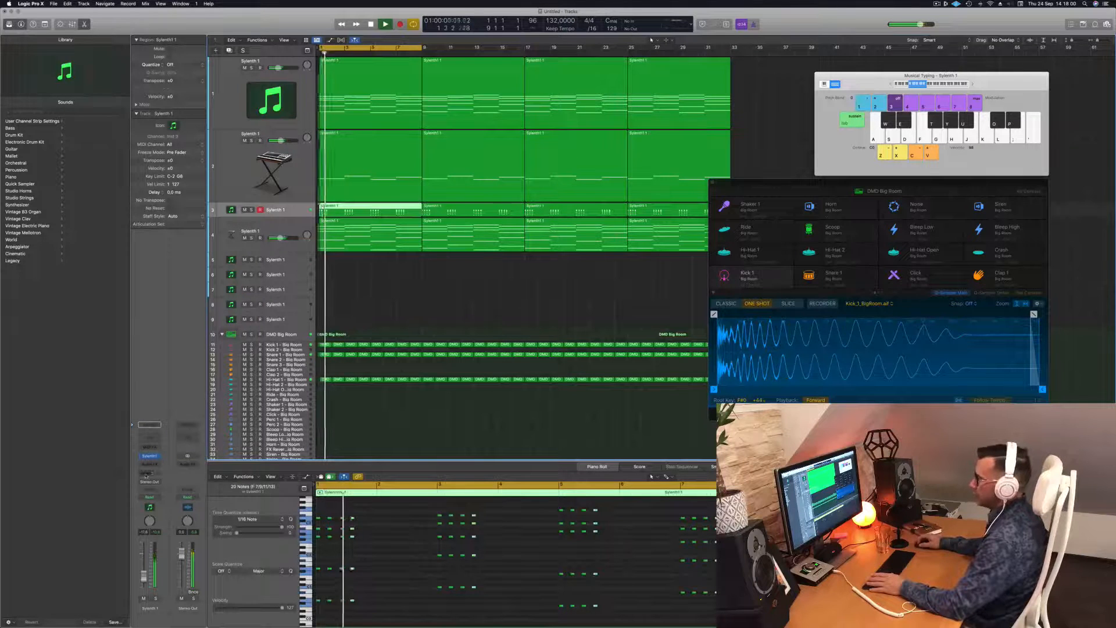
left_click(149, 473)
mouse_move(158, 483)
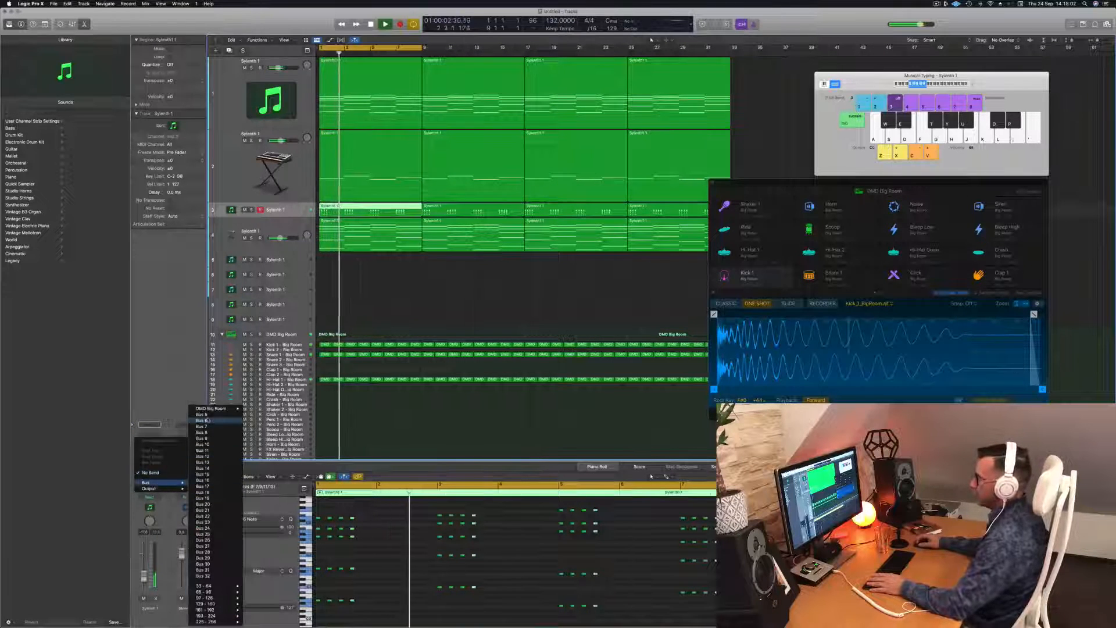
left_click(201, 414)
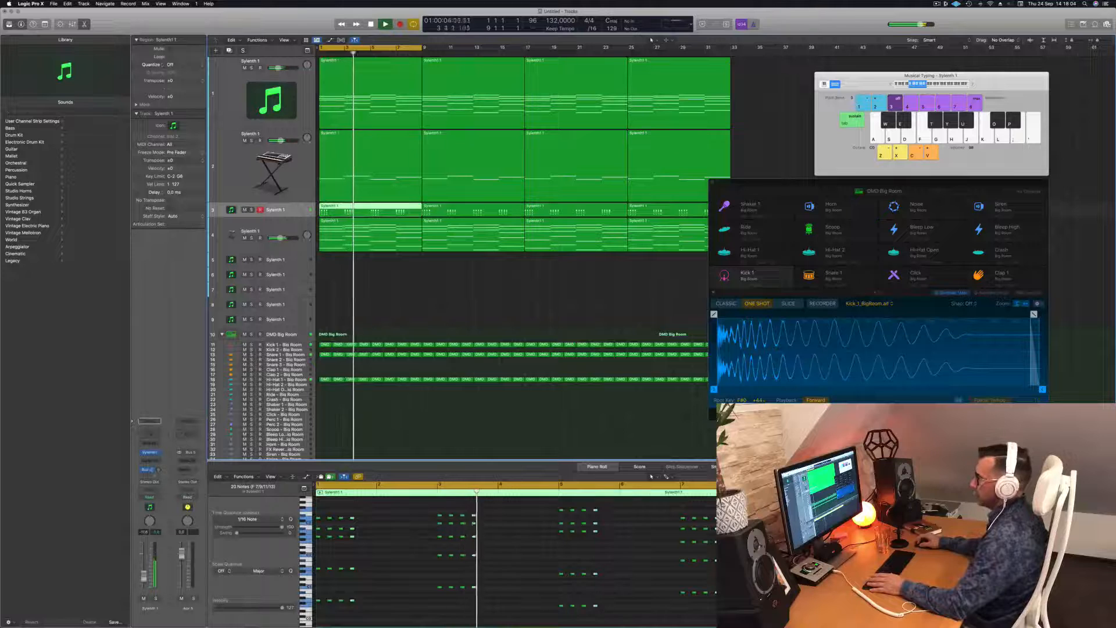
double_click(188, 452)
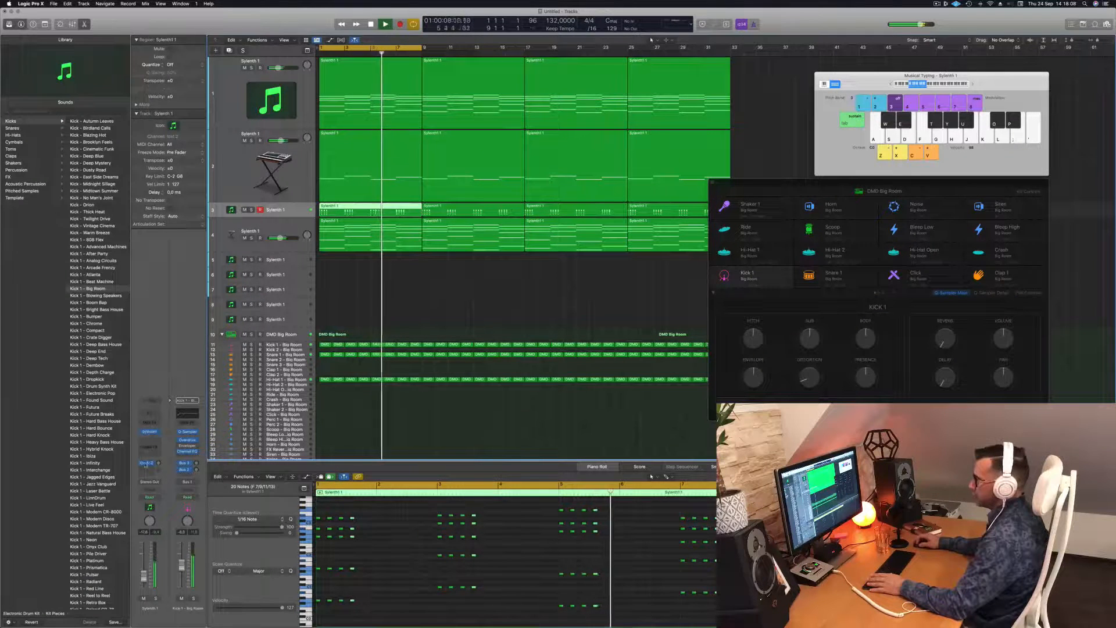
left_click(146, 464)
left_click(146, 464)
- Insert a SilverVerb reverb on the Aux 5 channel
left_click(190, 461)
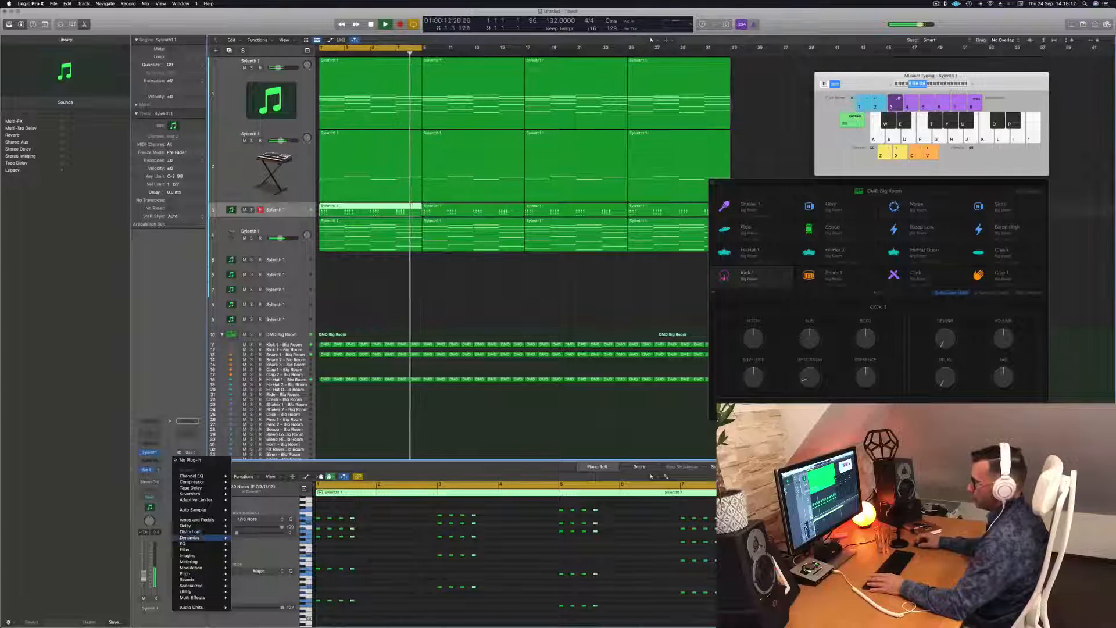
mouse_move(197, 581)
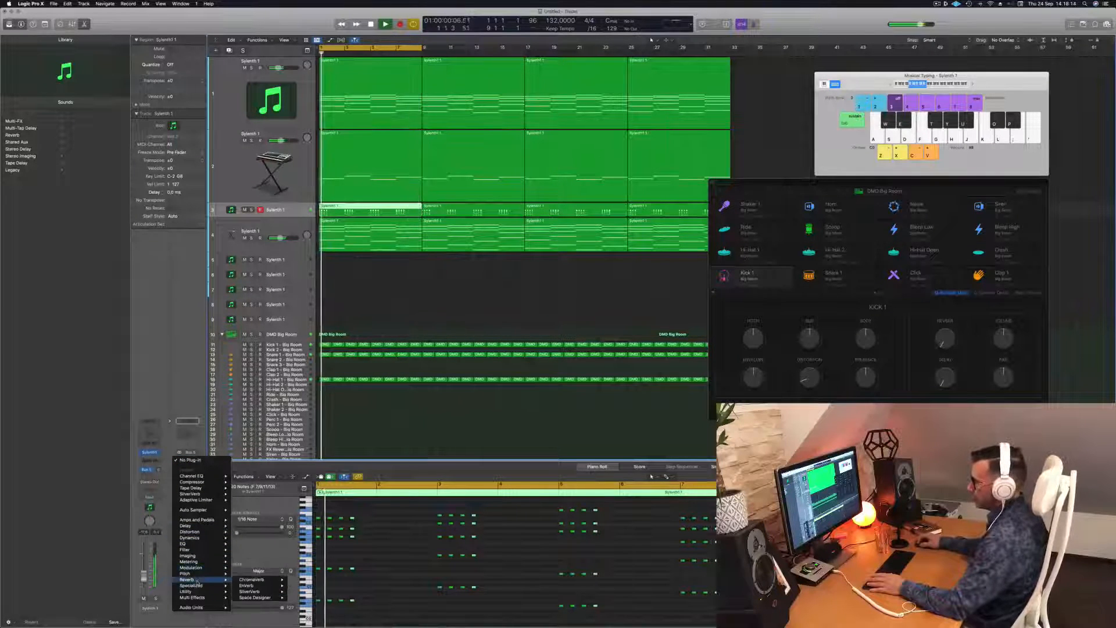
mouse_move(256, 597)
left_click(297, 597)
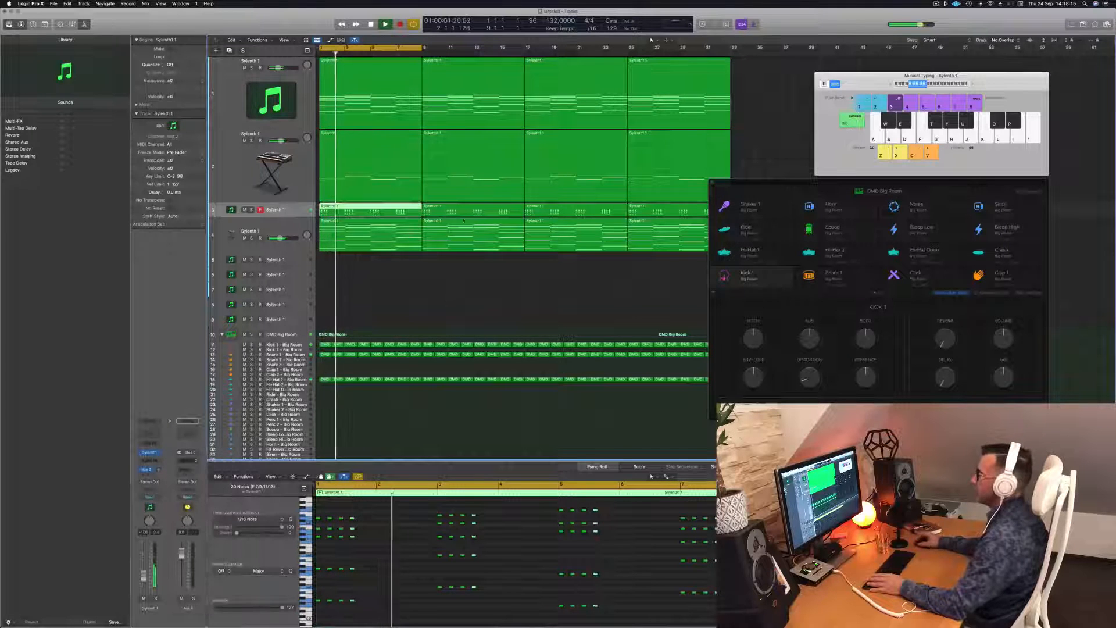
- Load the saved user preset in SilverVerb, set Wet to 100 %, and move the plug-in window off the tracks
left_click_drag(568, 97, 530, 91)
left_click(374, 98)
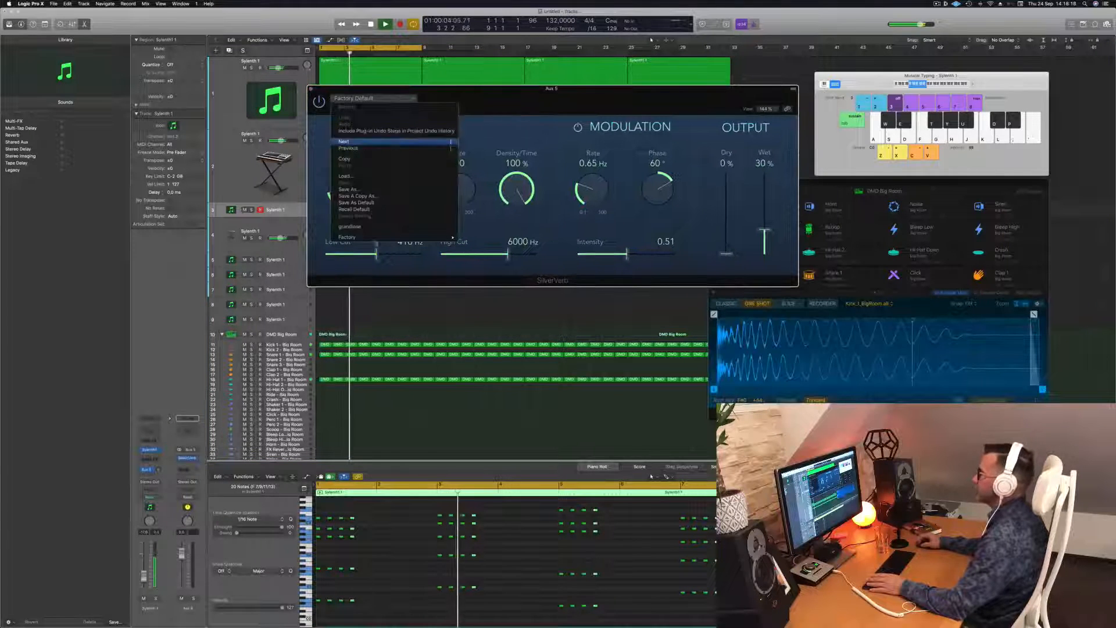
left_click(349, 226)
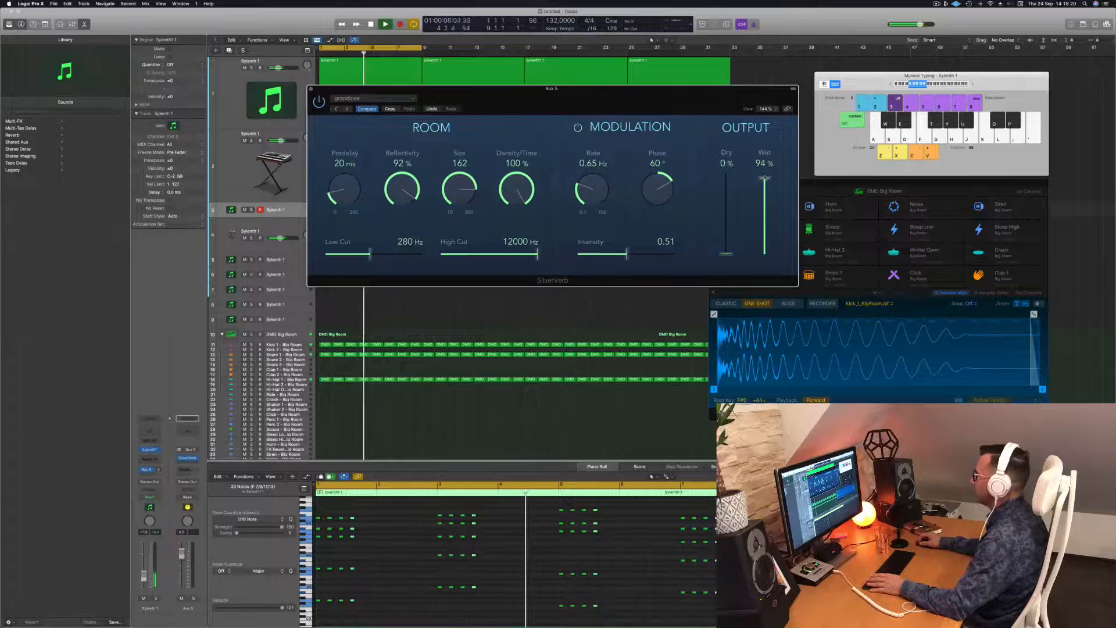
left_click(261, 227)
left_click_drag(372, 89, 665, 101)
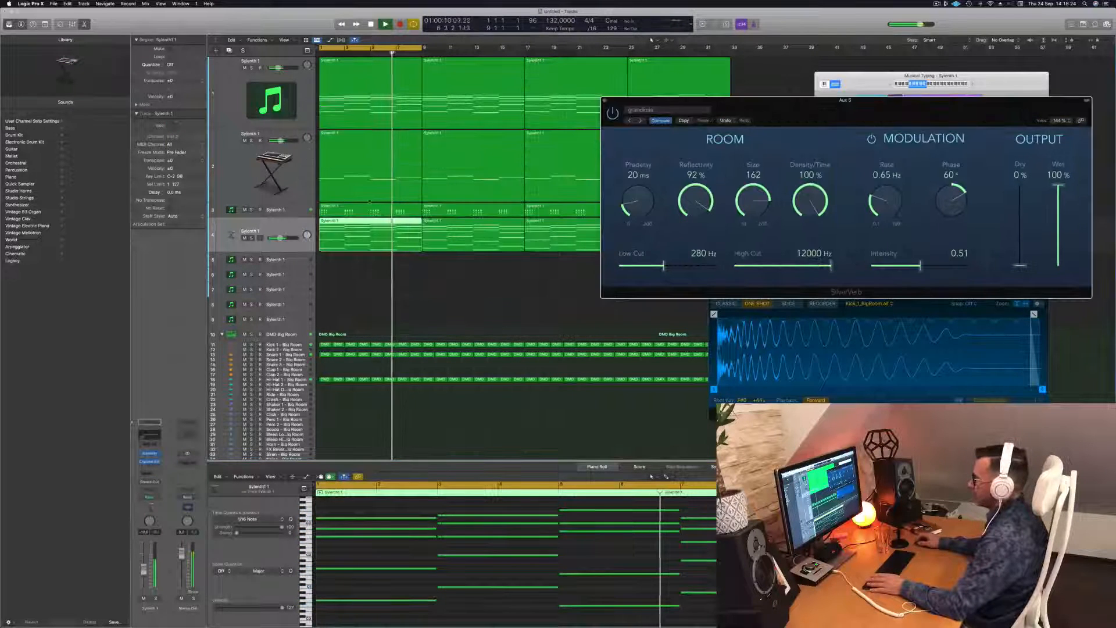
- Adjust the chord-stab track's send level to Bus 5 during playback and close the SilverVerb window
key("Up")
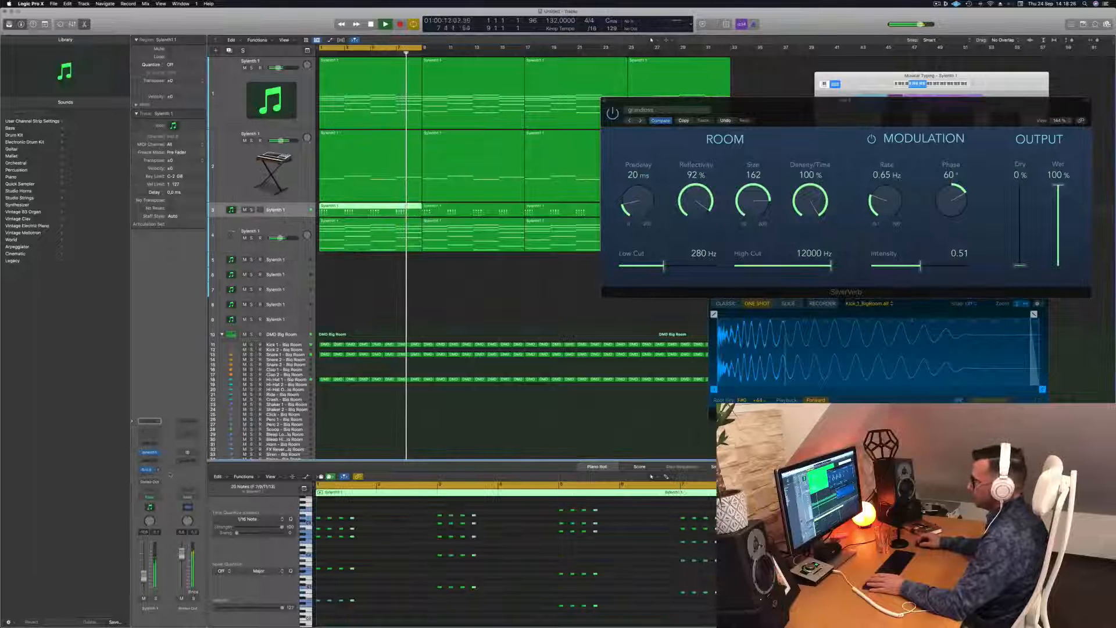
left_click_drag(157, 469, 159, 477)
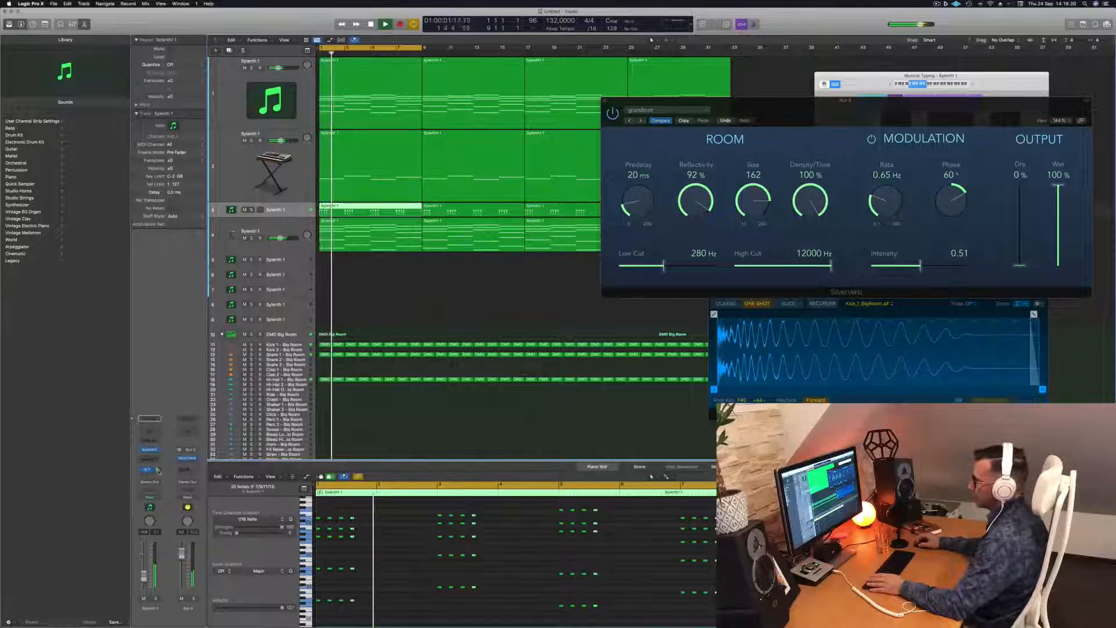
double_click(158, 470)
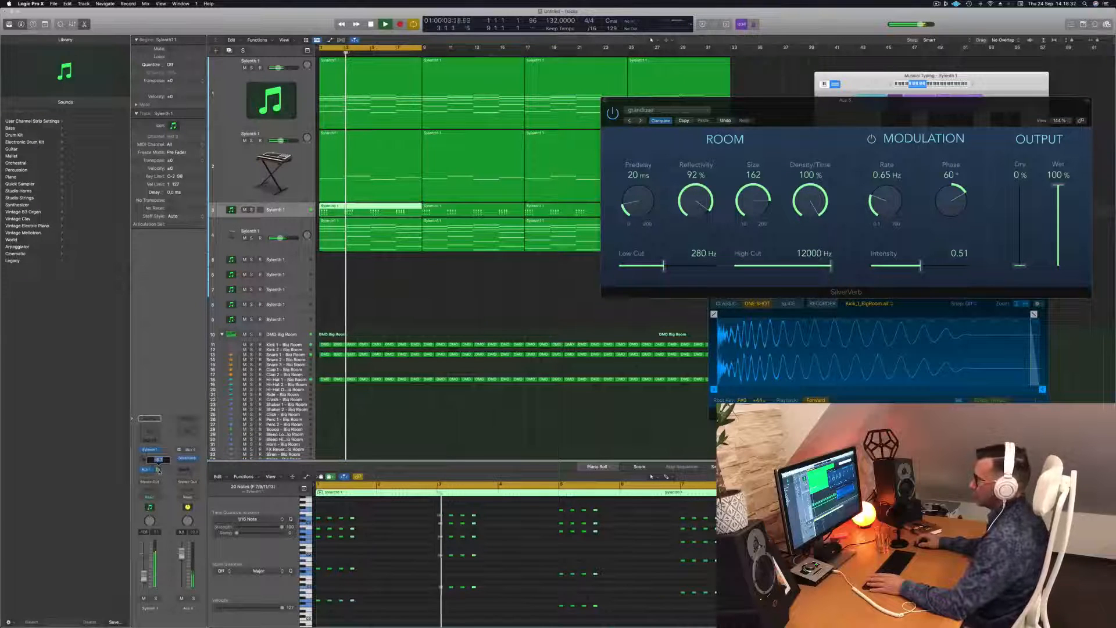
key("Return")
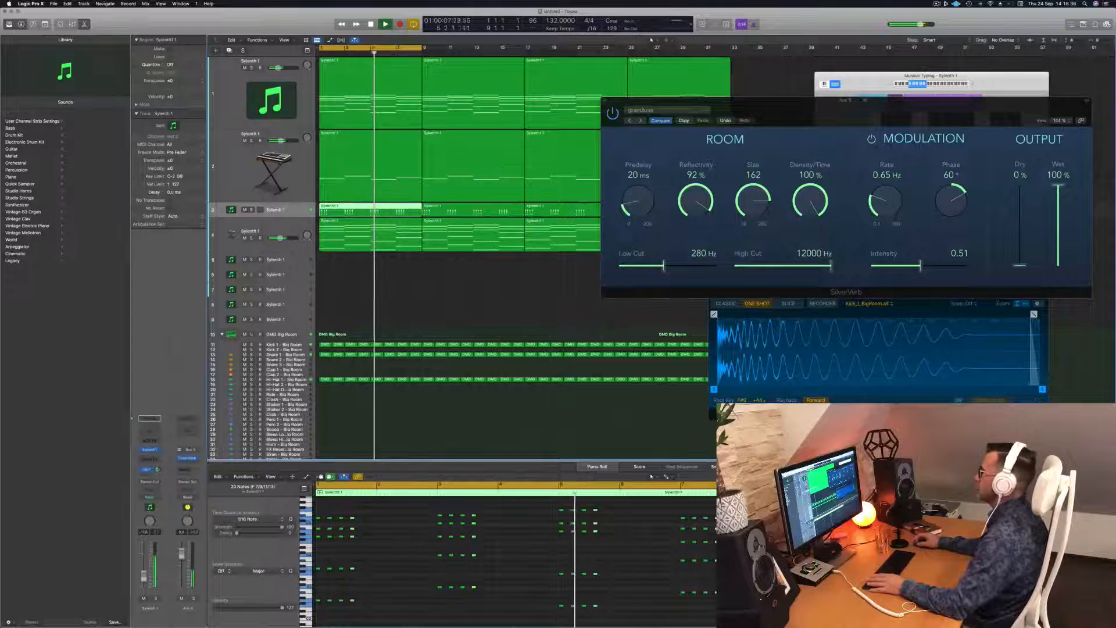
left_click_drag(864, 100, 767, 113)
left_click(505, 114)
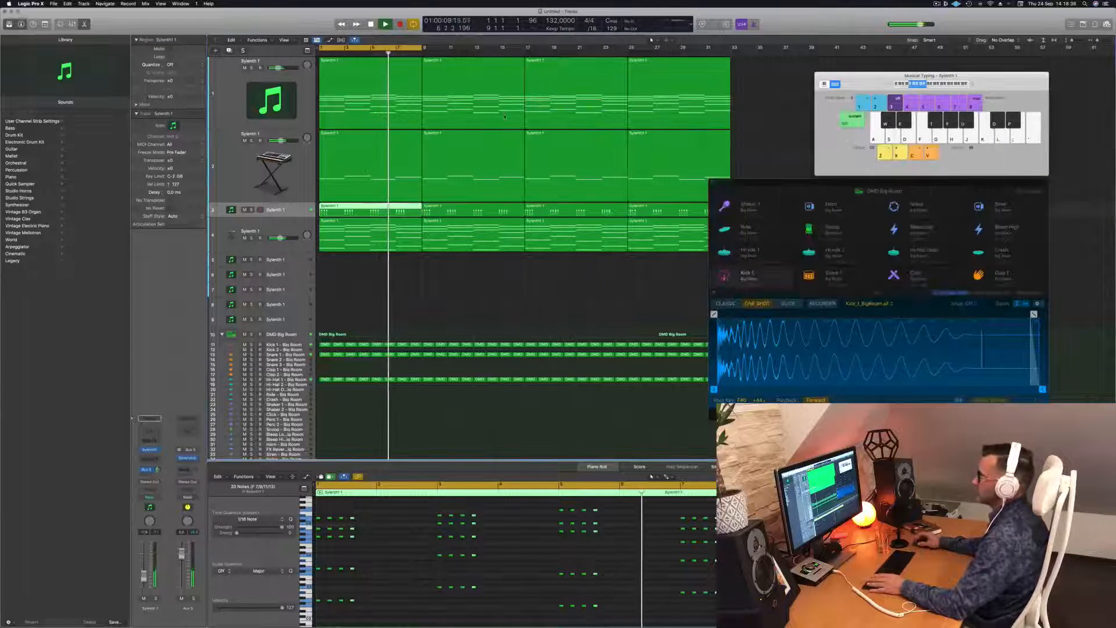
- Send the arp track 4 to the same Bus 5 reverb and raise its send level
key("Down")
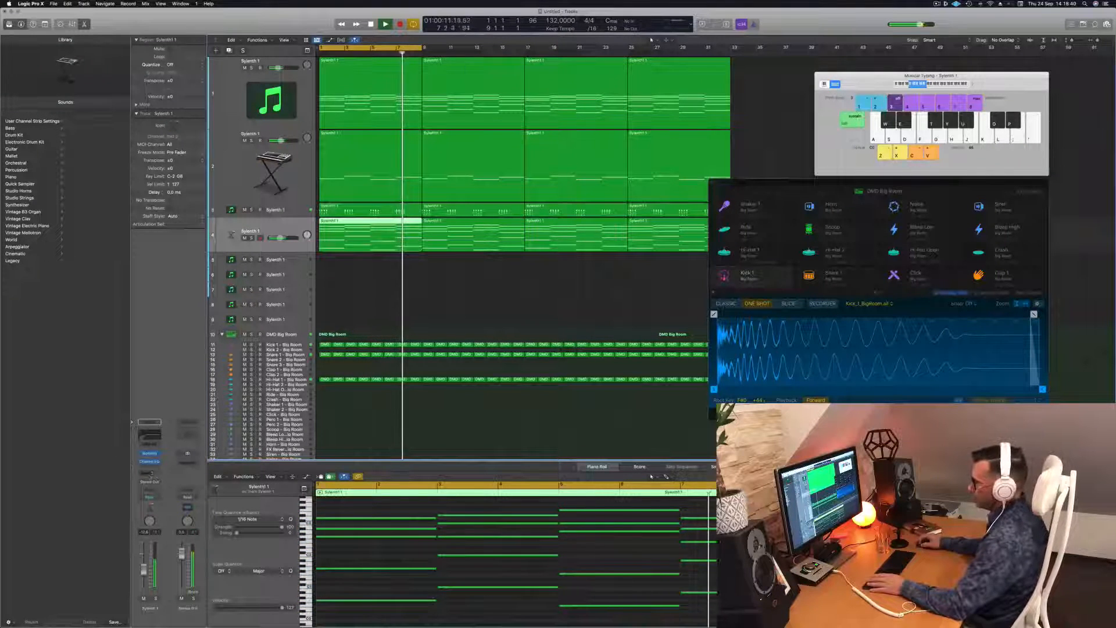
left_click(150, 473)
mouse_move(158, 482)
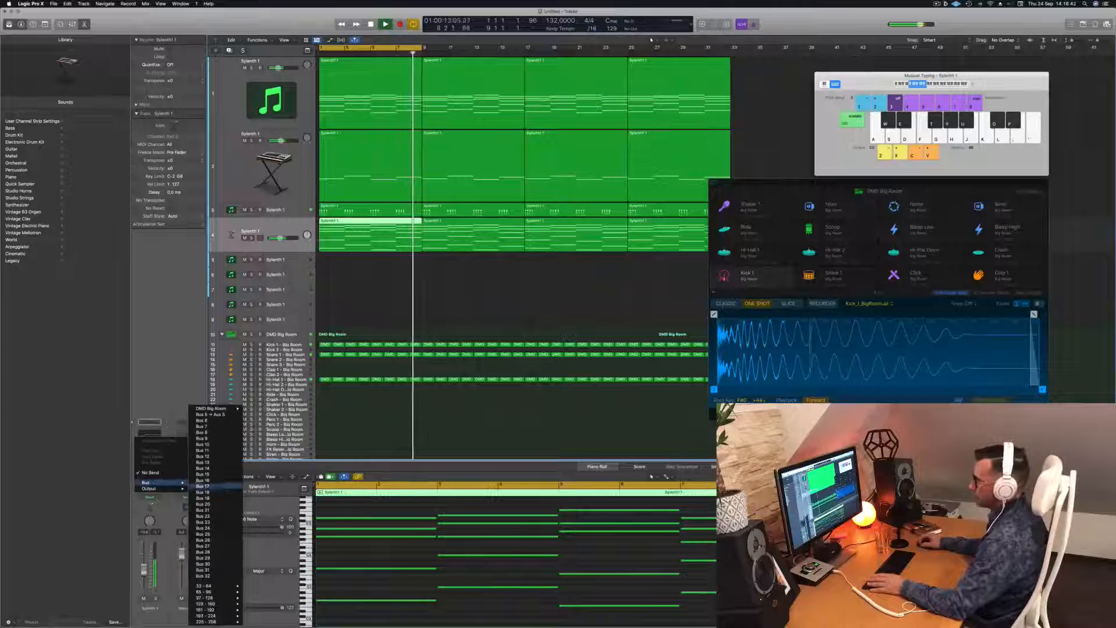
left_click(222, 414)
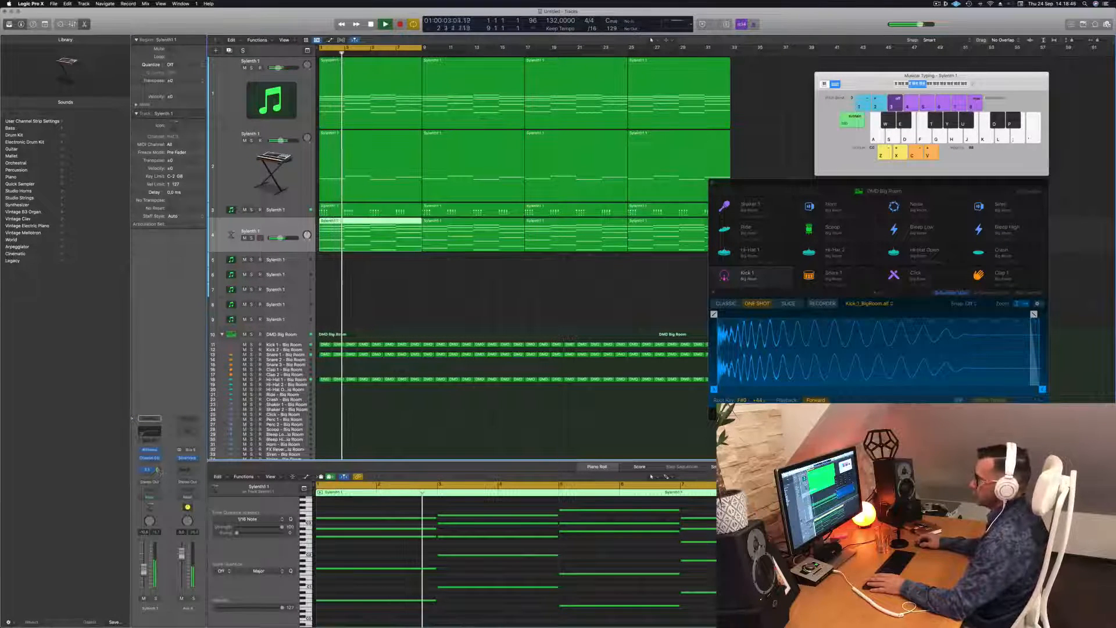
- Add a Channel EQ to the Aux 5 reverb with a low-cut filter at about 426 Hz and close the EQ
left_click(182, 426)
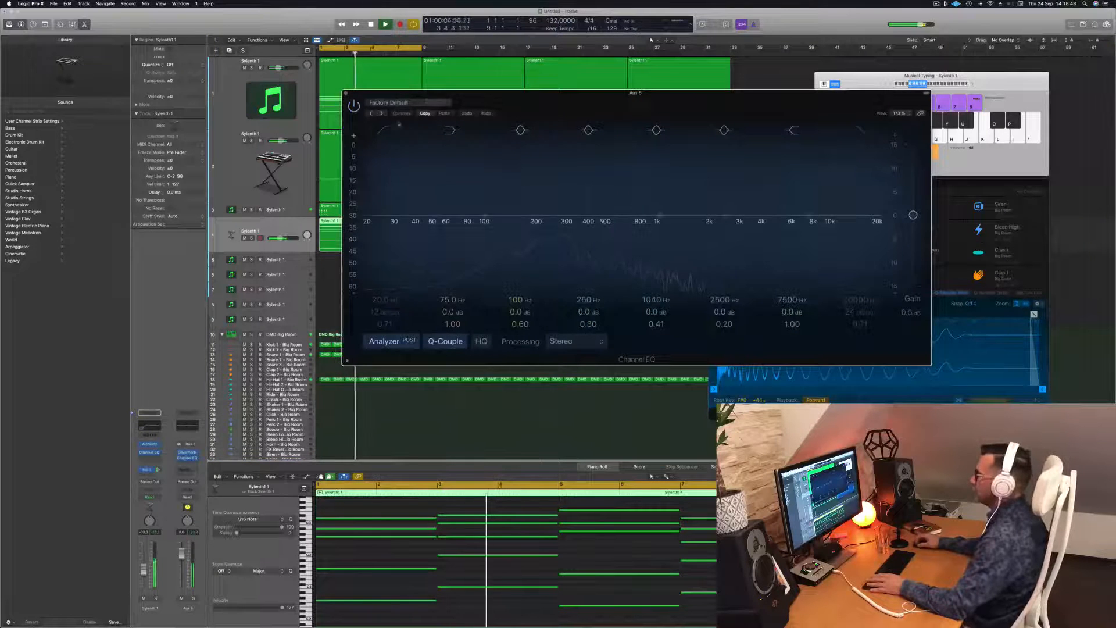
left_click(388, 132)
left_click_drag(388, 200, 590, 224)
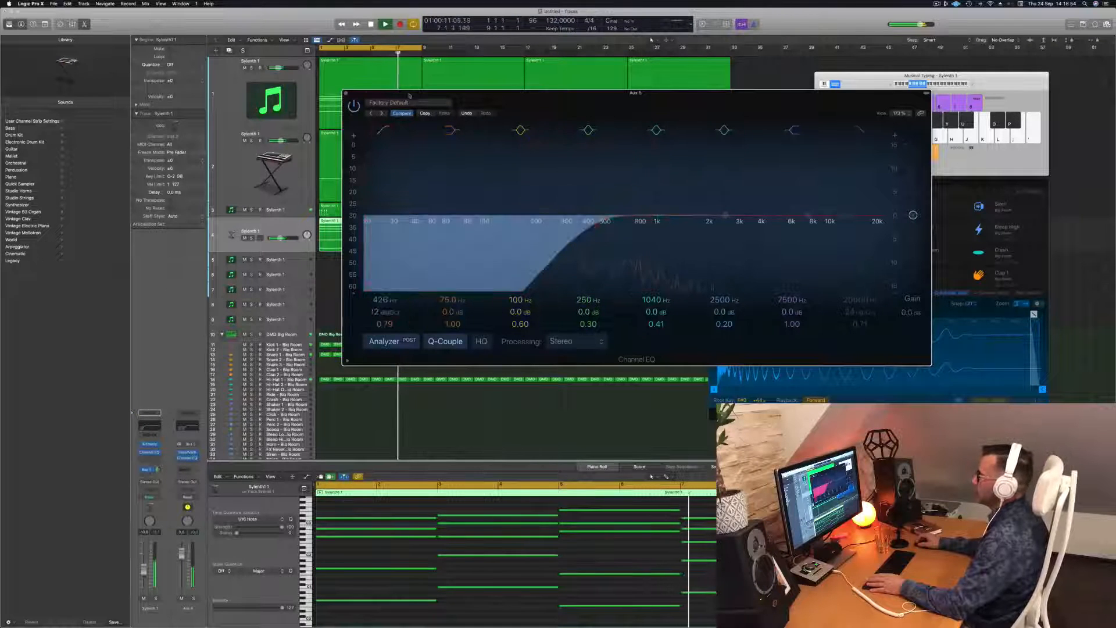
left_click(345, 93)
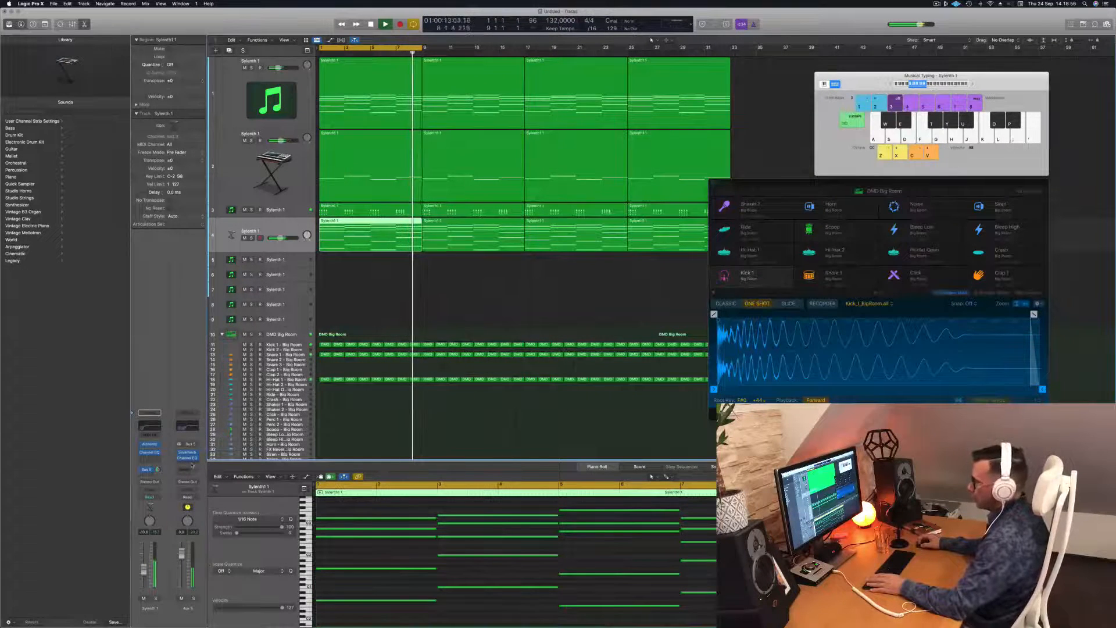
- Insert a stereo Compressor after the EQ on Aux 5 and choose Kick 1 - Big Room as its side-chain source
left_click(191, 466)
mouse_move(200, 490)
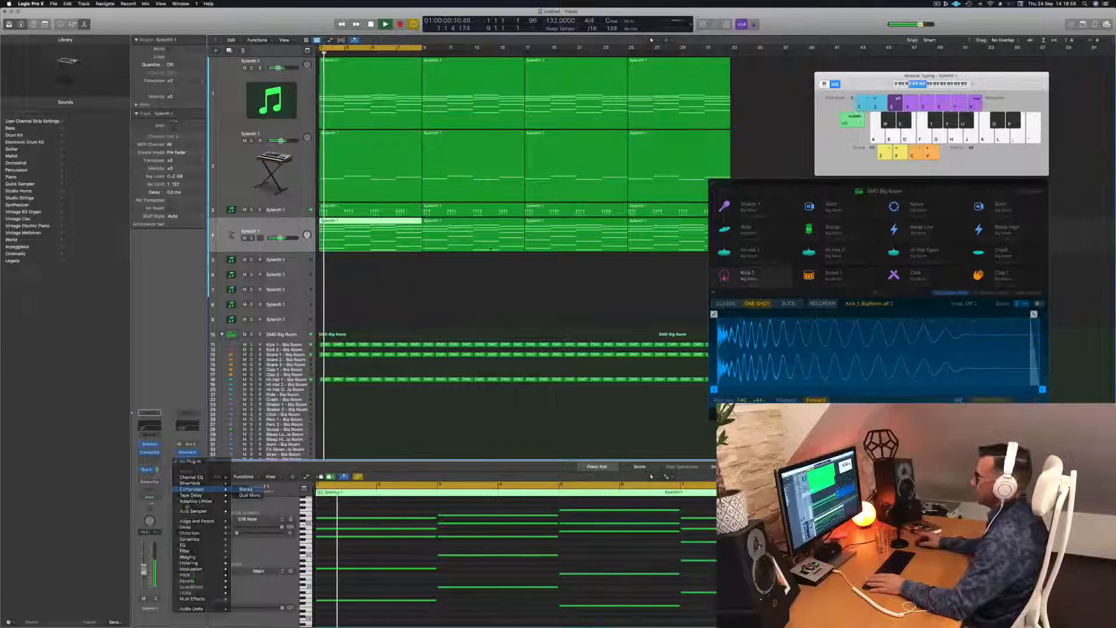
left_click(246, 490)
left_click(646, 103)
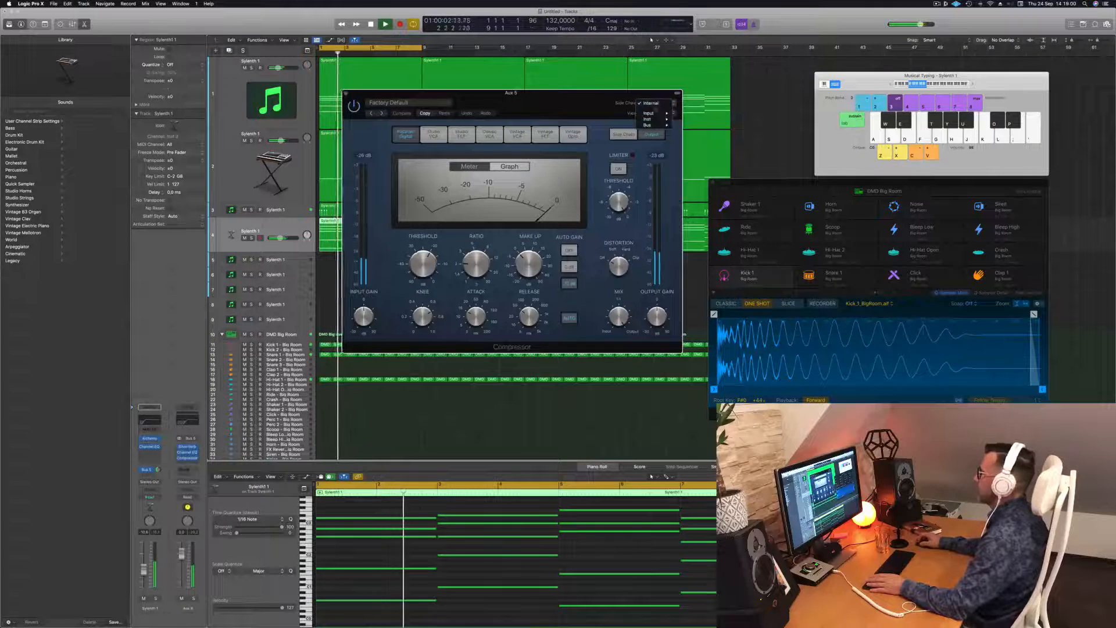
mouse_move(654, 121)
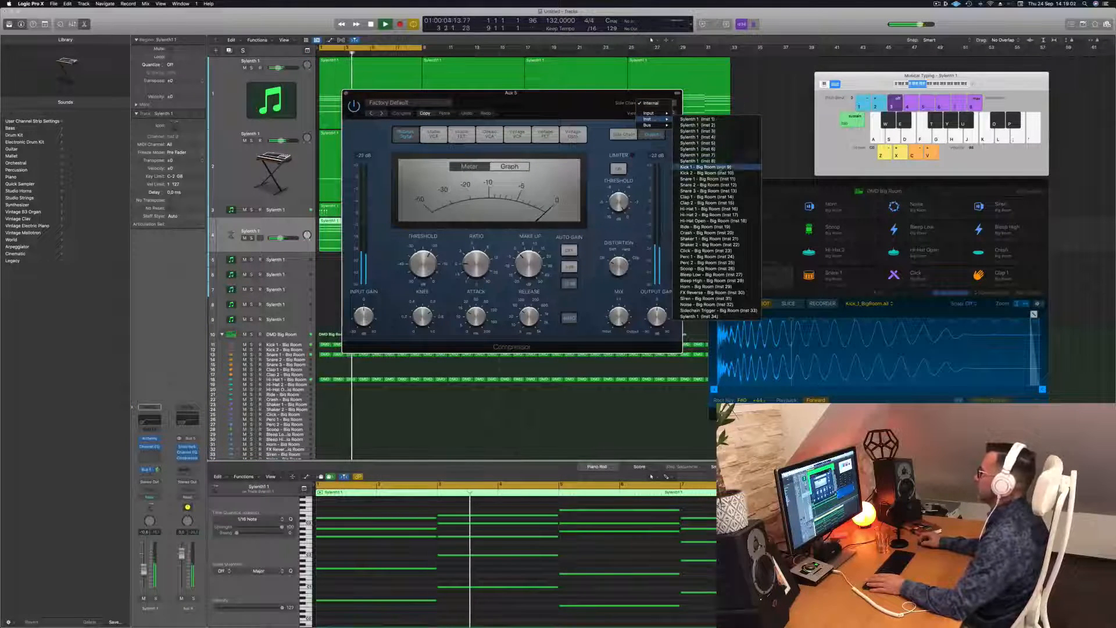
left_click(706, 167)
- Adjust the threshold of the Aux 5 Compressor during playback, and close the Compressor and drum kit windows
left_click_drag(536, 107, 564, 105)
left_click(592, 319)
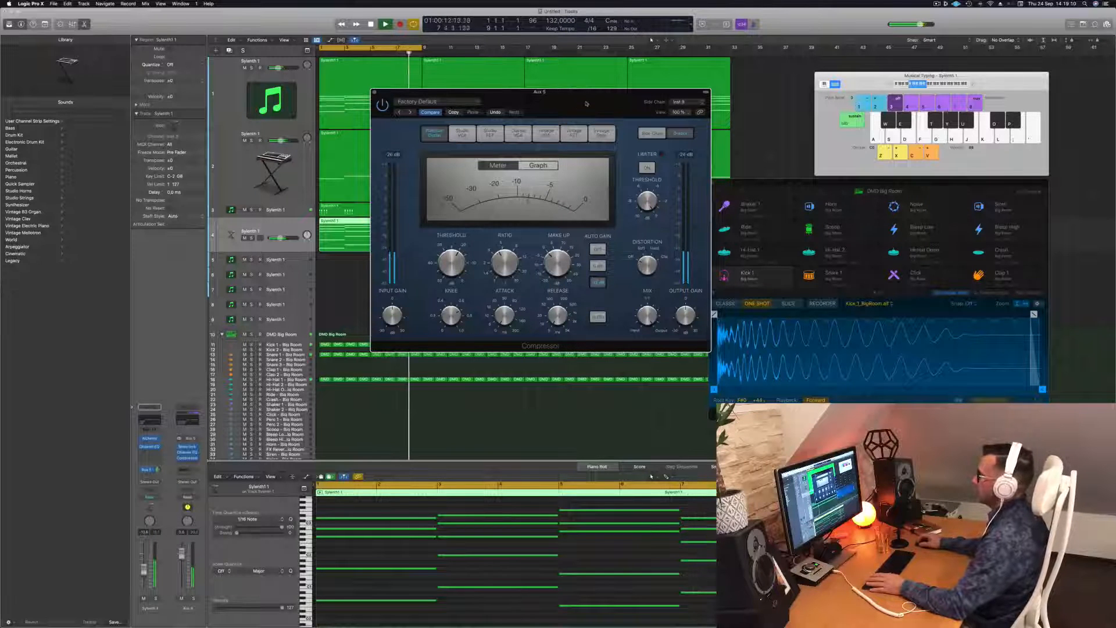
left_click_drag(586, 104, 582, 103)
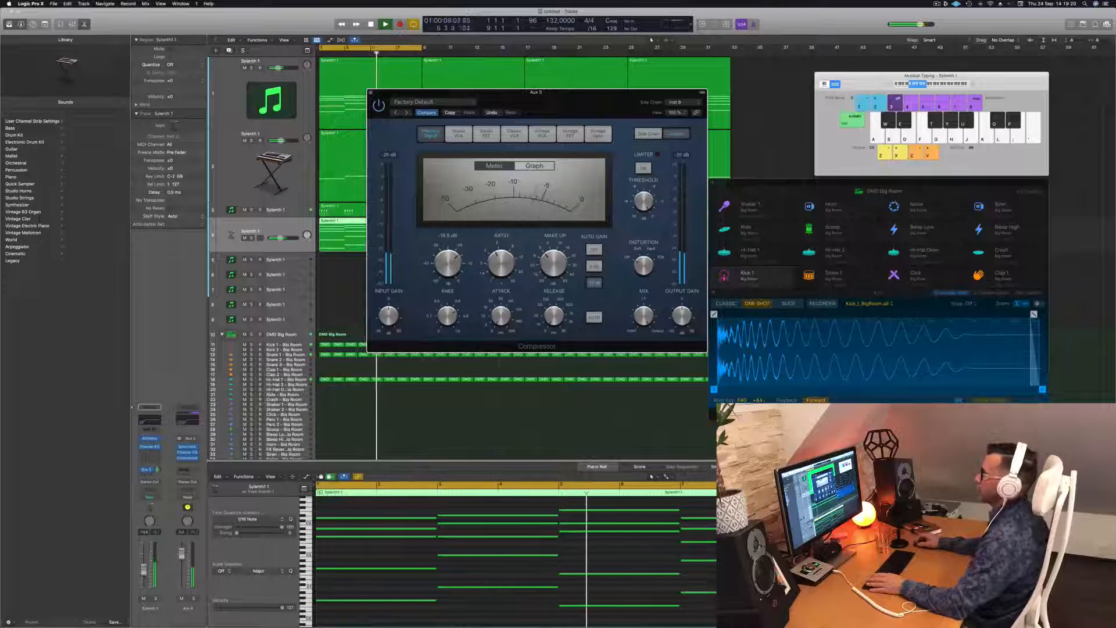
key("space")
left_click(370, 92)
left_click(406, 294)
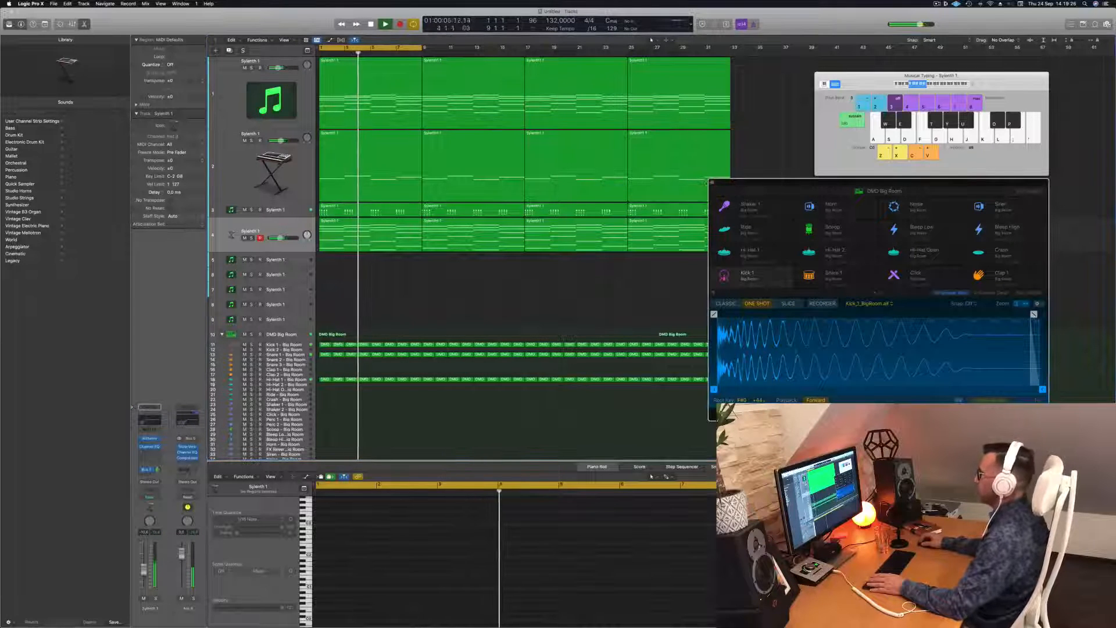
left_click(712, 184)
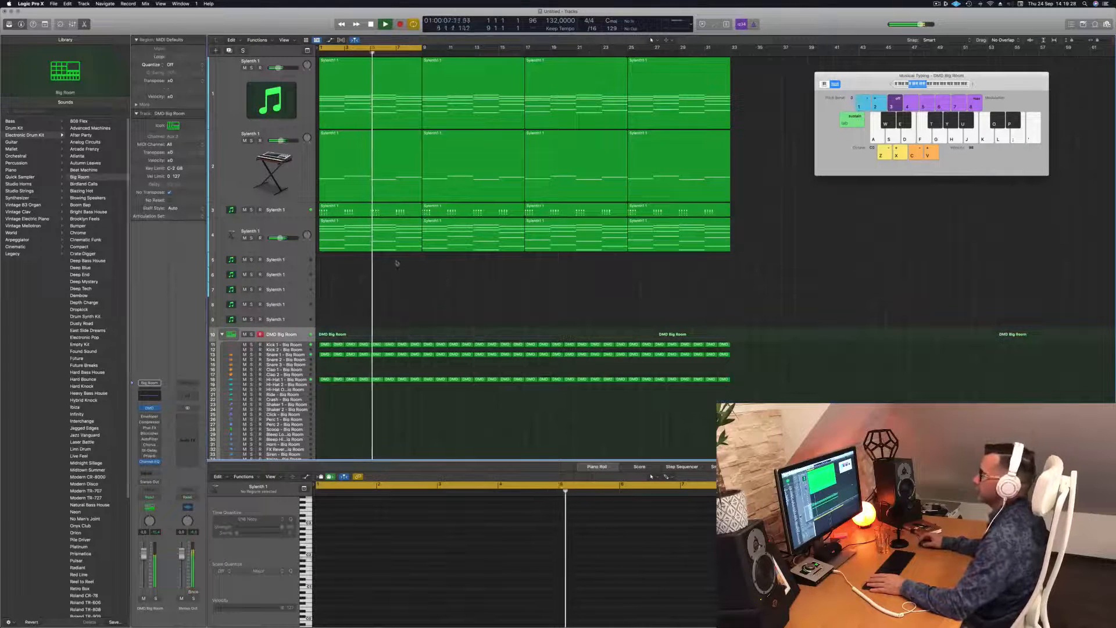
- Create a new track with duplicate settings from the chord-stab track 3, place it below the arp track, and enlarge it
left_click(301, 247)
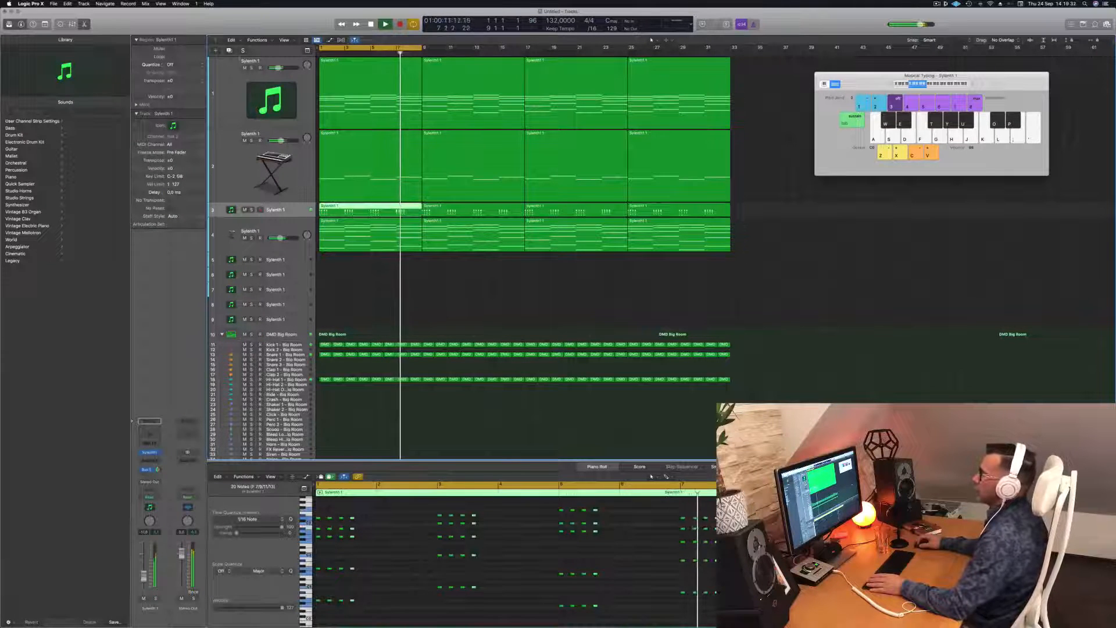
key("super+d")
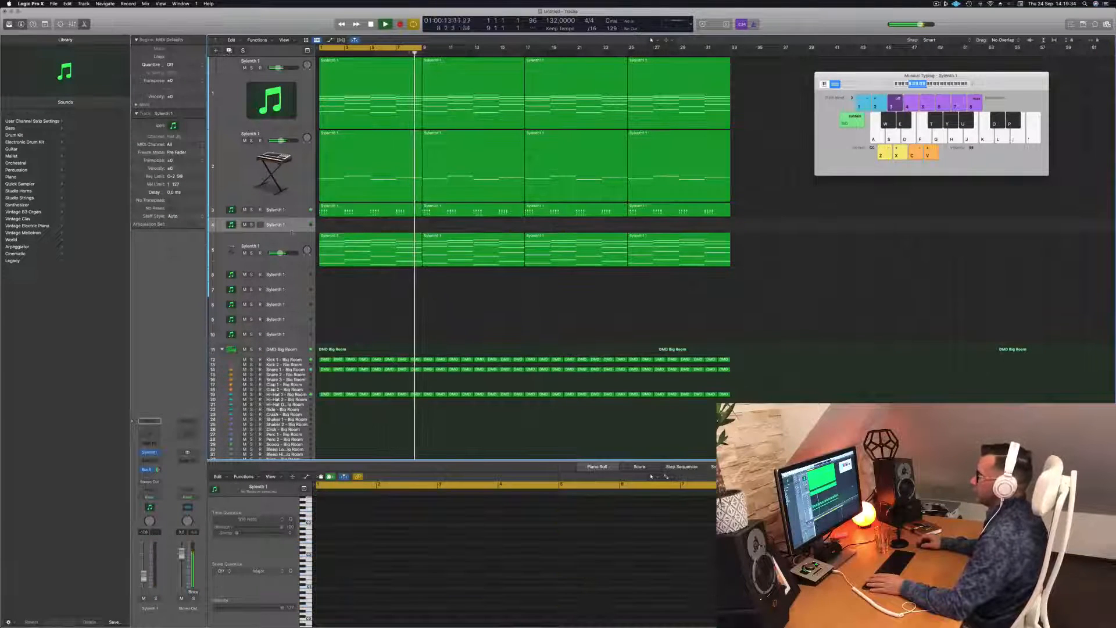
left_click_drag(291, 231, 299, 272)
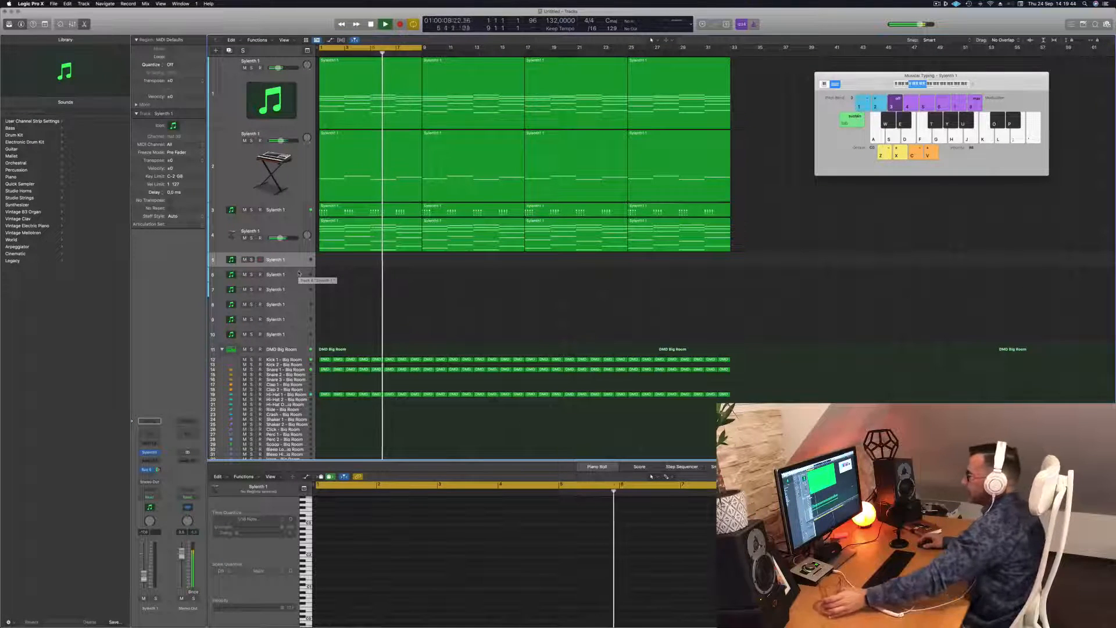
key("ctrl+z")
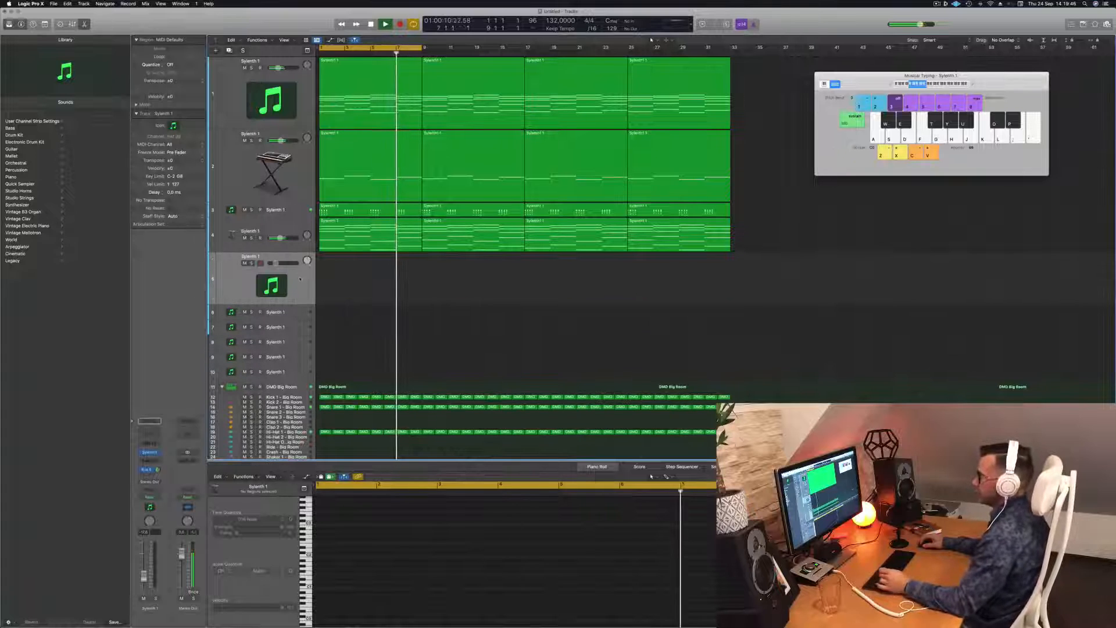
- Open the Sylenth1 instrument of the new track 5 and arrange its window over the arrangement
double_click(150, 453)
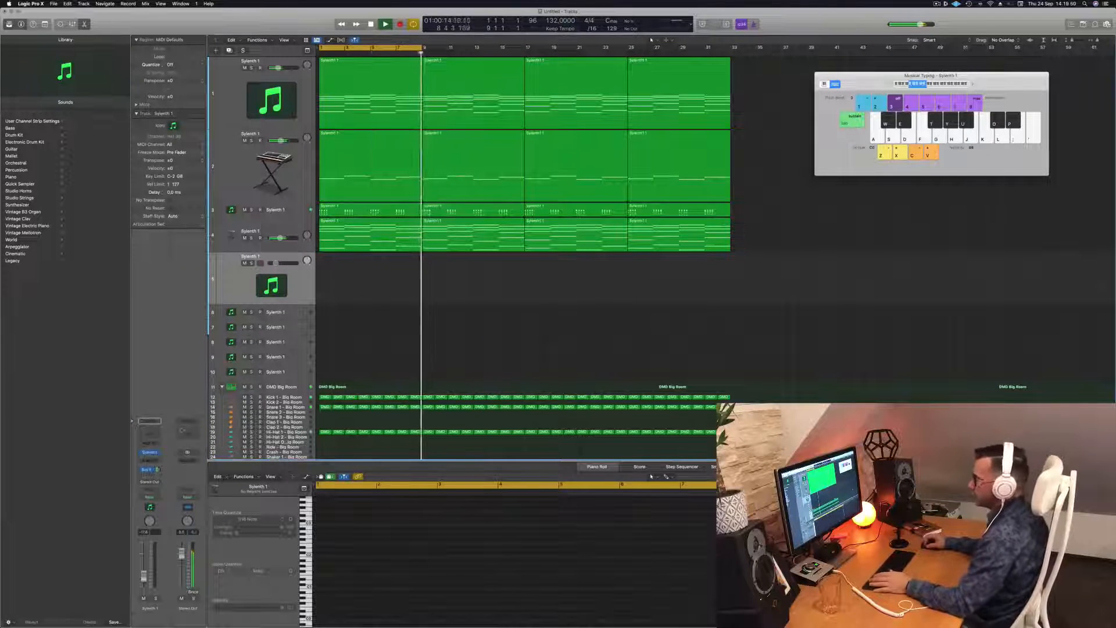
left_click(150, 452)
left_click_drag(574, 106, 853, 218)
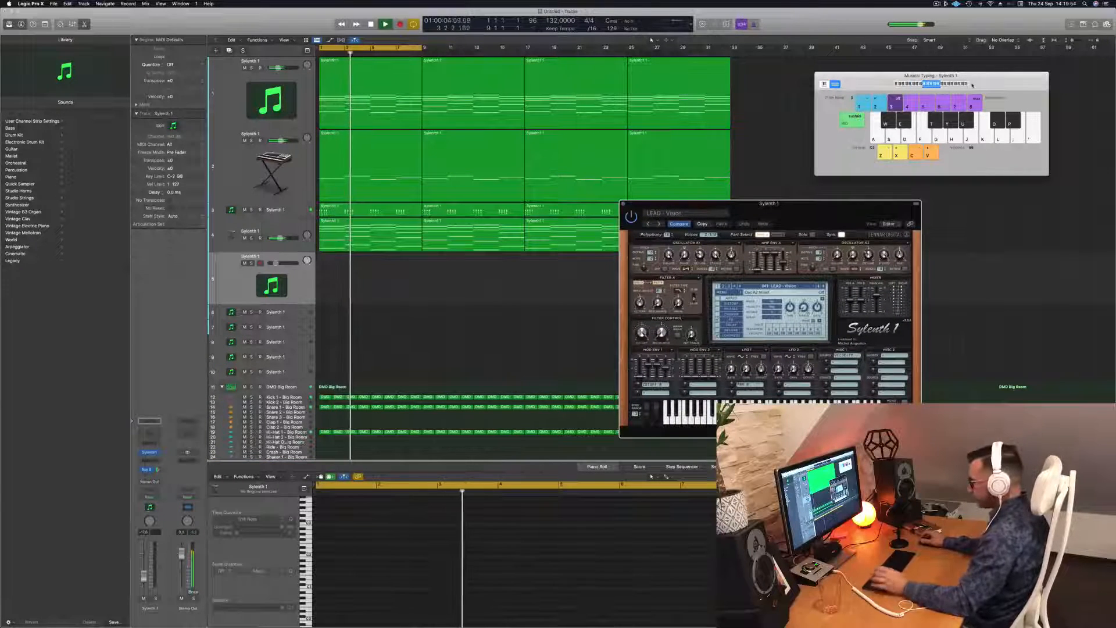
left_click_drag(820, 208, 678, 152)
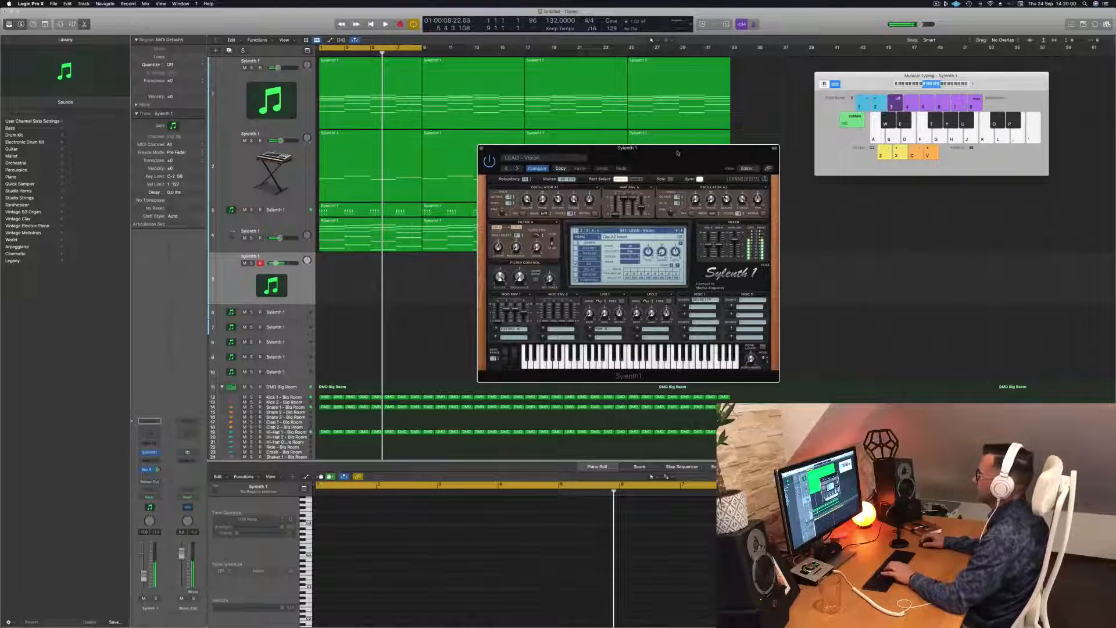
- Restart playback and adjust the volume and Bus 5 send level of the new Sylenth1 track 5
key("Return")
key("space")
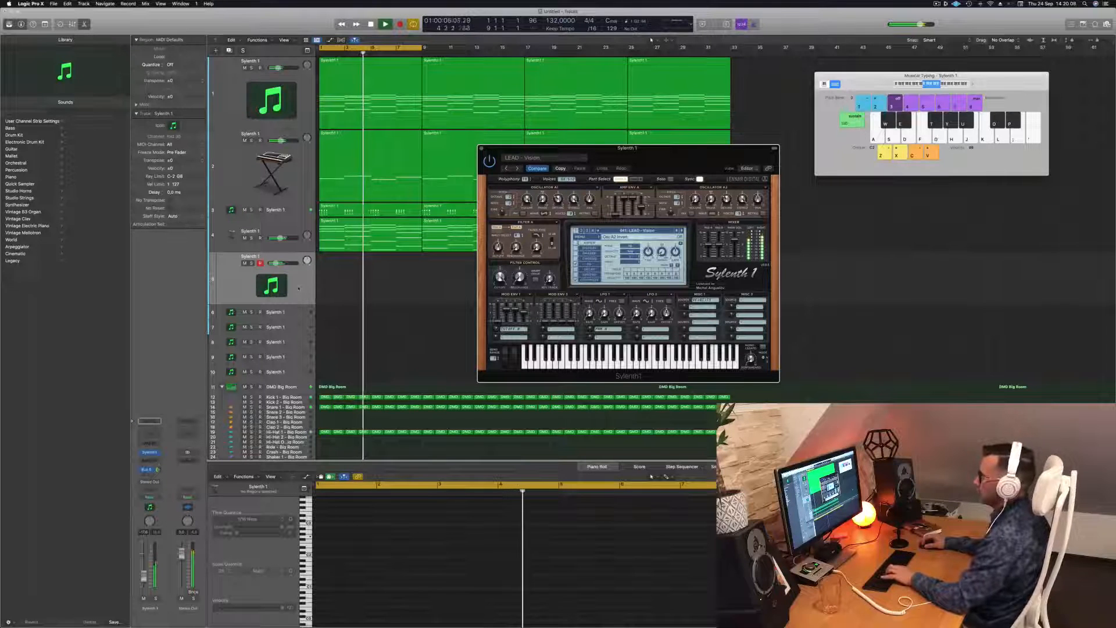
left_click_drag(143, 576, 144, 581)
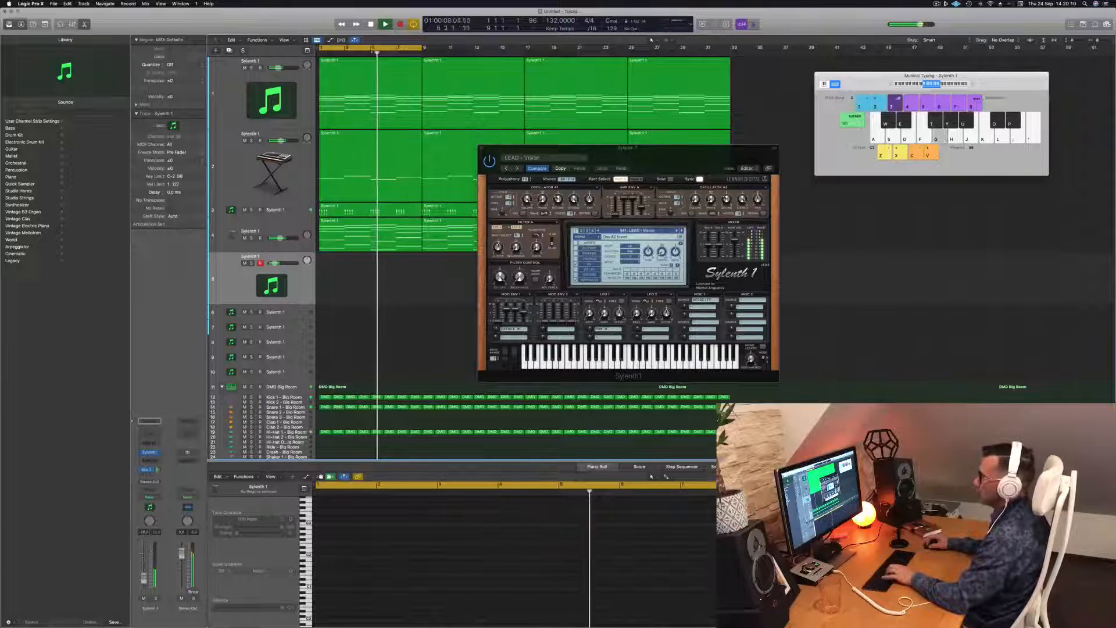
left_click(157, 469)
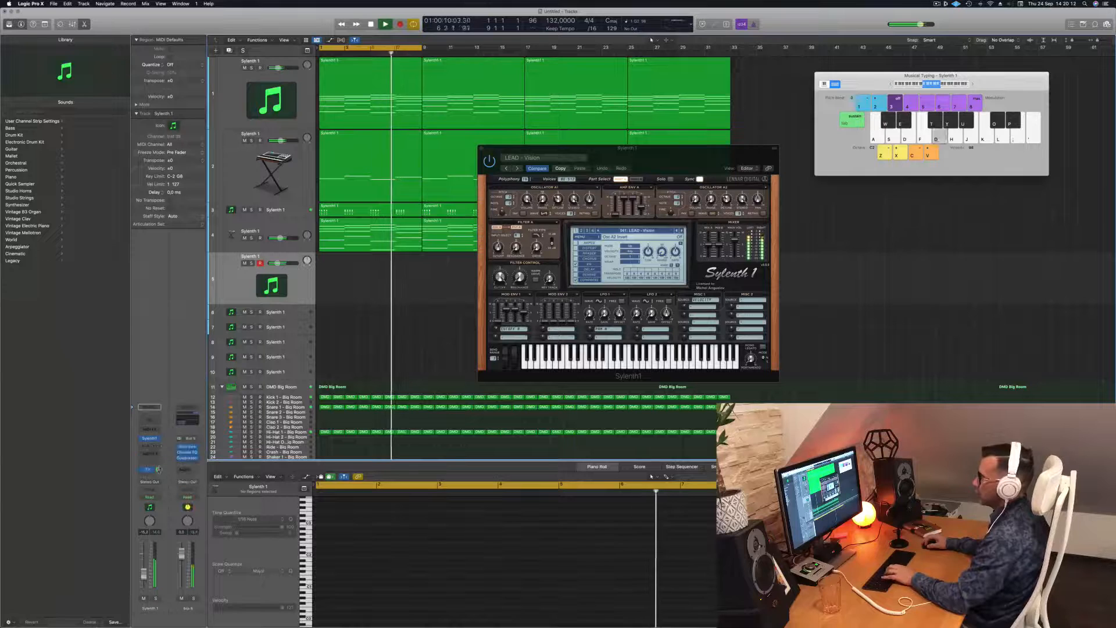
- Try out lead melody notes with Musical Typing on track 5 over the looped playback
key("g")
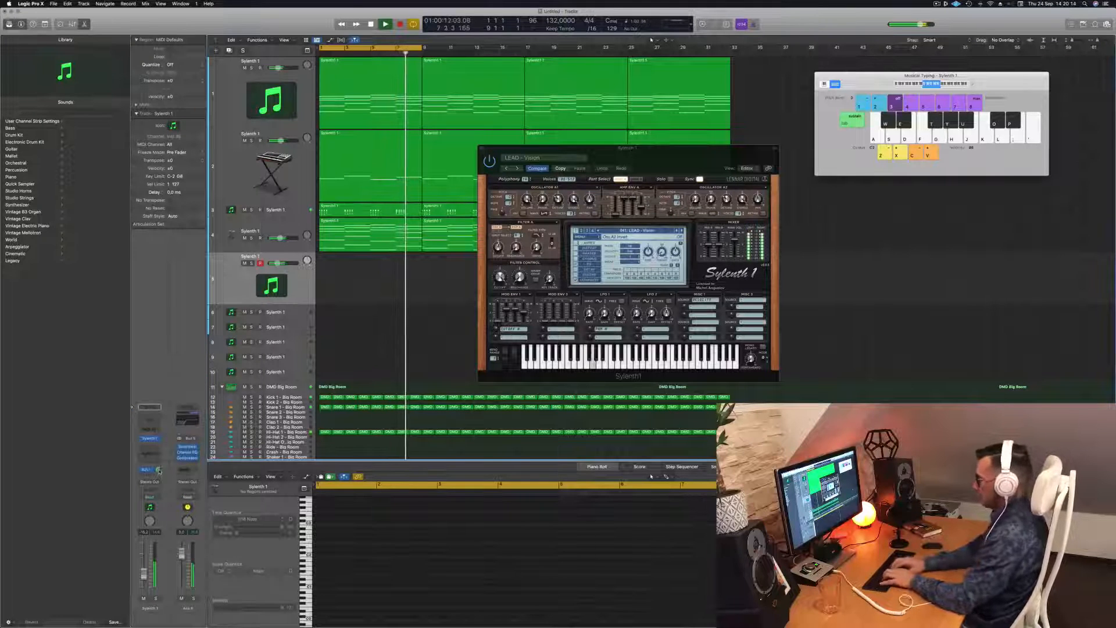
key("k")
key("j")
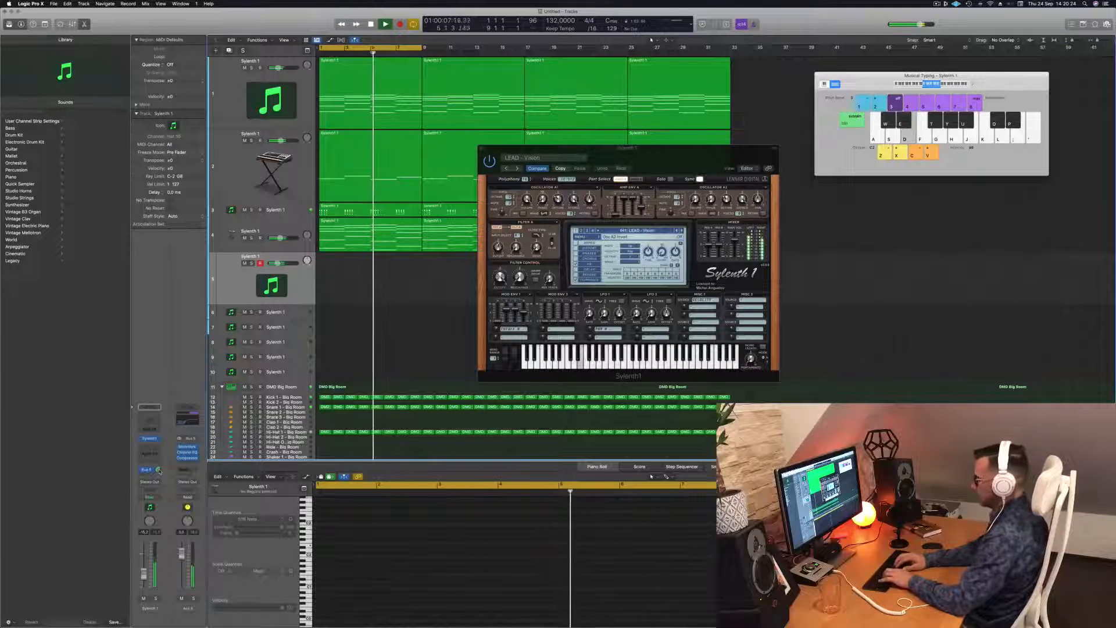
key("i")
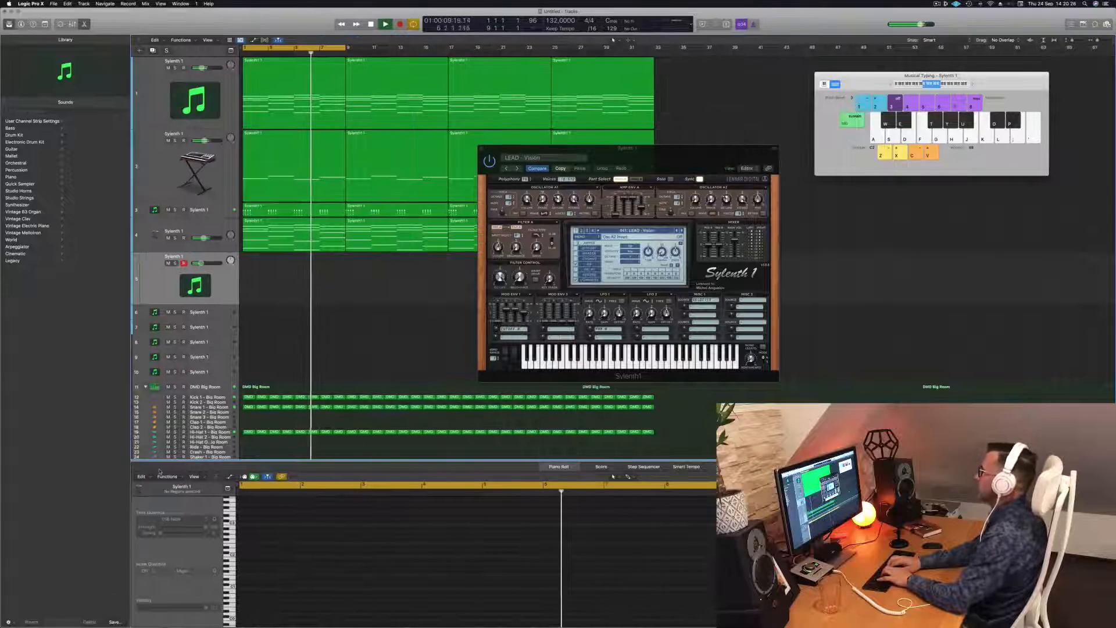
key("t")
key("y")
key("u")
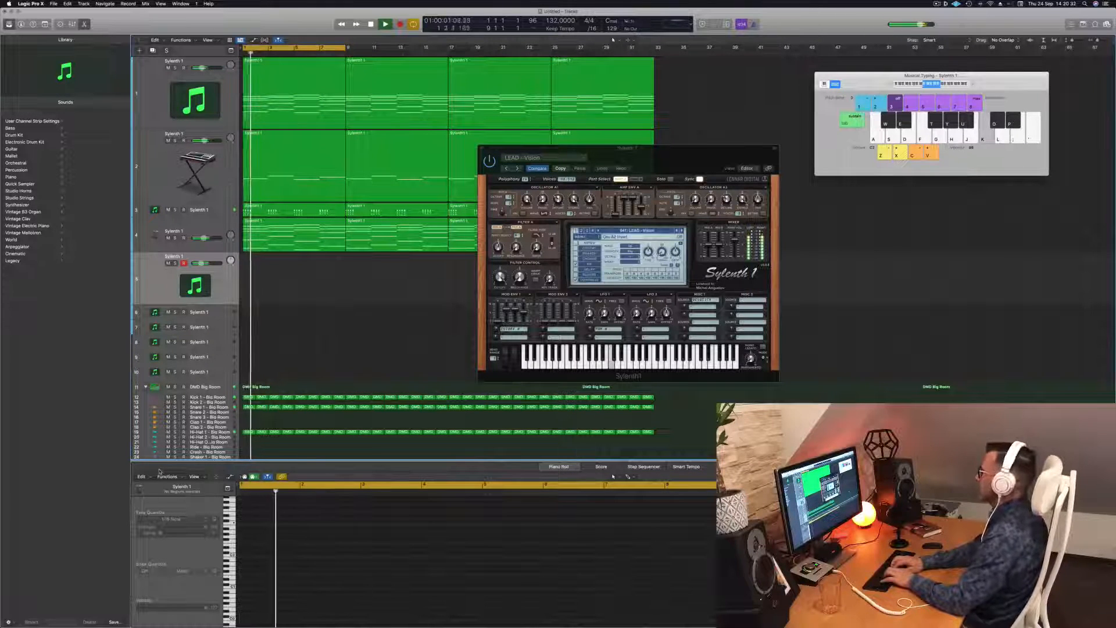
key("o")
key("p")
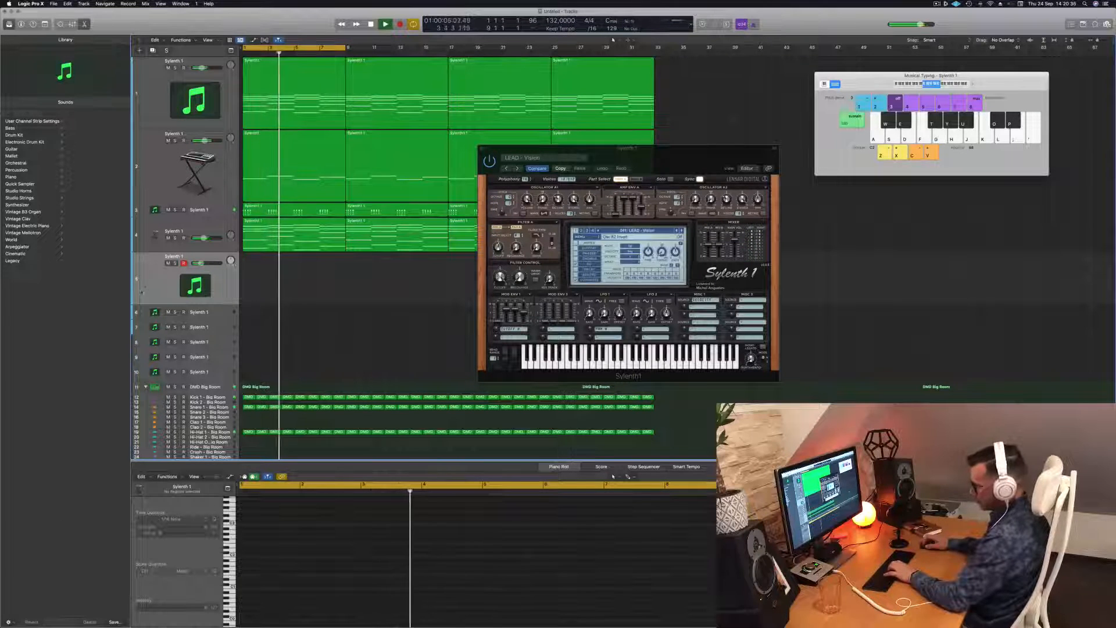
- Show the mixer and record a lead melody with Musical Typing on track 5 within the cycle range
key("x")
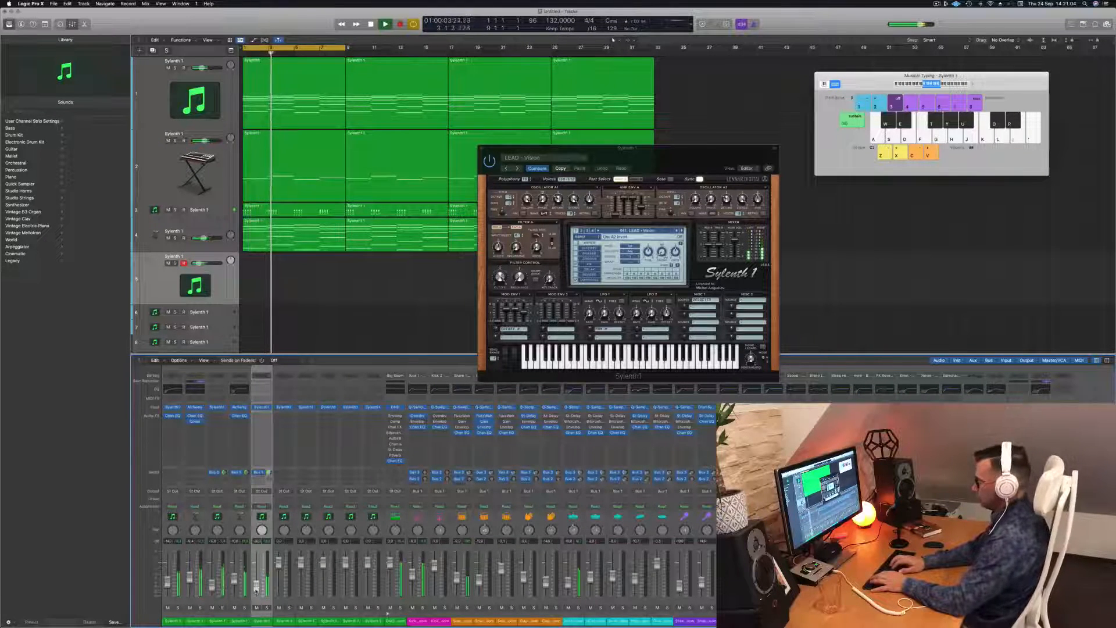
key("r")
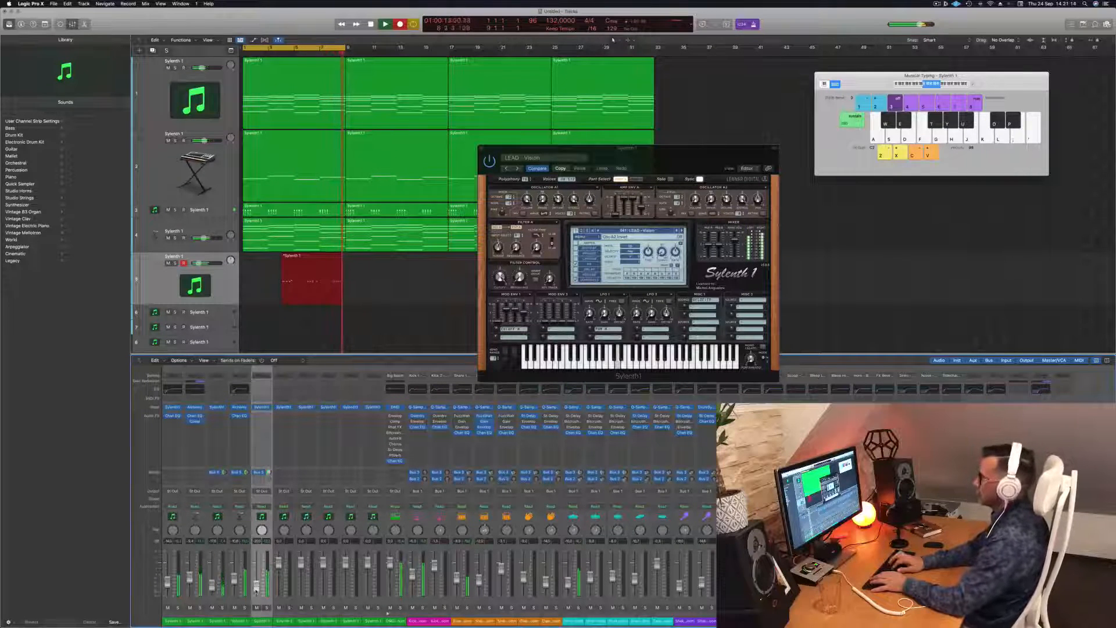
key("space")
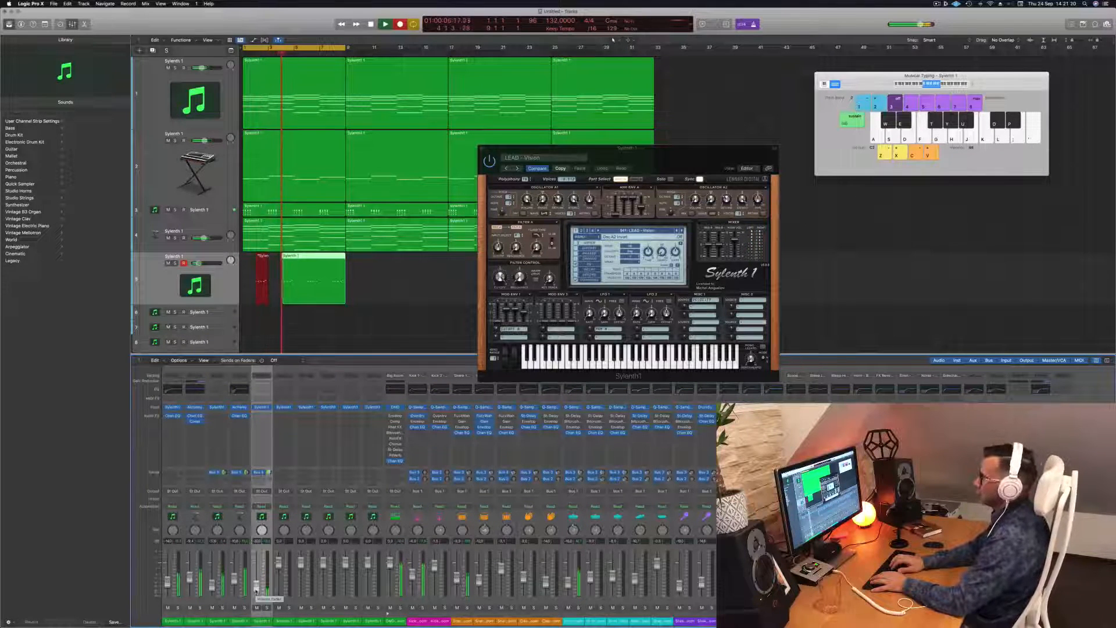
key("space")
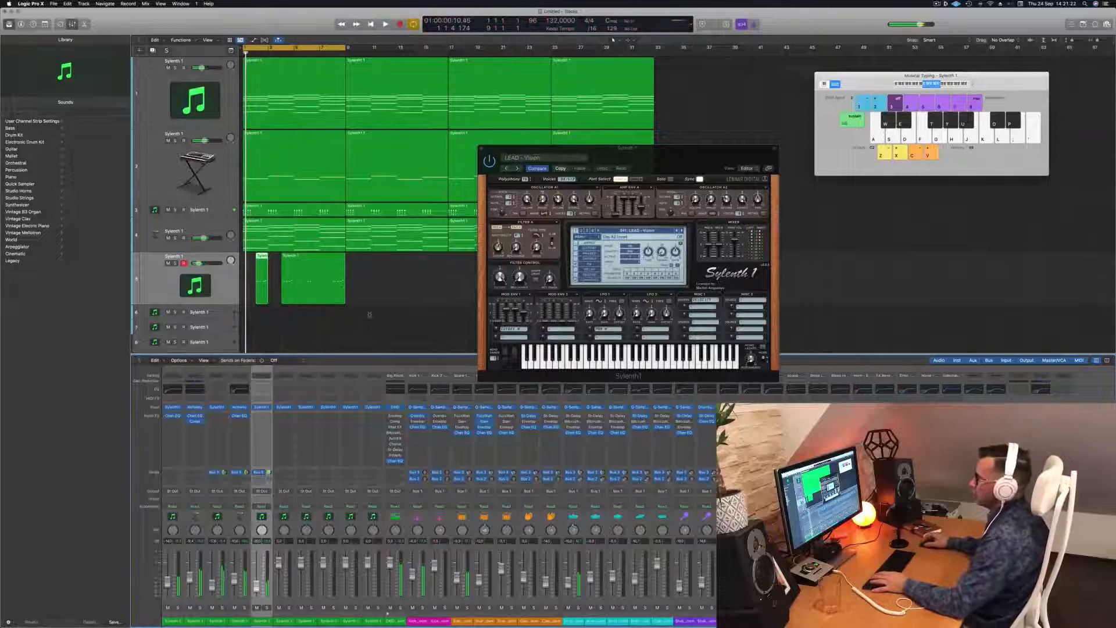
- Delete the longer recorded region on track 5, keeping the short take near bar 2, and play the loop
left_click(318, 267)
key("space")
key("Delete")
key("l")
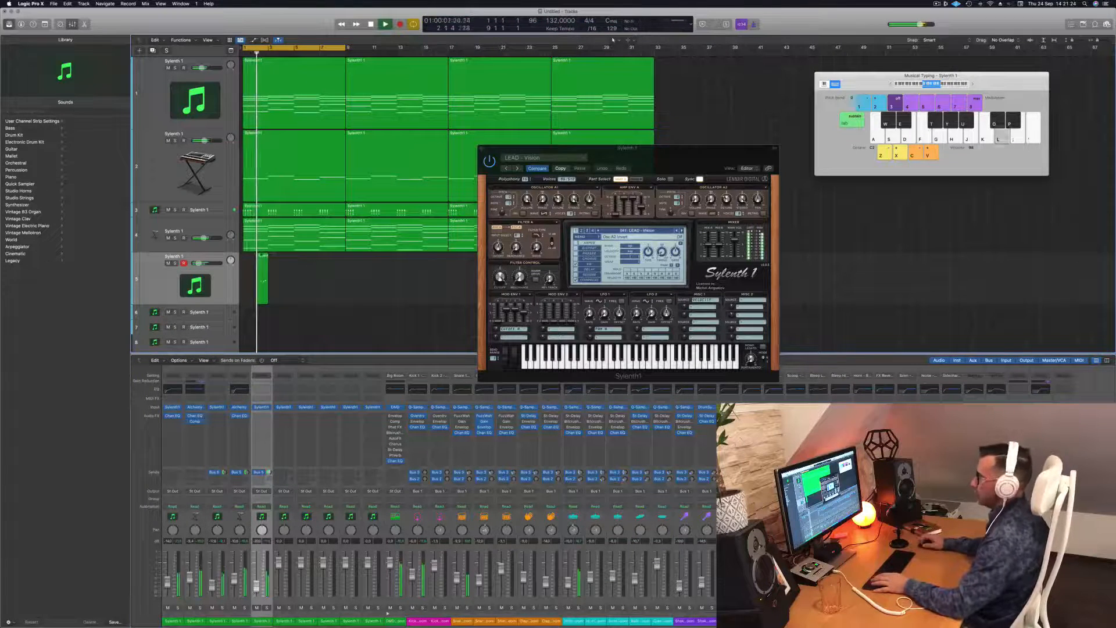
- Stop playback, open the short lead region in the Piano Roll, and quantize its five notes to 1/16 Note
key("space")
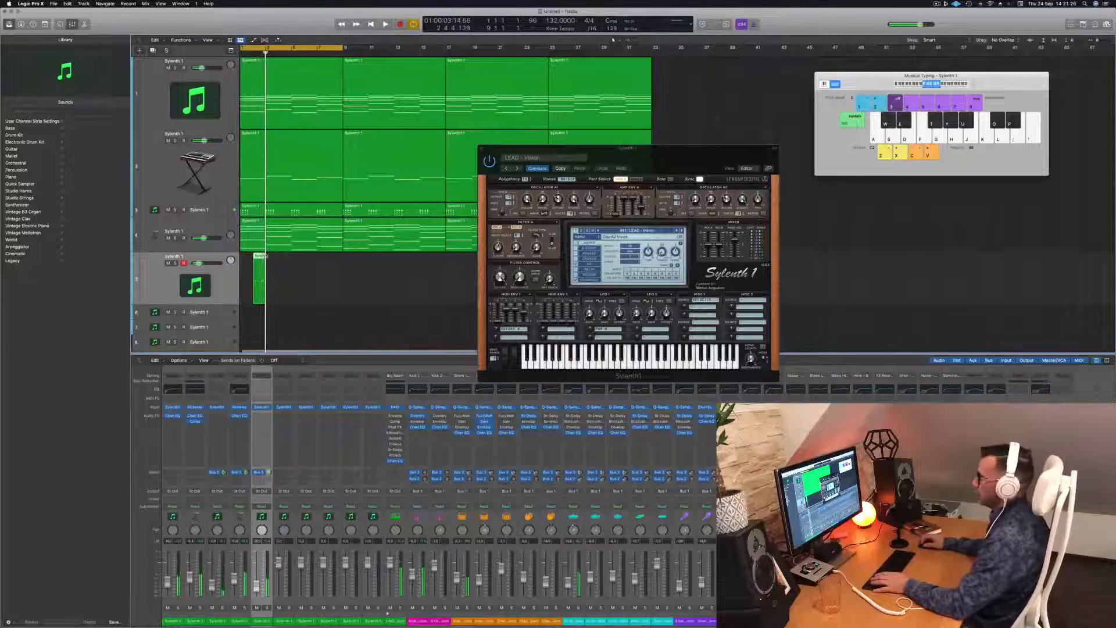
double_click(261, 256)
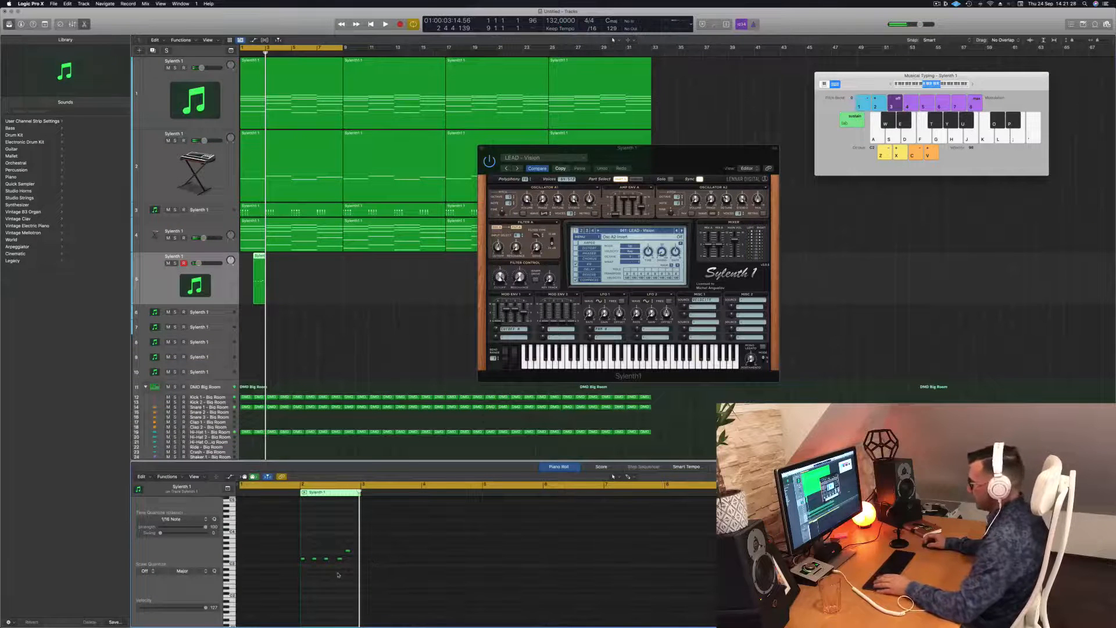
key("space")
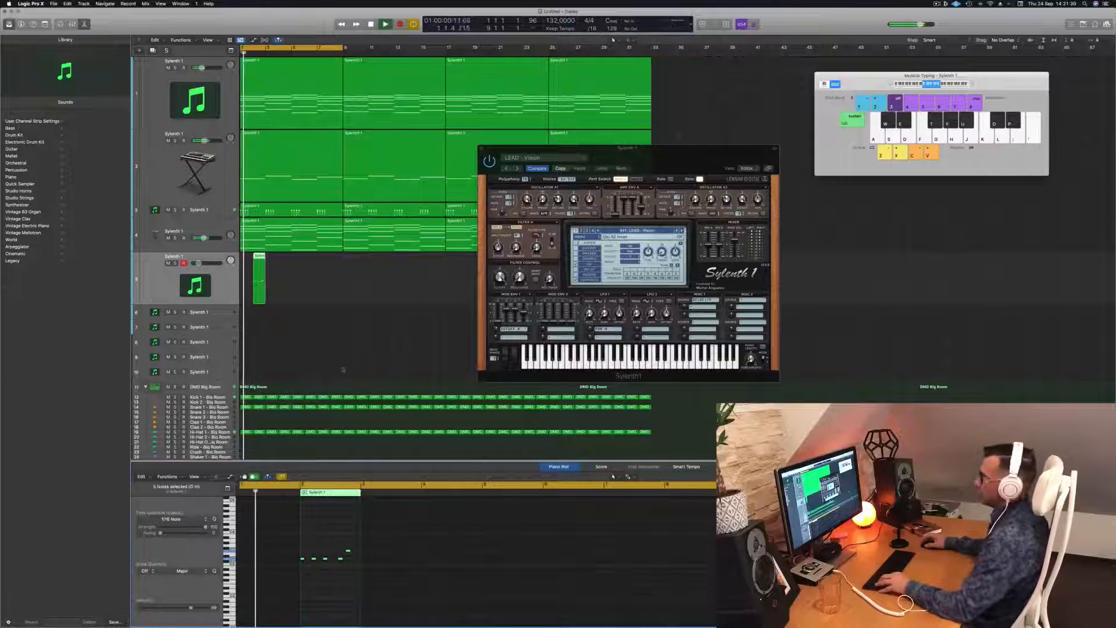
- Copy the short lead region at two-bar intervals to fill the eight-bar cycle with four regions on track 5
scroll(327, 322, "up", 5)
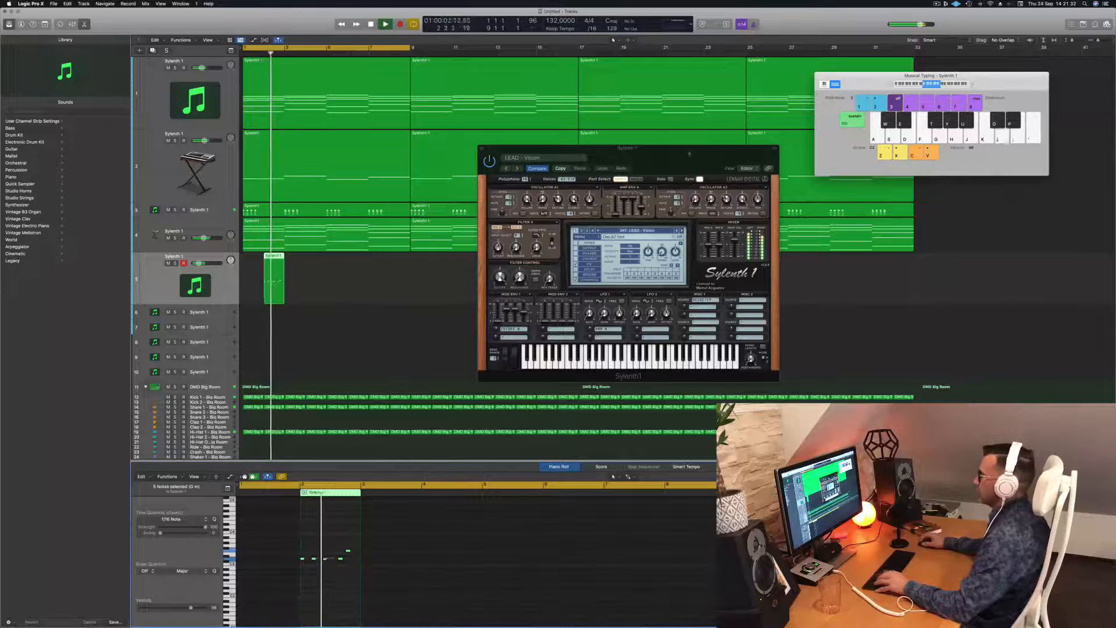
left_click_drag(581, 148, 713, 123)
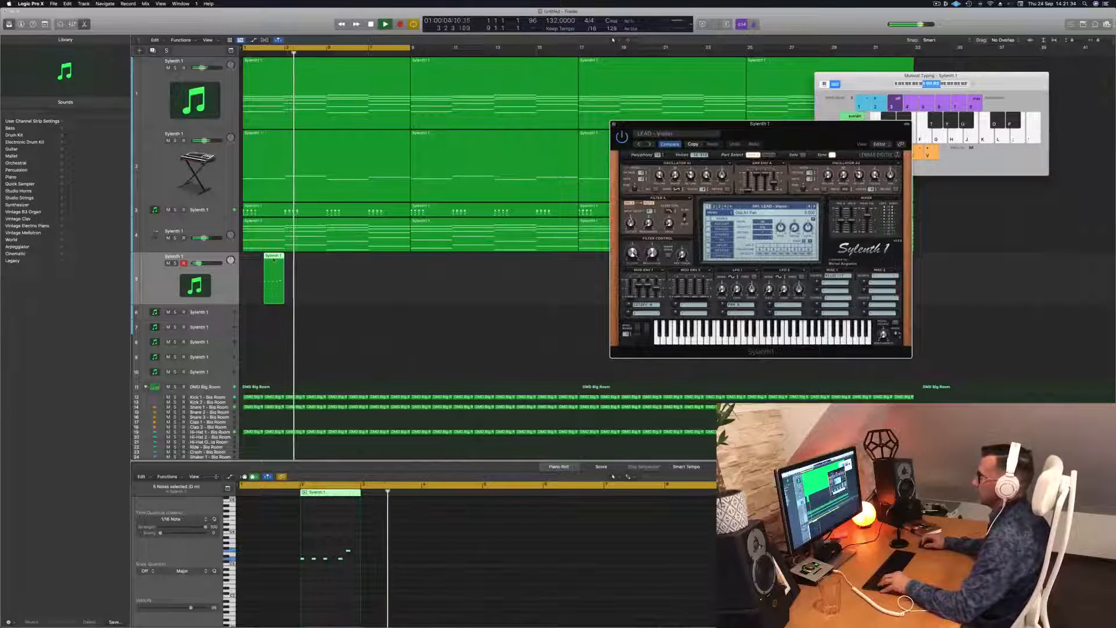
left_click_drag(278, 262, 361, 268)
left_click(278, 256, "shift")
left_click_drag(198, 263, 198, 263)
left_click_drag(697, 124, 581, 69)
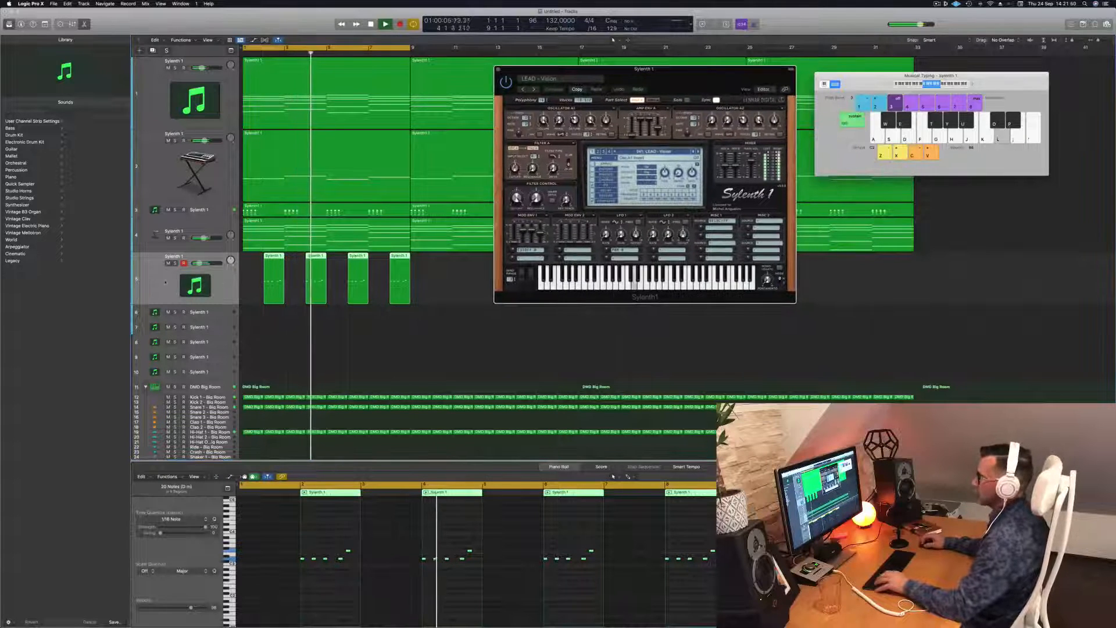
- Show the mixer and the inspector channel strip for track 5, and restart playback from the beginning
left_click(60, 25)
left_click(60, 25)
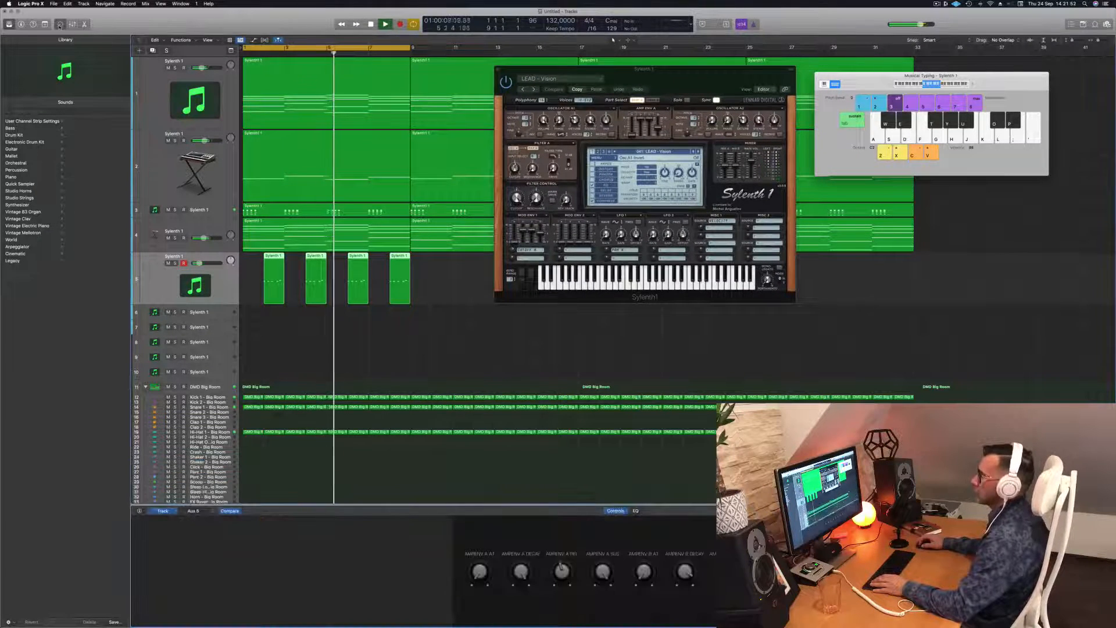
key("x")
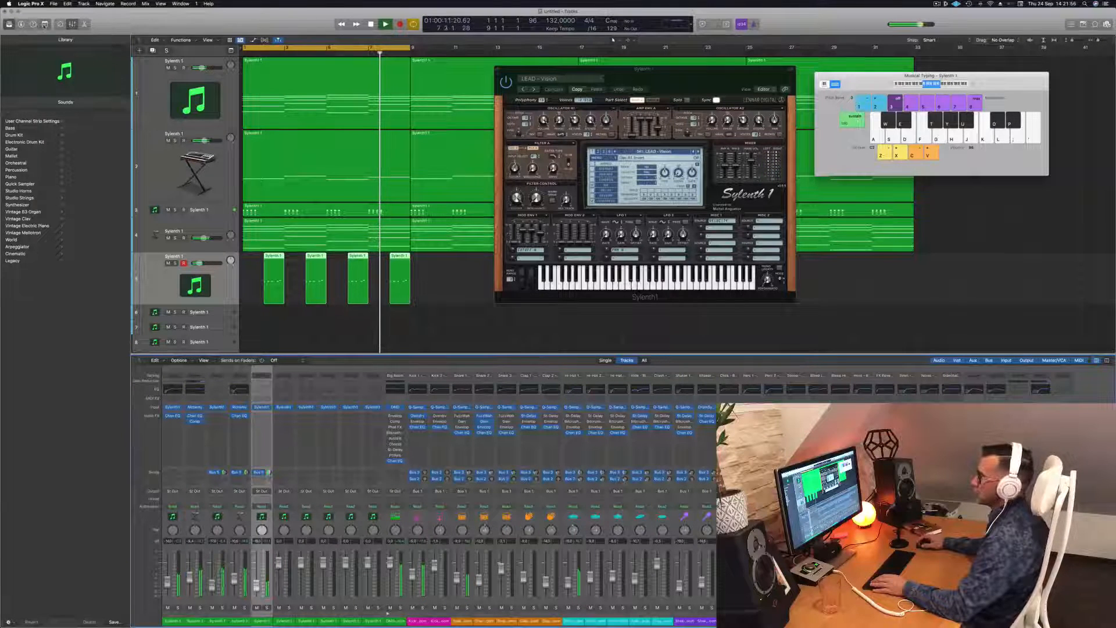
left_click(44, 25)
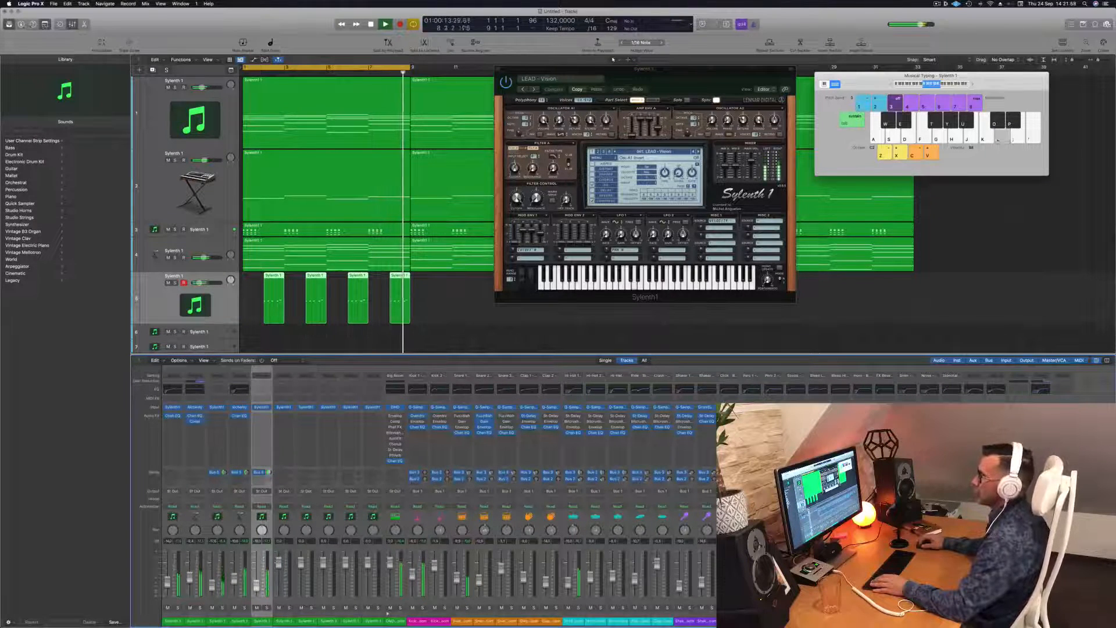
left_click(21, 25)
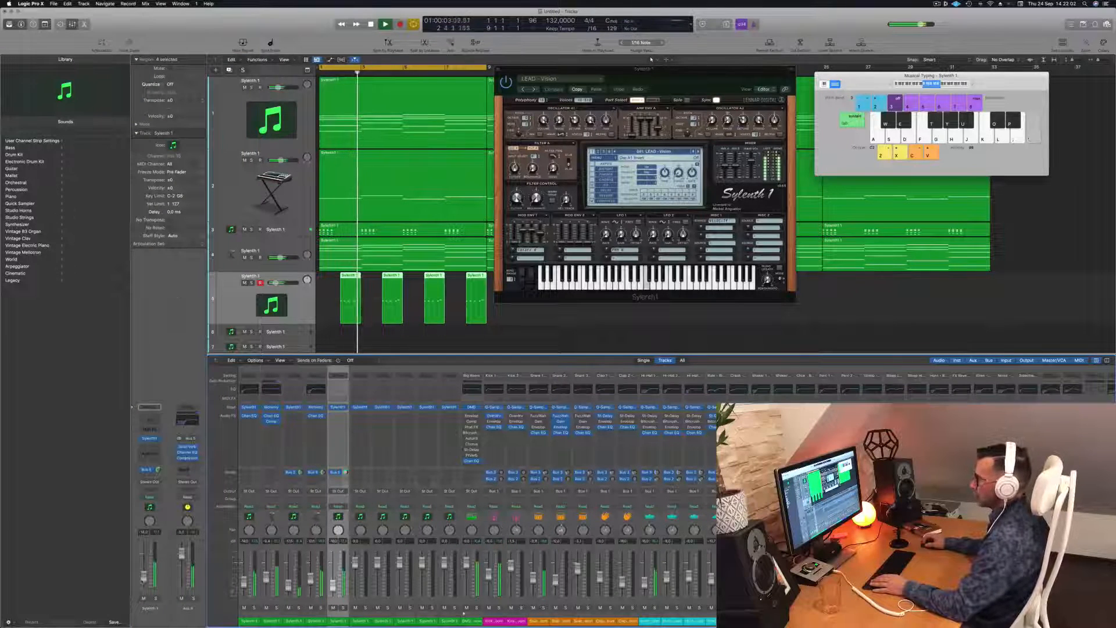
key("Return")
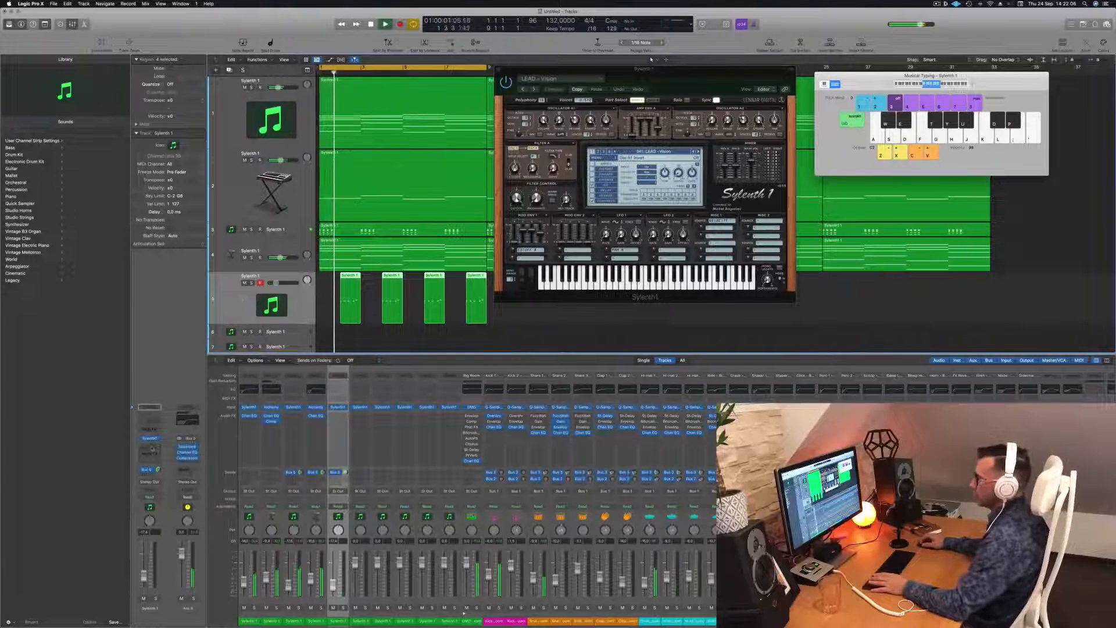
- Insert a Compressor on track 5's channel strip and set its side chain to the Kick 1 instrument
left_click(150, 447)
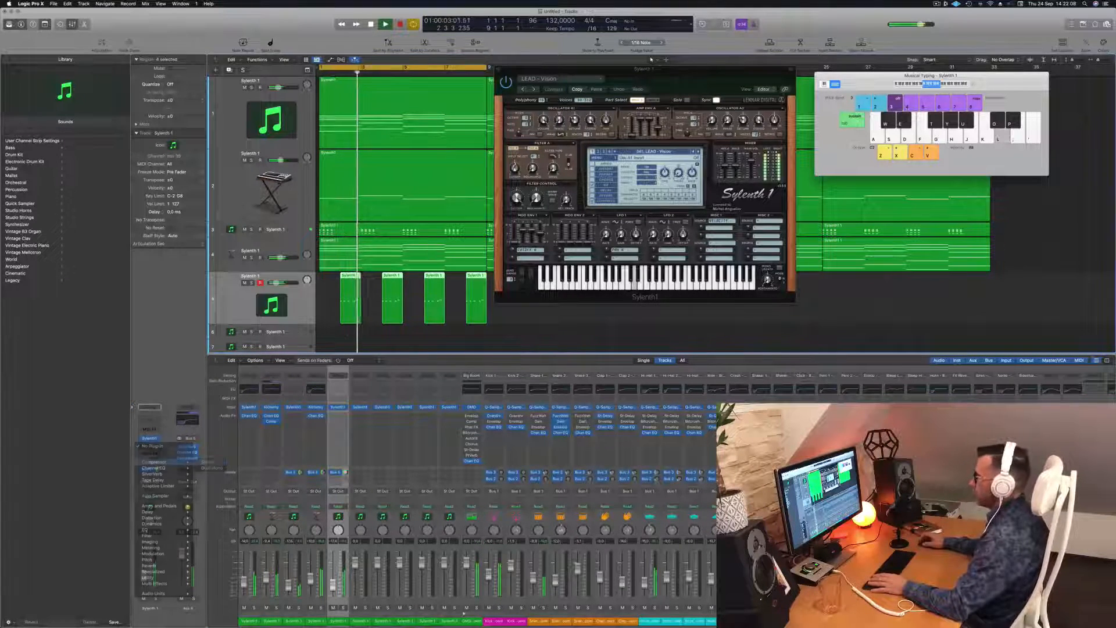
left_click(154, 461)
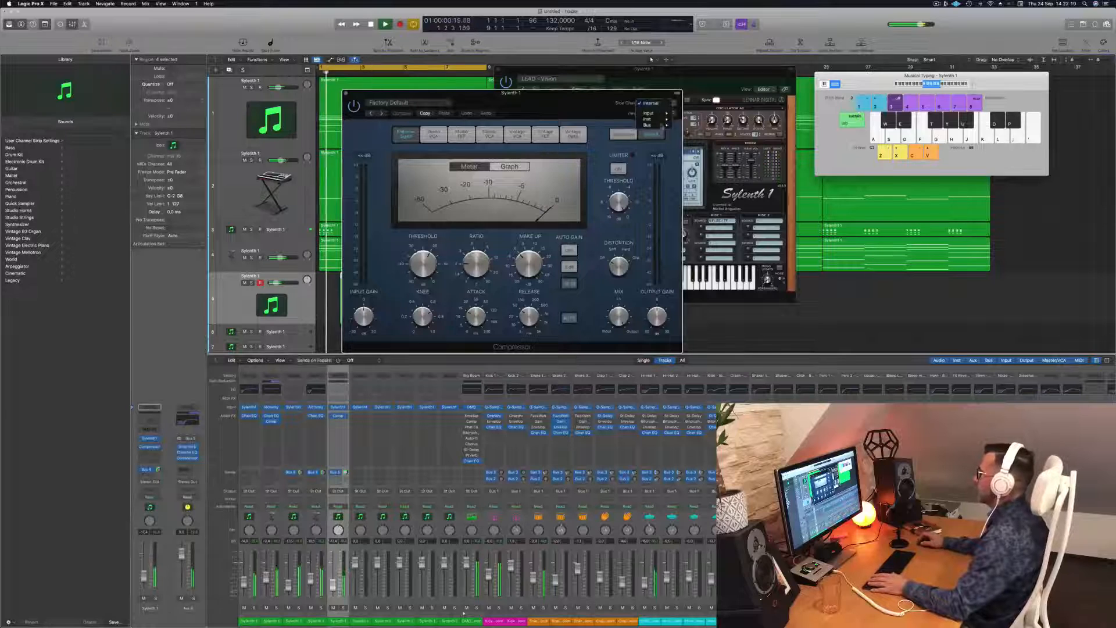
mouse_move(662, 119)
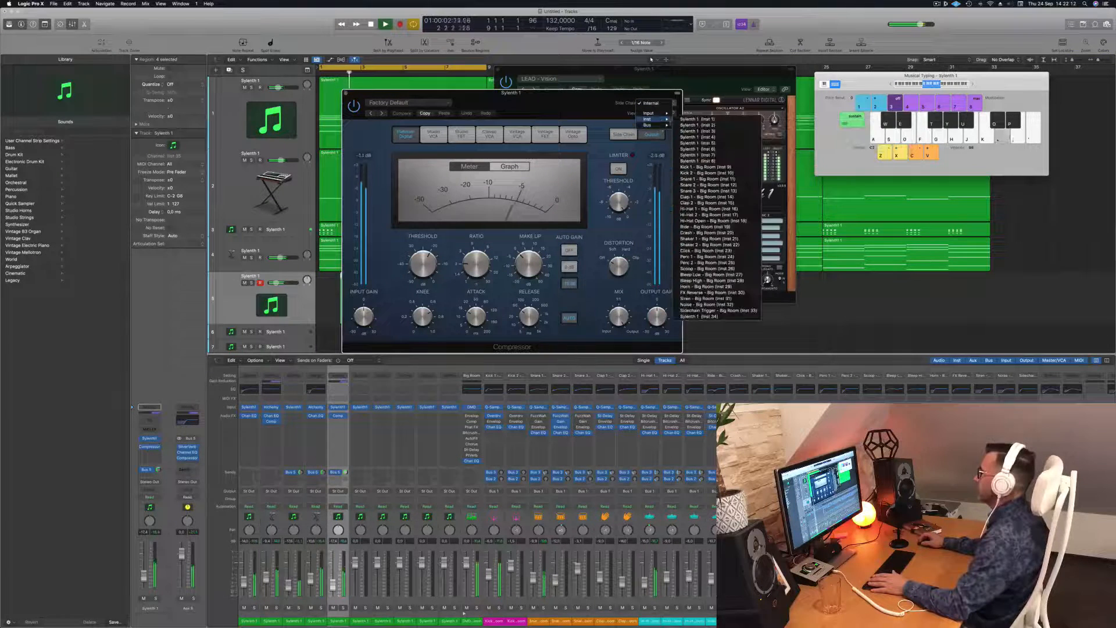
left_click(710, 162)
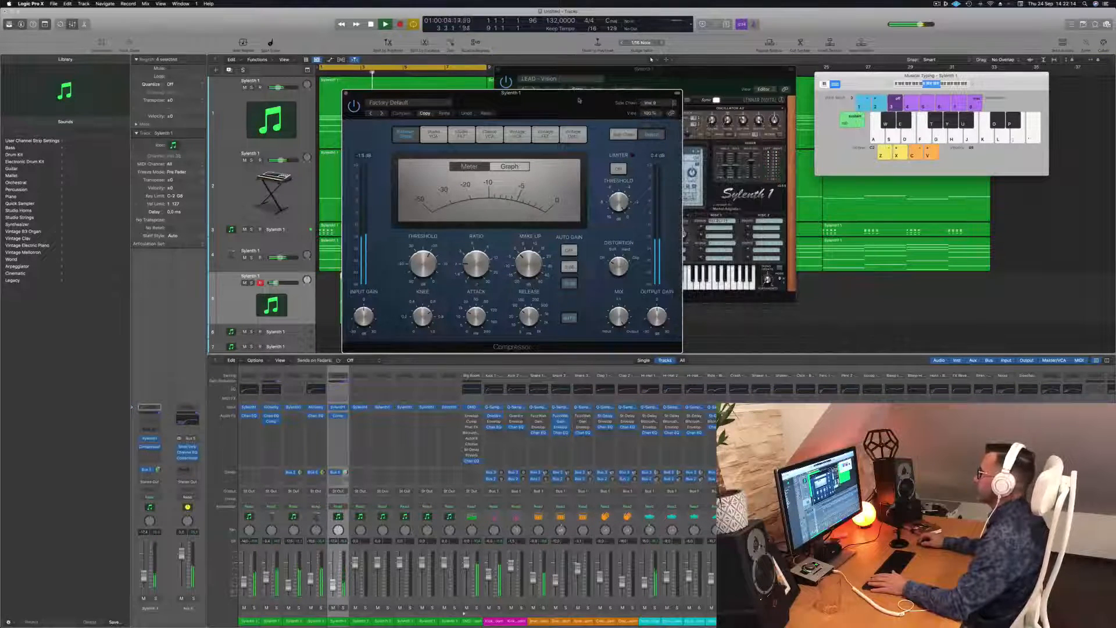
- Adjust the Compressor's threshold and ratio while replaying the loop from the start, and close its window
left_click_drag(580, 101, 656, 168)
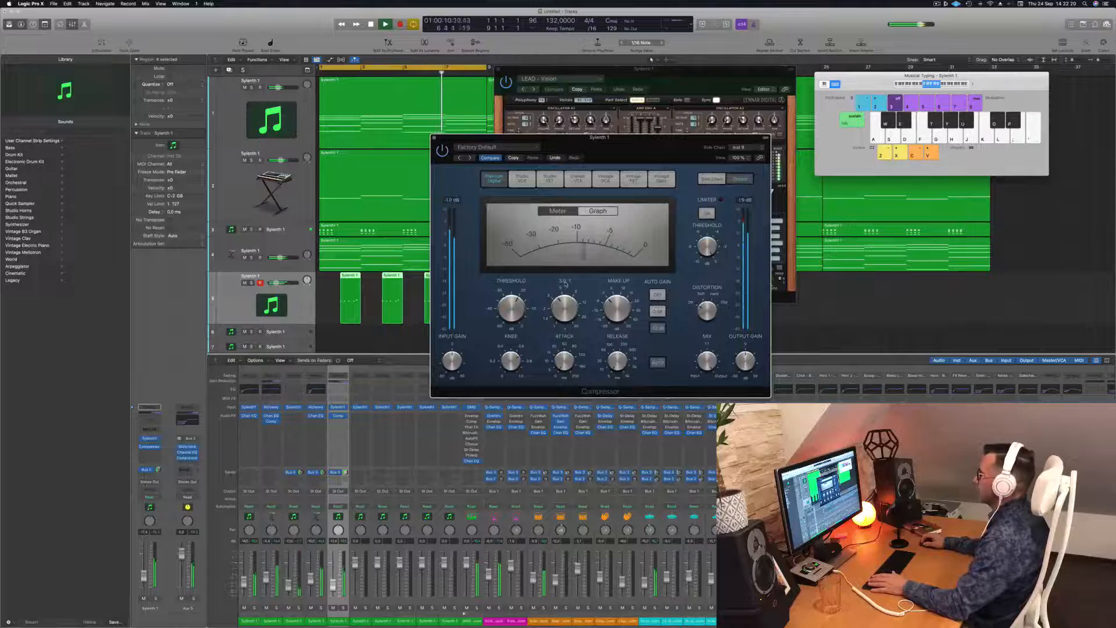
key("Return")
key("space")
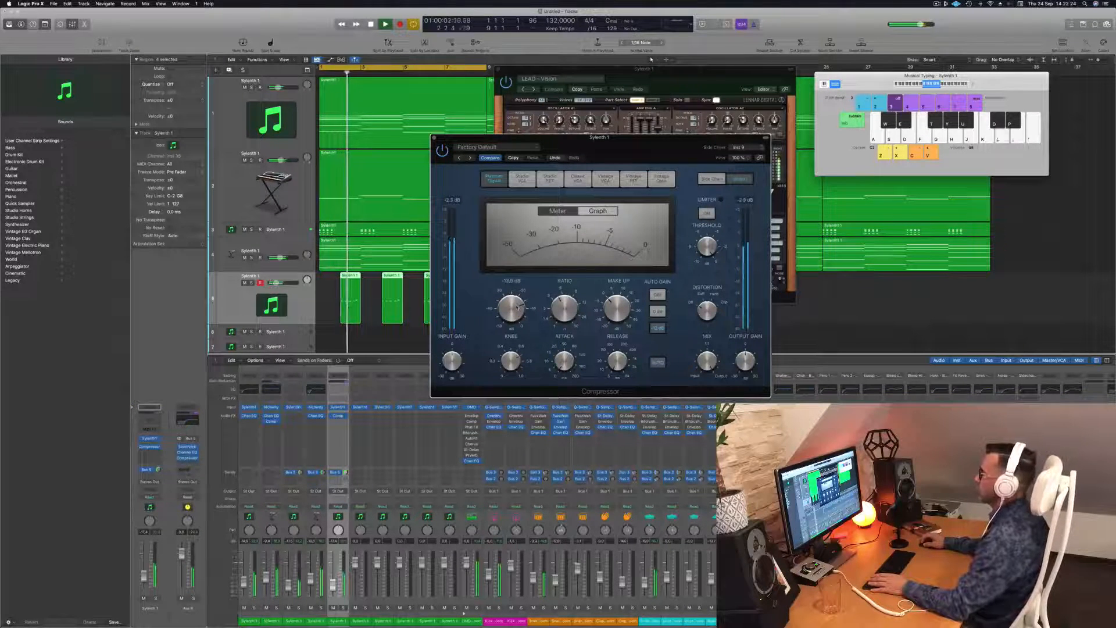
key("Return")
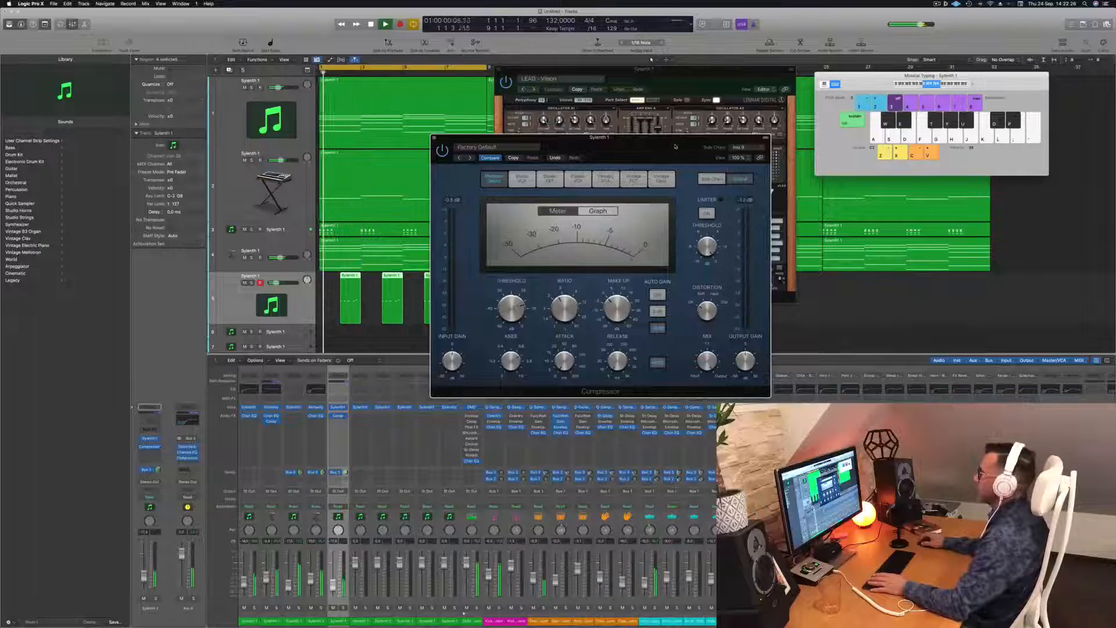
left_click_drag(451, 139, 433, 142)
key("super+w")
key("Return")
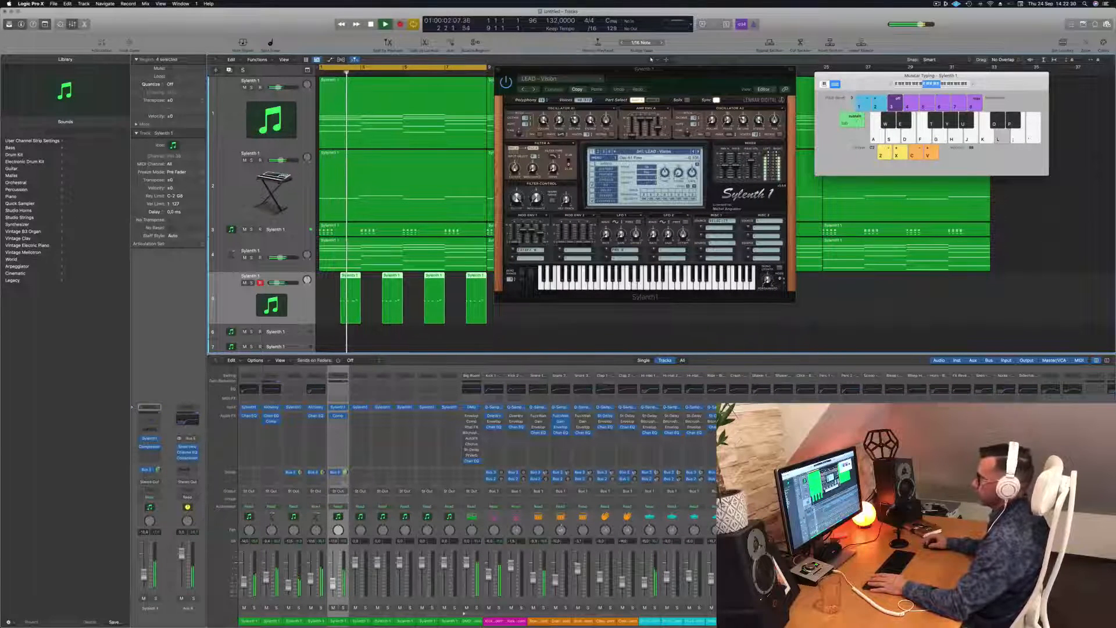
- Copy the short lead regions along track 5 up to bar 33 and extend the cycle range to the same bar
left_click_drag(675, 75, 962, 100)
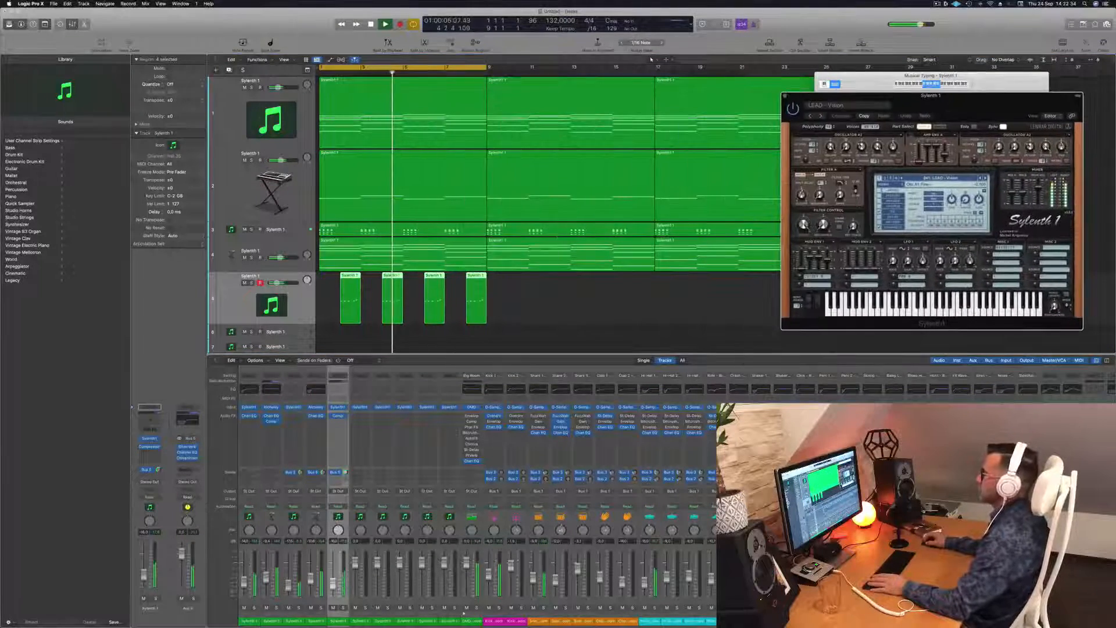
key("super+Left")
key("super+Left")
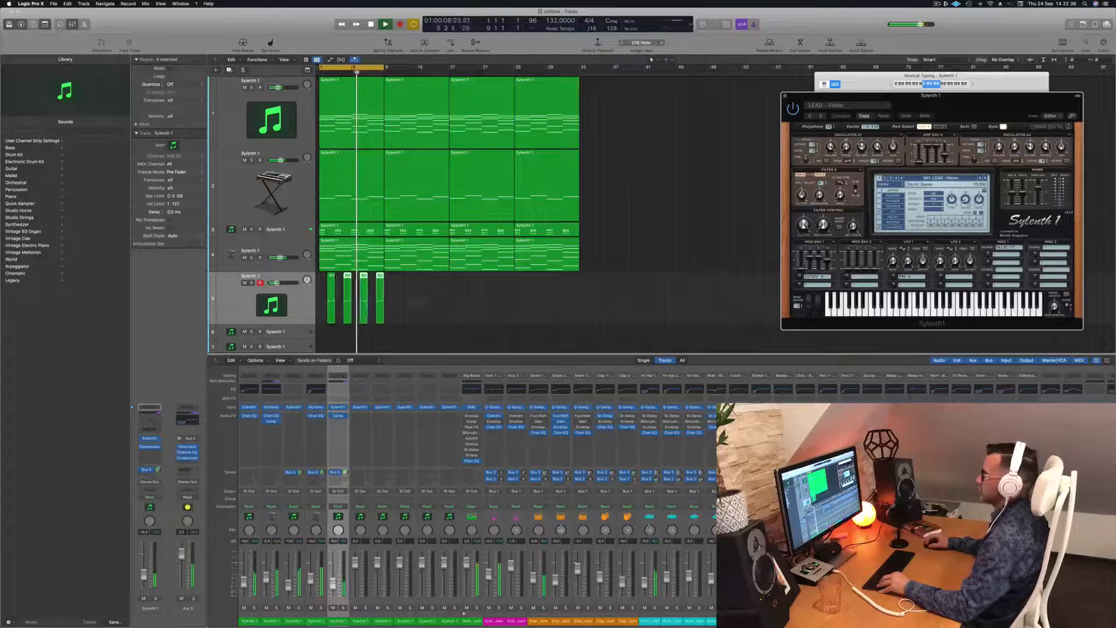
left_click(418, 301)
left_click_drag(329, 276, 397, 284)
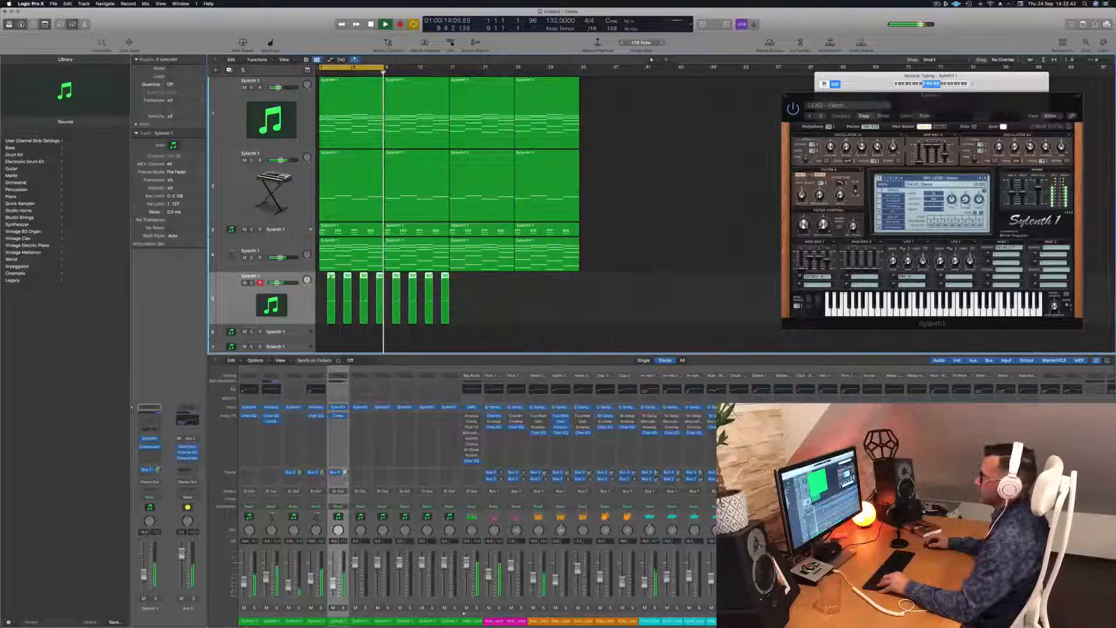
left_click_drag(331, 278, 461, 289)
left_click_drag(385, 67, 580, 68)
left_click_drag(987, 106, 691, 79)
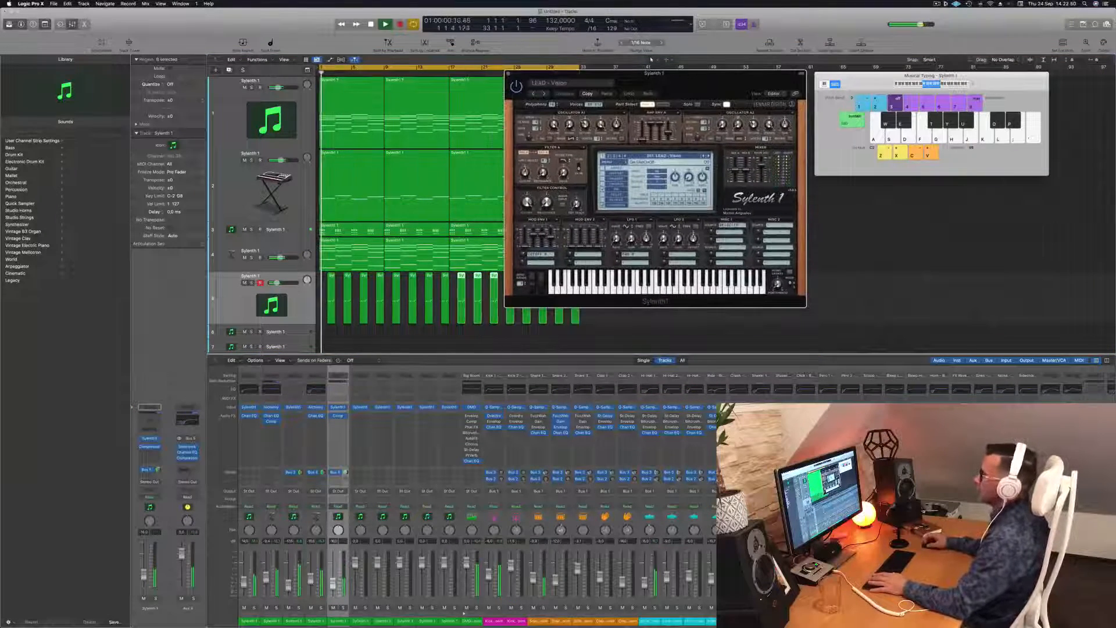
- Duplicate lead track 5 with its settings, copy all its regions onto the new track 6, and mute that copy
left_click(294, 304)
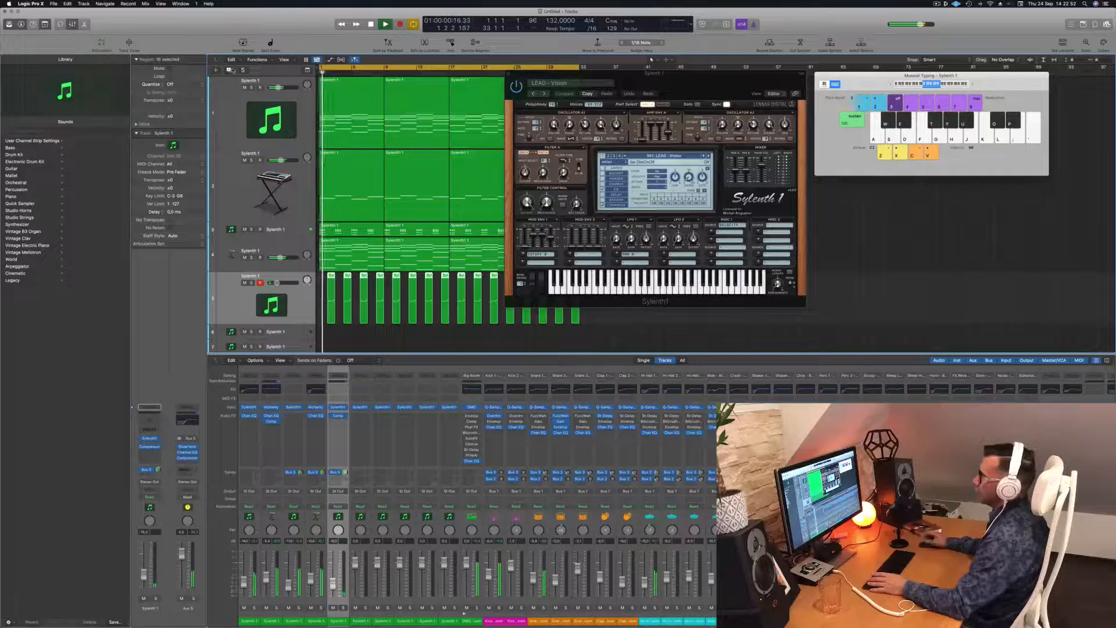
key("Down")
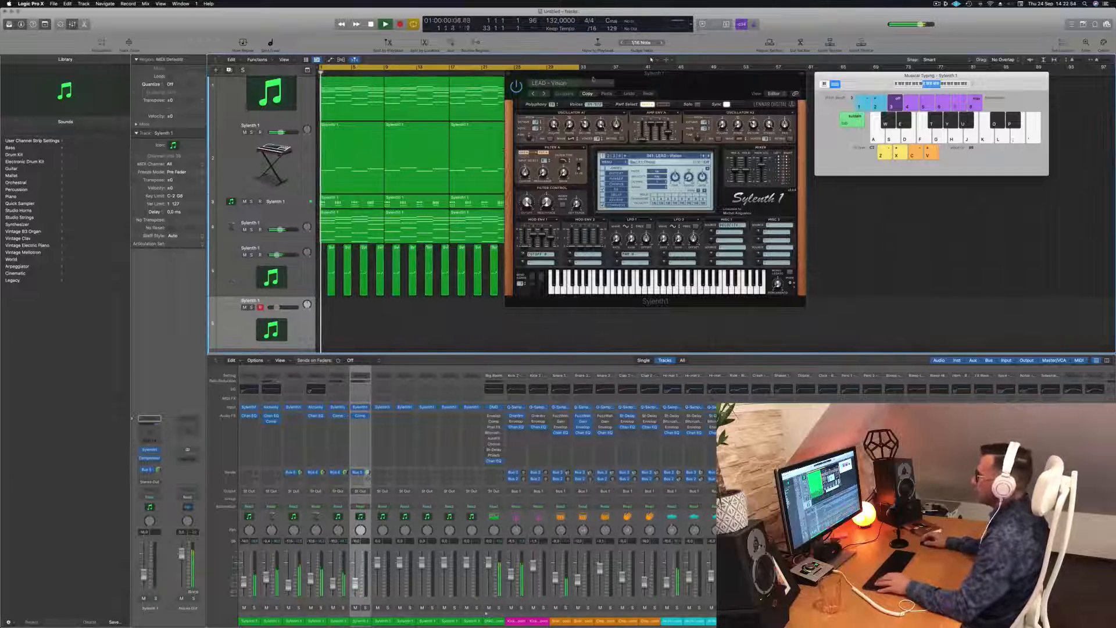
left_click_drag(598, 74, 852, 84)
left_click_drag(586, 276, 334, 310)
left_click(245, 307)
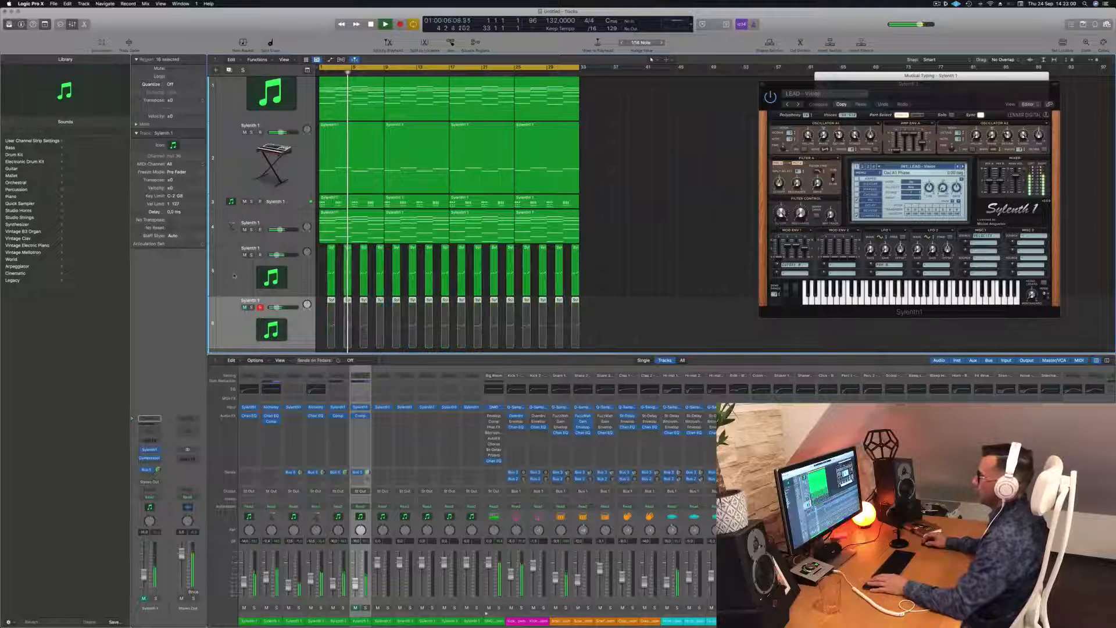
- Select track 5, open its Sylenth1 window, and restart playback from the beginning
left_click(233, 272)
key("space")
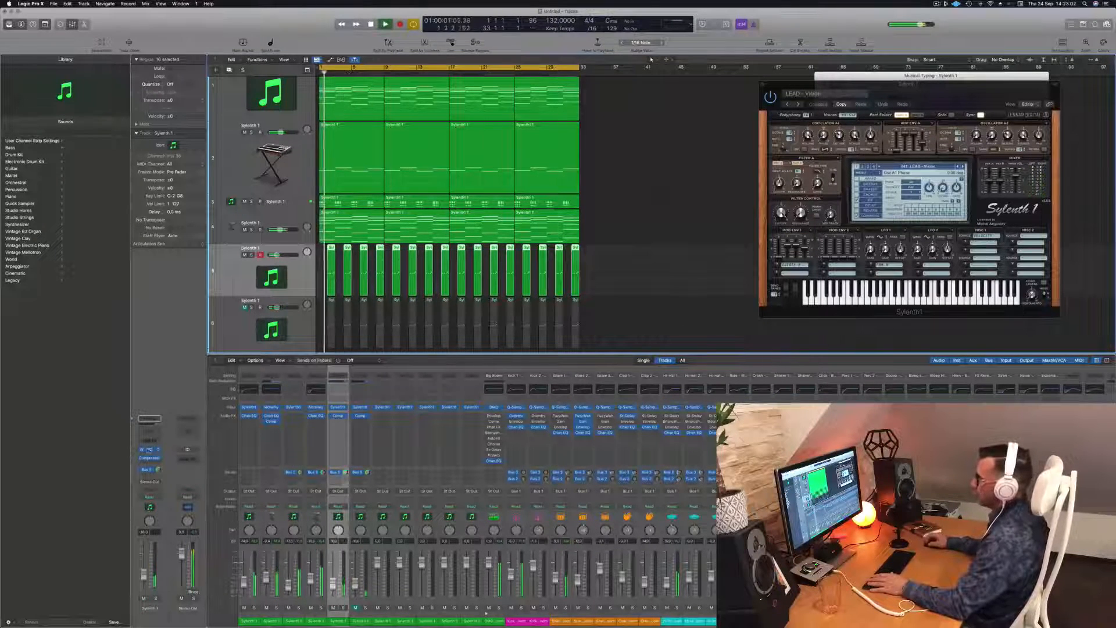
left_click(150, 450)
left_click(150, 450)
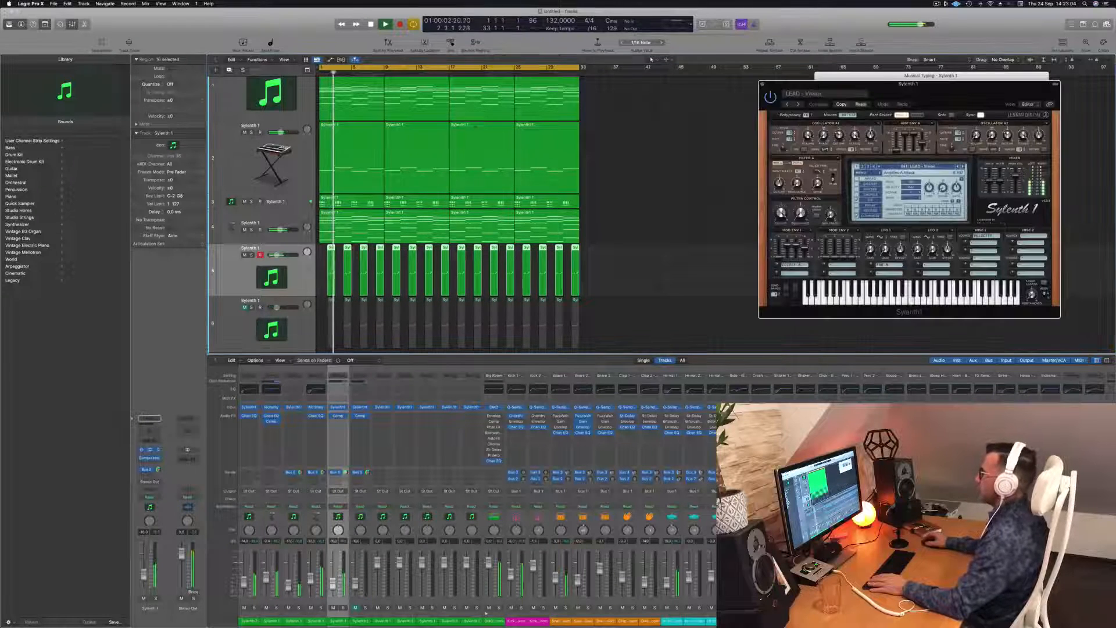
key("space")
left_click_drag(914, 97, 648, 82)
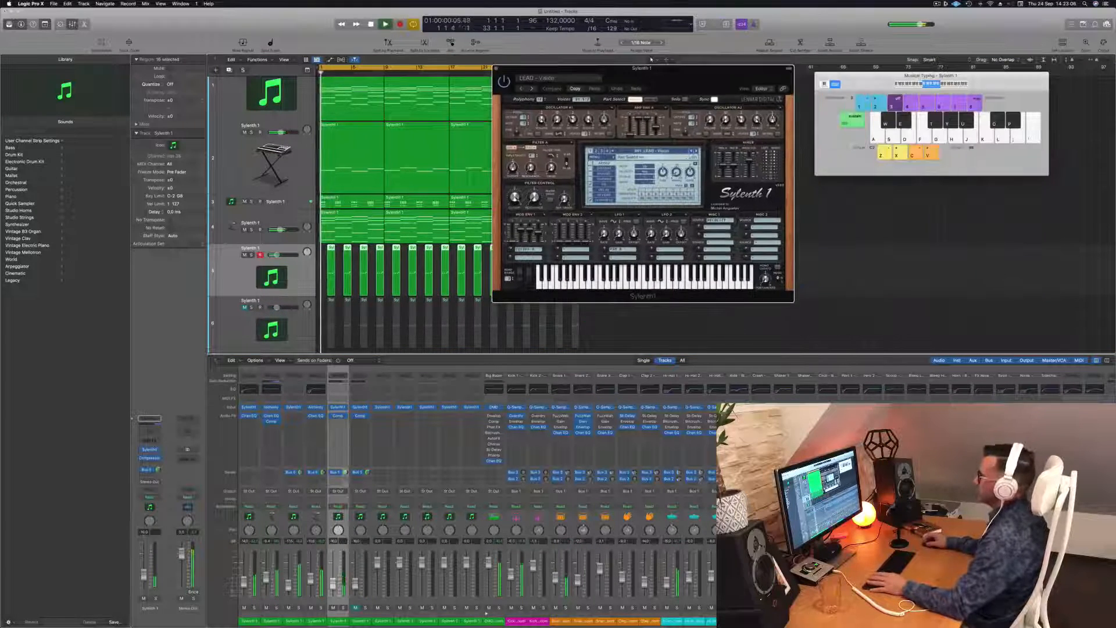
- Audition Sylenth1's LEAD presets on track 5 one by one during playback, from preset 027 through to PAD - 1999
left_click(673, 151)
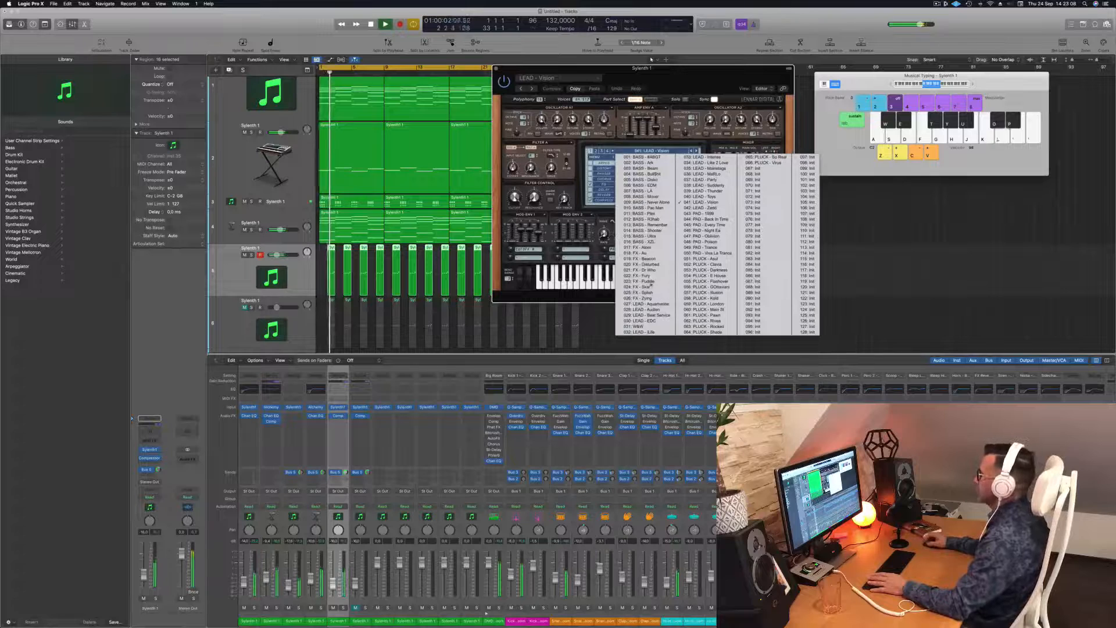
left_click(648, 304)
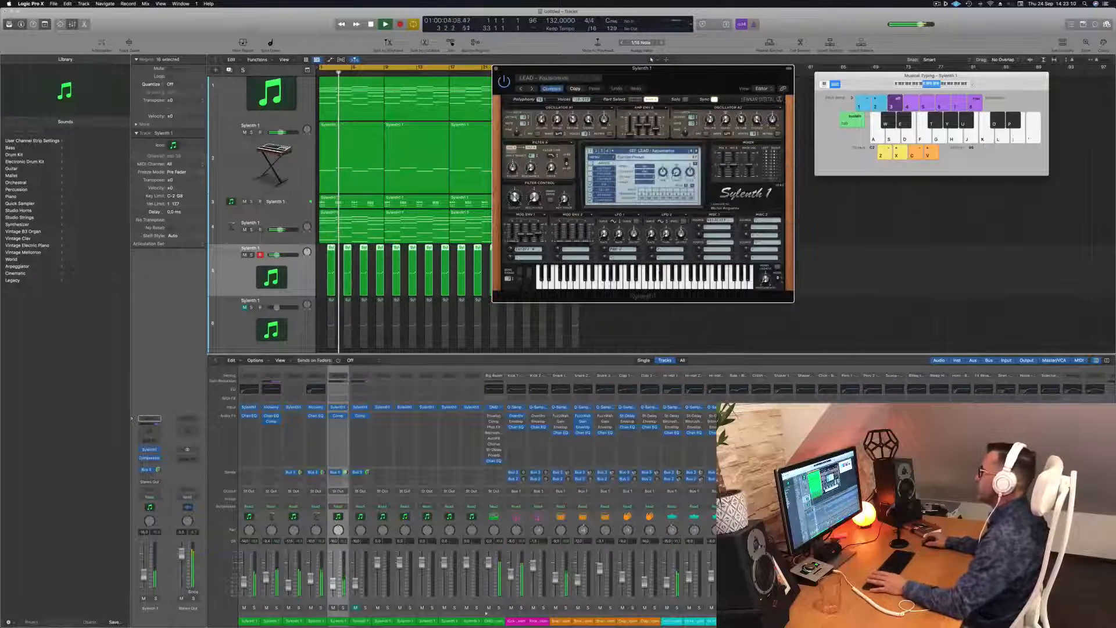
left_click_drag(697, 80, 644, 72)
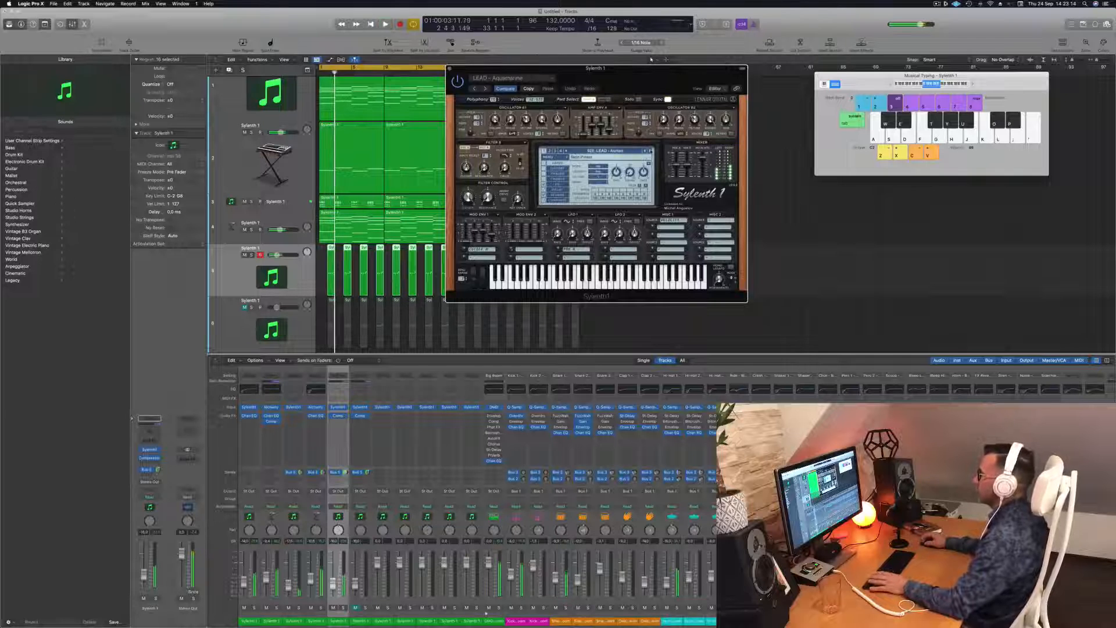
left_click(650, 151)
key("space")
key("space")
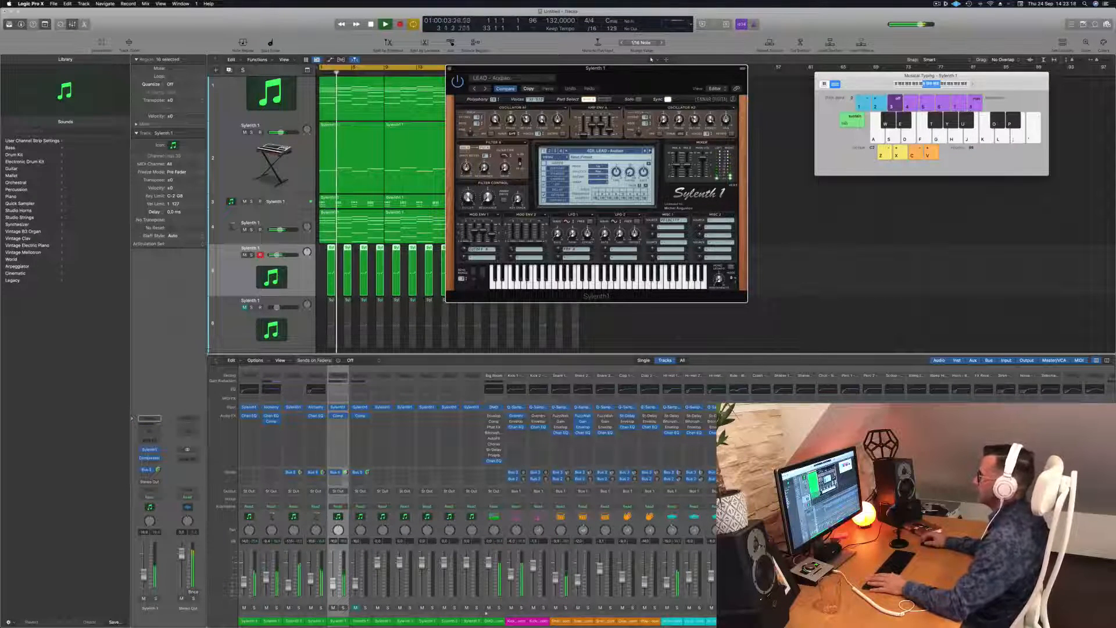
left_click(650, 152)
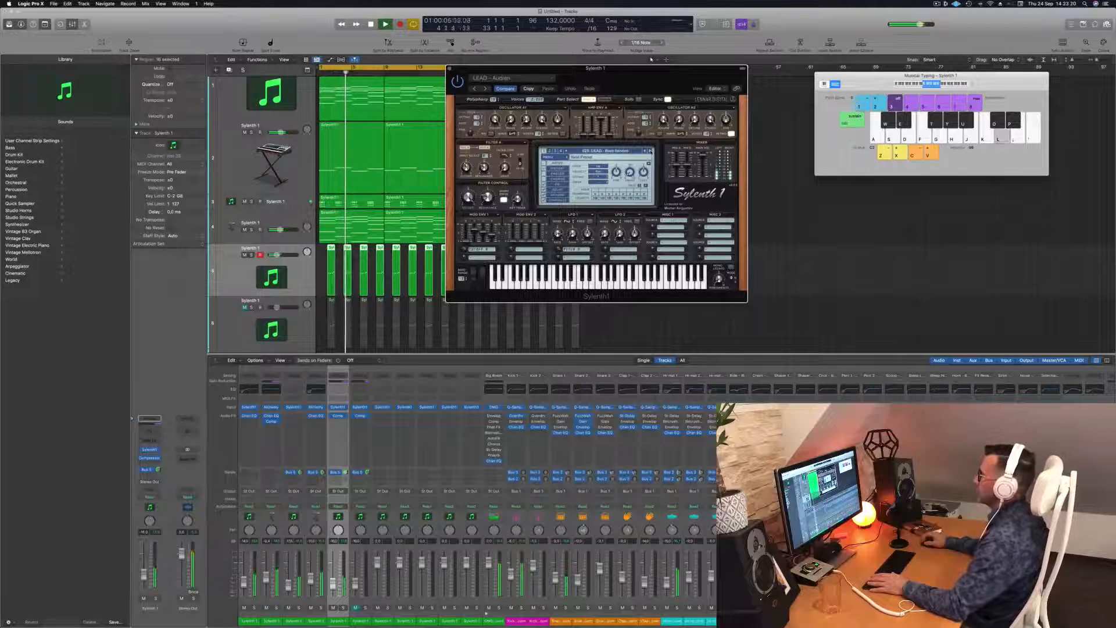
left_click(650, 151)
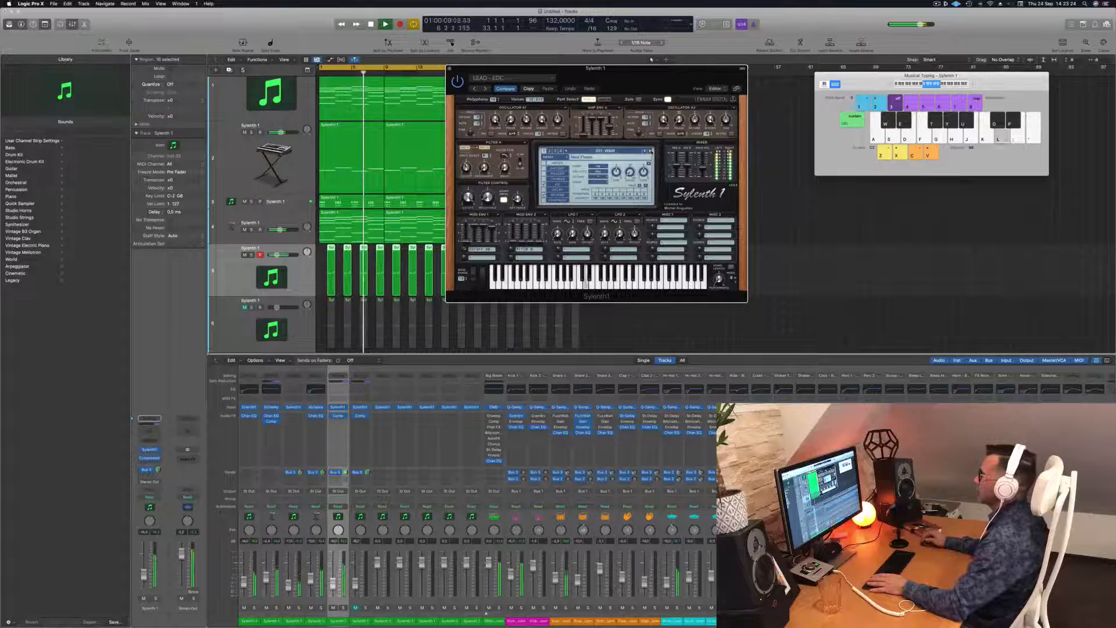
left_click(650, 151)
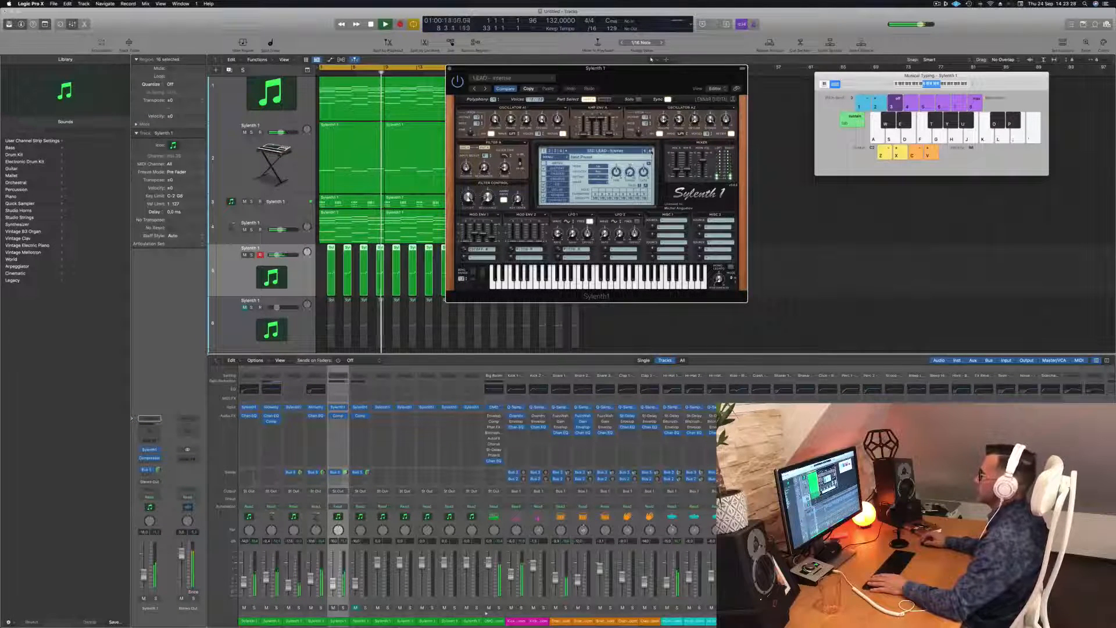
left_click(651, 152)
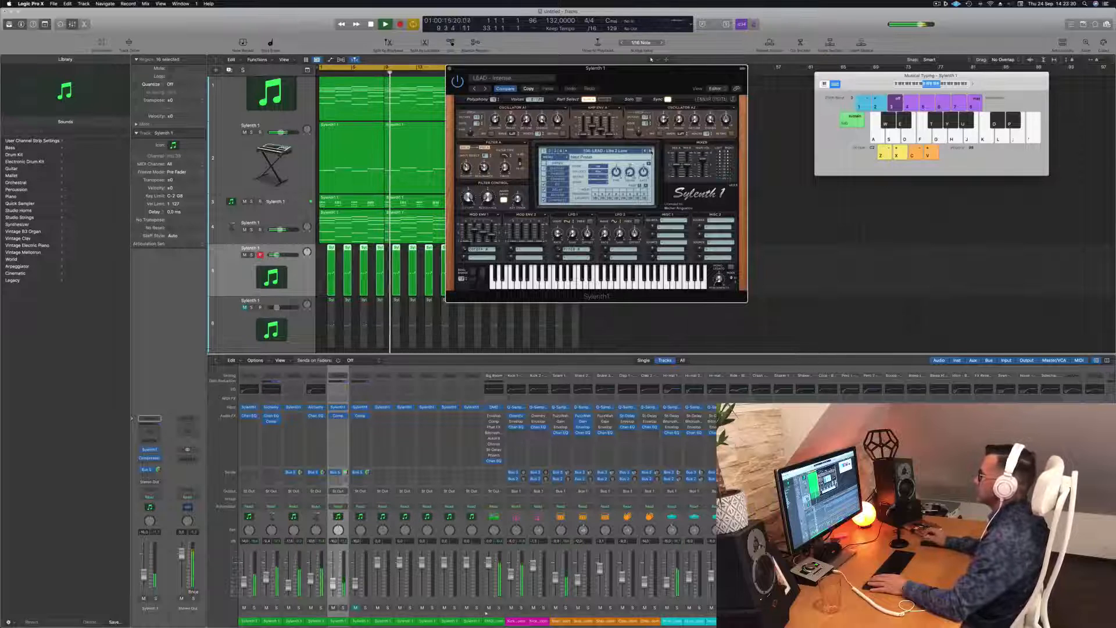
left_click(651, 152)
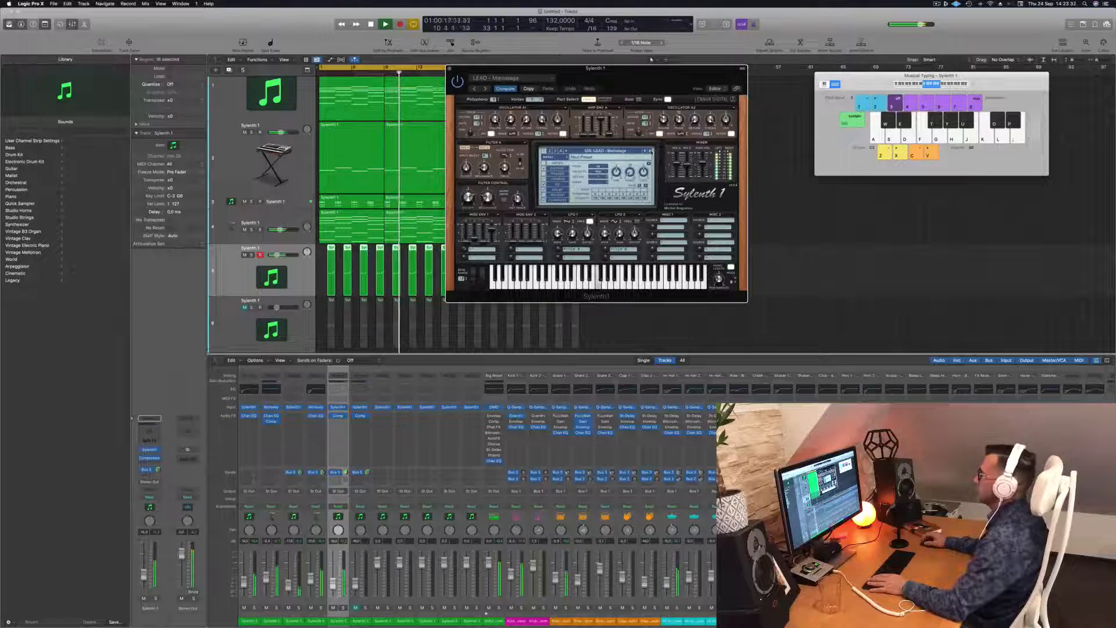
left_click(651, 152)
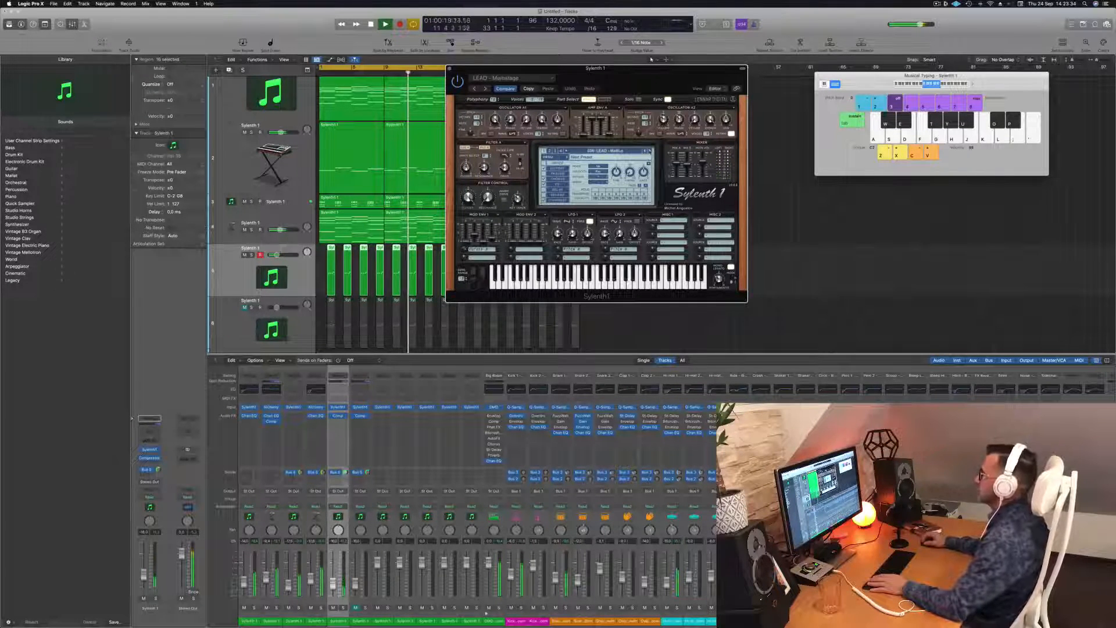
left_click(650, 152)
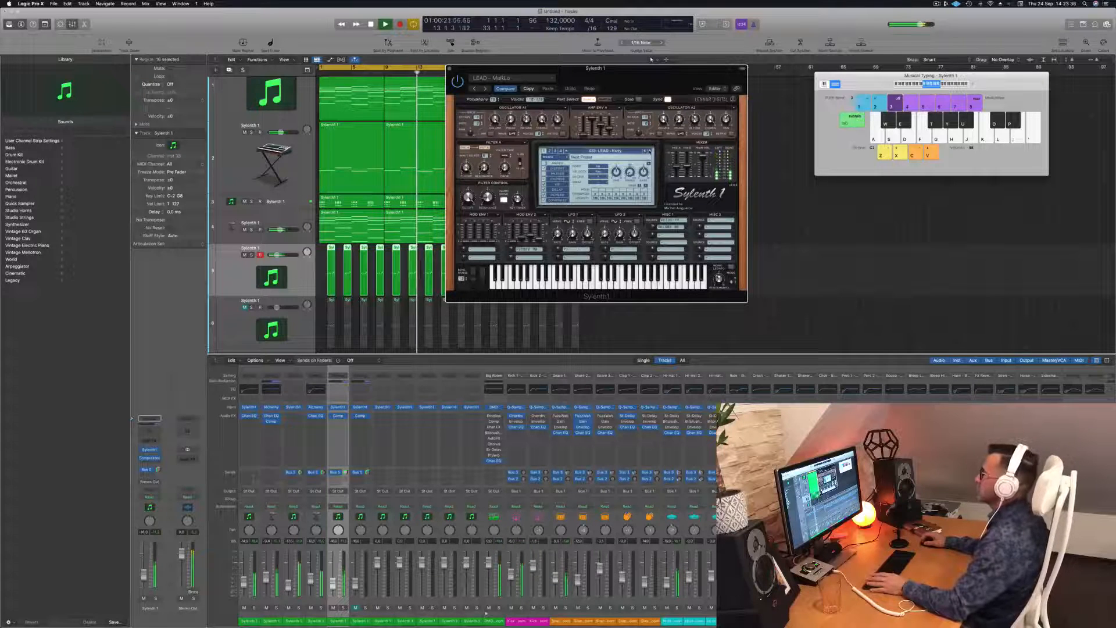
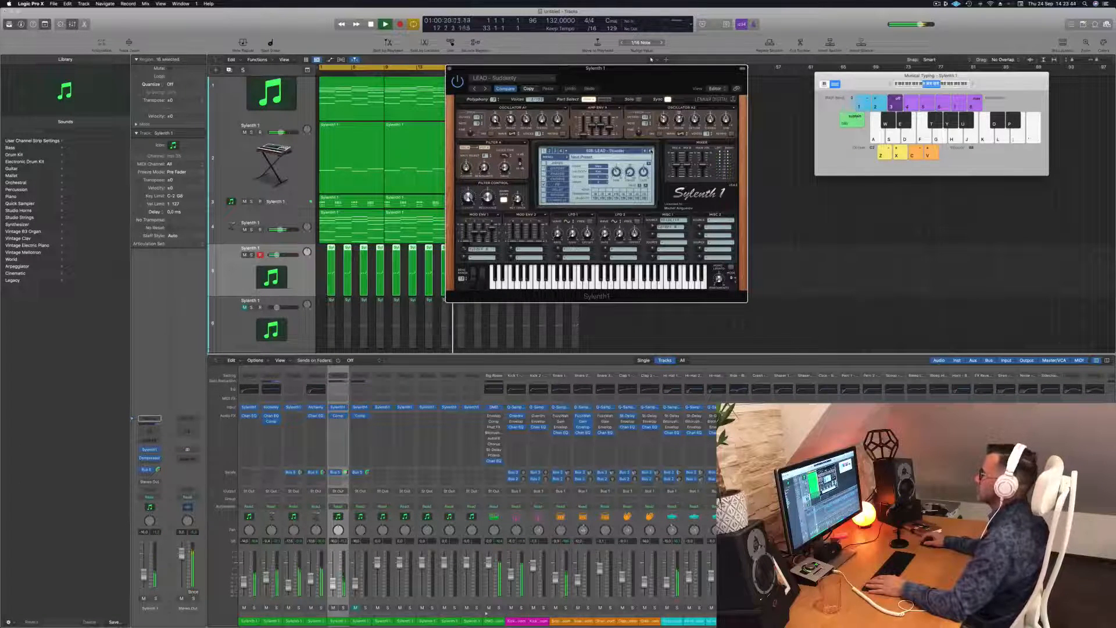
left_click(651, 151)
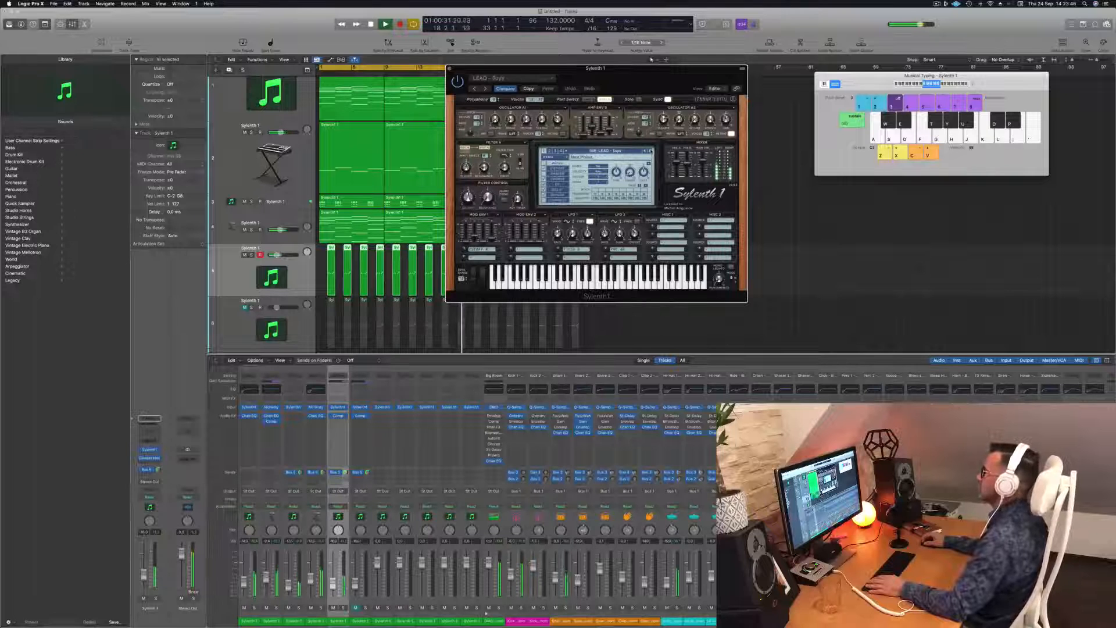
left_click(651, 151)
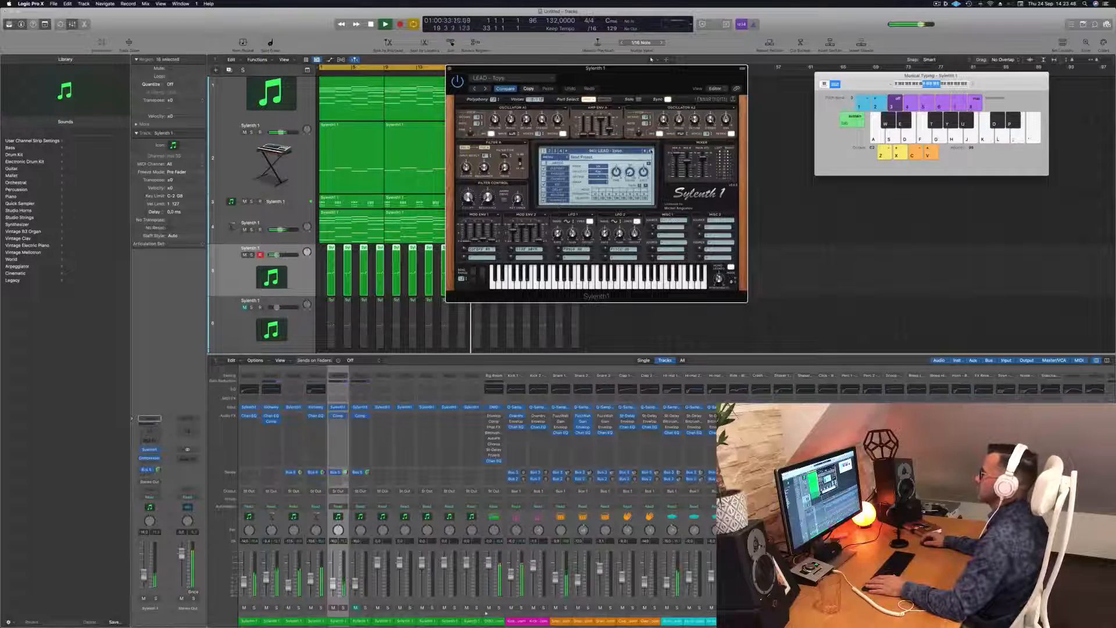
left_click(651, 152)
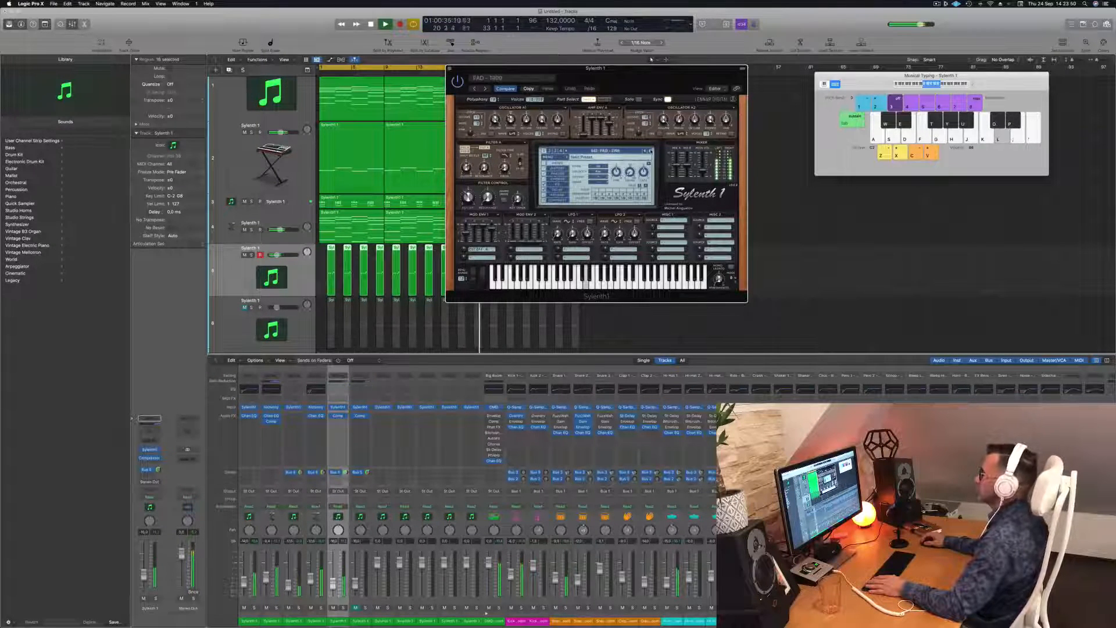
- Load the first PLUCK preset of the bank in track 5's Sylenth1
left_click(605, 150)
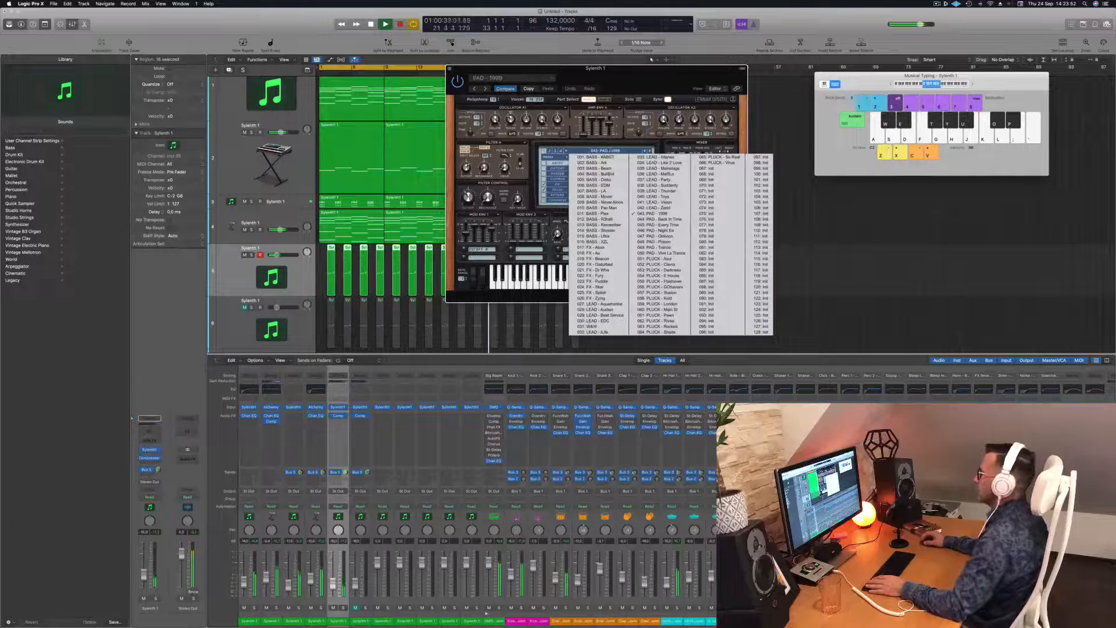
left_click(681, 260)
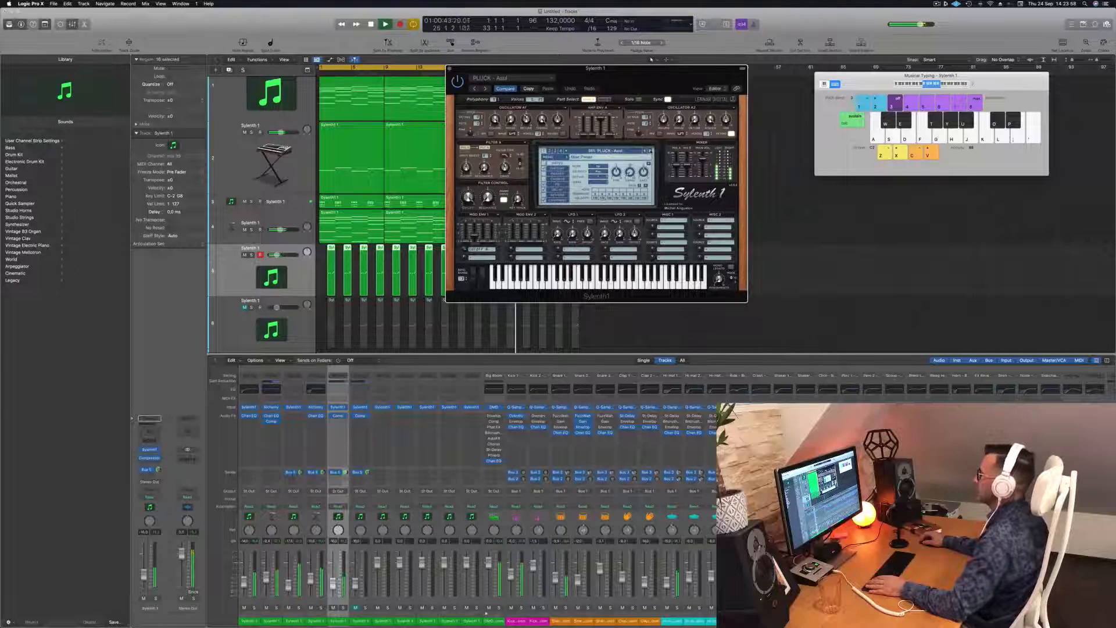
- Audition the following PLUCK presets in track 5's Sylenth1 during playback, past PLUCK - London, and close the plug-in window
left_click(650, 150)
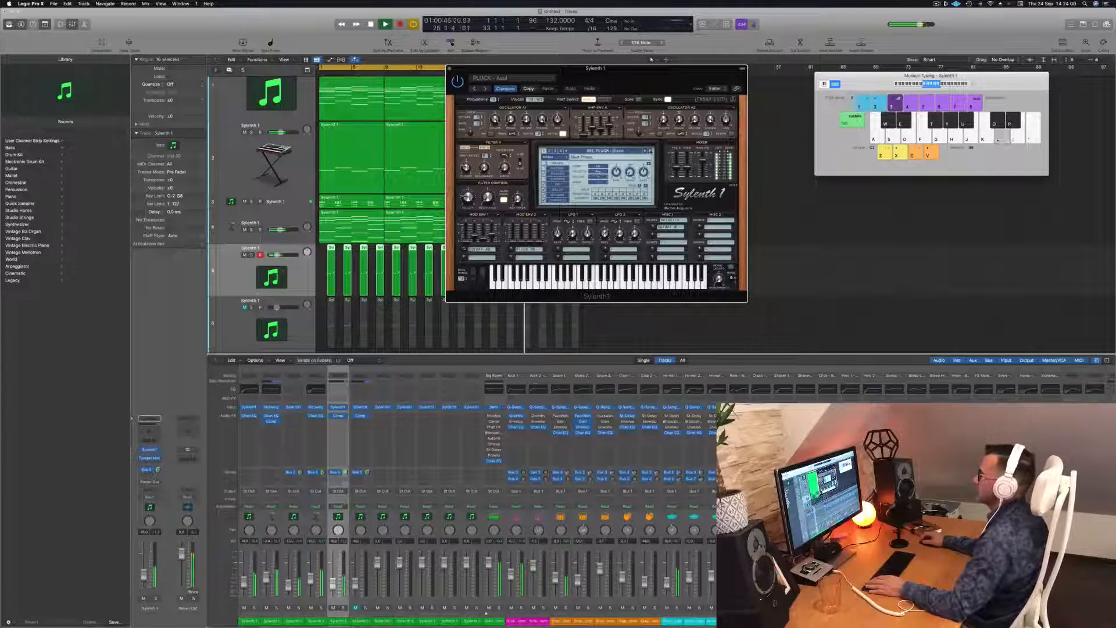
left_click(650, 151)
left_click(651, 150)
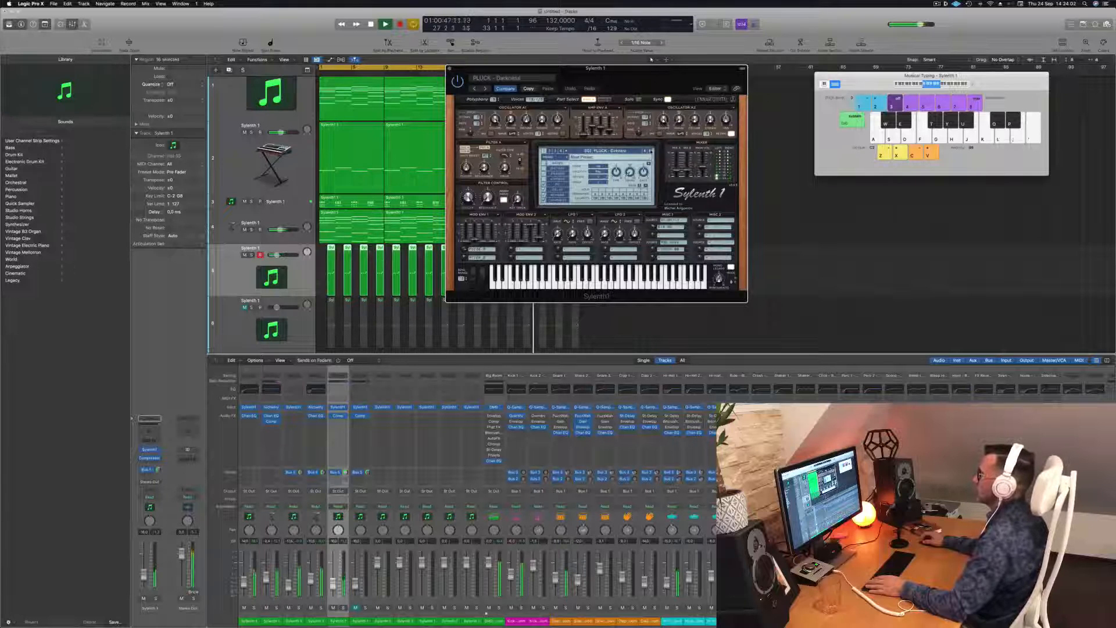
left_click(650, 150)
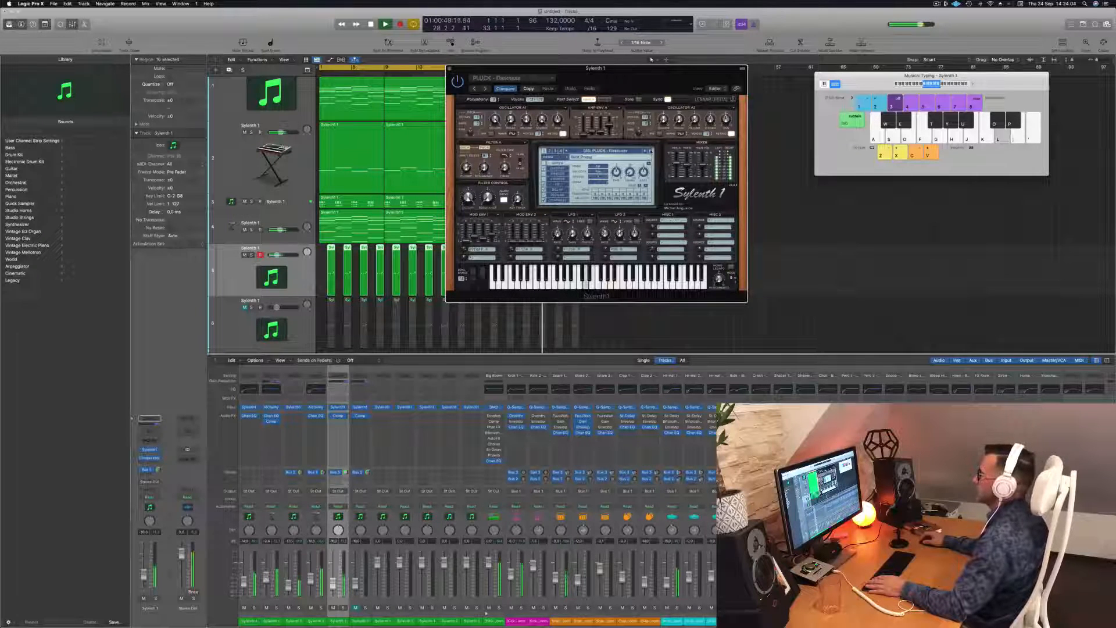
left_click(650, 150)
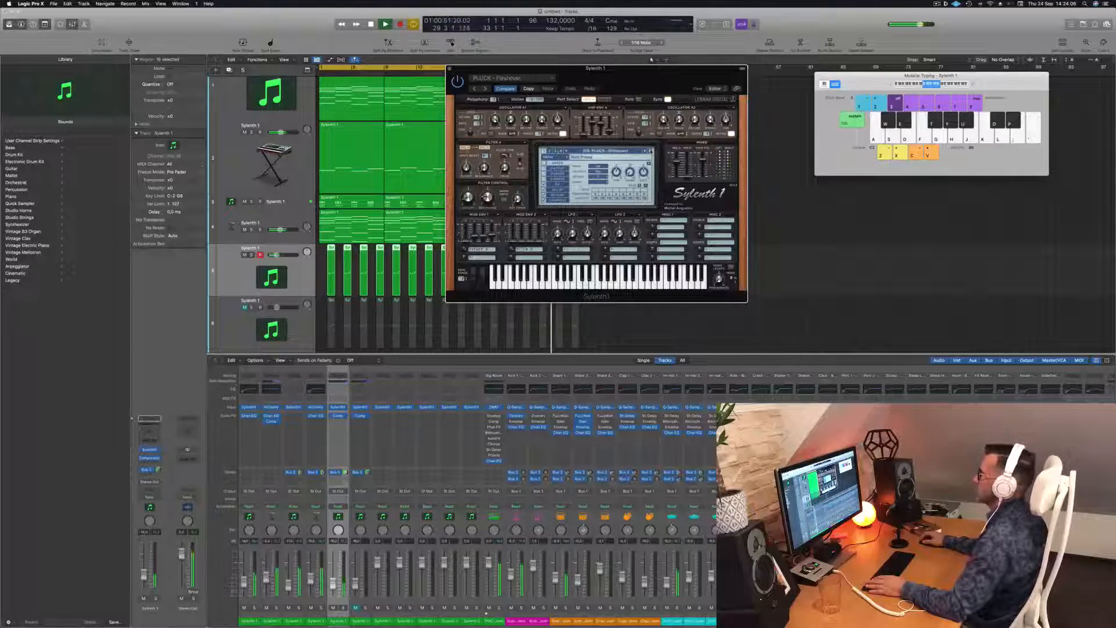
left_click(651, 150)
left_click(650, 150)
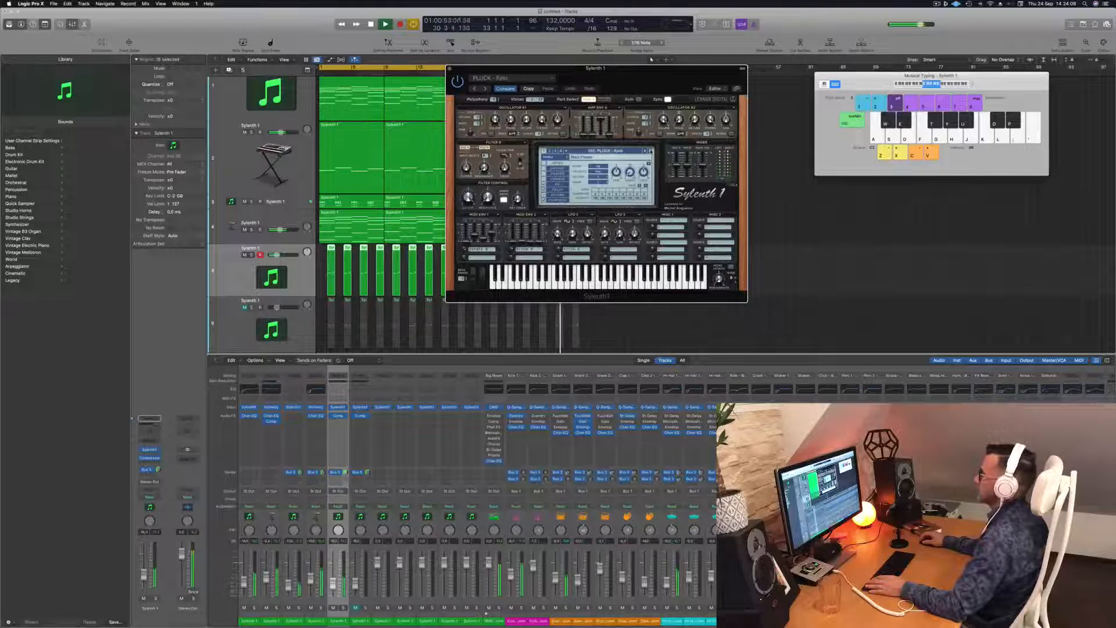
left_click(650, 151)
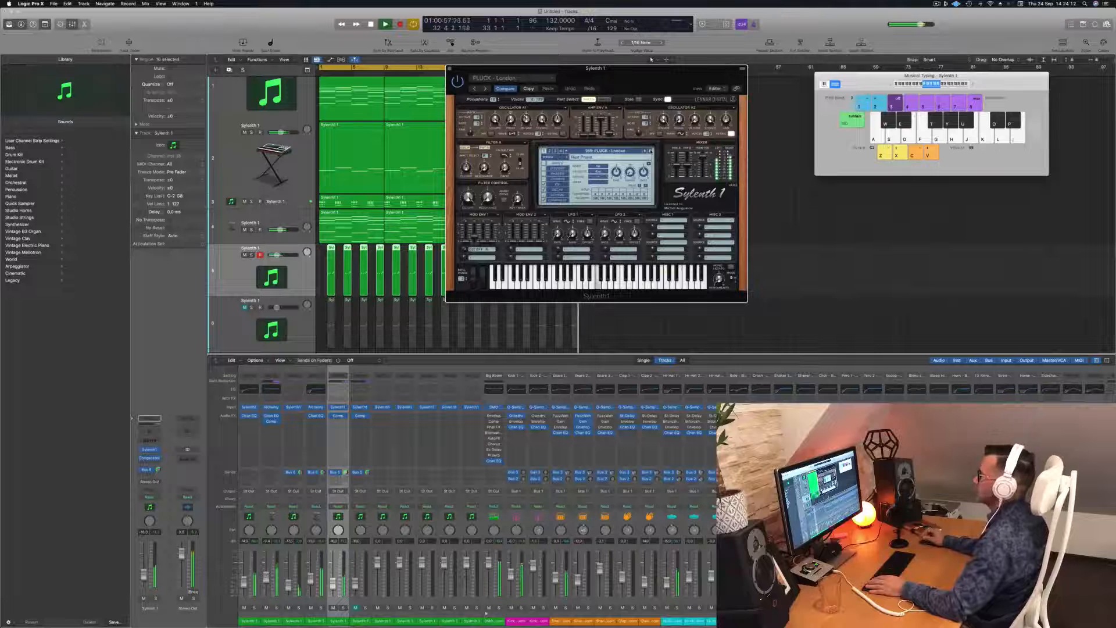
left_click(650, 151)
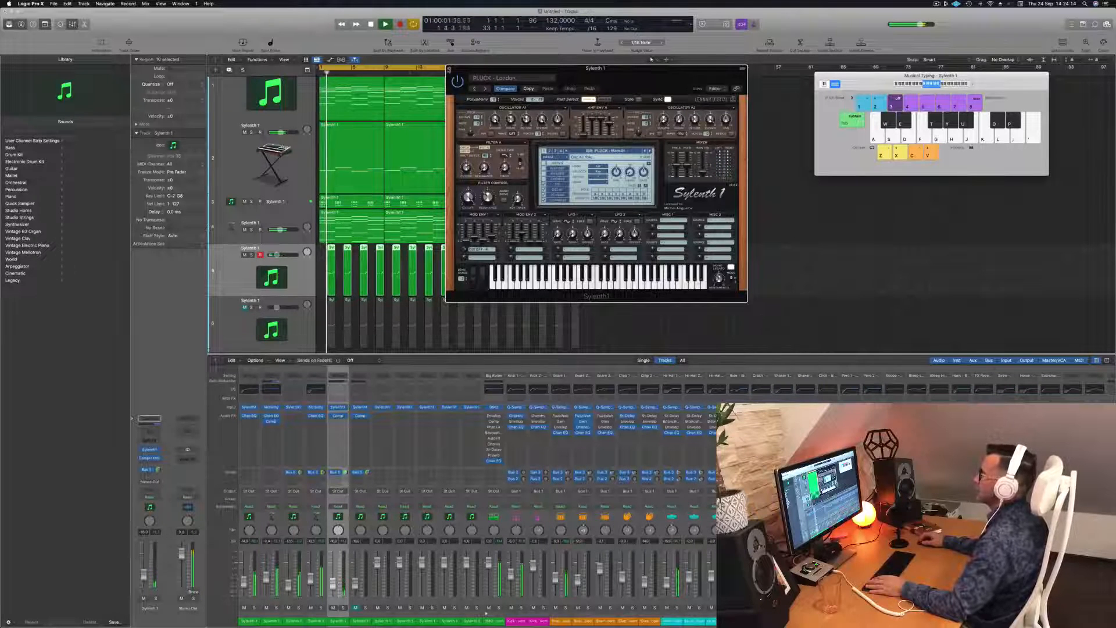
key("super+w")
key("space")
- Unmute lead tracks 5 and 6 and delete all the copied regions from track 6
left_click_drag(231, 321, 249, 260)
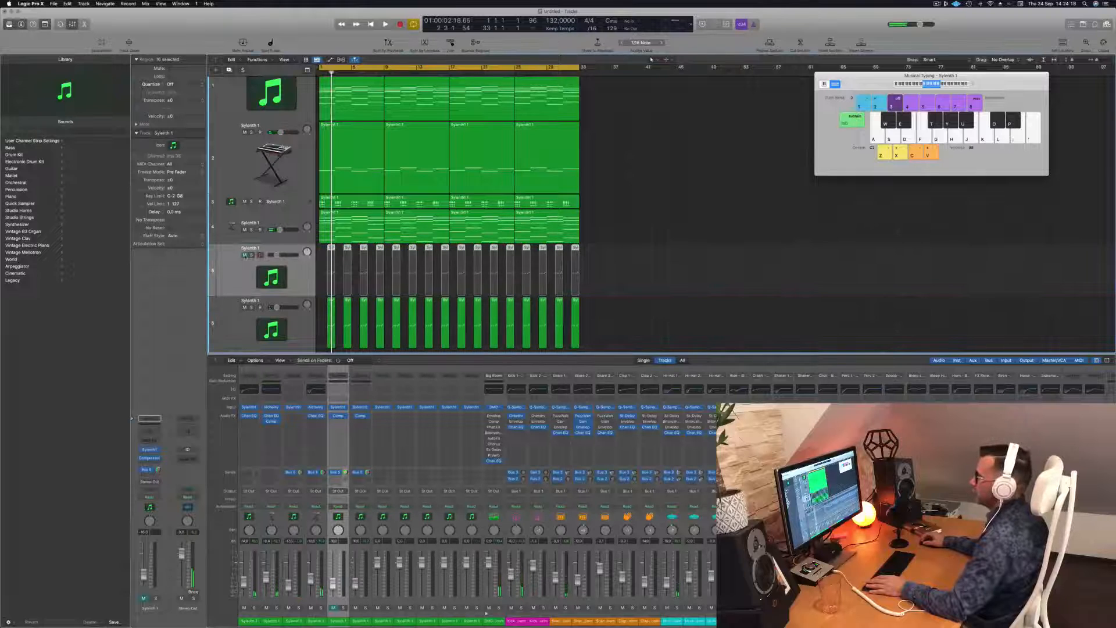
key("space")
left_click_drag(327, 317, 325, 317)
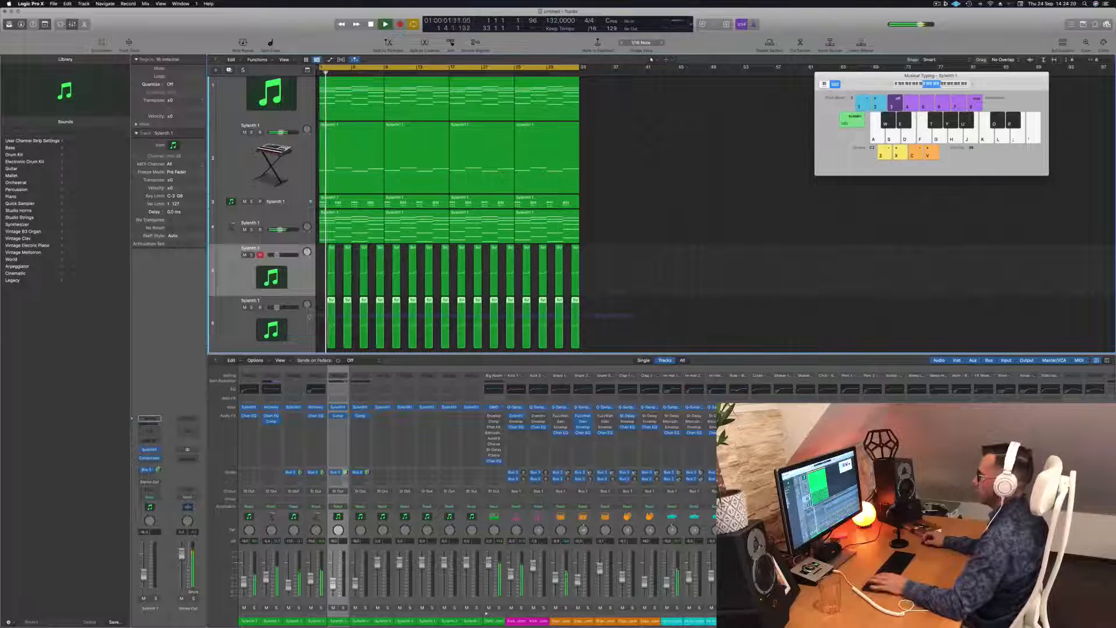
key("Delete")
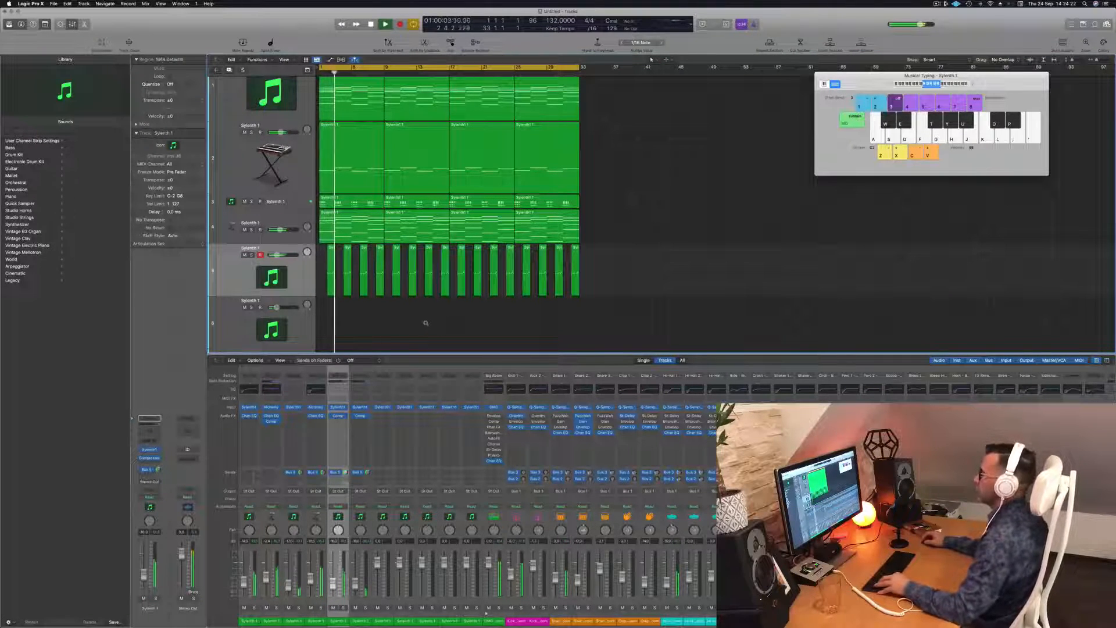
- Play the arrangement from the beginning and listen to the track 5 lead alongside the other tracks
scroll(435, 321, "right", 1)
scroll(436, 322, "left", 3)
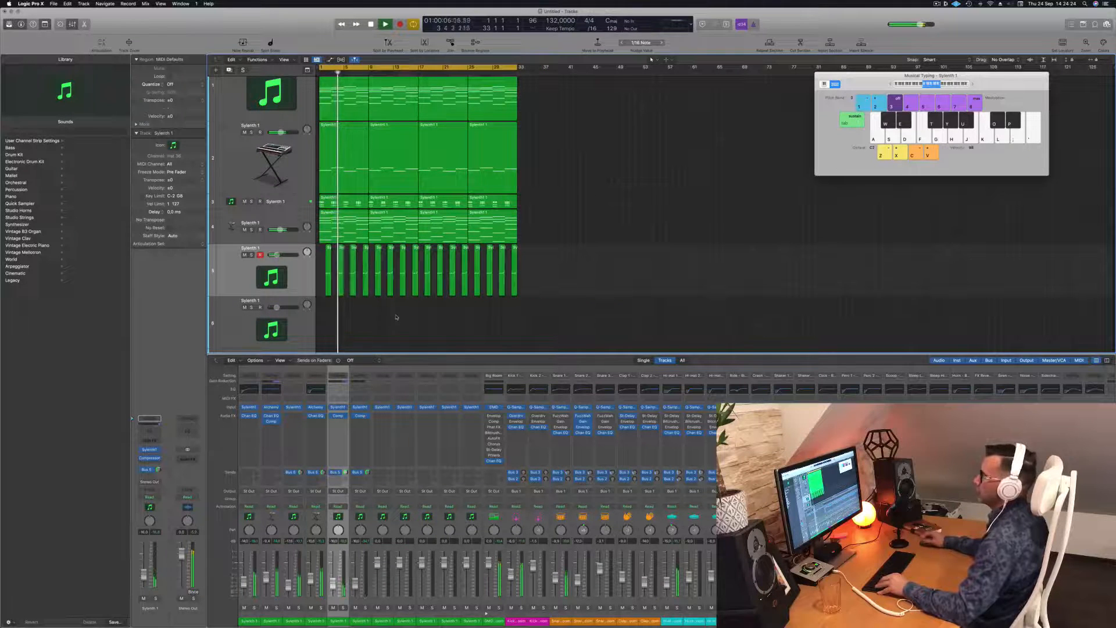
scroll(405, 322, "right", 2)
scroll(424, 322, "left", 2)
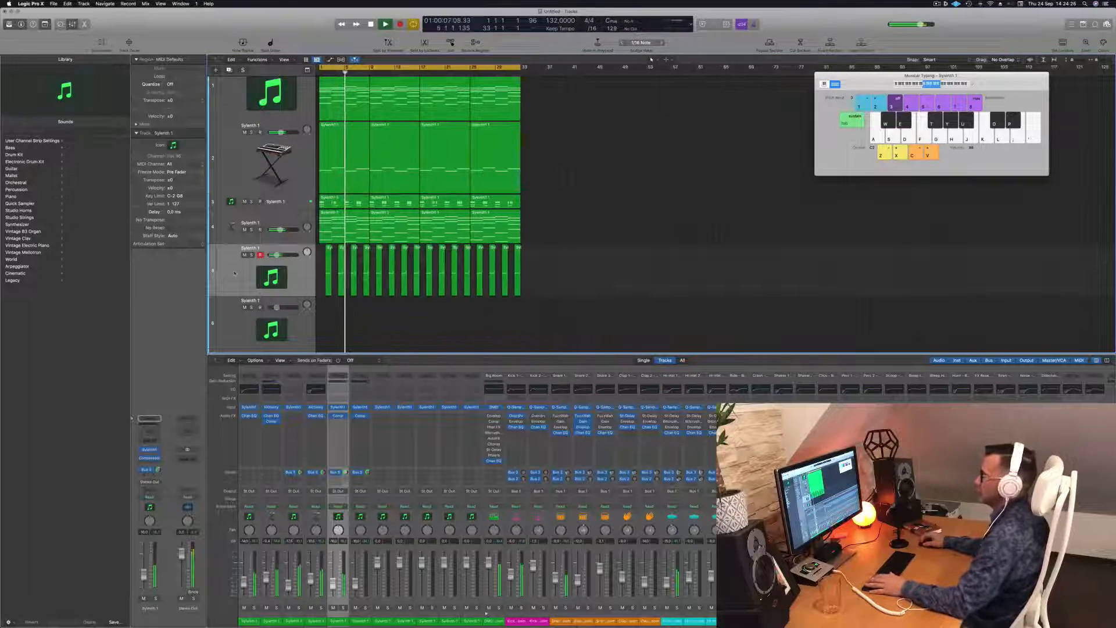
left_click(235, 273)
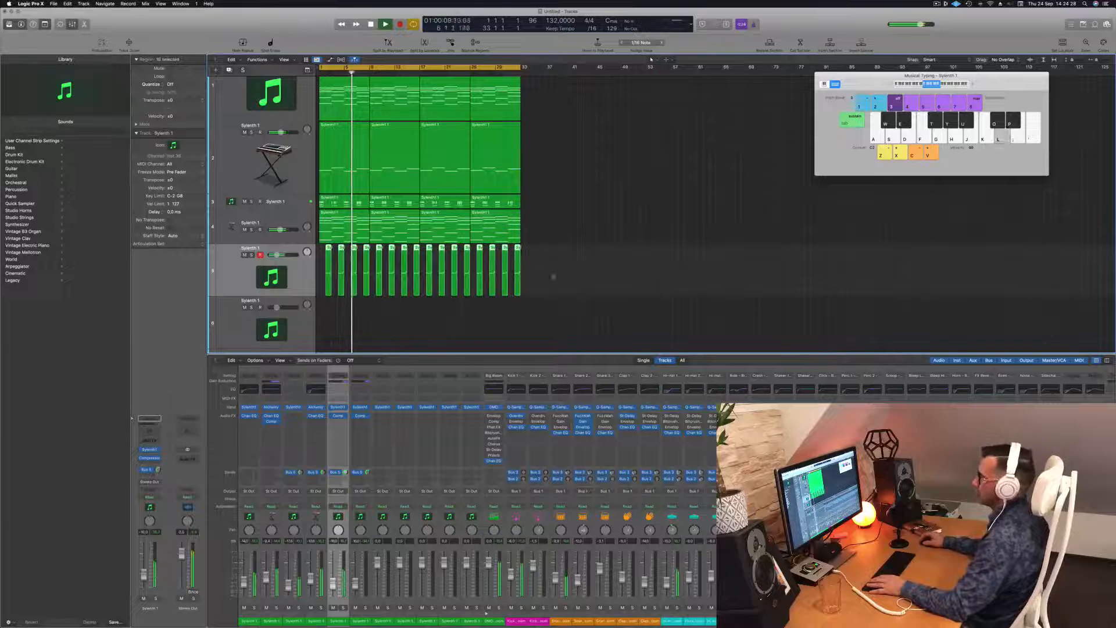
scroll(570, 209, "down", 2)
scroll(570, 209, "right", 1)
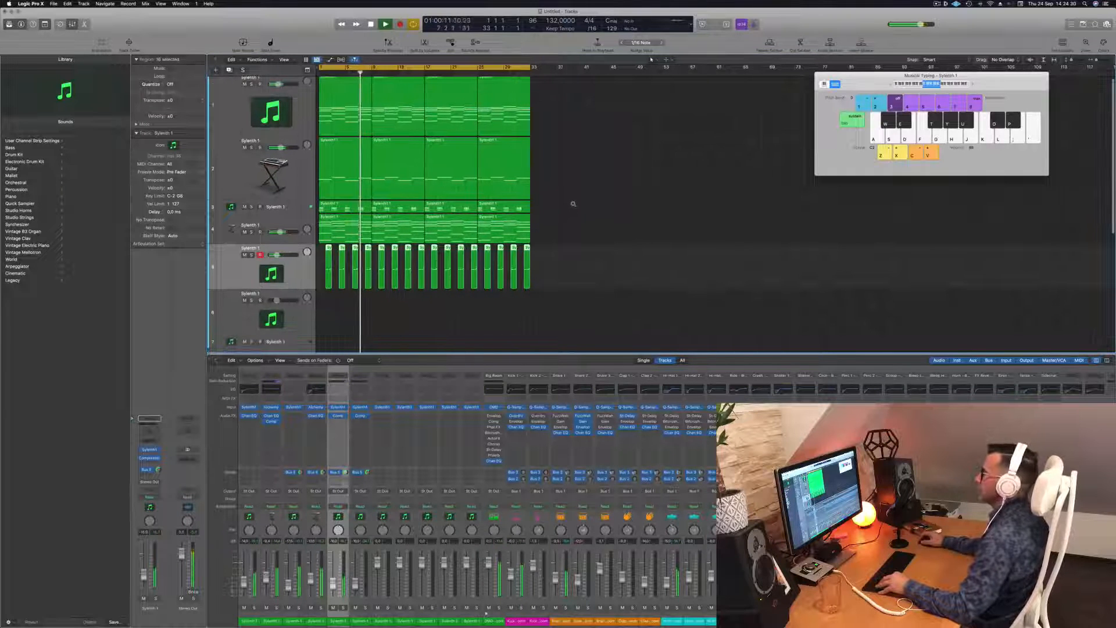
scroll(599, 250, "up", 1)
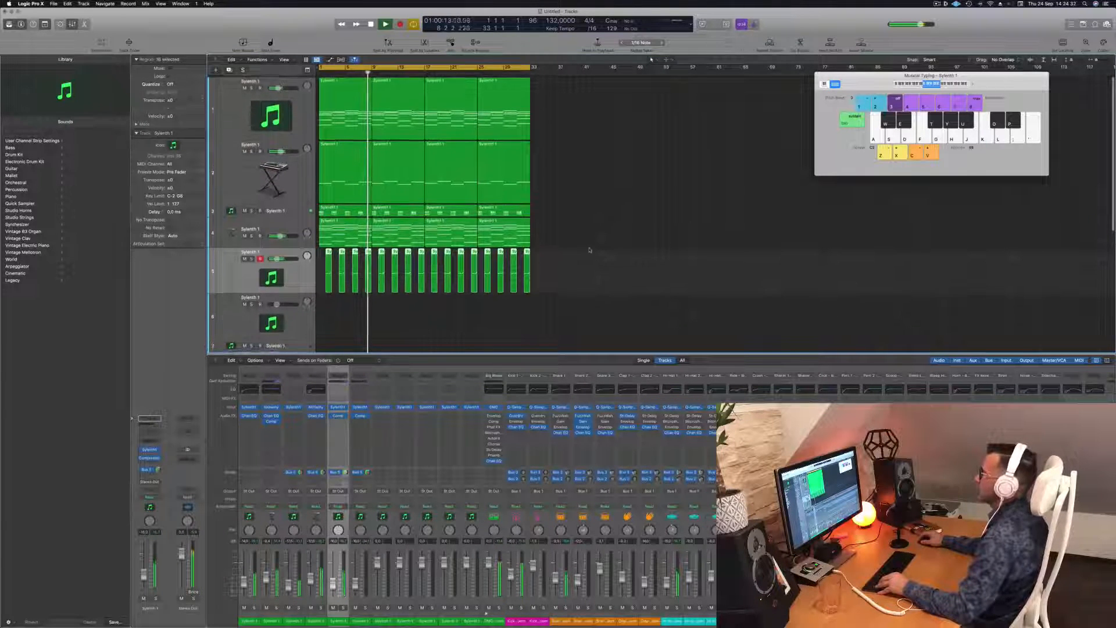
key("space")
key("space")
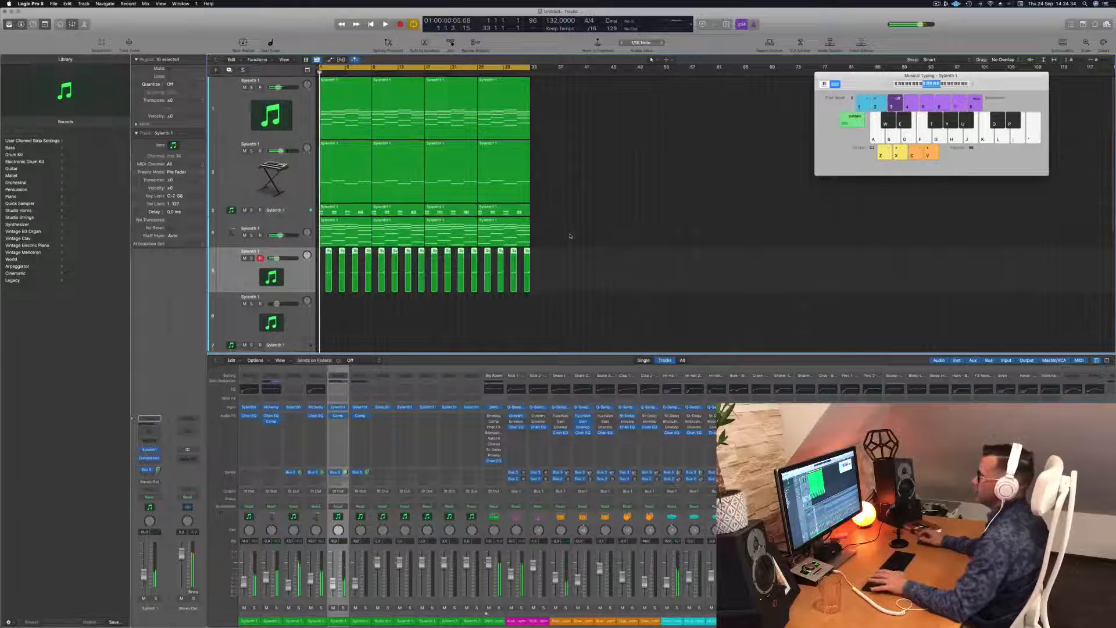
scroll(591, 238, "right", 1)
scroll(593, 239, "left", 1)
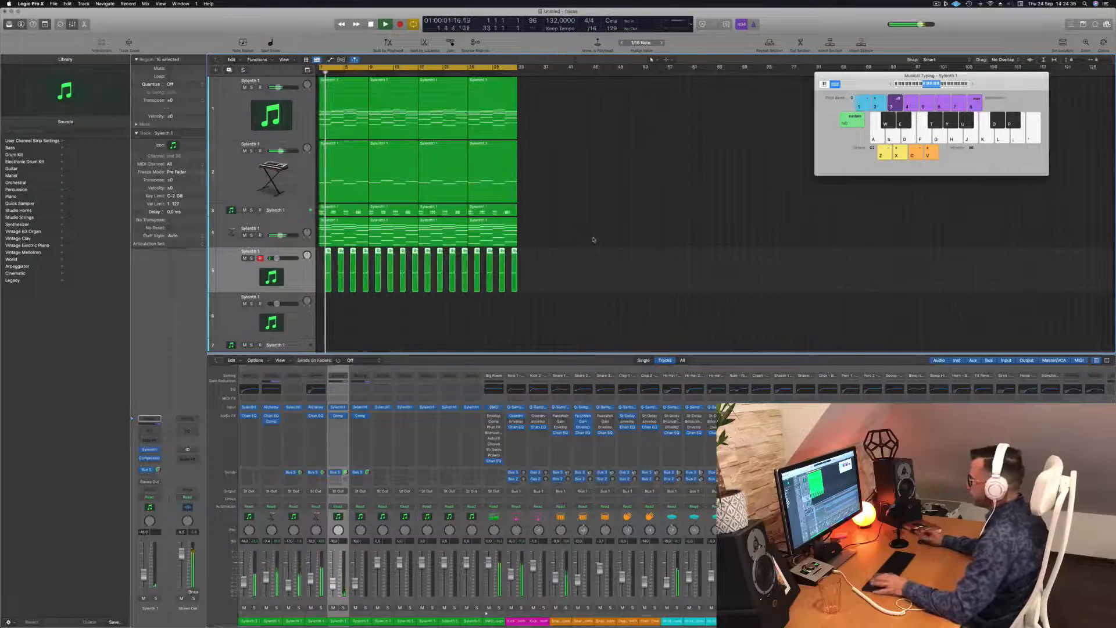
scroll(591, 238, "right", 1)
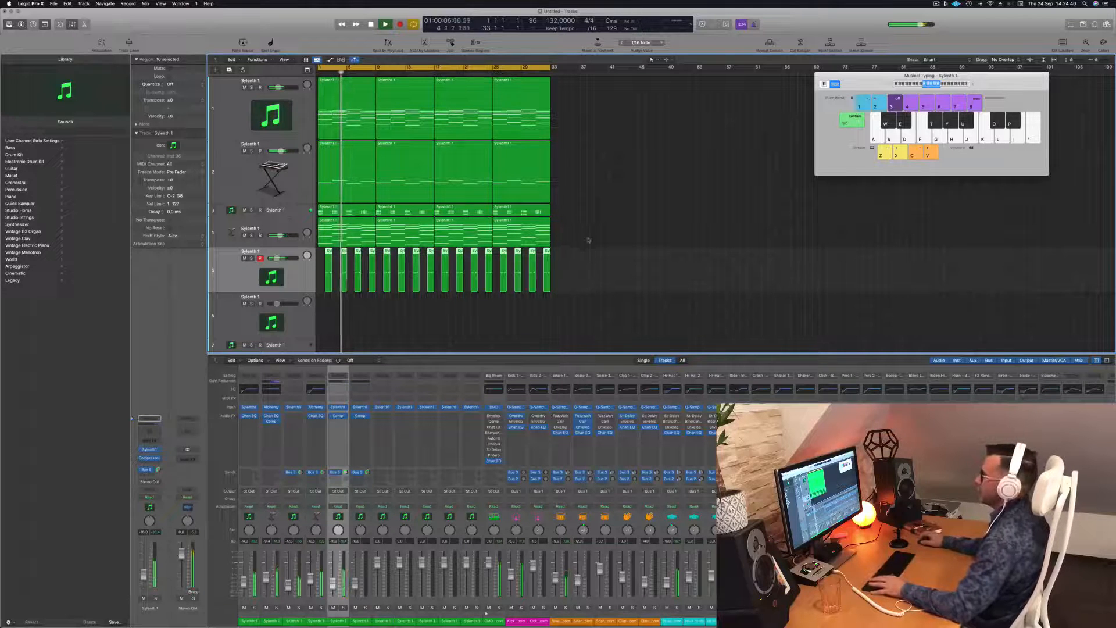
left_click(599, 215)
scroll(598, 220, "down", 3)
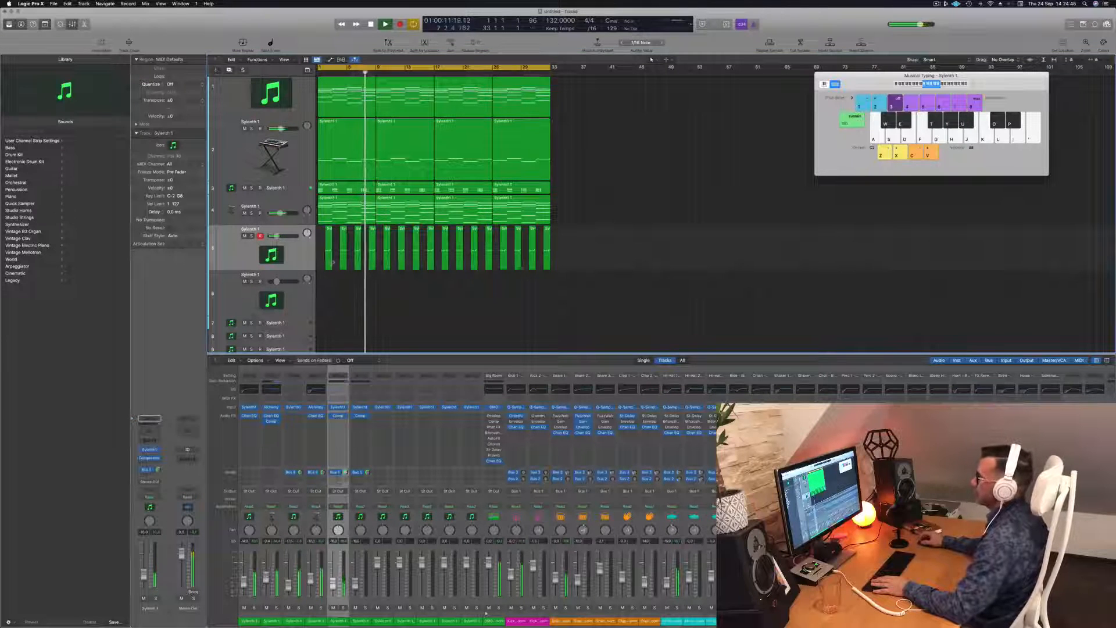
- Open the Sylenth1 window on track 3 to check its sound during playback, and close it
left_click(291, 189)
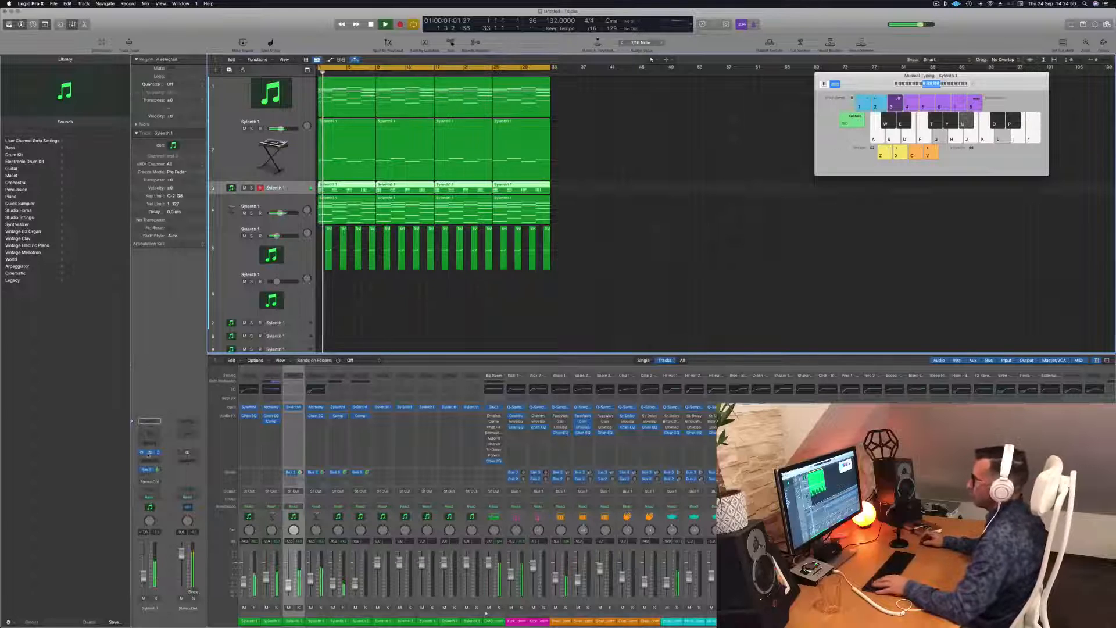
left_click(149, 452)
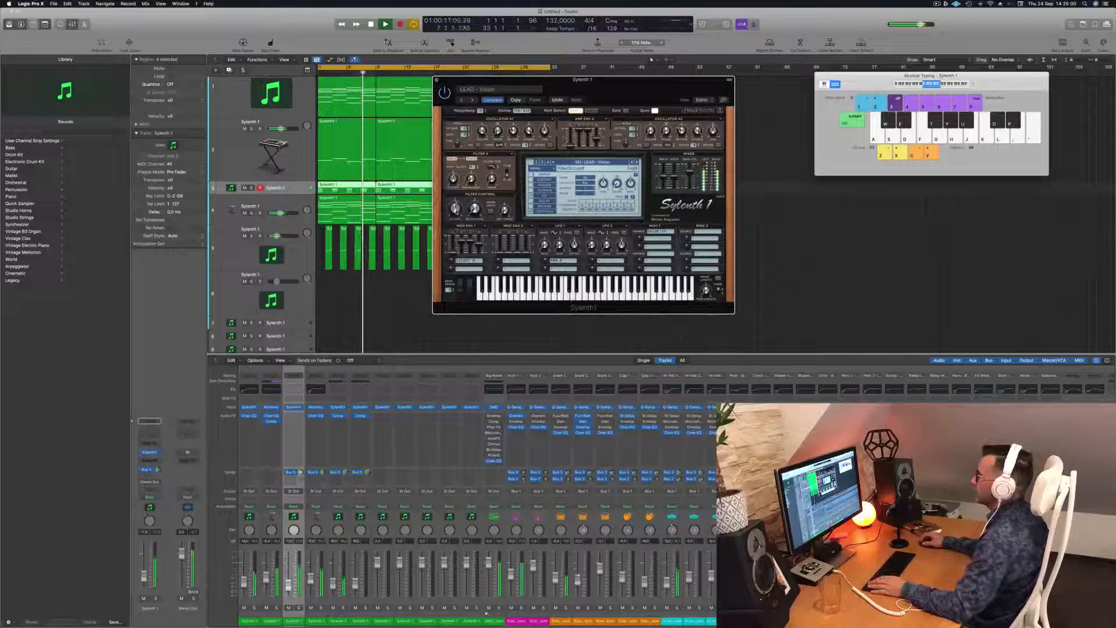
left_click_drag(474, 77, 384, 77)
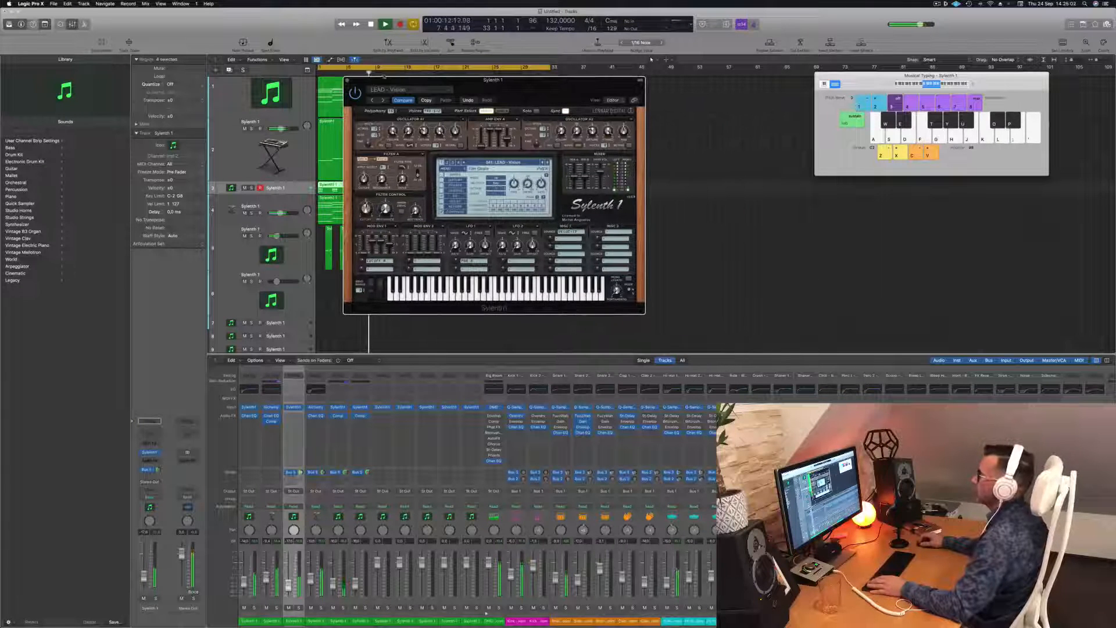
left_click(347, 81)
key("space")
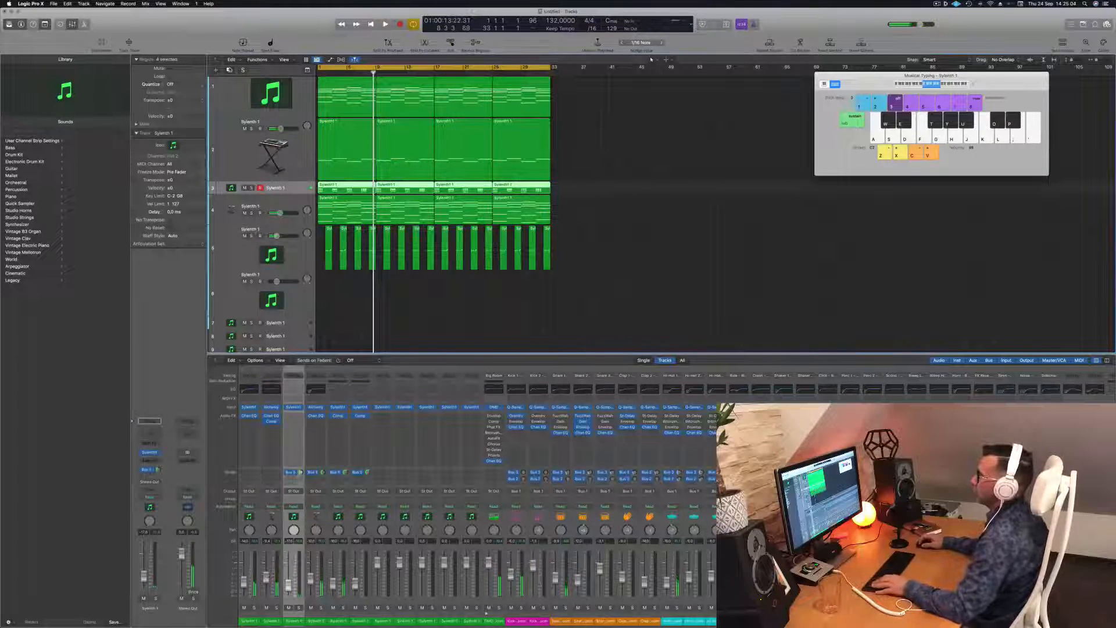
- Duplicate track 3 with its settings and copy the first chord region from track 1 onto the new track 4
key("super+d")
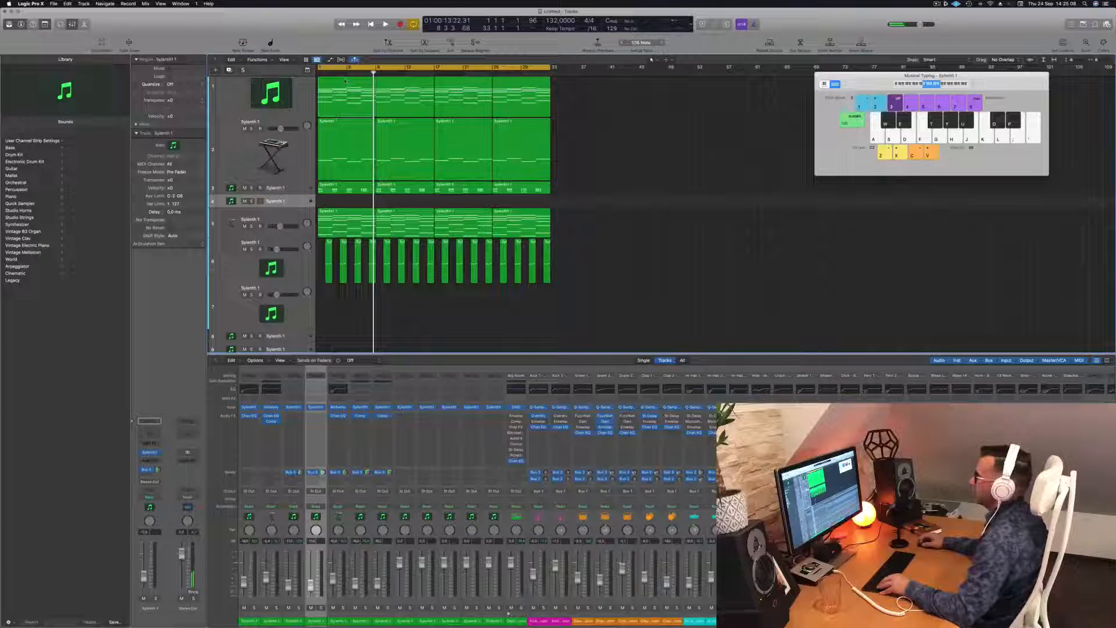
left_click_drag(345, 81, 346, 201)
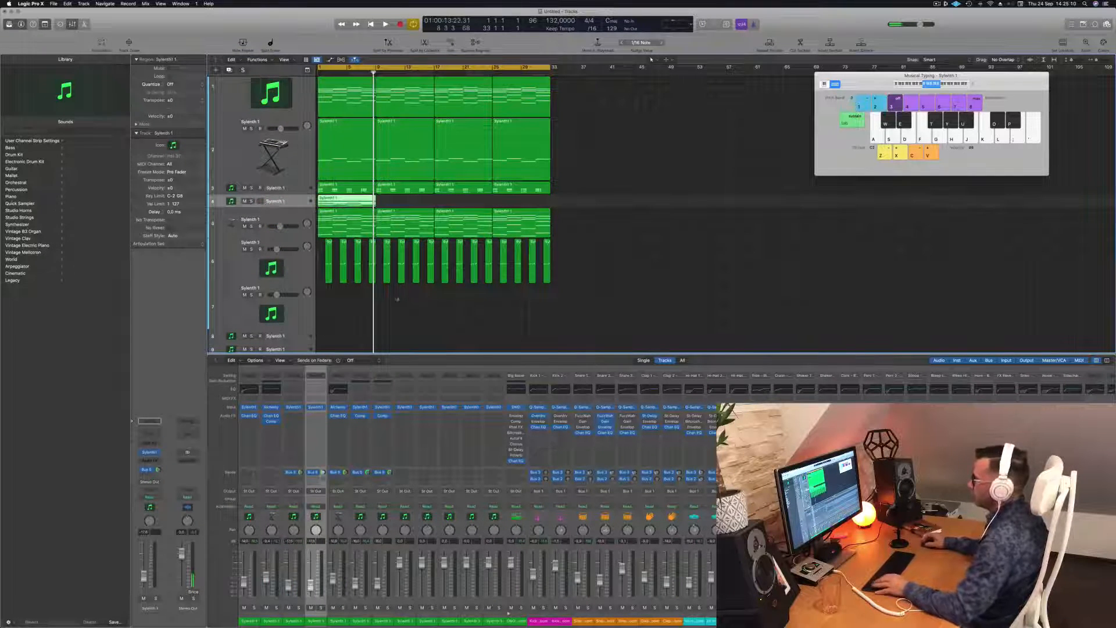
- Open track 4's region in the Piano Roll and delete all chord notes except the lowest note of each chord
double_click(355, 199)
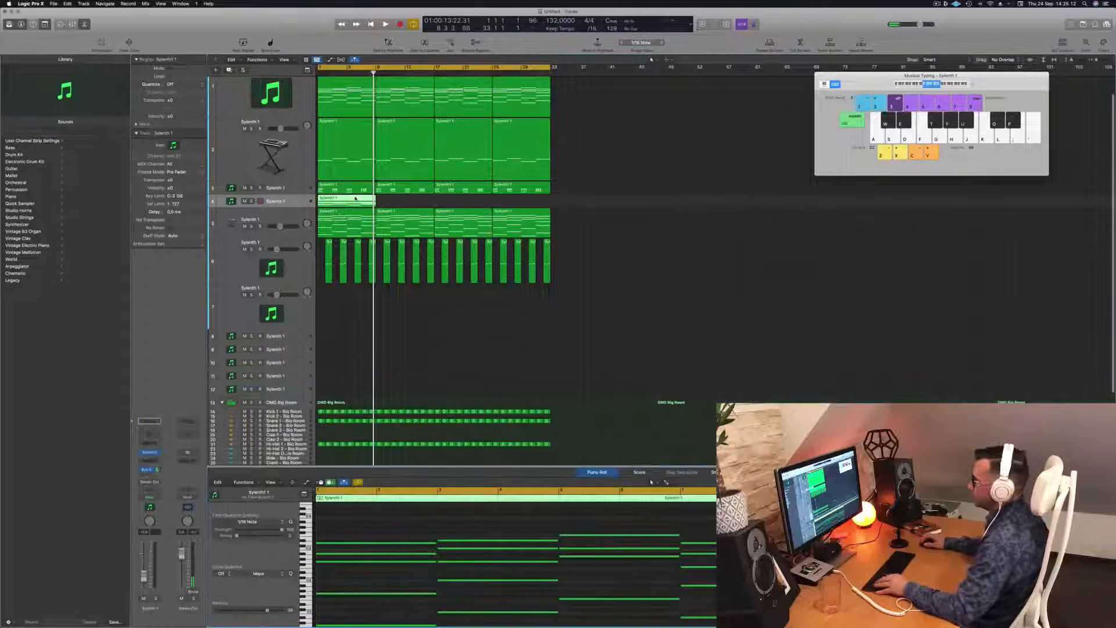
scroll(486, 582, "left", 2)
scroll(417, 548, "down", 3)
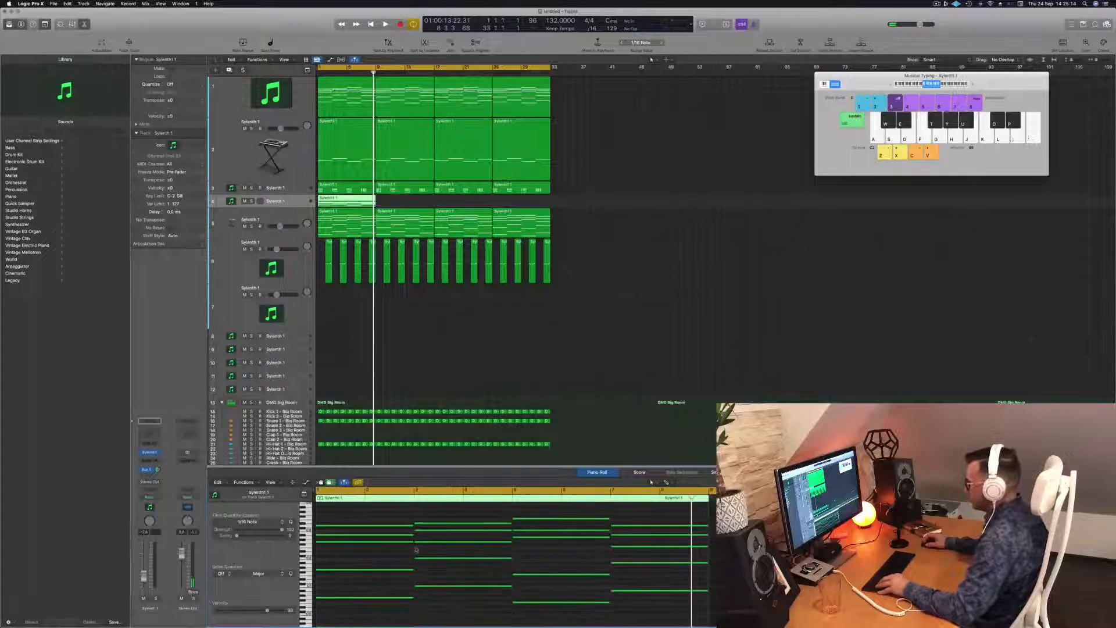
left_click_drag(385, 520, 665, 588)
key("Delete")
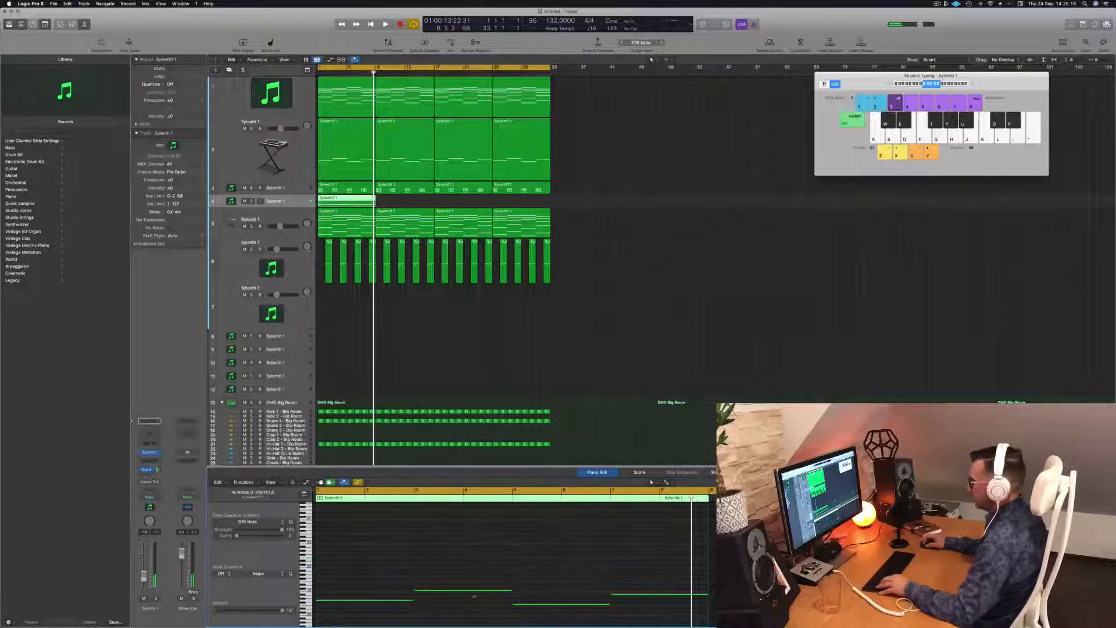
- Shorten the four remaining root notes to short hits at their chord starts and play the region from the beginning
scroll(474, 596, "down", 2)
left_click_drag(708, 558, 621, 565)
key("Return")
key("space")
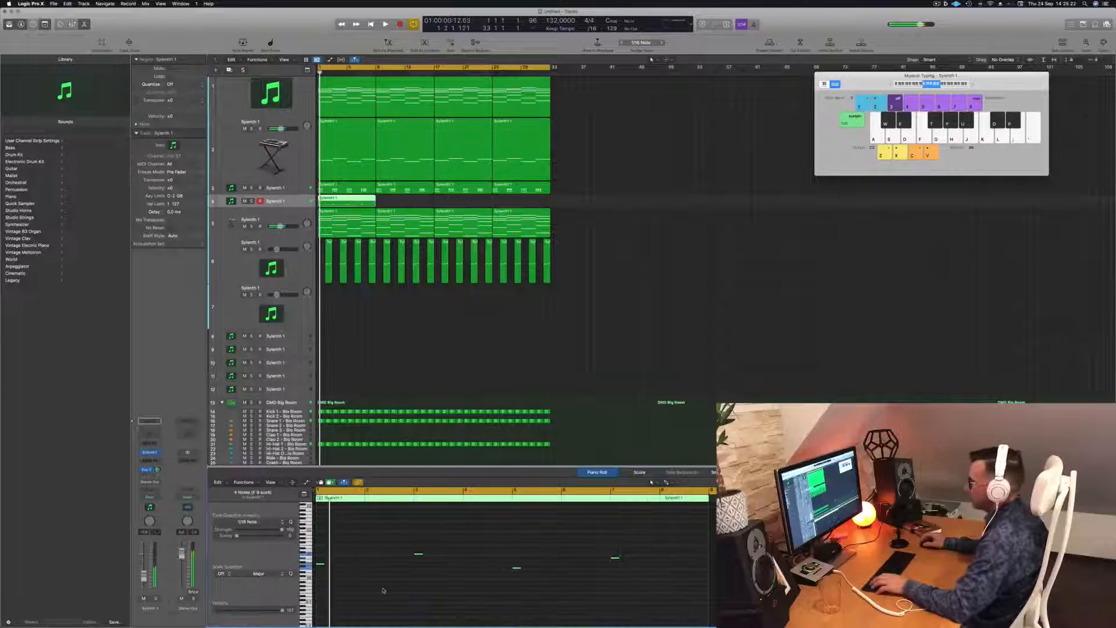
key("super+Right")
key("space")
key("space")
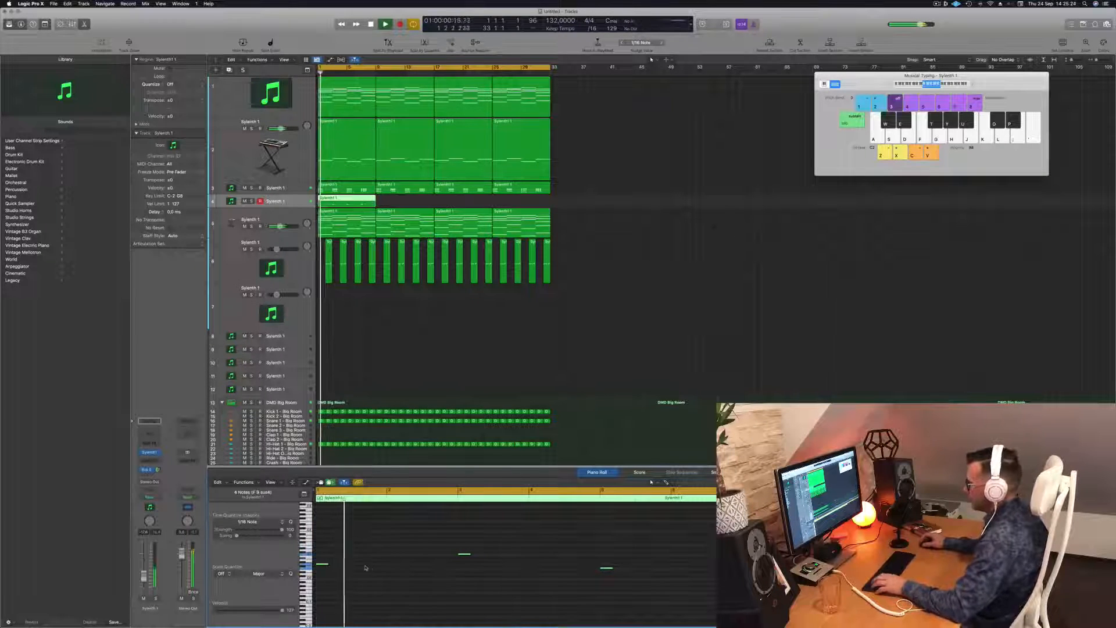
scroll(340, 566, "up", 3)
scroll(348, 564, "left", 2)
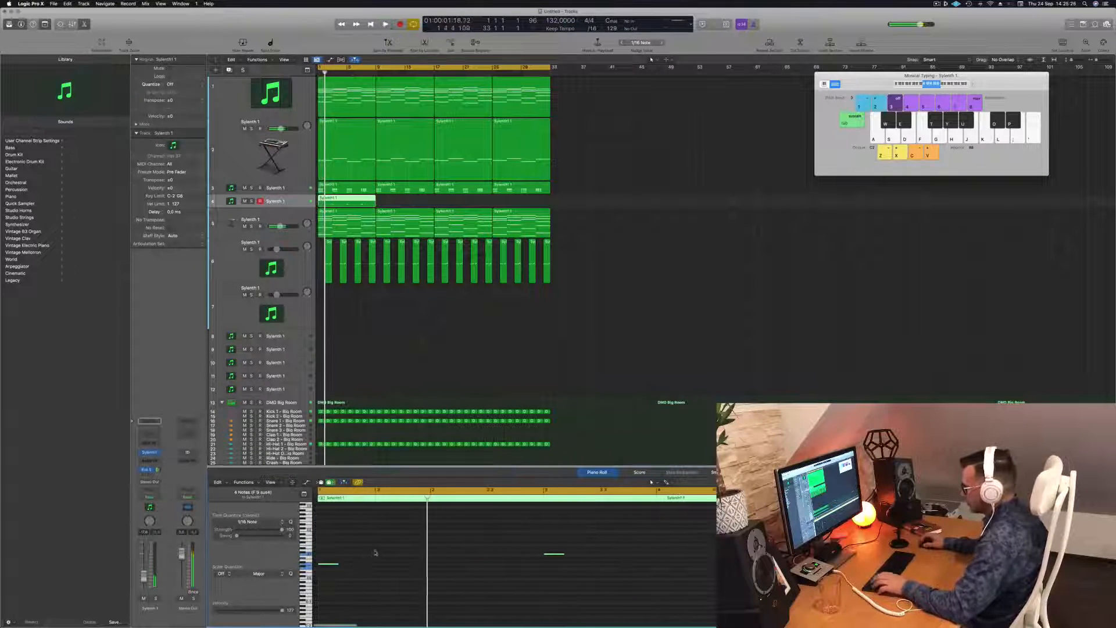
key("space")
key("space")
- Copy the short notes back to back so each root note plays four times in a row, checking the rhythm during playback
left_click_drag(330, 564, 350, 566)
key("space")
key("space")
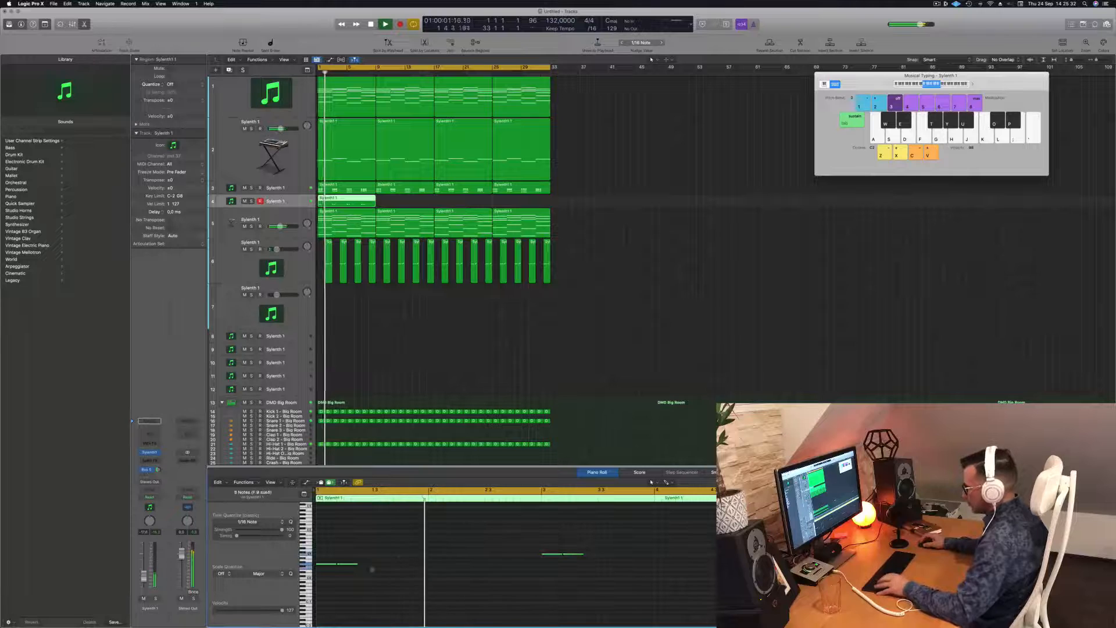
key("space")
key("space")
left_click_drag(351, 571, 371, 566)
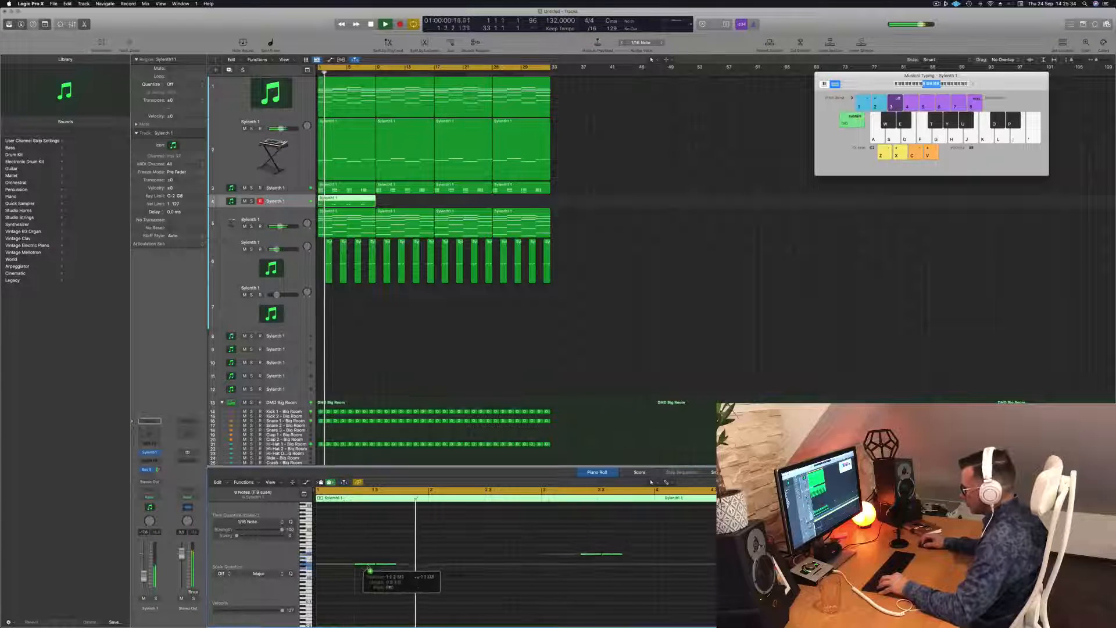
key("space")
key("space")
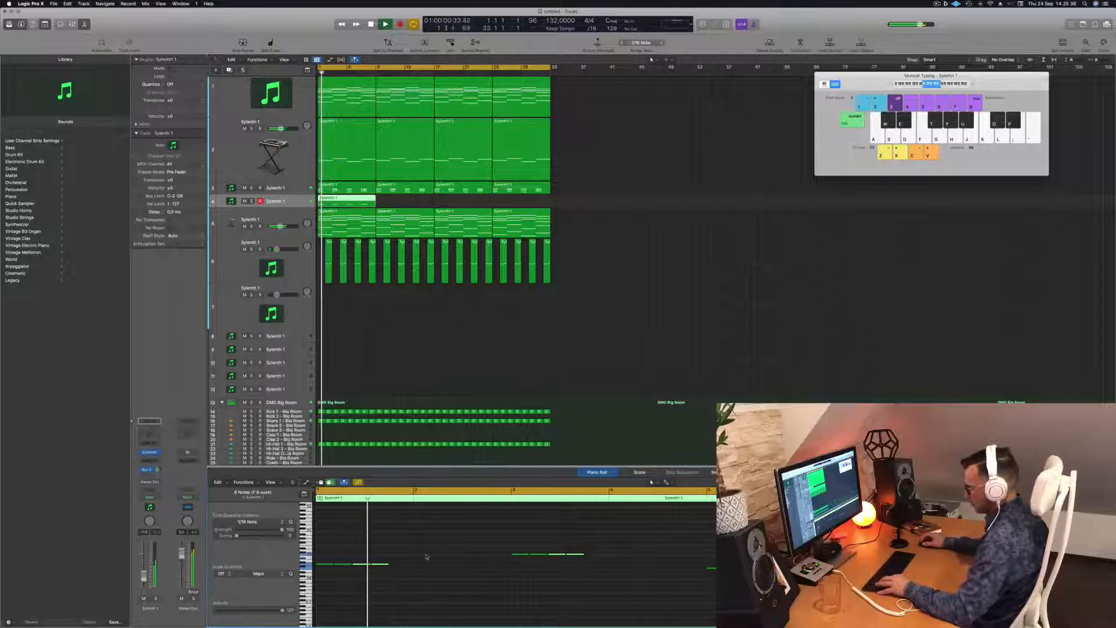
key("space")
key("space")
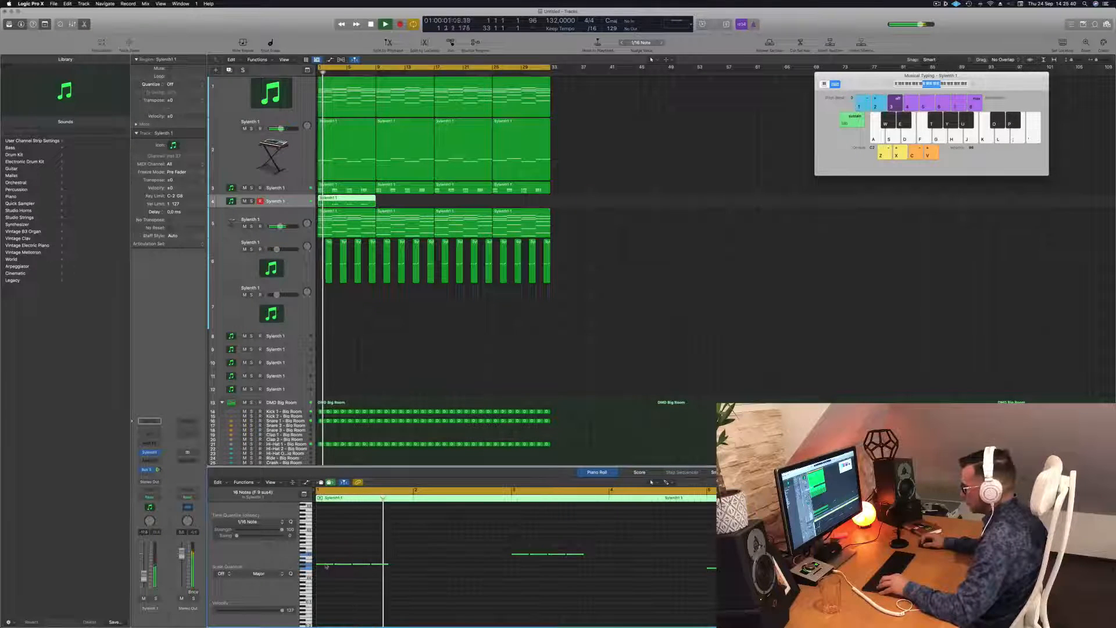
- Copy the four-note groups directly behind themselves so each root note plays eight times in a row, checking by playback
left_click_drag(326, 565, 407, 566)
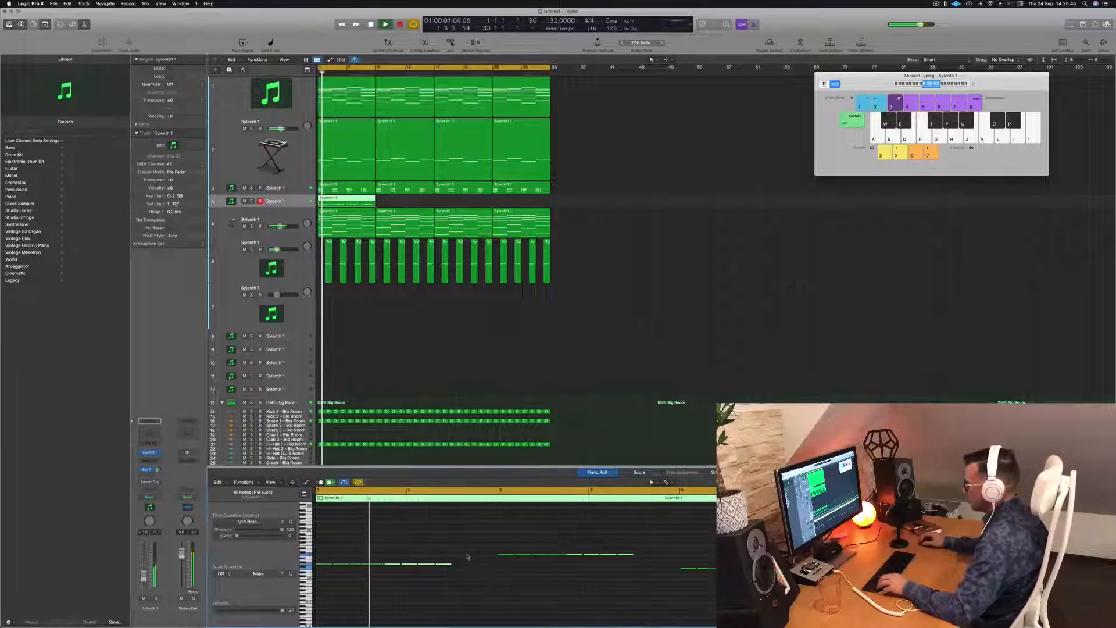
left_click_drag(477, 559, 408, 570)
key("space")
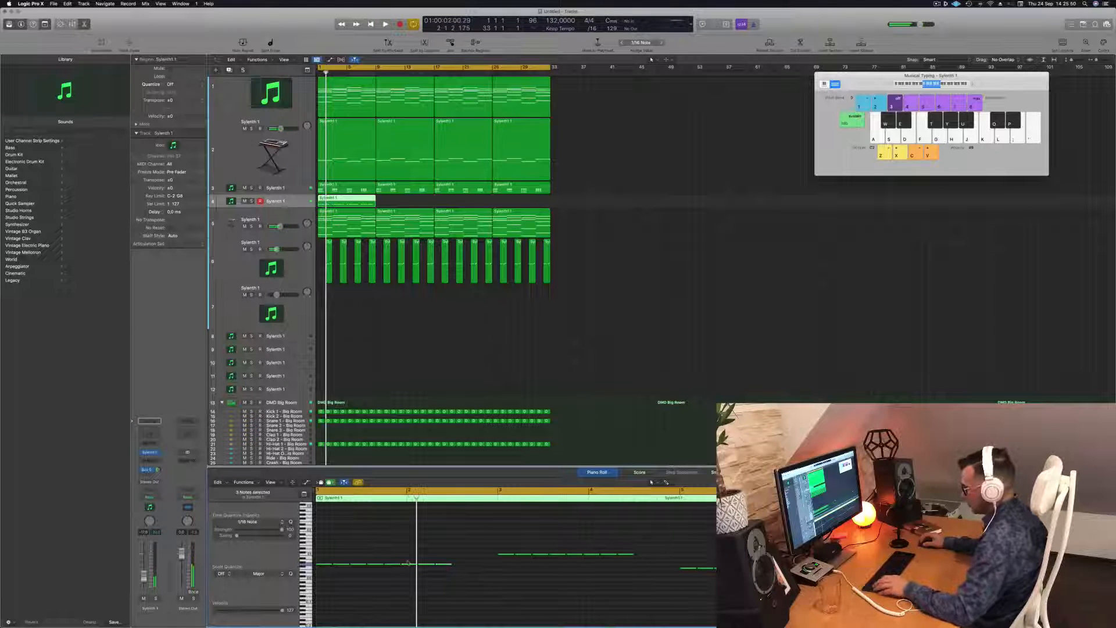
- Try filling each chord's remaining gap with an overlapping copy of all root notes, audition it and undo the copy
left_click_drag(323, 564, 373, 568)
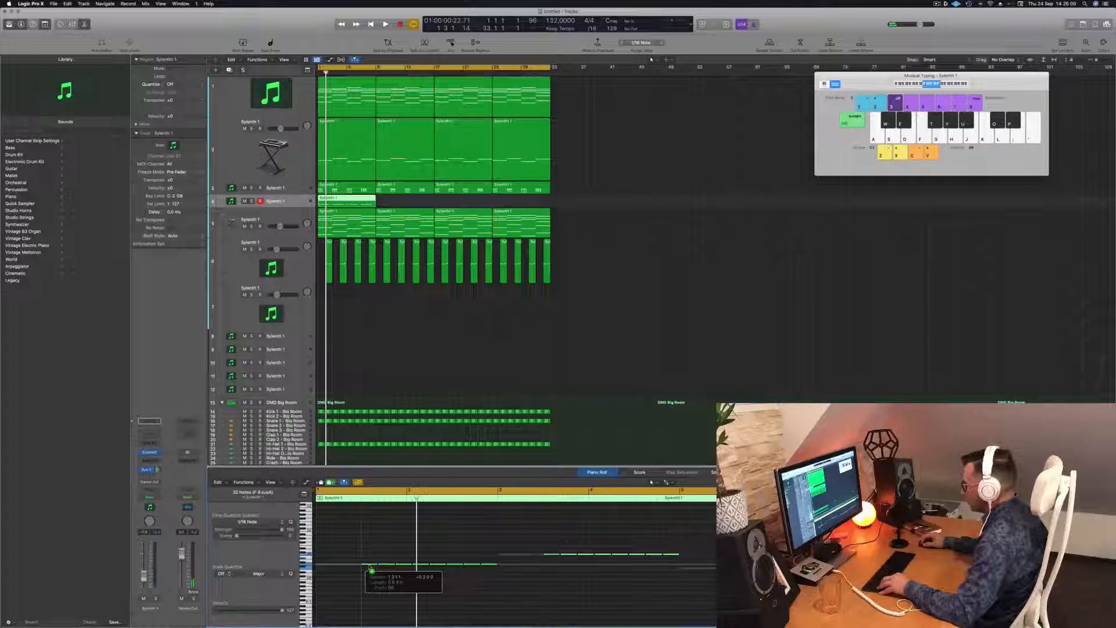
left_click_drag(369, 567, 372, 564)
left_click(449, 539)
key("space")
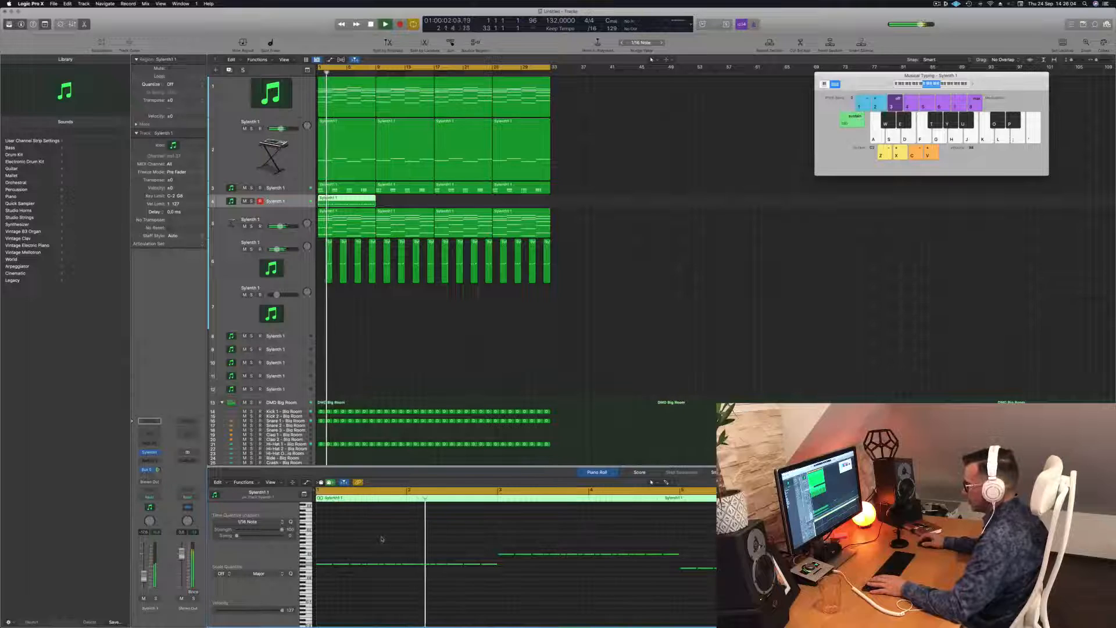
key("space")
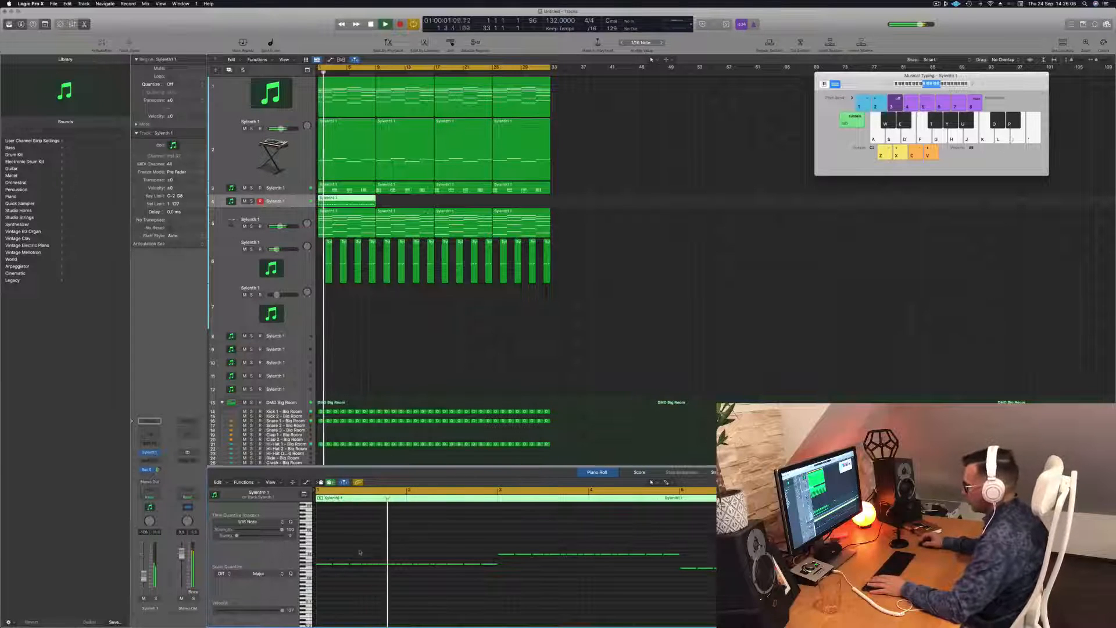
key("space")
key("space")
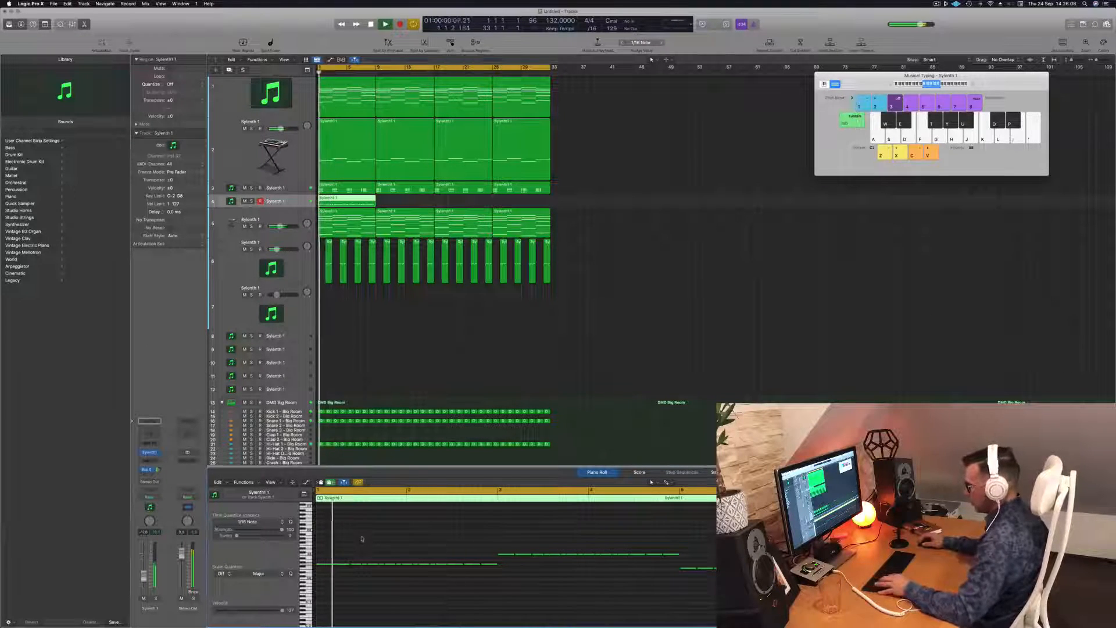
key("super+z")
key("space")
key("space")
key("space")
- Copy the last two notes of each chord behind themselves so every root note plays ten times, leaving a short gap
left_click_drag(475, 556, 444, 571)
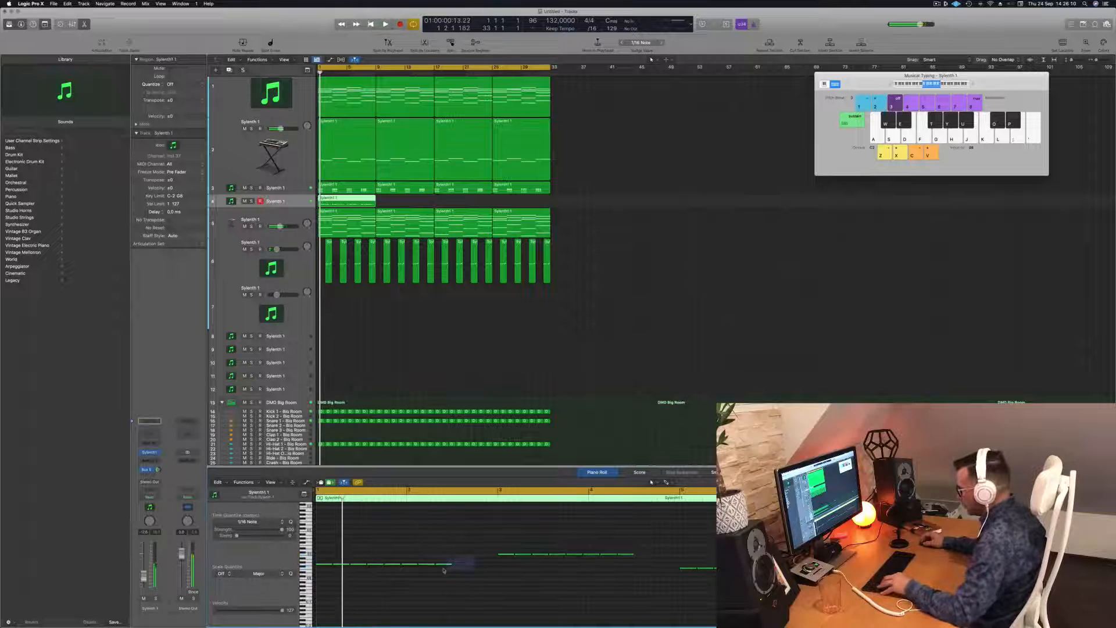
left_click_drag(455, 569, 461, 567)
left_click(461, 566)
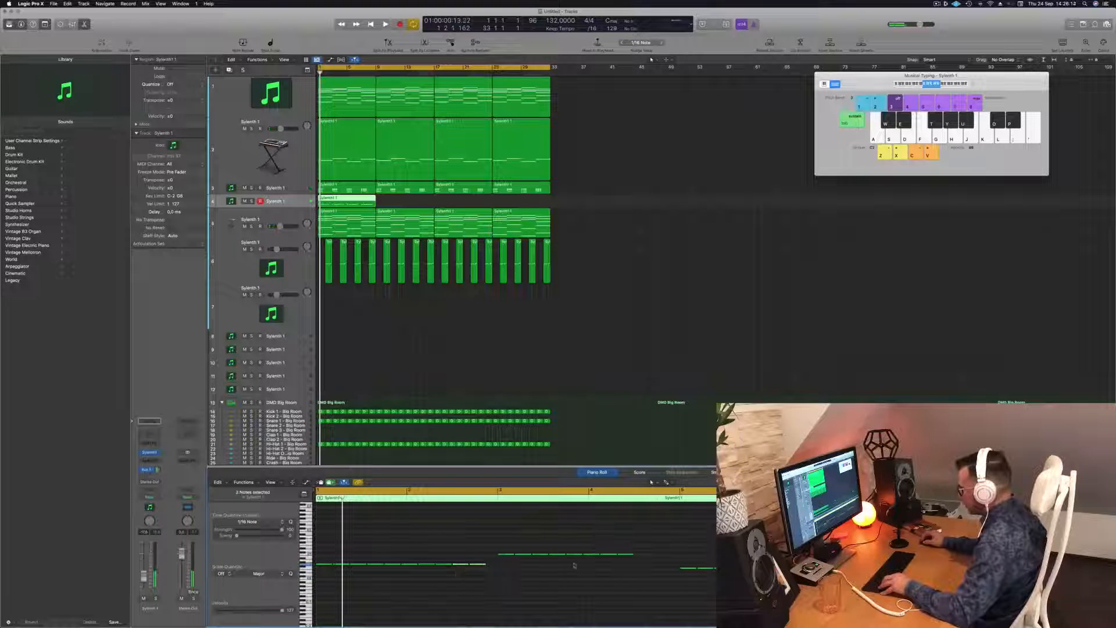
left_click(607, 557)
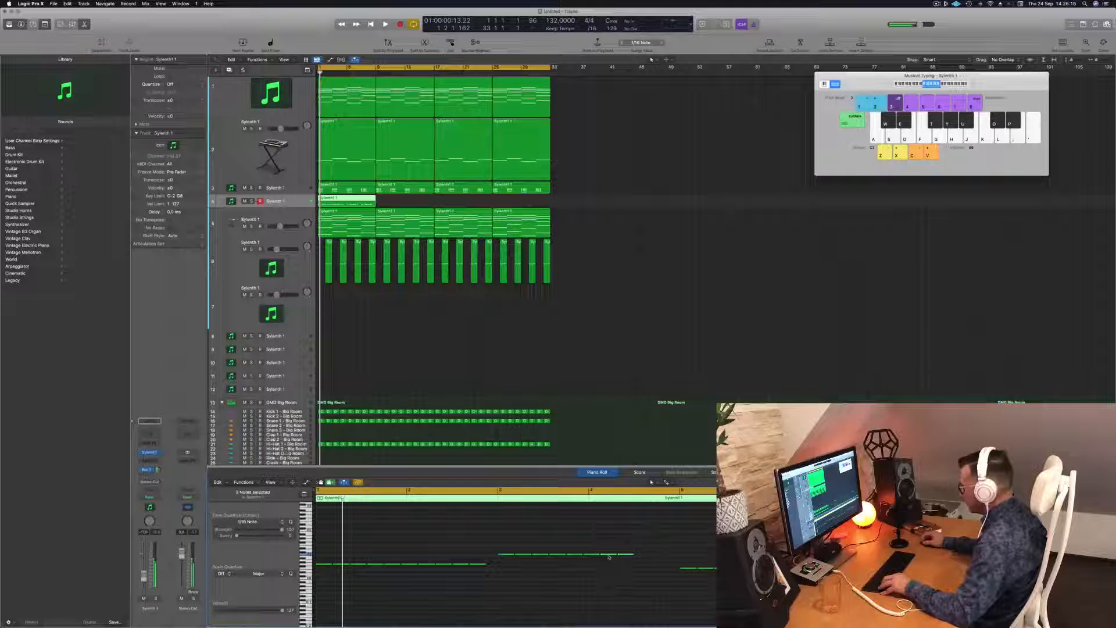
left_click_drag(608, 557, 642, 558)
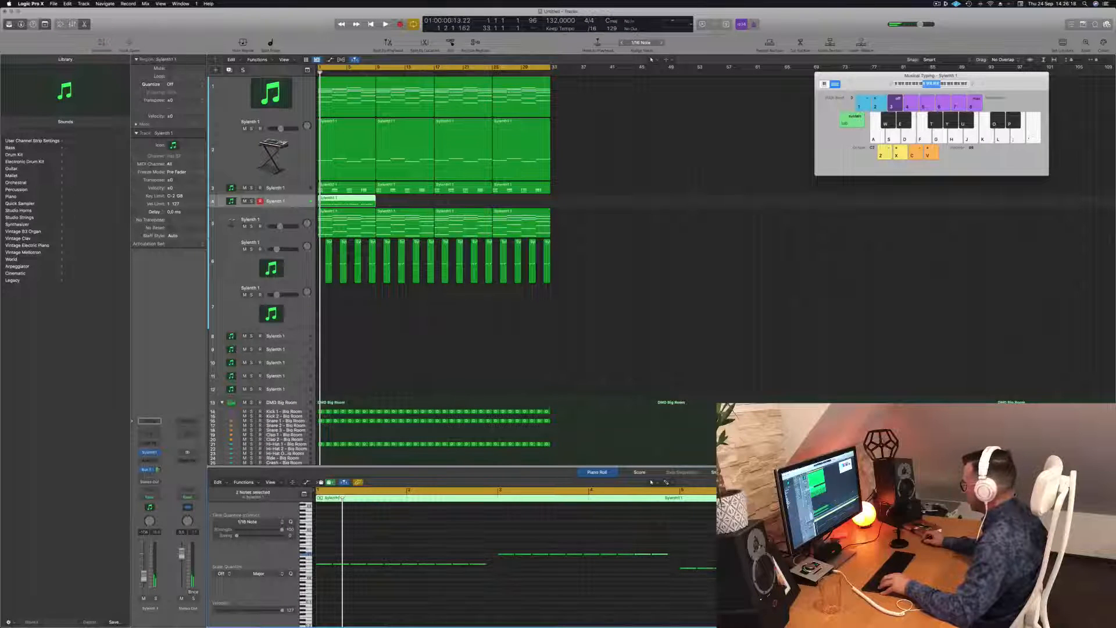
left_click(799, 569)
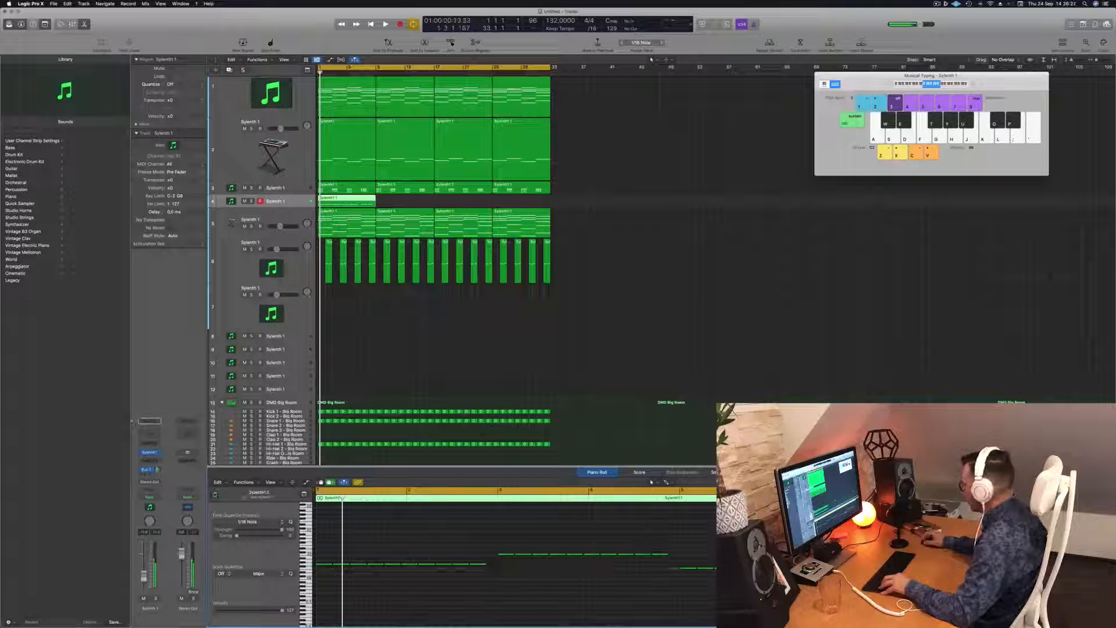
left_click(986, 556)
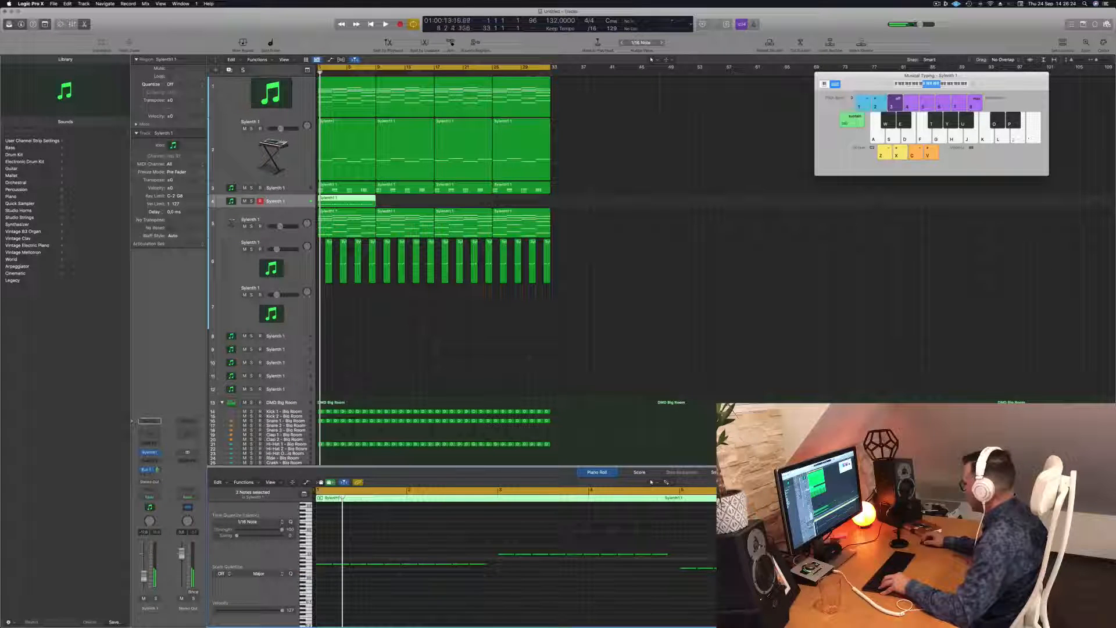
key("space")
key("space")
- Copy track 4's region three times back to back to fill the cycle range and play it from the beginning
left_click(347, 198)
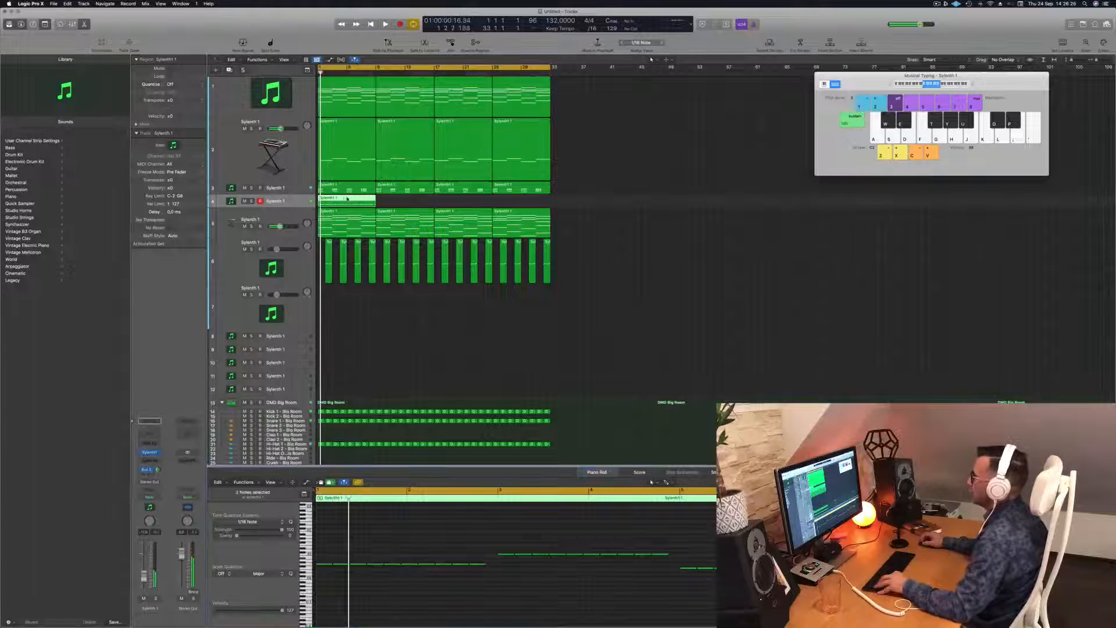
left_click_drag(347, 198, 478, 203)
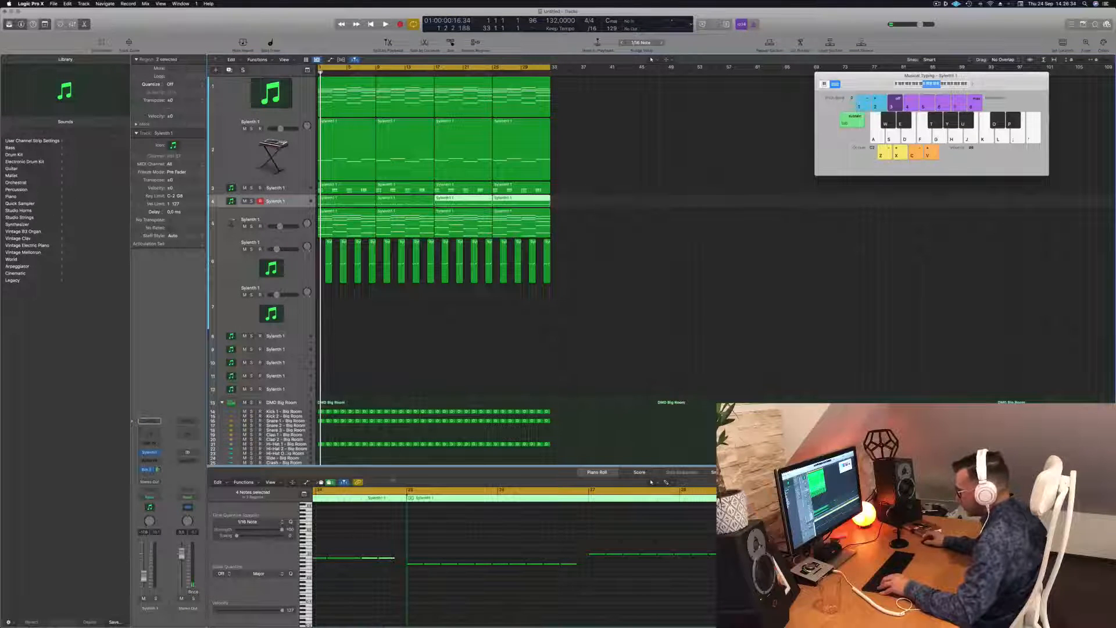
key("space")
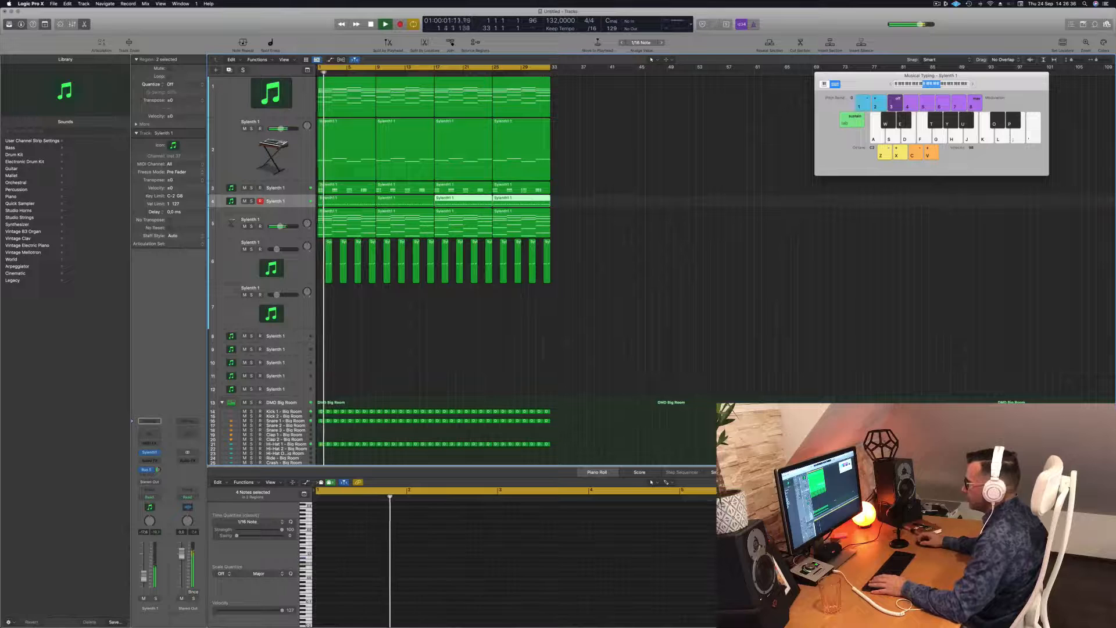
key("space")
- Enlarge track 4 vertically and raise its volume slightly while listening to the loop
left_click(279, 201)
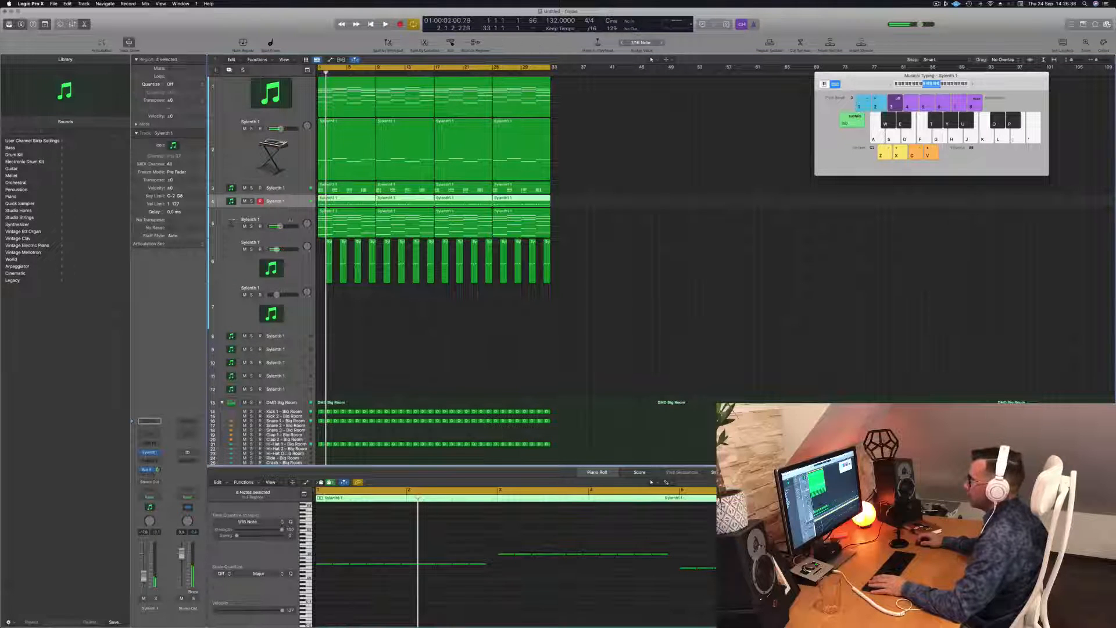
left_click_drag(288, 207, 289, 291)
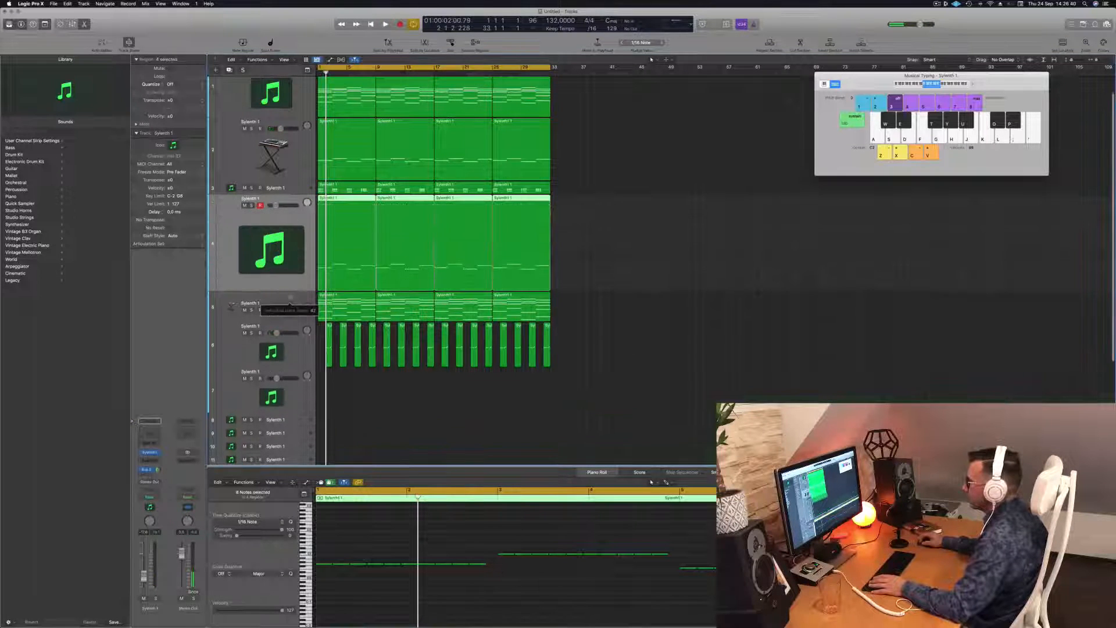
key("space")
left_click_drag(276, 206, 282, 205)
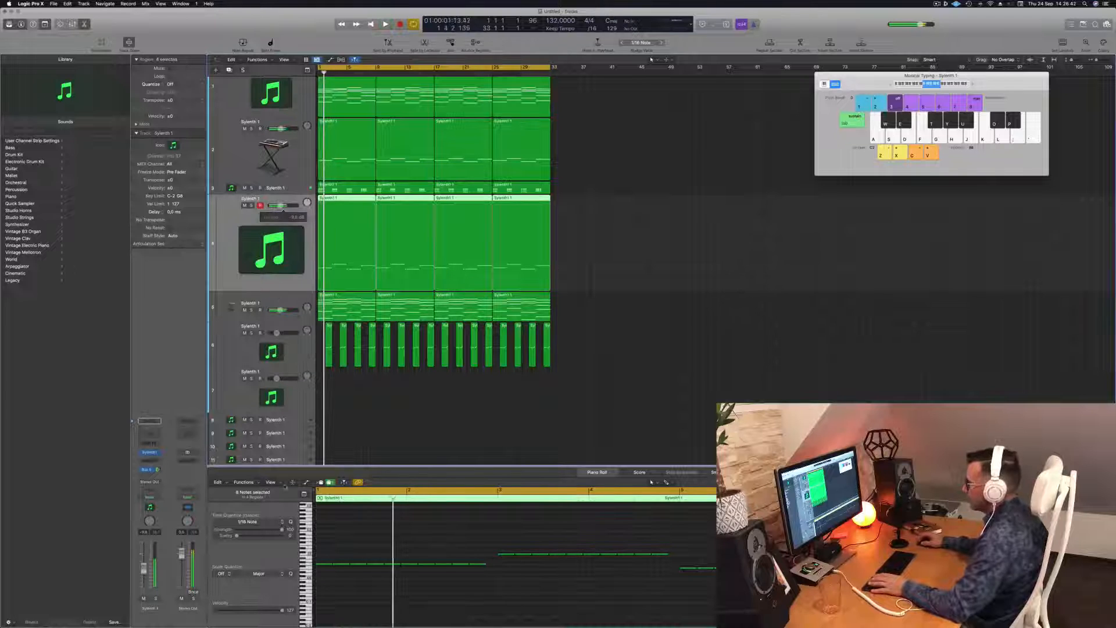
key("space")
key("space")
- Transpose all notes in track 4's four regions up one octave and play the result
scroll(451, 599, "down", 3)
left_click(452, 600)
key("super+a")
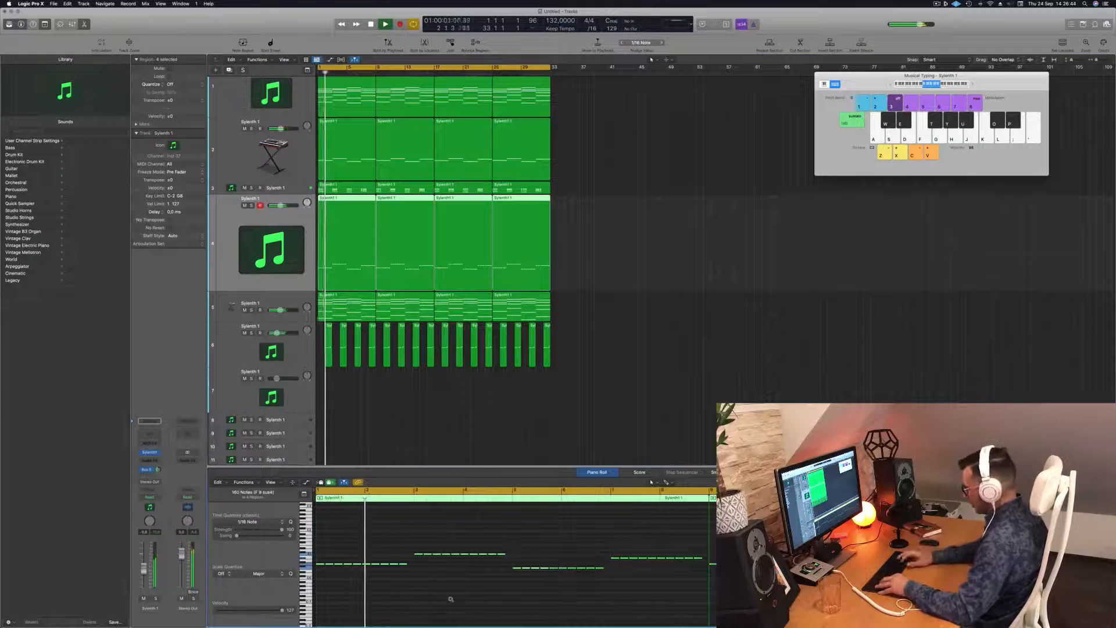
key("alt+shift+Up")
key("space")
key("space")
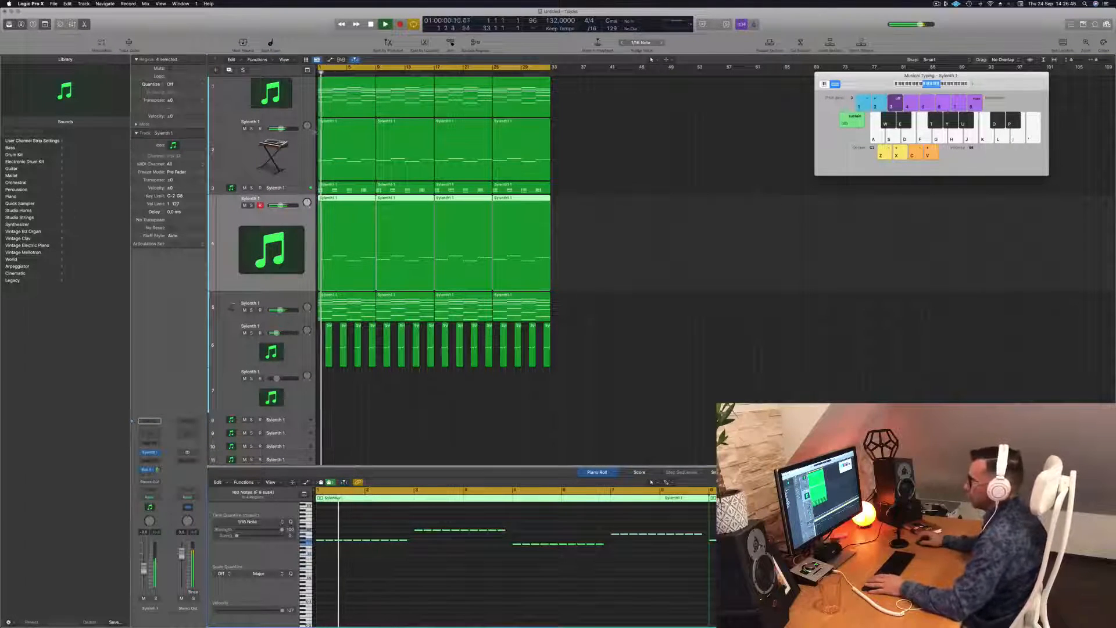
left_click(226, 250)
key("space")
key("space")
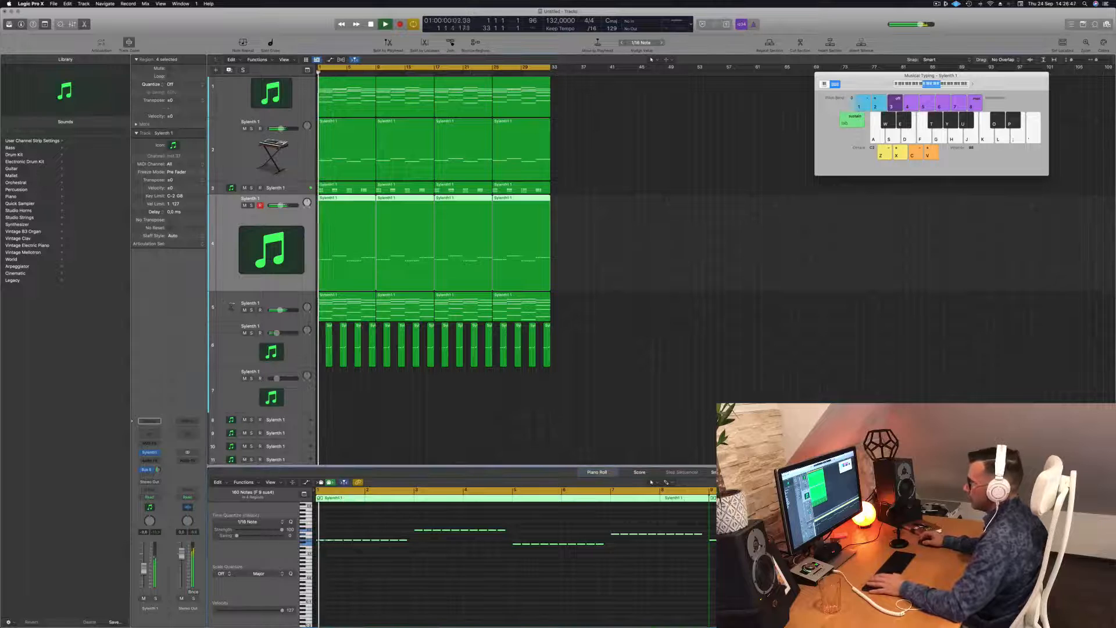
- Open track 4's Sylenth1, switch to the bass presets and advance to BASS - Ark while the loop plays
left_click(150, 454)
key("space")
left_click_drag(523, 101, 639, 105)
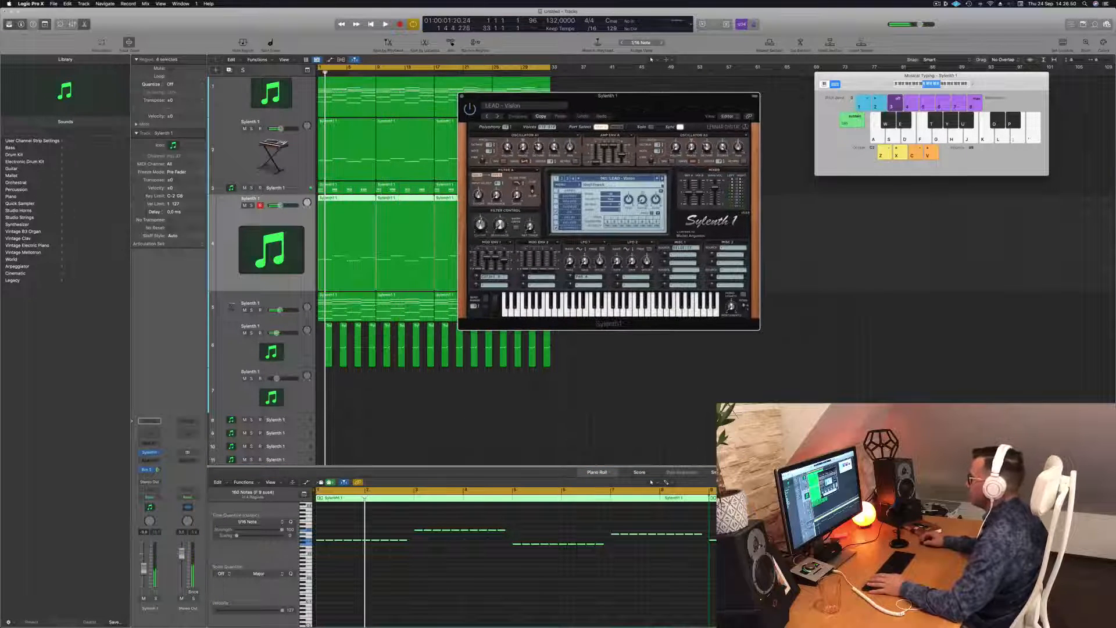
left_click(635, 178)
left_click(616, 185)
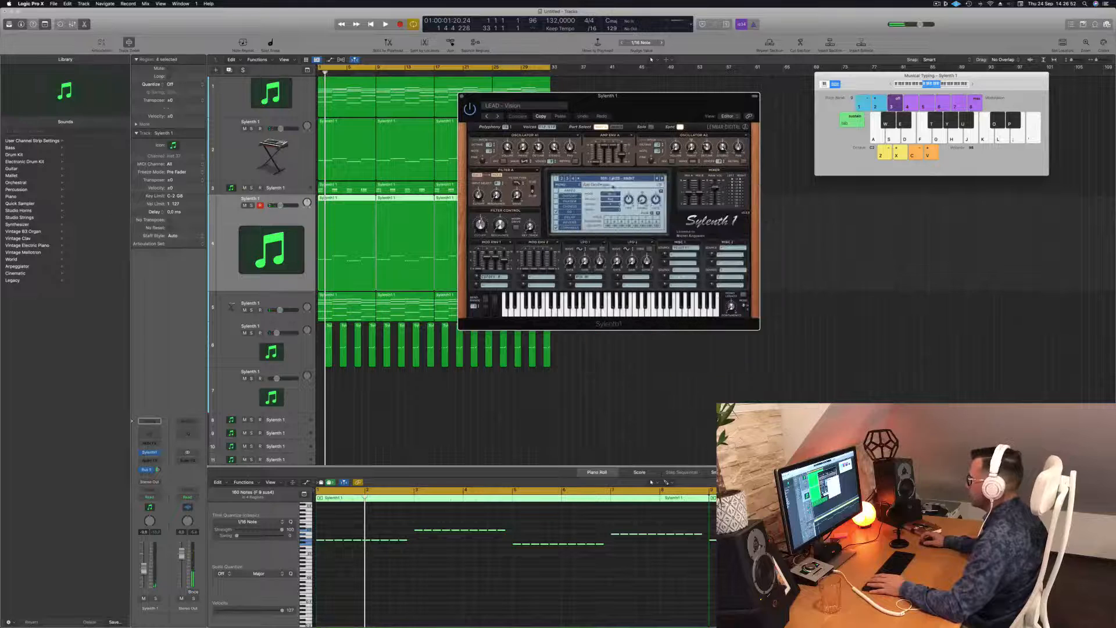
key("space")
left_click_drag(653, 92, 657, 118)
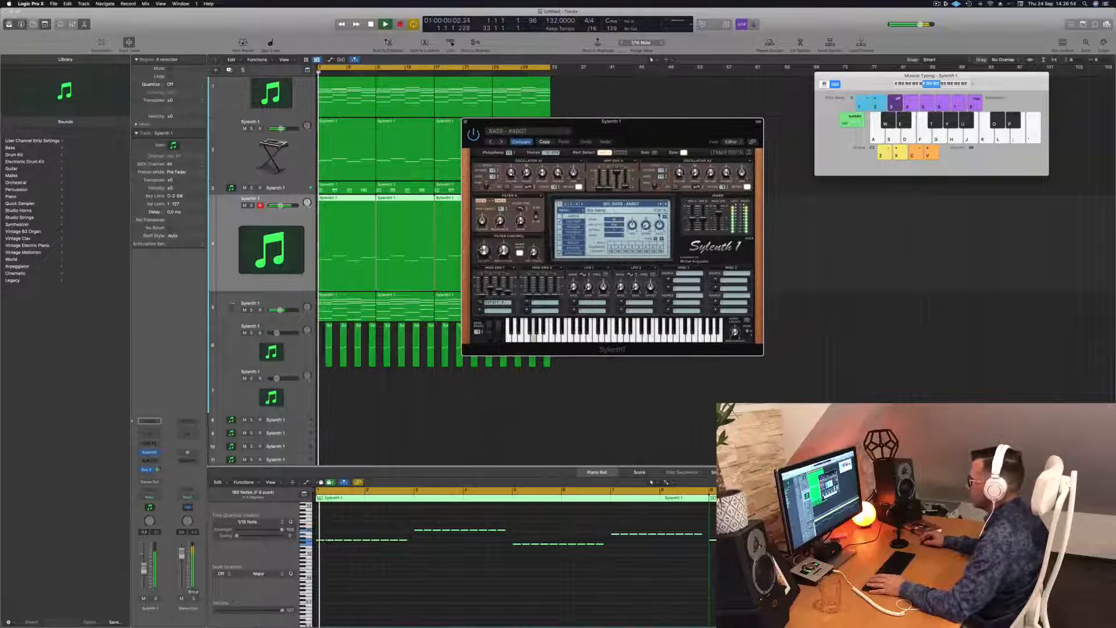
left_click(665, 204)
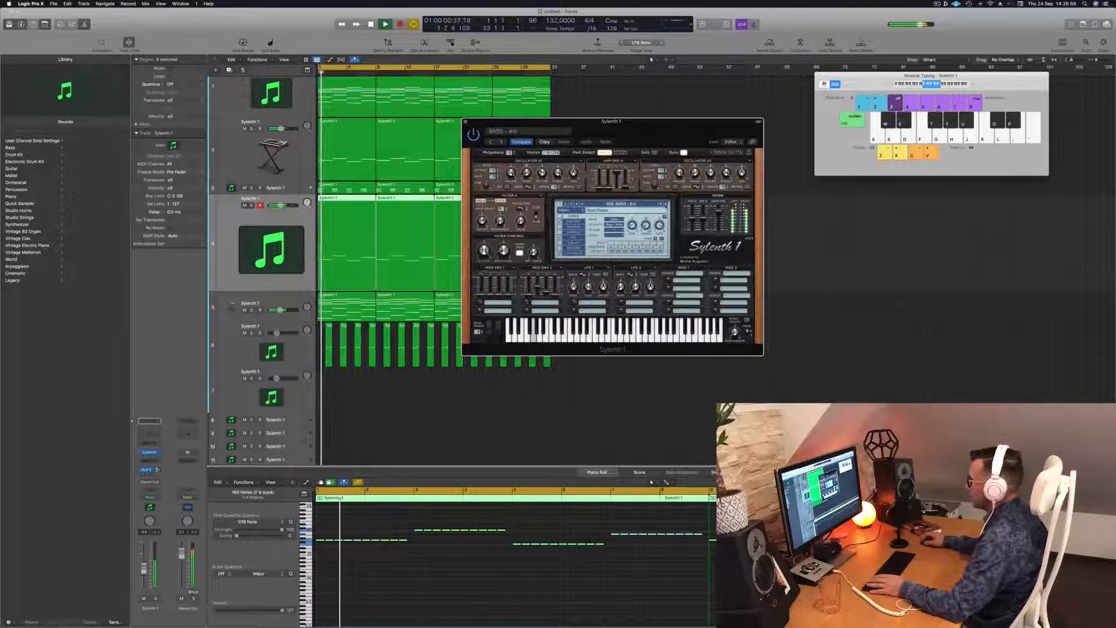
left_click_drag(678, 134, 744, 135)
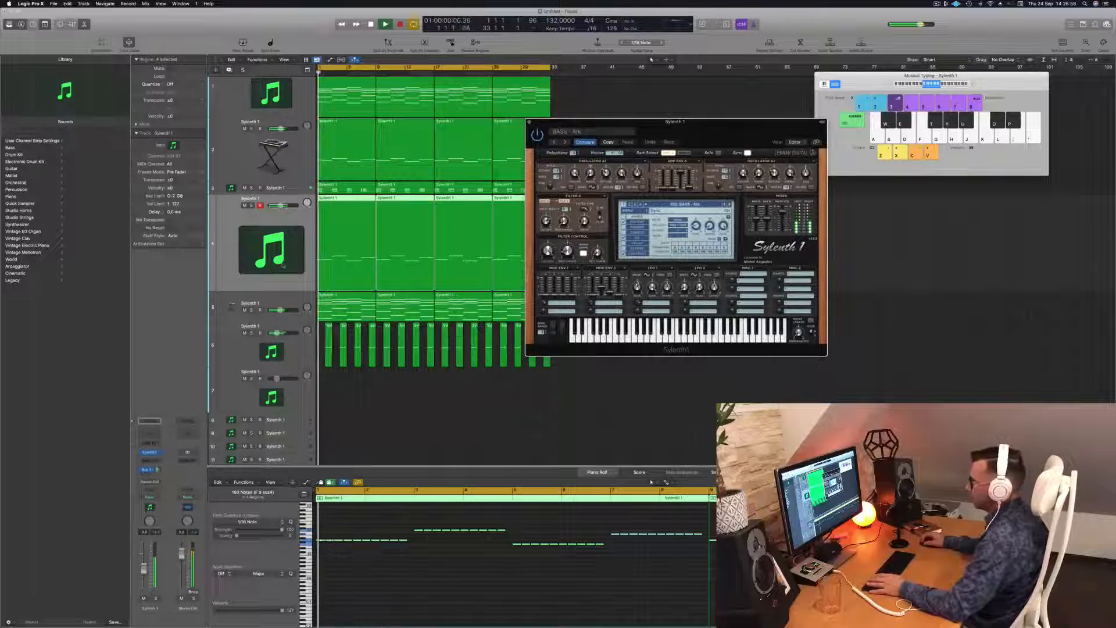
- Transpose all of track 4's root notes up another octave and audition them with the current bass preset
left_click(450, 611)
key("space")
key("super+a")
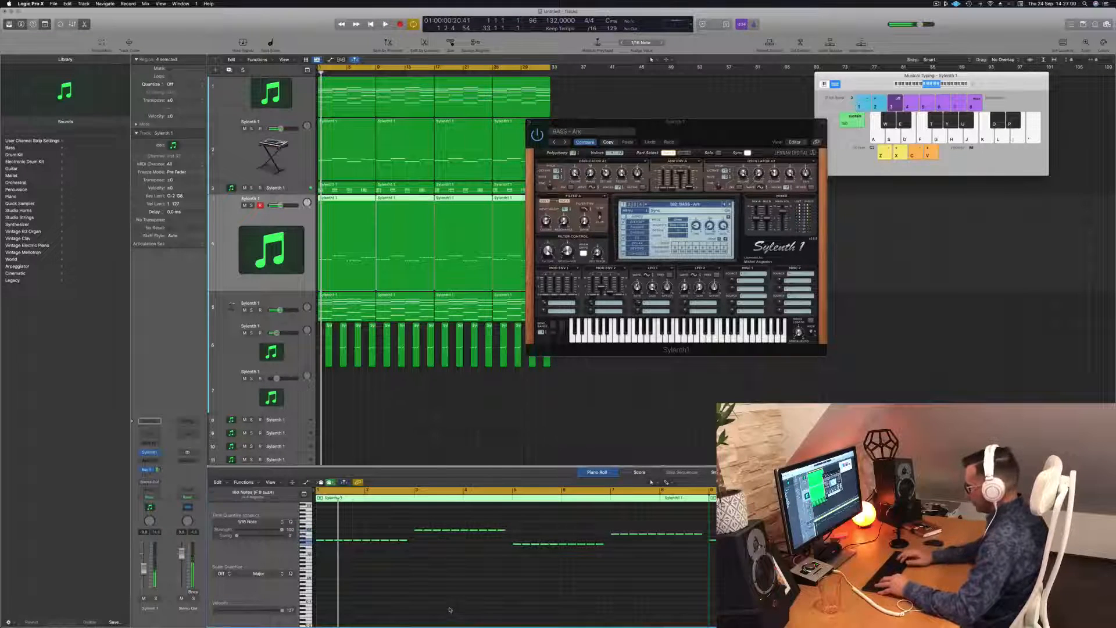
key("alt+shift+Up")
key("space")
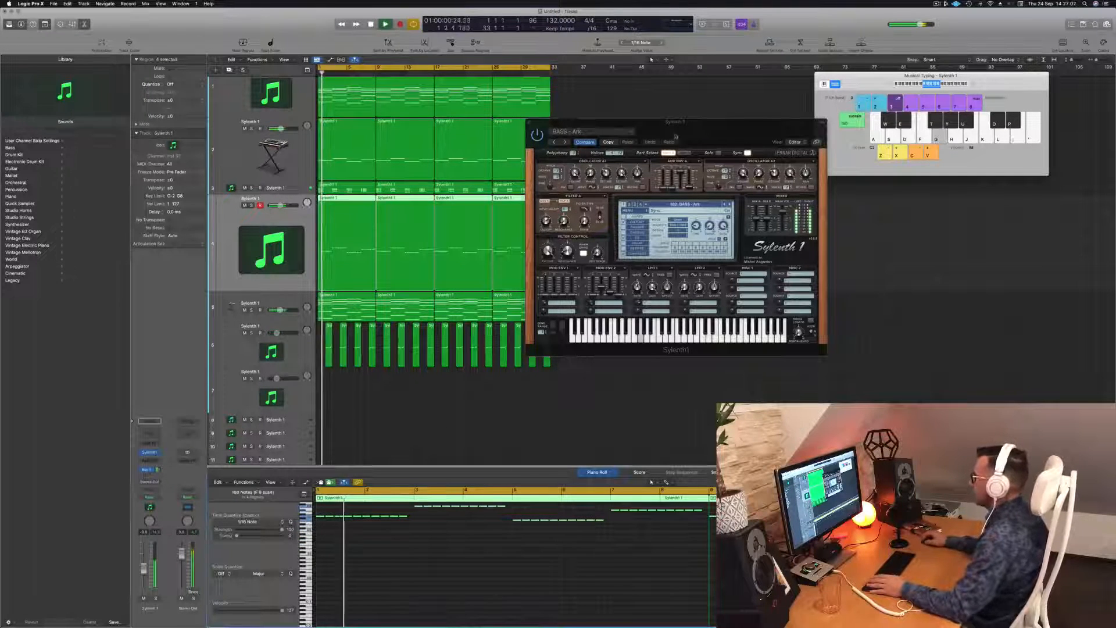
left_click_drag(675, 137, 674, 136)
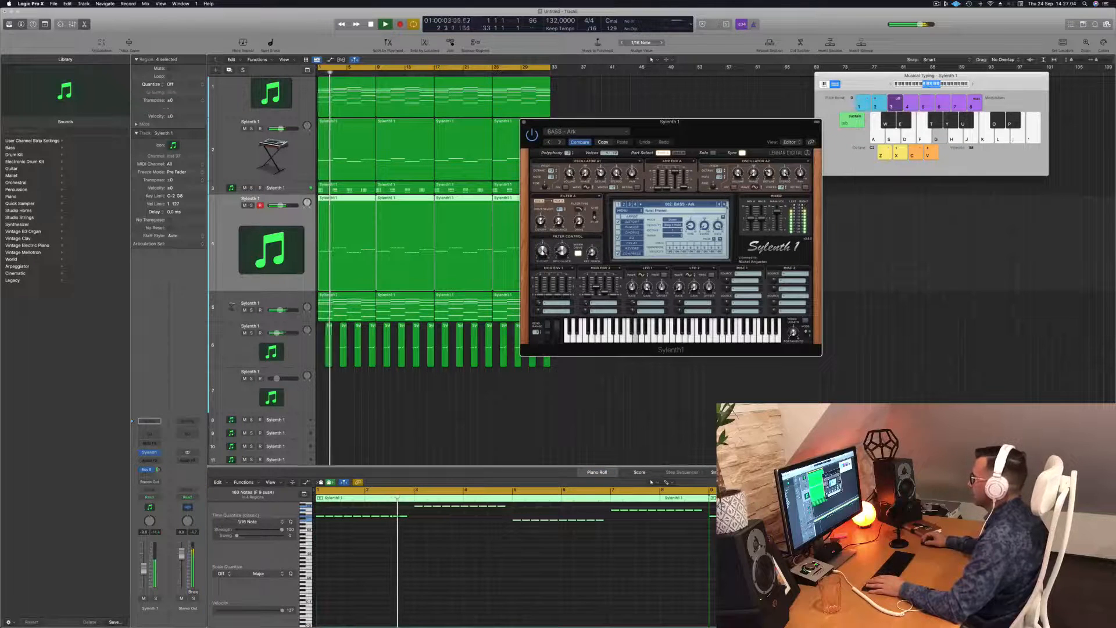
- Advance Sylenth1 to the bass preset following BASS - Beam, auditioning both from the start of the loop
left_click(724, 205)
key("space")
key("space")
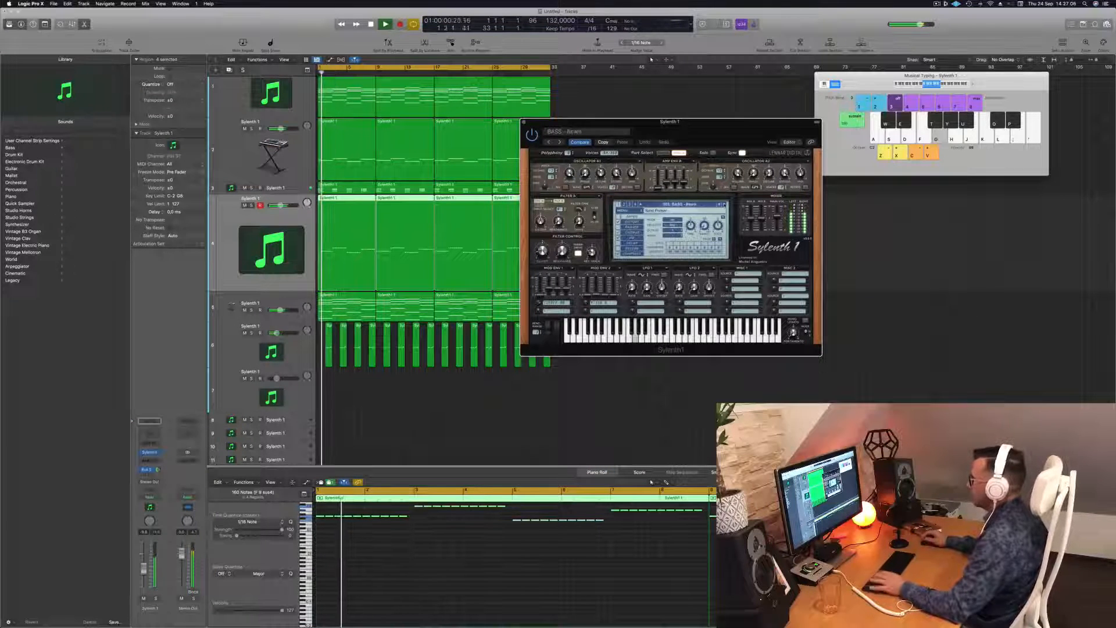
left_click(724, 205)
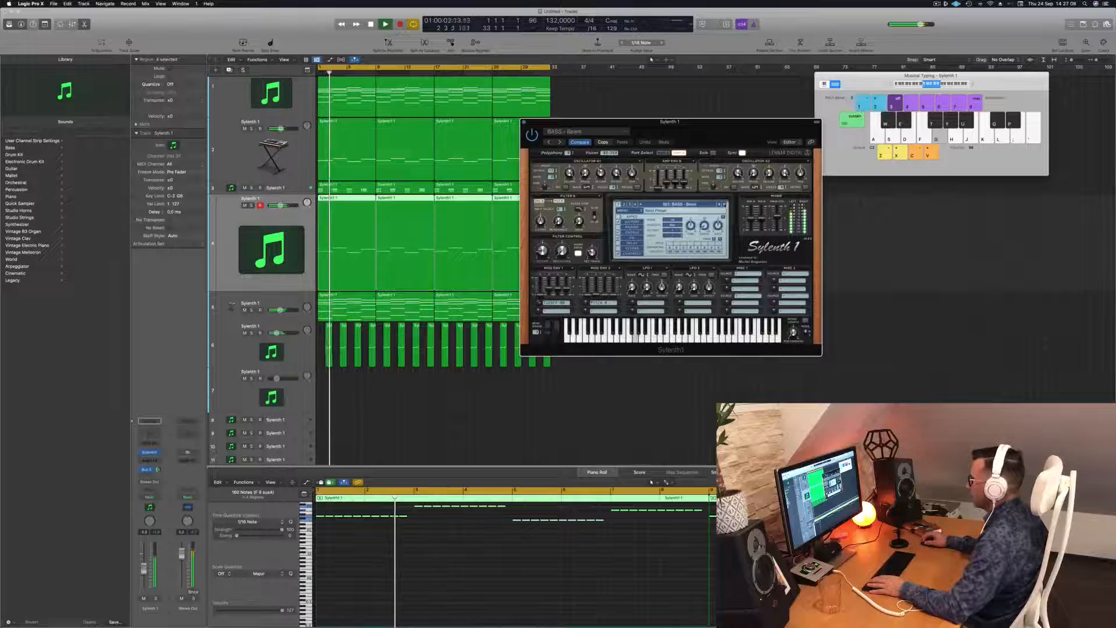
key("space")
key("space")
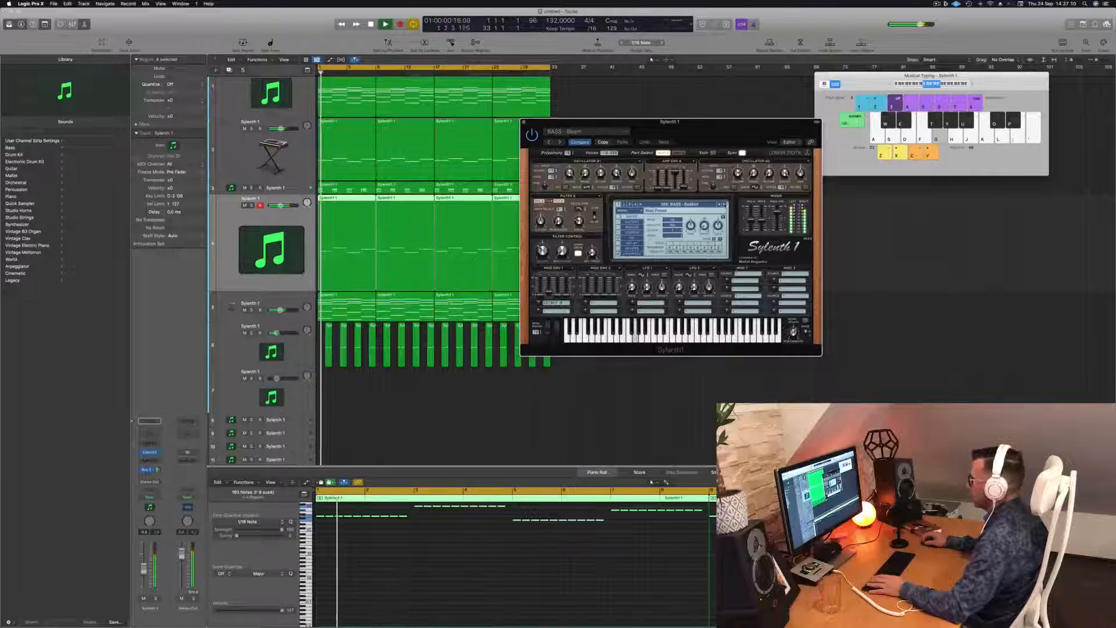
- Solo track 4 briefly to hear its bass alone, unsolo it and play the full arrangement with all regions selected
left_click(251, 205)
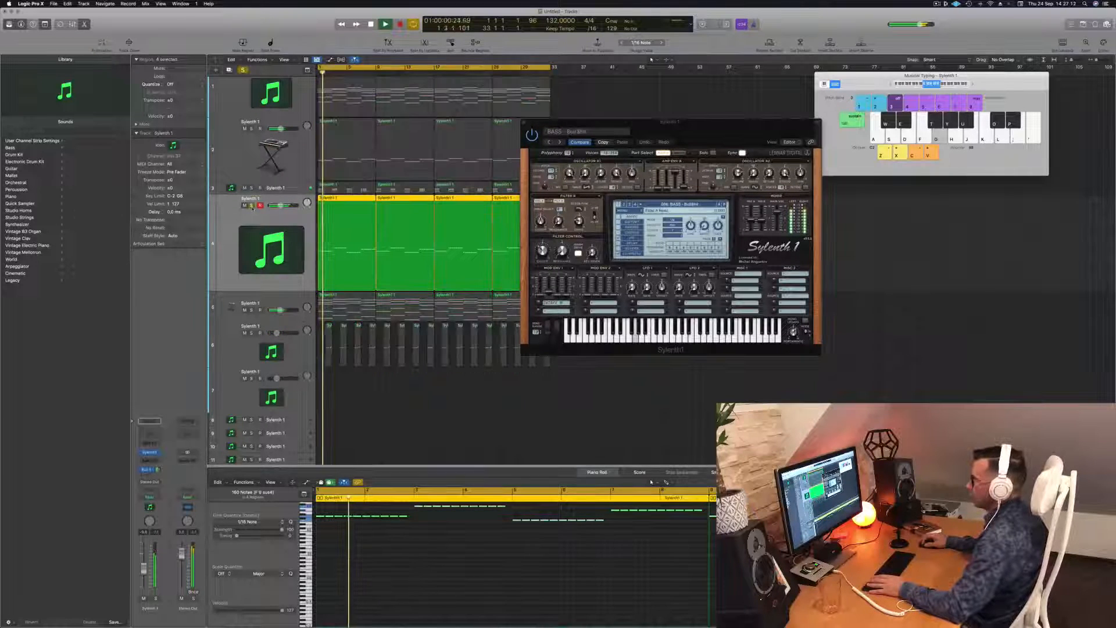
left_click(251, 205)
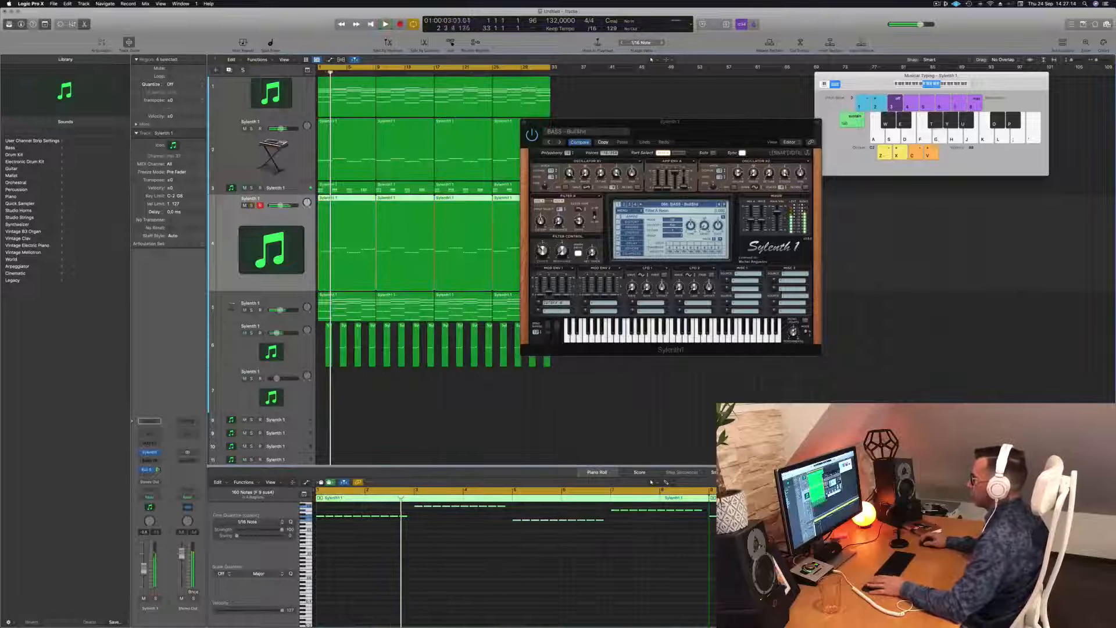
key("space")
key("super+a")
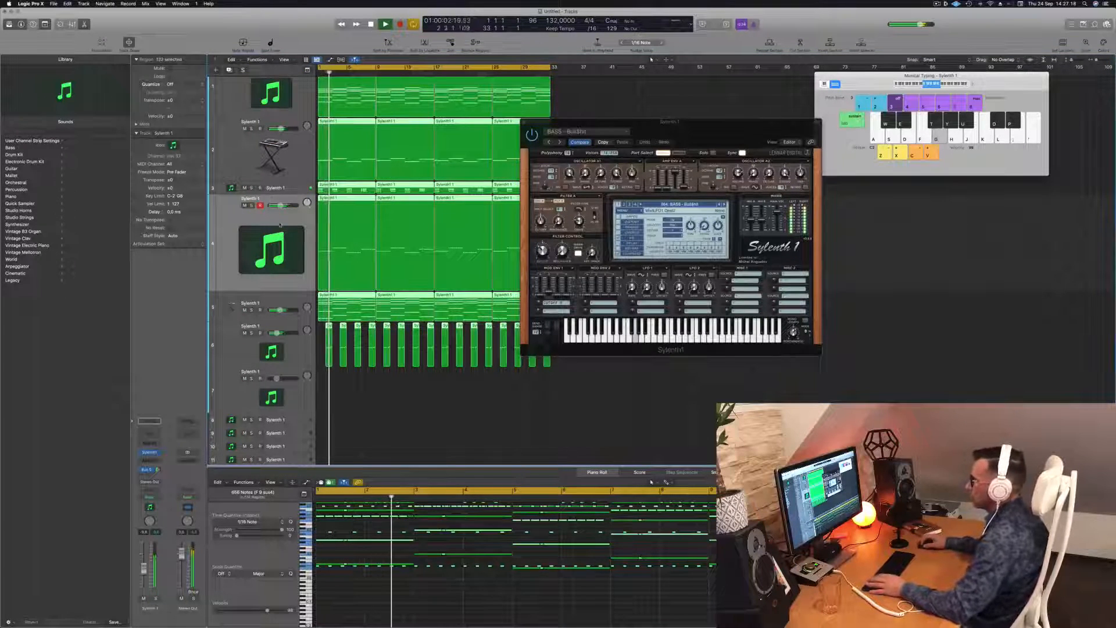
- Select all of track 4's bass regions so only their notes show in the piano roll, move Sylenth1 aside and play from the start
left_click(272, 250)
key("space")
left_click(499, 444)
left_click_drag(640, 123, 817, 137)
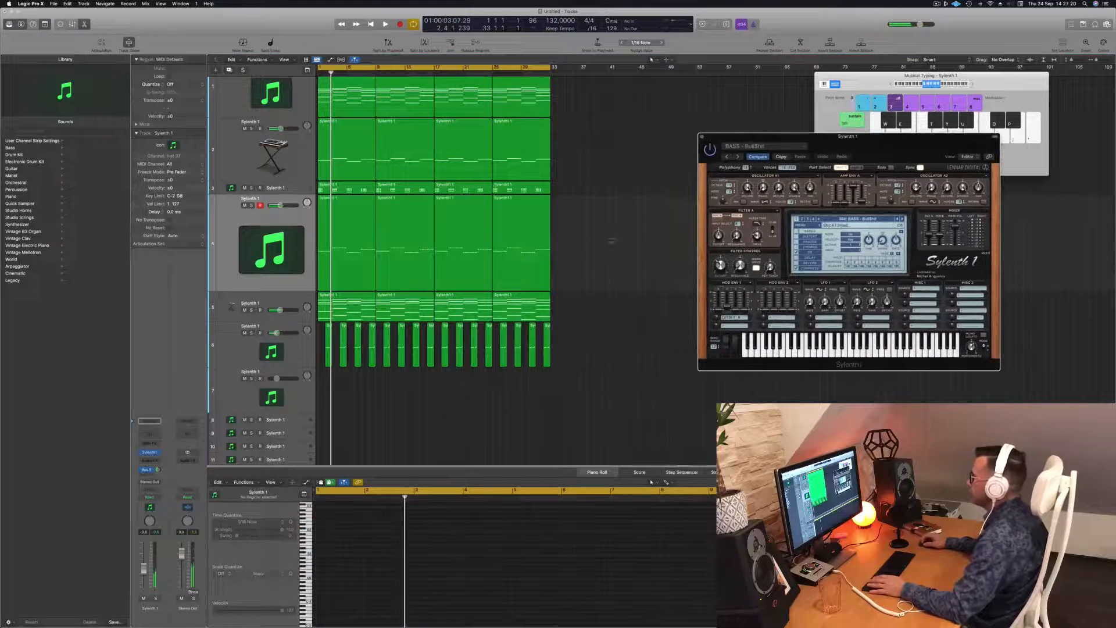
left_click(272, 249)
left_click(480, 547)
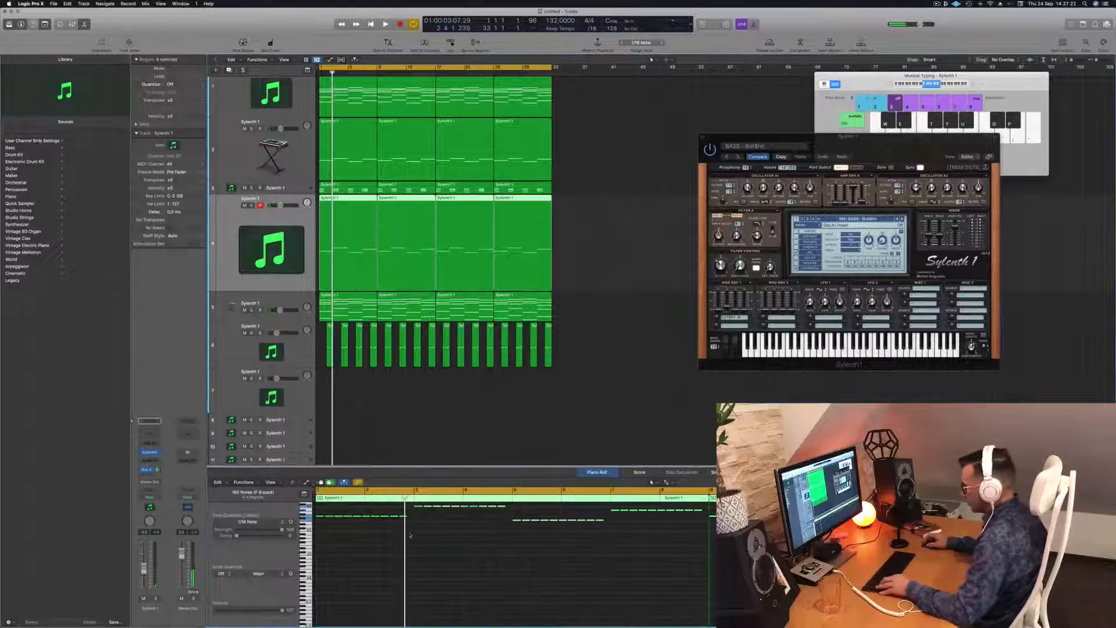
scroll(410, 532, "up", 4)
left_click_drag(408, 515, 402, 515)
key("space")
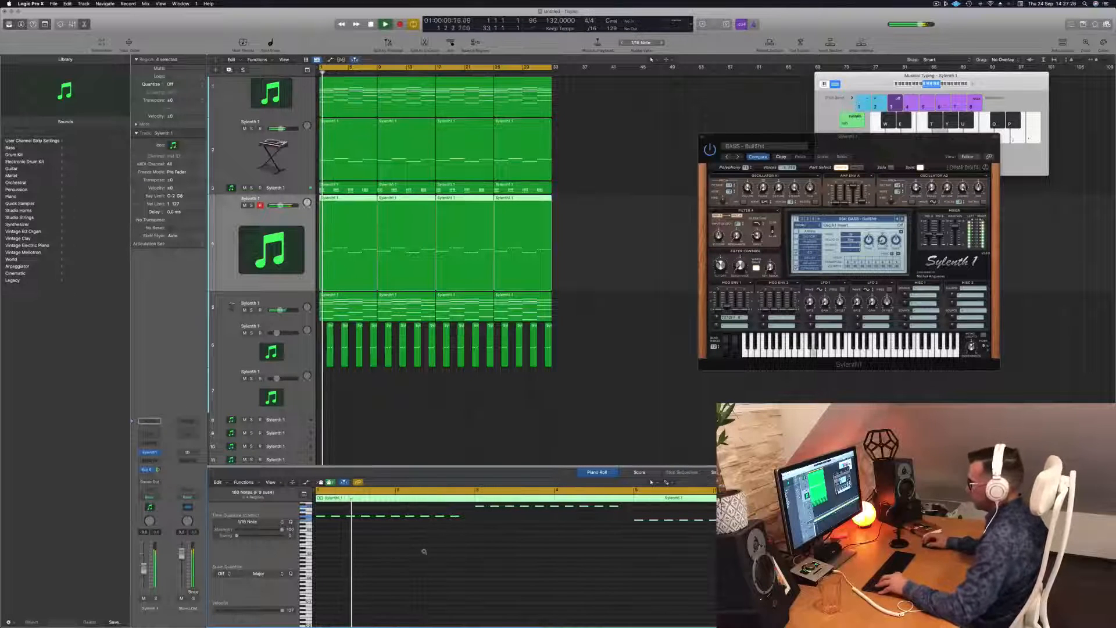
- Step track 4's Sylenth1 back past BASS - Beam to the first bass preset while the loop plays
left_click_drag(900, 146, 788, 140)
left_click(777, 212)
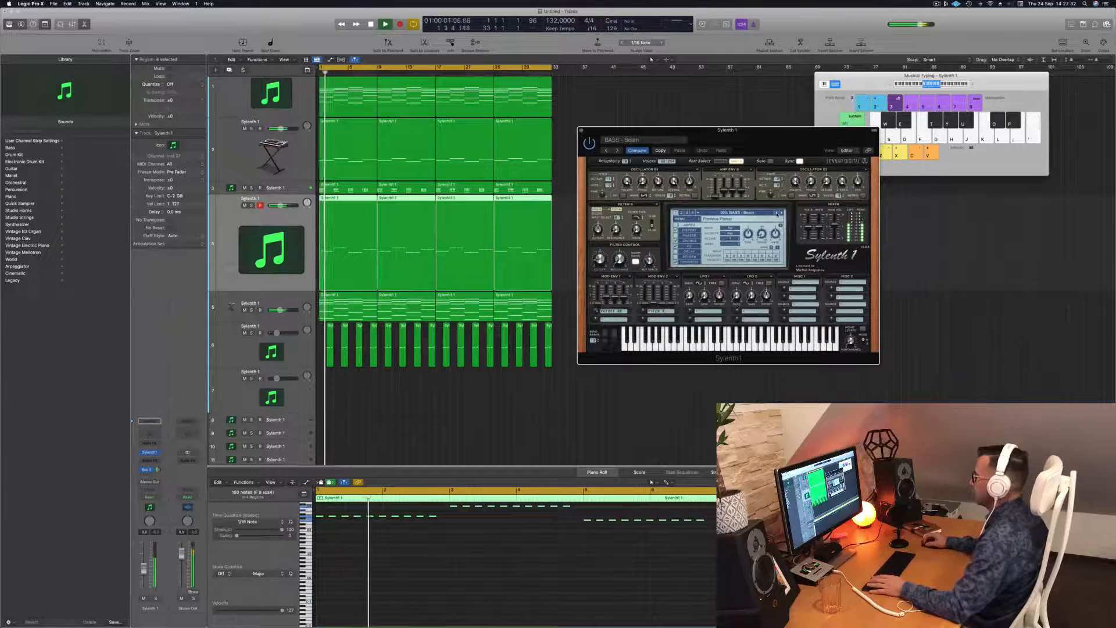
left_click(777, 213)
left_click(777, 213)
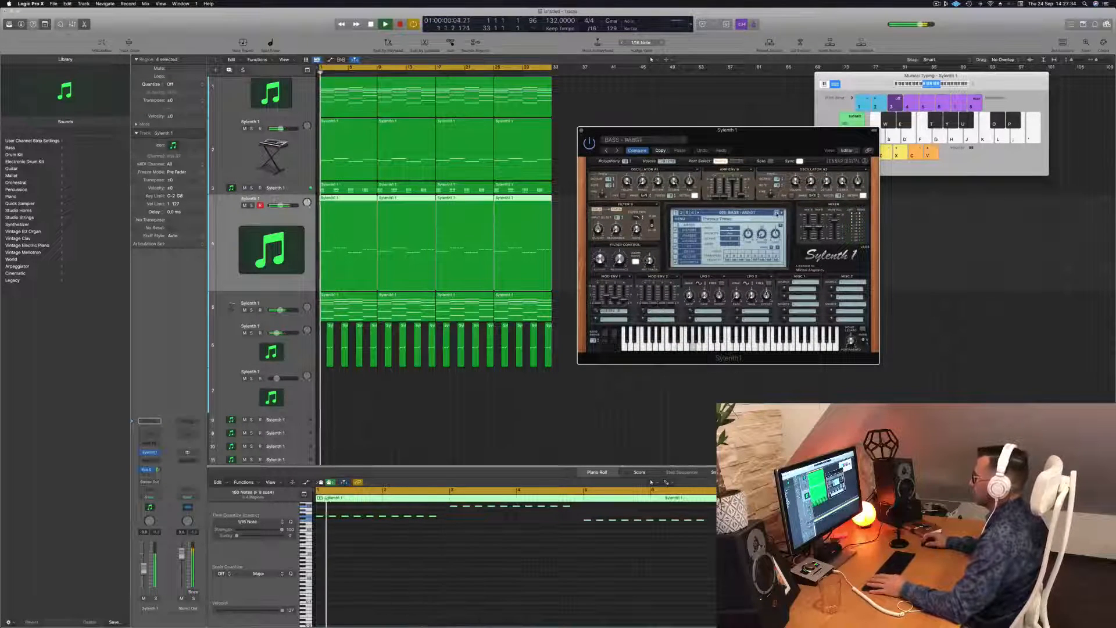
- Advance Sylenth1 through the bass presets to the one following BASS - LA and audition it from the start of the loop
left_click(781, 213)
left_click(782, 213)
left_click(782, 213)
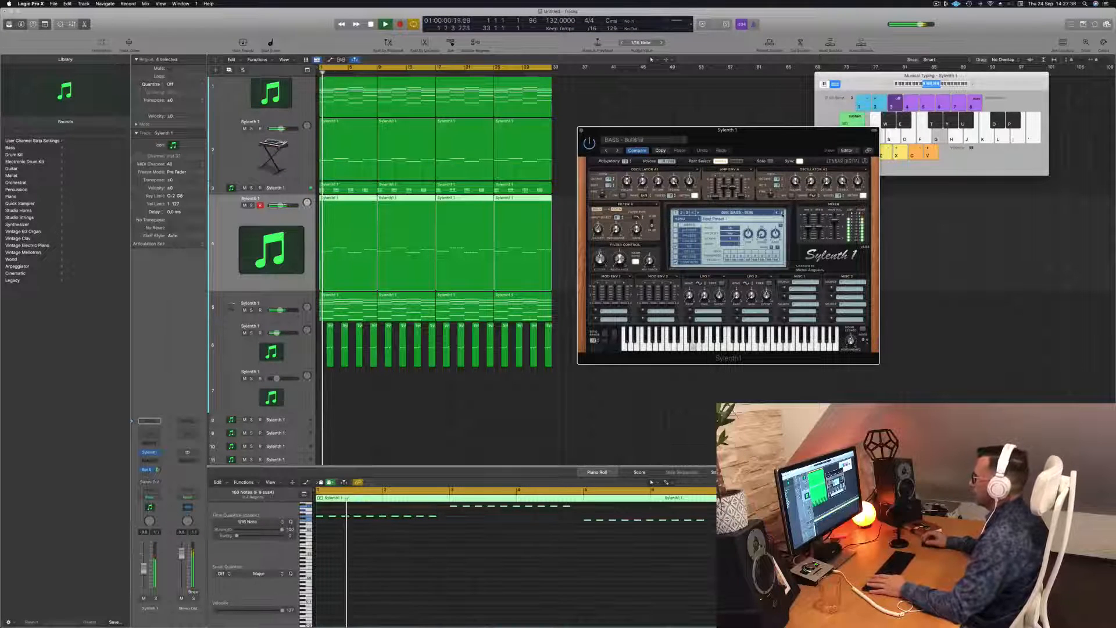
left_click(781, 212)
left_click(782, 212)
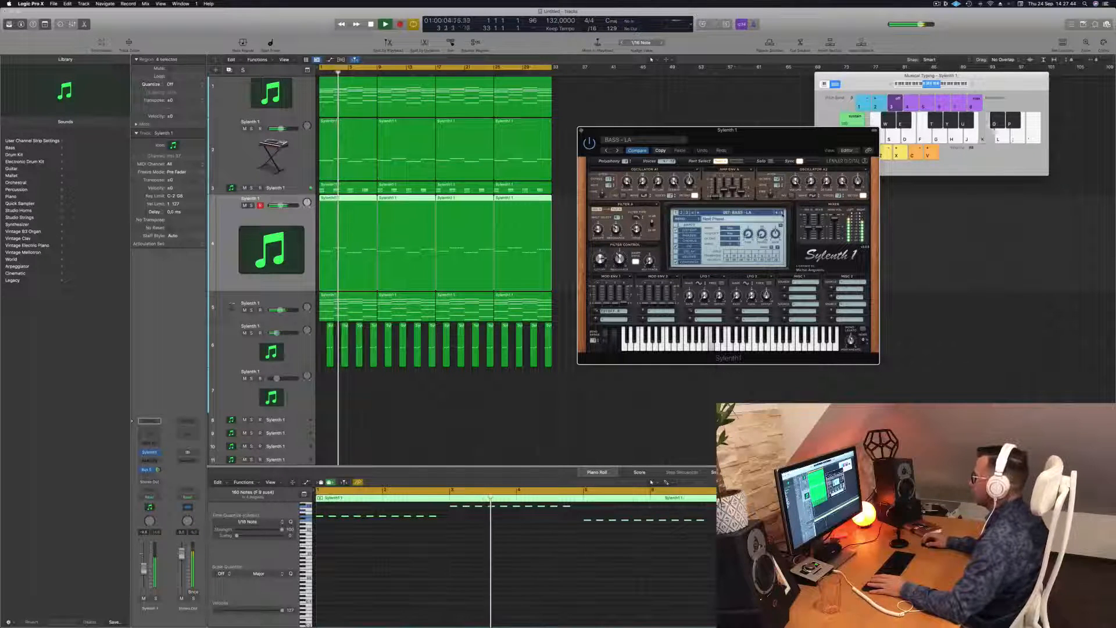
left_click(781, 214)
key("Return")
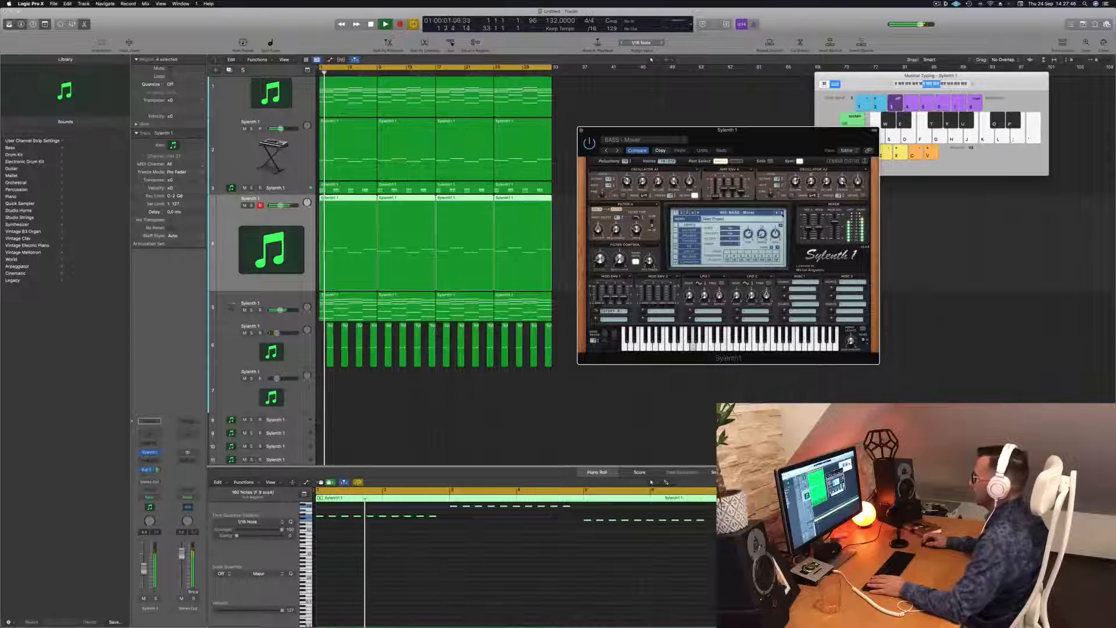
- Solo track 4 briefly to hear the current bass preset alone, unsolo it and replay the arrangement from the start
left_click(252, 205)
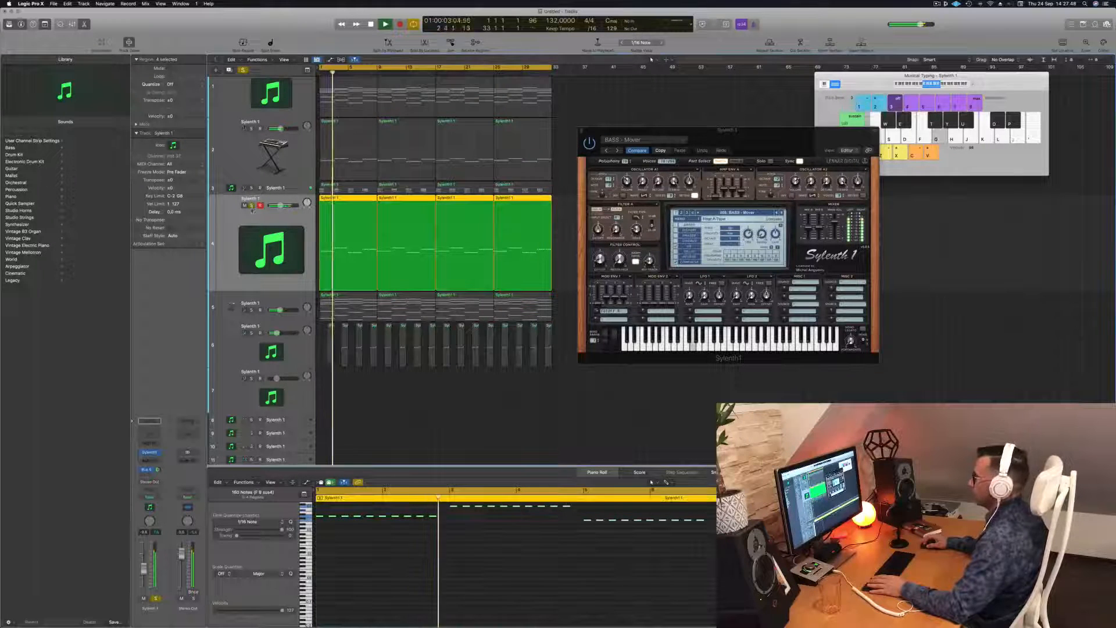
left_click(252, 205)
key("Return")
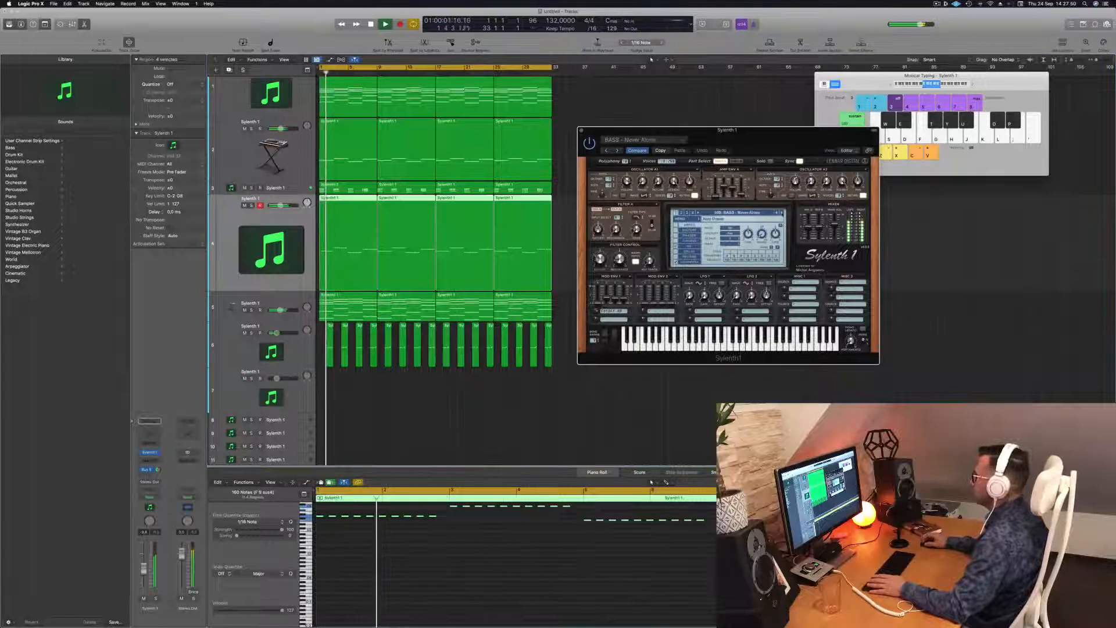
- Advance Sylenth1 from BASS - Never Alone to BASS - Plex and audition it from the start of the loop
left_click(782, 214)
left_click(782, 213)
left_click(782, 213)
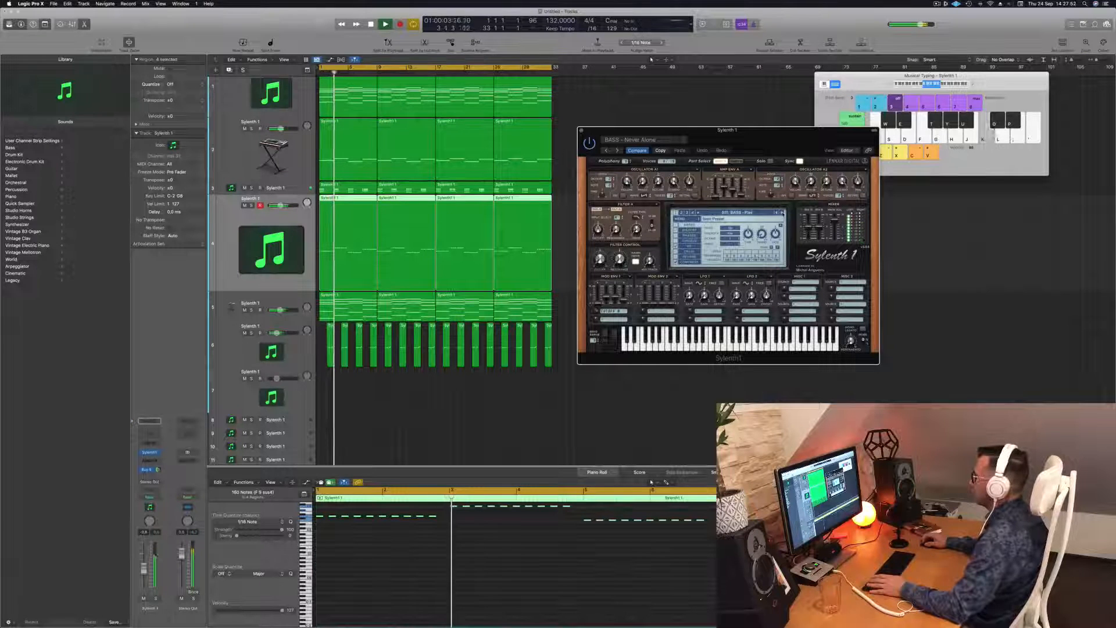
key("Return")
- Stop playback and fill the gap at the end of each root-note run in track 4's first region with another note
scroll(441, 549, "up", 1)
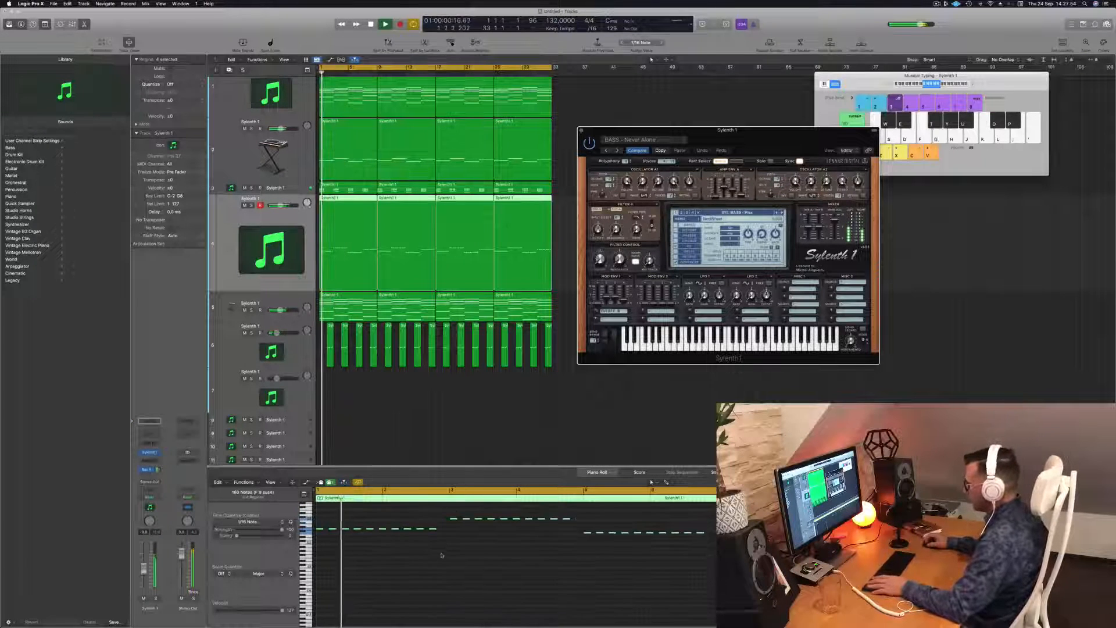
key("space")
left_click(443, 554)
key("super+Right")
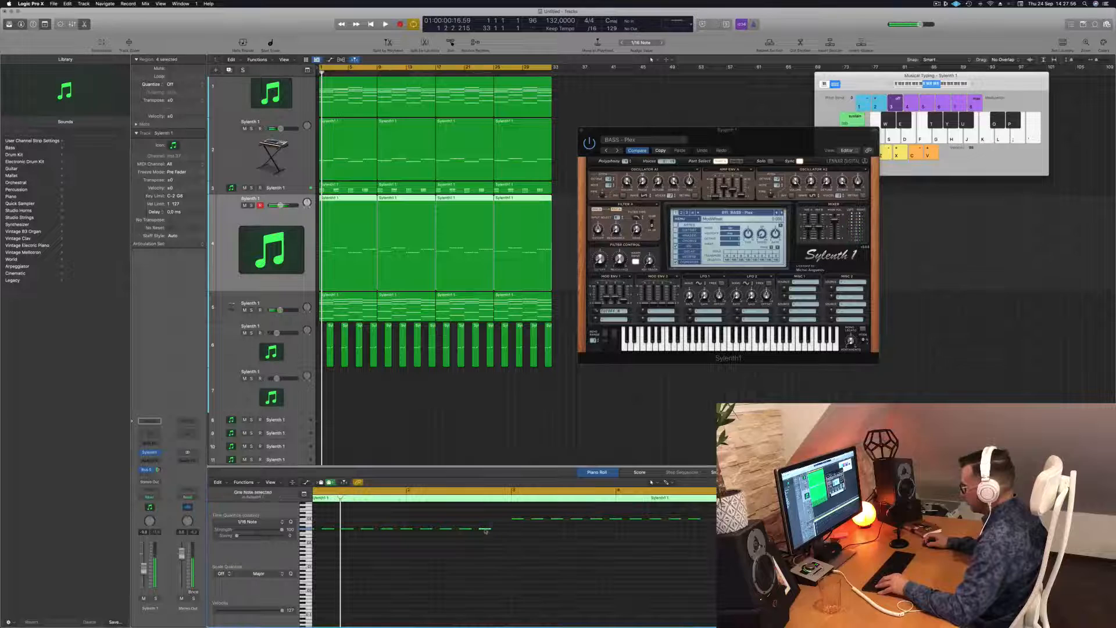
left_click_drag(485, 530, 504, 531)
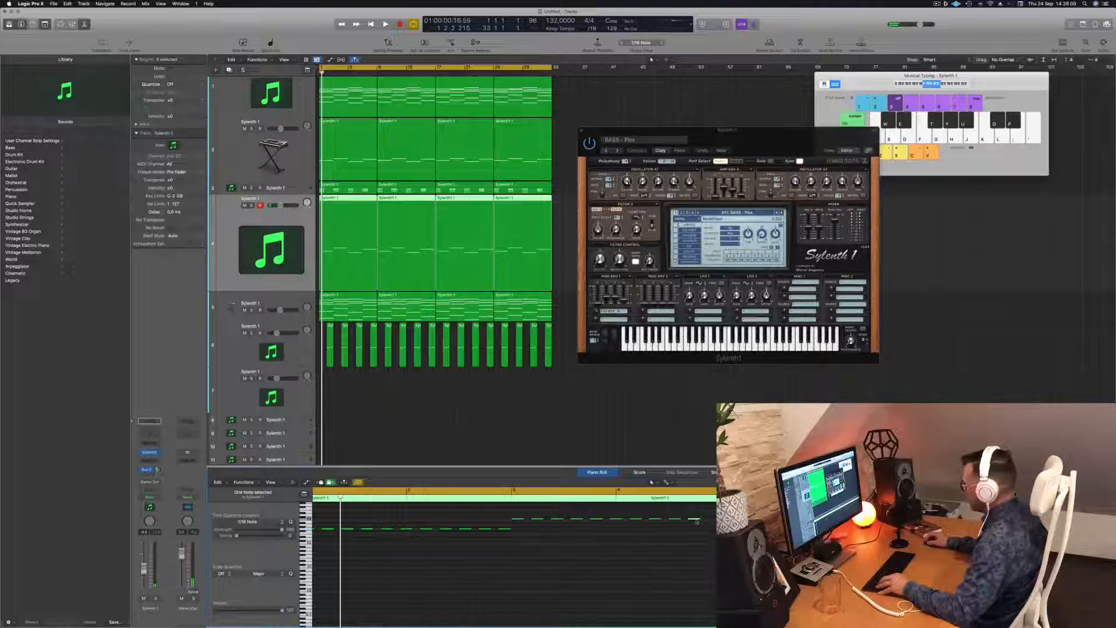
left_click_drag(695, 522, 713, 526)
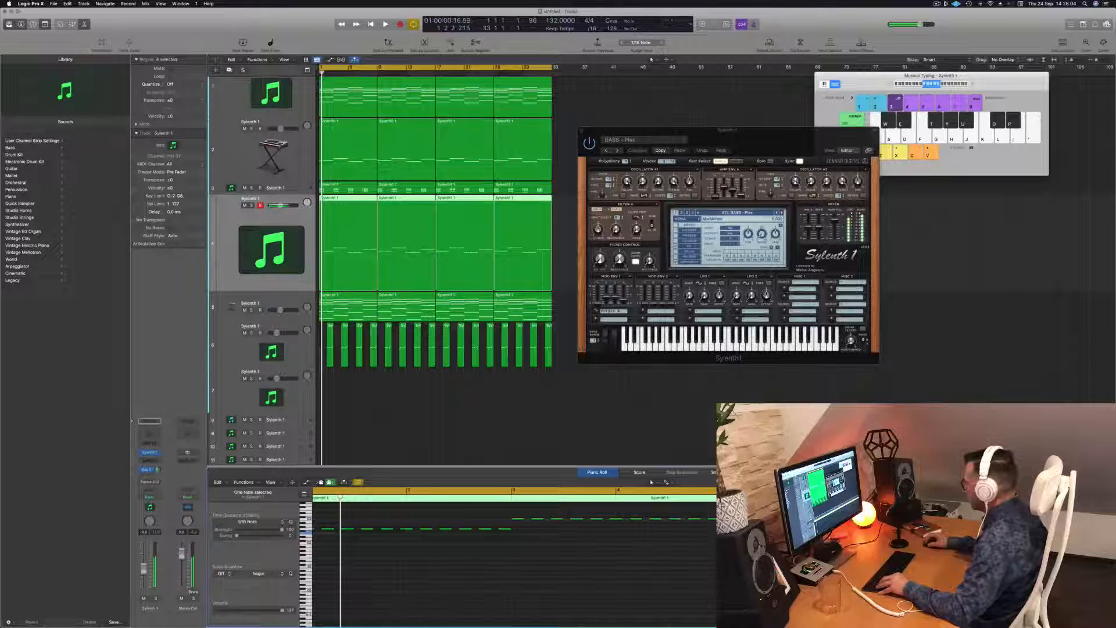
scroll(514, 558, "left", 3)
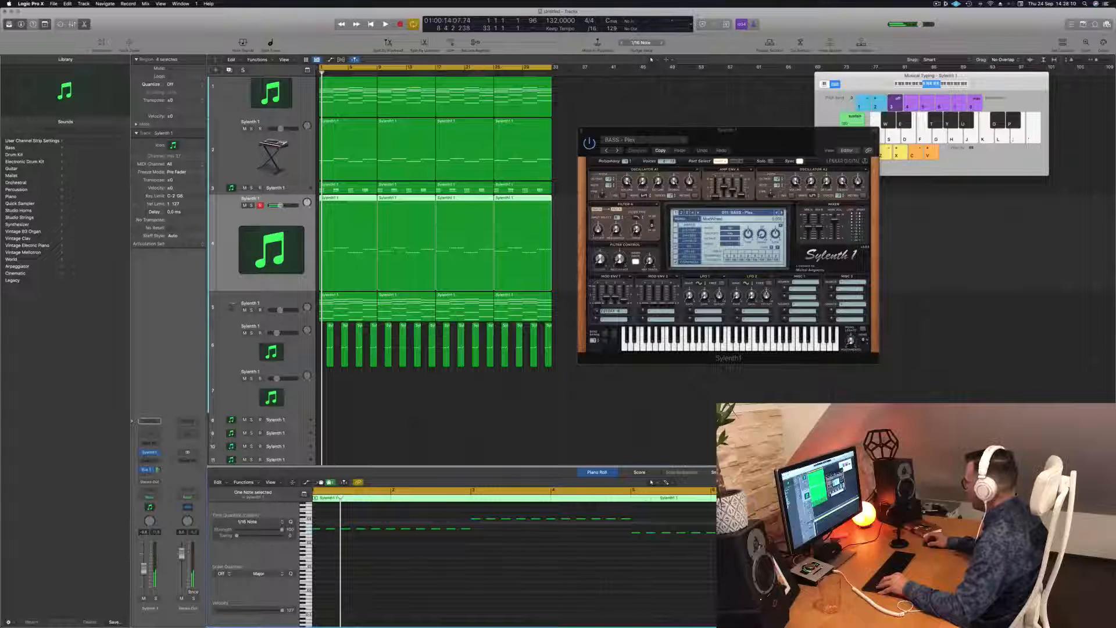
scroll(514, 557, "right", 3)
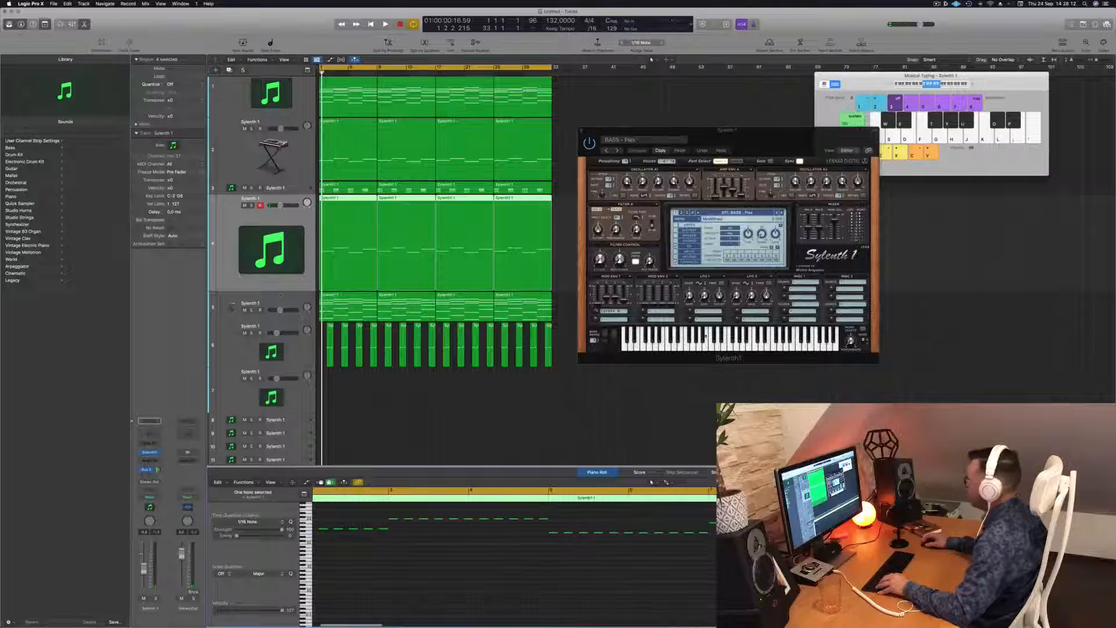
- Delete the last three bass regions on track 4, keeping only the edited first region
left_click(417, 423)
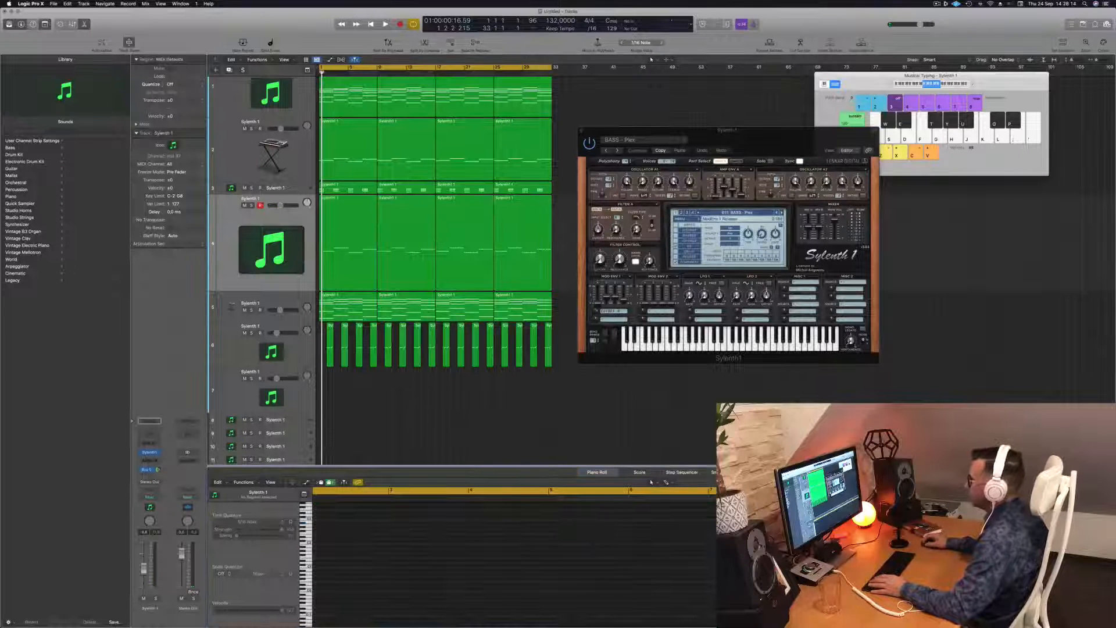
left_click_drag(558, 221, 407, 238)
key("Delete")
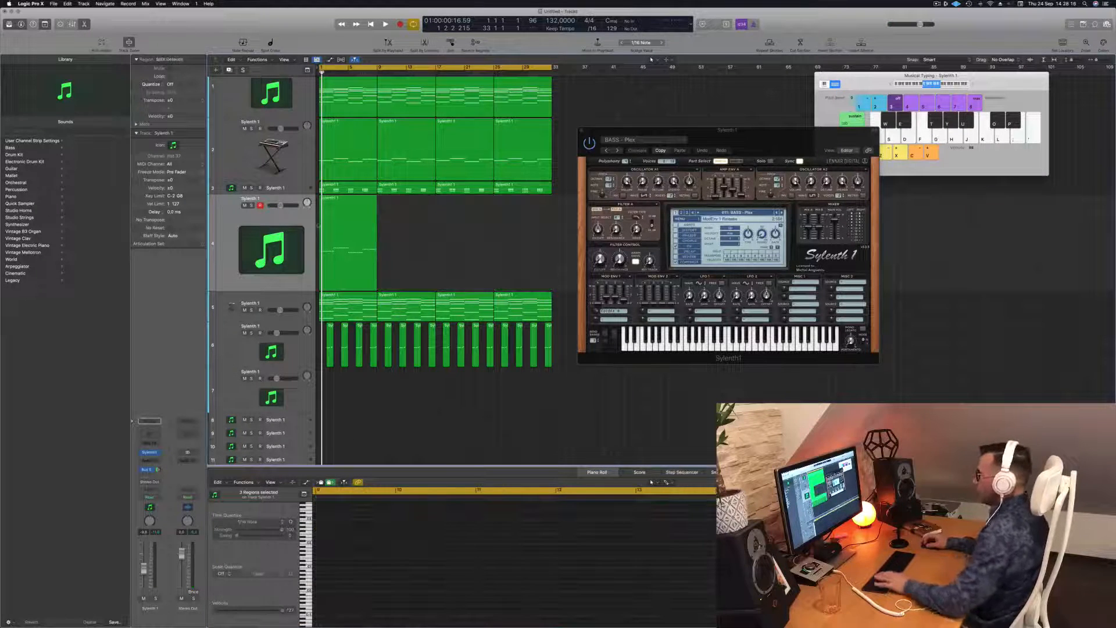
left_click(340, 222)
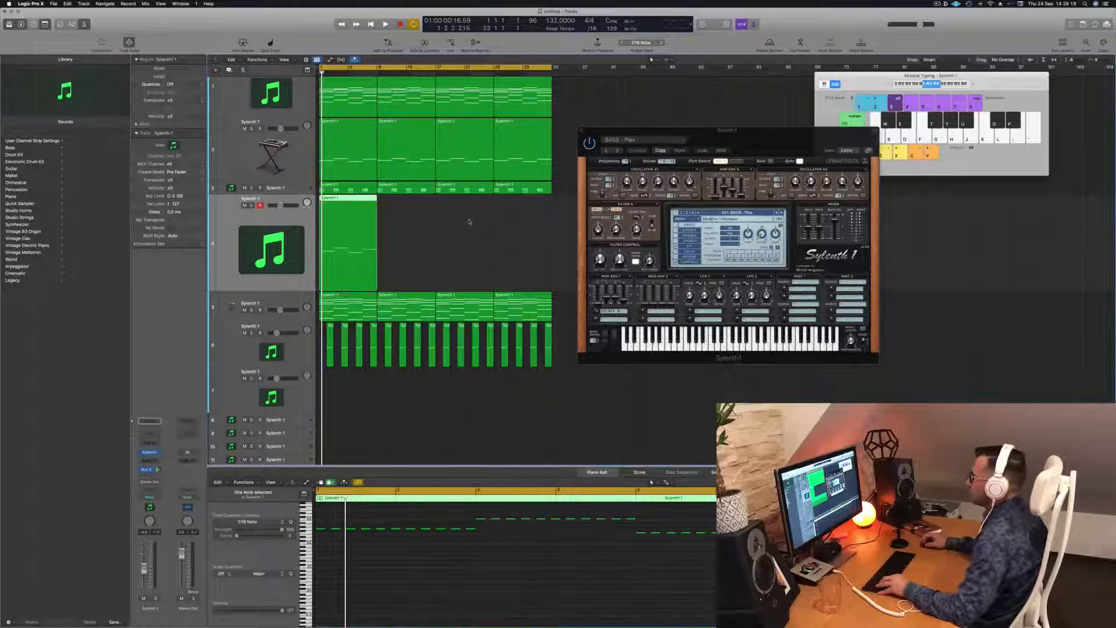
left_click_drag(350, 207, 409, 207)
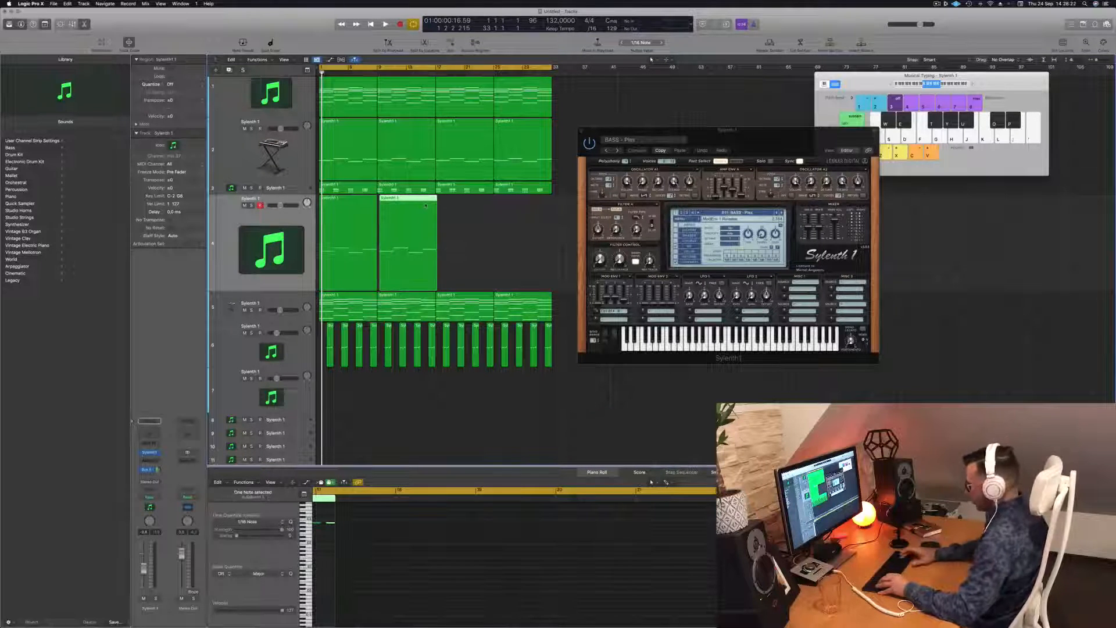
key("Delete")
- Copy track 4's first region directly behind itself, and copy both regions again to fill the track up to bar 33
left_click(331, 206)
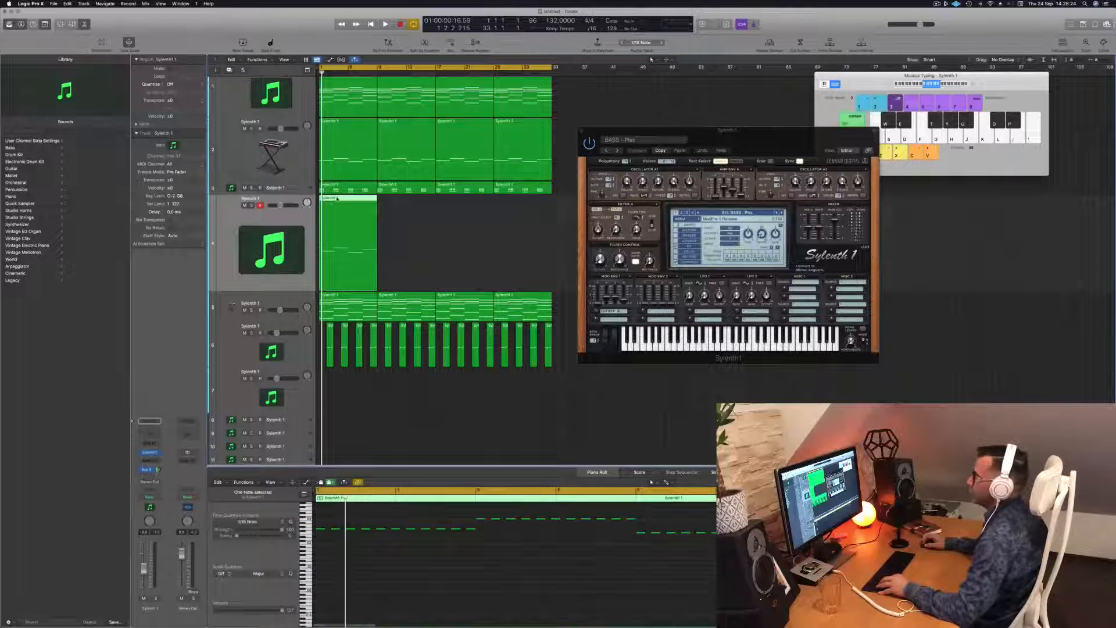
left_click_drag(337, 198, 395, 198)
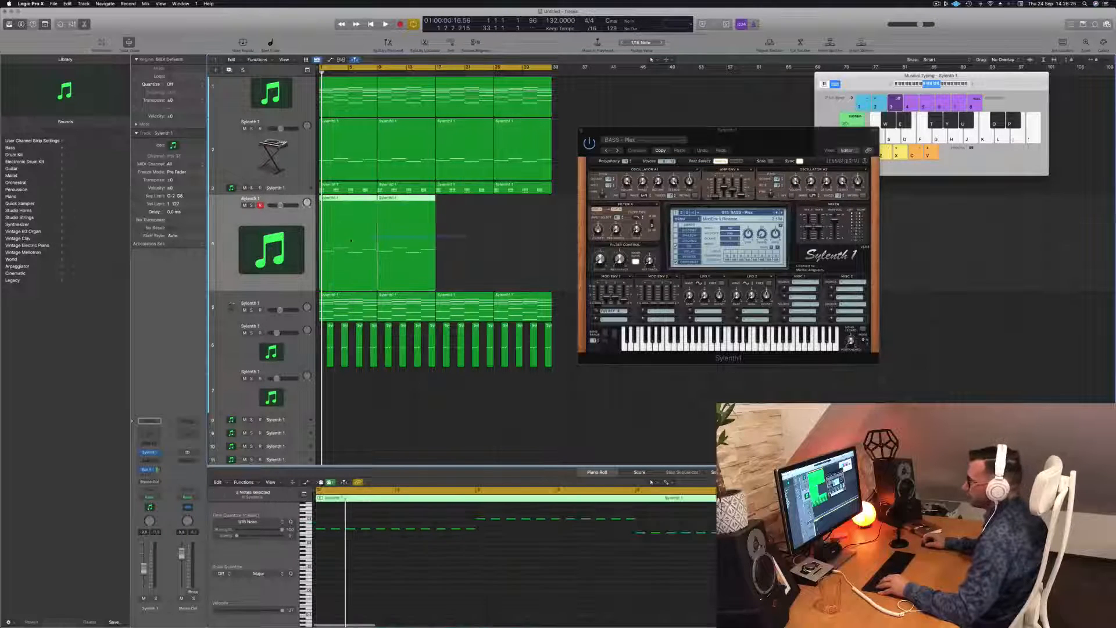
left_click_drag(467, 236, 351, 241)
left_click_drag(338, 198, 455, 211)
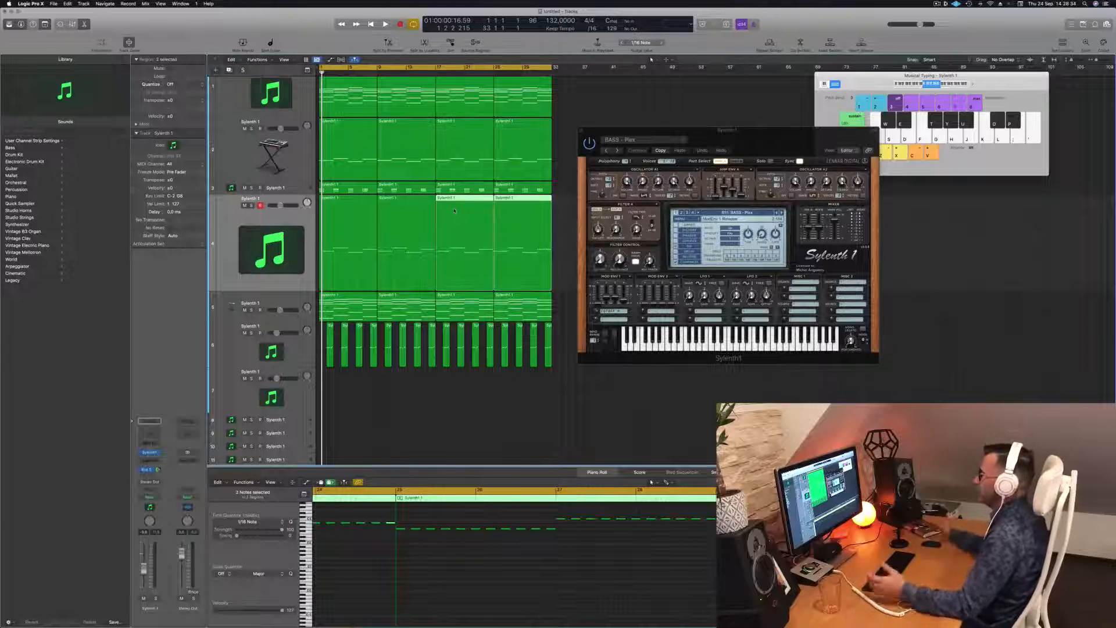
- Select all regions on track 4 and play the revised bass part from the start with BASS - Plex
left_click(283, 215)
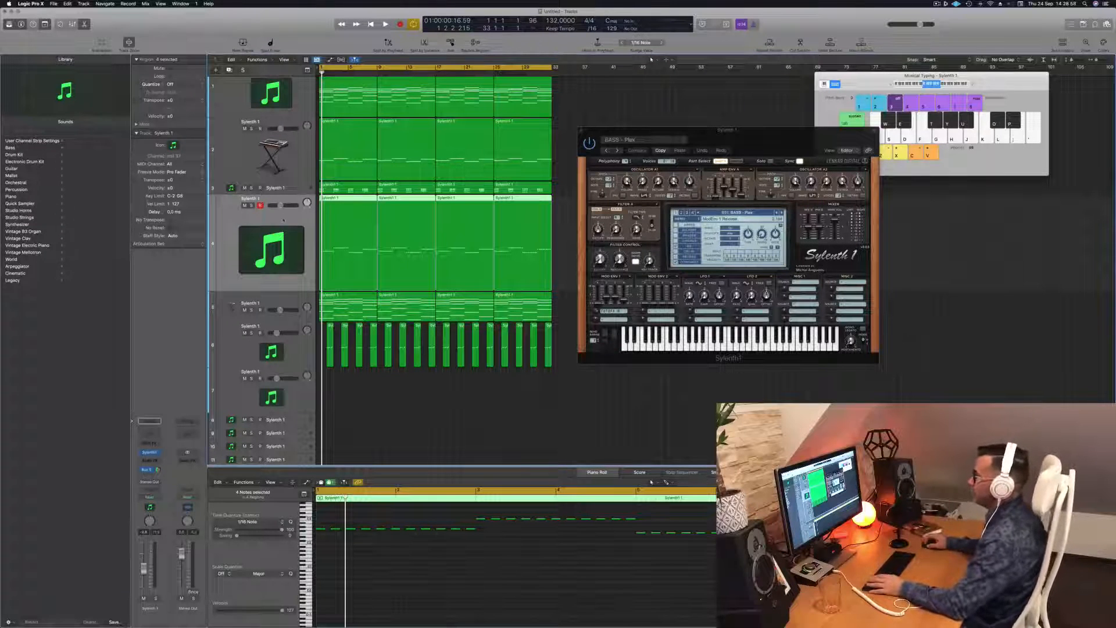
key("space")
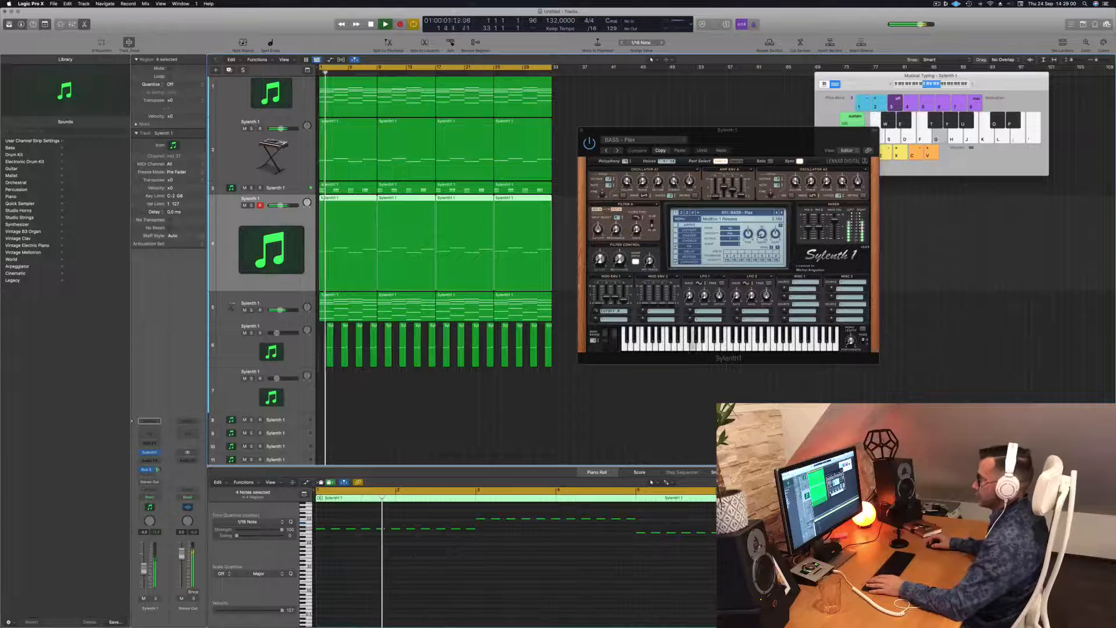
key("Return")
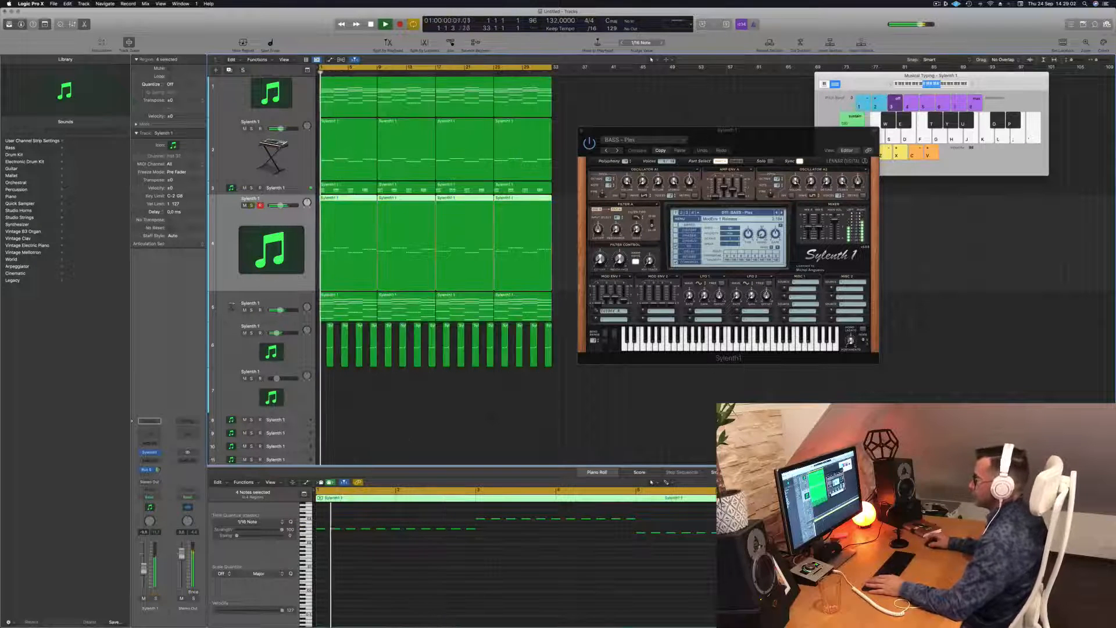
- Advance Sylenth1 through the remaining bass presets after BASS - Plex while the loop plays
left_click(781, 213)
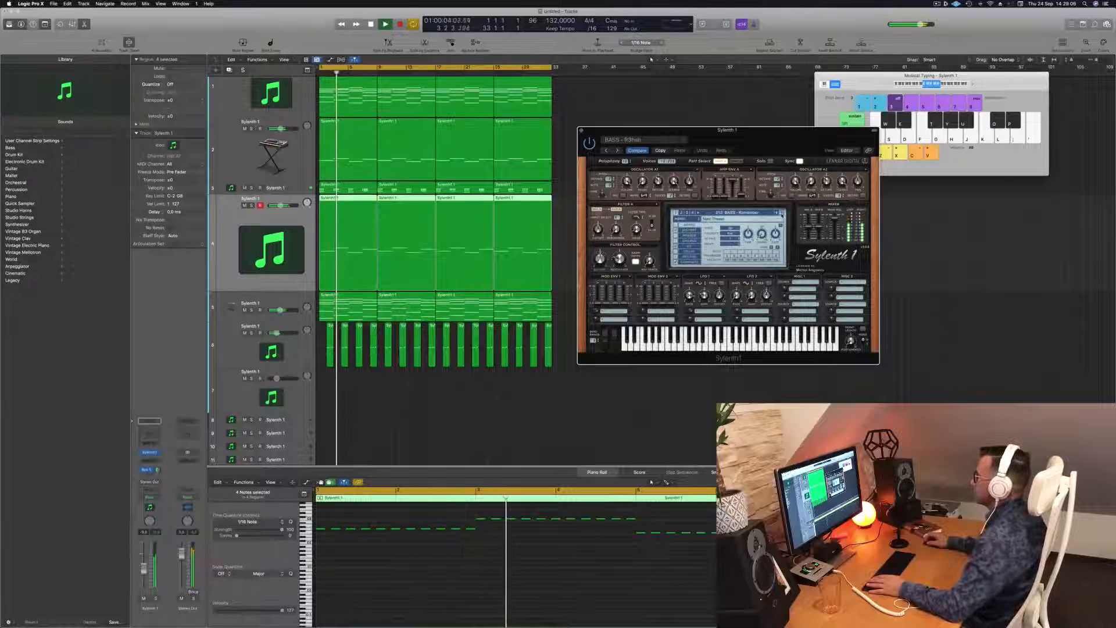
left_click(781, 214)
left_click(782, 213)
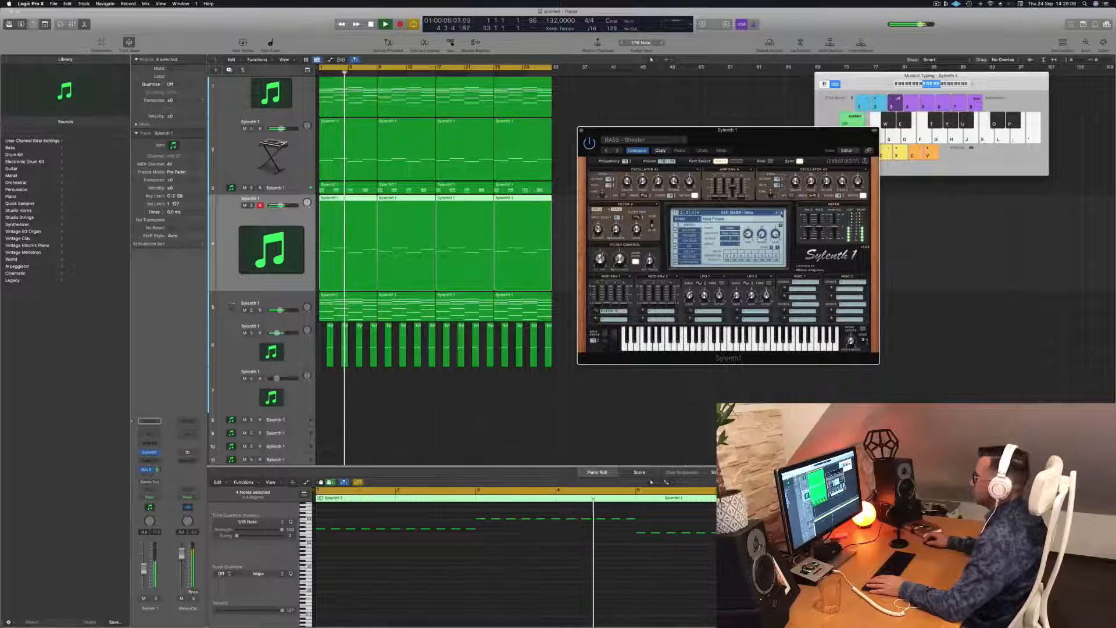
left_click(781, 214)
left_click(782, 214)
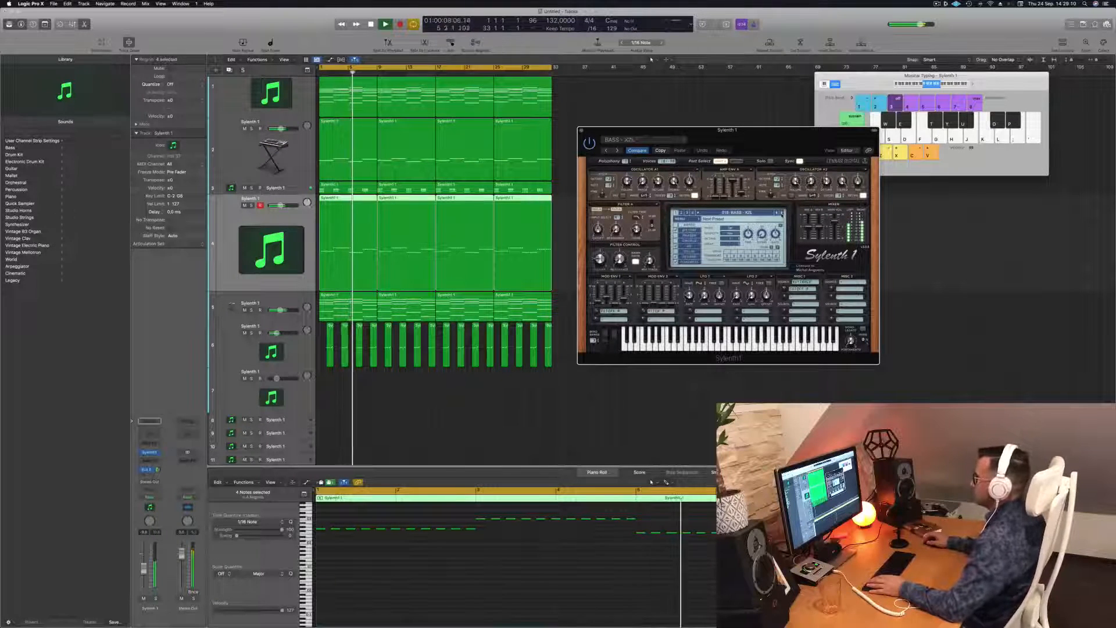
left_click(782, 214)
- Load the first bass preset in Sylenth1's bank, step on to the one after it, and play the loop
left_click(734, 213)
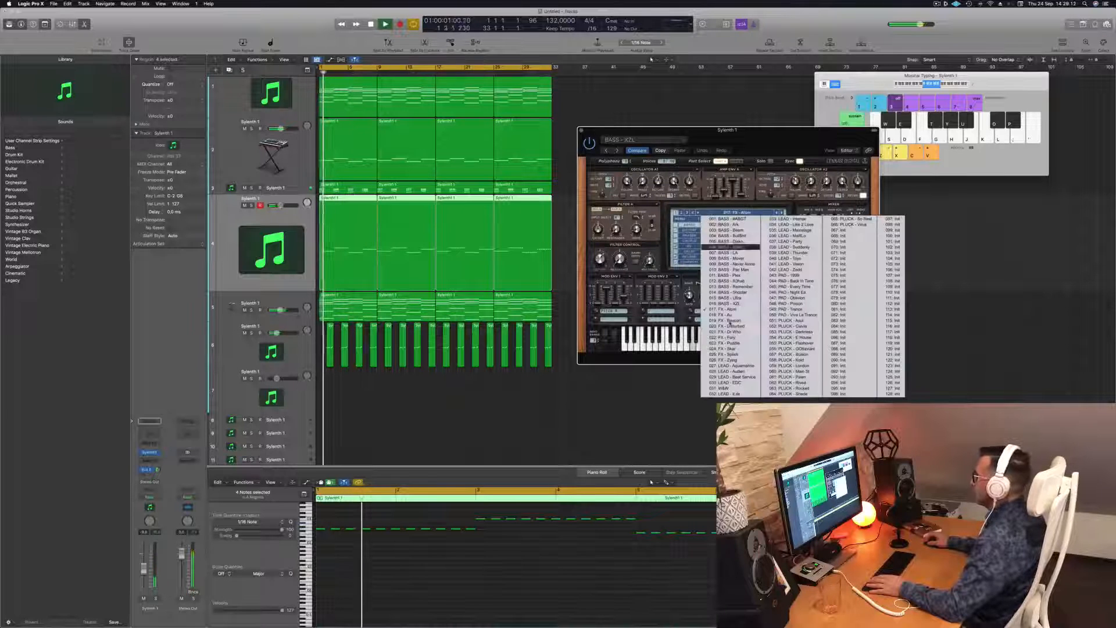
left_click(739, 219)
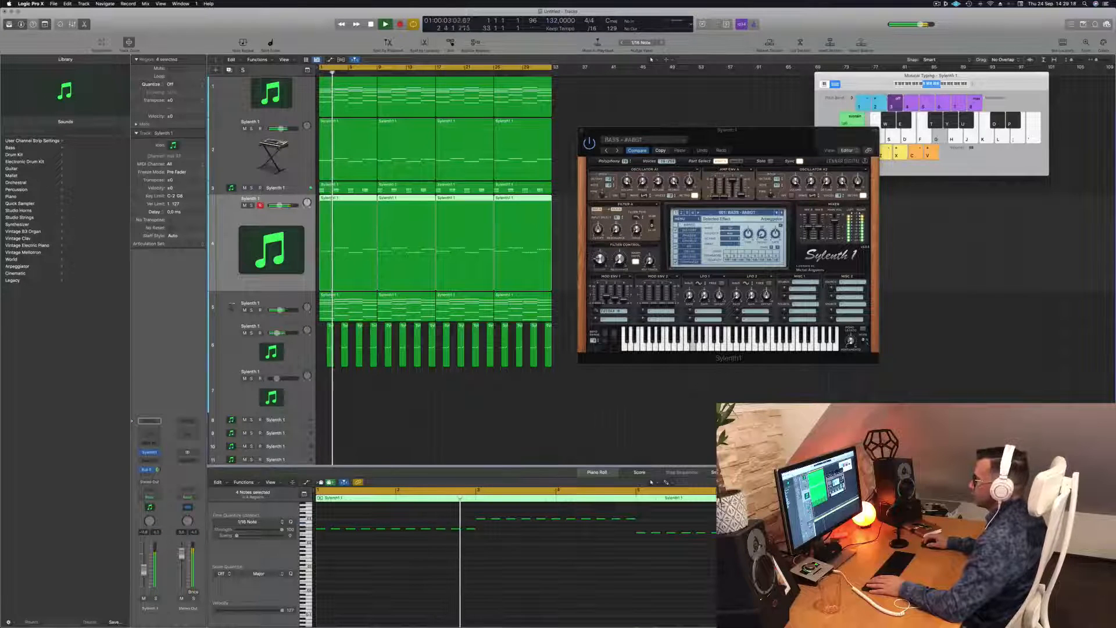
left_click_drag(779, 143, 733, 152)
left_click(735, 221)
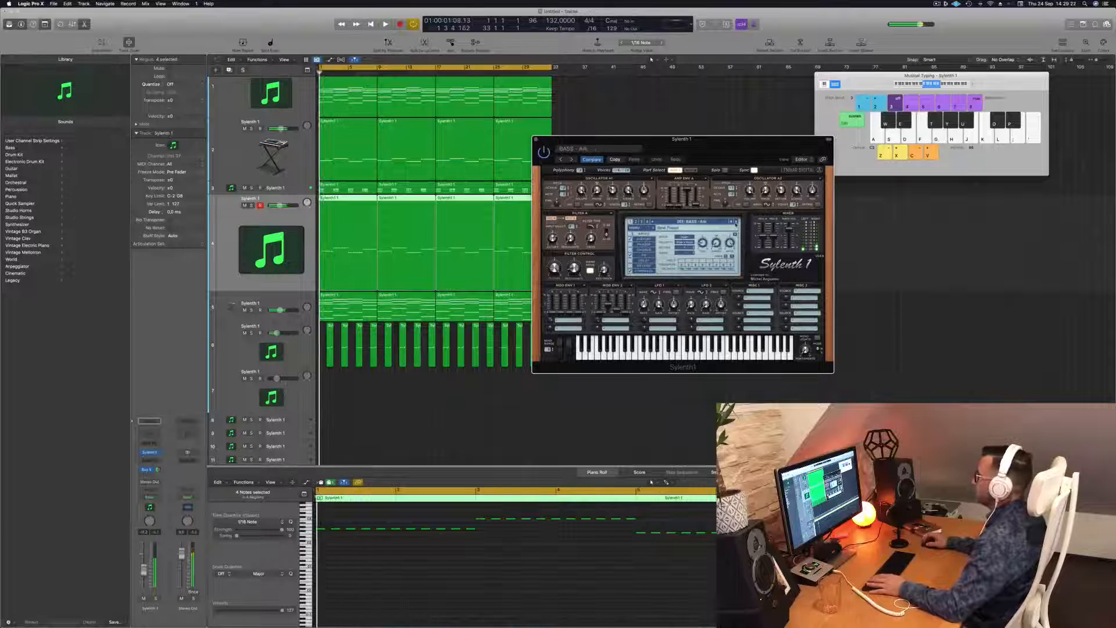
key("space")
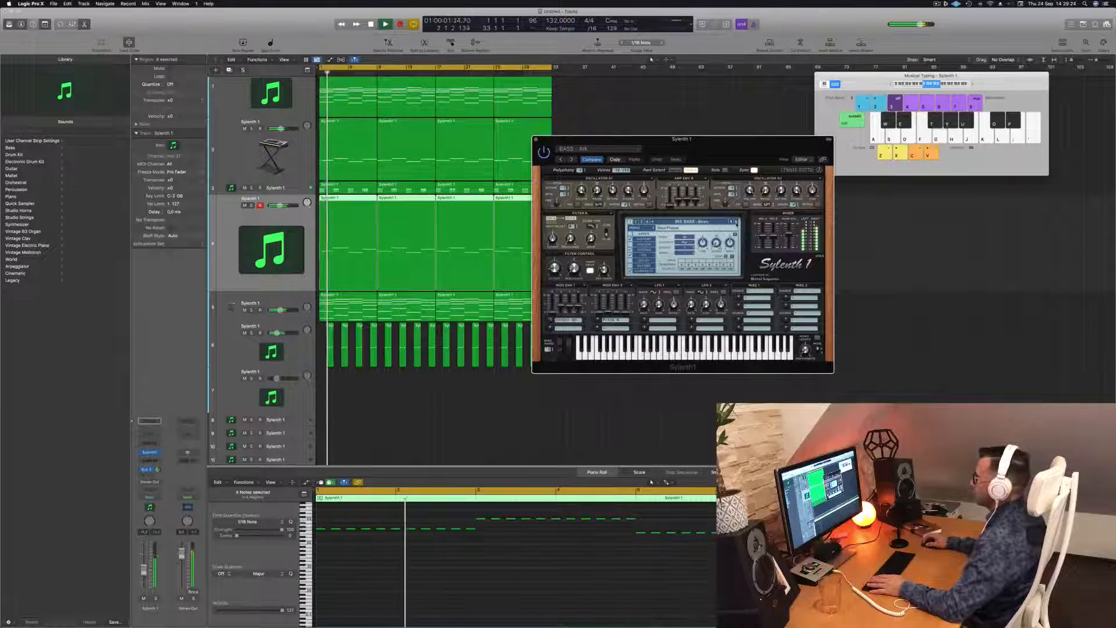
- Advance Sylenth1 through the following bass presets during playback, keep the last one reached, and close the instrument
left_click(736, 222)
left_click(736, 222)
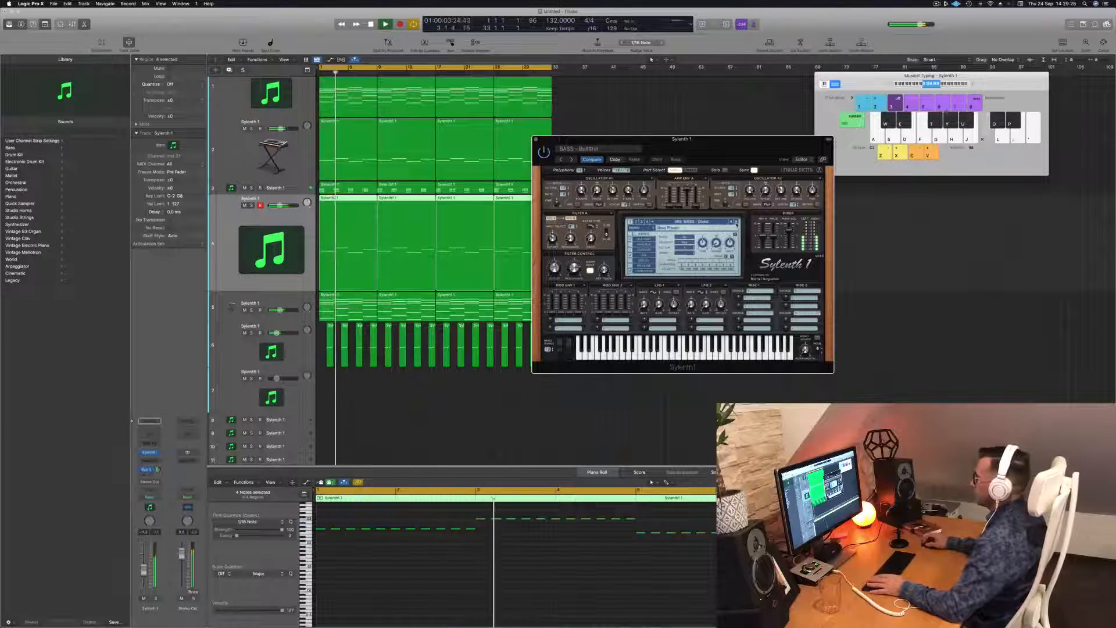
left_click(737, 222)
left_click(736, 222)
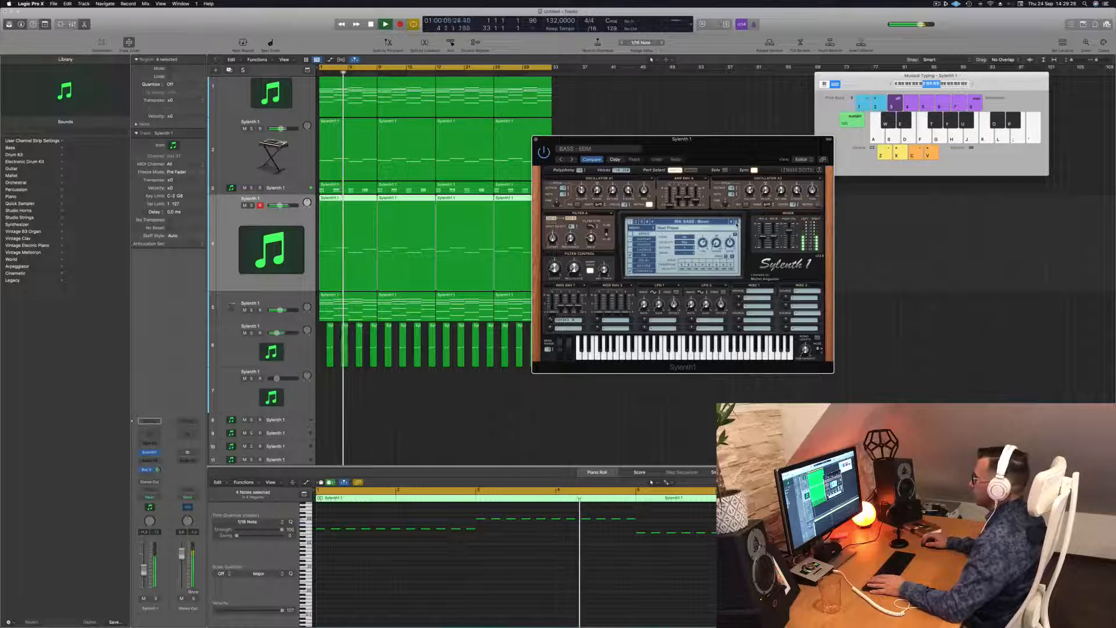
left_click_drag(763, 142, 814, 126)
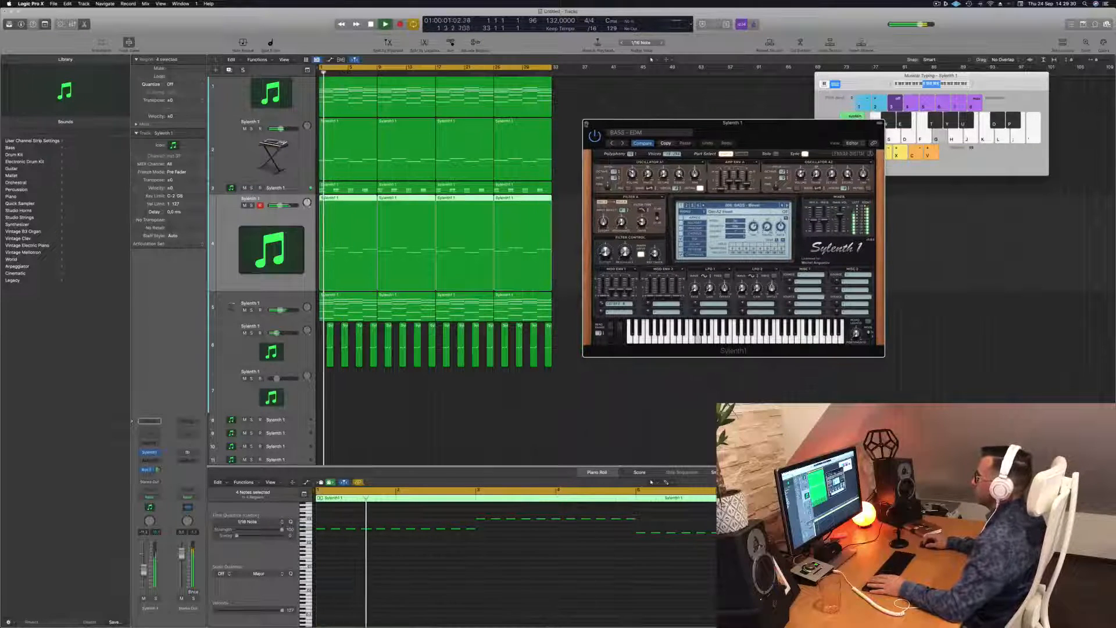
left_click(585, 124)
key("Return")
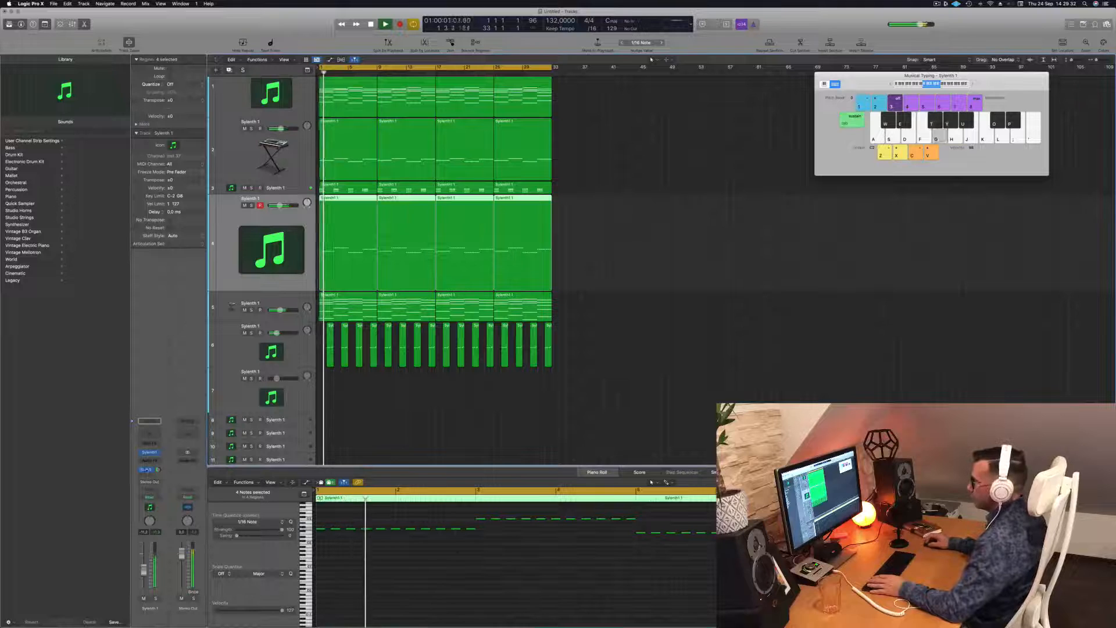
- Insert a stereo Compressor on track 4, sidechain it to Kick 1 - Big Room (Inst 9), and play the loop
left_click(152, 461)
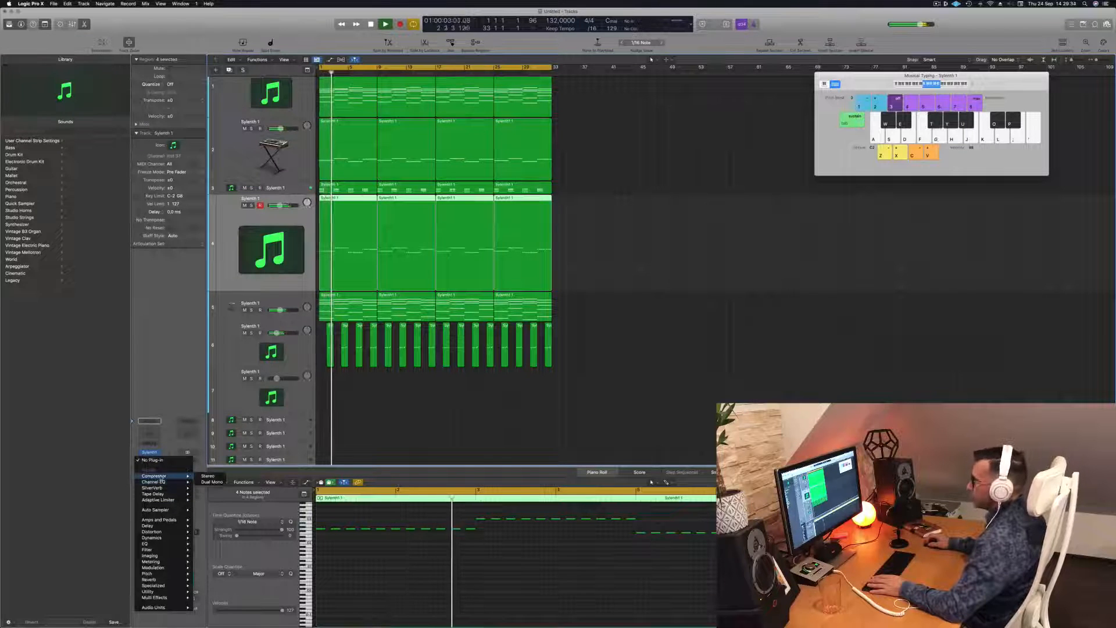
left_click(207, 476)
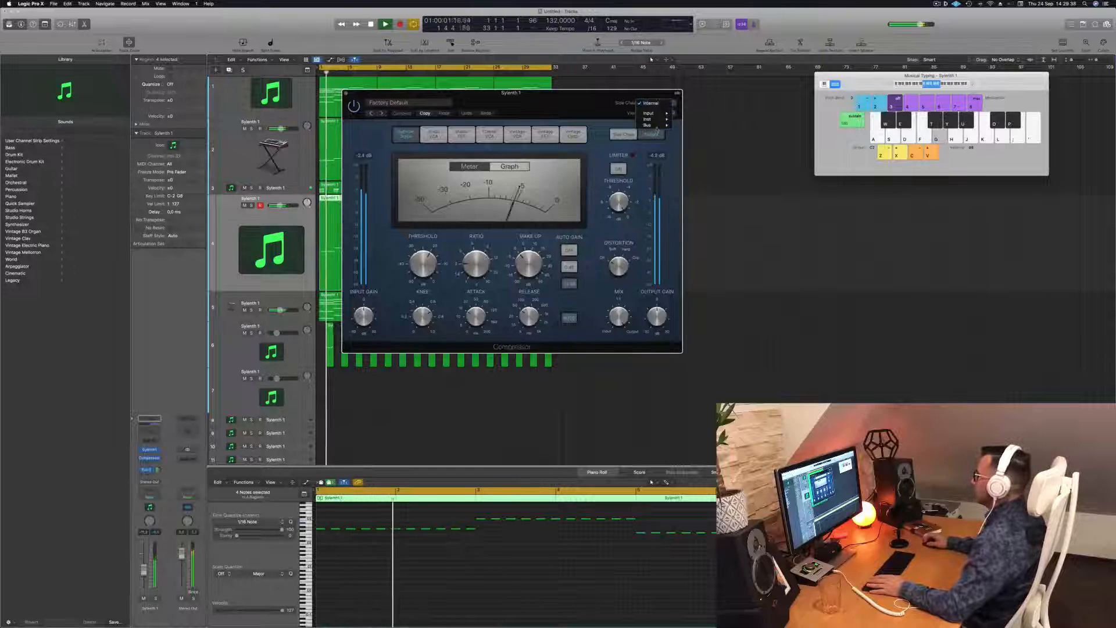
mouse_move(659, 119)
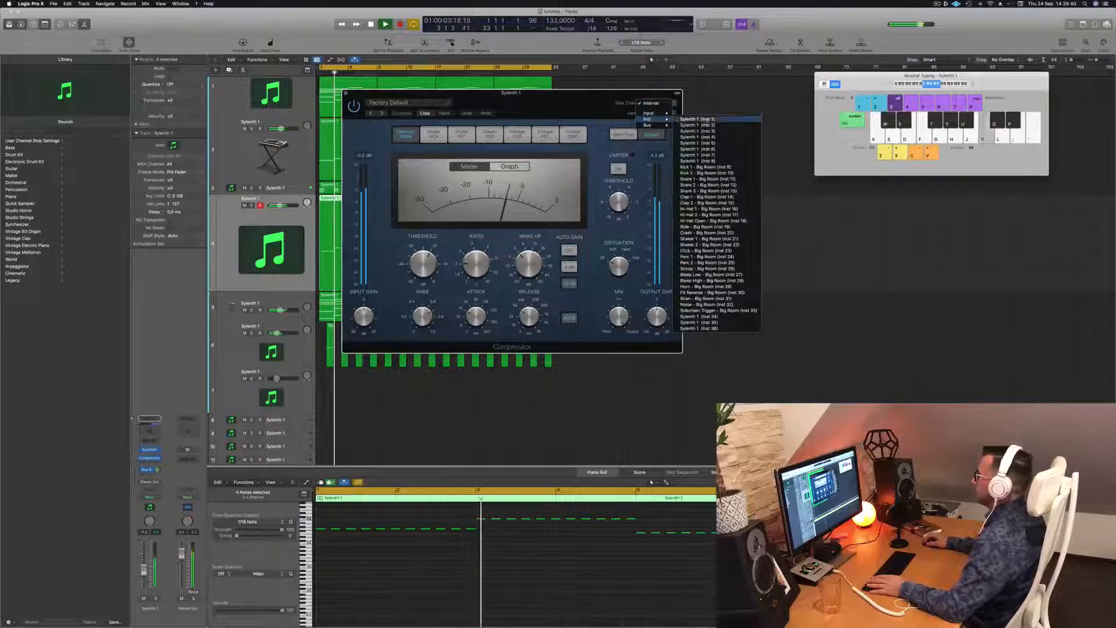
left_click(700, 167)
left_click_drag(562, 344, 794, 357)
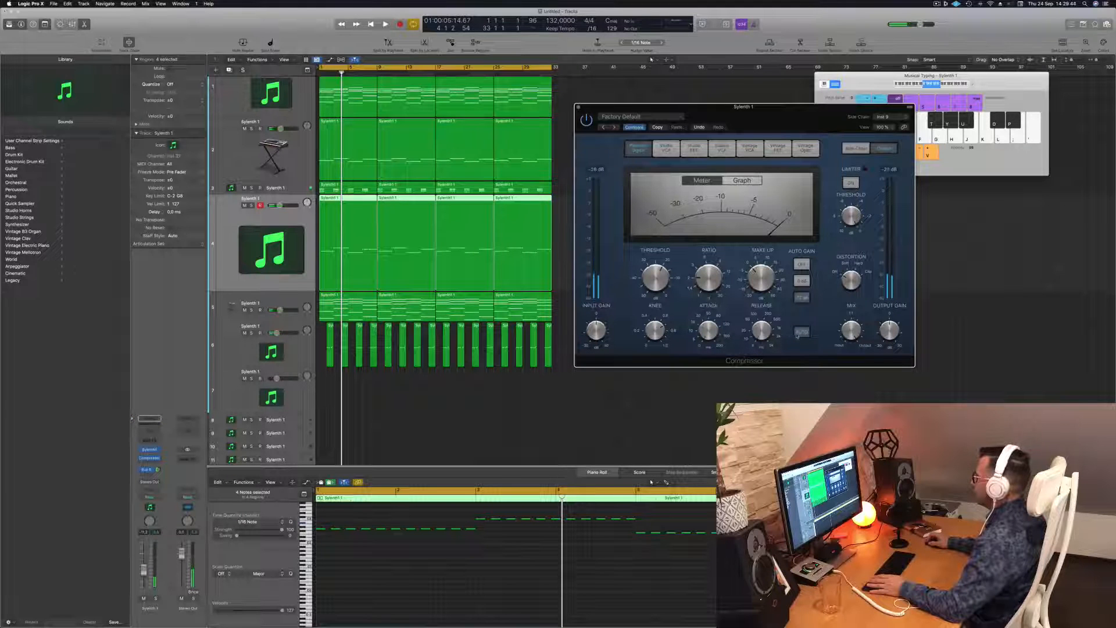
key("space")
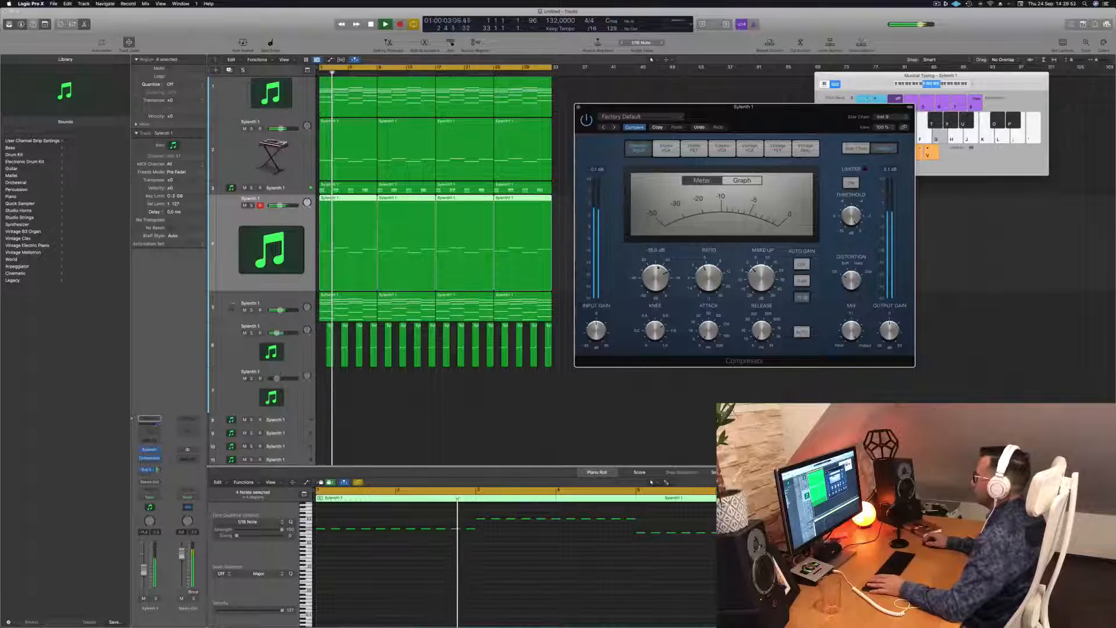
- Listen to the compressed bass on track 4 in solo, return to the full mix, and close the Compressor
left_click(156, 599)
left_click(156, 599)
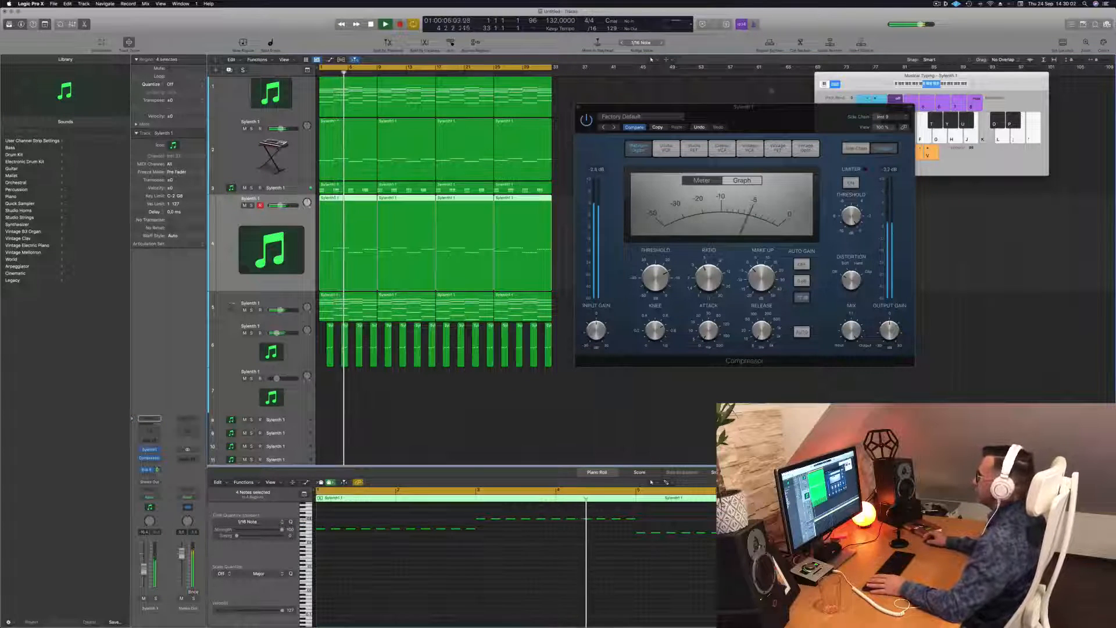
left_click_drag(577, 109, 514, 156)
left_click(515, 155)
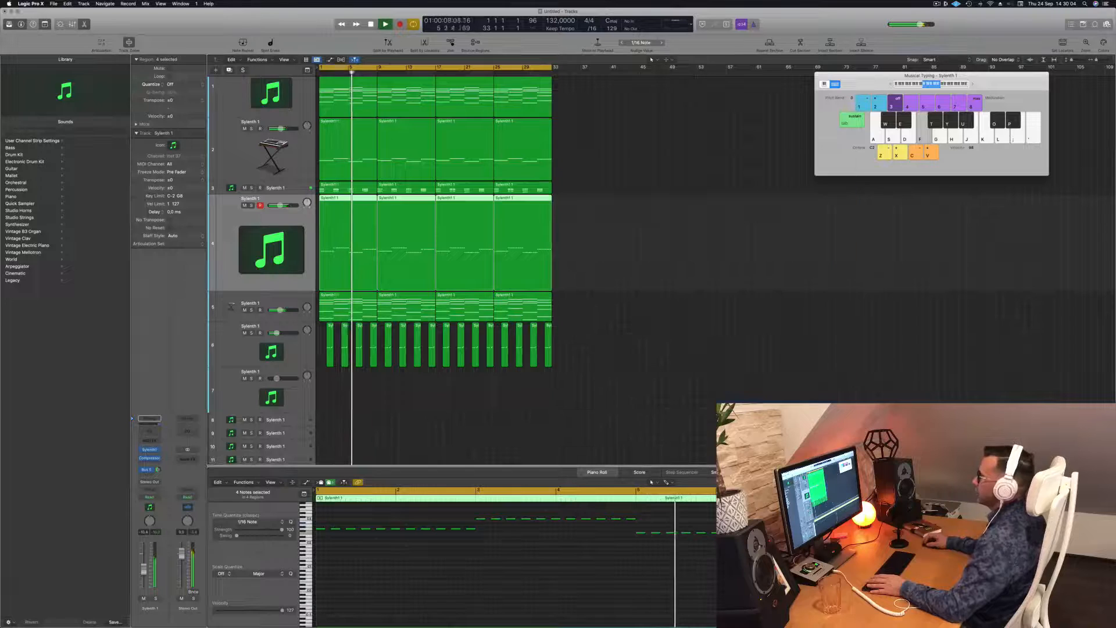
- Restart playback of the full arrangement and mute track 5 to hear the mix without its Alchemy part
left_click(246, 92)
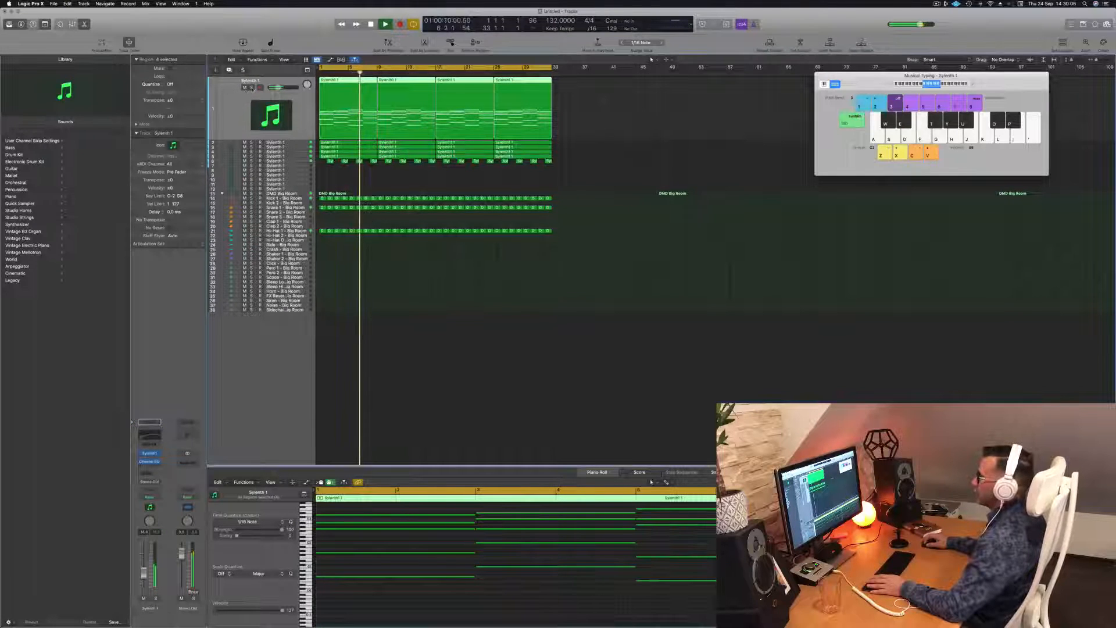
key("space")
key("space")
left_click(290, 156)
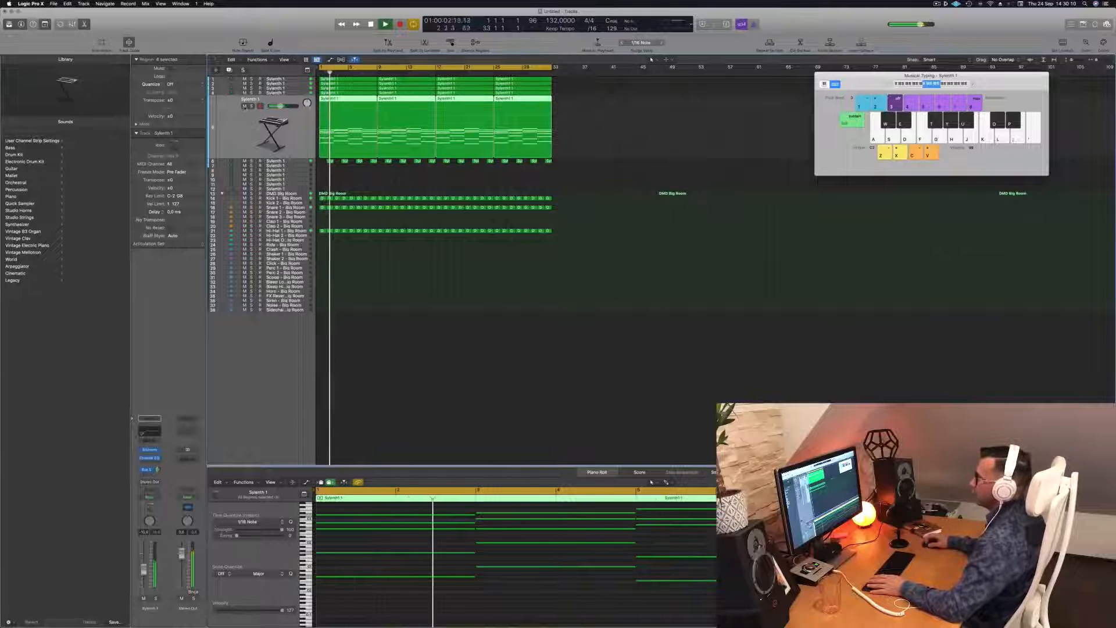
key("ctrl+m")
scroll(430, 246, "up", 5)
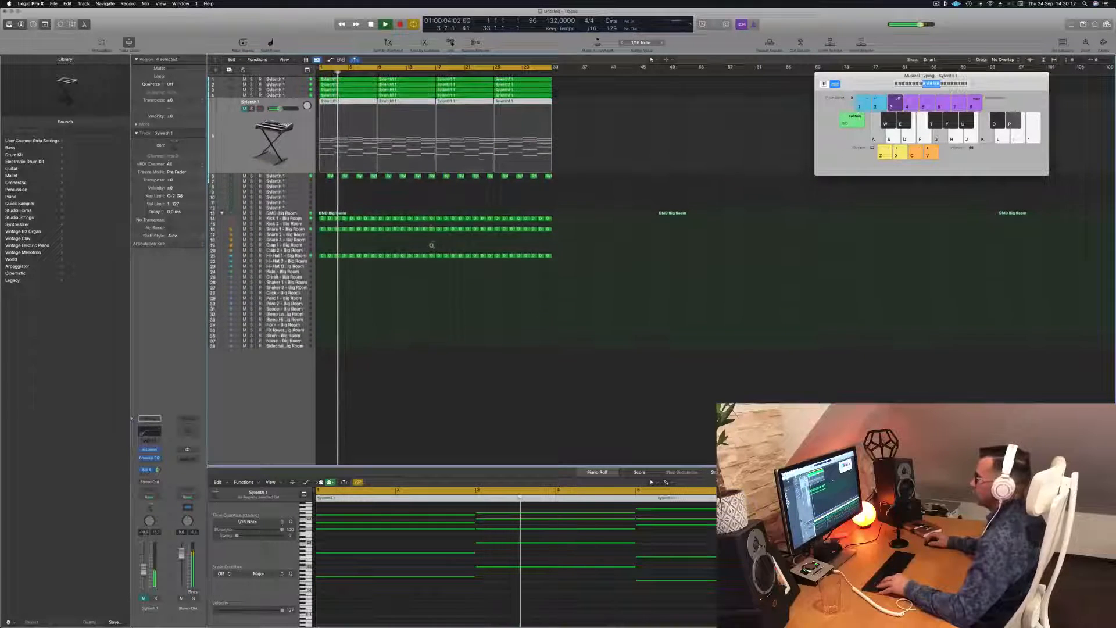
scroll(445, 229, "up", 3)
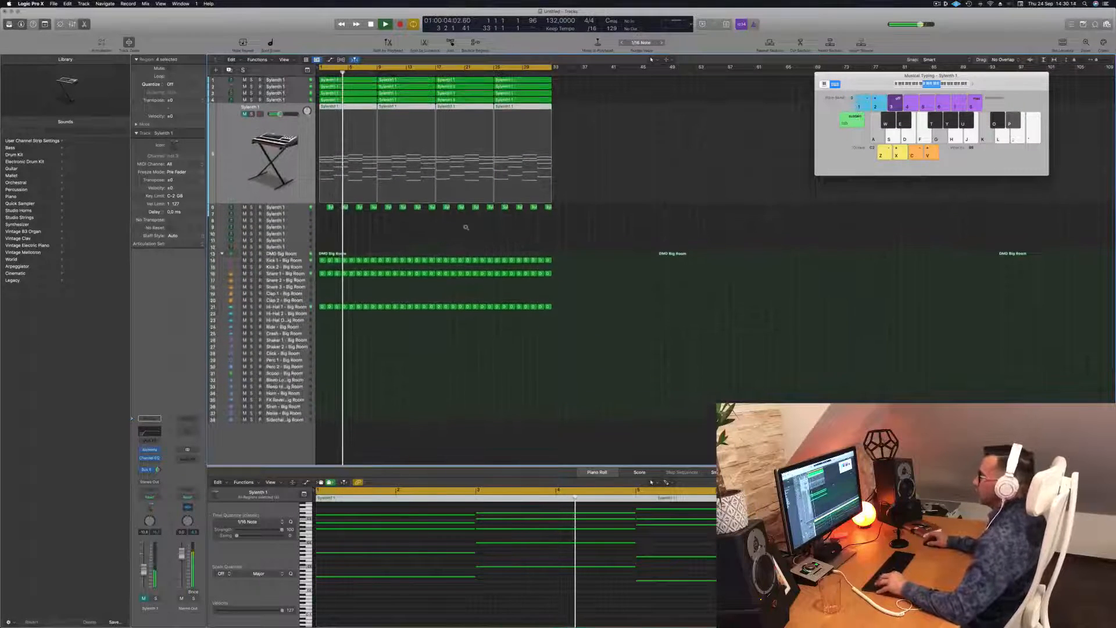
scroll(465, 227, "right", 4)
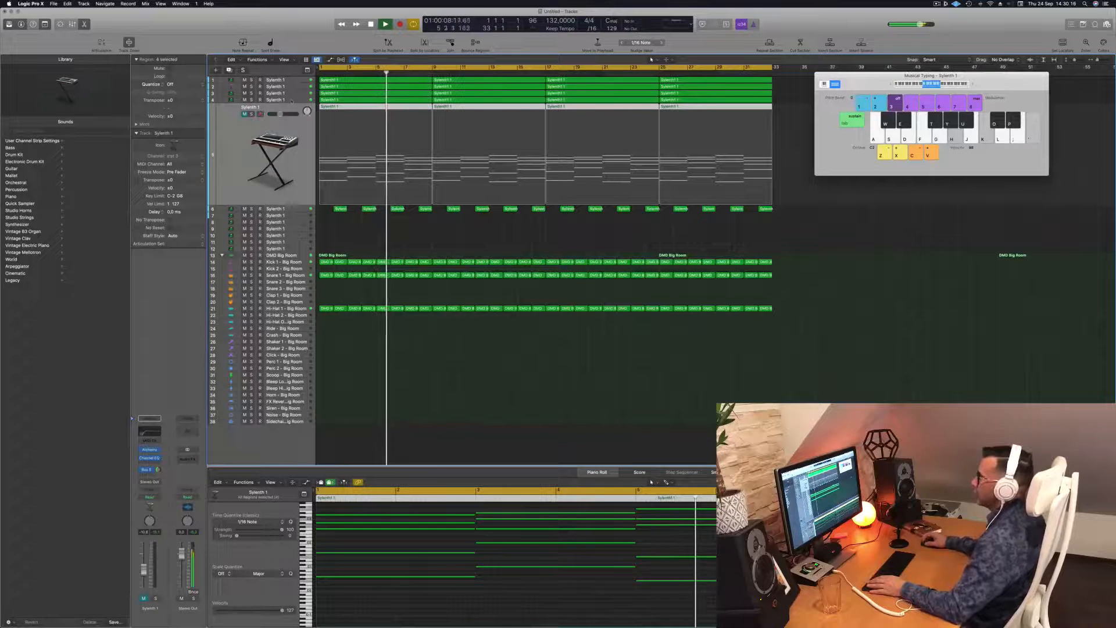
- Audition the bass on track 4 and the stabs on track 3 by temporarily soloing each, and check the mix with track 3 muted
left_click(266, 101)
left_click(252, 108)
left_click(252, 108)
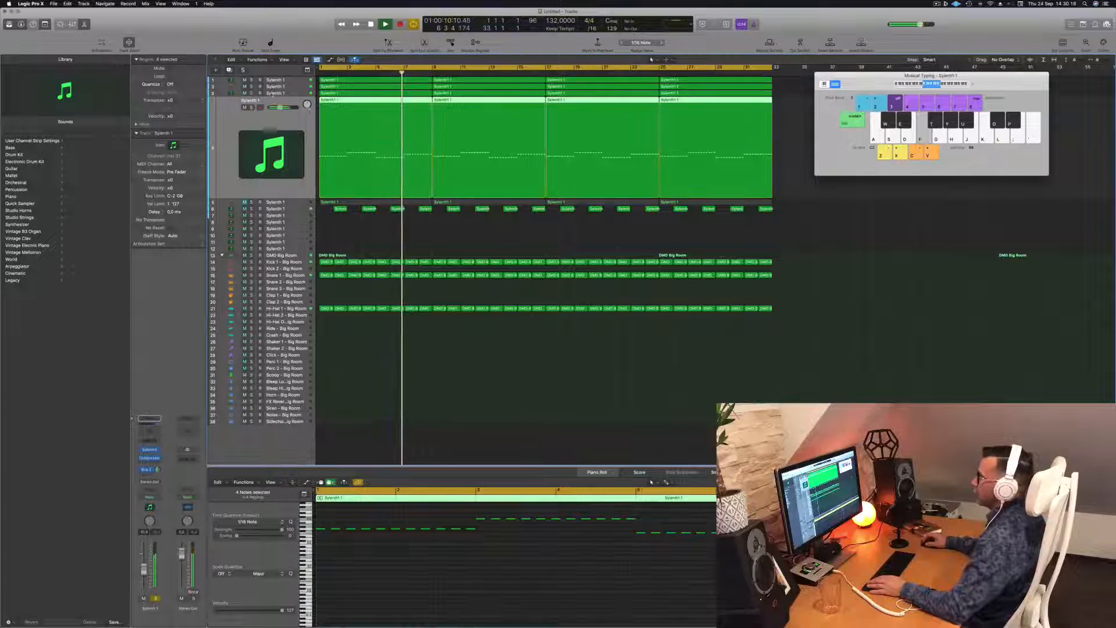
left_click(261, 93)
left_click(251, 101)
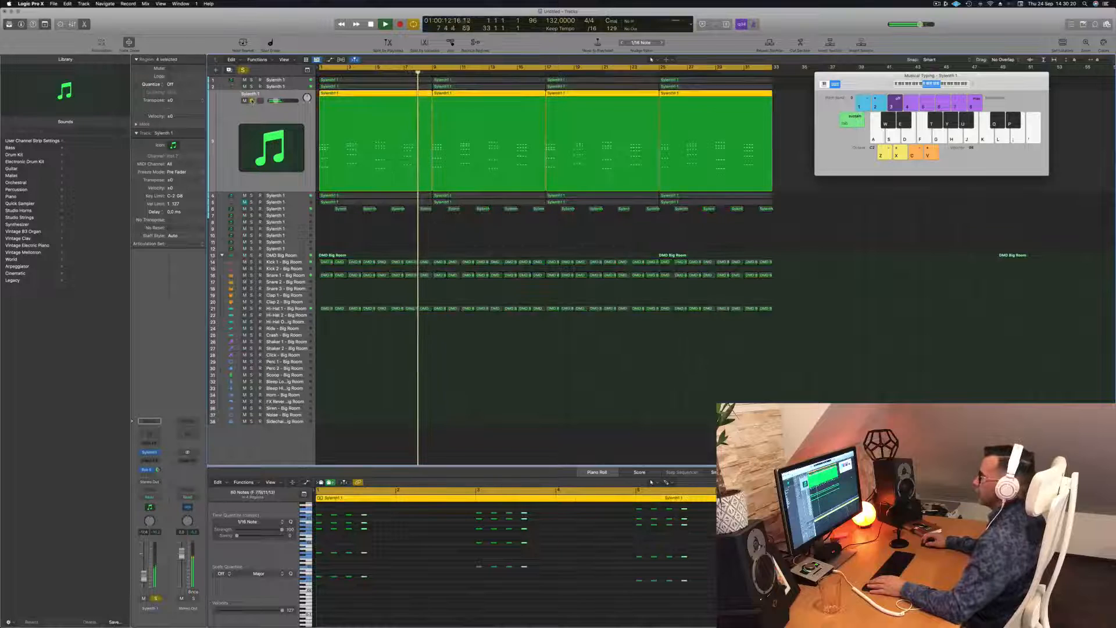
left_click(251, 100)
left_click(245, 100)
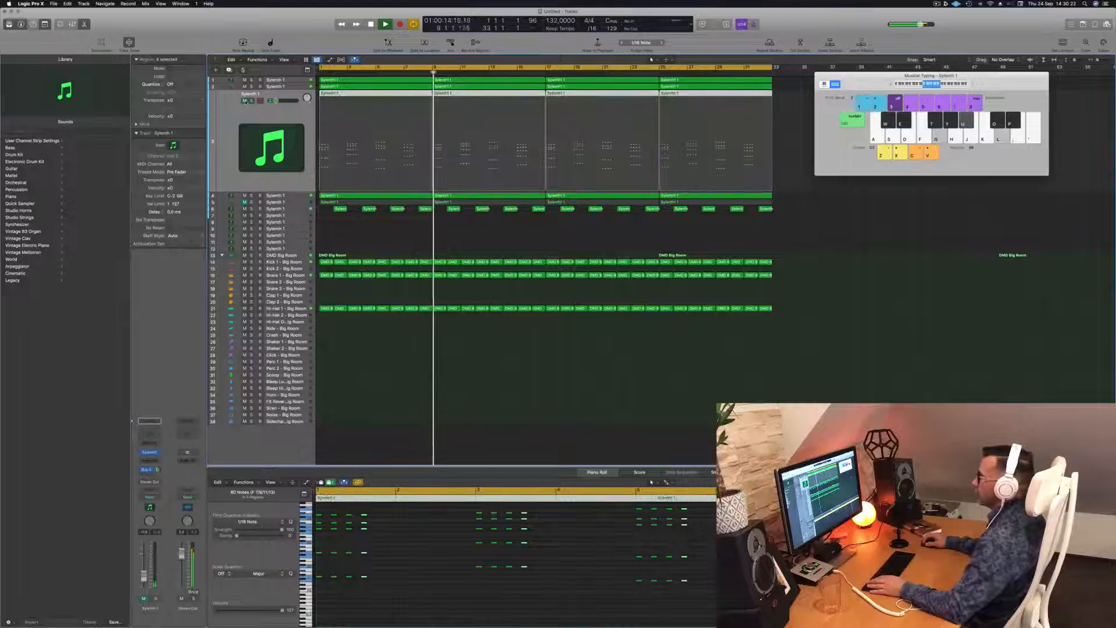
left_click(245, 101)
- Compare the mix with track 6 muted and unmuted, and unmute track 5 again
left_click(273, 209)
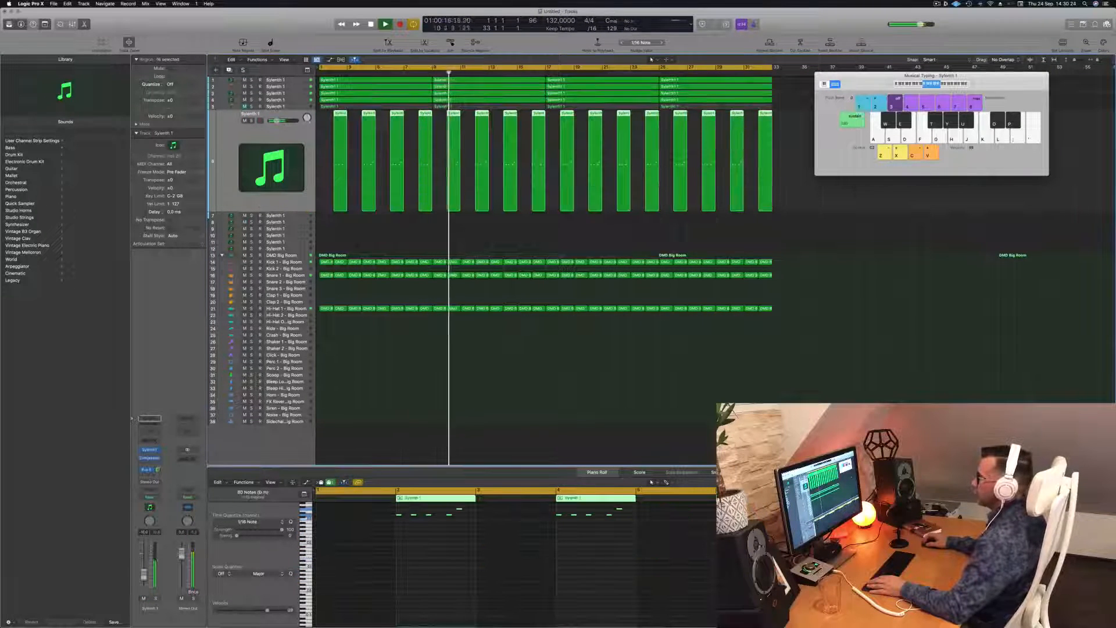
left_click(244, 121)
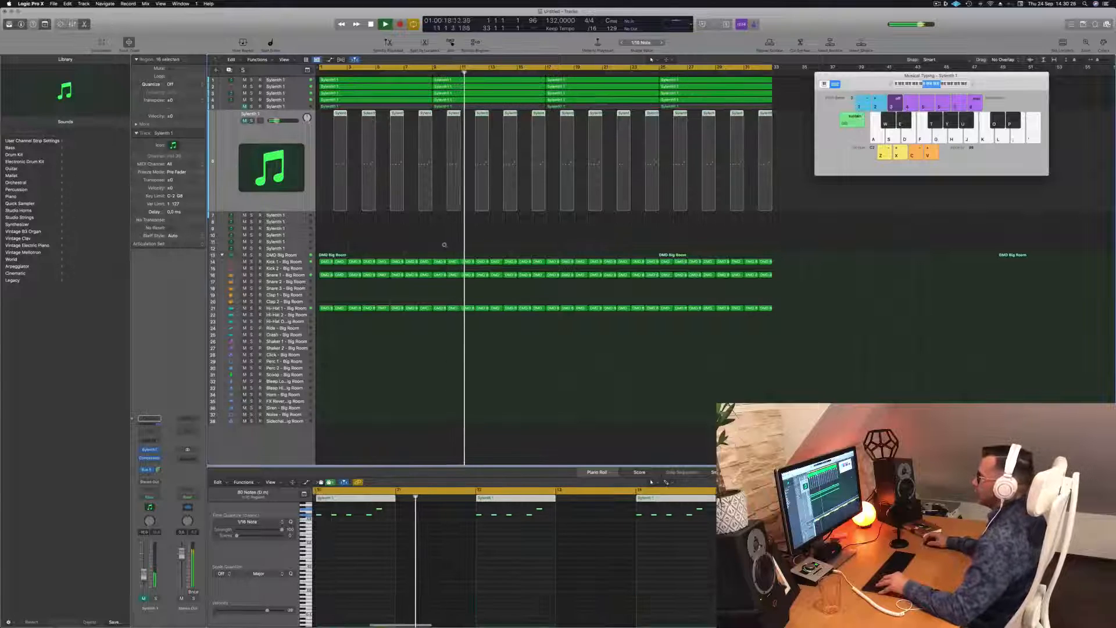
scroll(455, 198, "down", 1)
scroll(455, 197, "down", 3)
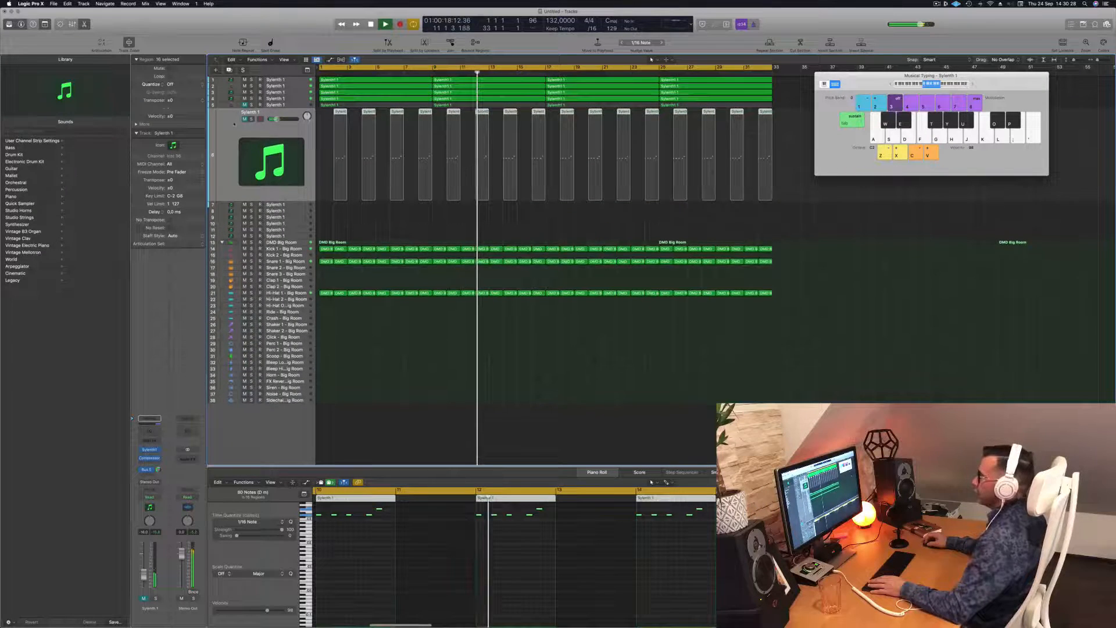
left_click(245, 116)
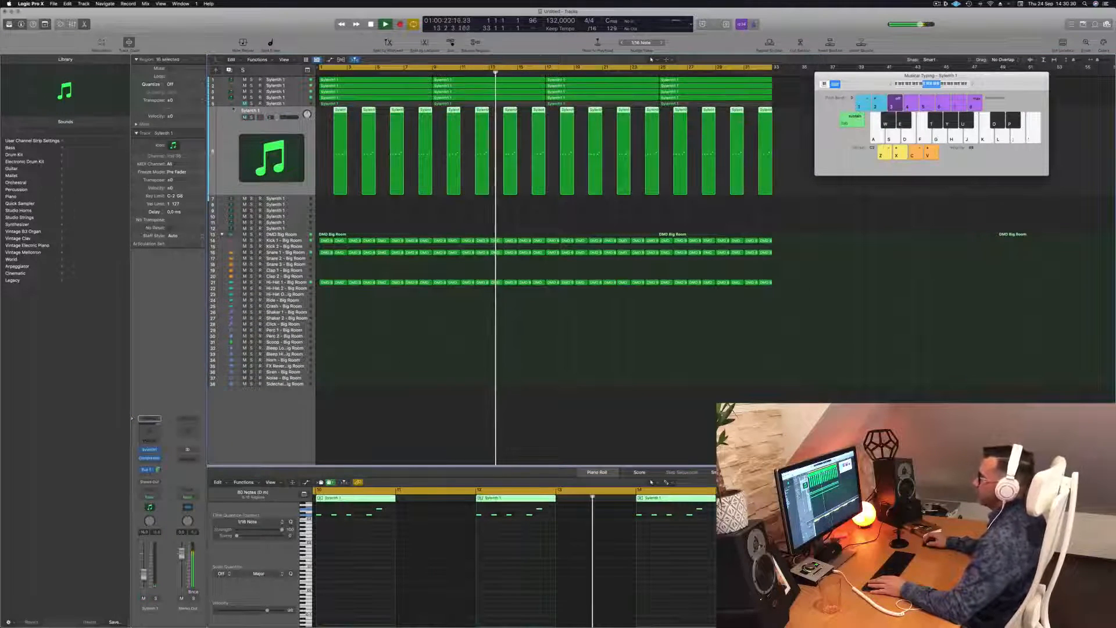
left_click(245, 103)
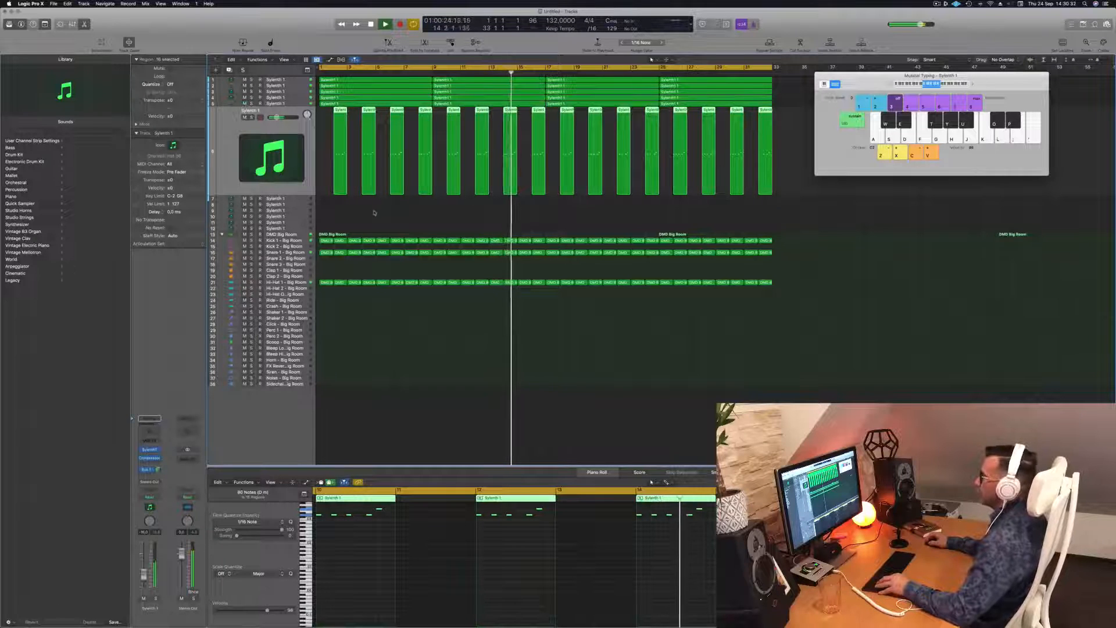
- Select track 5 and restart playback from the beginning
scroll(375, 211, "right", 1)
scroll(375, 210, "right", 1)
key("Up")
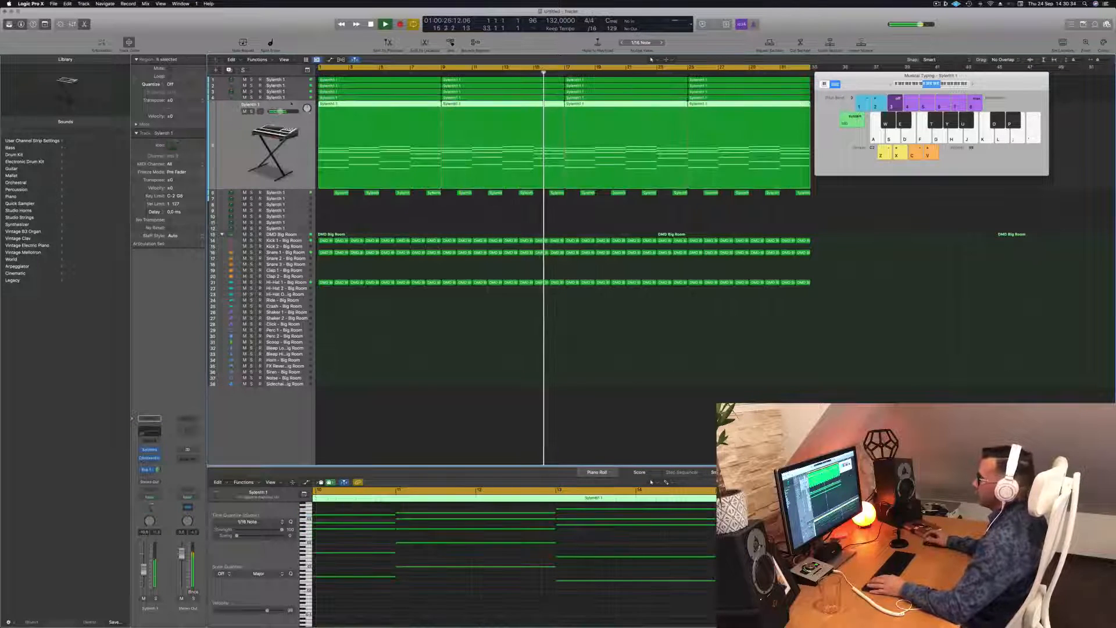
key("space")
key("Return")
key("space")
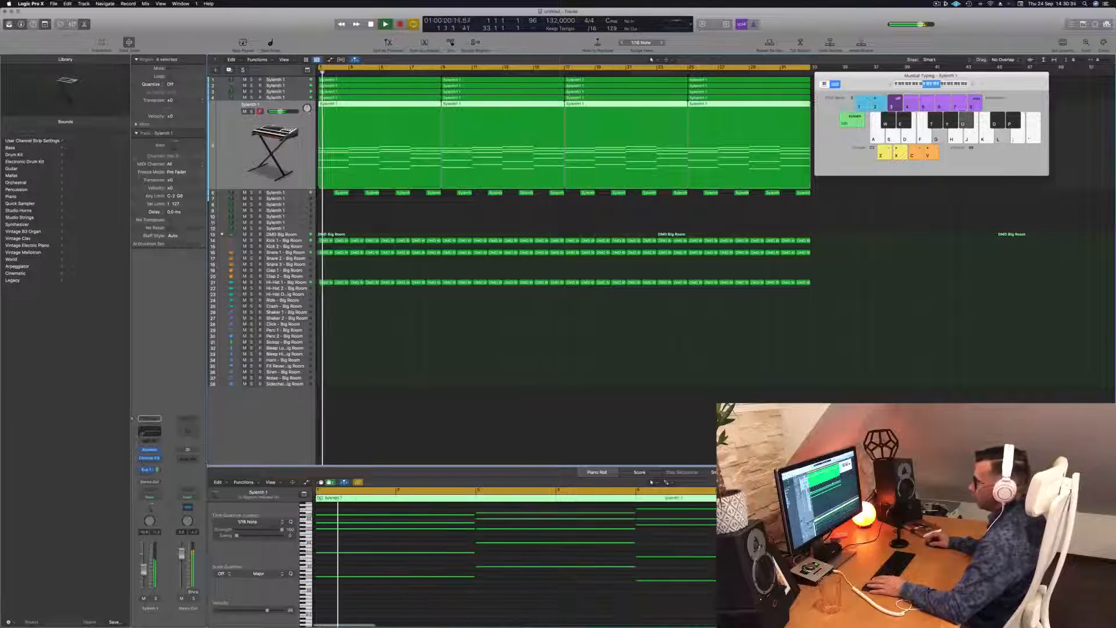
- Open the Alchemy instrument on track 5, replay from the start, and slightly readjust the track's volume
left_click(150, 450)
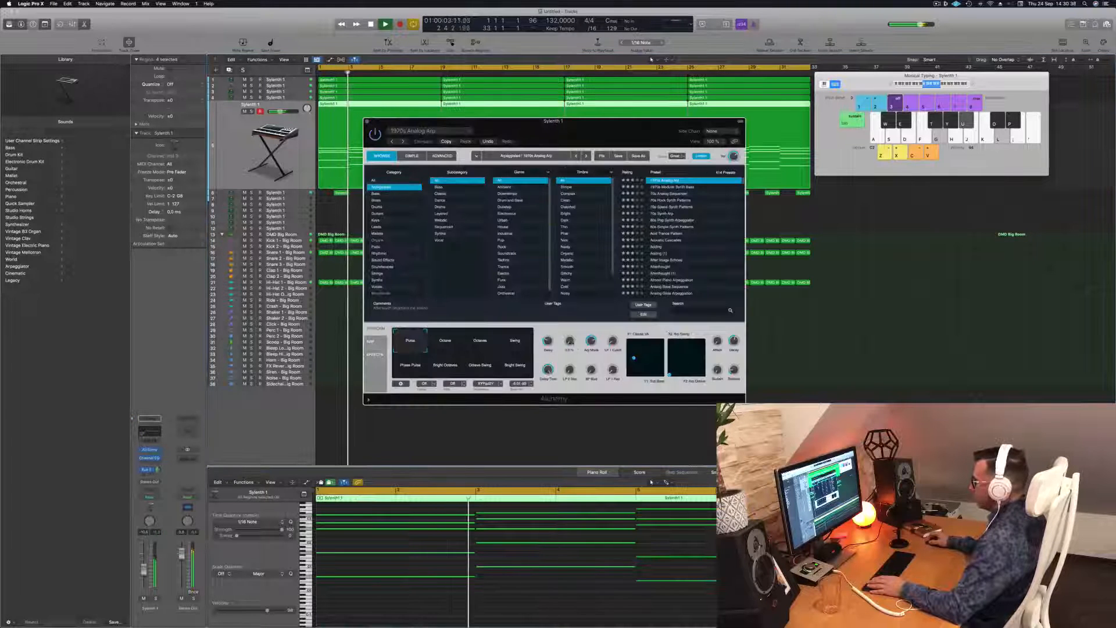
key("Return")
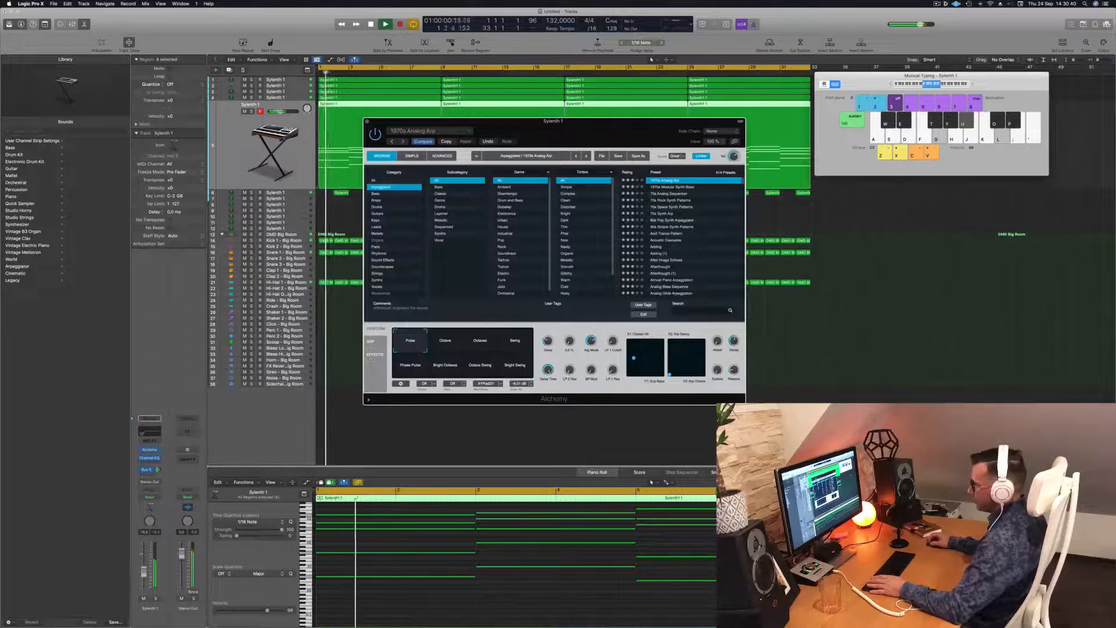
left_click_drag(143, 578, 144, 572)
- Enable the high-cut band in track 5's Channel EQ at 700 Hz with a 48 dB/Oct slope, and replay from the start
left_click(149, 458)
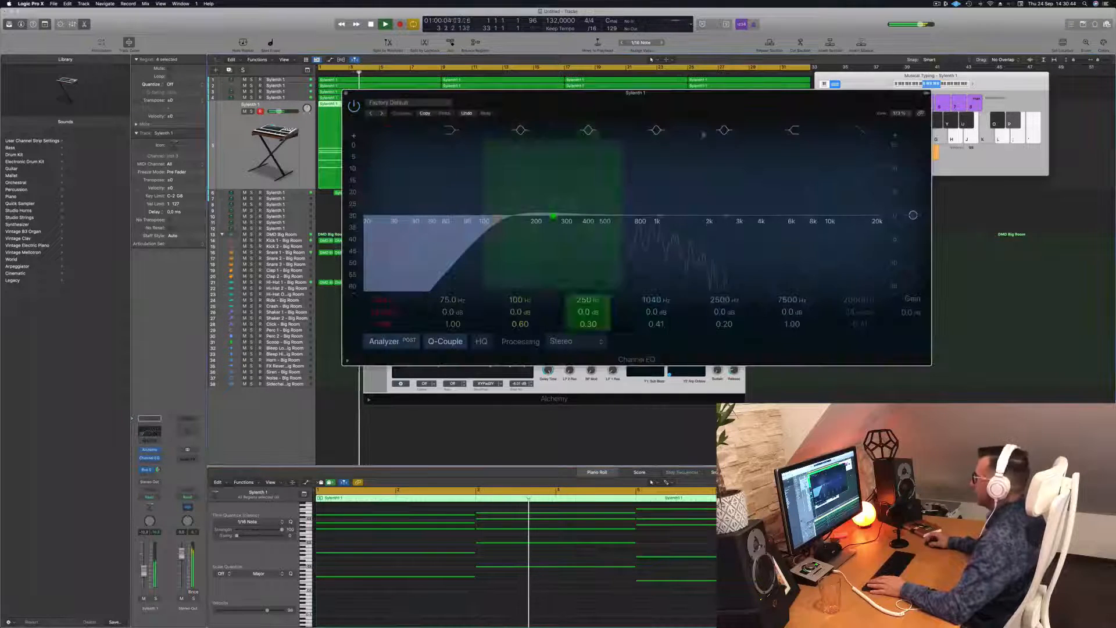
left_click(857, 133)
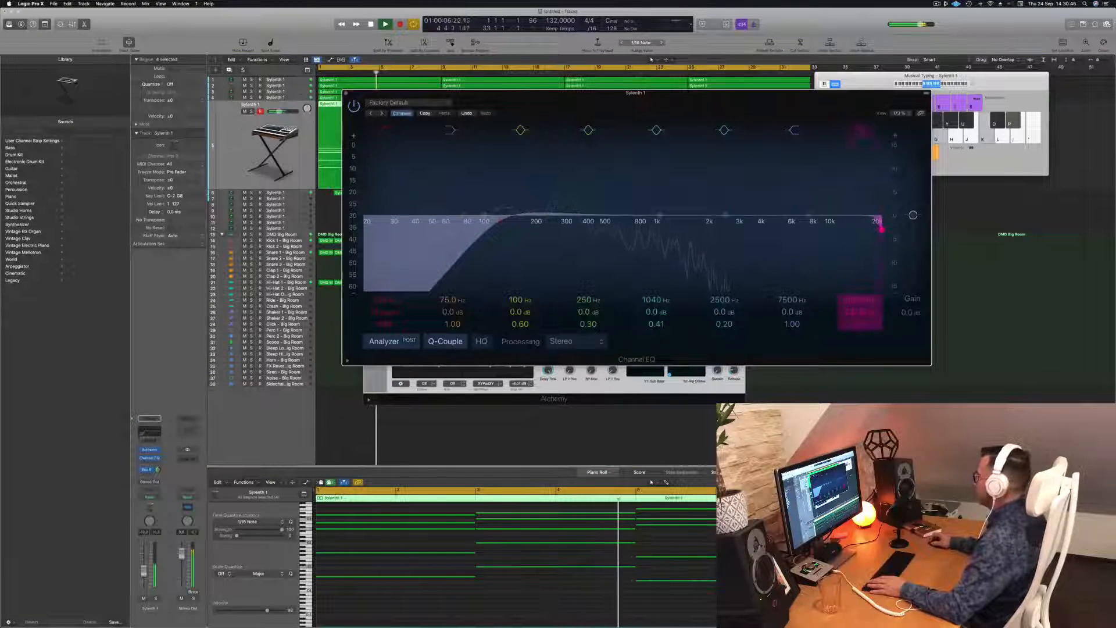
left_click_drag(852, 295, 851, 330)
key("Return")
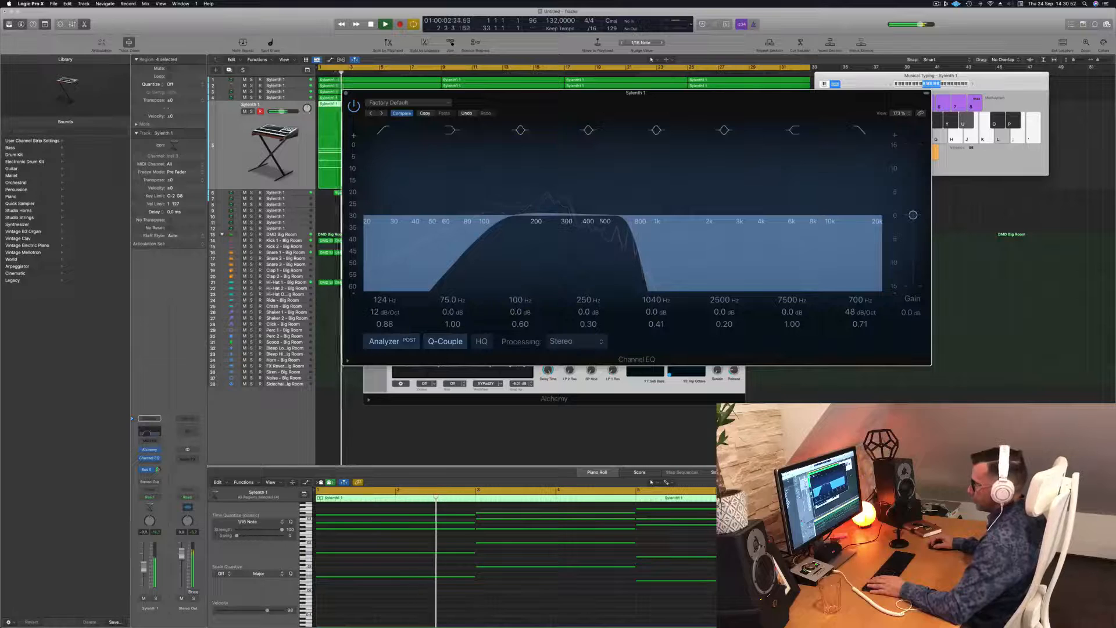
- Check track 5 soloed and in the mix, setting its EQ low cut to 107 Hz and high cut to 660 Hz, and slightly lower its volume
left_click(156, 598)
left_click(155, 597)
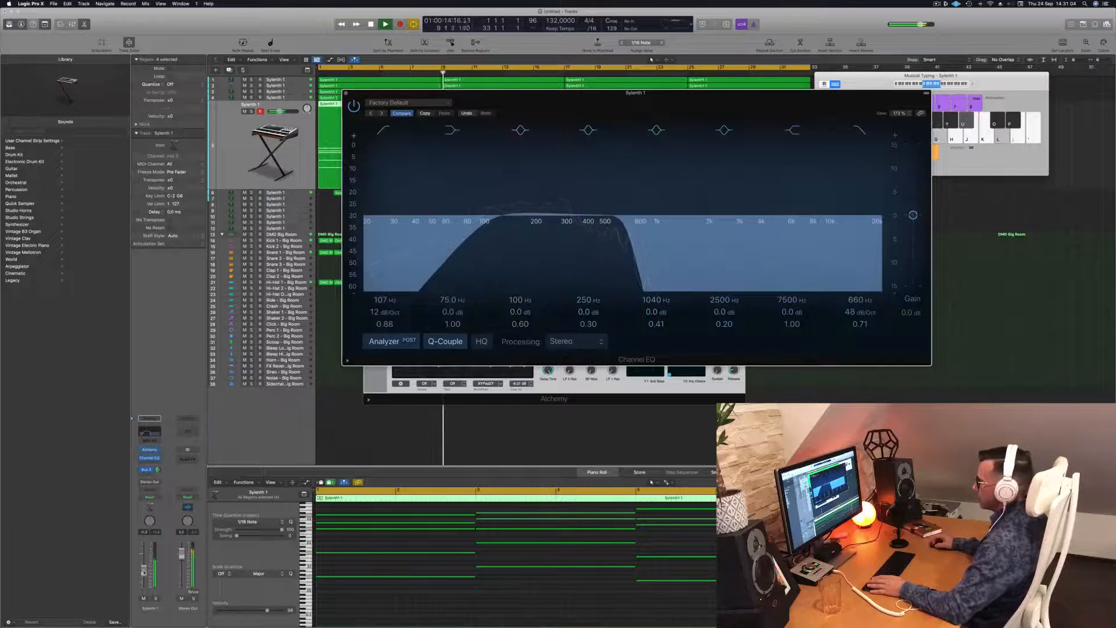
left_click(144, 573)
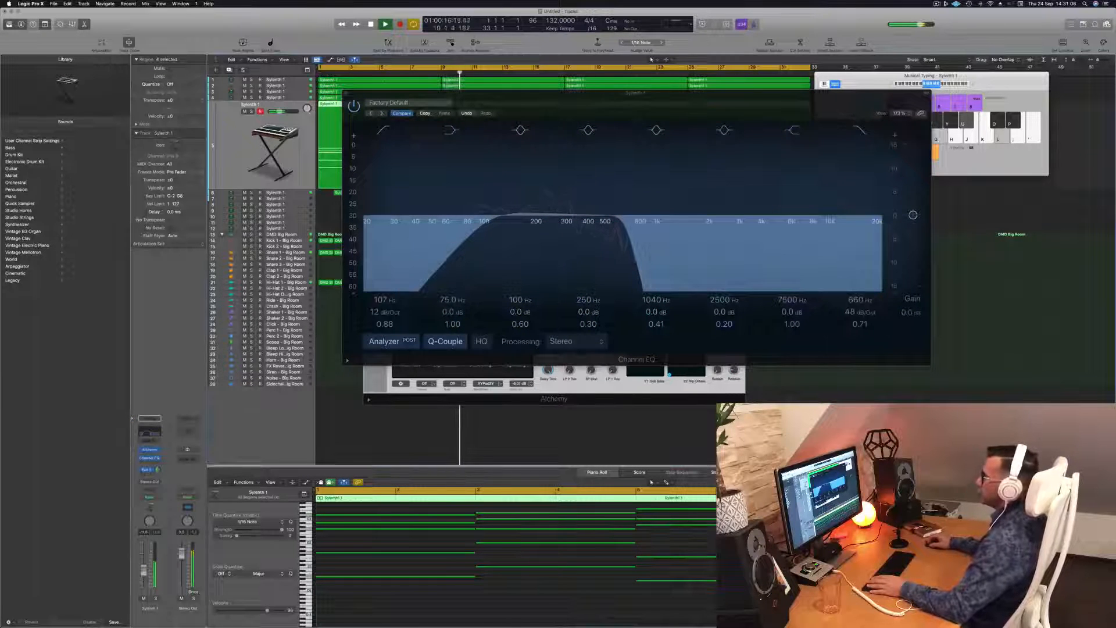
- Close track 5's Channel EQ and Alchemy windows, and reselect the track to bring its volume down a little further
left_click(346, 93)
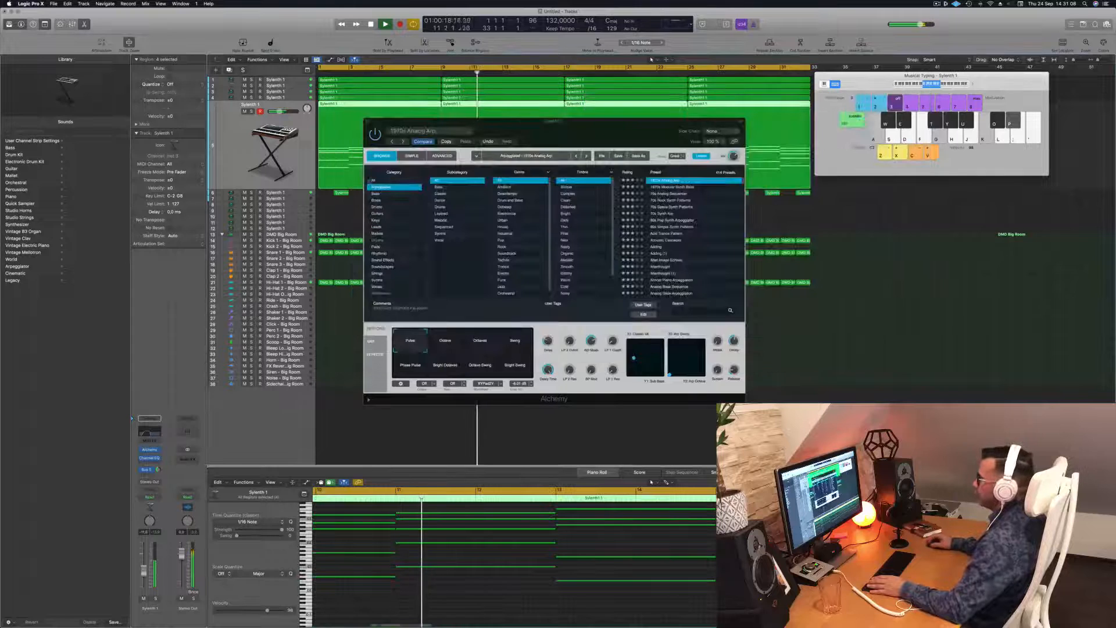
left_click(368, 122)
scroll(403, 231, "left", 3)
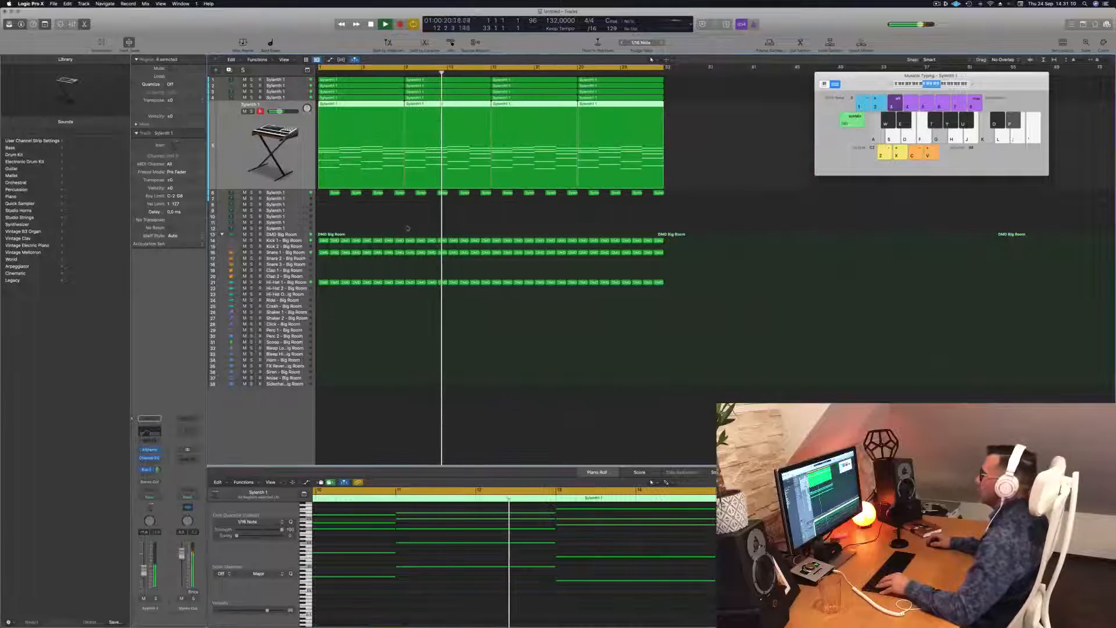
scroll(403, 231, "up", 1)
left_click(428, 204)
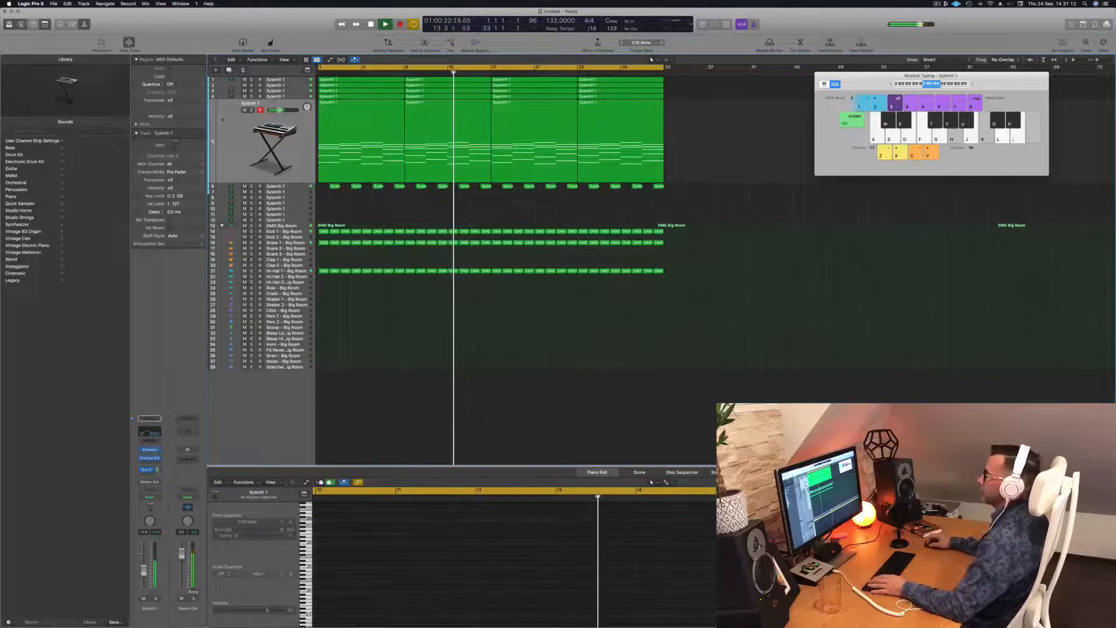
left_click(230, 170)
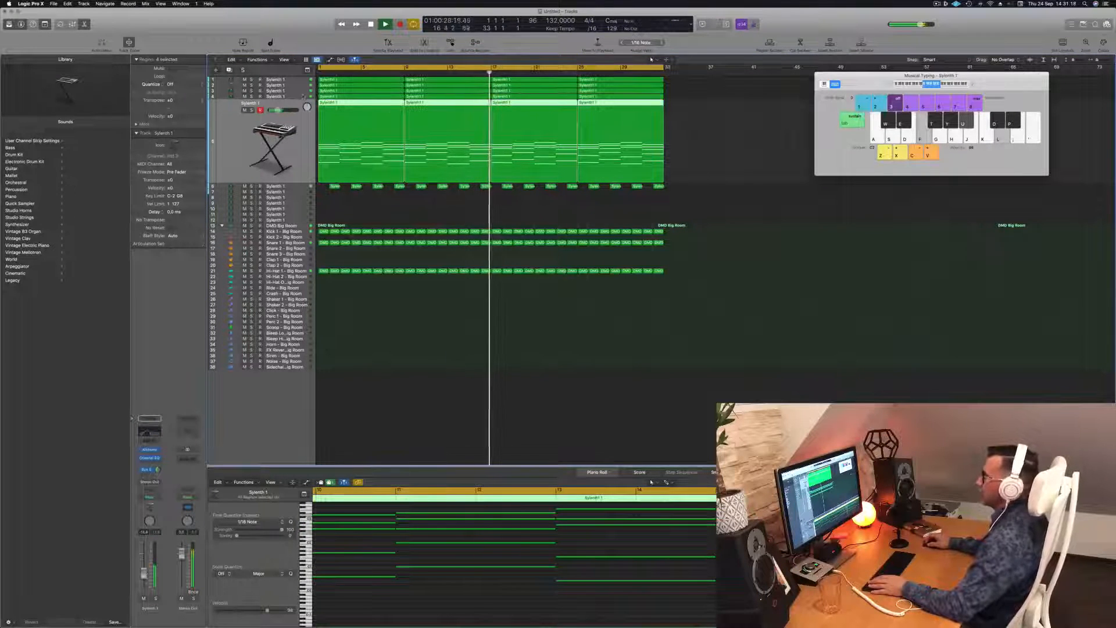
- Select track 2, restart playback from the beginning, and open the track's Alchemy instrument
key("Up")
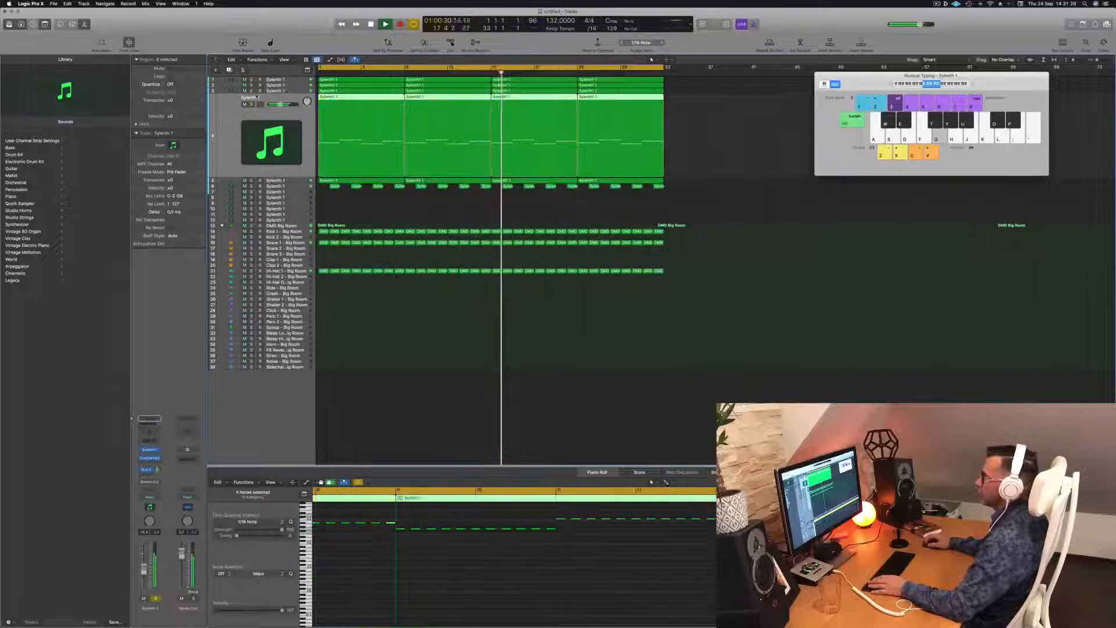
key("Up")
key("Up")
key("Up")
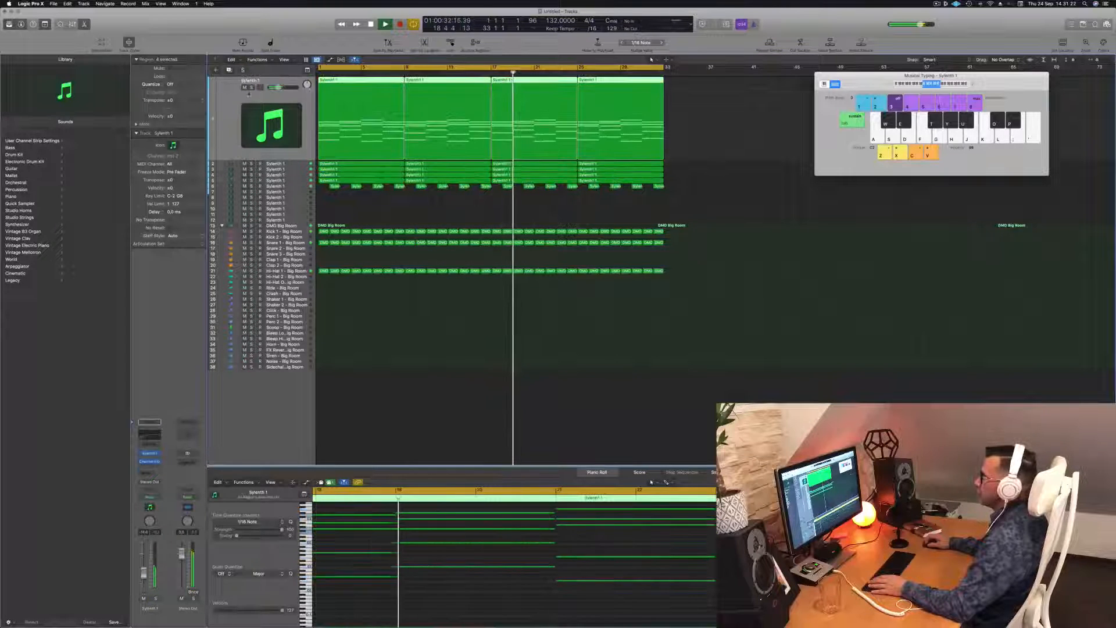
key("Down")
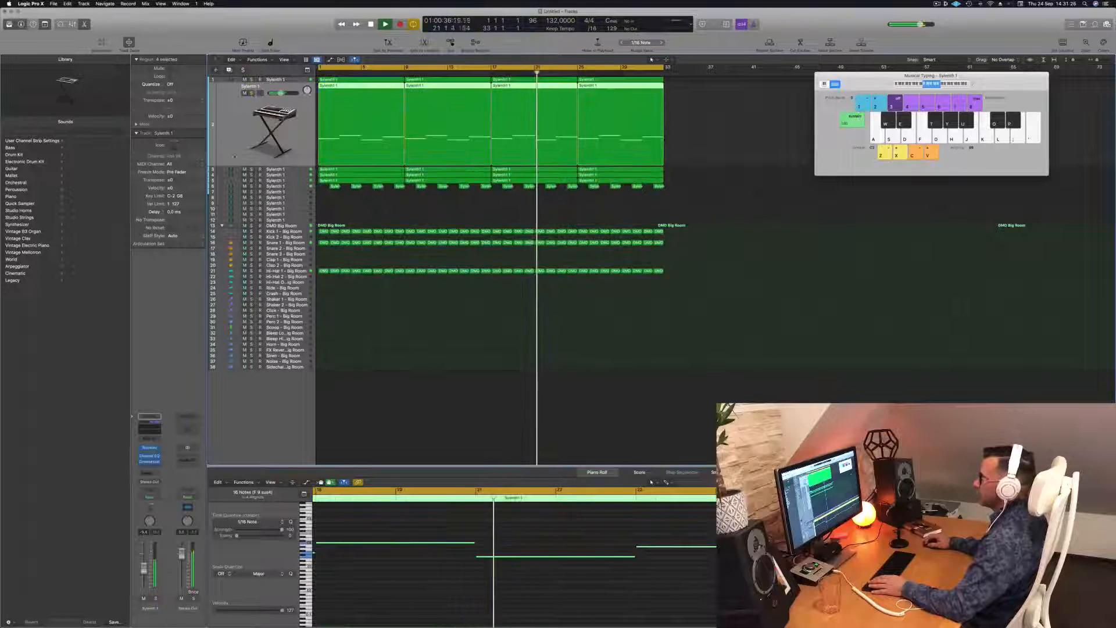
key("Return")
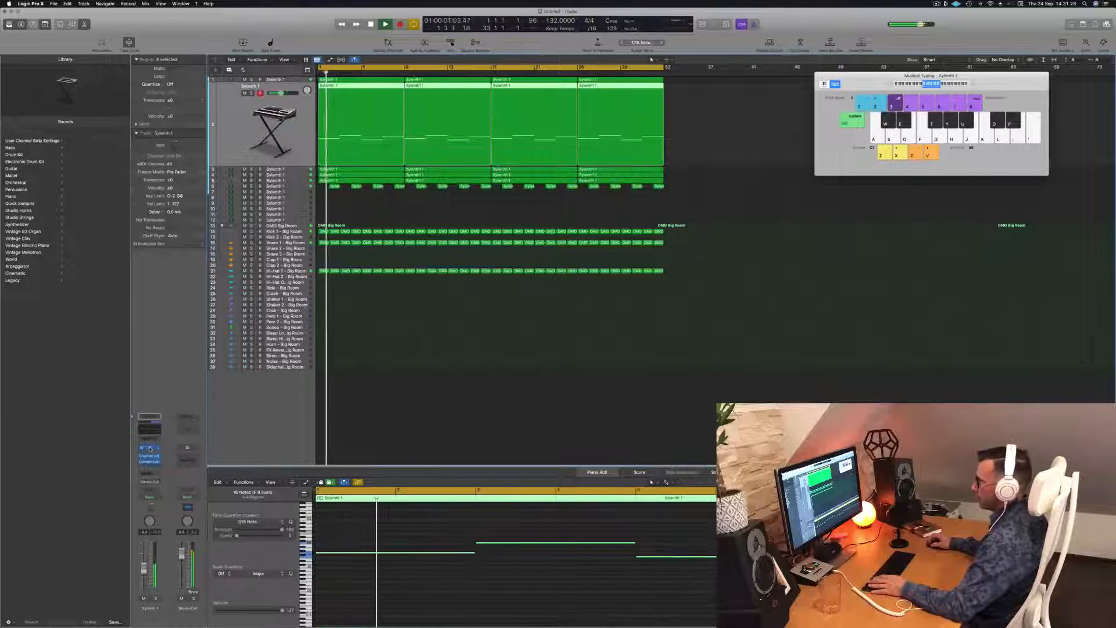
left_click(150, 448)
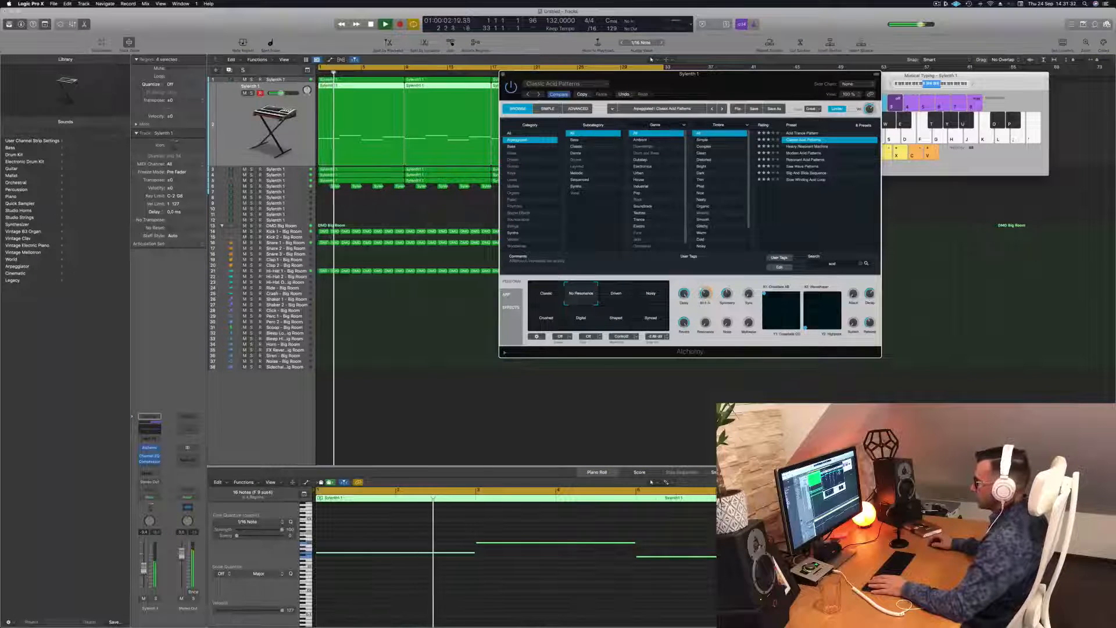
- Play from the start and briefly solo the second Sylenth 1 track with the Classic Acid Patterns preset
left_click(261, 416)
key("Return")
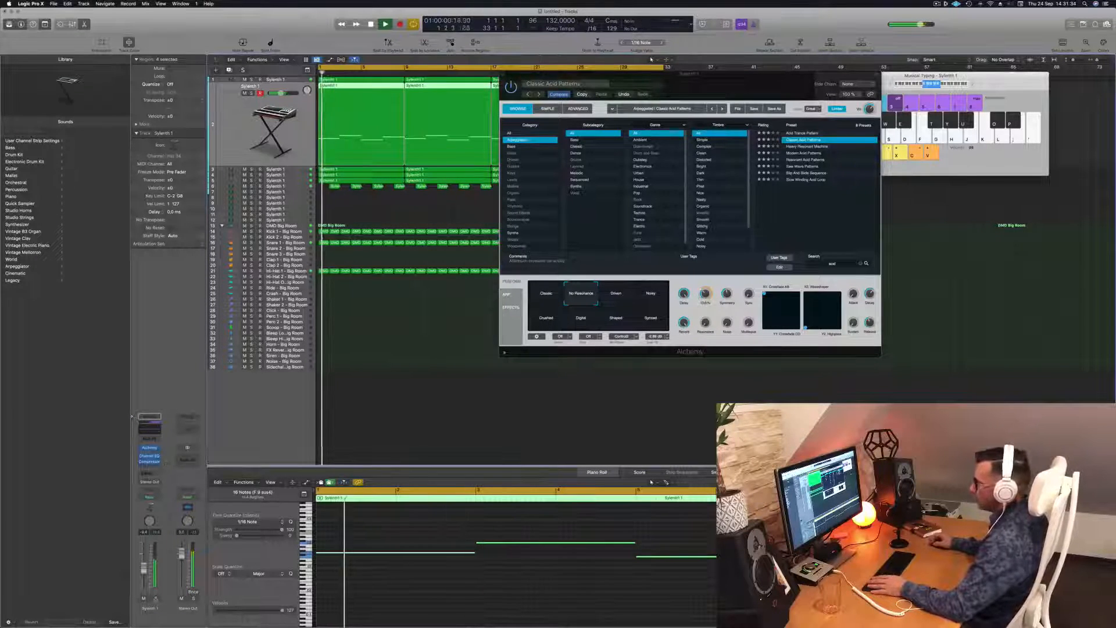
left_click(156, 599)
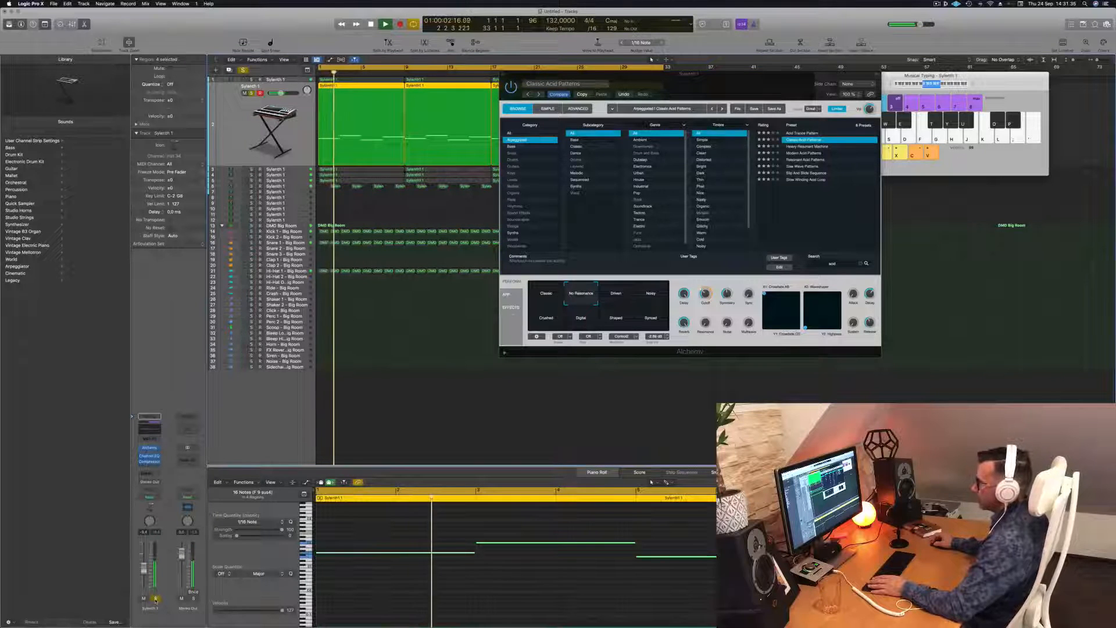
left_click(155, 599)
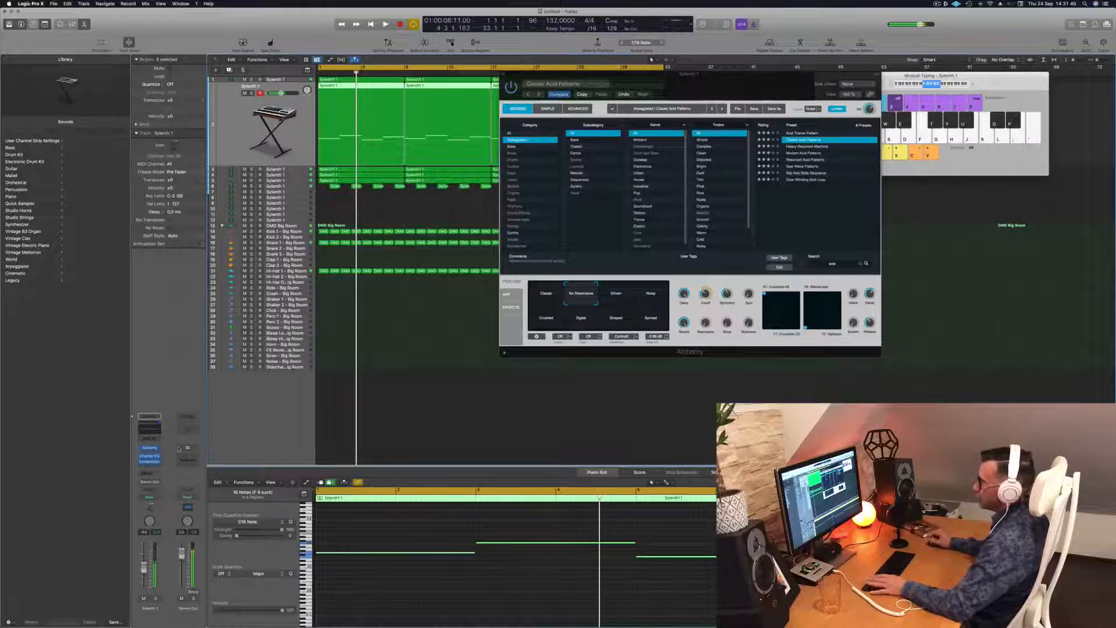
- Close the Alchemy window while playing the arrangement from the beginning
key("Return")
key("space")
left_click_drag(502, 77, 403, 102)
left_click(403, 102)
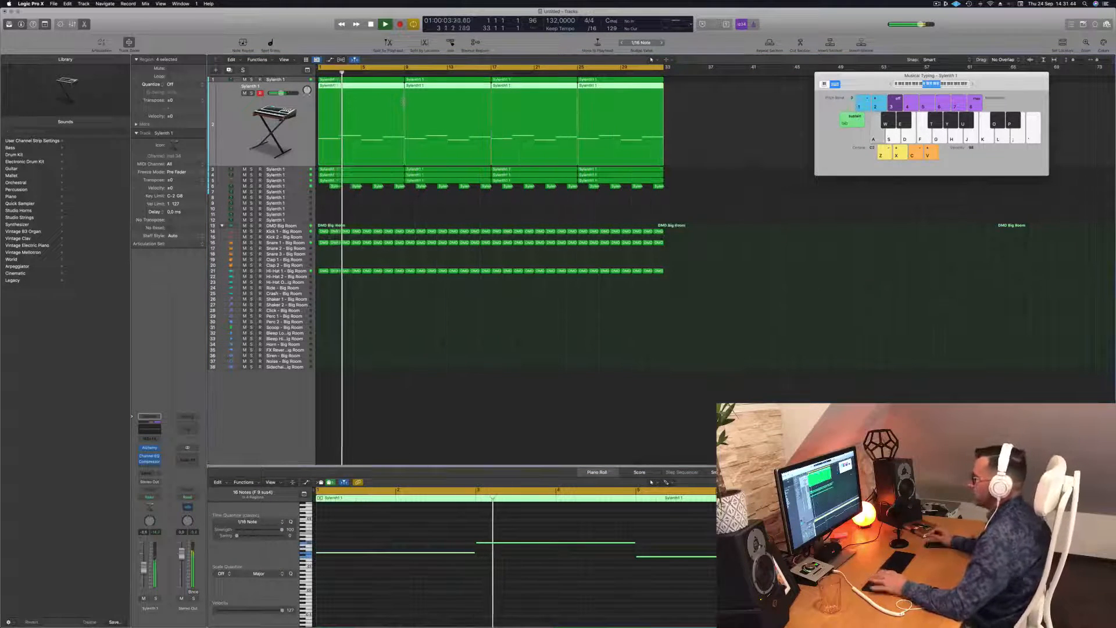
scroll(372, 206, "up", 3)
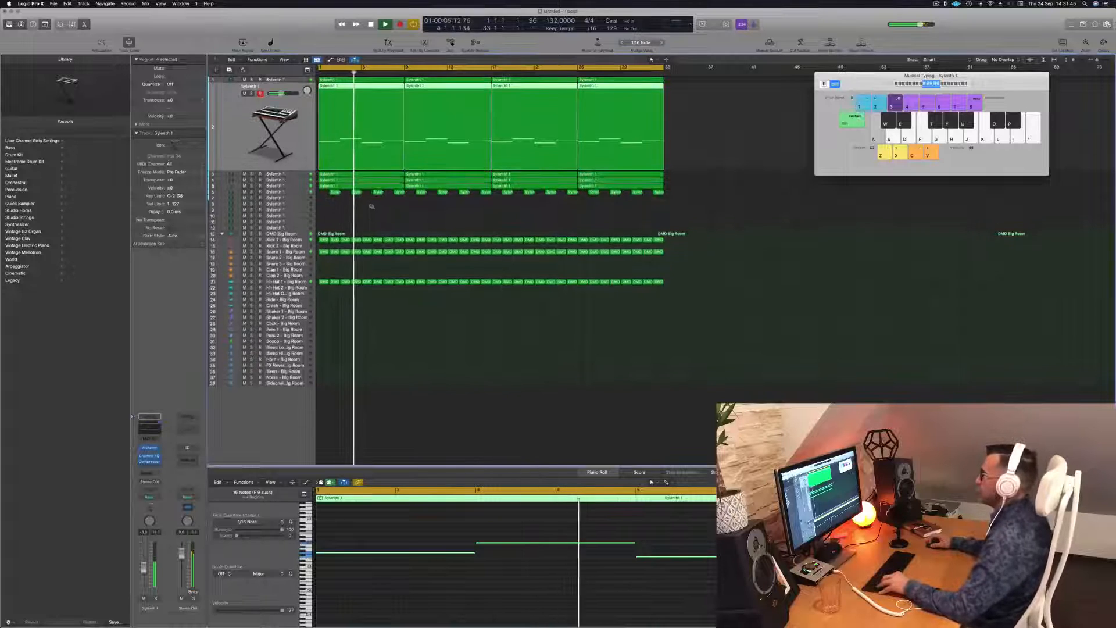
scroll(372, 206, "left", 4)
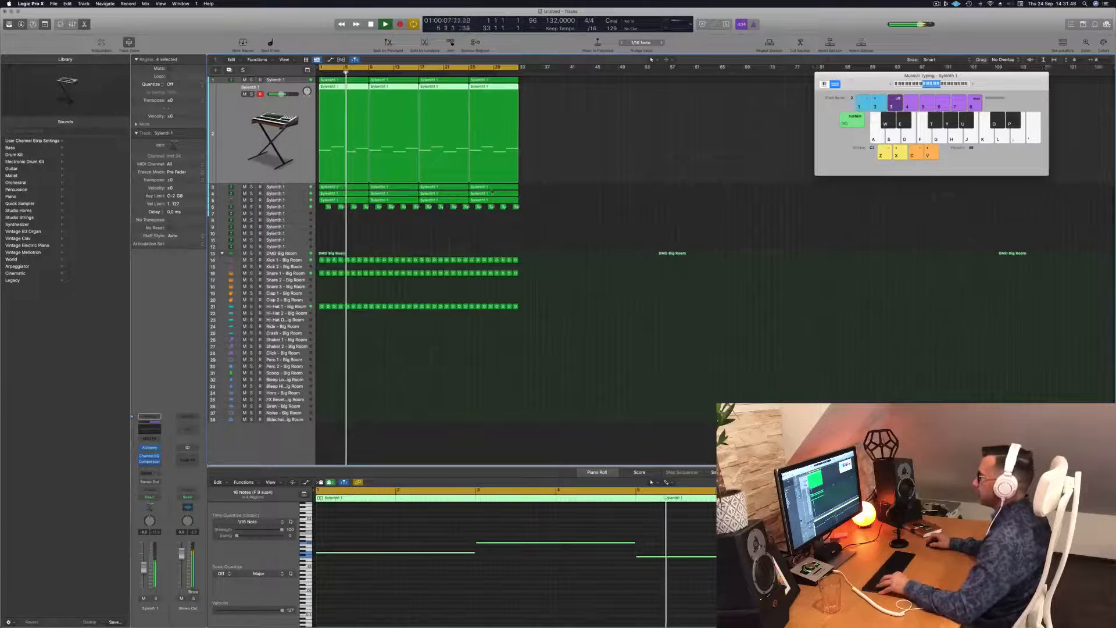
scroll(352, 148, "right", 5)
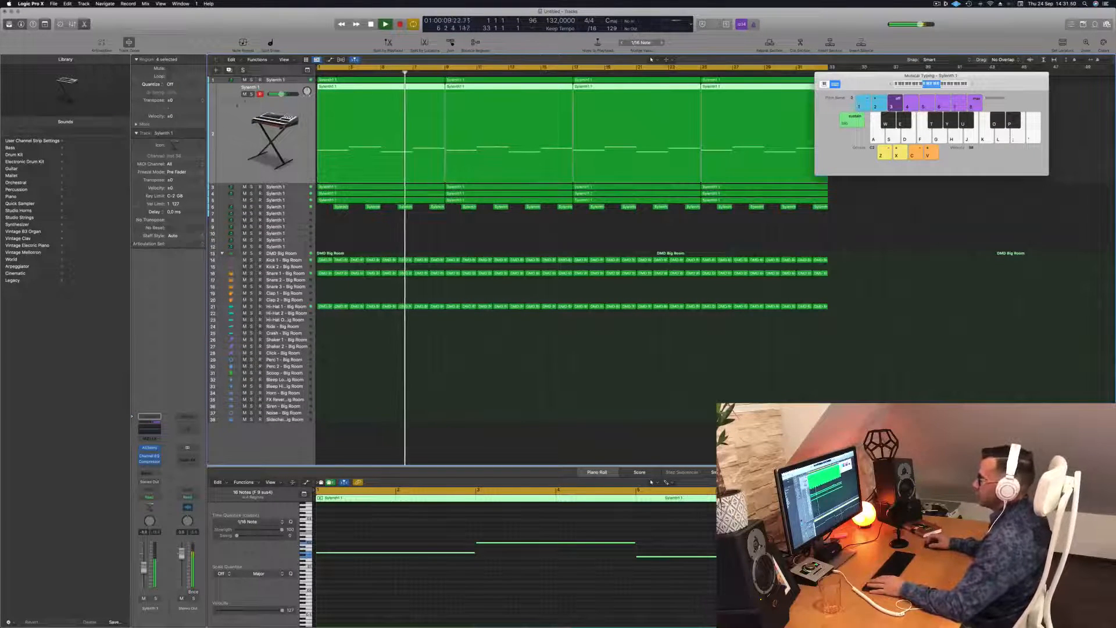
- Solo Sylenth 1 tracks 2, 4 and 5 together to audition them during playback
left_click(295, 188)
left_click(295, 193)
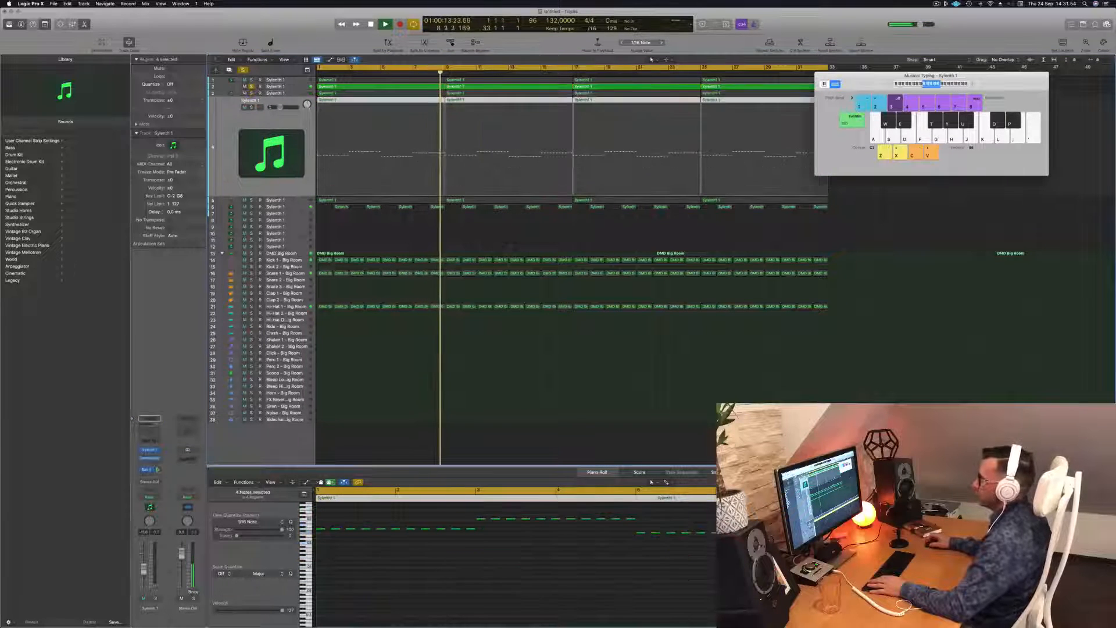
key("s")
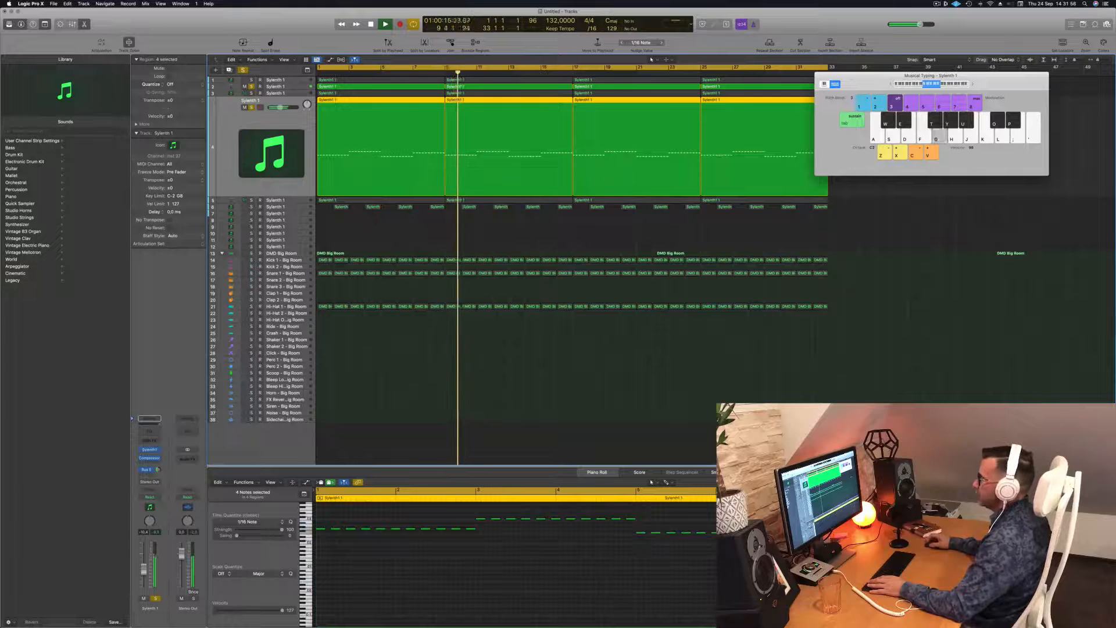
left_click(295, 201)
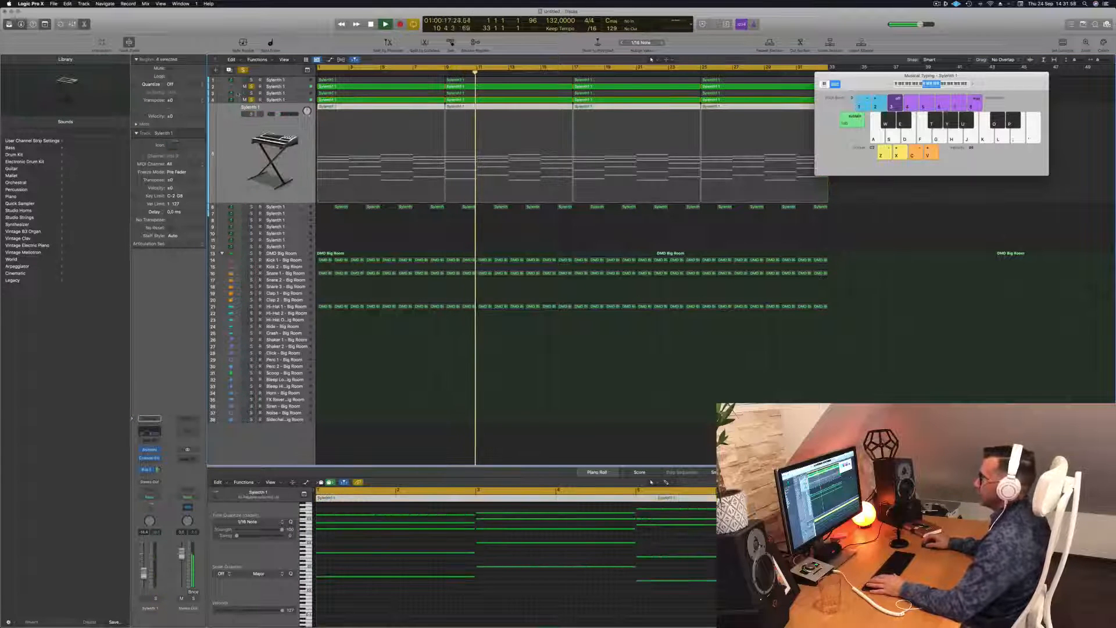
left_click(251, 114)
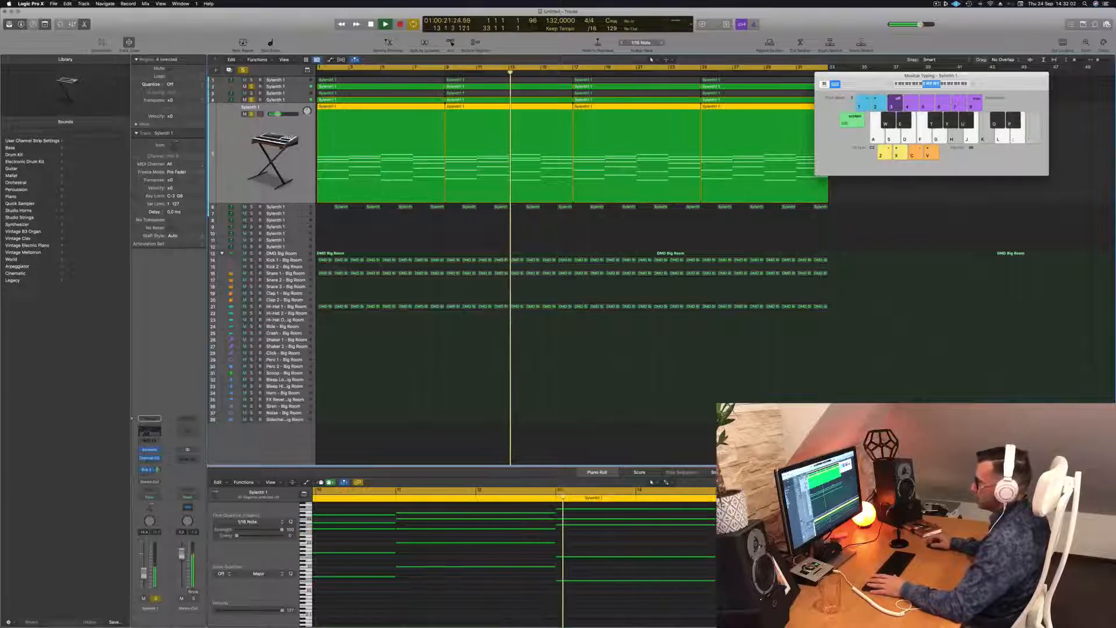
- Add a Channel EQ to the Stereo Out with the high-cut band enabled at 20000 Hz and 48 dB/Oct
left_click(187, 431)
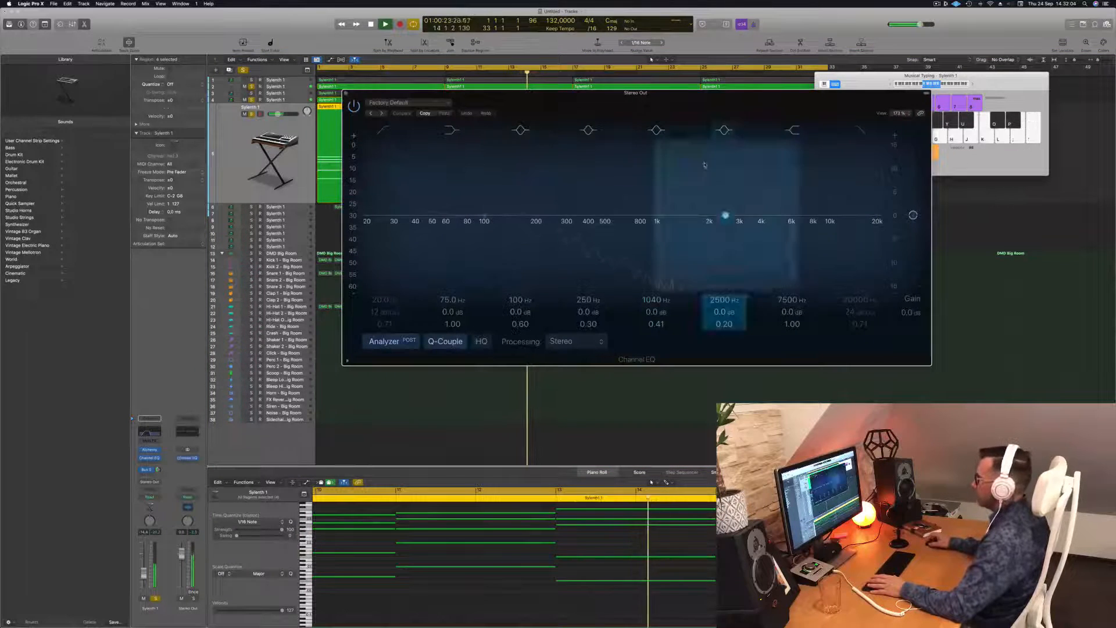
left_click_drag(679, 98, 797, 84)
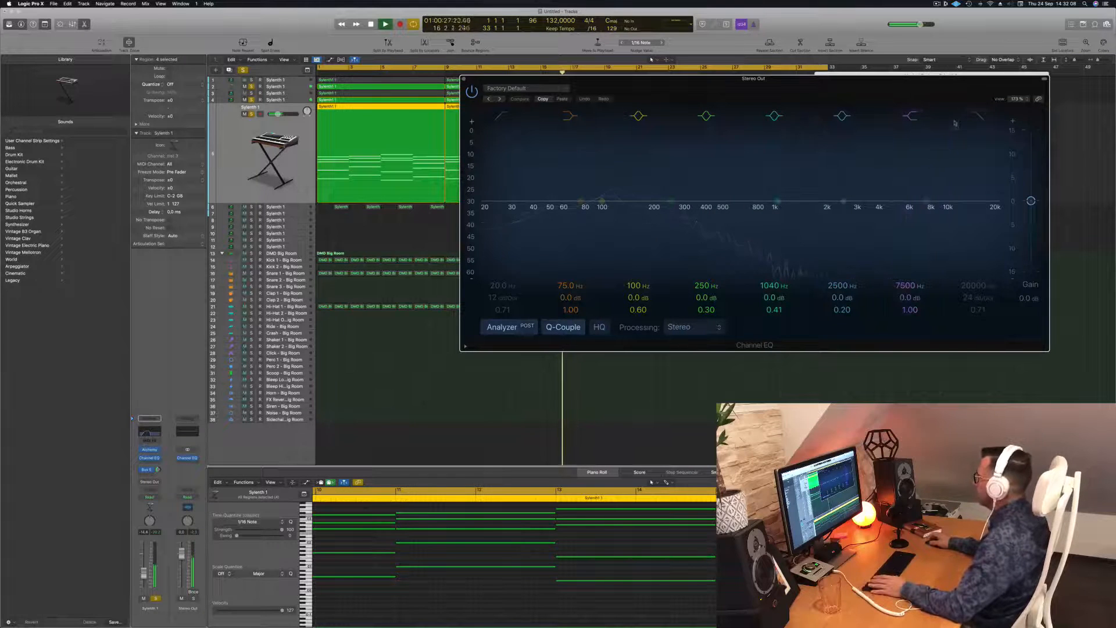
left_click(976, 117)
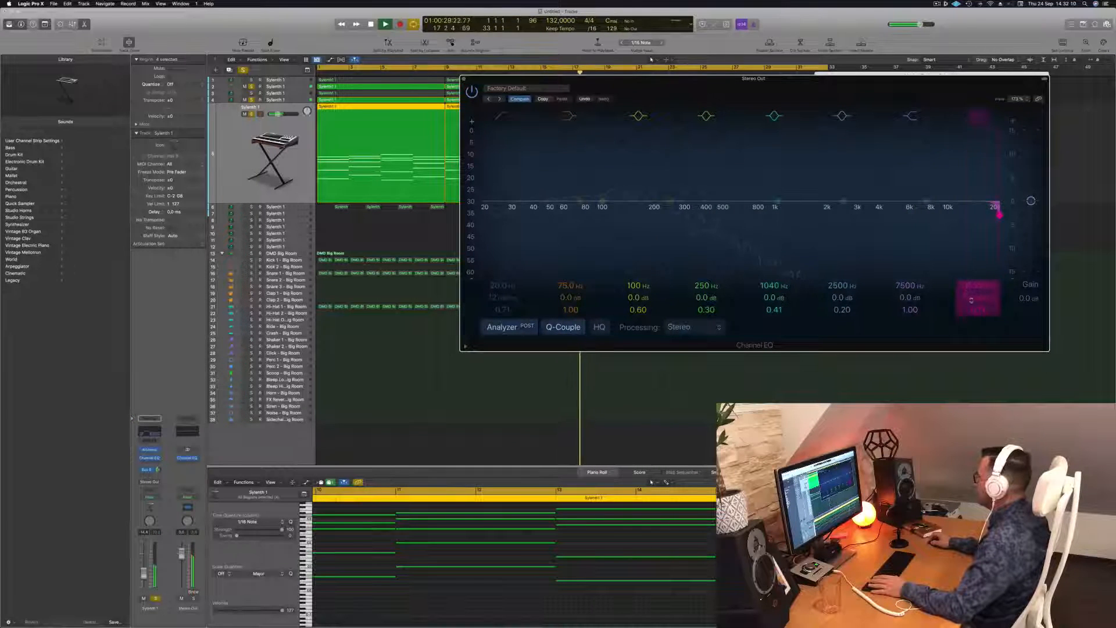
mouse_move(999, 214)
left_mouse_down()
mouse_move(532, 215)
mouse_move(999, 215)
left_mouse_up()
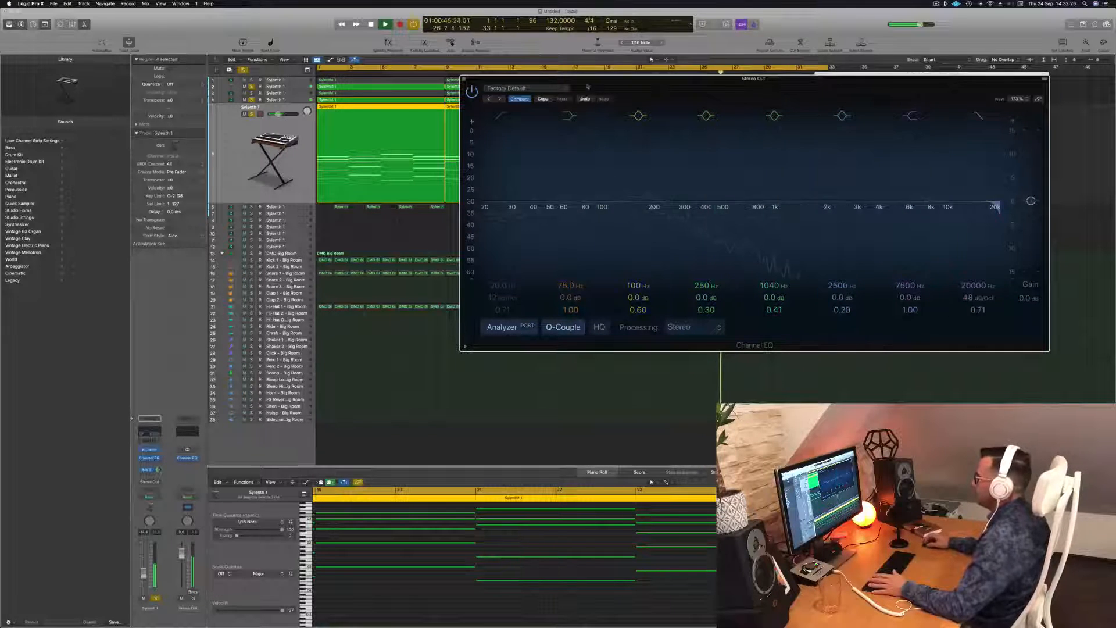
left_click(463, 79)
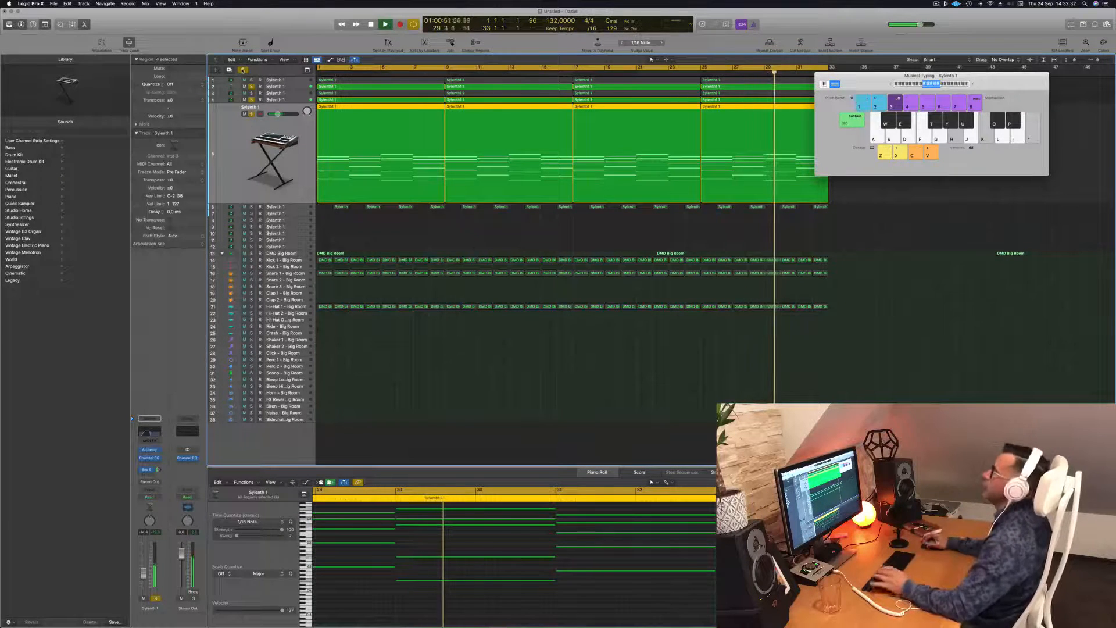
- Clear all track solos, deselect the regions and play the full arrangement from the beginning
left_click(243, 70)
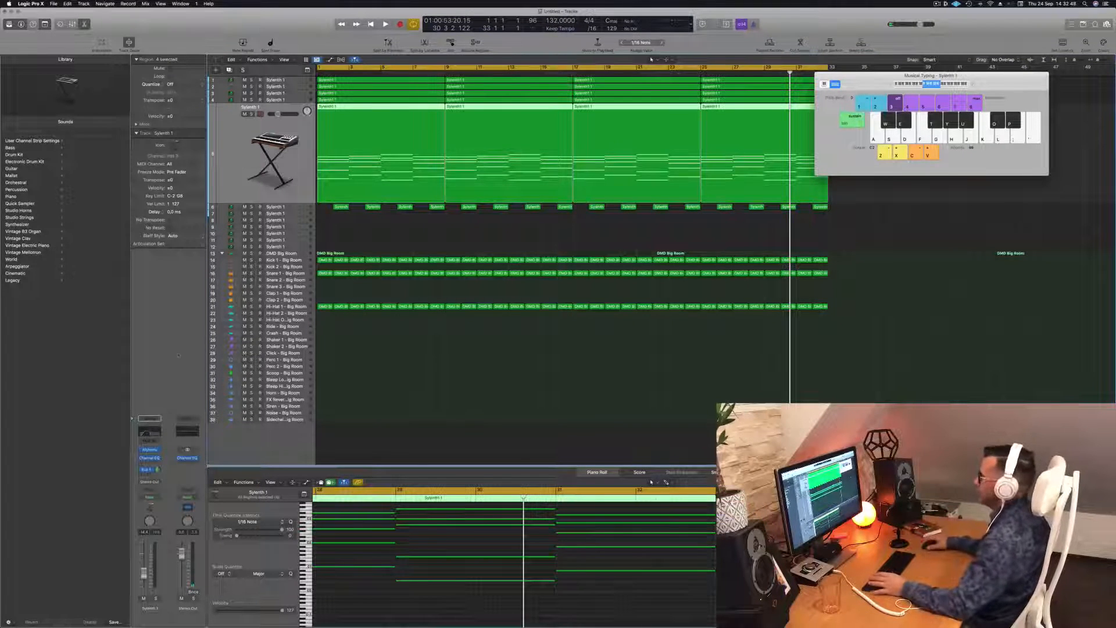
left_click(616, 356)
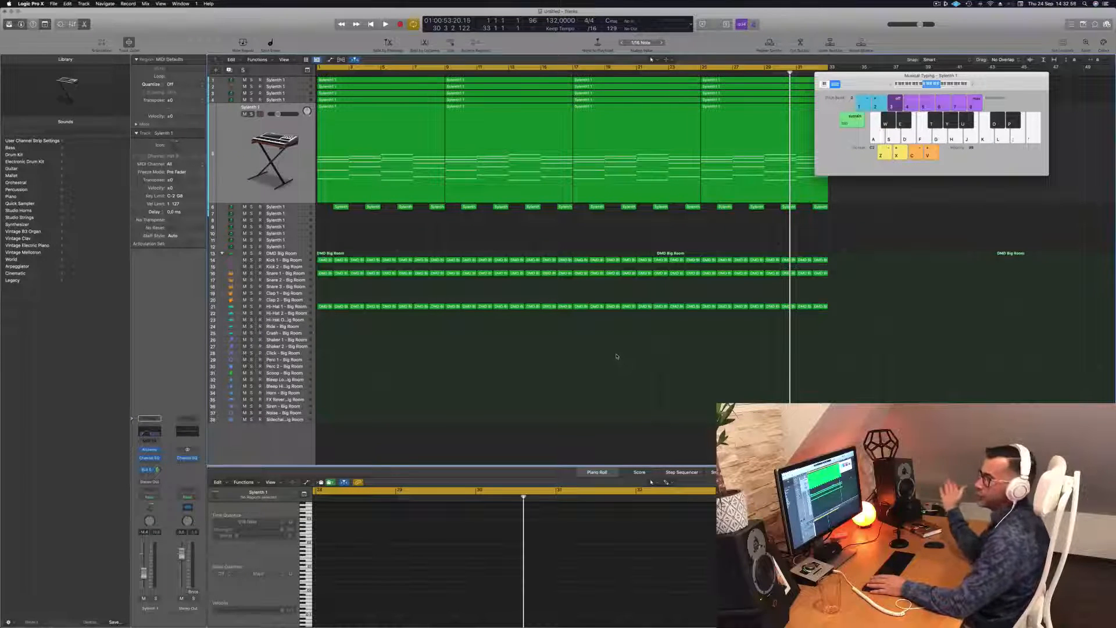
key("Return")
key("space")
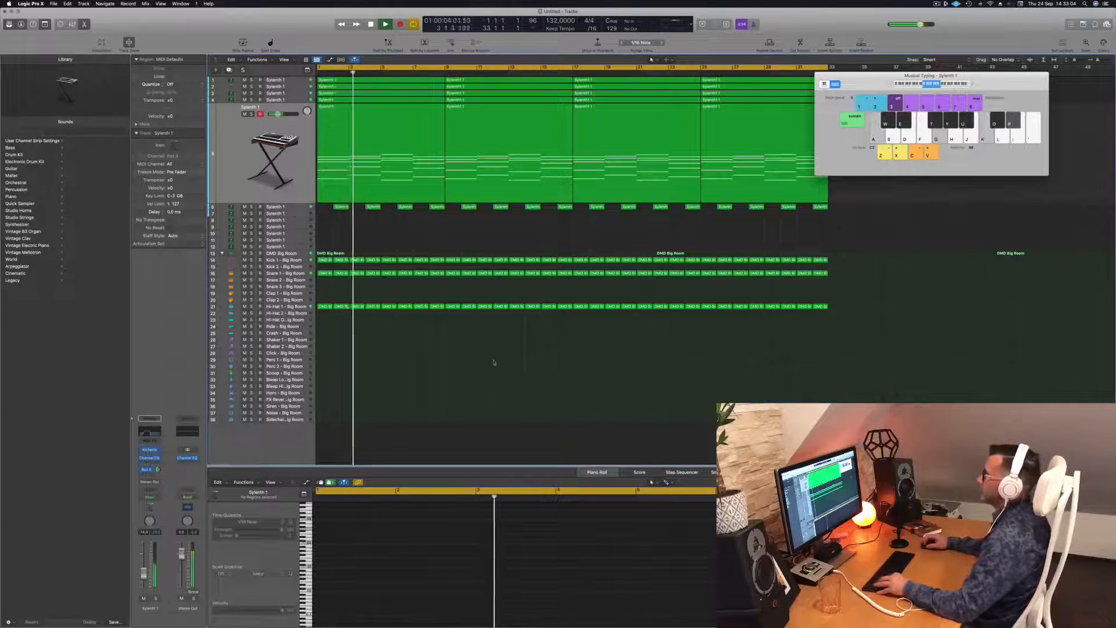
scroll(446, 359, "up", 3)
scroll(446, 359, "up", 2)
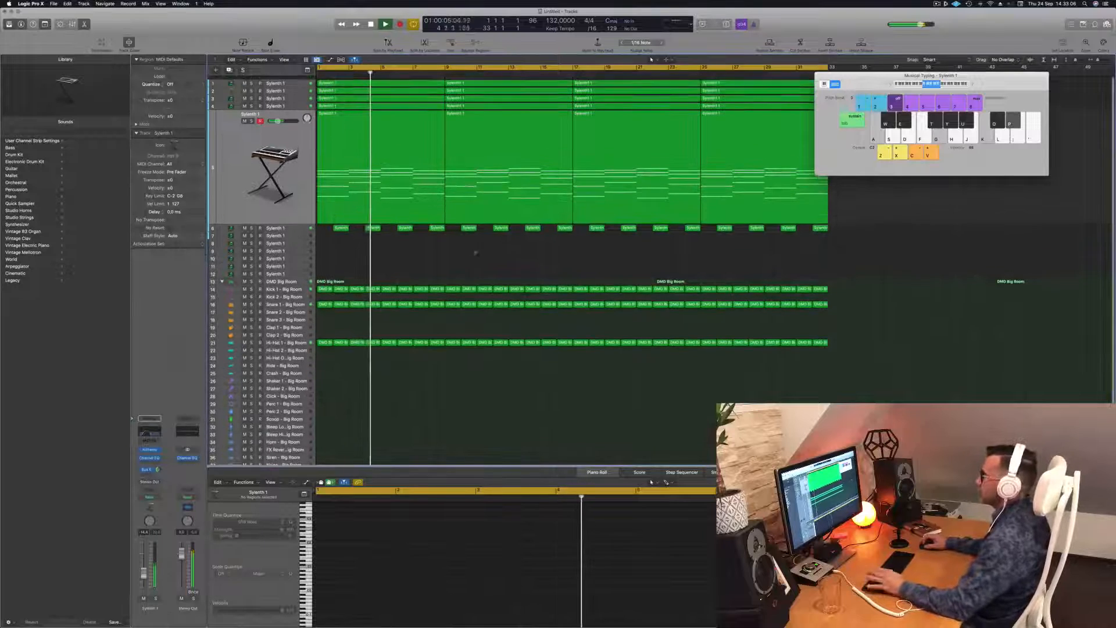
key("space")
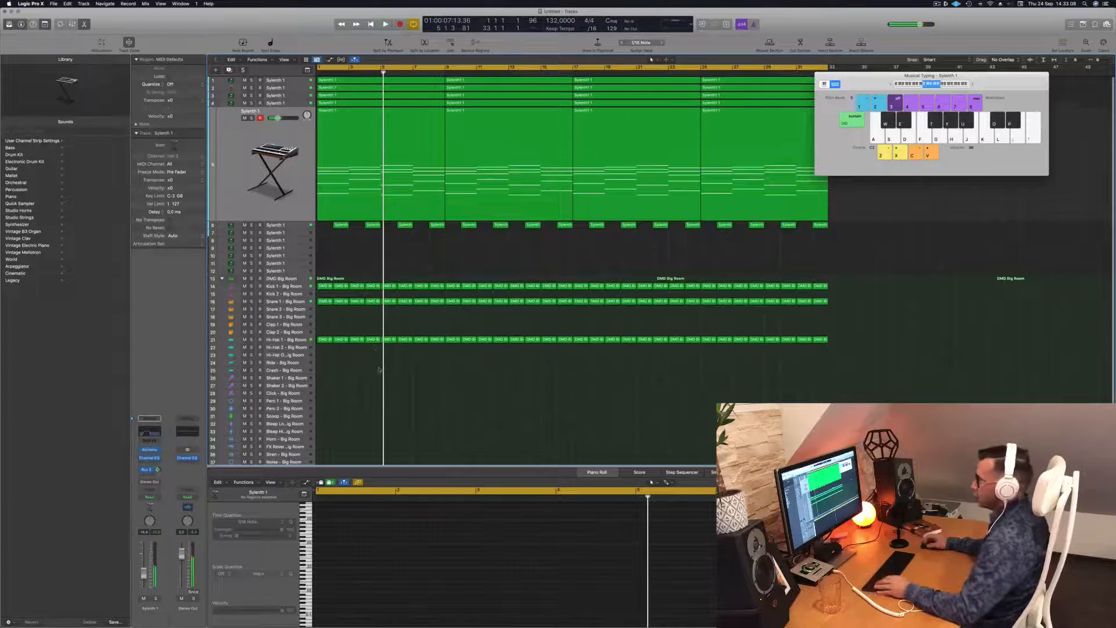
- Copy the first Hi-Hat 1 region onto the Shaker 2 track at bar 1
scroll(318, 337, "down", 3)
left_click(324, 320)
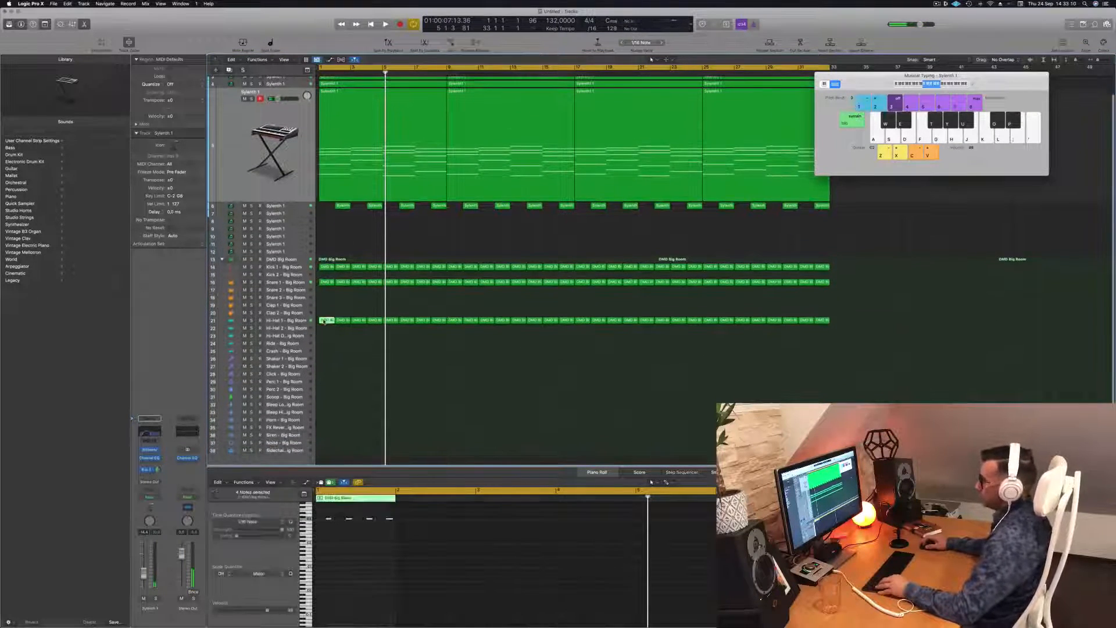
left_click_drag(324, 320, 326, 370)
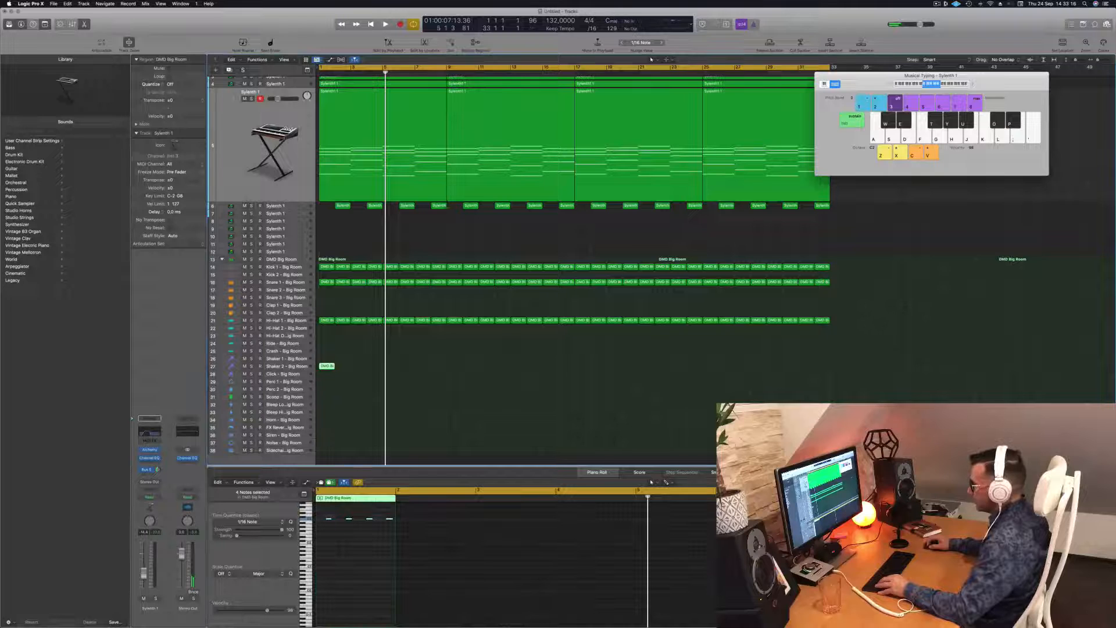
- Duplicate the shaker region's four notes onto the beats, and copy all eight notes into the gaps for a sixteenth-note pattern
left_click(387, 528)
left_click_drag(329, 522, 323, 525)
scroll(334, 532, "up", 5)
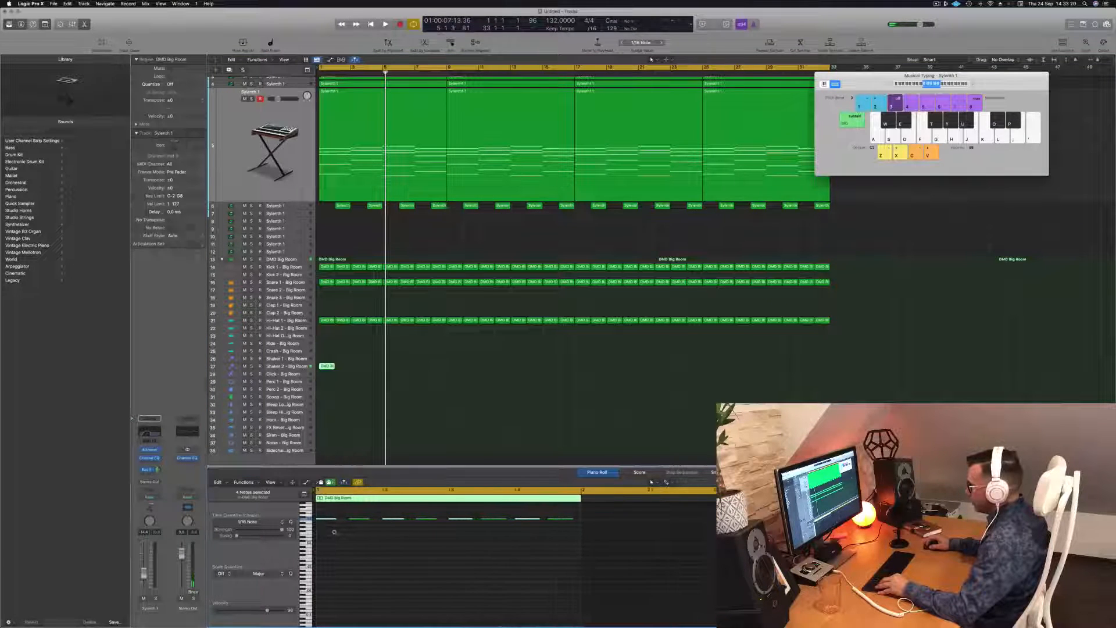
key("super+a")
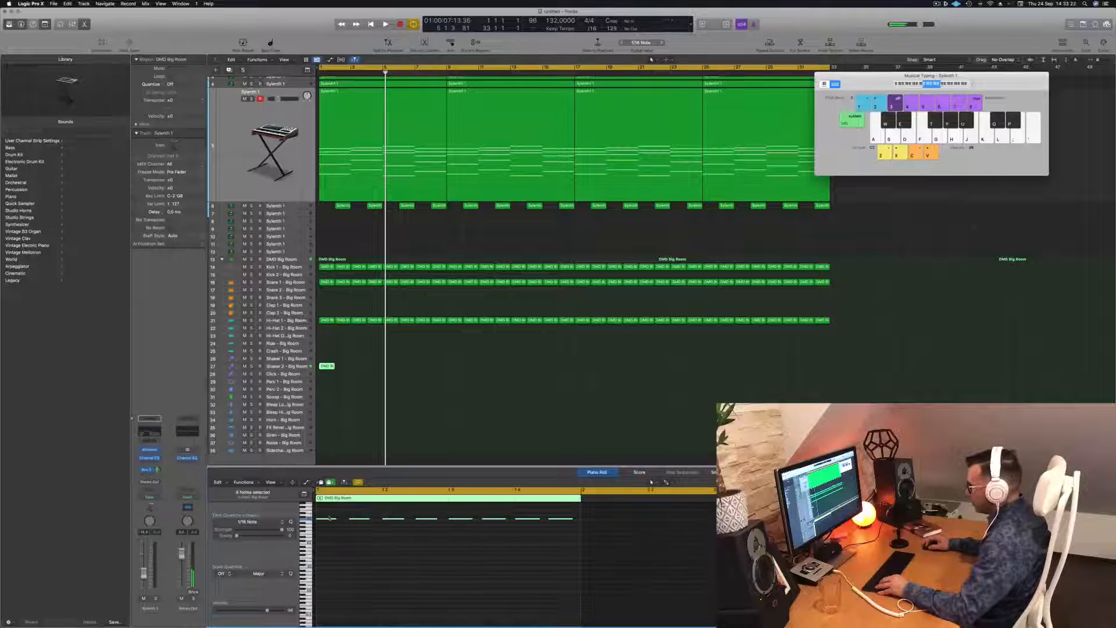
left_click_drag(336, 517, 341, 525)
- Audition the Shaker 2 region and copy it to bar 2 on the same track
key("space")
left_click(284, 368)
key("space")
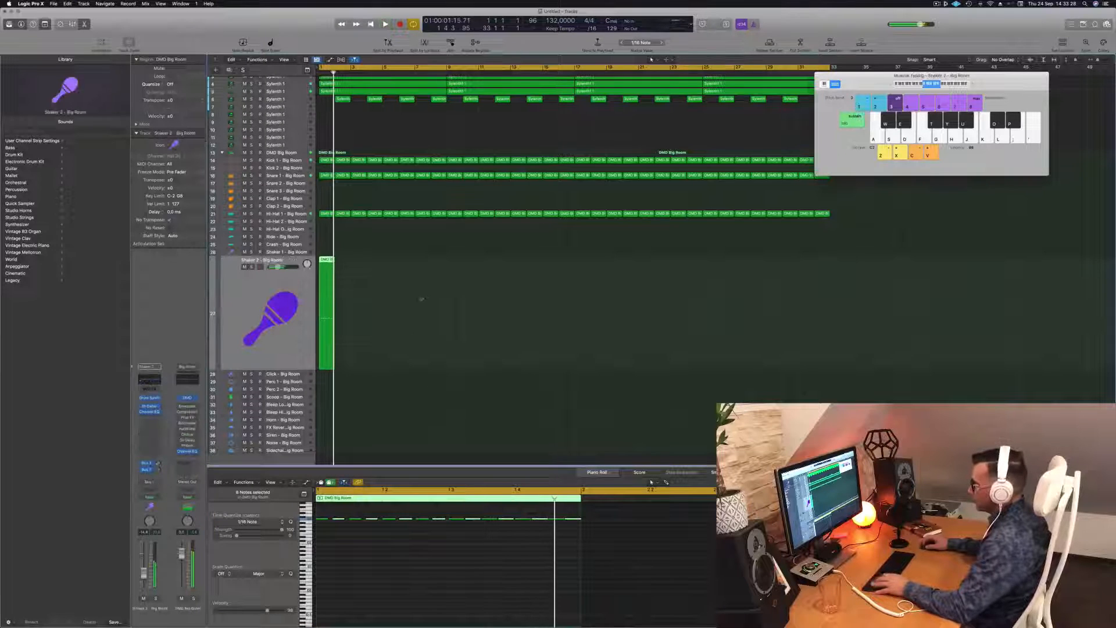
left_click_drag(329, 262, 345, 264)
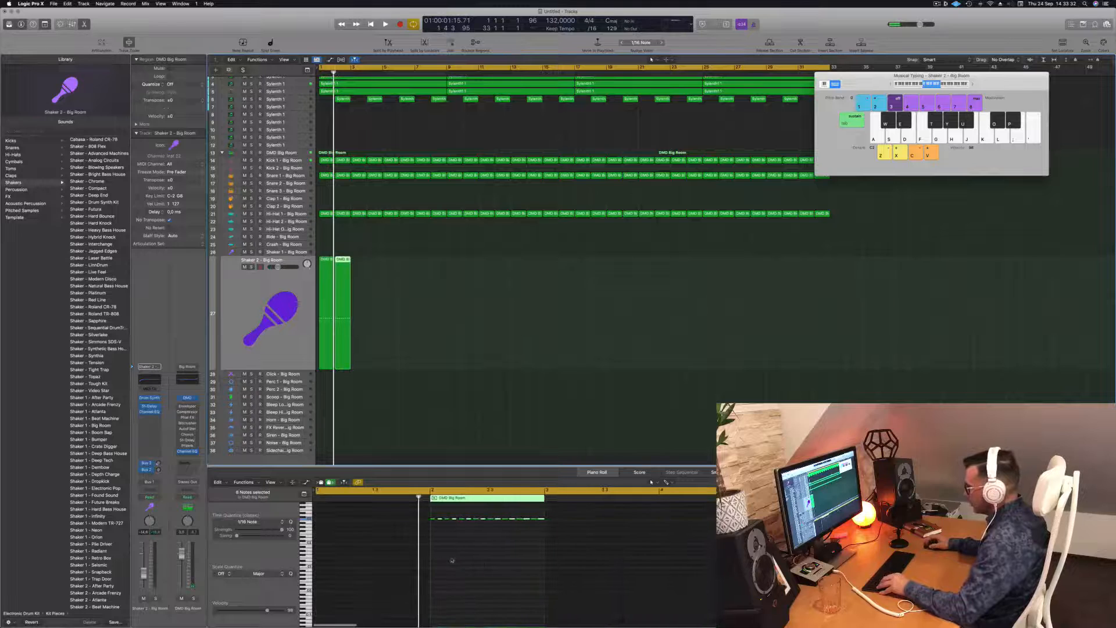
- Examine the note pattern of the Shaker 2 regions at bars 1 and 2 in the Piano Roll
scroll(452, 561, "up", 2)
scroll(401, 549, "left", 5)
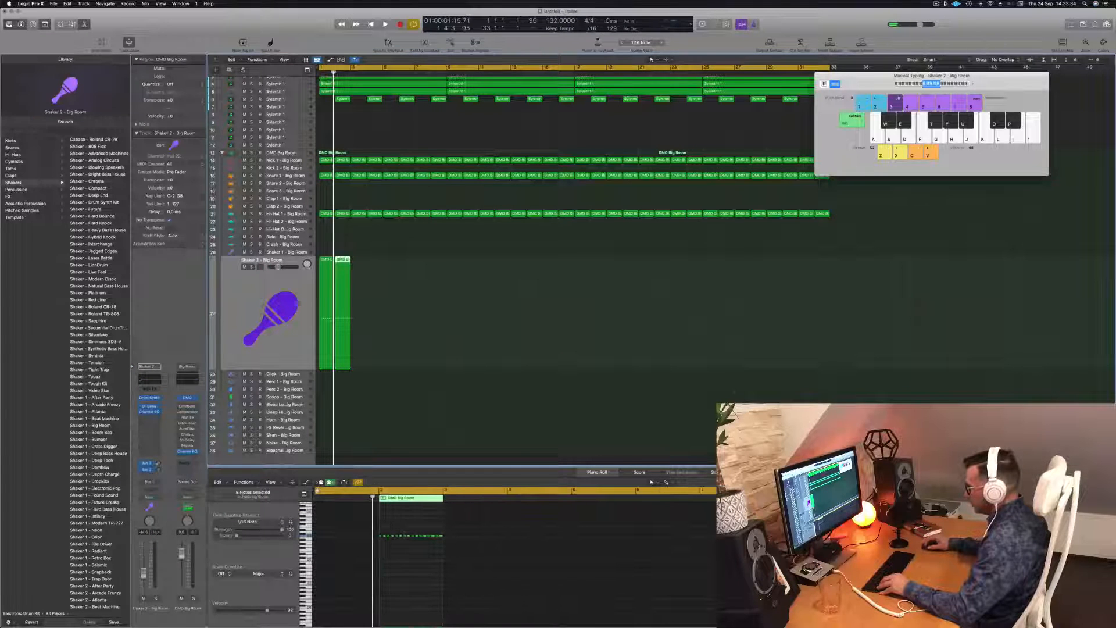
scroll(328, 523, "up", 2)
scroll(333, 526, "right", 5)
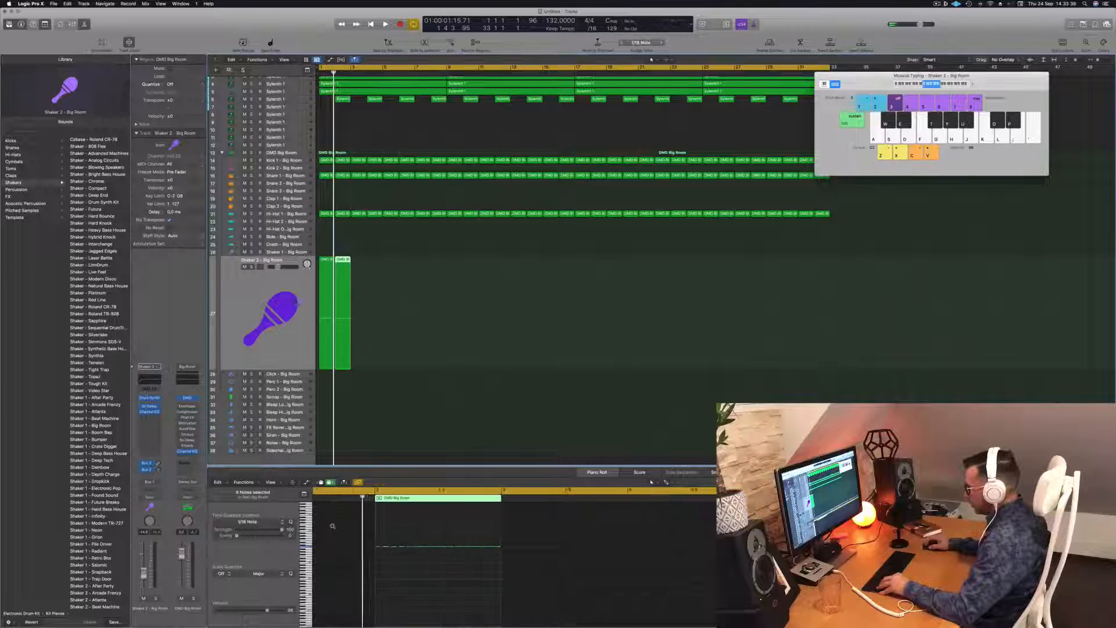
left_click(342, 525)
scroll(343, 525, "left", 10)
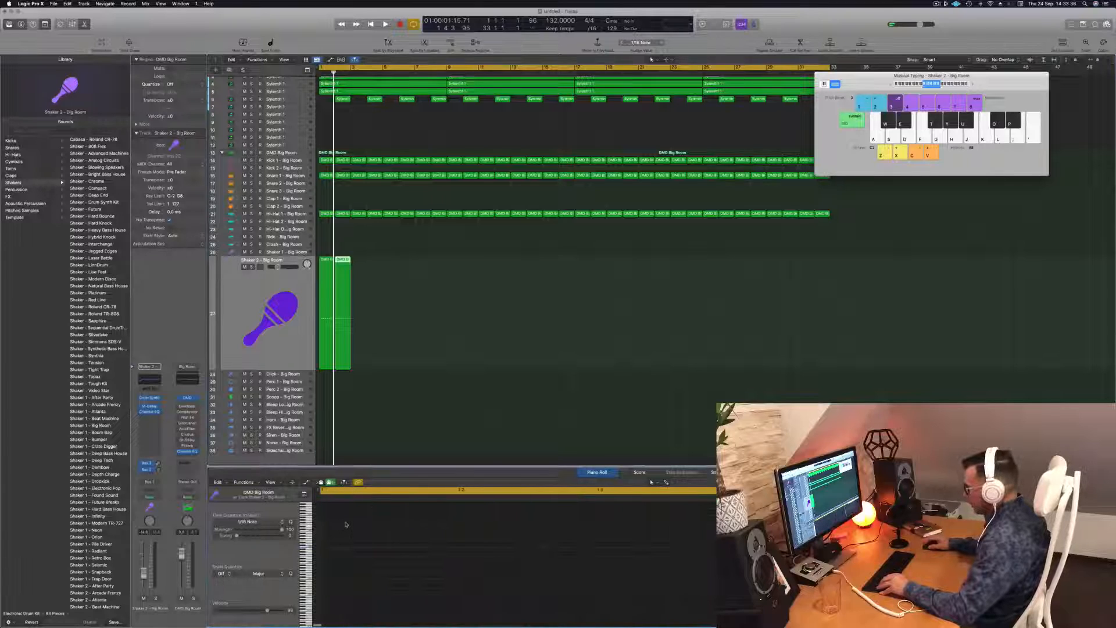
left_click(358, 249)
left_click(329, 265)
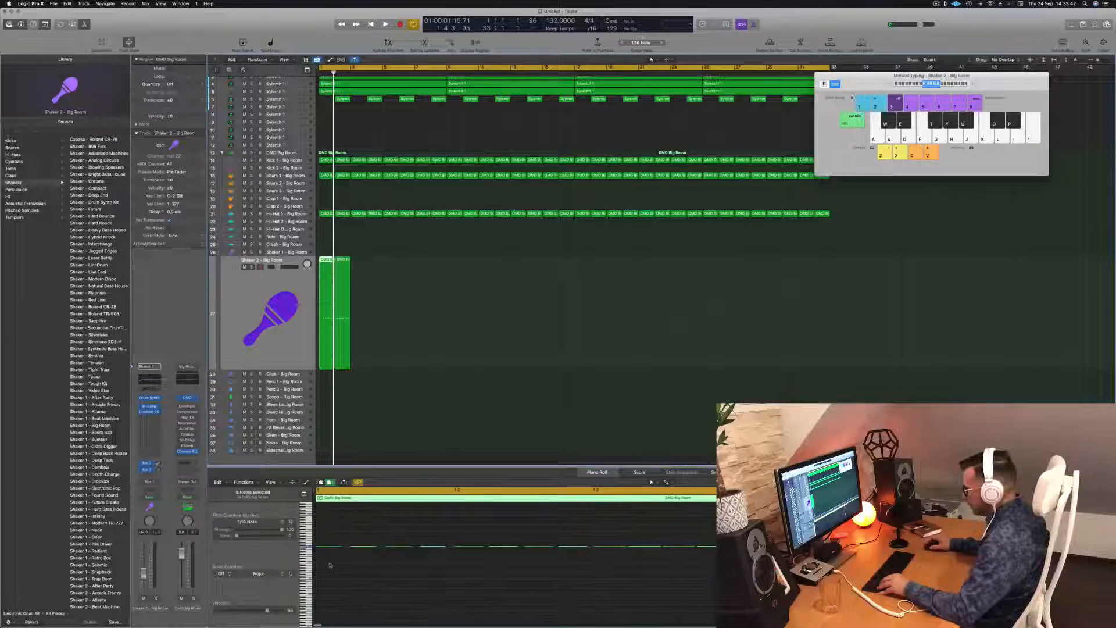
left_click(366, 268)
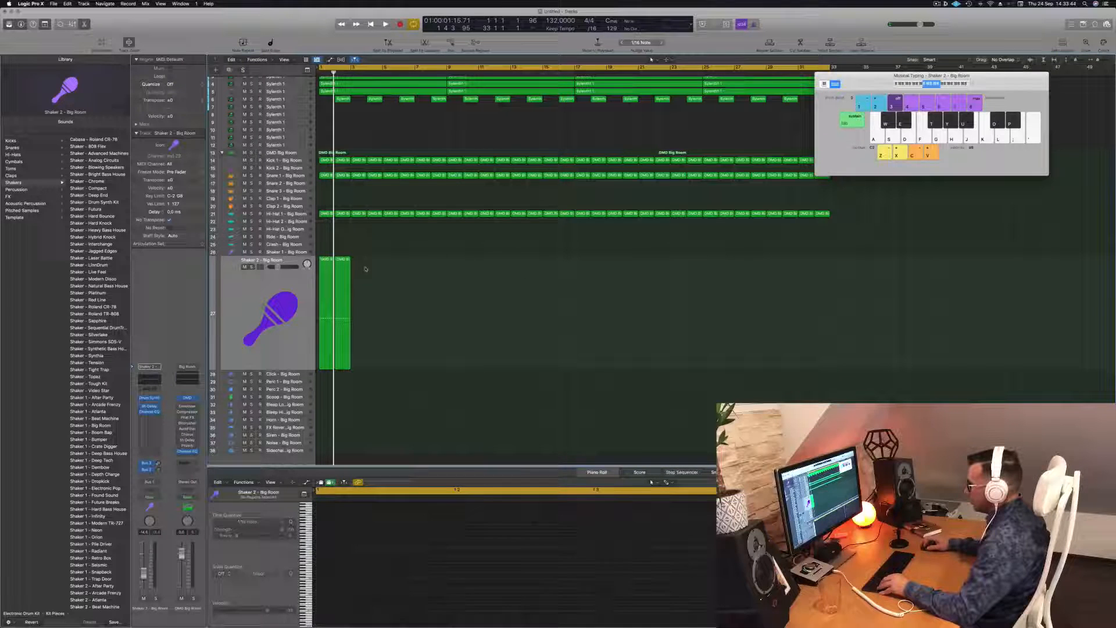
left_click(324, 263)
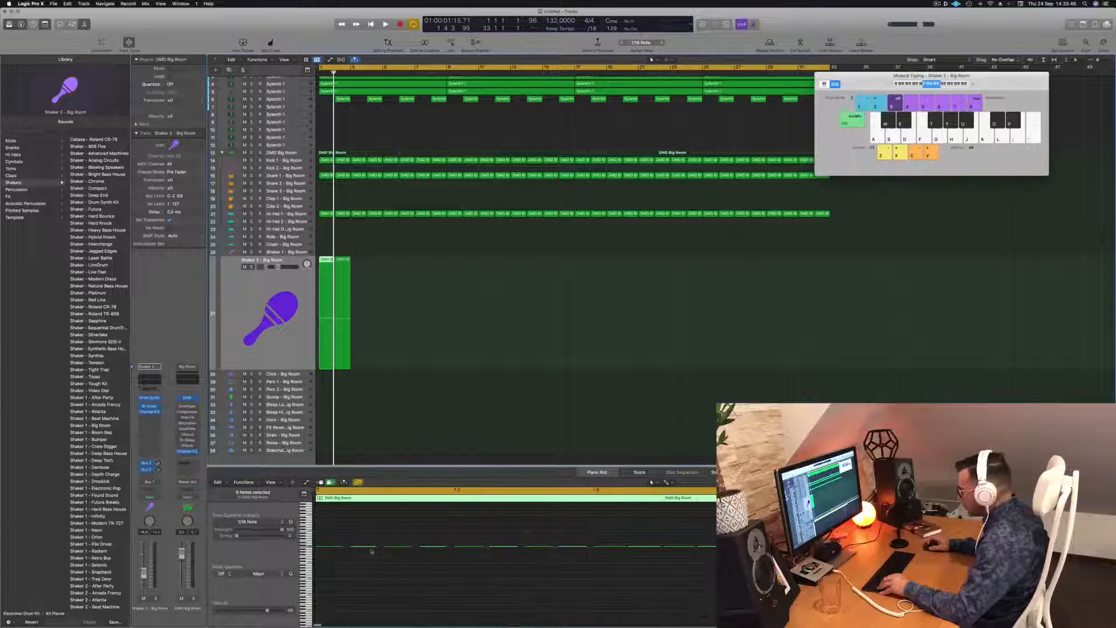
scroll(372, 550, "up", 5)
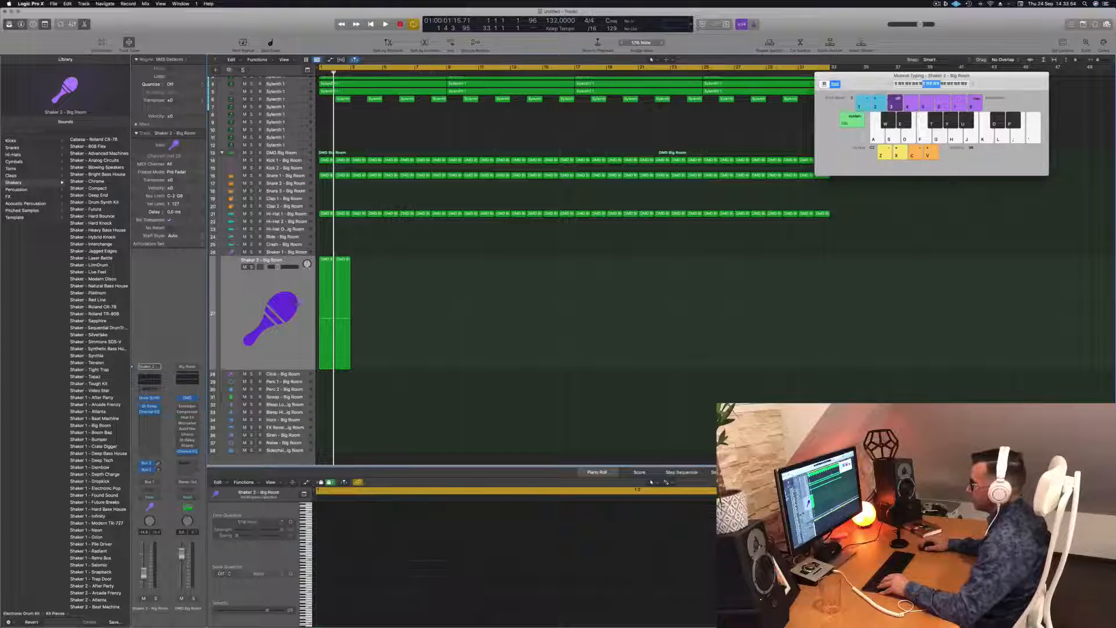
left_click(331, 260)
left_click(341, 577)
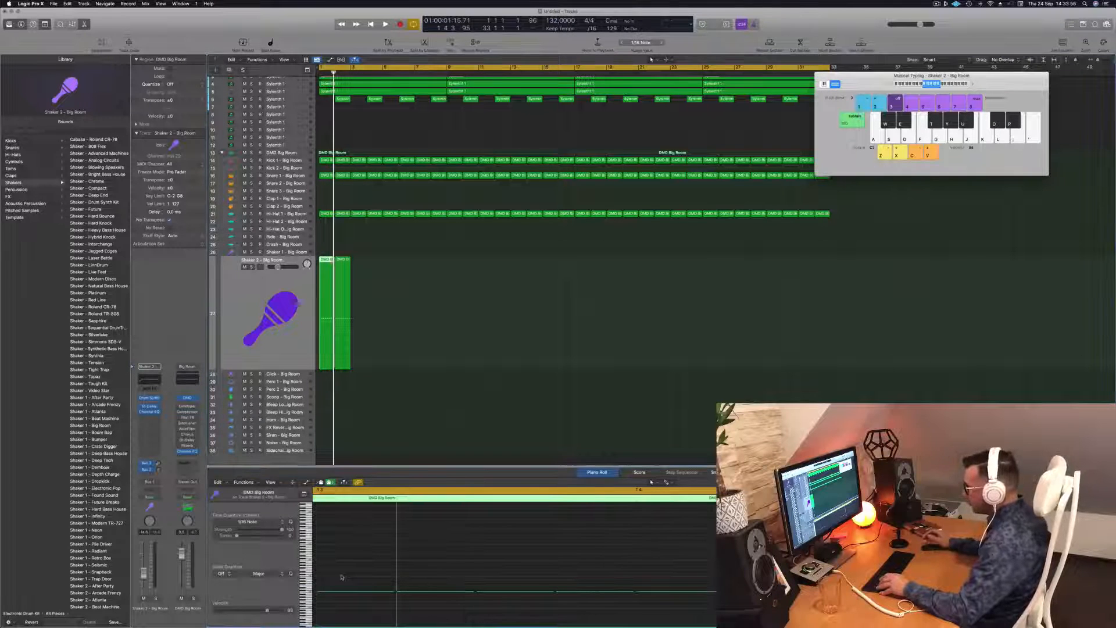
- Select both Shaker 2 regions and audition the shaker pattern against the arrangement from the beginning
key("space")
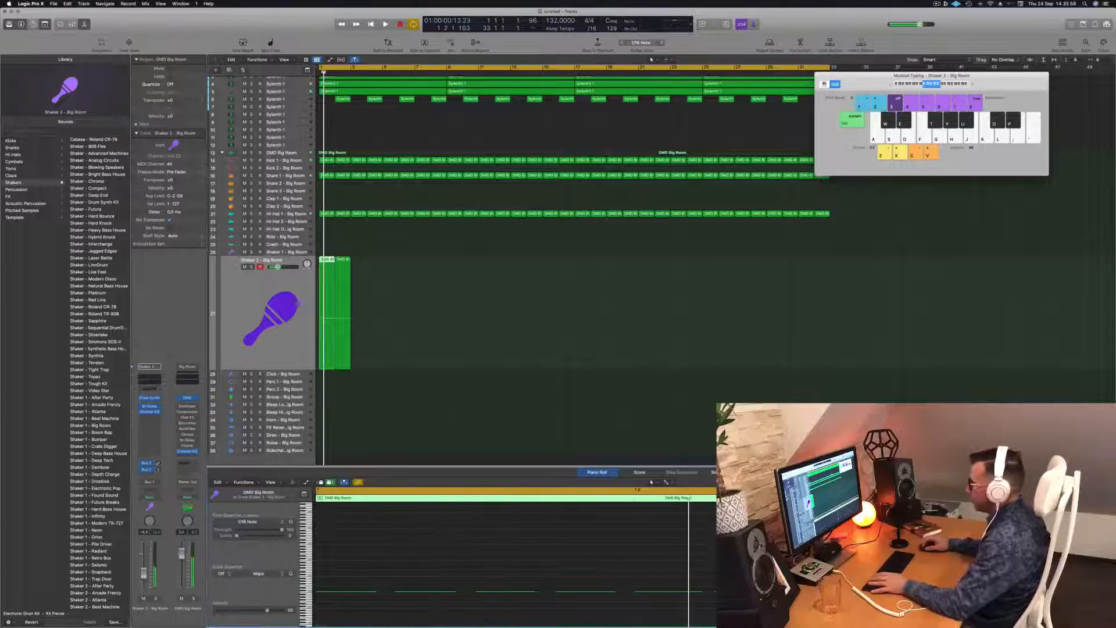
left_click(298, 303)
key("space")
key("k")
key("space")
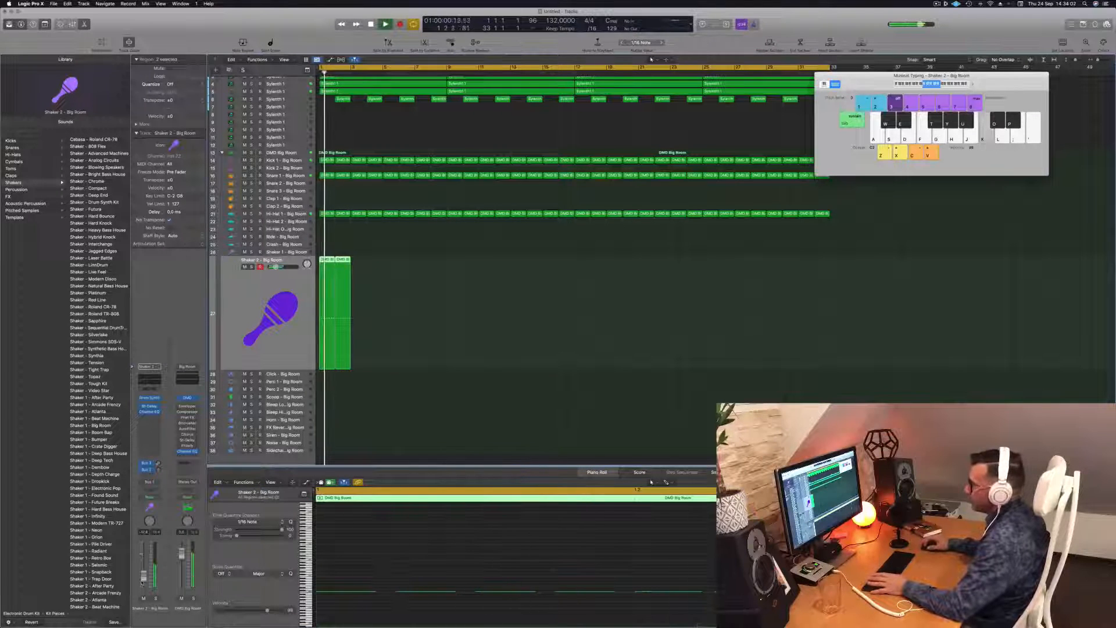
key("space")
key("space")
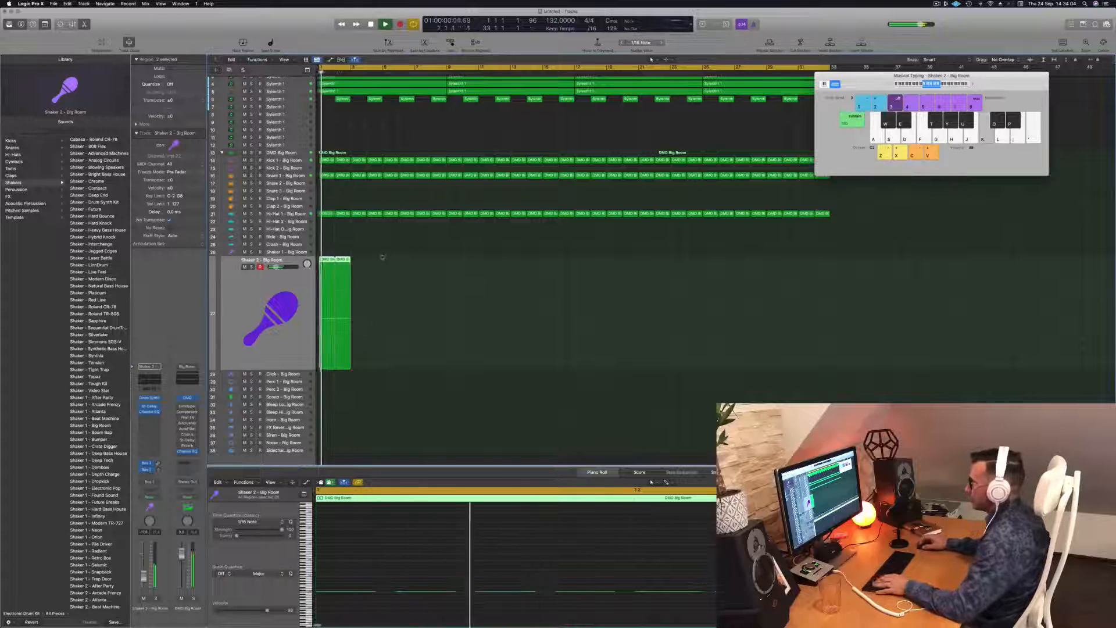
scroll(385, 278, "down", 5)
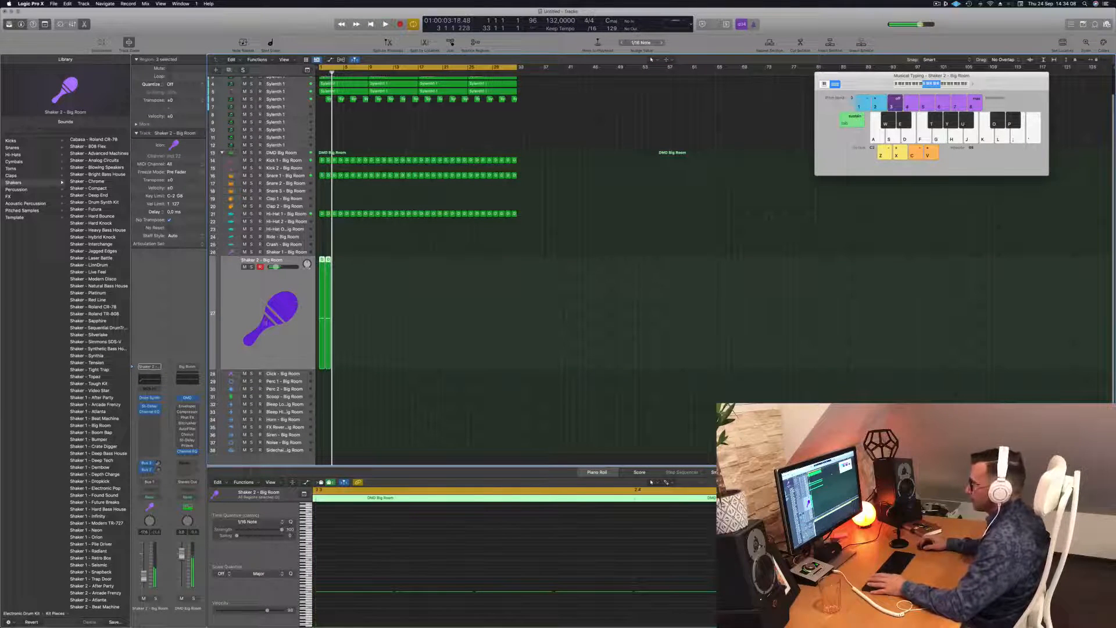
key("space")
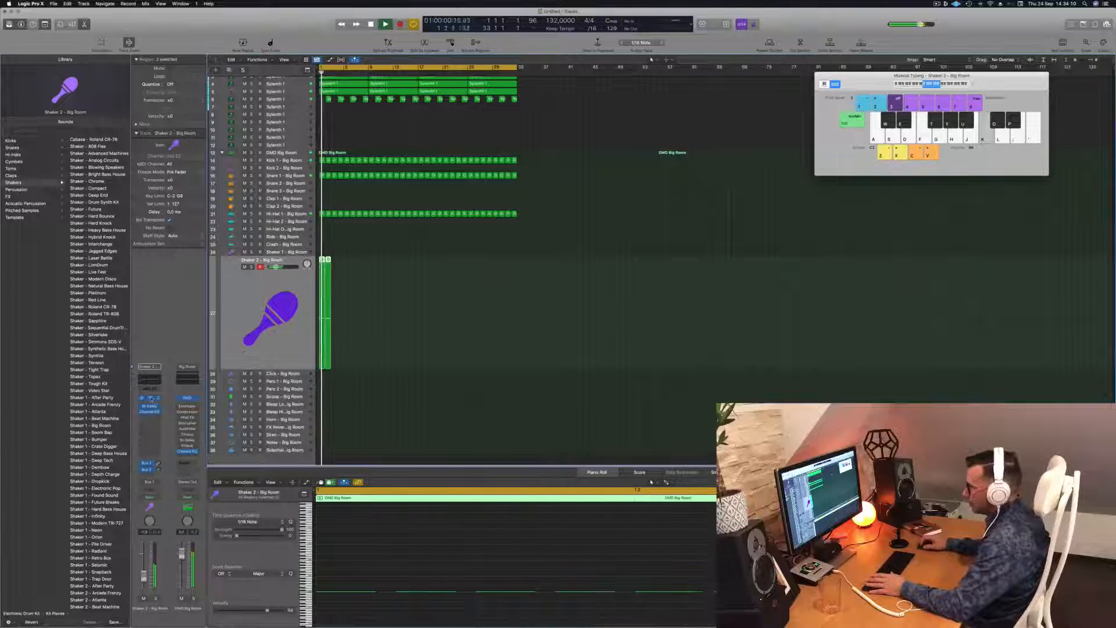
- Open the Shaker 2 track's Drum Synth, replay the arrangement from the beginning and move the plug-in window clear of the regions
left_click(150, 398)
left_click_drag(552, 123, 610, 189)
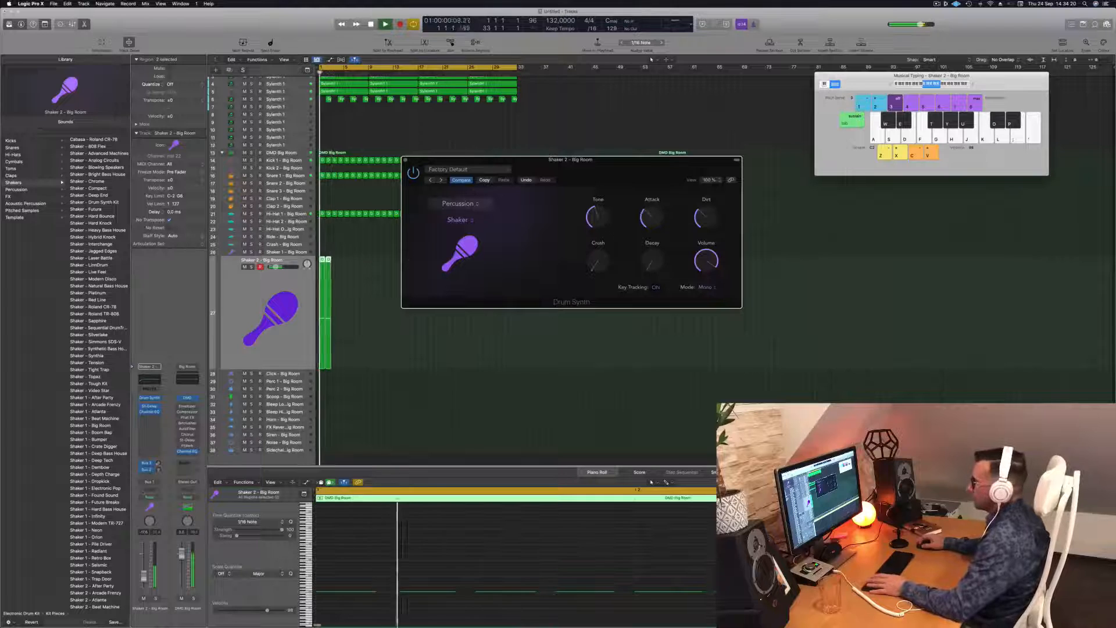
key("space")
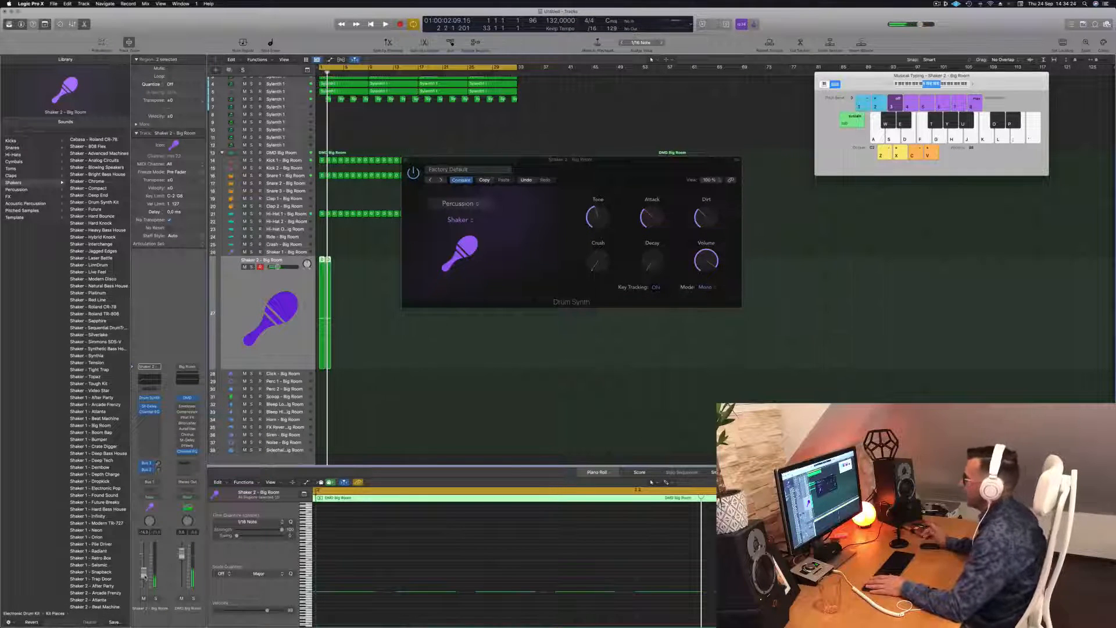
key("Return")
key("space")
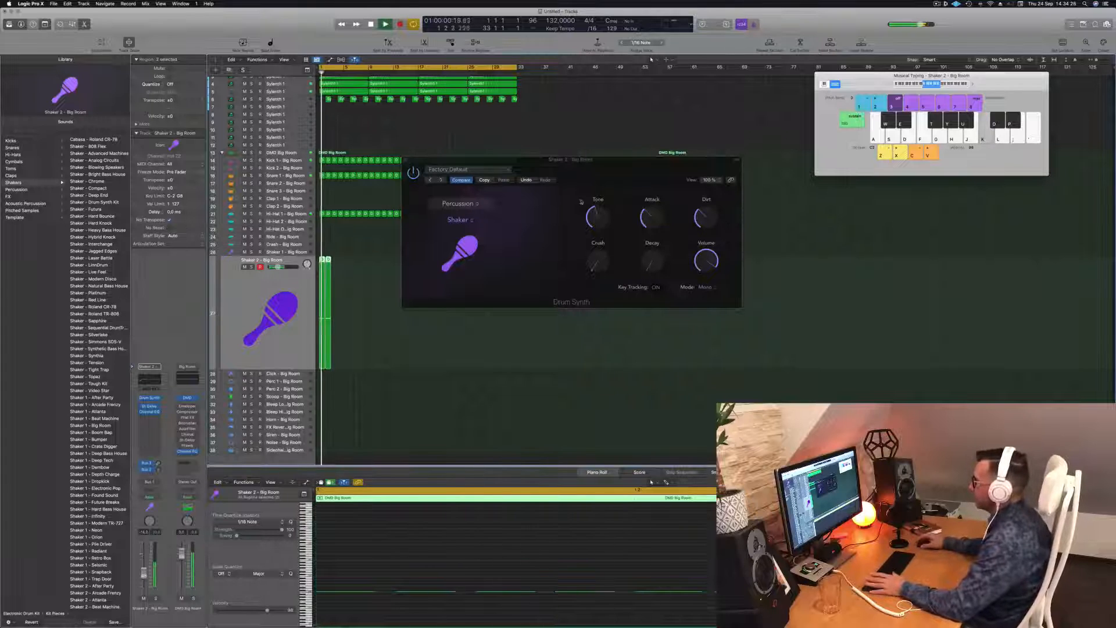
left_click_drag(645, 170, 631, 171)
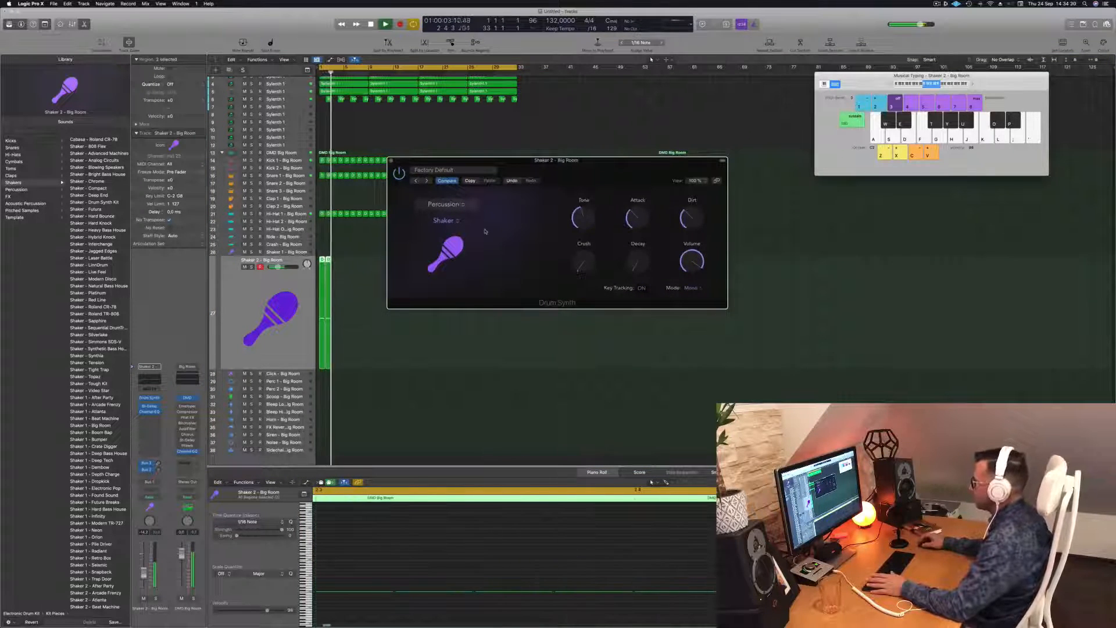
key("Return")
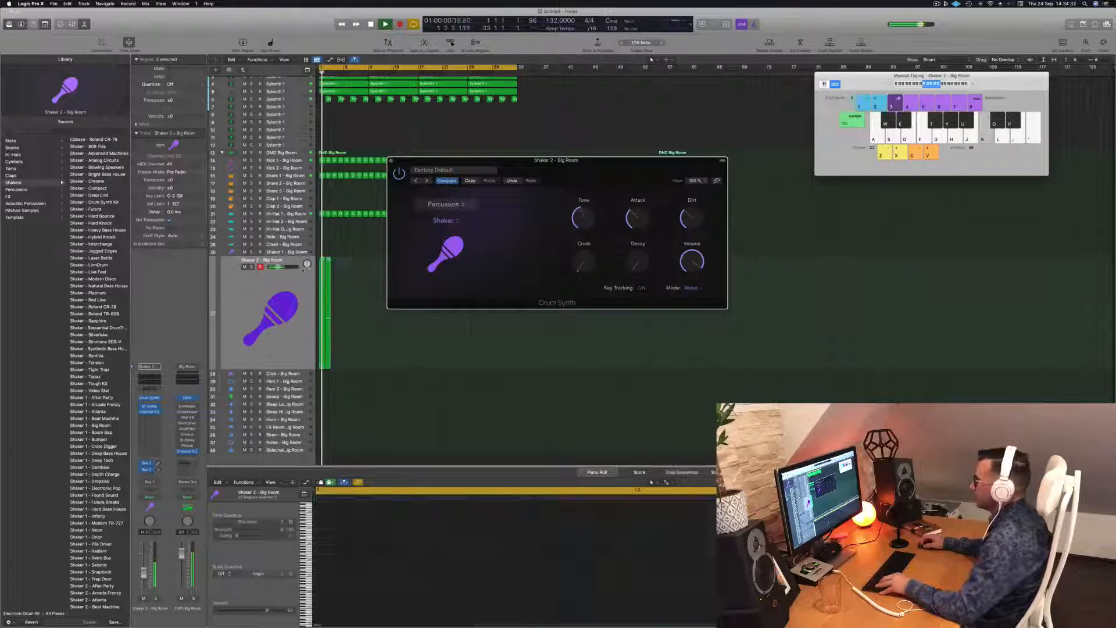
left_click_drag(602, 165, 762, 128)
key("Return")
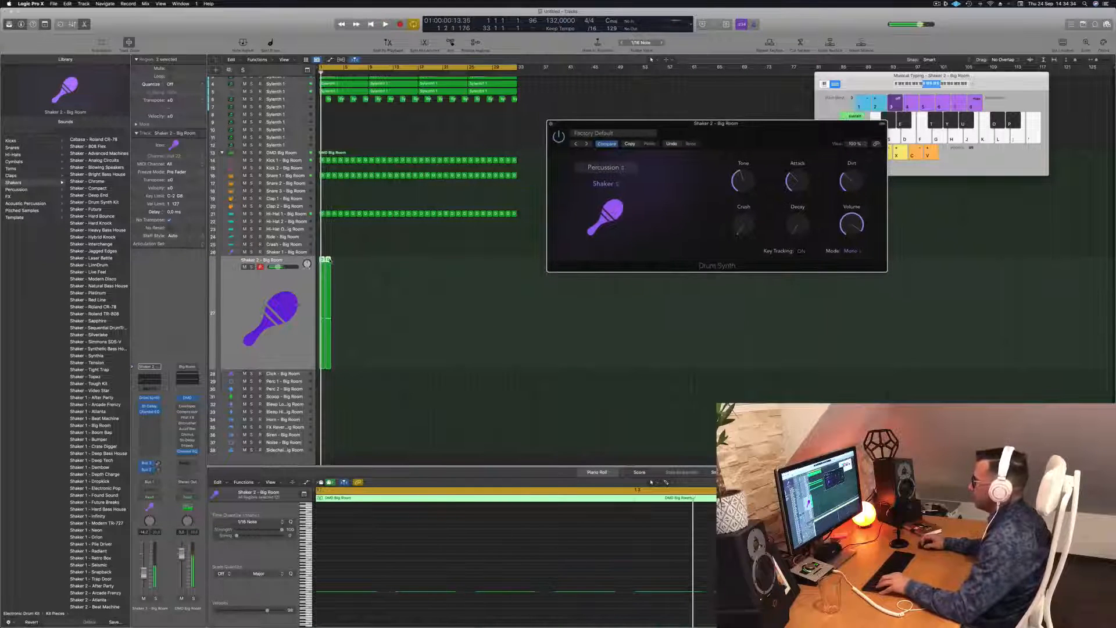
- Repeat the two Shaker 2 regions along their track to fill bars 1 to 32
left_click_drag(327, 260, 415, 264)
key("Return")
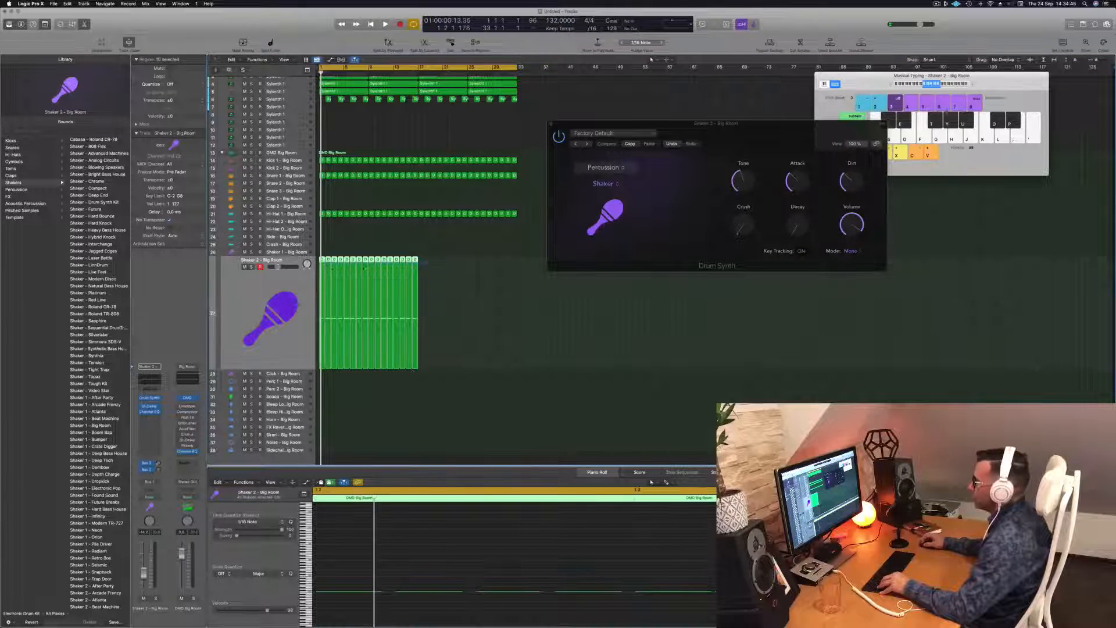
left_click_drag(415, 263, 512, 264)
left_click(513, 247)
- Adjust the shaker Drum Synth's Attack and set its Decay slightly above minimum during playback, and close the plug-in window
key("space")
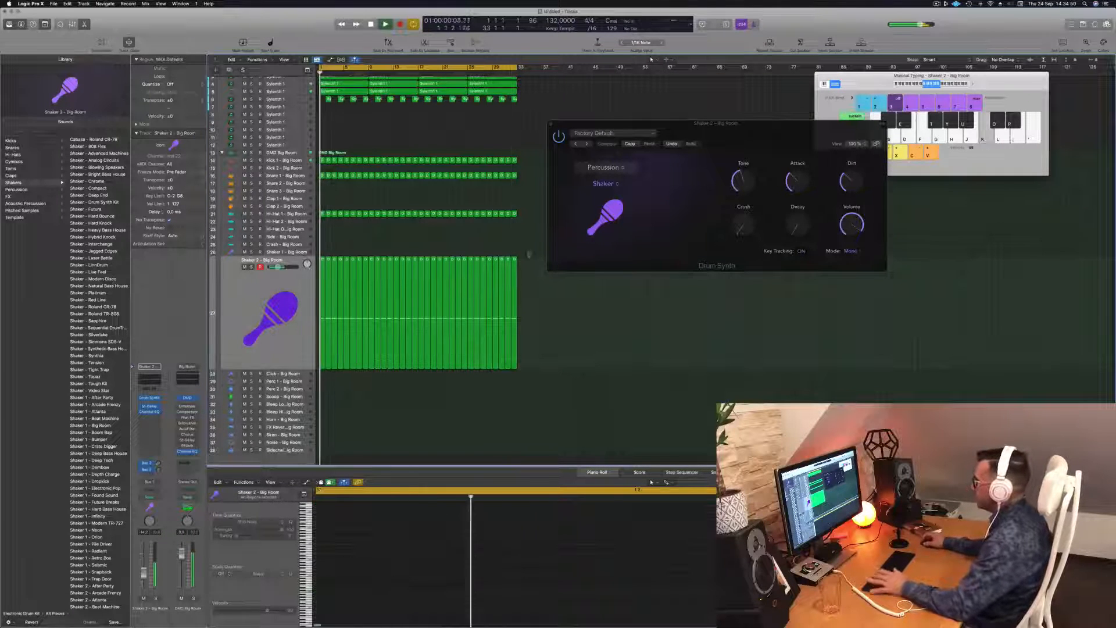
left_click_drag(756, 132, 536, 179)
key("space")
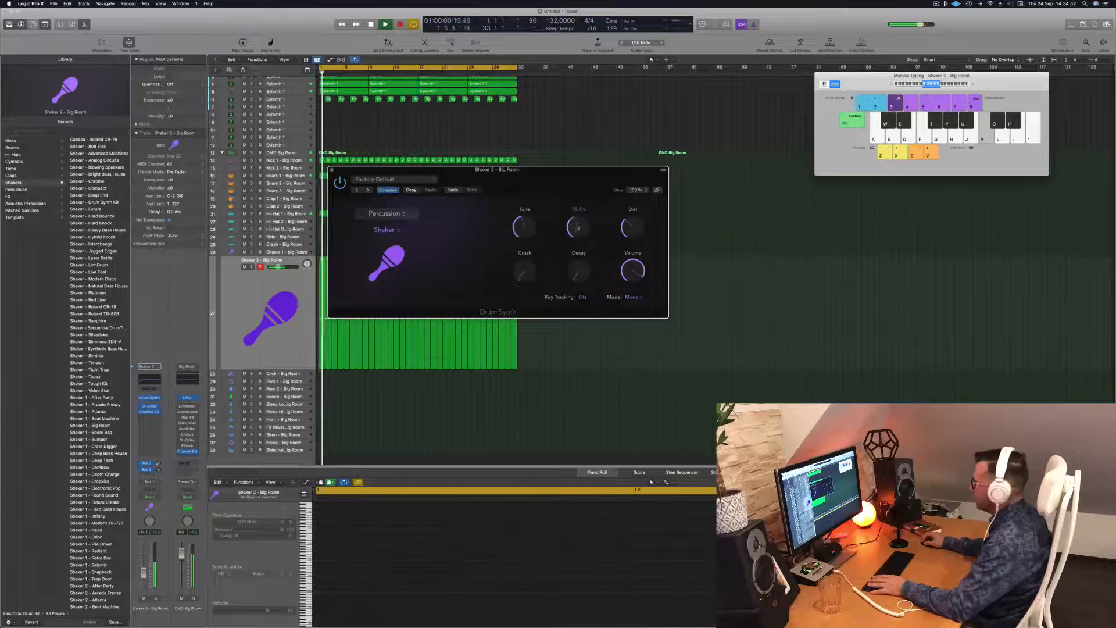
left_click_drag(578, 222, 579, 237)
key("space")
key("space")
left_click_drag(580, 275, 589, 230)
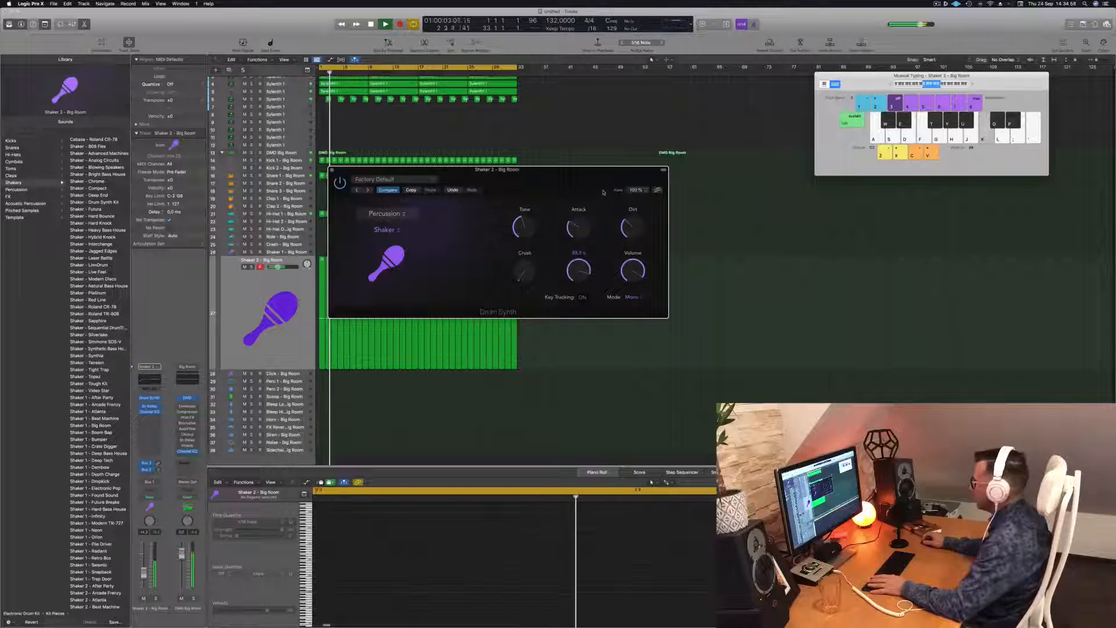
left_click_drag(599, 257, 599, 265)
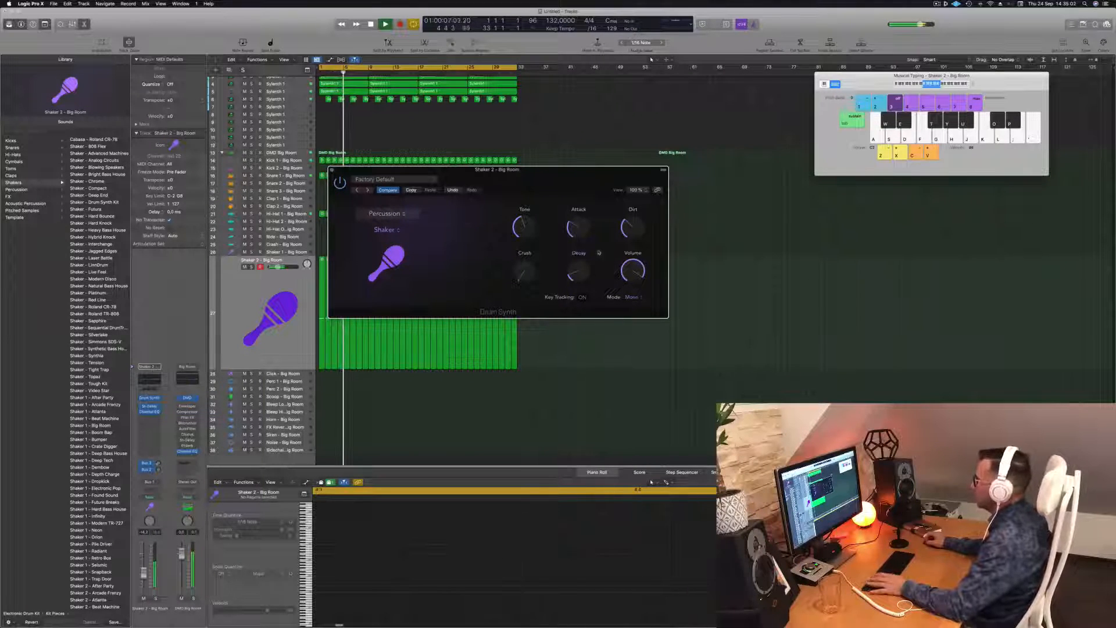
left_click_drag(581, 170, 709, 142)
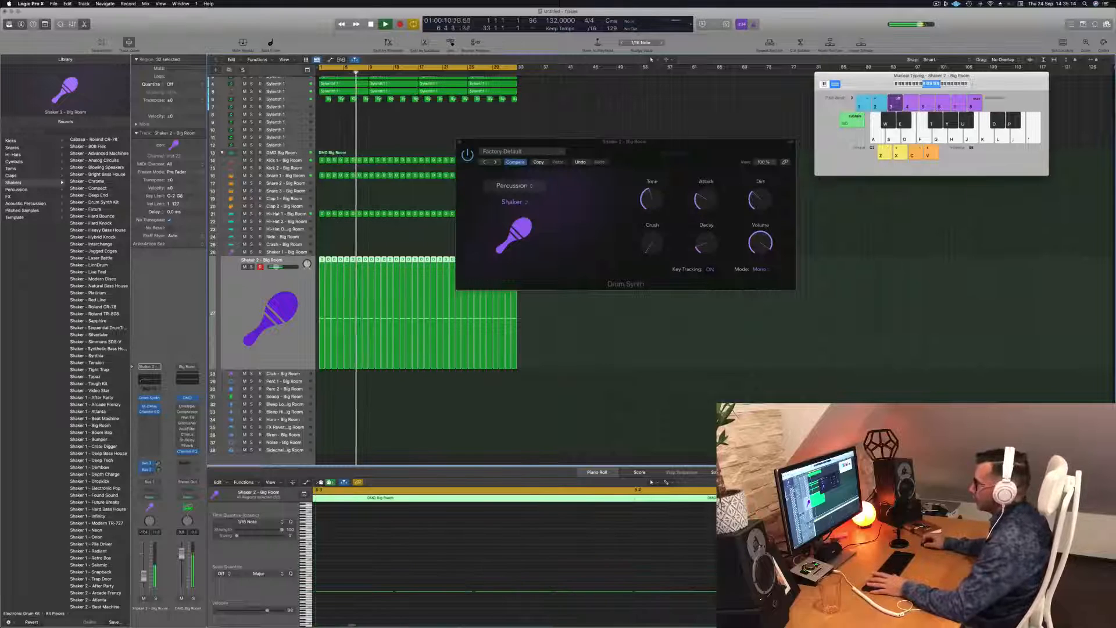
left_click_drag(450, 143, 402, 143)
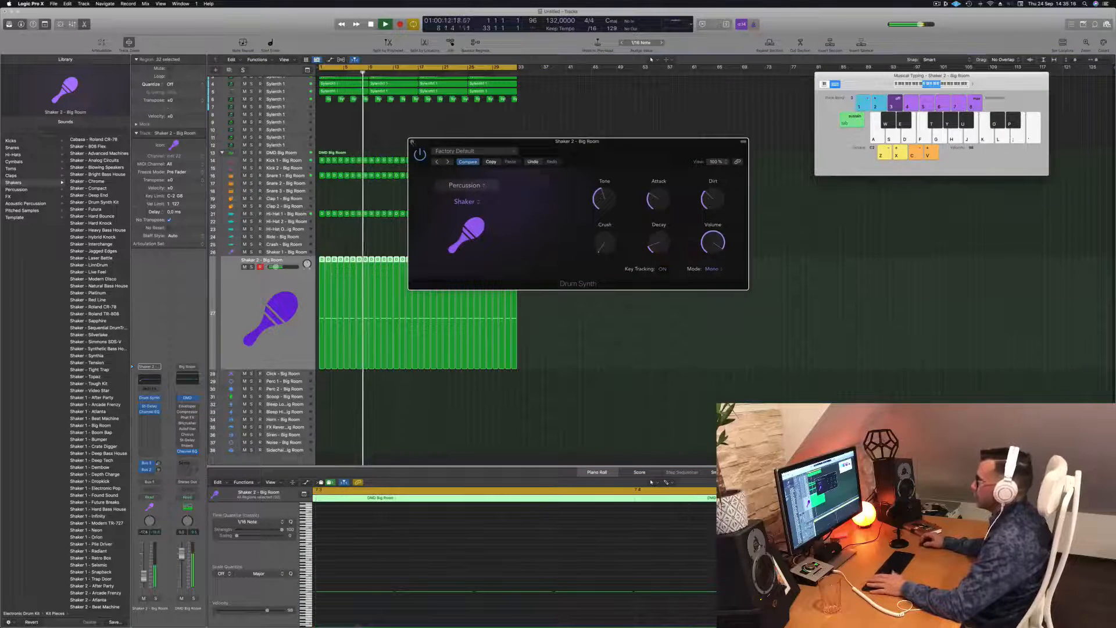
left_click(412, 142)
- Copy the Snare 1 region at bar 4 onto the Snare 3 track, keeping only its last note, shifted a sixteenth later
scroll(360, 190, "up", 5)
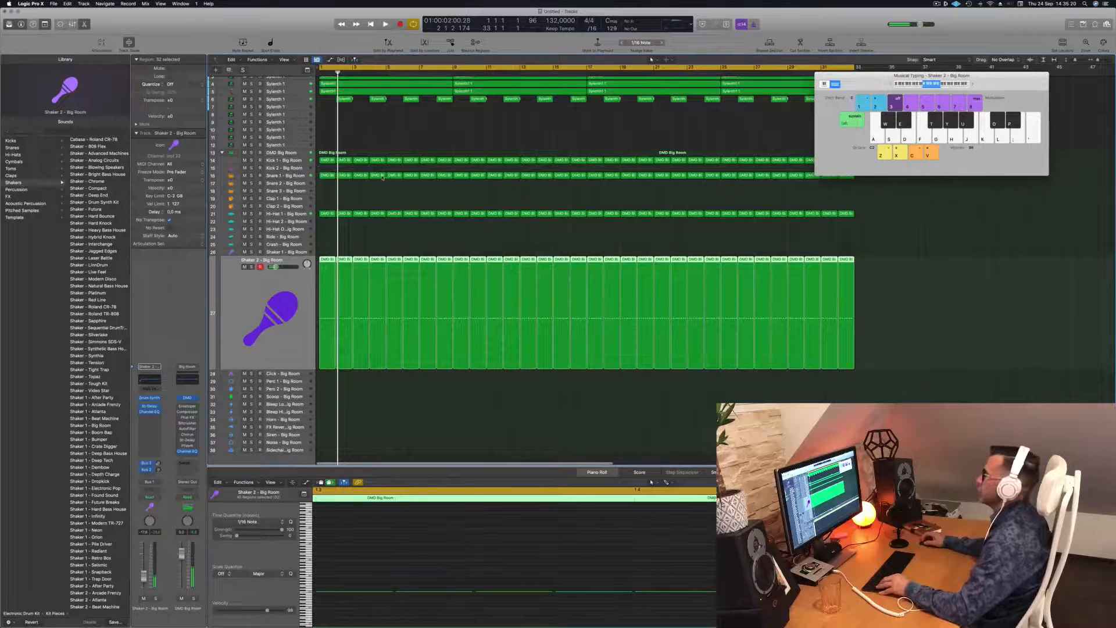
left_click(377, 175)
left_click_drag(378, 175, 378, 193)
scroll(378, 610, "down", 5)
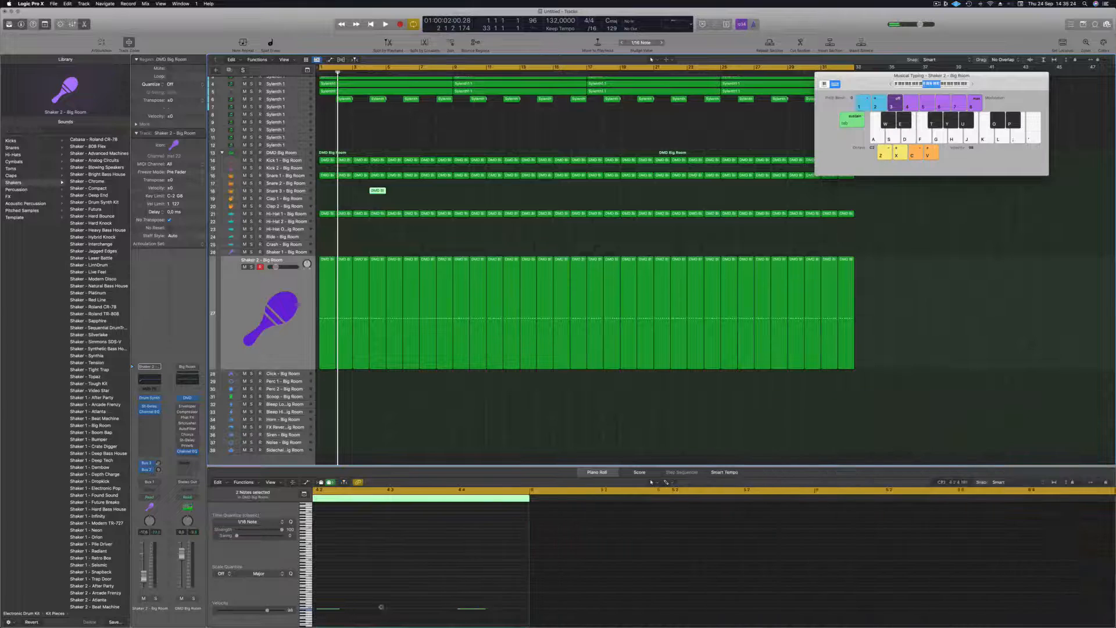
scroll(381, 606, "left", 5)
left_click_drag(560, 581, 590, 622)
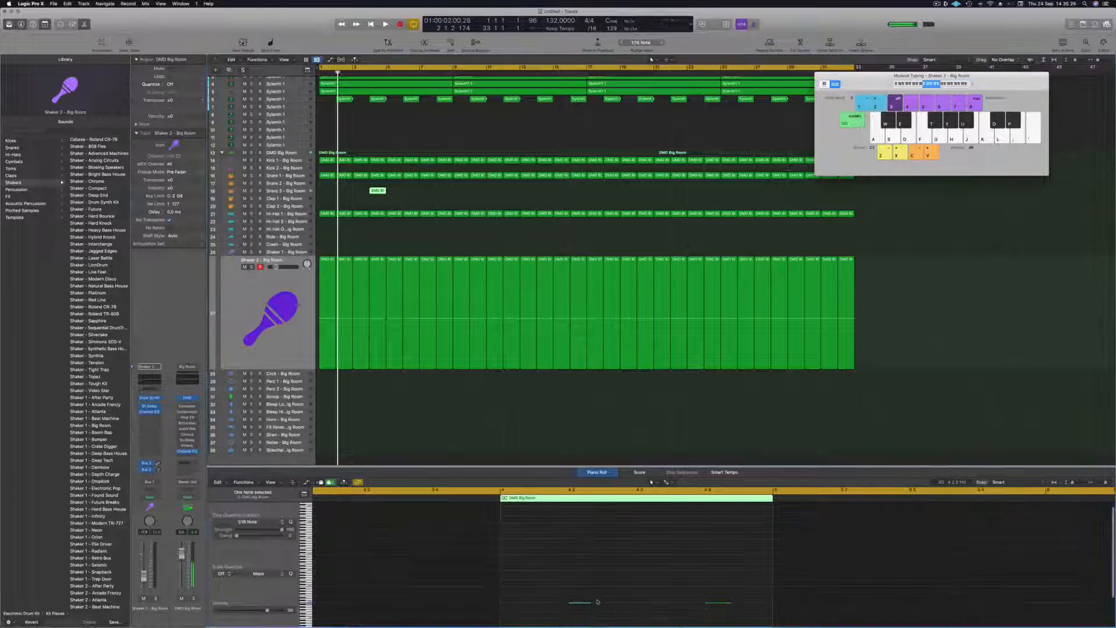
scroll(715, 598, "down", 1)
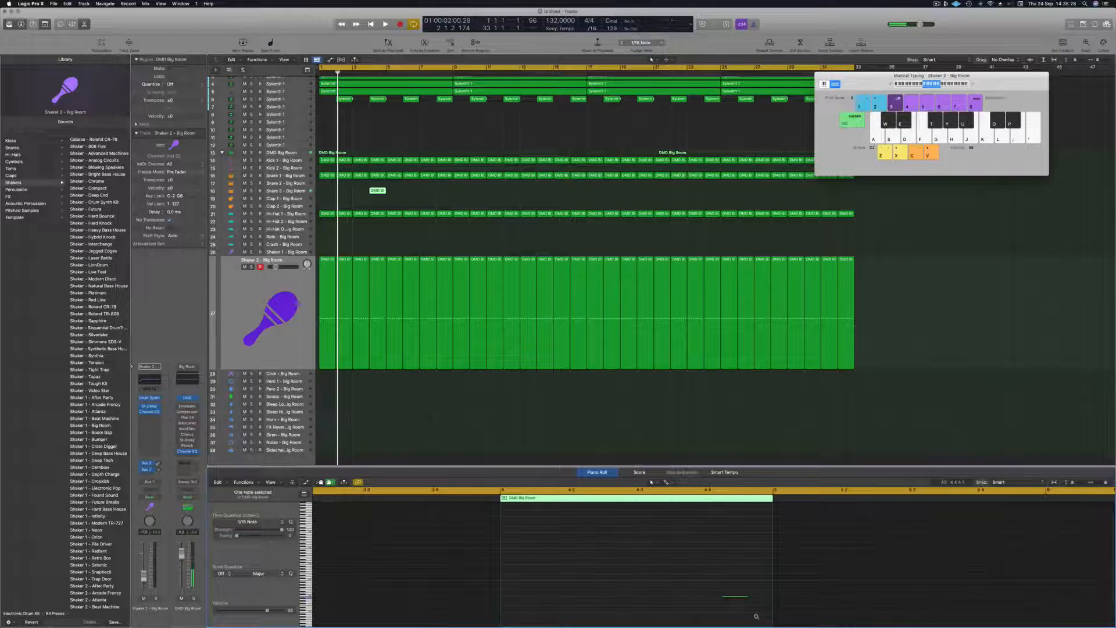
- Copy the Snare 3 region from bar 4 to bar 7 during playback, and undo a further copy
key("space")
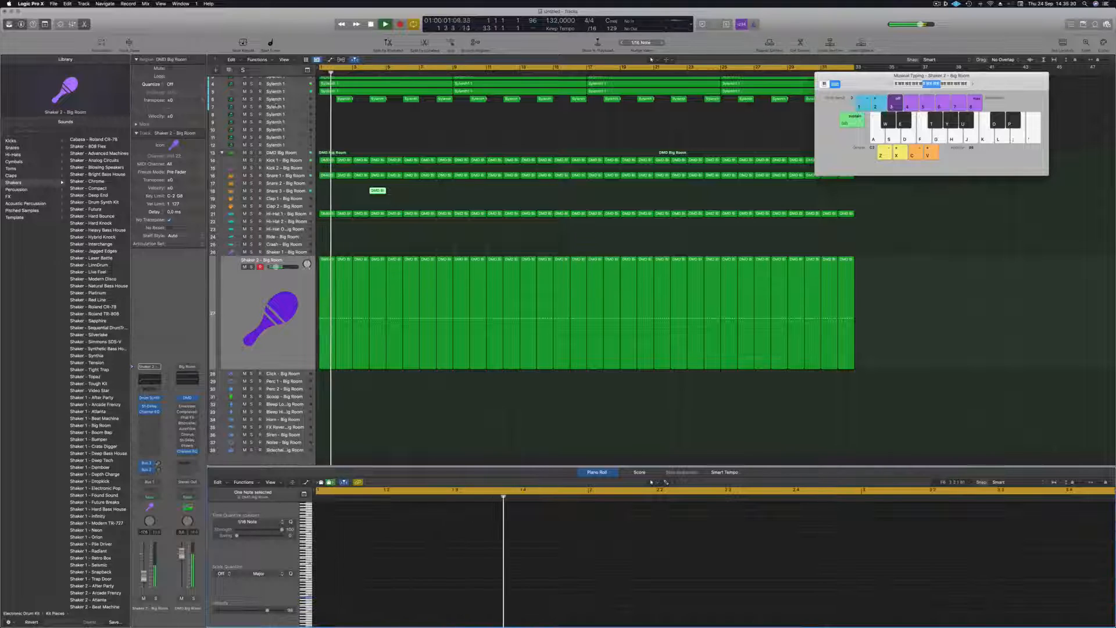
left_click_drag(376, 191, 431, 196)
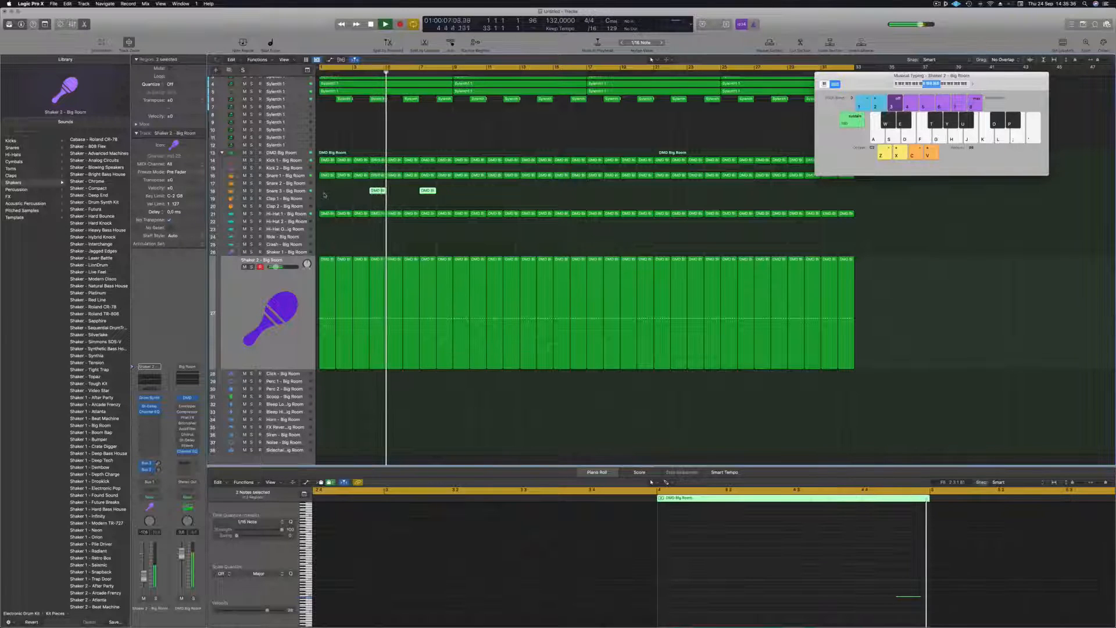
left_click_drag(373, 191, 493, 192)
key("super+z")
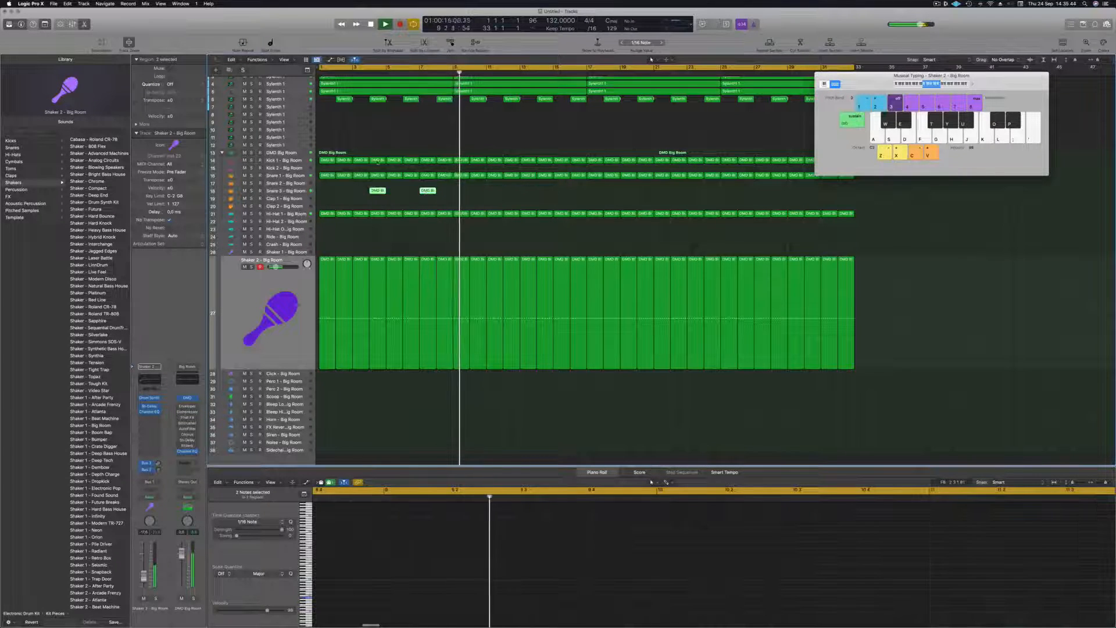
- Restart playback from the beginning and hide the Piano Roll
key("Return")
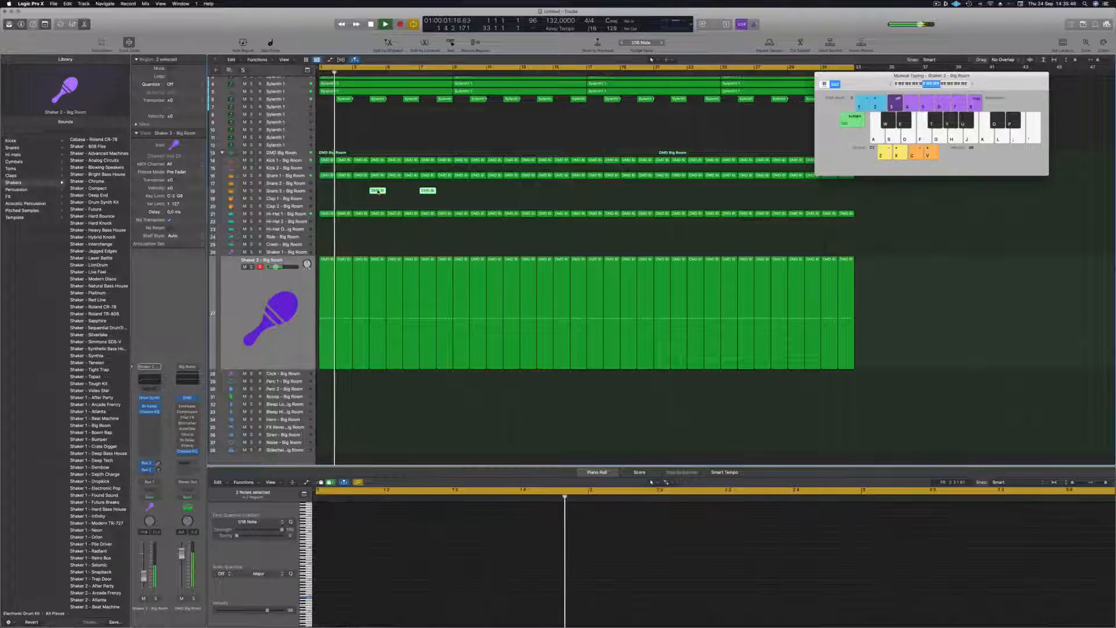
key("p")
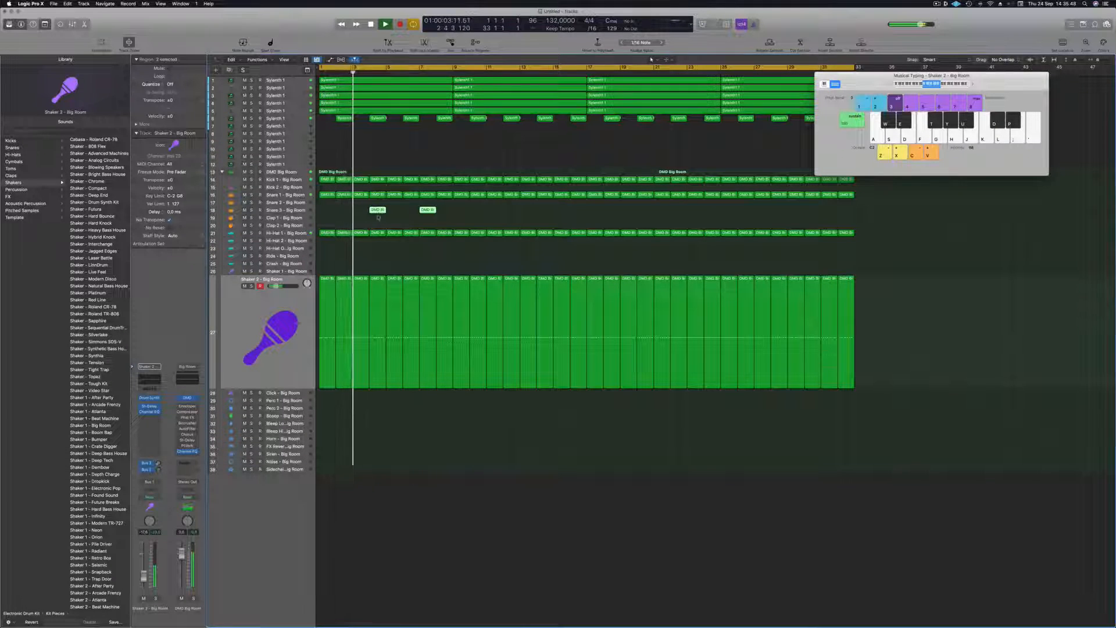
- Examine the notes of the two Snare 3 regions in the Piano Roll and restart playback from the beginning
key("p")
key("super+Left")
scroll(384, 573, "left", 5)
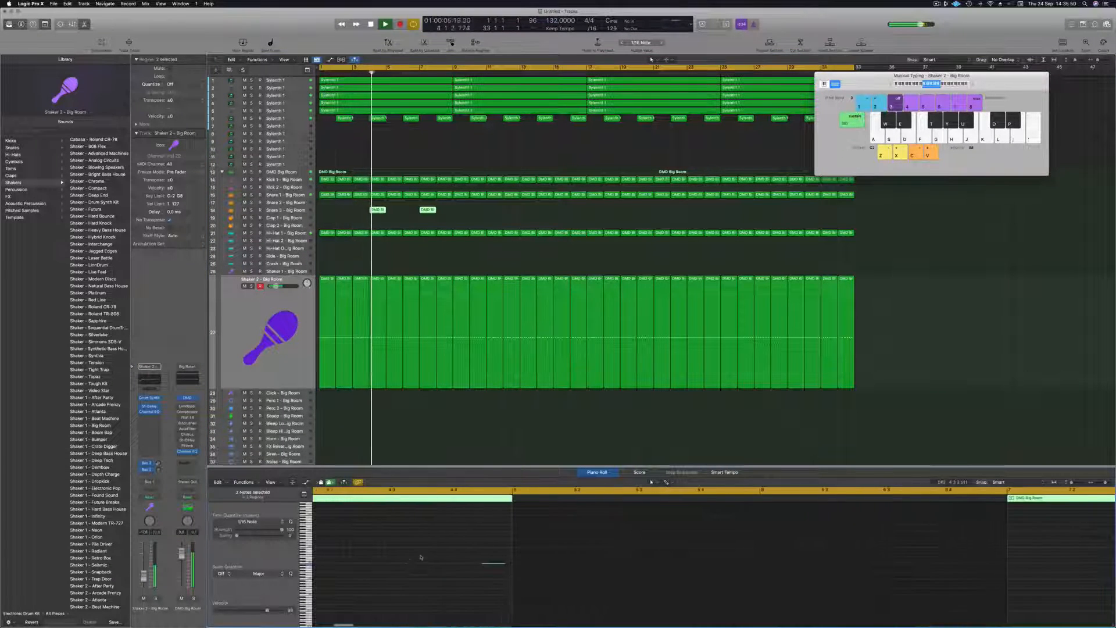
left_click(426, 560)
key("super+a")
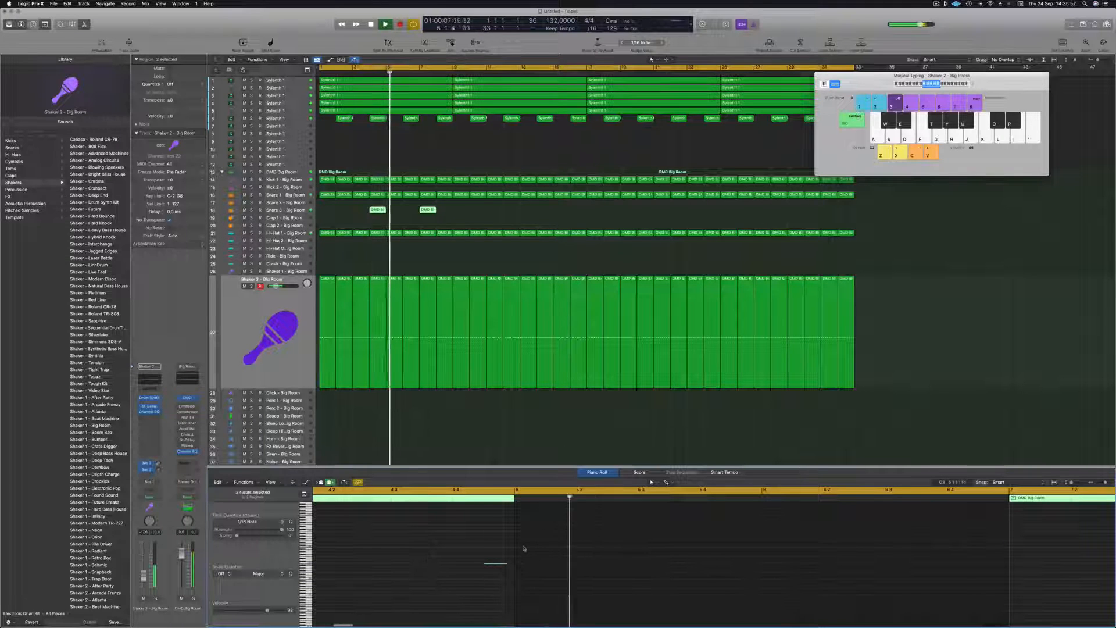
key("Return")
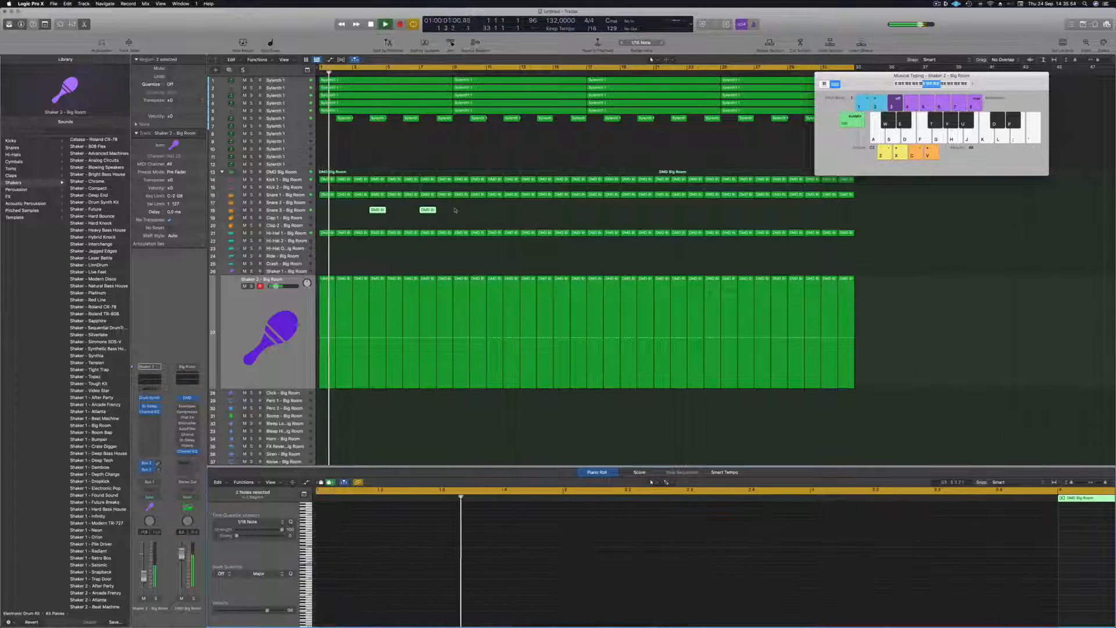
- Copy the Snare 3 regions every three bars up to bar 31 during playback, deleting the copies that fall past the arrangement's end
left_click_drag(374, 212, 481, 212)
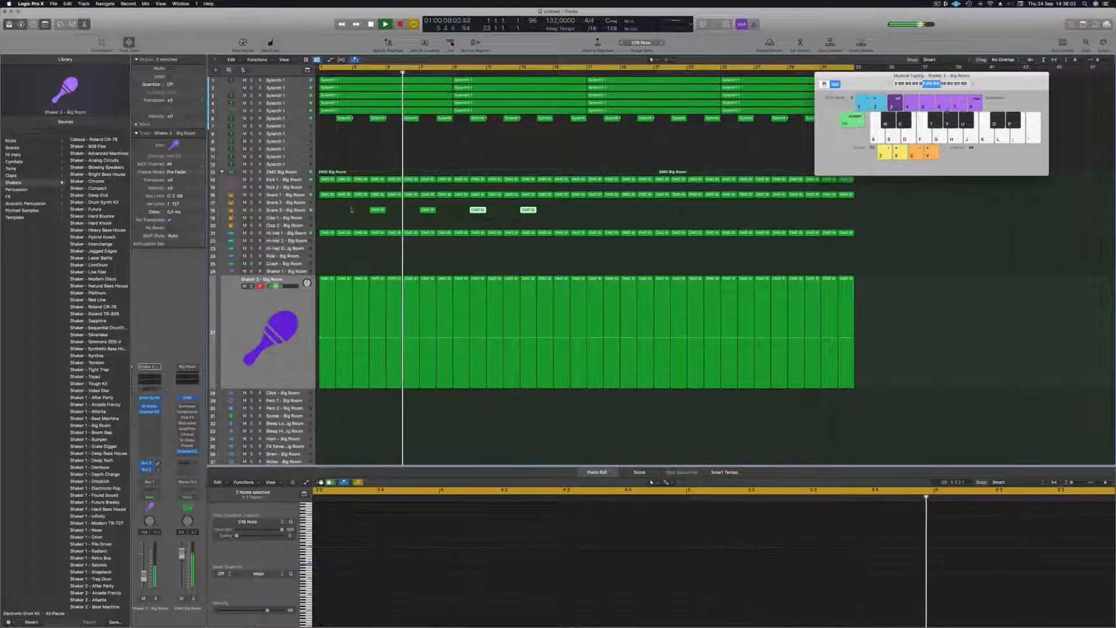
left_click_drag(353, 207, 563, 219)
left_click_drag(378, 211, 581, 218)
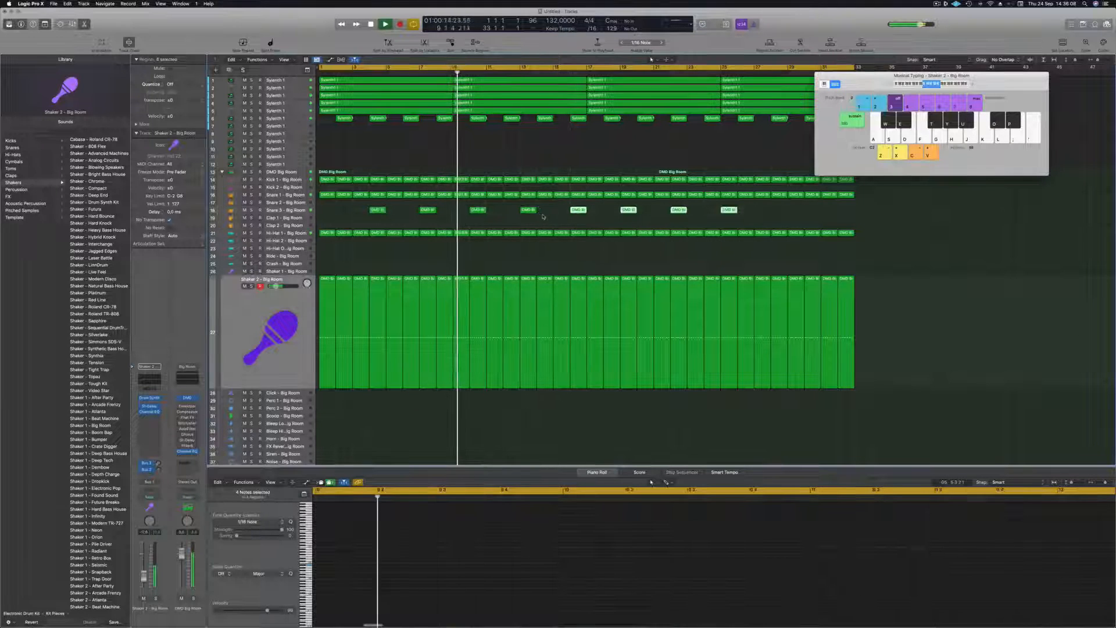
scroll(479, 215, "down", 1)
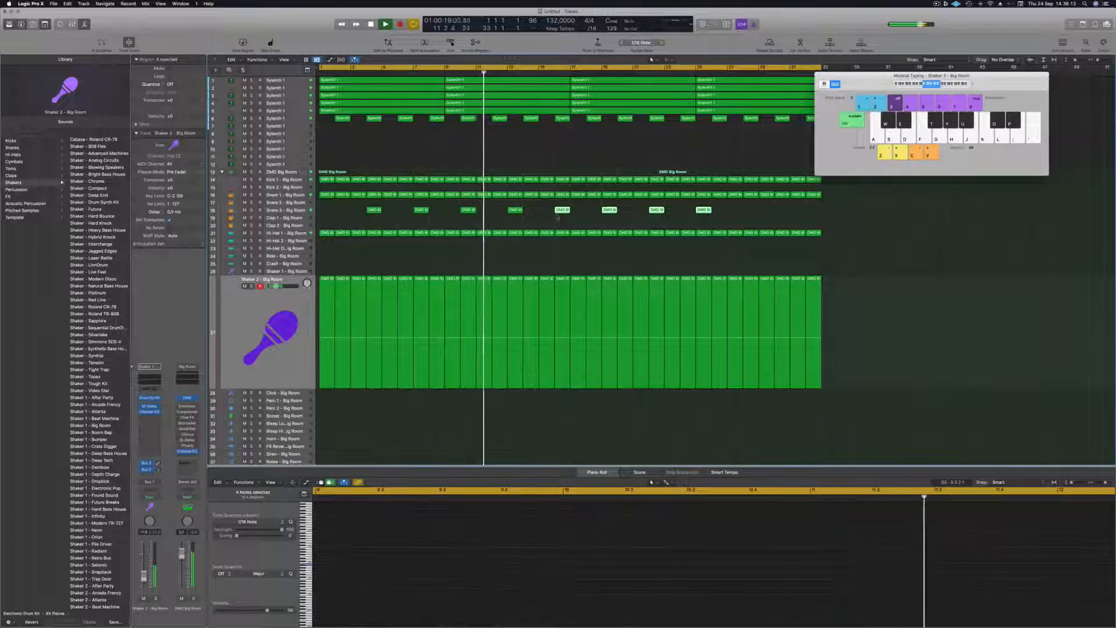
left_click_drag(562, 211, 751, 219)
left_click_drag(830, 208, 926, 214)
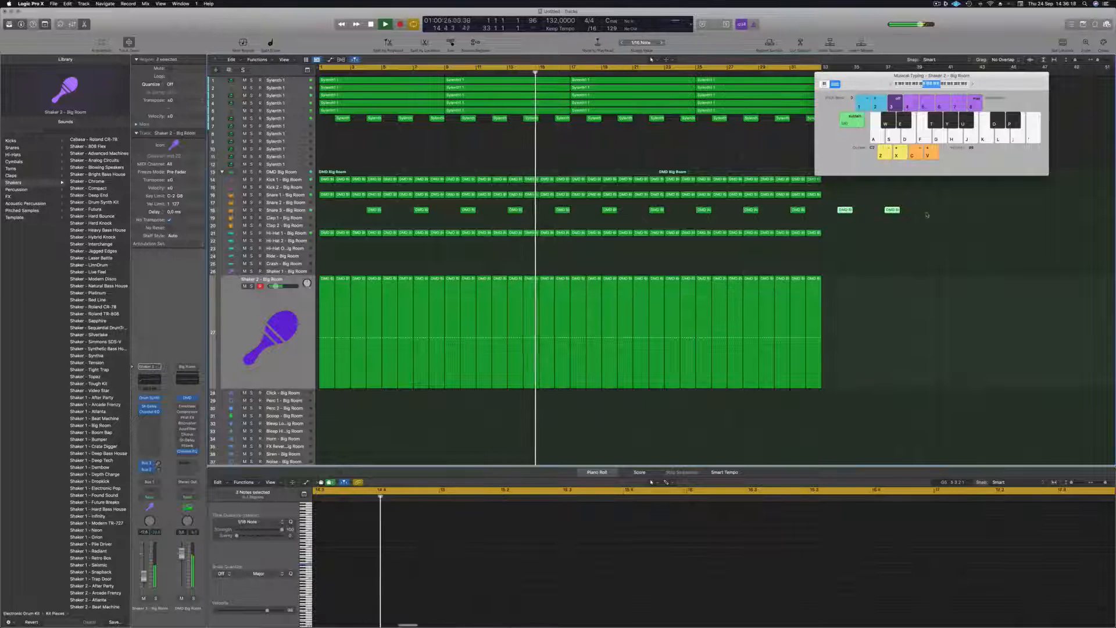
key("Delete")
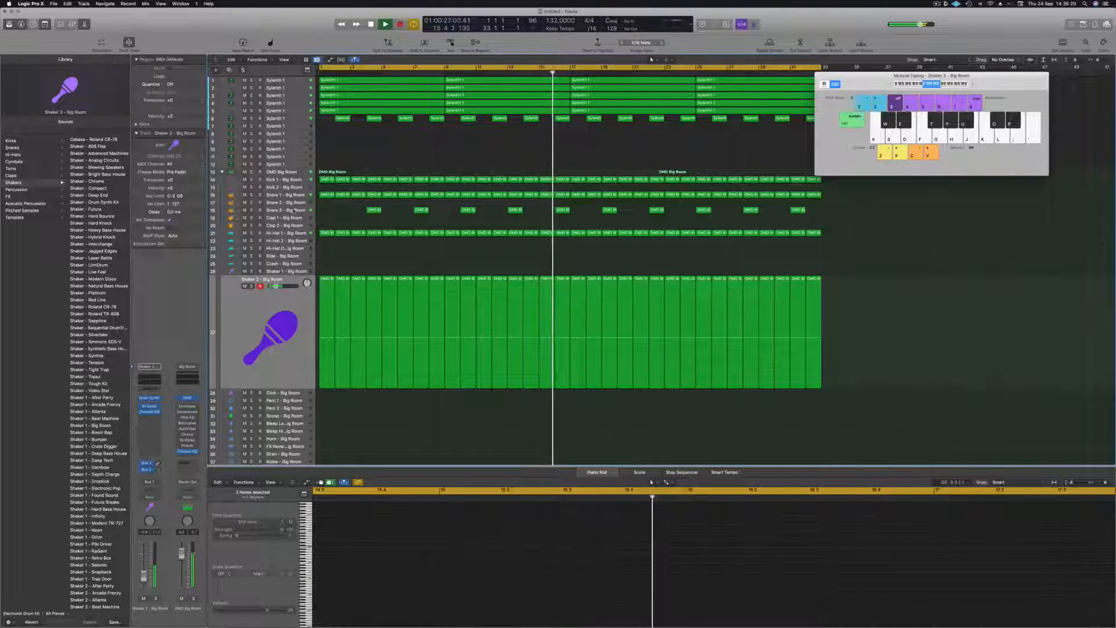
- Replay the opening, stop playback, and delete every Snare 3 region except the one at bar 4
left_click(286, 210)
key("space")
key("space")
left_click_drag(353, 219, 809, 225)
key("space")
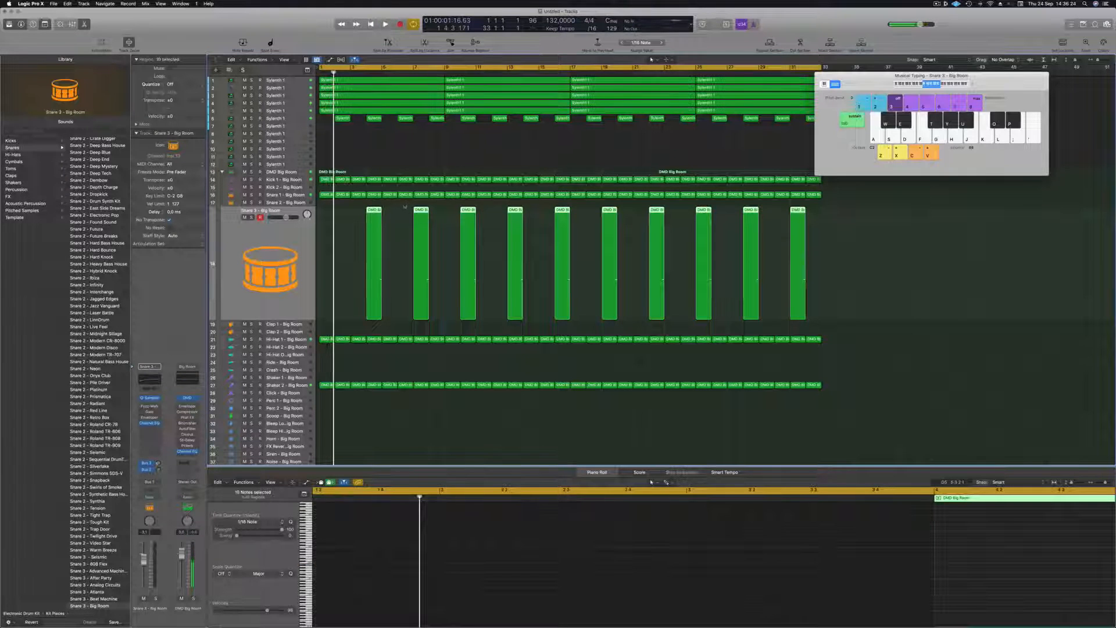
left_click_drag(408, 207, 802, 235)
key("Delete")
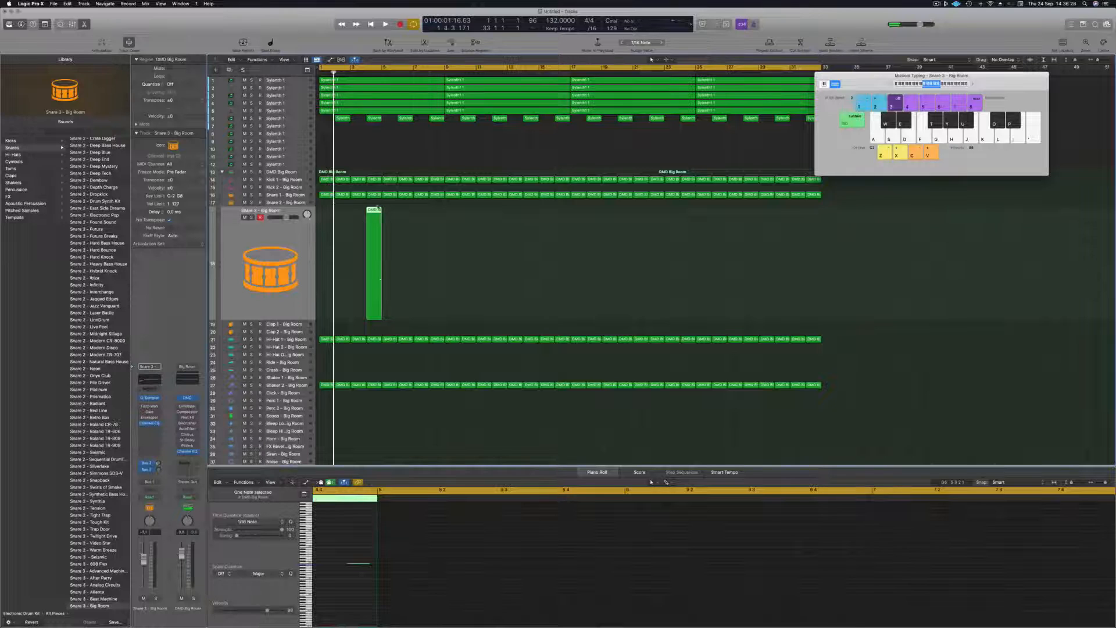
- Copy the Snare 3 region from bar 4 to every fourth bar up to bar 32 during playback
key("space")
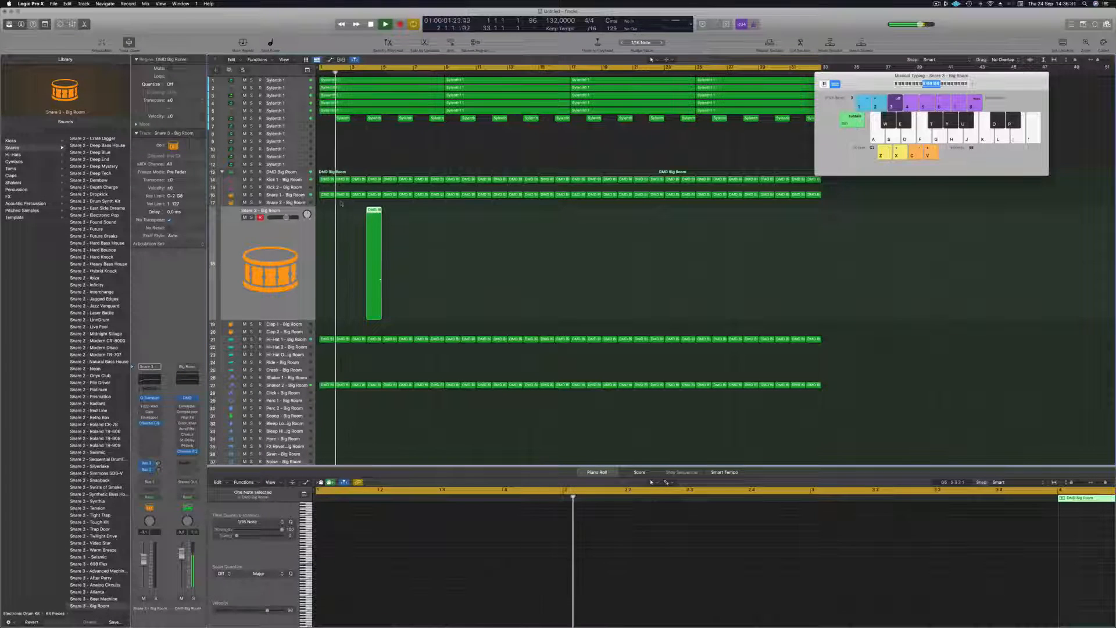
left_click_drag(379, 216, 752, 223)
left_click(377, 212, "shift")
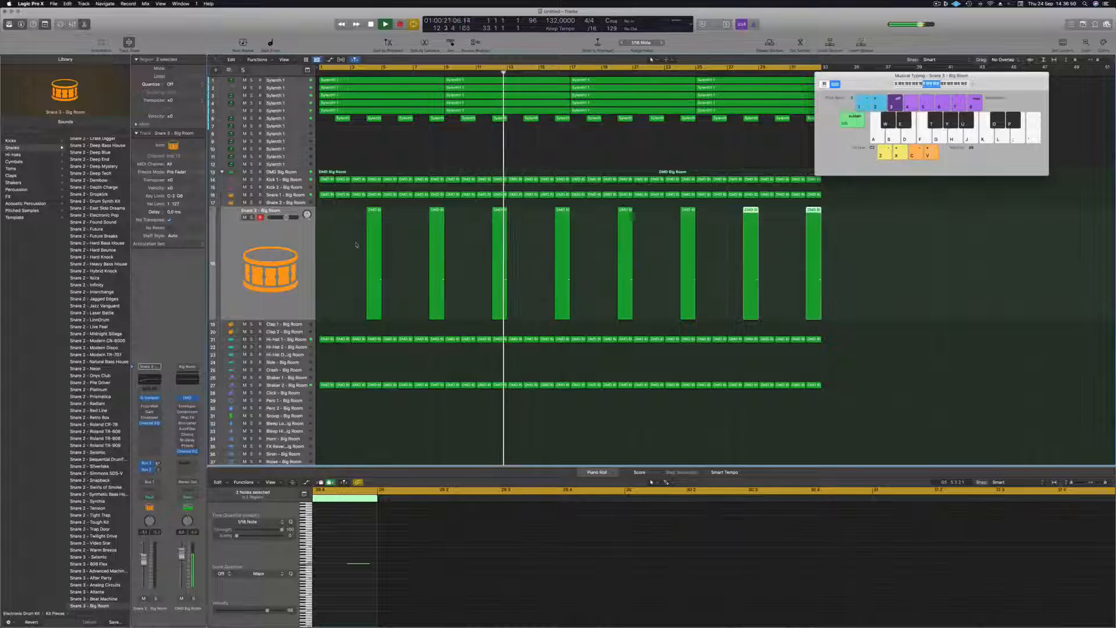
- Move the notes in all eight Snare 3 regions earlier onto the fourth beat, and replay from the beginning
left_click(405, 156)
key("space")
key("space")
left_click_drag(349, 268, 818, 301)
left_click(355, 547, "ctrl+alt")
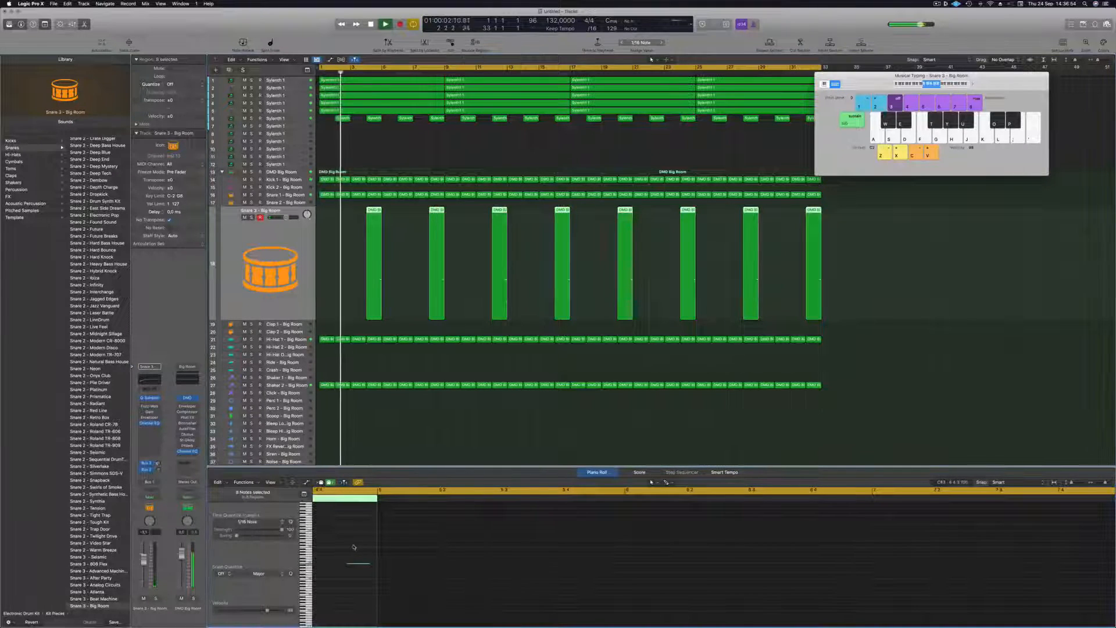
key("alt+Left")
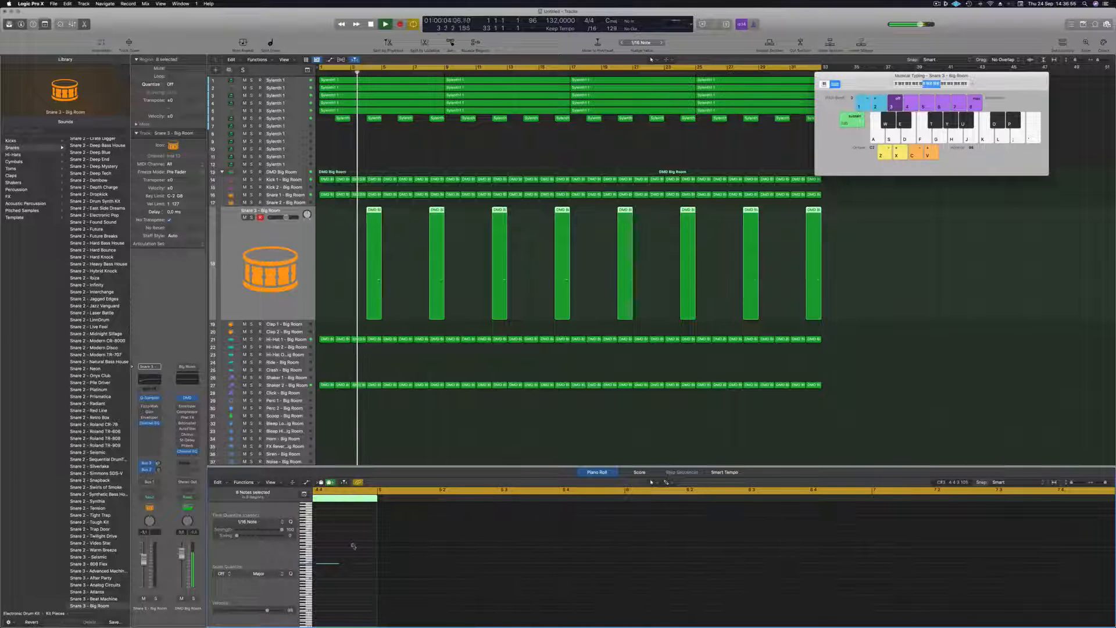
scroll(357, 546, "left", 2)
scroll(357, 545, "left", 3)
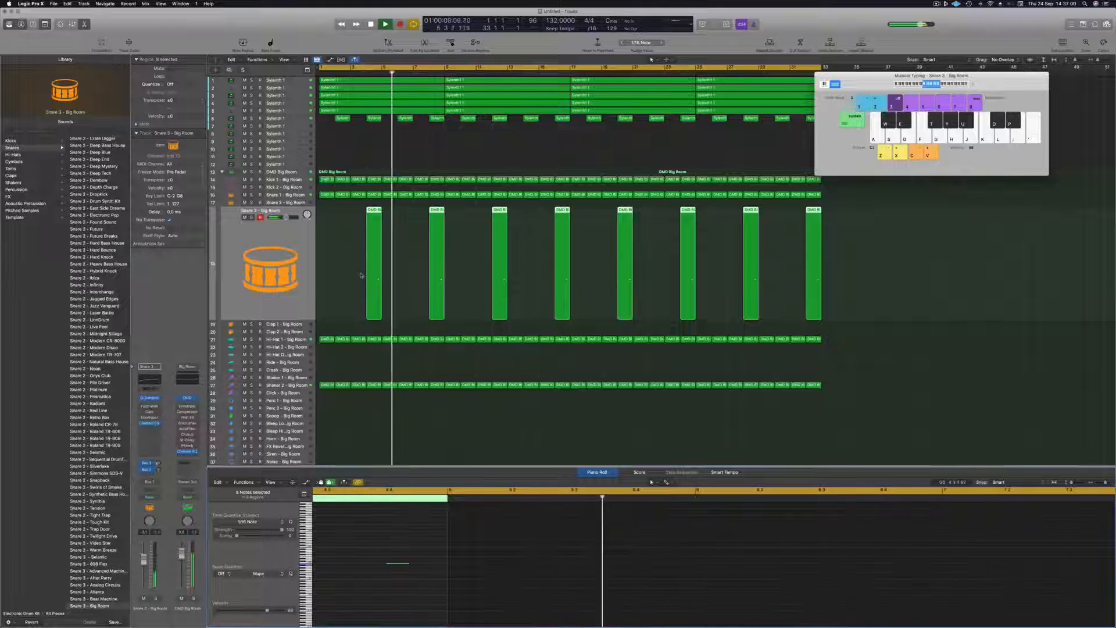
key("Return")
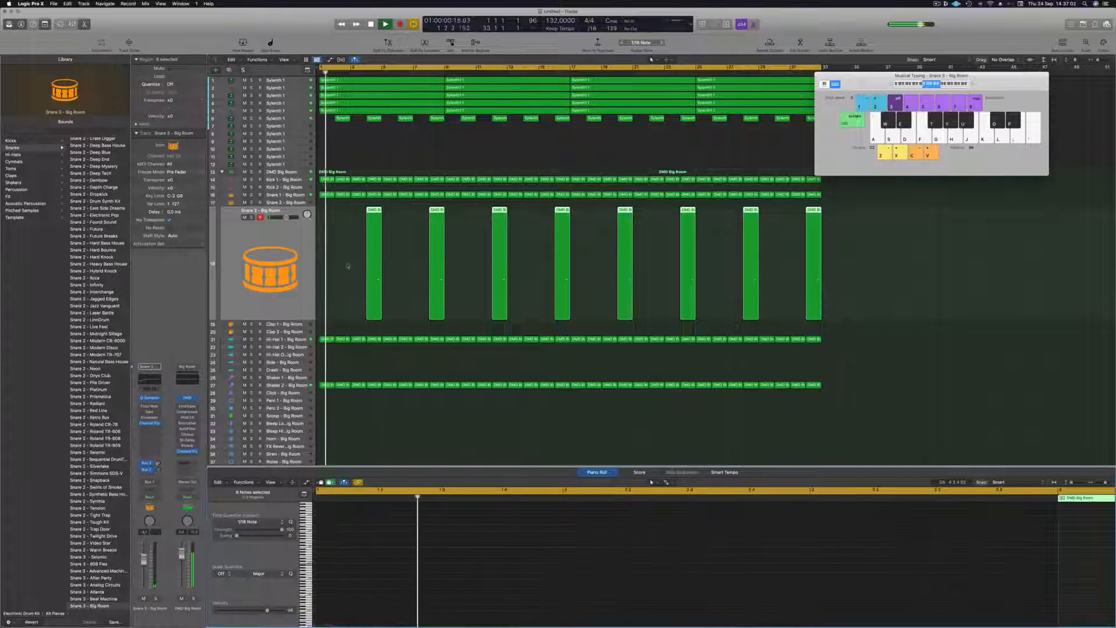
- Copy the Shaker 2 region at bar 1 onto the Crash track, keeping only its first note, and select that track
left_click(351, 266)
scroll(347, 261, "down", 5)
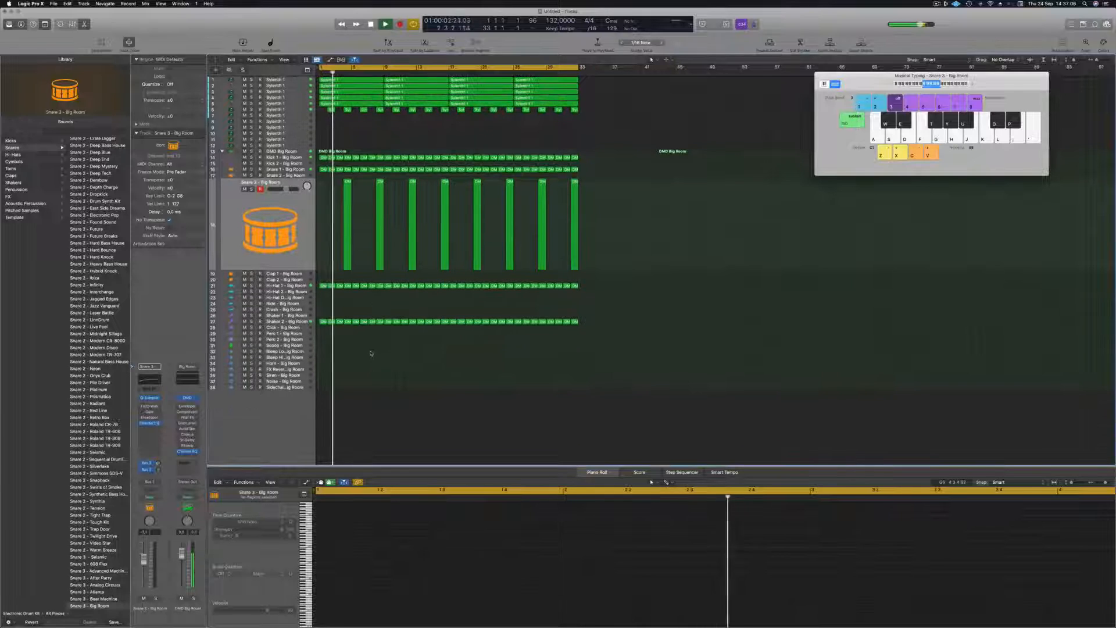
scroll(371, 318, "up", 4)
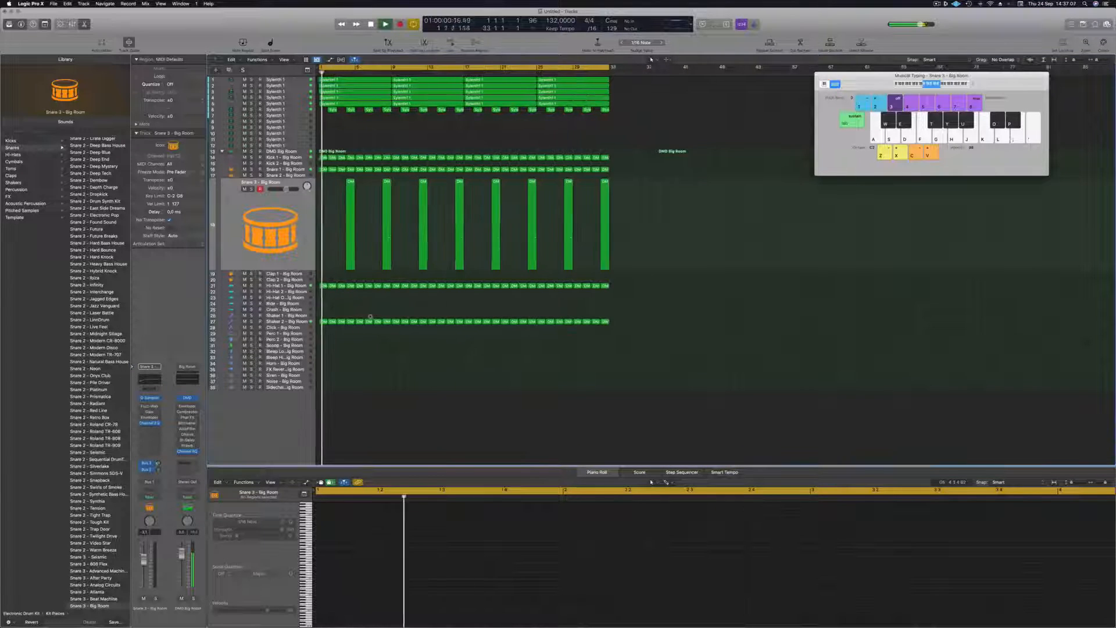
left_click(322, 321)
key("space")
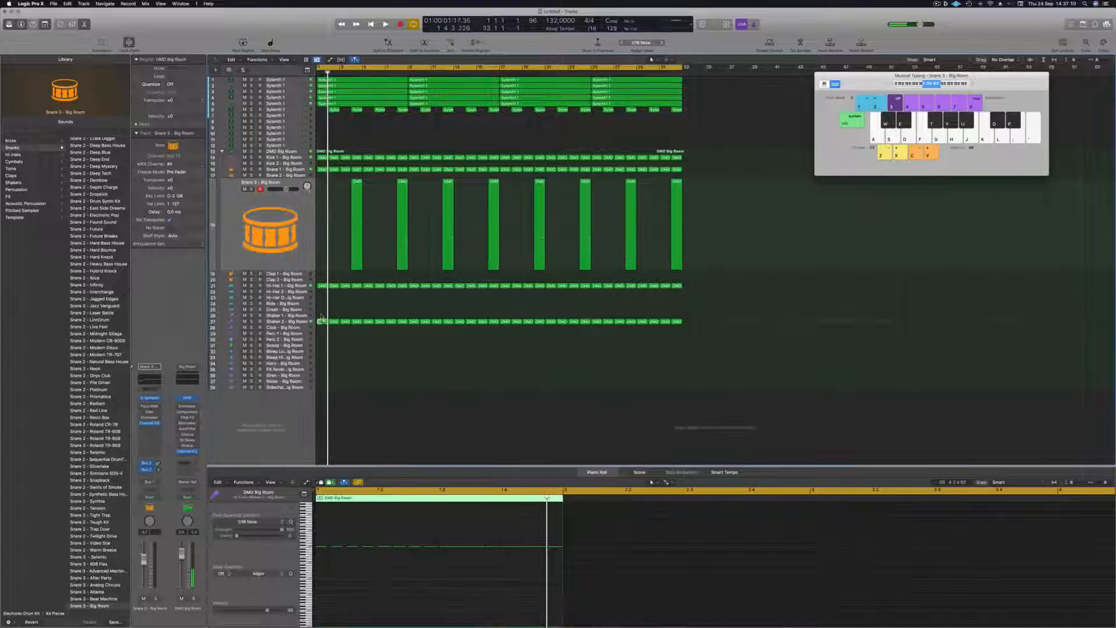
left_click_drag(321, 321, 323, 310)
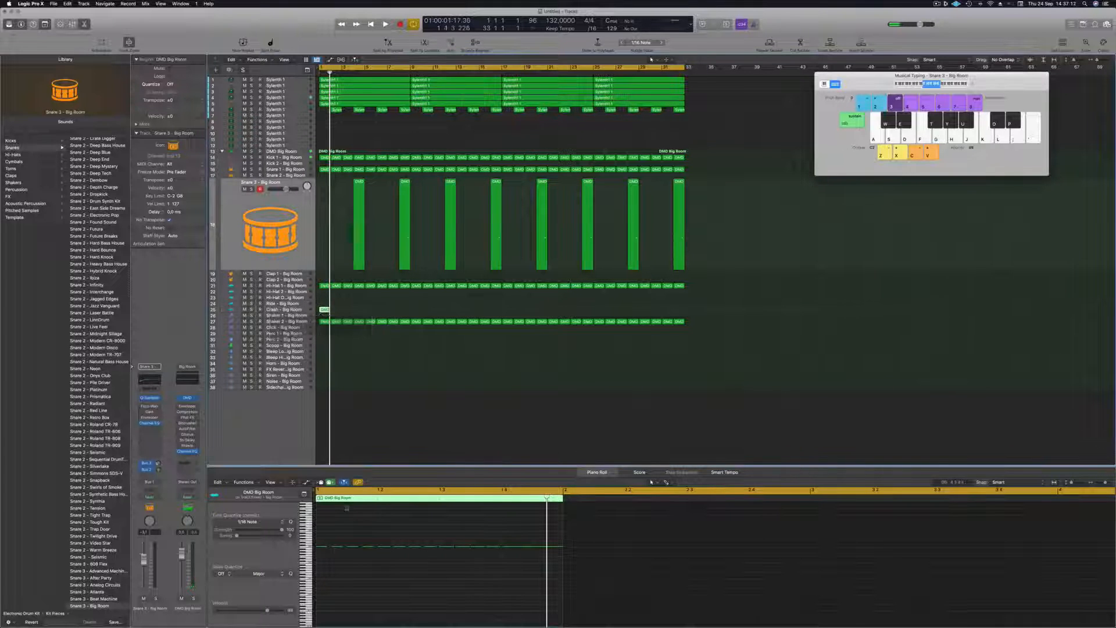
left_click_drag(335, 542, 570, 566)
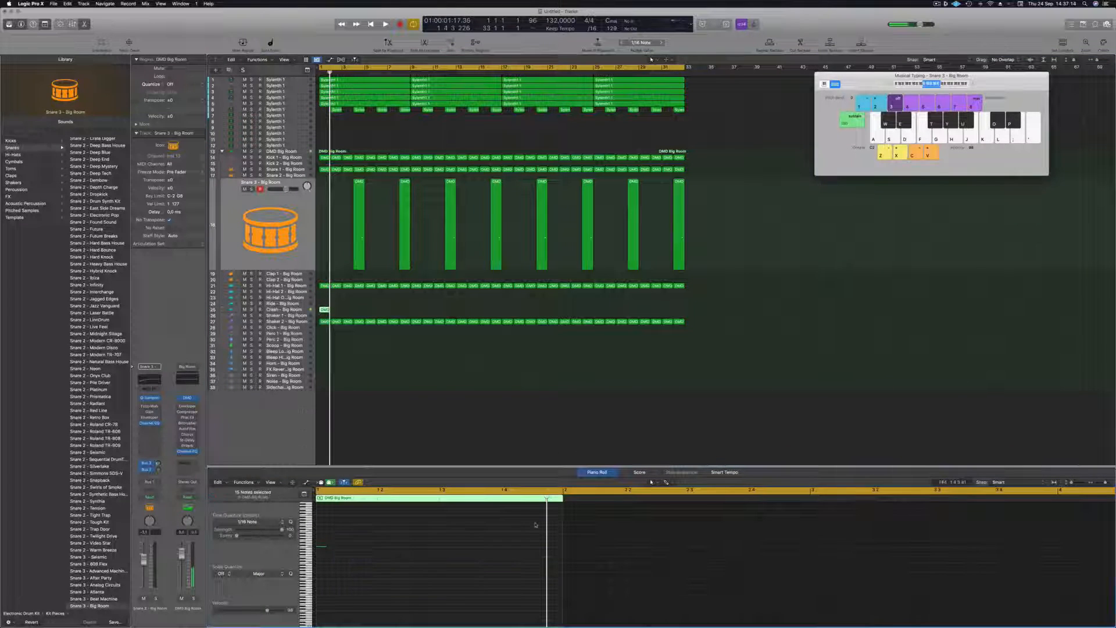
left_click(325, 309)
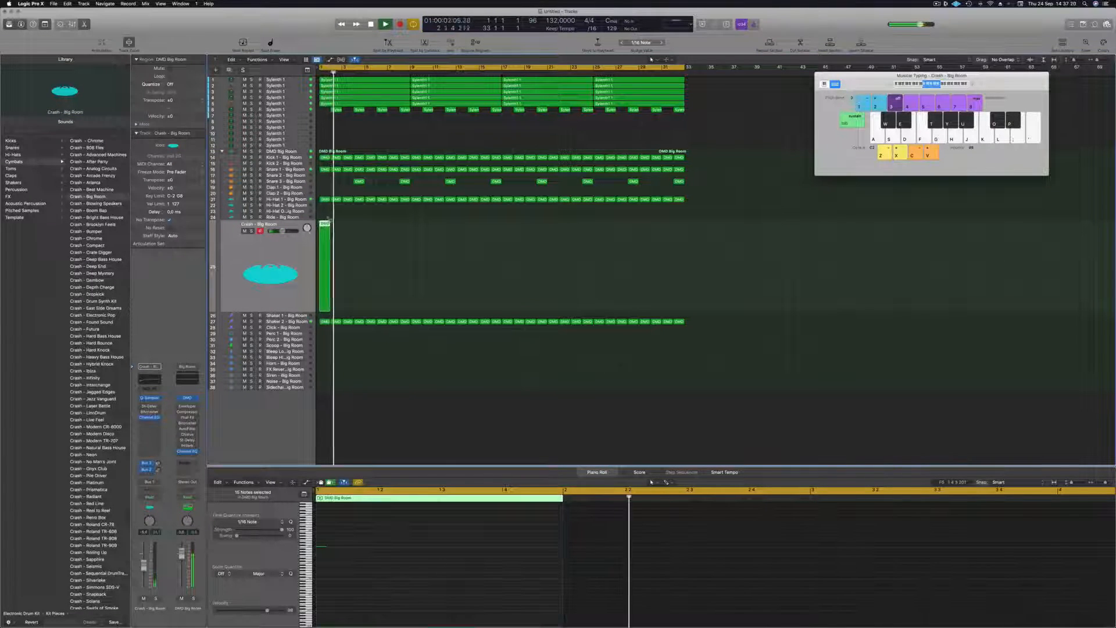
- Copy the Crash region from bar 1 to bars 9, 17 and 25, and replay from the beginning
left_click_drag(324, 224, 437, 233)
left_click(327, 233, "shift")
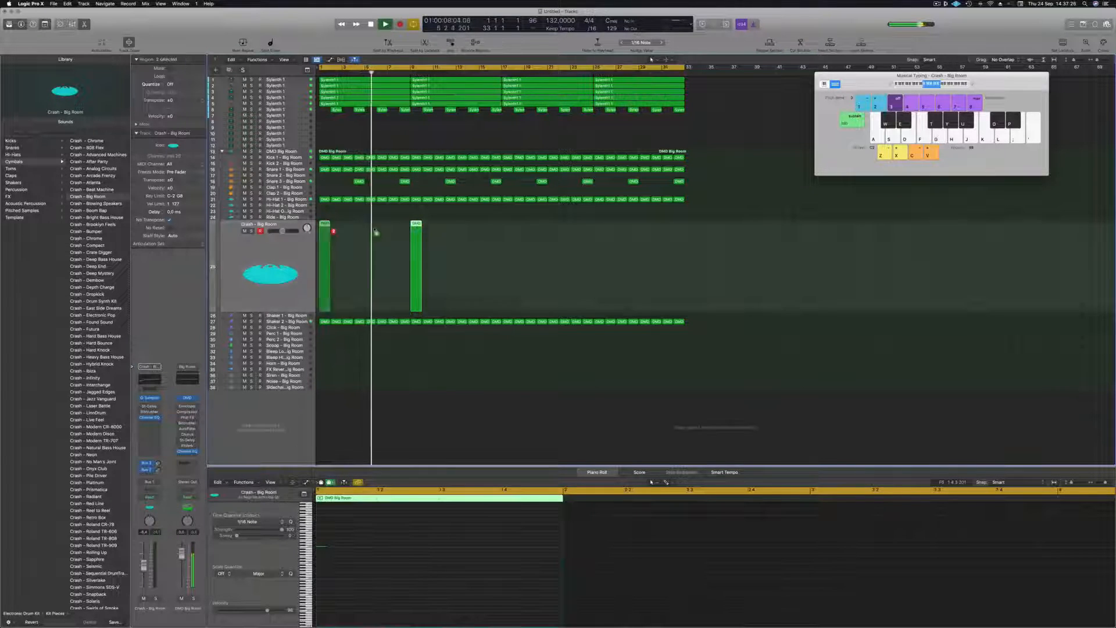
left_click_drag(327, 233, 515, 245)
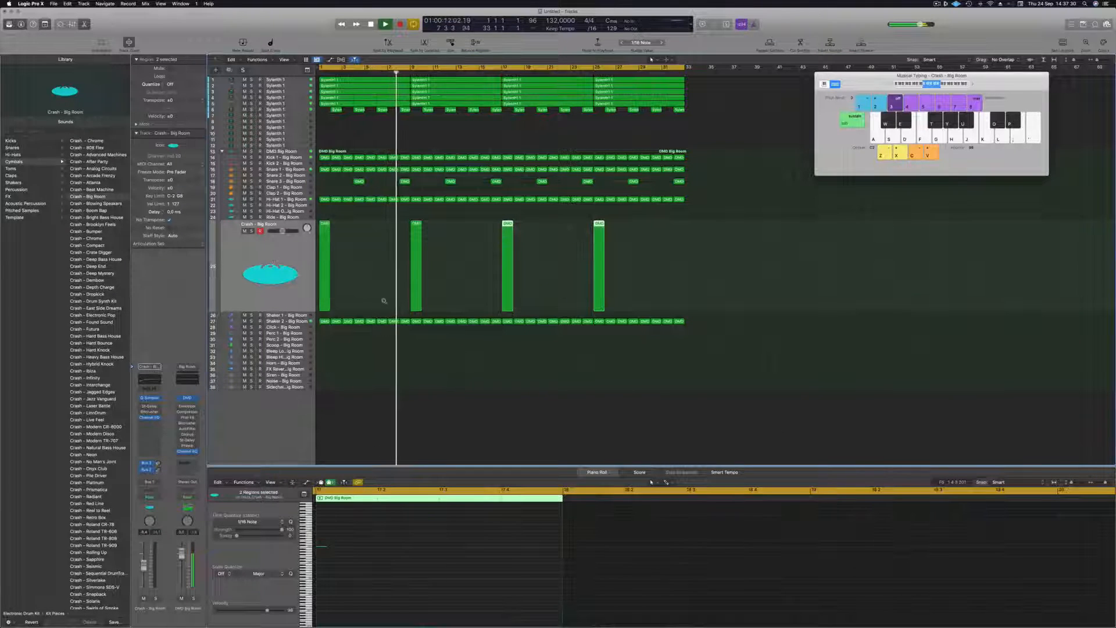
scroll(365, 313, "down", 1)
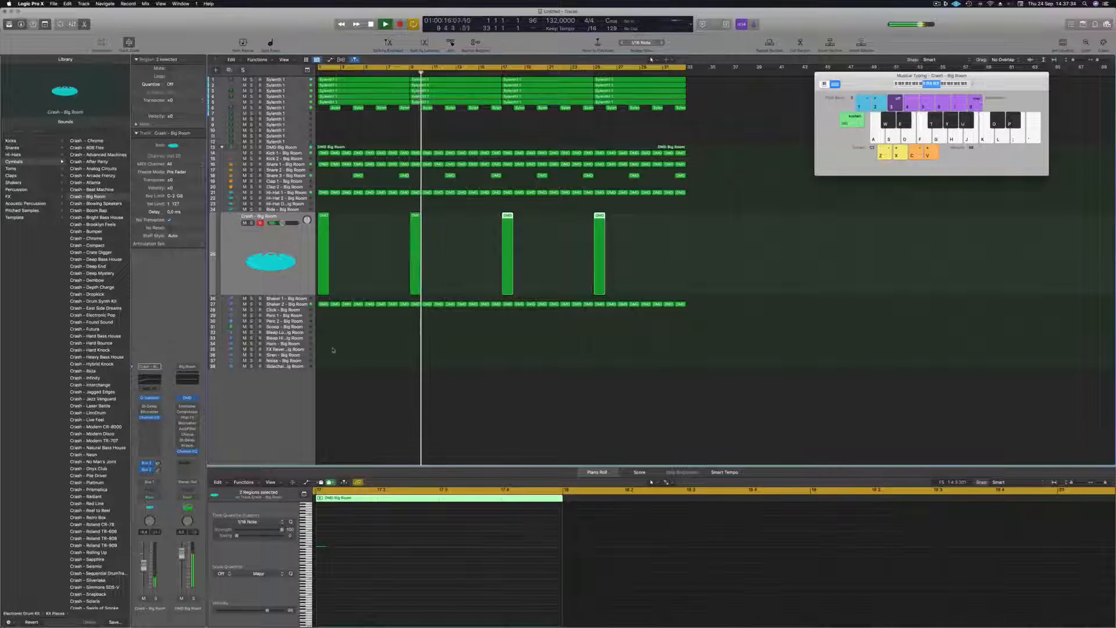
key("Return")
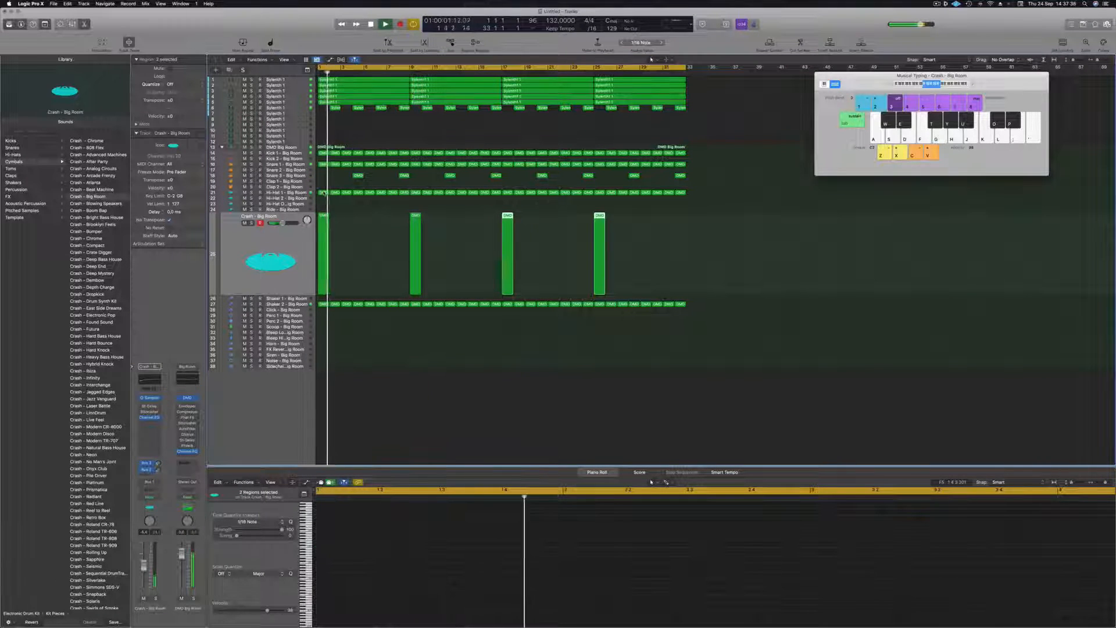
- Copy the Kick 1 region at bar 1 onto the Perc 1 track and select that track
scroll(351, 327, "up", 3)
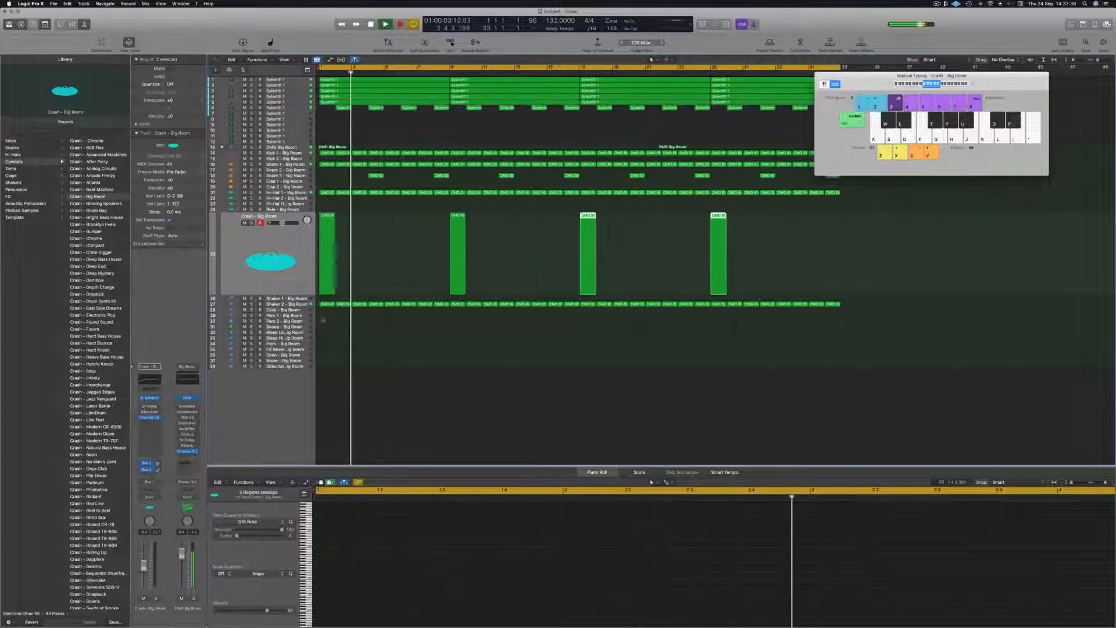
left_click(326, 153)
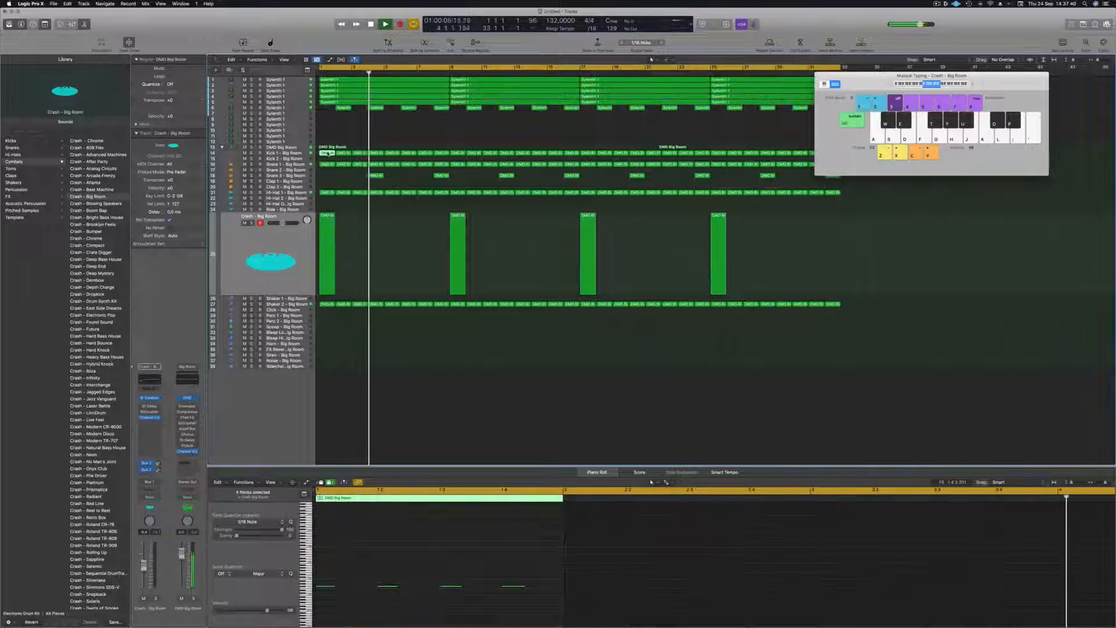
left_click_drag(326, 152, 329, 318)
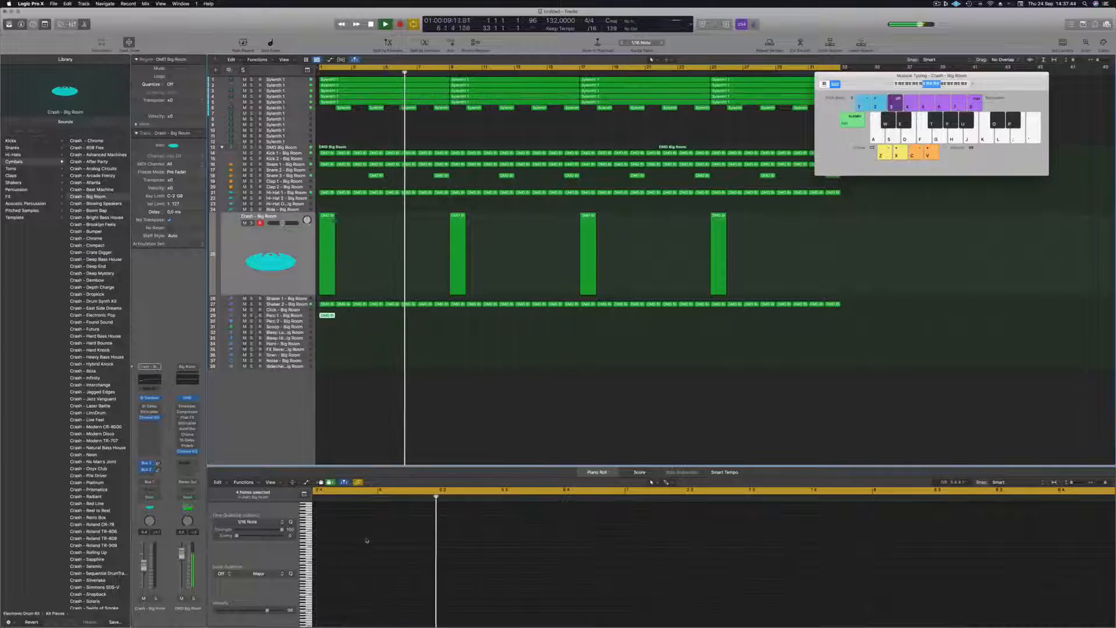
left_click(282, 315)
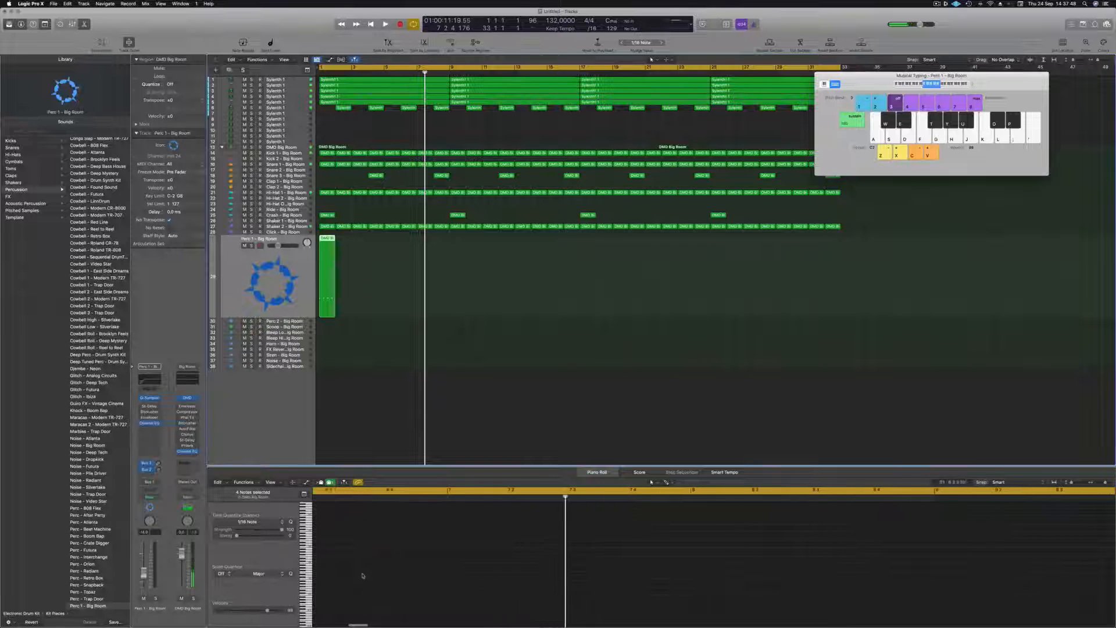
scroll(367, 556, "left", 3)
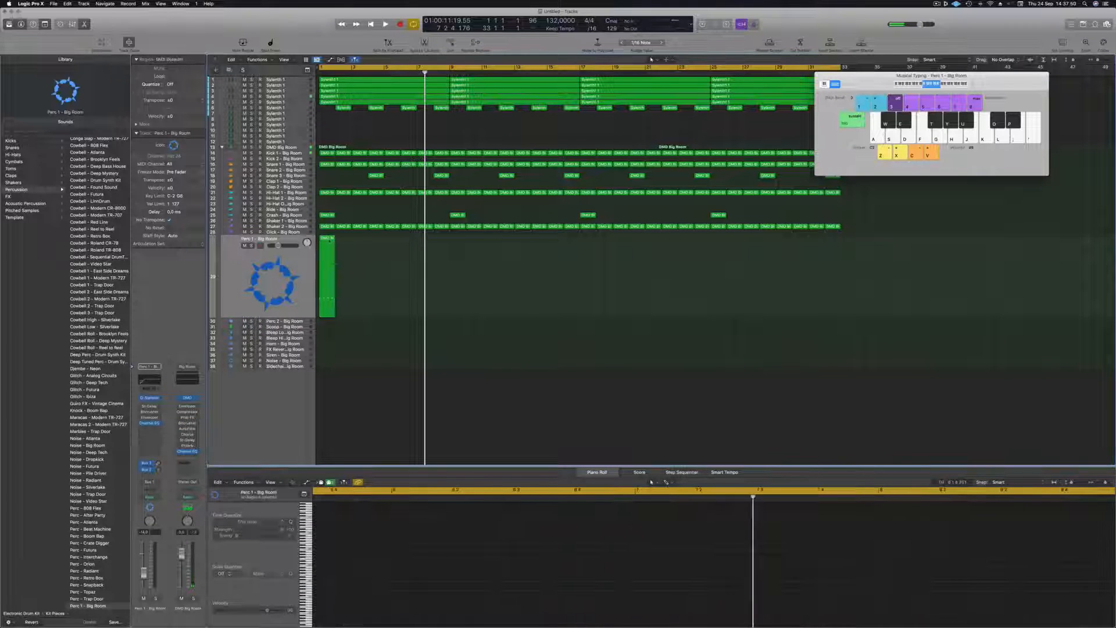
- Save the project, and shift the Perc 1 region's four notes an eighth later, playing the result from the beginning
left_click(330, 240)
scroll(348, 581, "down", 2)
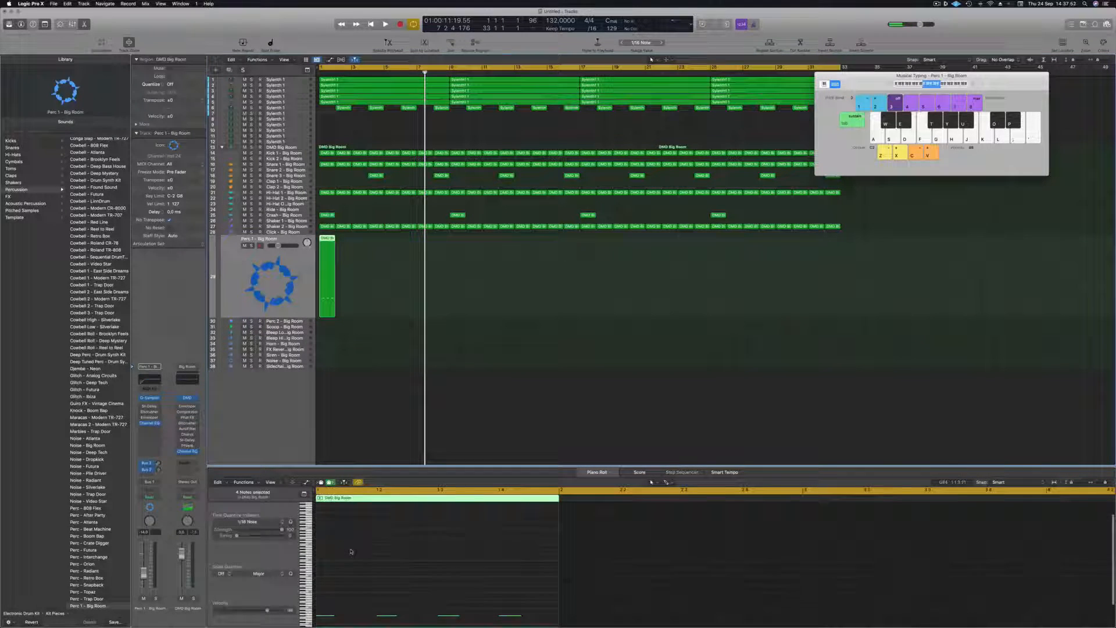
left_click(341, 609)
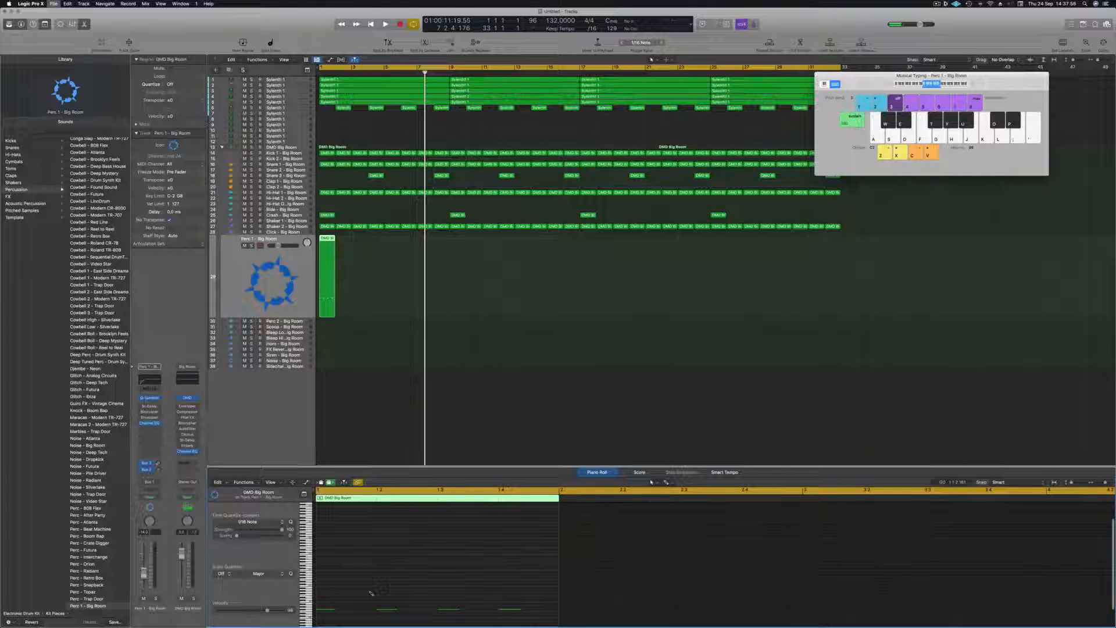
key("super+s")
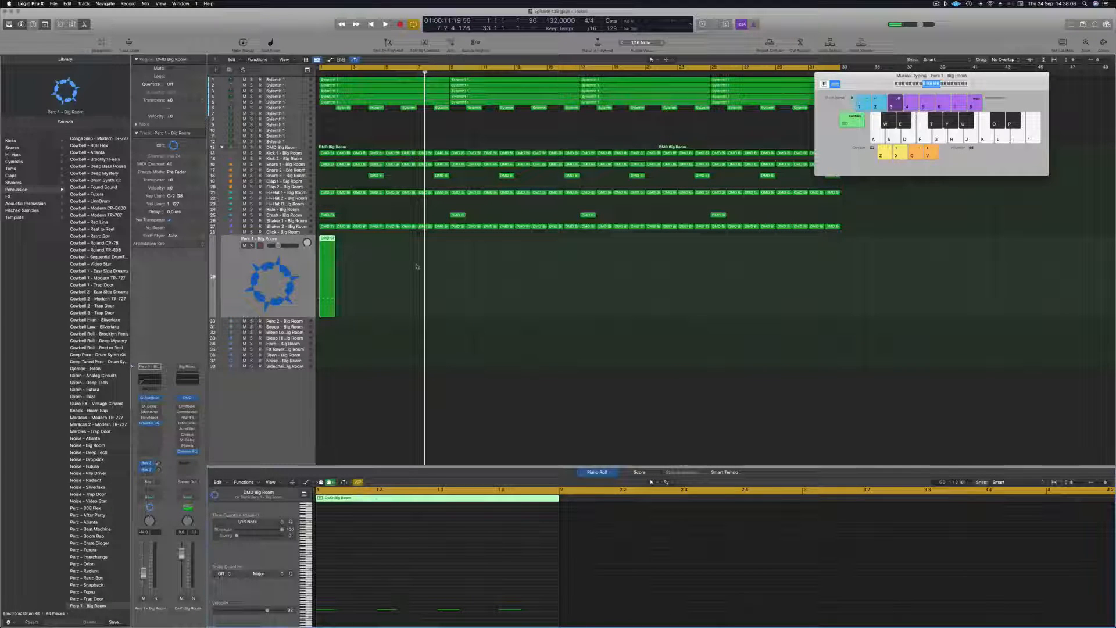
key("space")
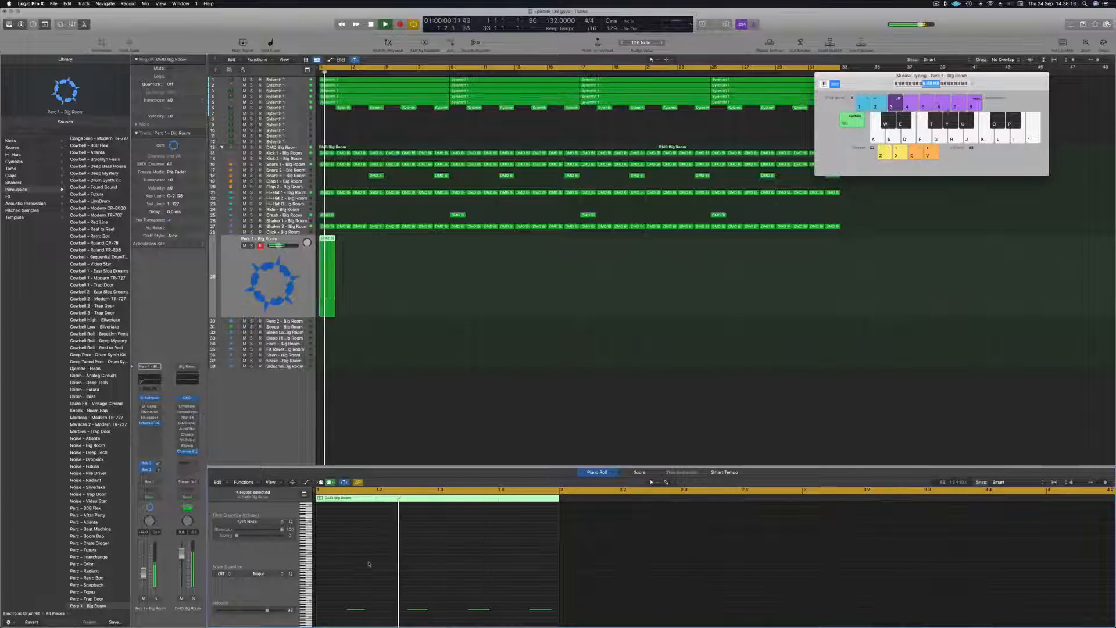
- Copy the one-bar Perc 1 region repeatedly to fill bars 1 to 32, and check the part soloed and in the mix
key("space")
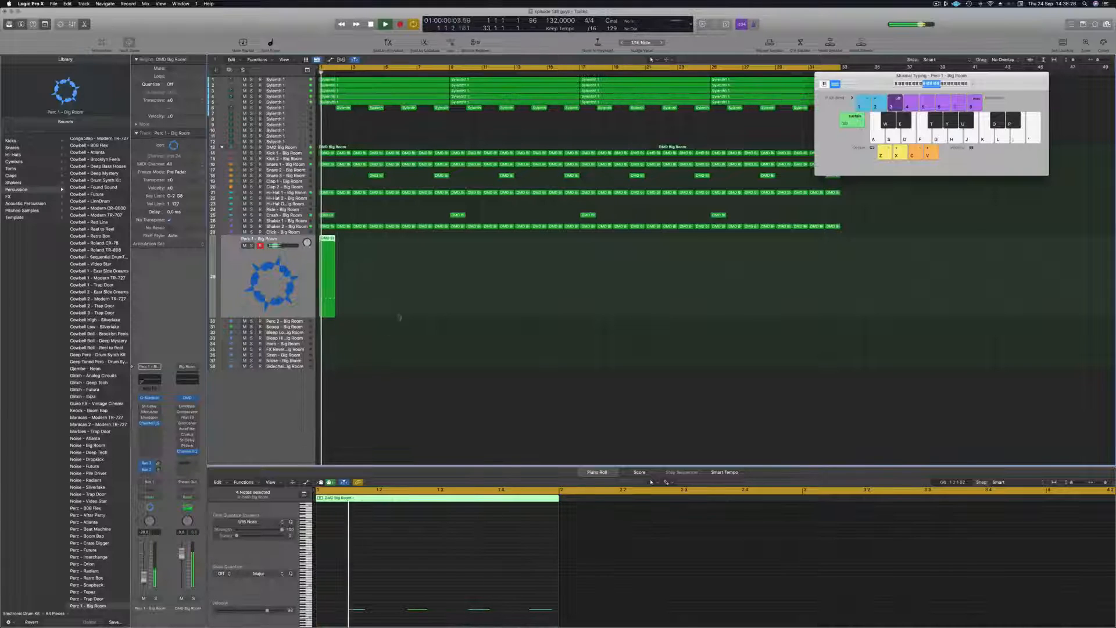
key("space")
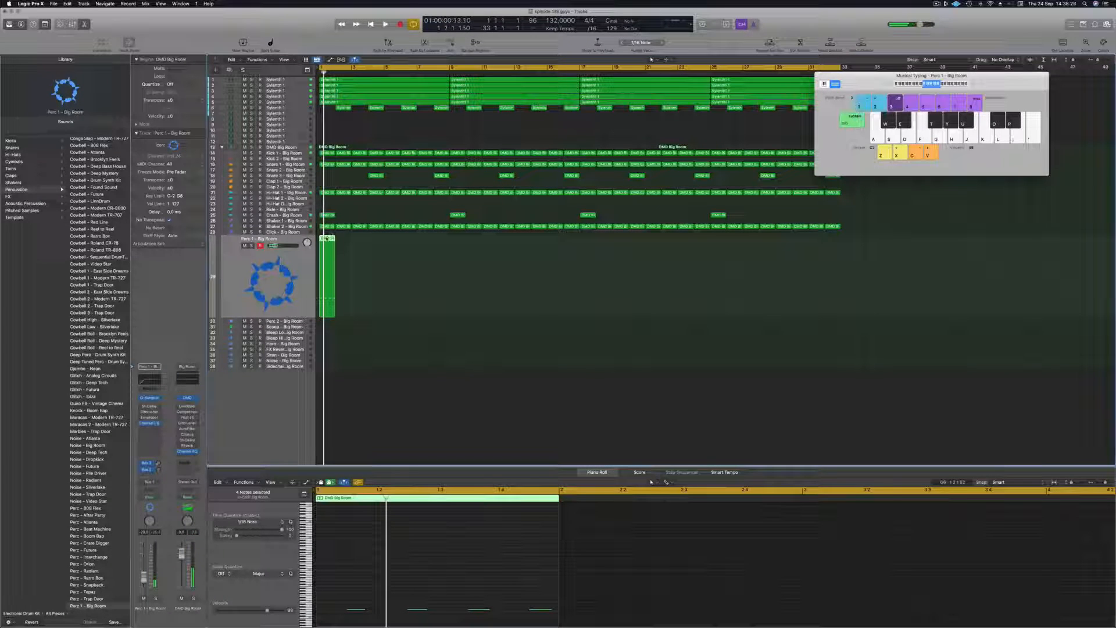
left_click_drag(327, 239, 390, 245)
key("space")
left_click_drag(518, 270, 461, 257)
key("space")
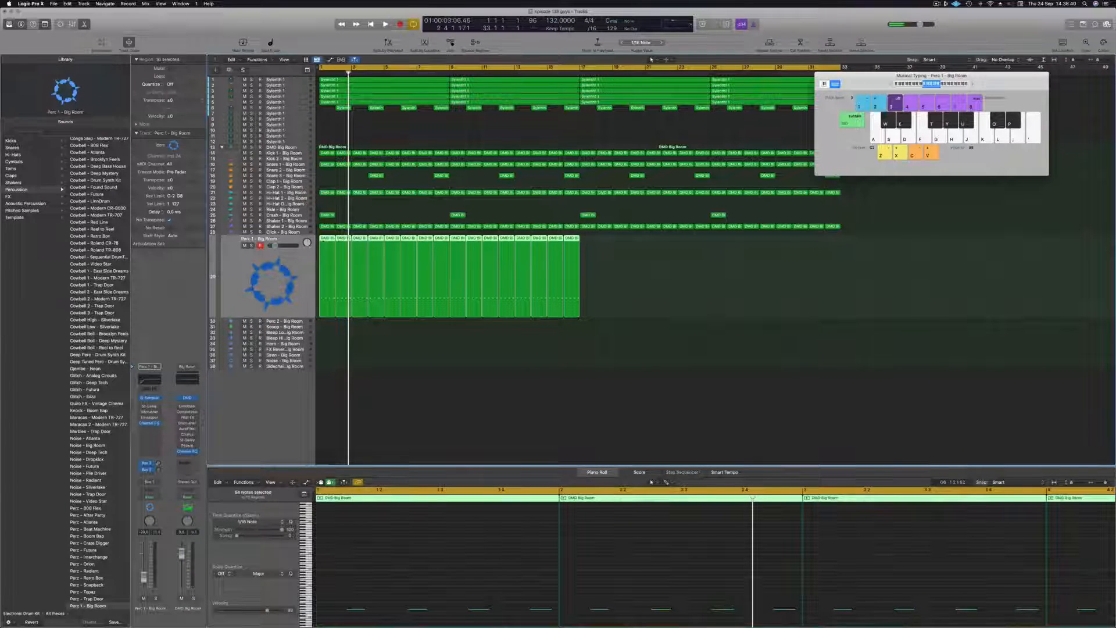
left_click_drag(327, 263, 585, 258)
key("space")
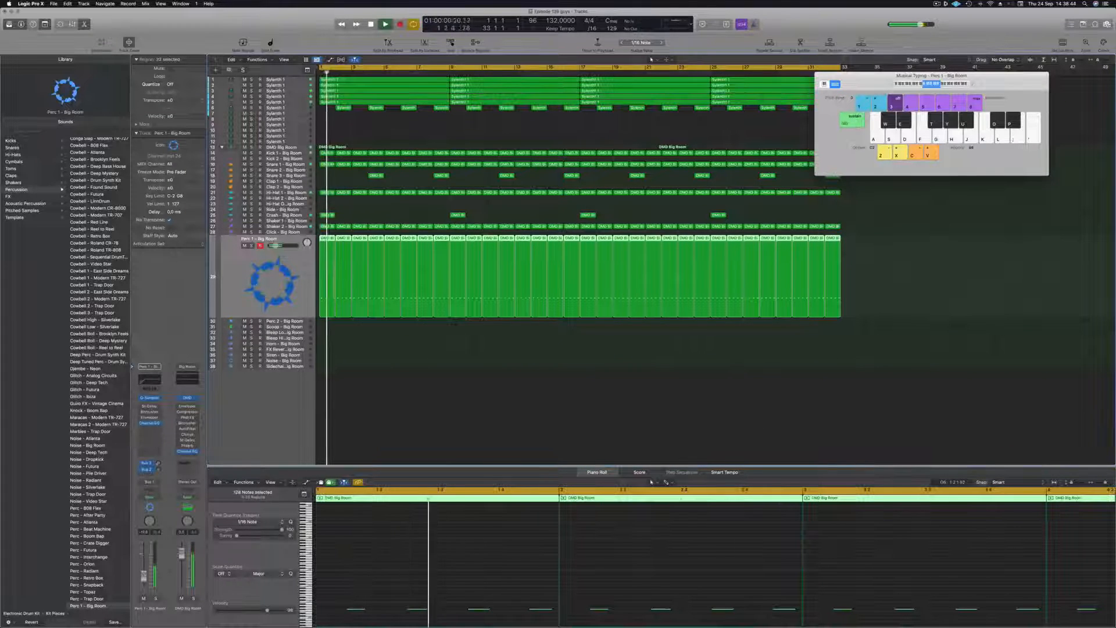
key("s")
key("s")
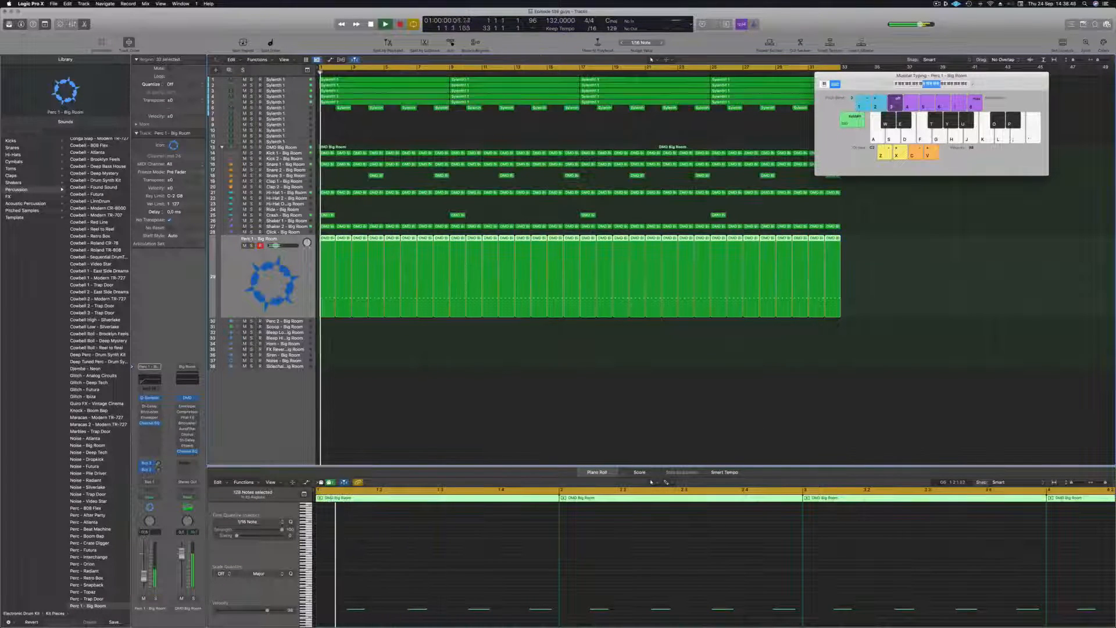
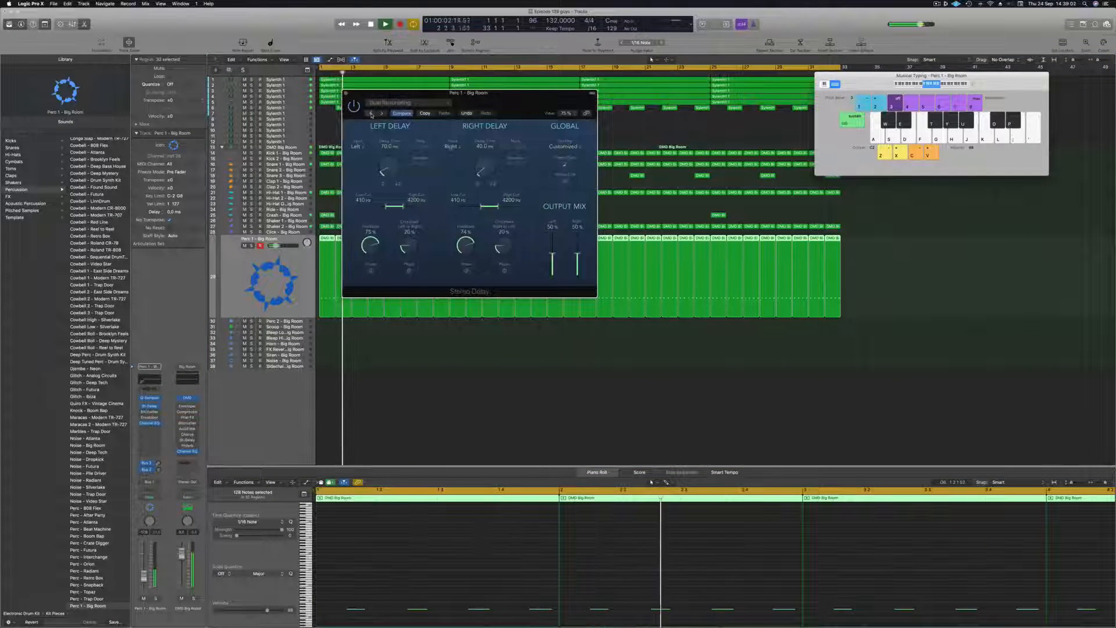
- Audition the Stereo Delay presets Dual 1/16 Note Dotted, Dual 1/8 Note and Dual 1/8 Note Dotted on Perc 1, briefly soloing the track
left_click(371, 113)
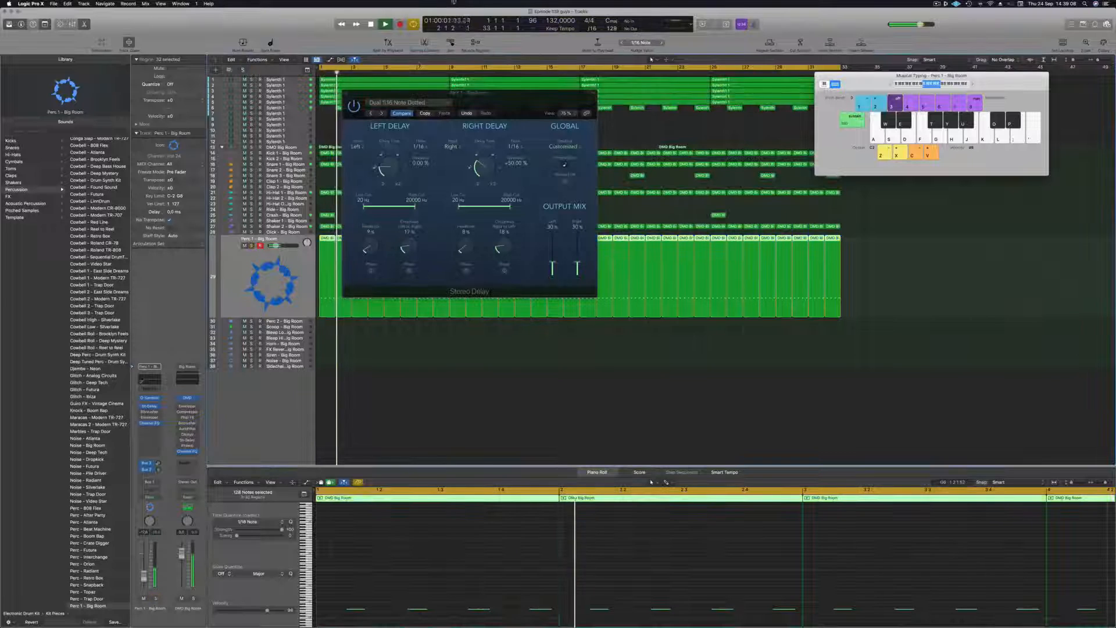
left_click(371, 114)
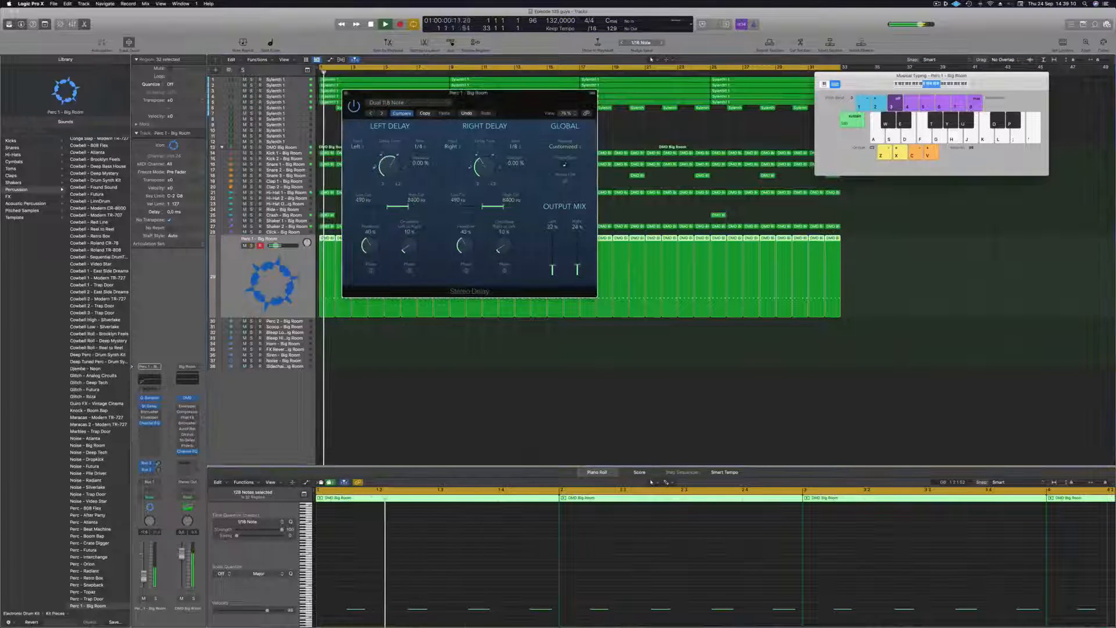
left_click(156, 598)
left_click(156, 599)
key("space")
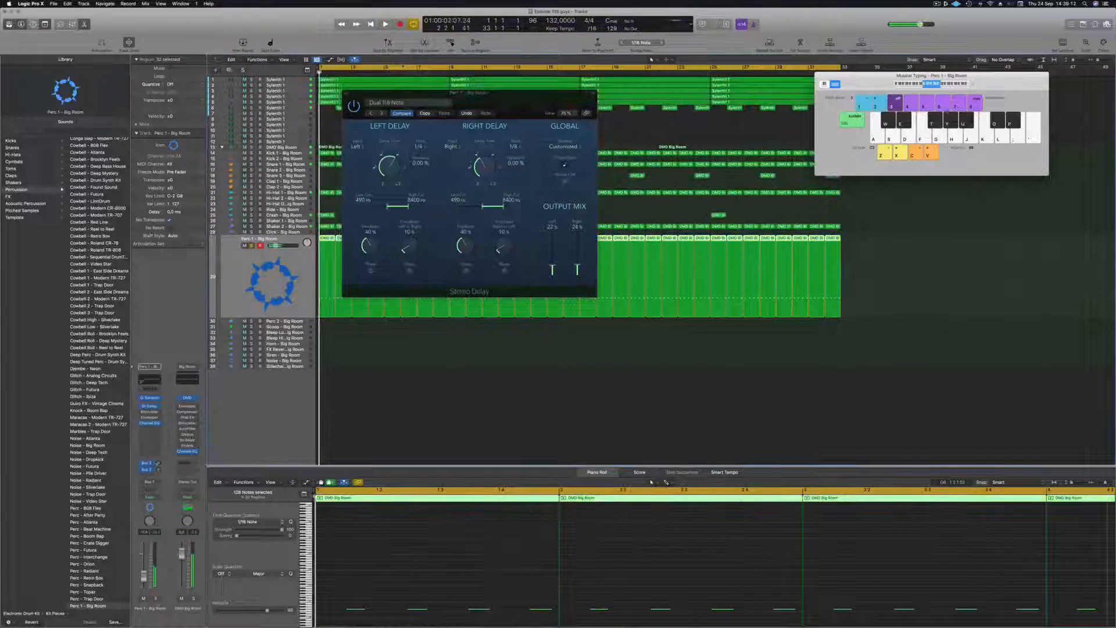
left_click(372, 113)
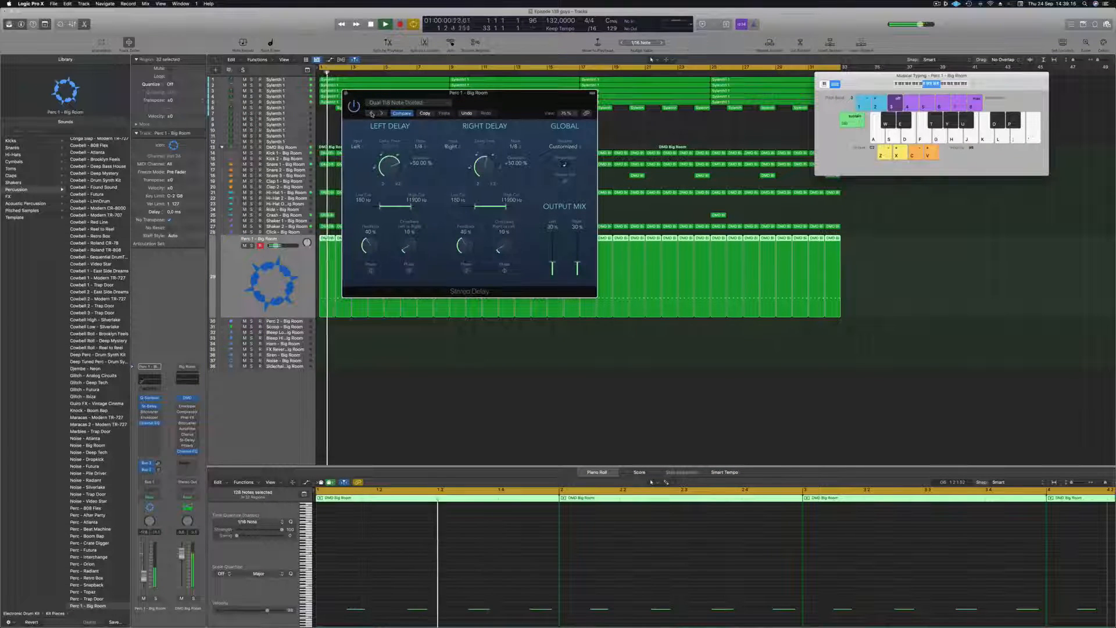
left_click(156, 598)
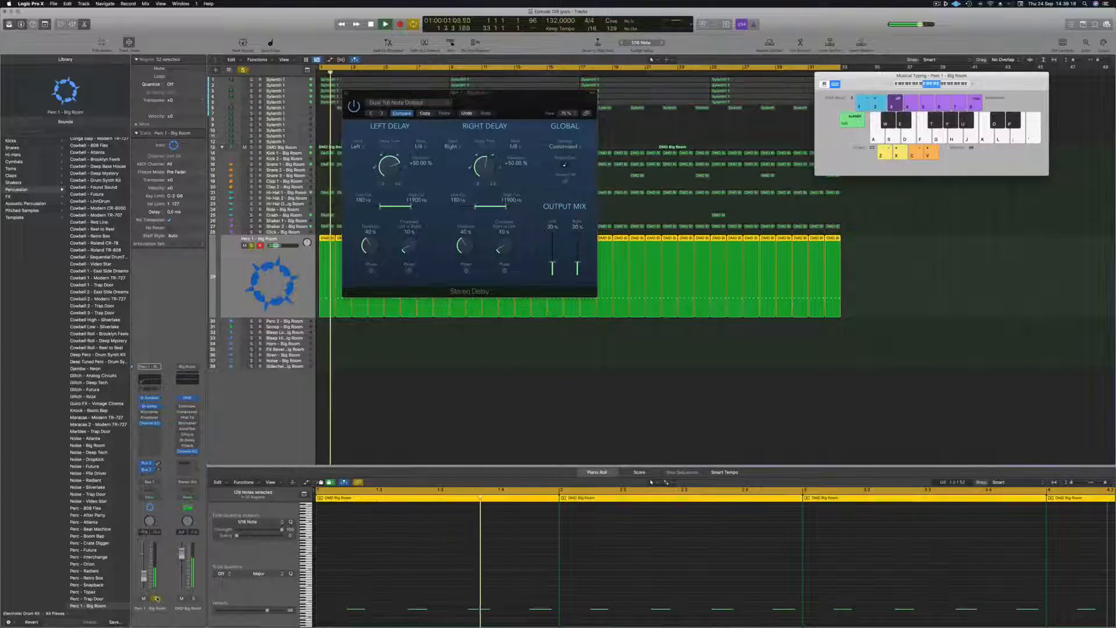
left_click(156, 598)
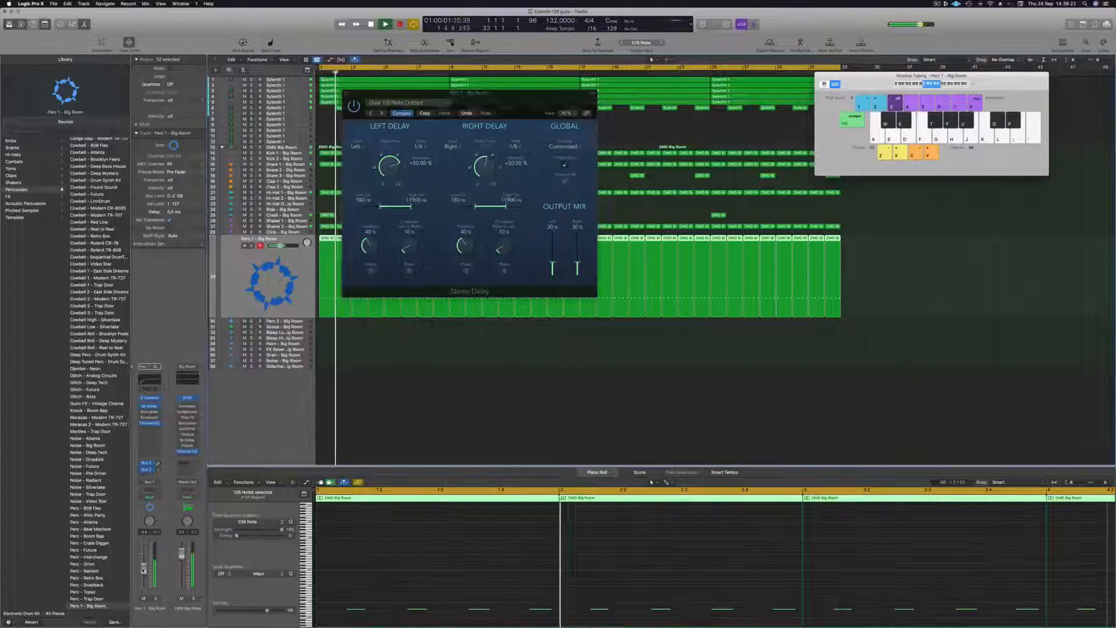
- Load the Dual 1/2 Note Feedback preset on Perc 1's Stereo Delay, raise both high cuts to 20000 Hz, close it and replay from the beginning
left_click(370, 114)
left_click_drag(433, 93, 452, 84)
key("Return")
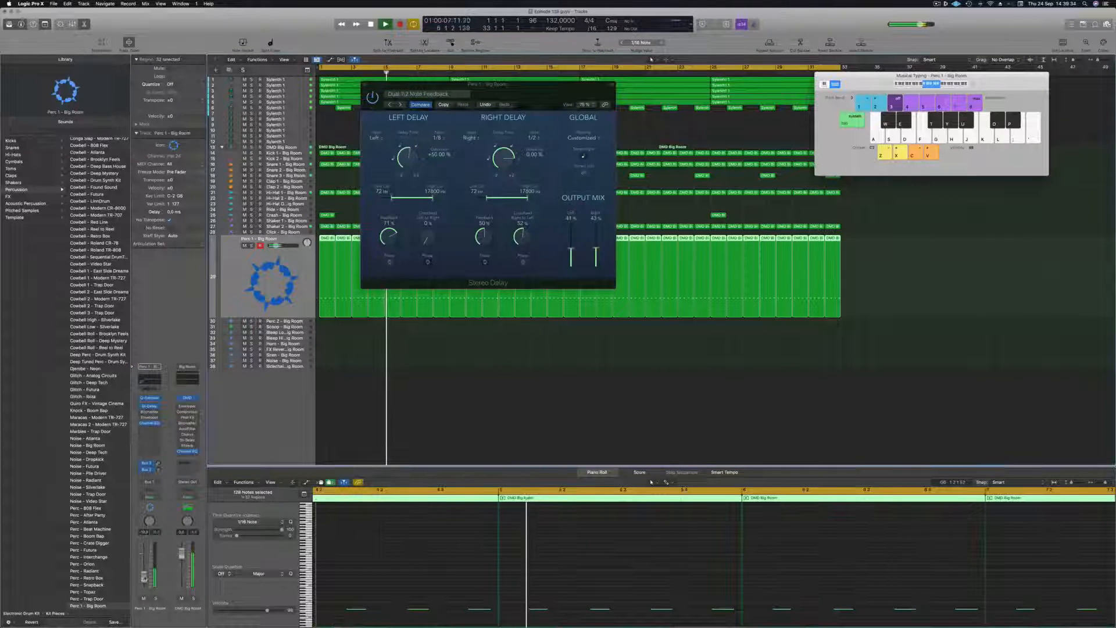
left_click_drag(530, 196, 538, 196)
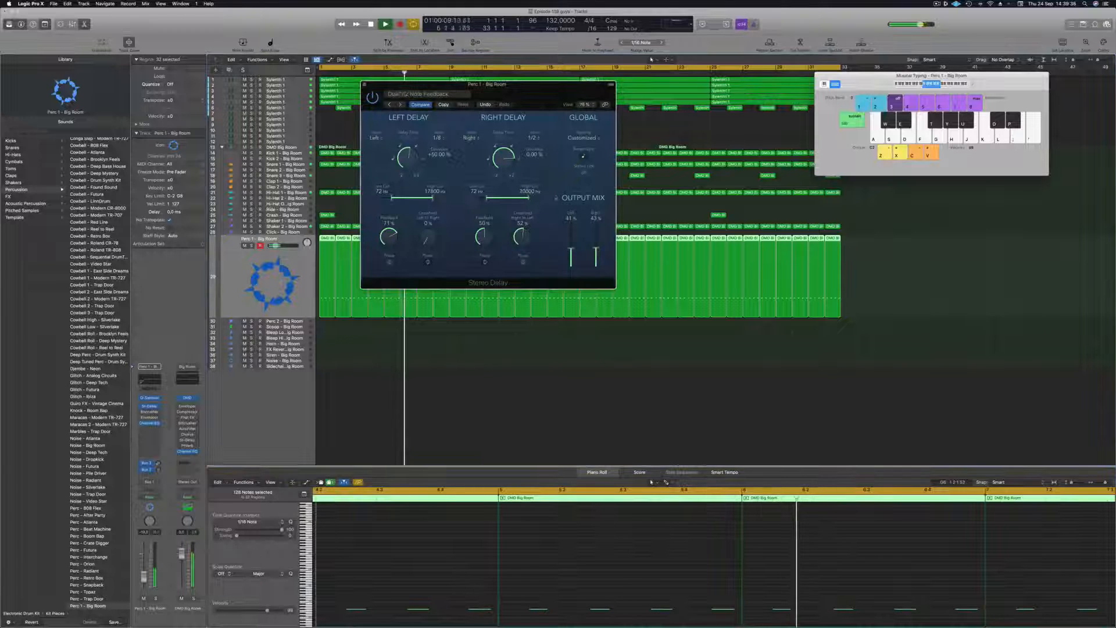
left_click_drag(434, 198, 444, 198)
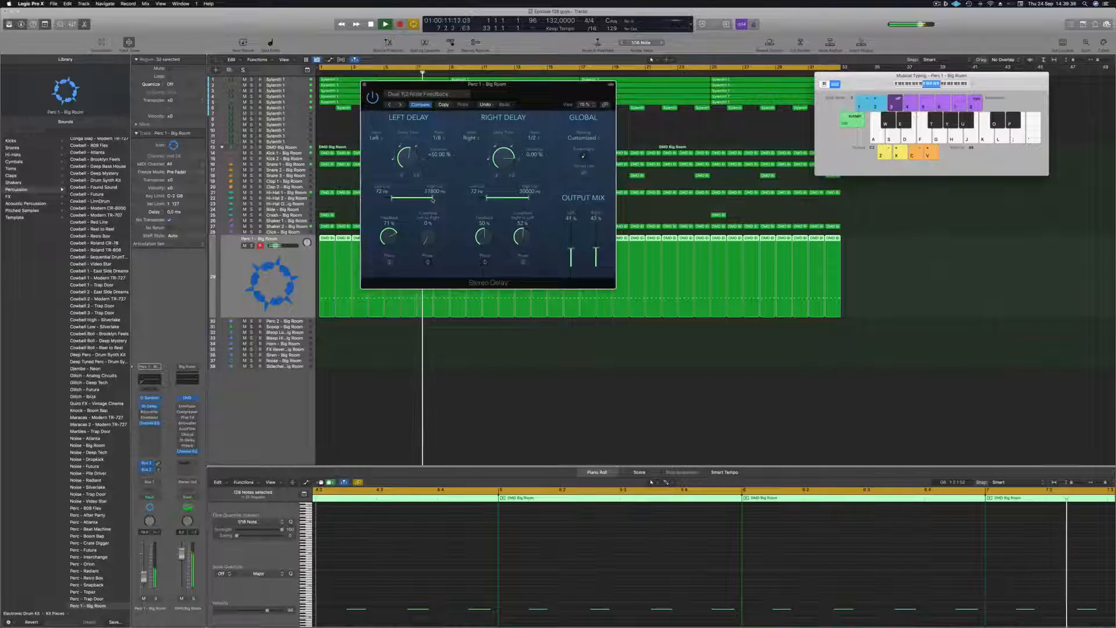
key("Return")
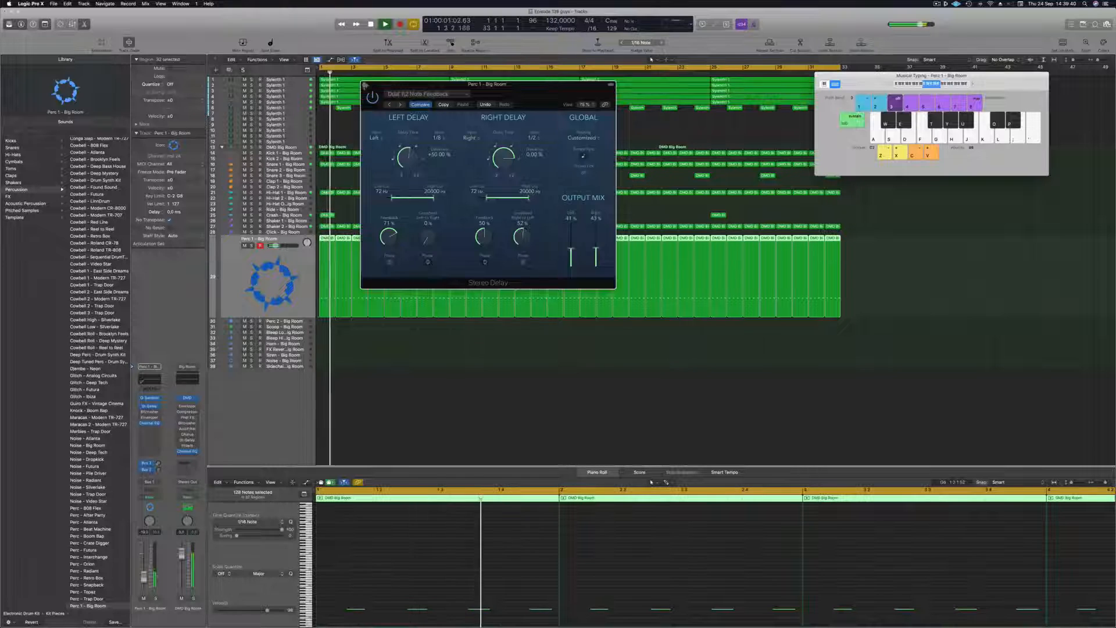
left_click(365, 85)
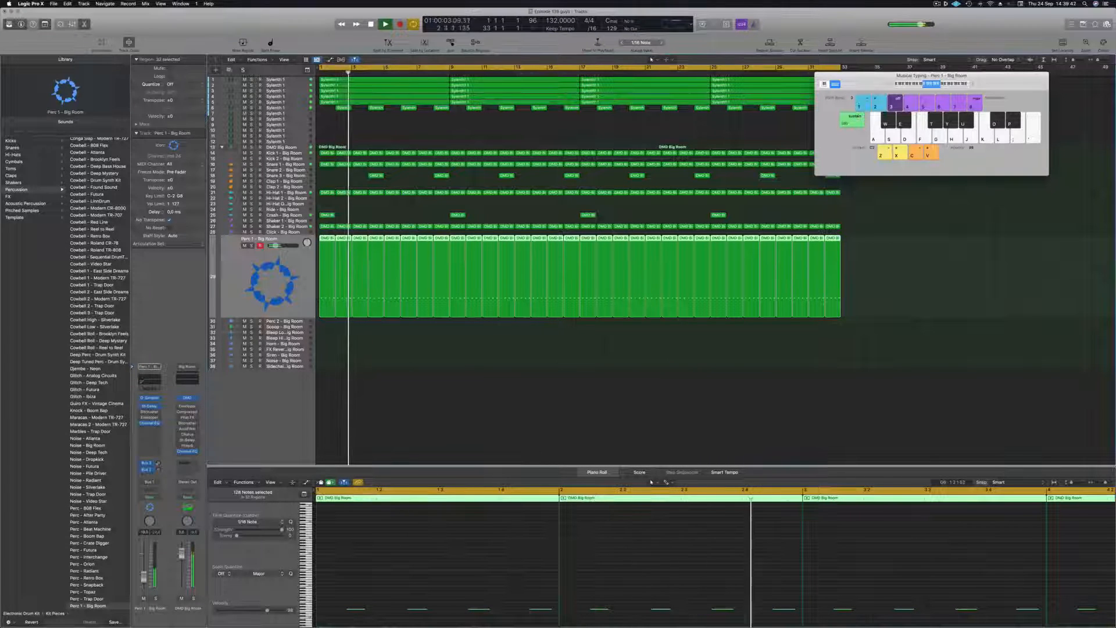
key("Return")
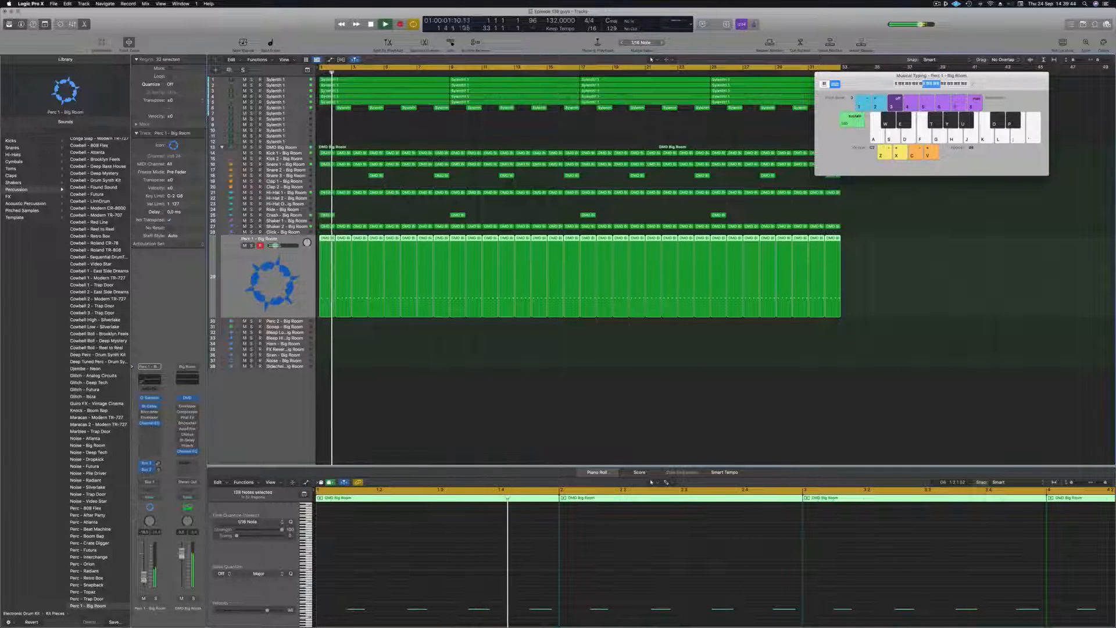
left_click(375, 446)
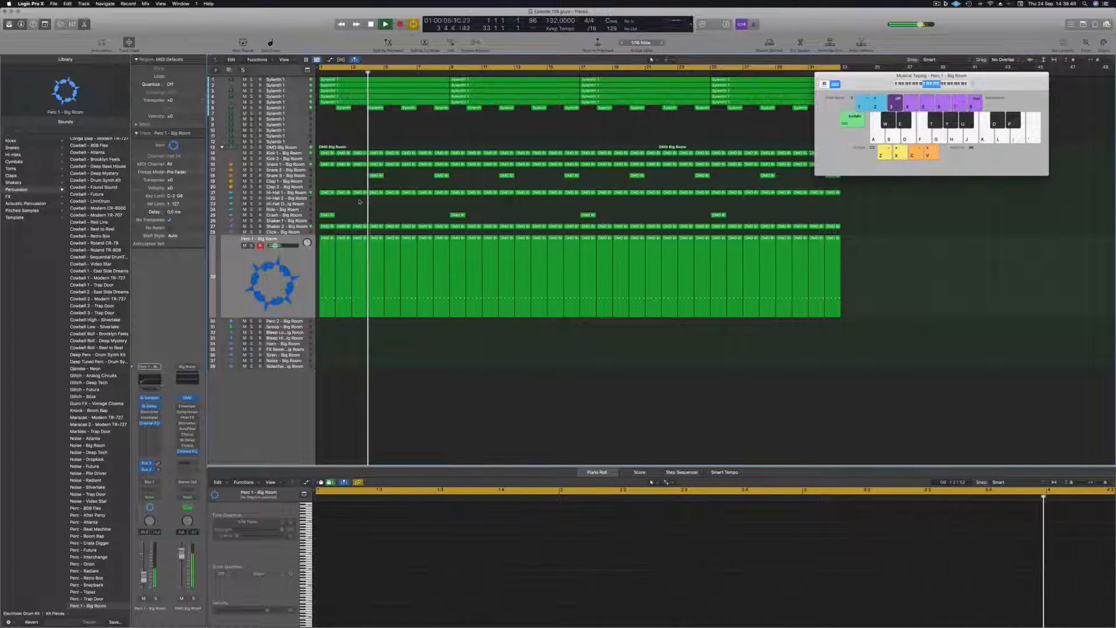
key("Return")
- Insert a Compressor on the Shaker 2 track and set its side chain to Kick 1 - Big Room (Inst 9)
left_click(299, 225)
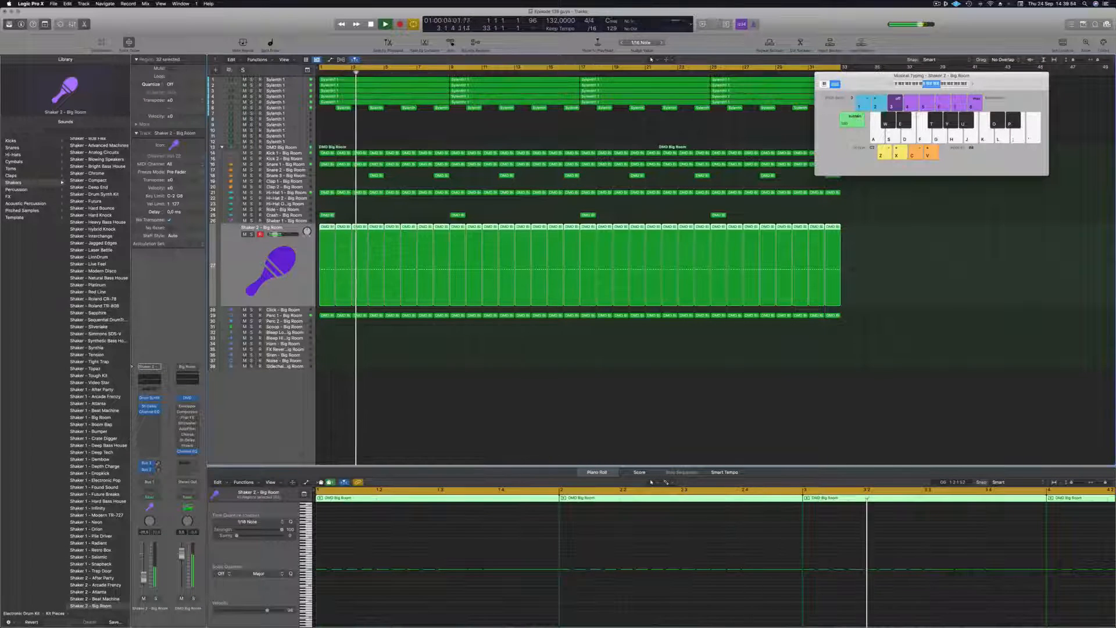
key("Return")
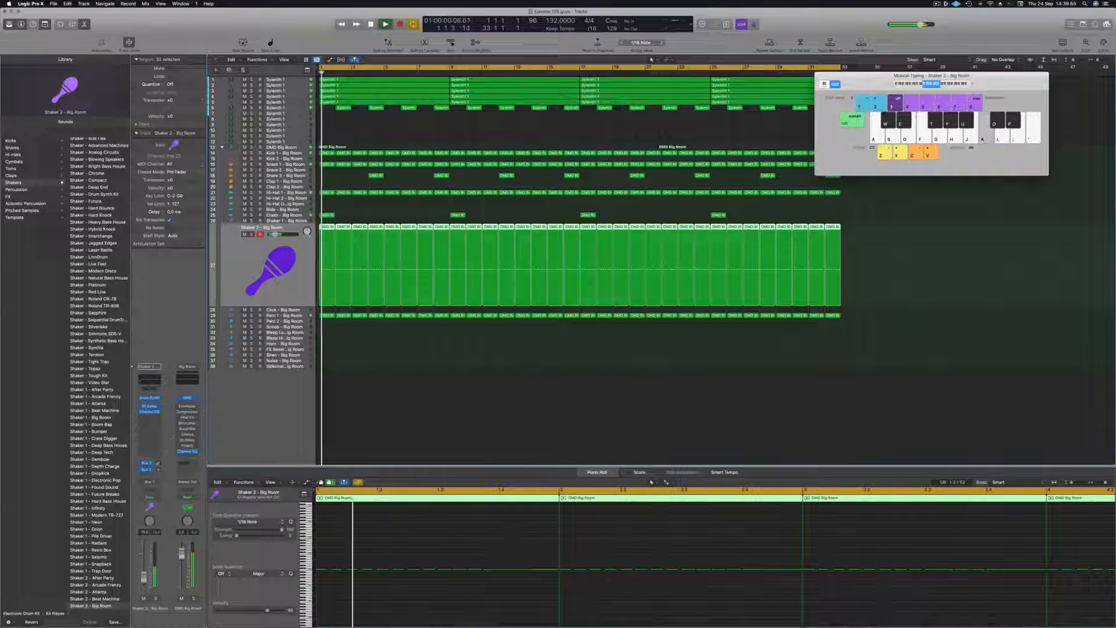
left_click(152, 416)
left_click(207, 438)
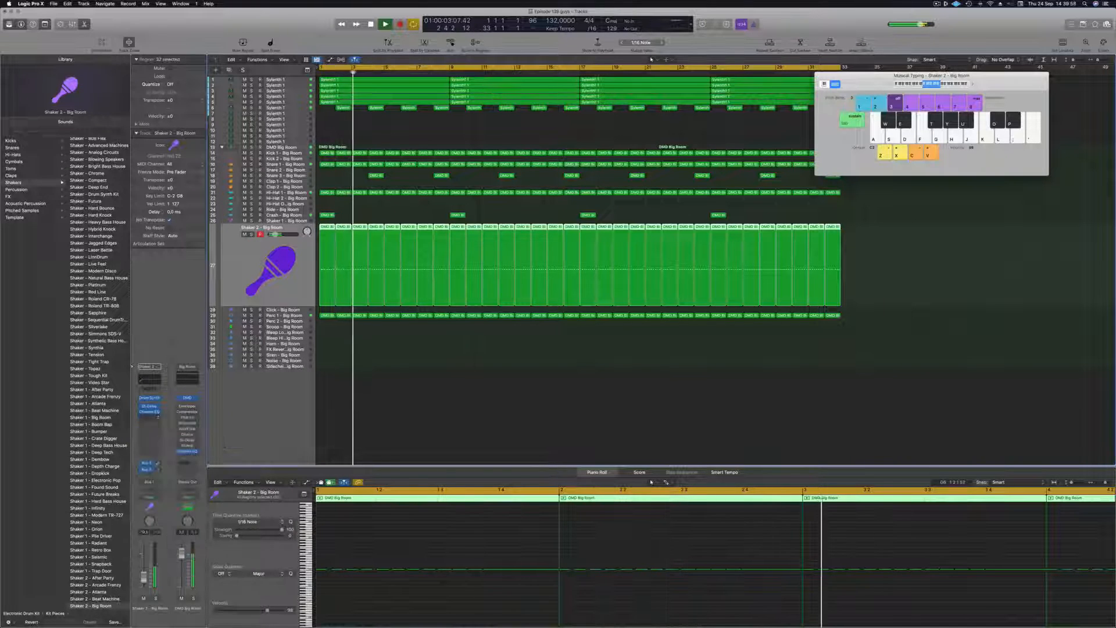
left_click(657, 103)
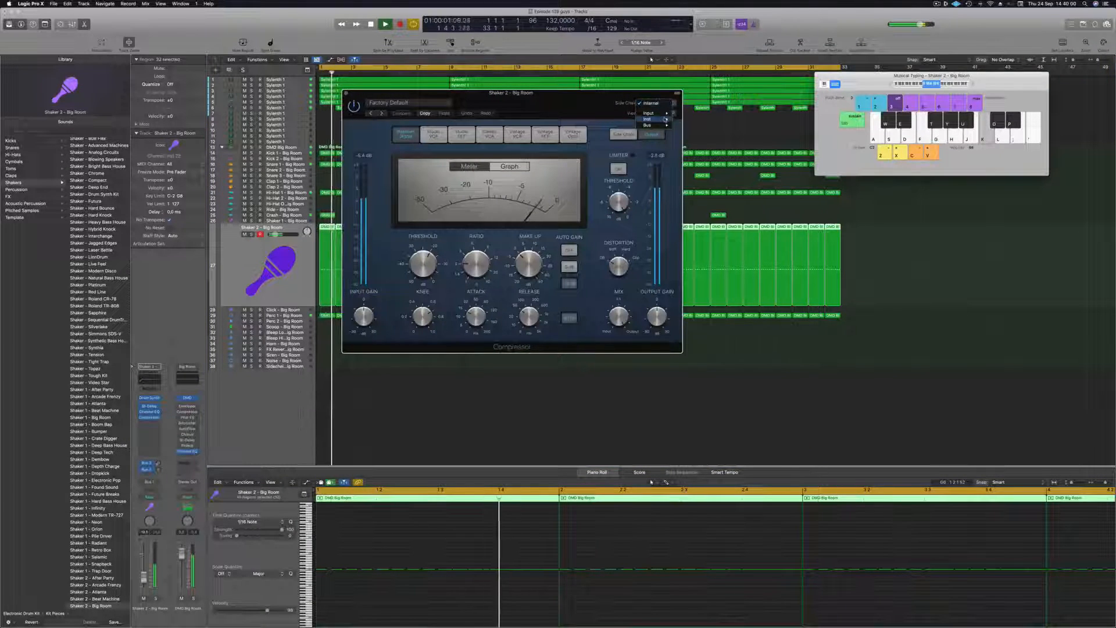
mouse_move(651, 119)
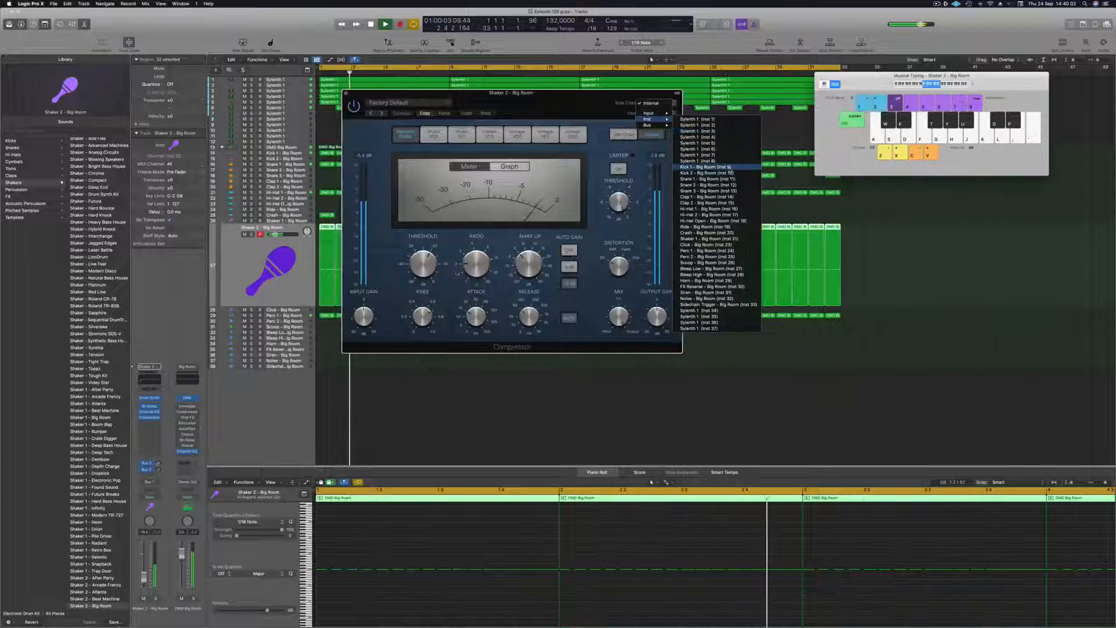
left_click(706, 167)
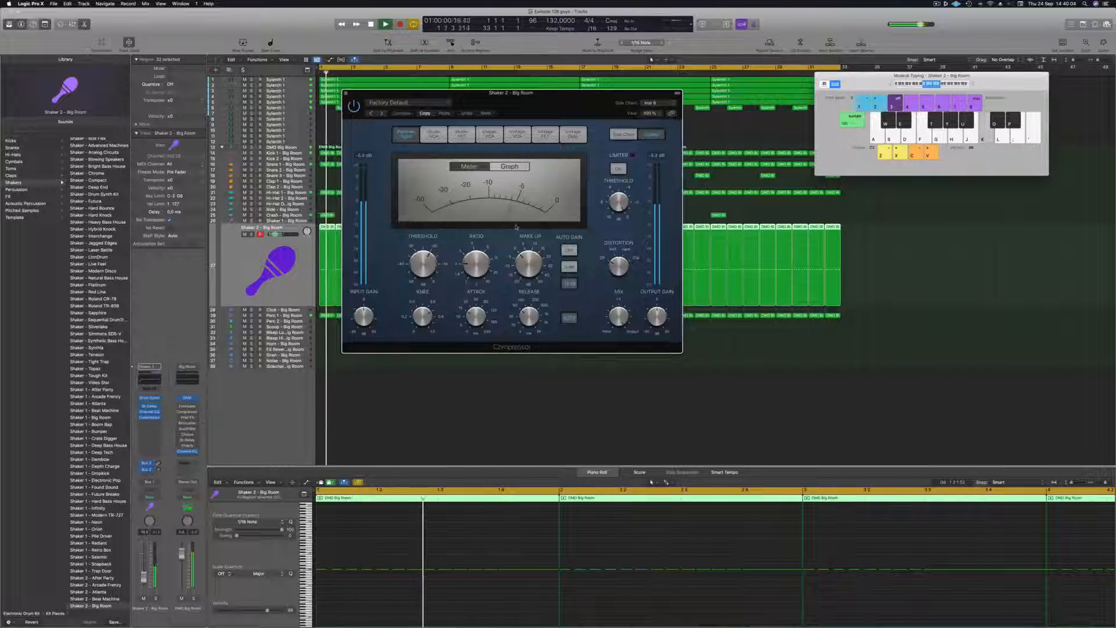
- Adjust the ratio and threshold of Shaker 2's Compressor during playback, close the plug-in and listen to the mix
key("space")
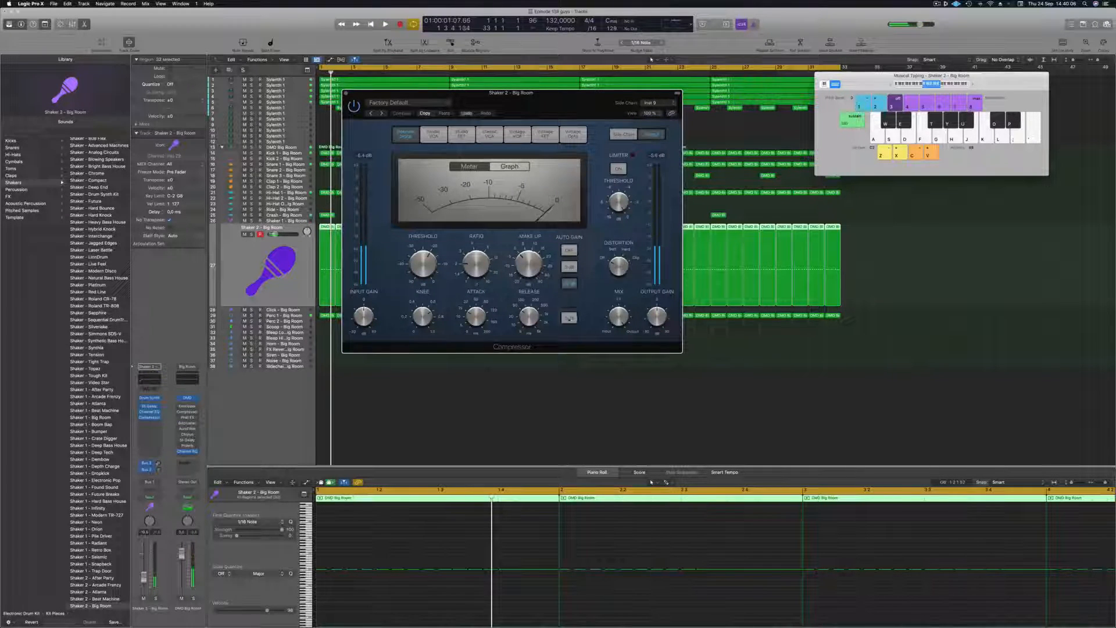
key("space")
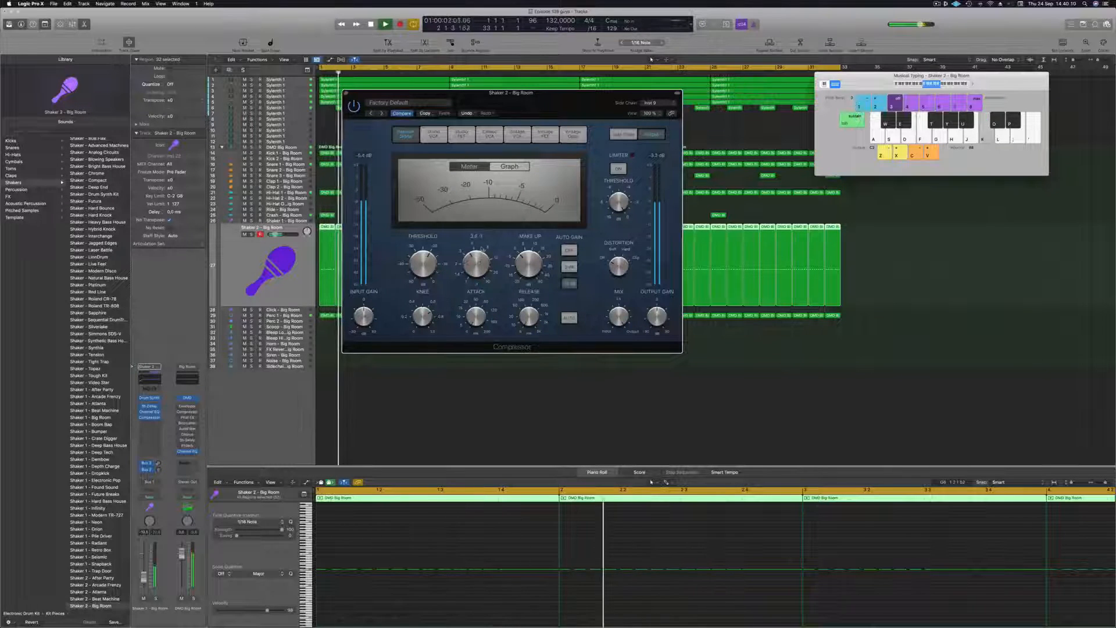
key("space")
key("space")
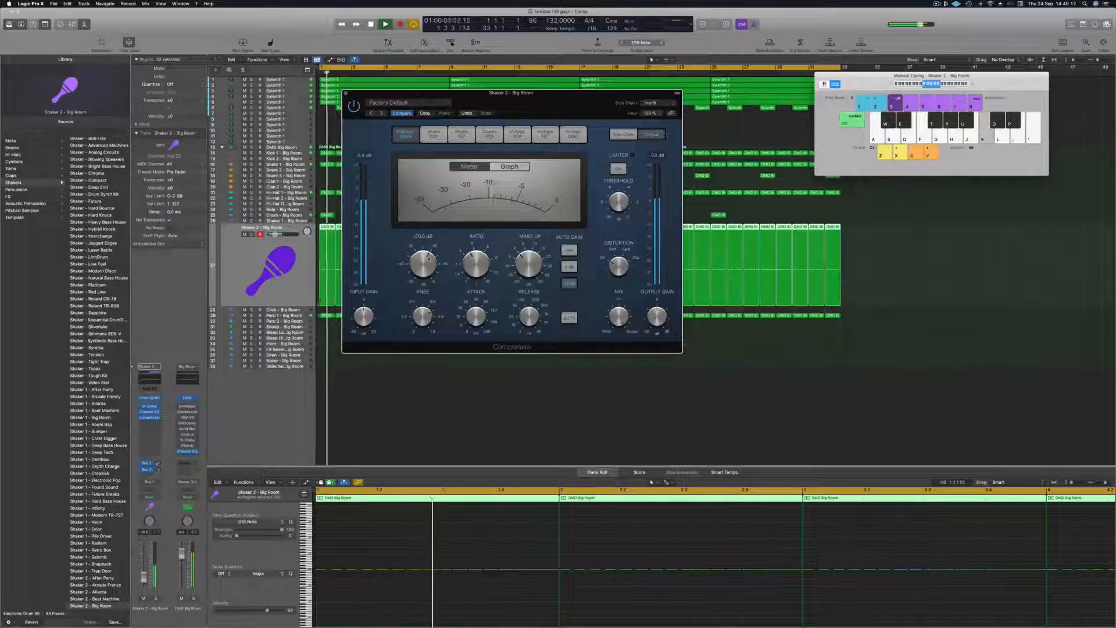
left_click(346, 94)
key("space")
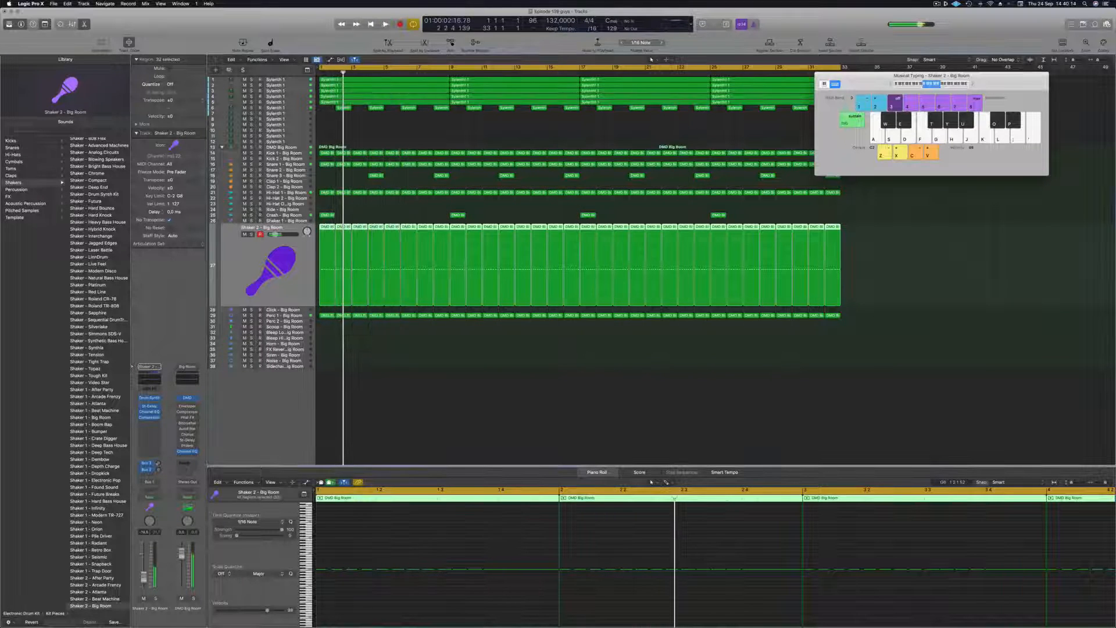
key("space")
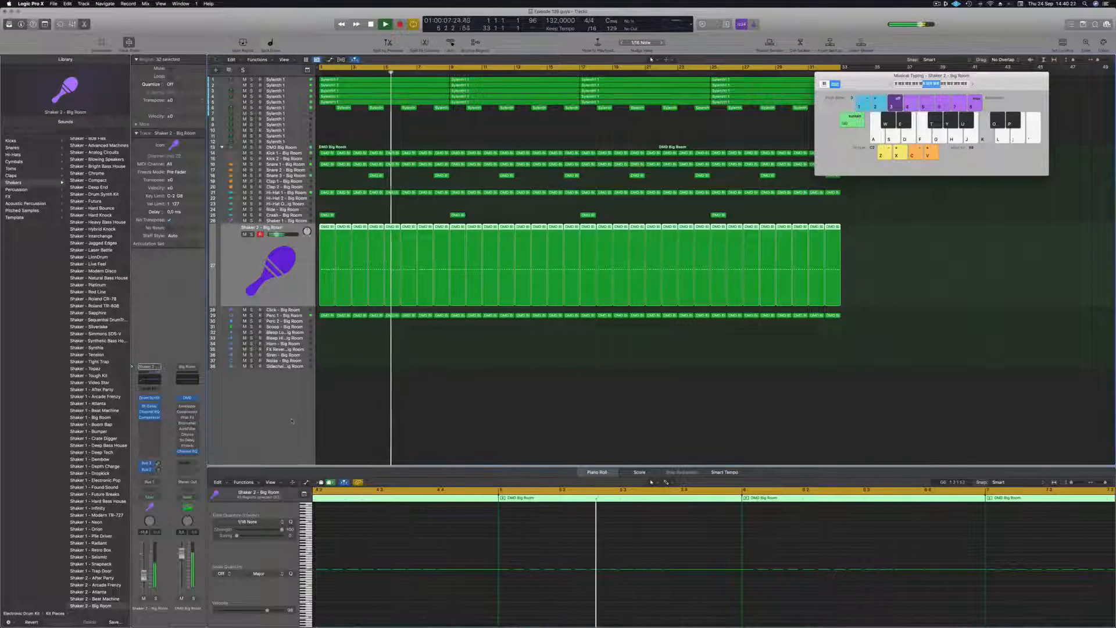
- Stop playback, select the Scoop track, and copy the Perc 1 region at bar 1 onto it
left_click(521, 440)
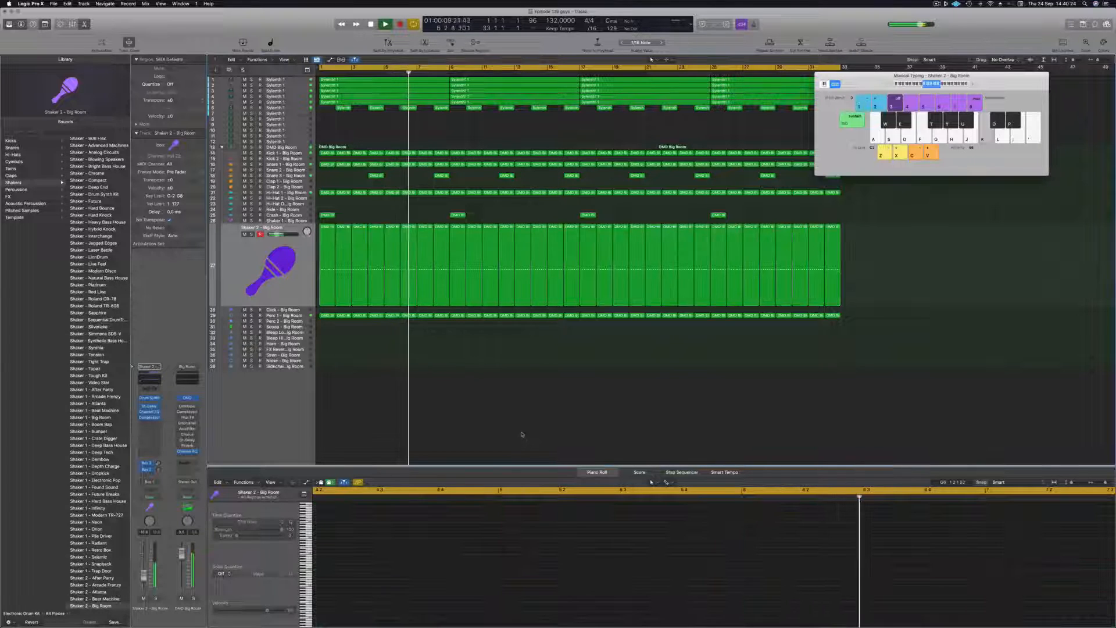
scroll(472, 412, "down", 3)
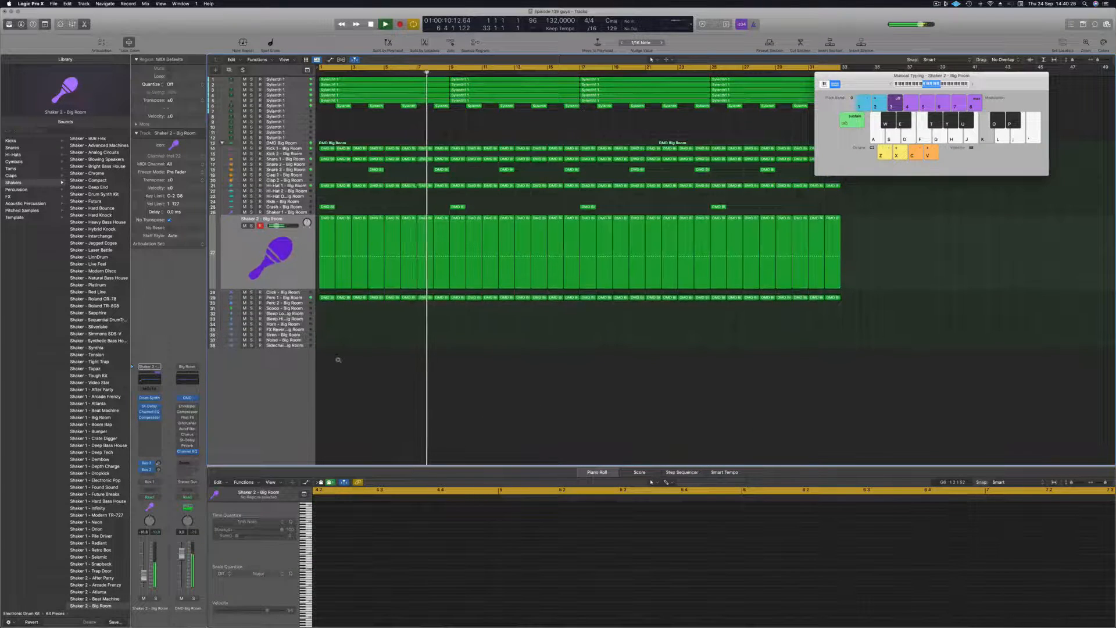
scroll(341, 353, "down", 1)
key("space")
left_click(293, 297)
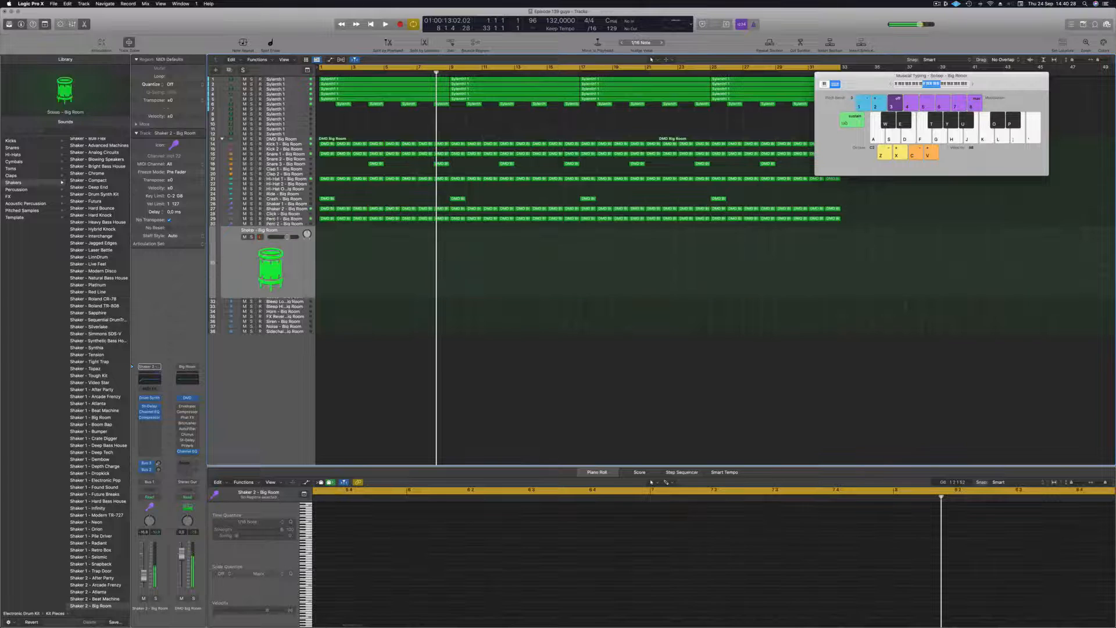
left_click(326, 219)
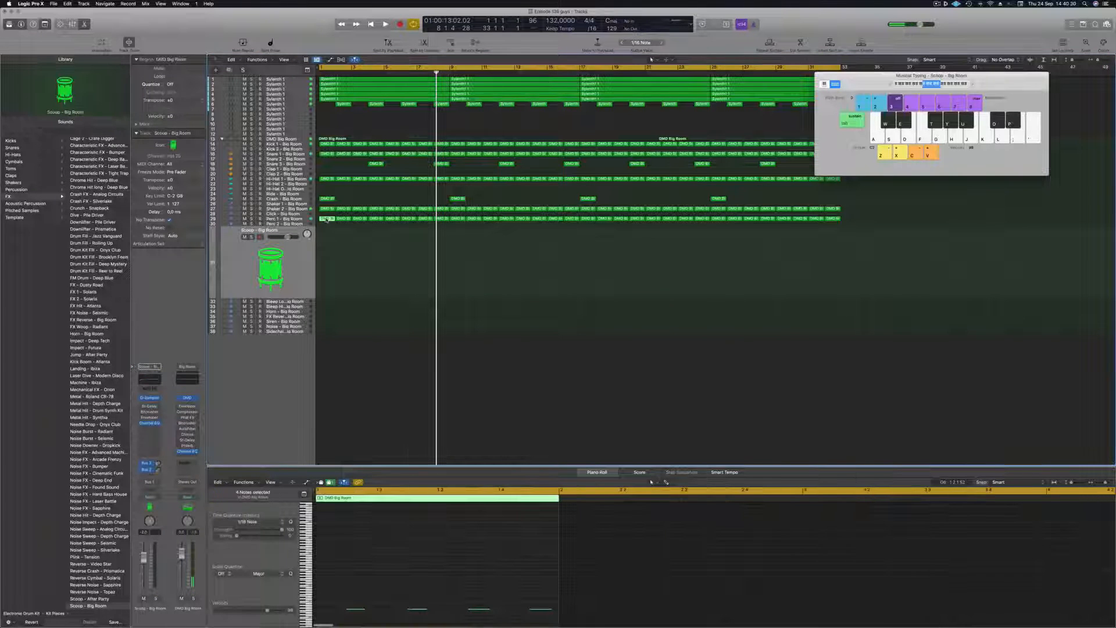
left_click_drag(326, 219, 326, 267)
- Delete the first three notes of the Scoop region, keeping only the last, and play from the beginning
left_click_drag(332, 597, 519, 615)
key("Return")
key("space")
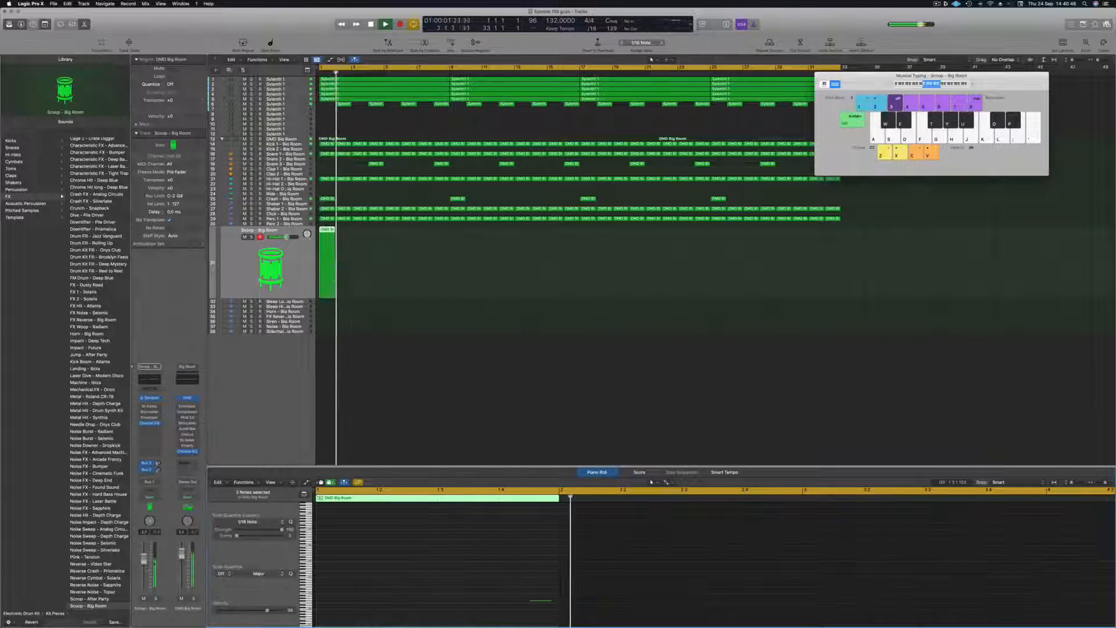
- Copy the Scoop region repeatedly along its track until the regions fill bars 1 to 33
key("space")
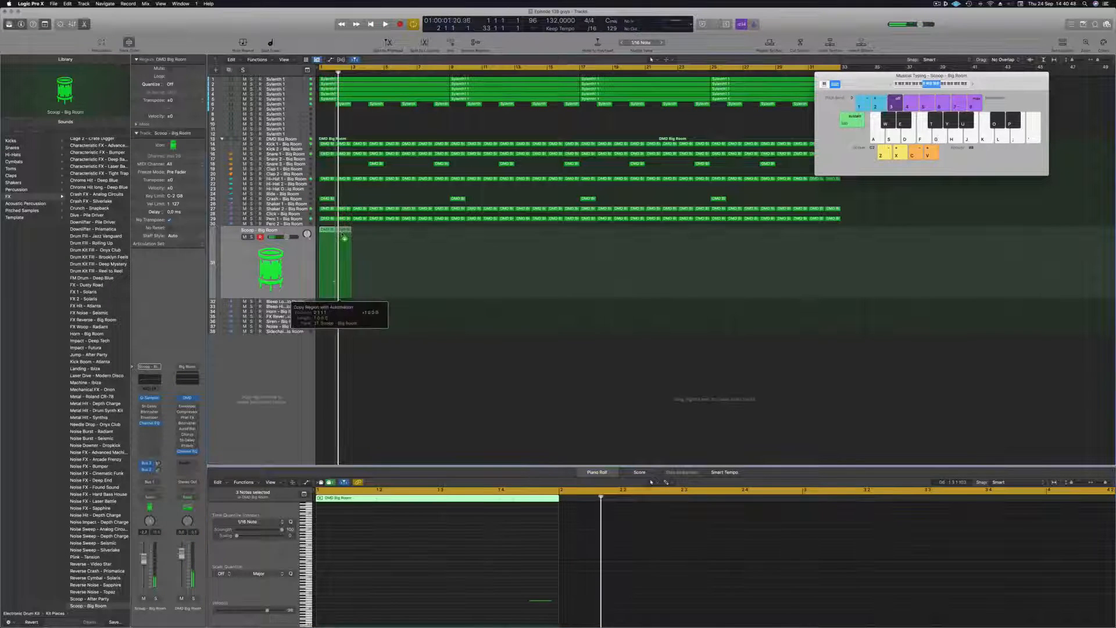
left_click_drag(332, 236, 360, 237)
key("space")
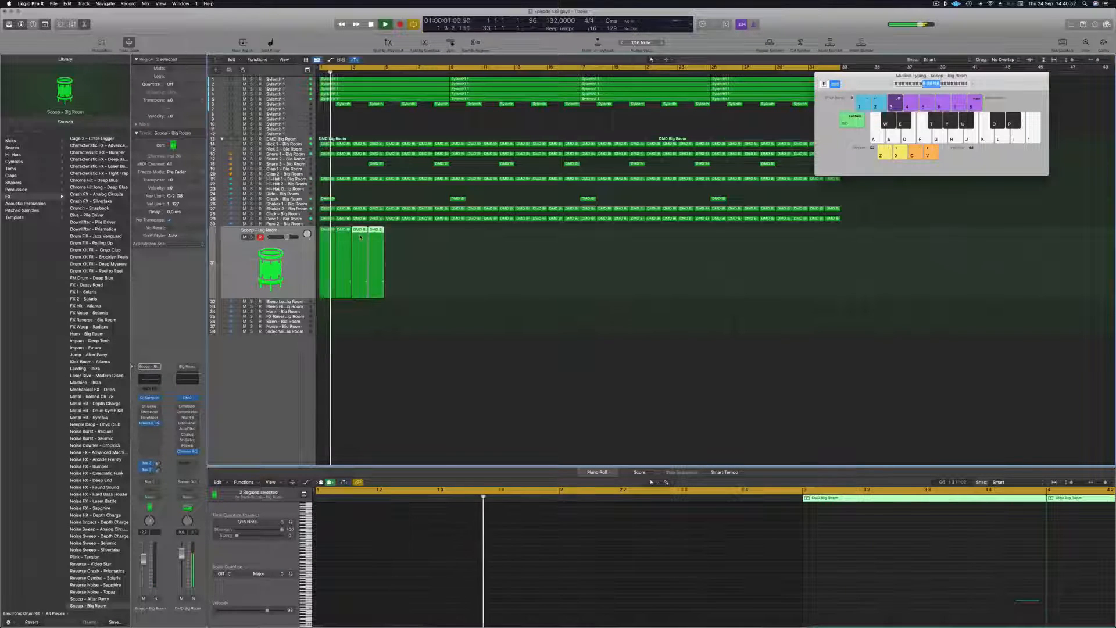
left_click_drag(400, 240, 460, 242)
left_click(305, 266)
left_click(297, 275)
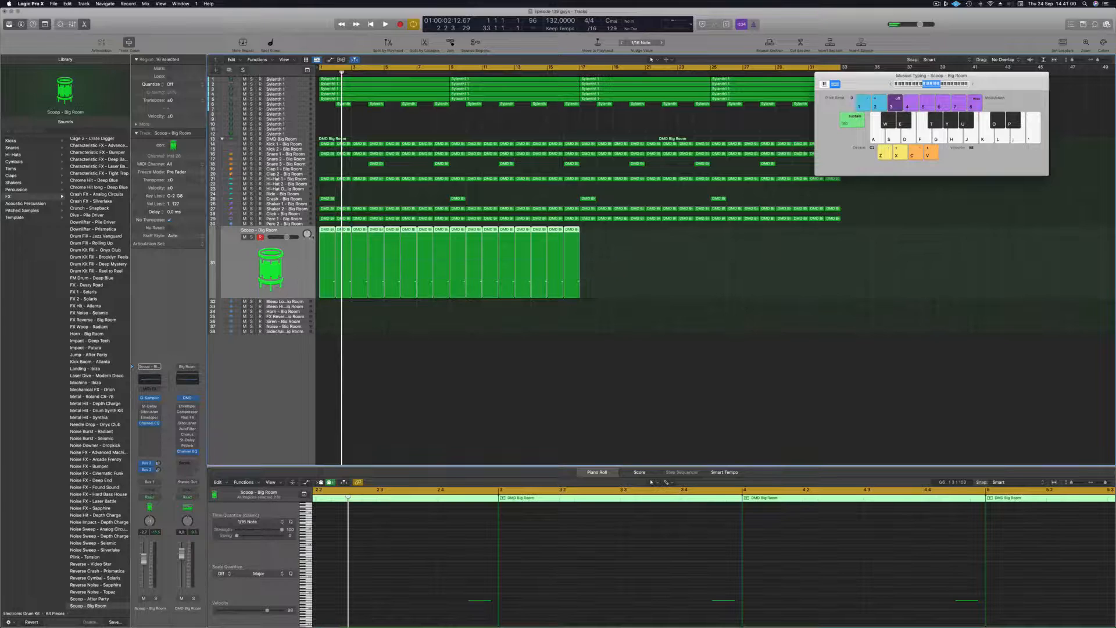
left_click_drag(329, 230, 593, 232)
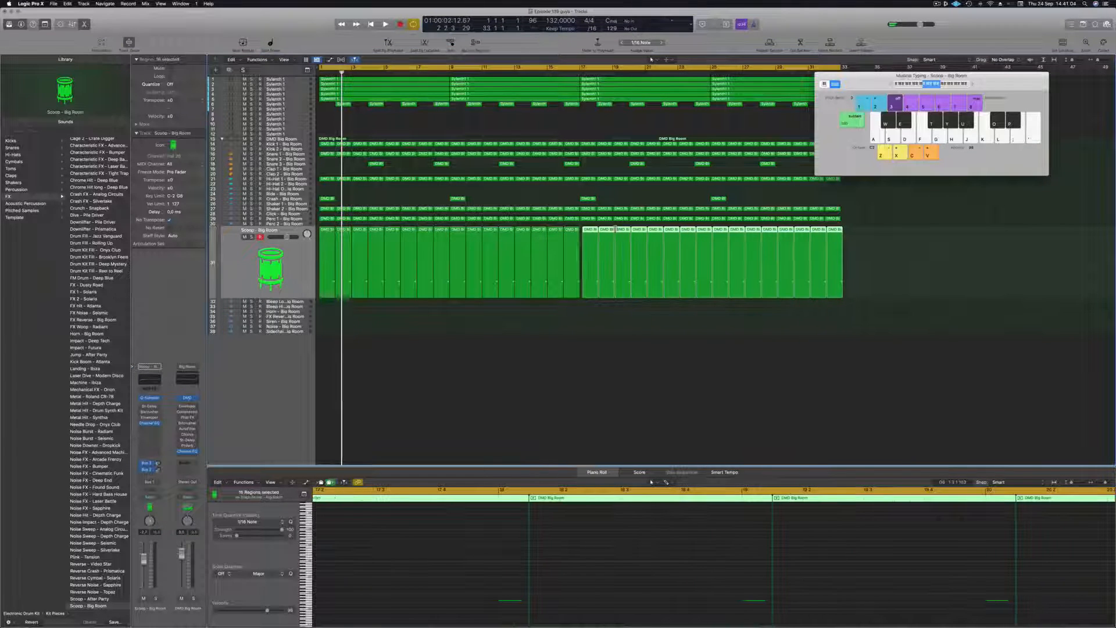
- Play the arrangement from the beginning to listen to the full Scoop part, and stop playback
key("Return")
key("space")
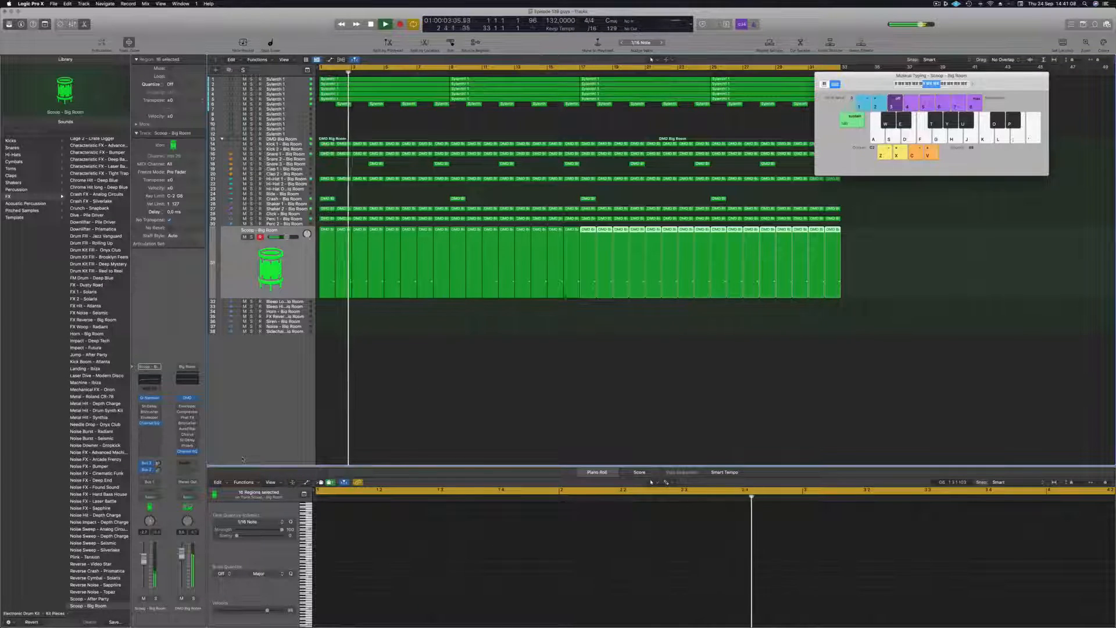
left_click(450, 397)
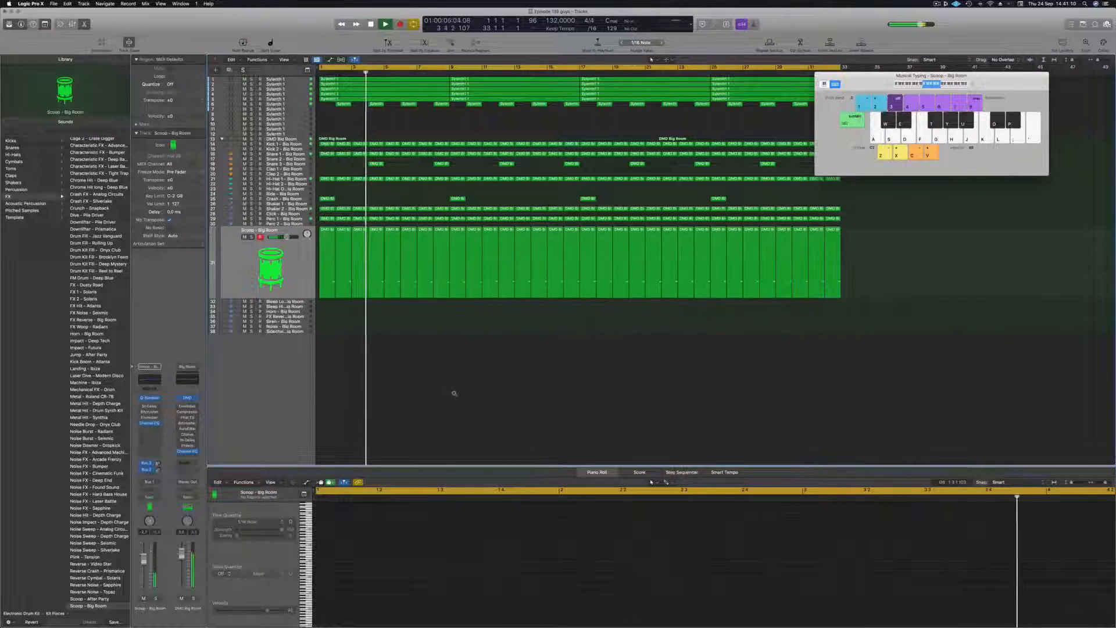
scroll(452, 393, "down", 5)
scroll(370, 361, "down", 1)
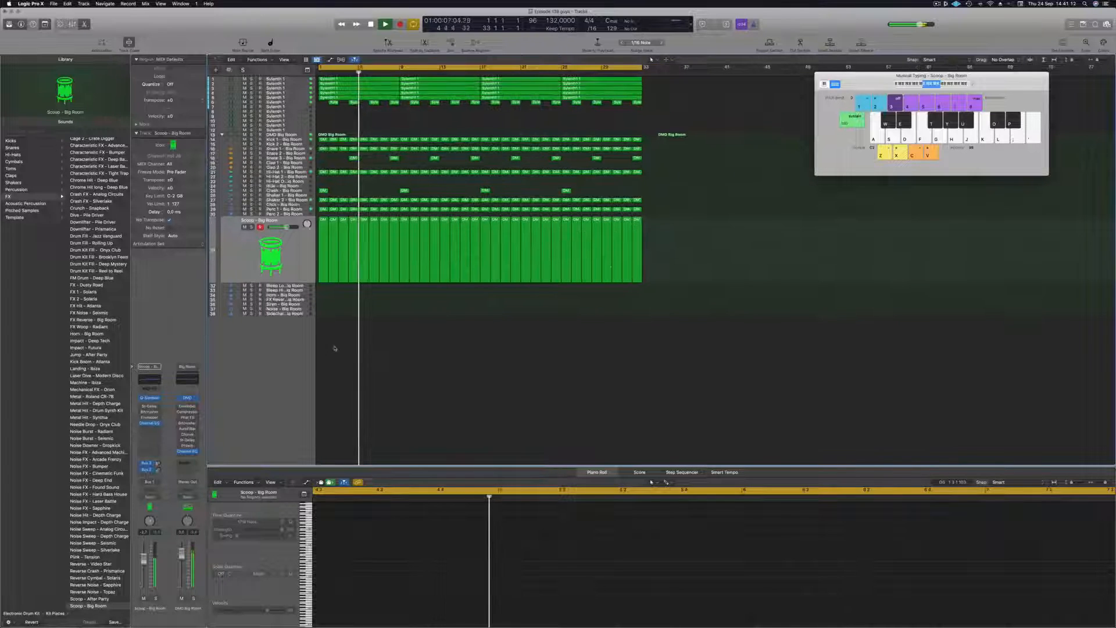
key("space")
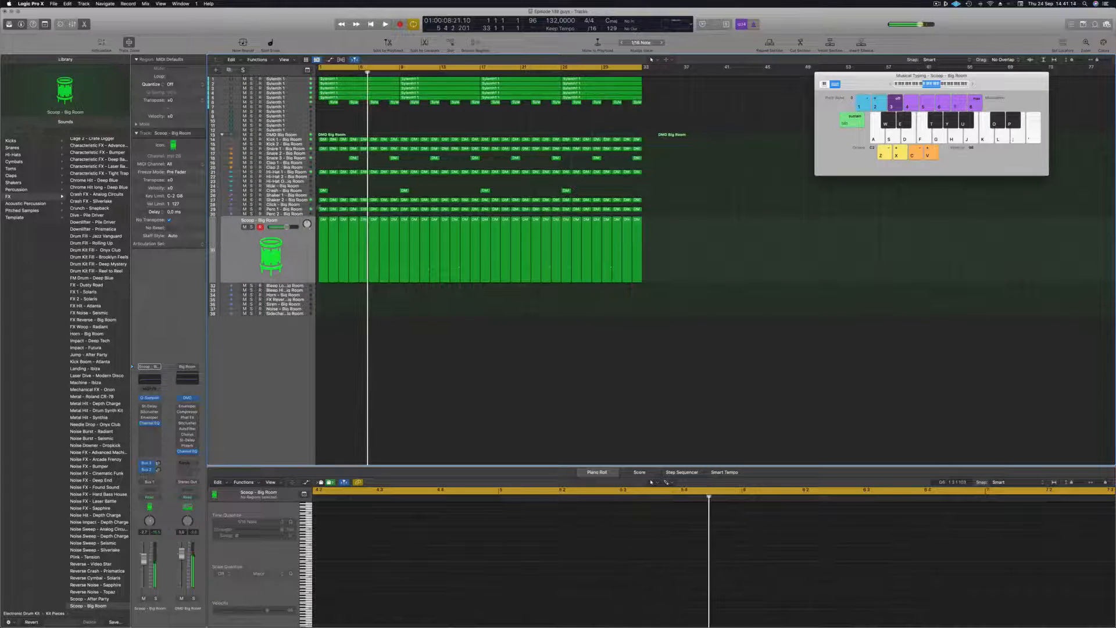
- Copy the Perc 1 region at bar 1 onto the Perc 2 track and rework its notes into a twelve-note pattern
left_click(301, 214)
left_click(323, 209)
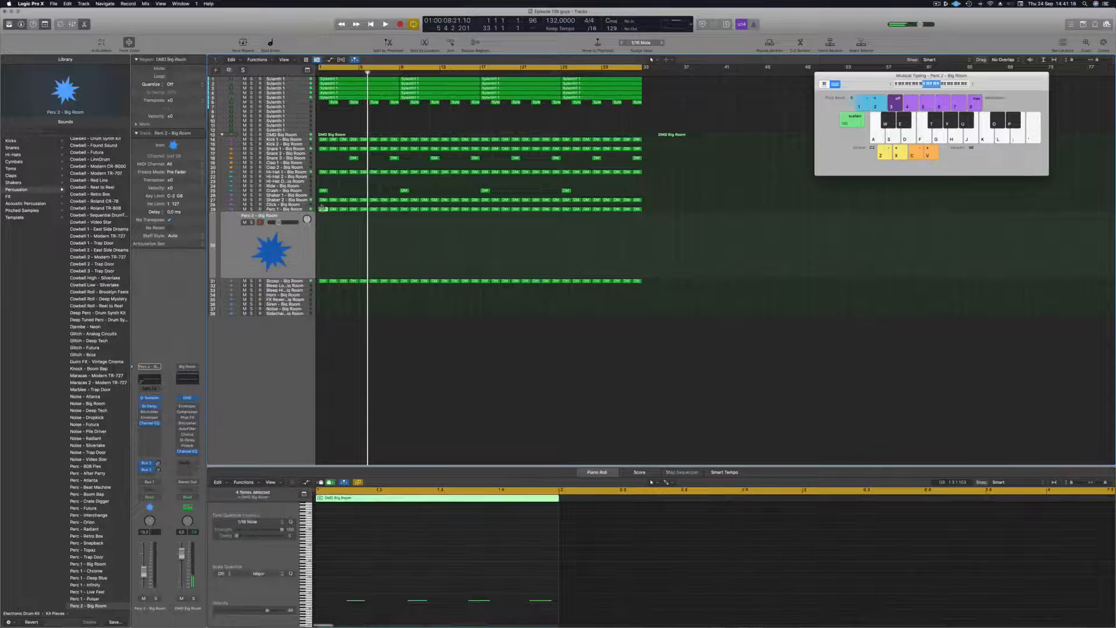
left_click_drag(323, 210, 323, 239)
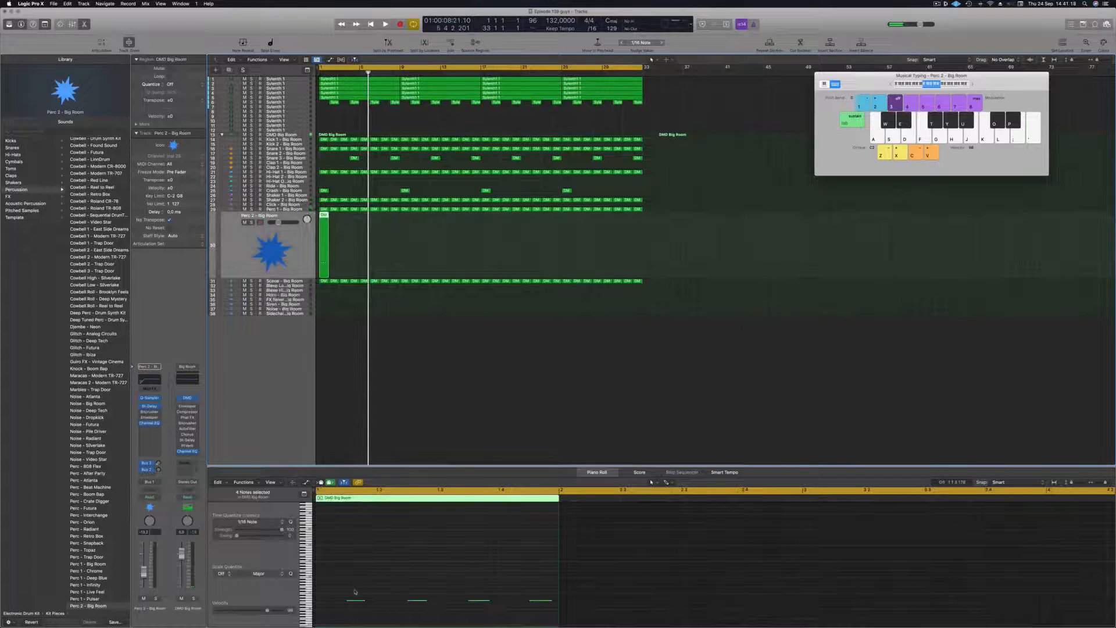
scroll(355, 592, "down", 2)
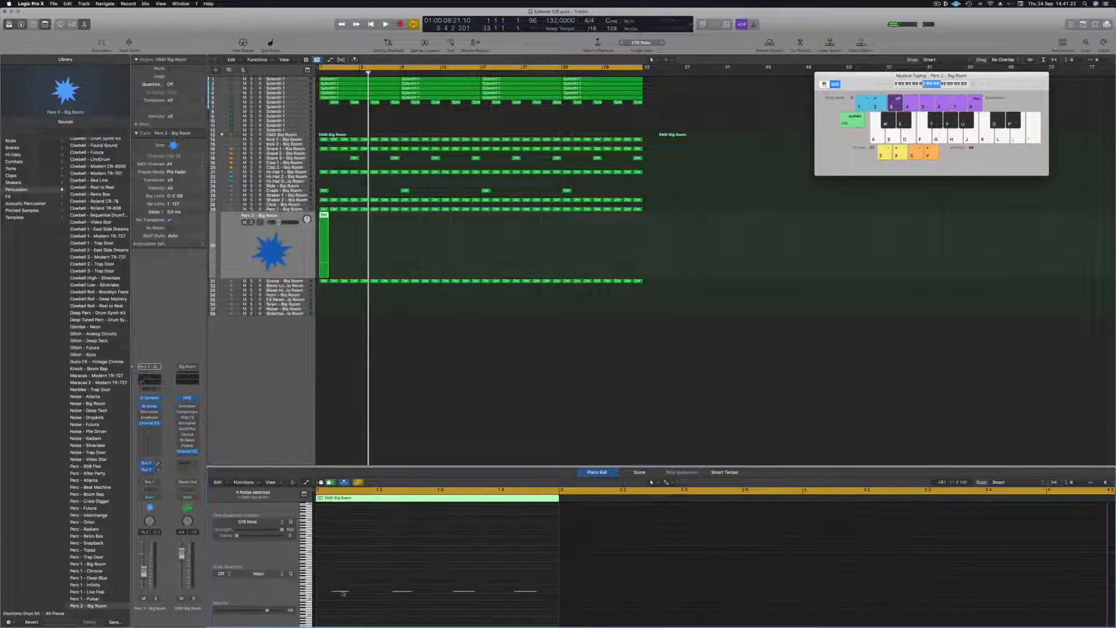
left_click_drag(342, 593, 554, 591)
- Audition the Perc 2 pattern in the mix and soloed, and move all its notes to a higher pitch
key("space")
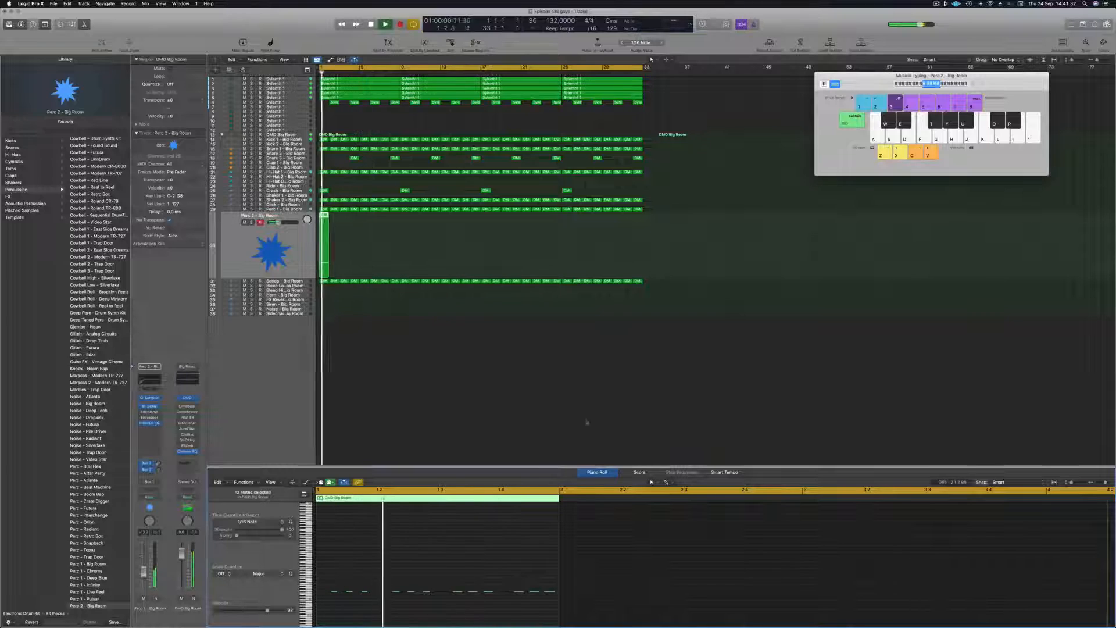
key("space")
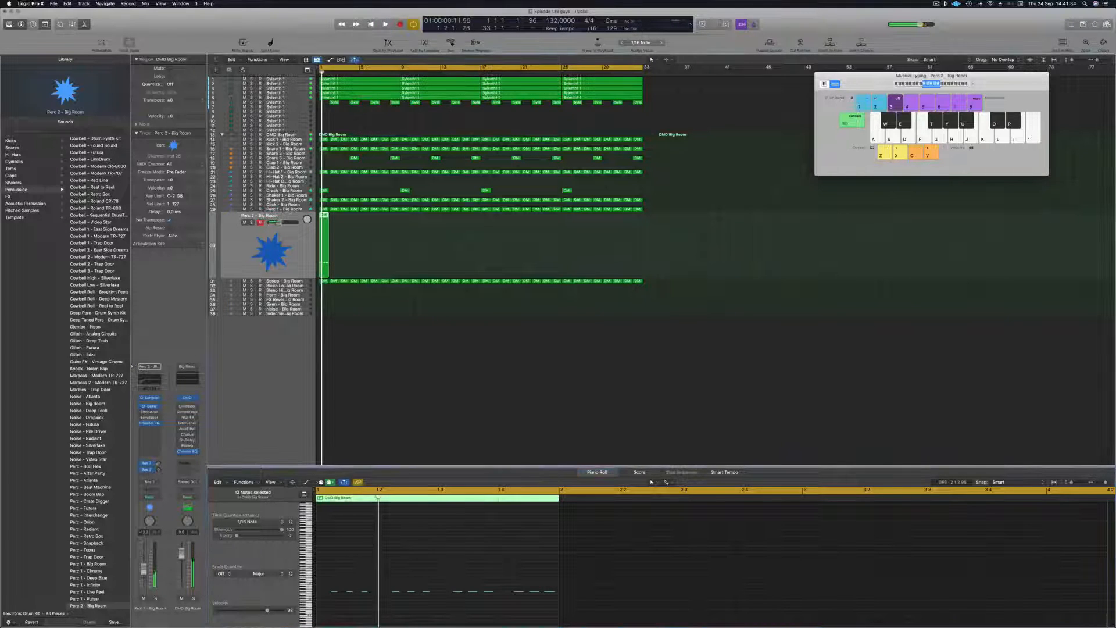
key("space")
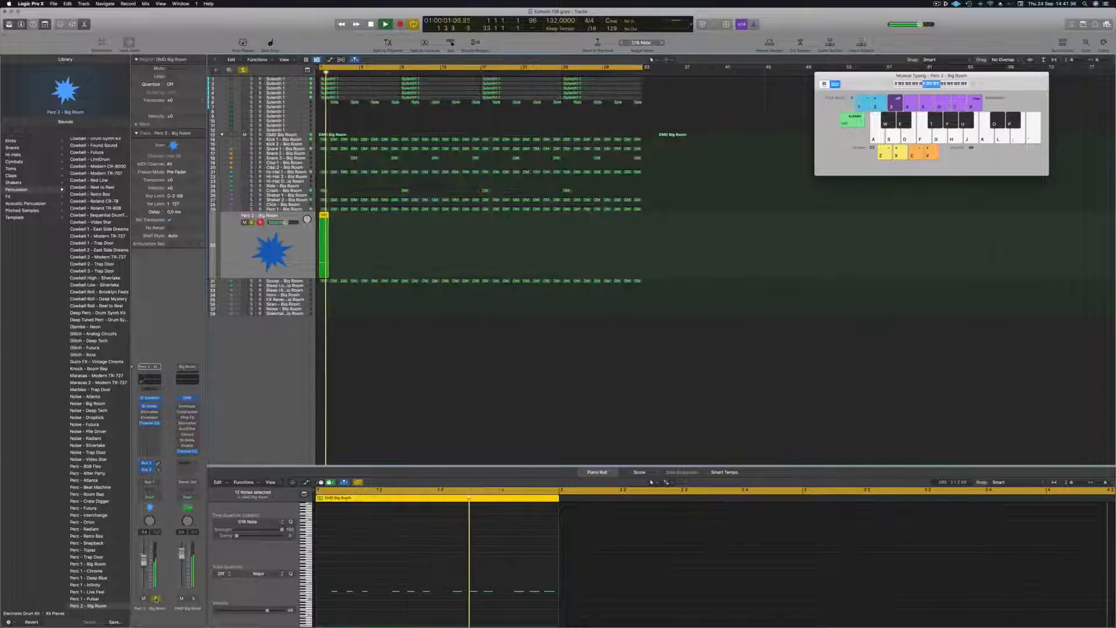
left_click(384, 558)
key("space")
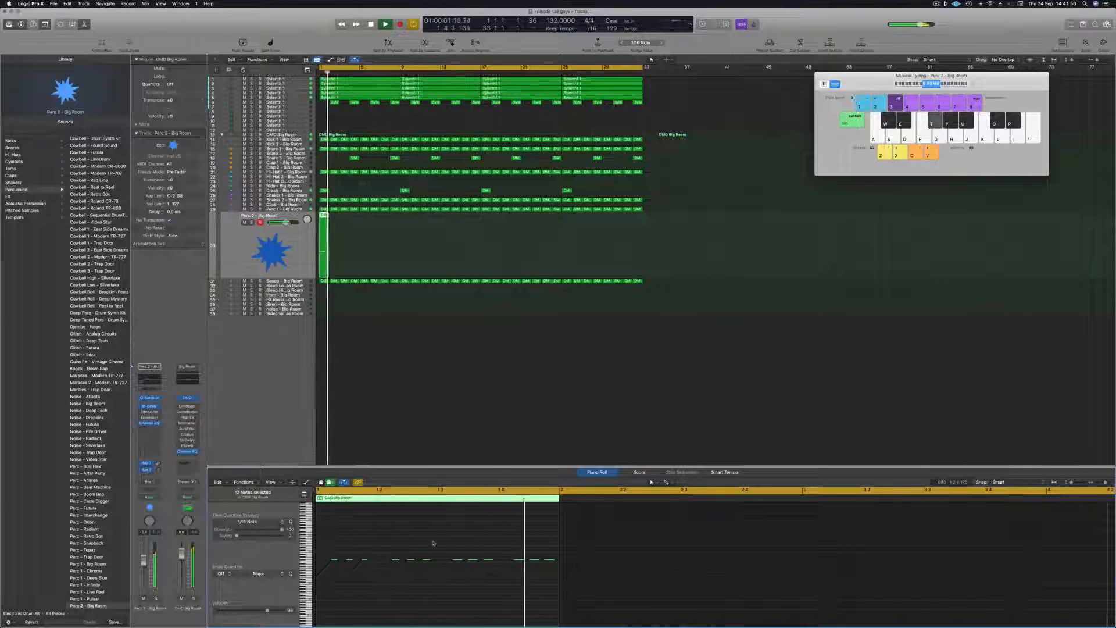
- Listen to the raised Perc 2 pattern and replace the track's sound with Perc - After Party
key("space")
key("space")
left_click(248, 249)
key("space")
key("space")
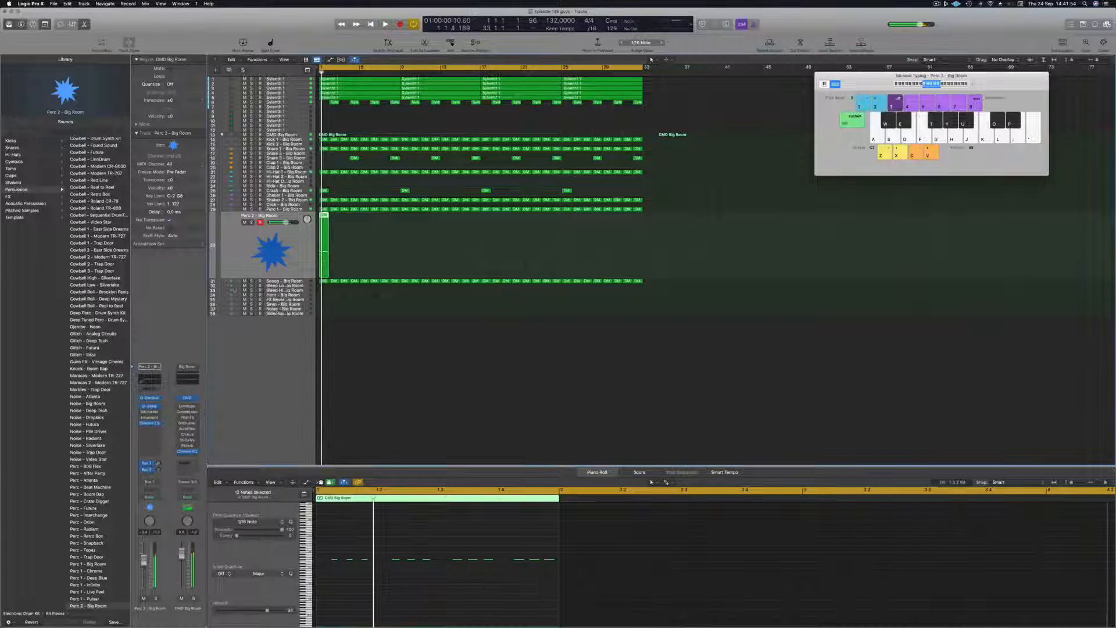
scroll(94, 428, "down", 3)
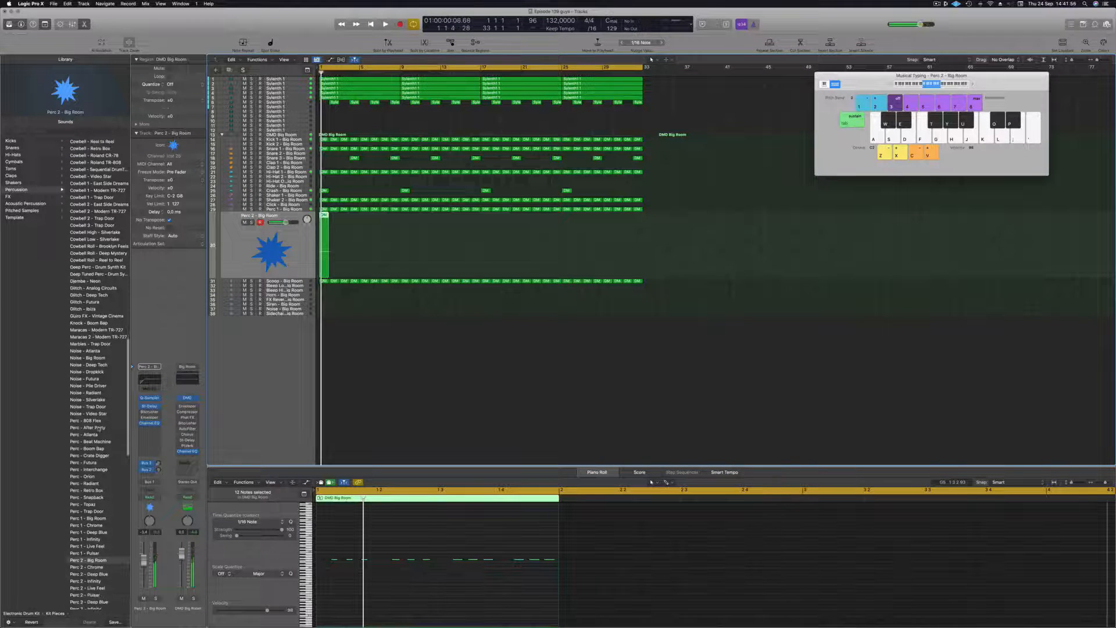
left_click(94, 427)
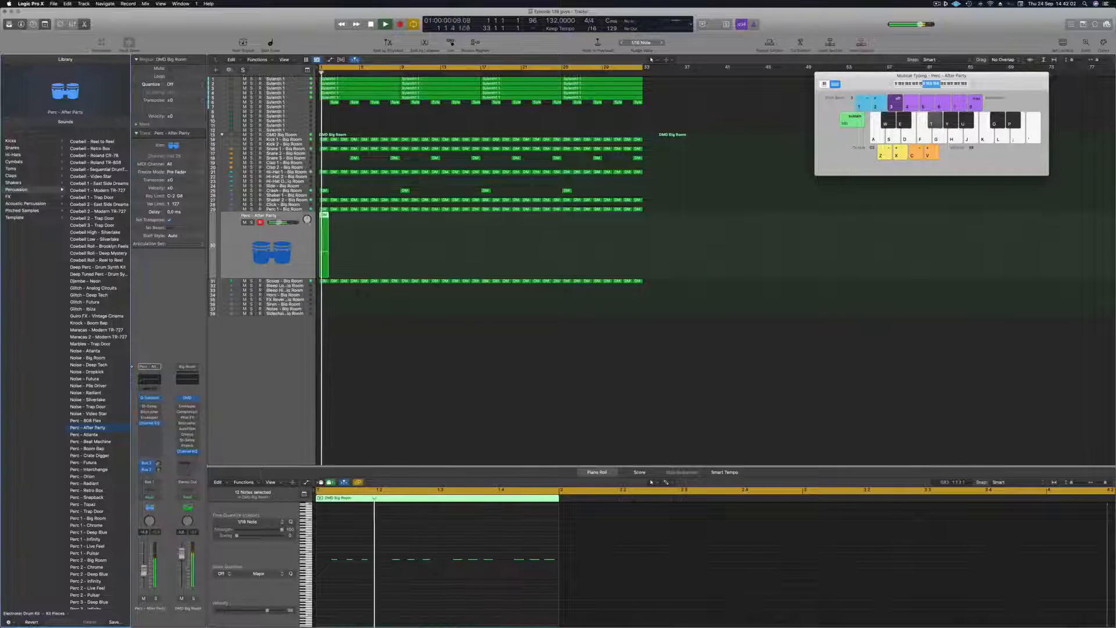
- Transpose all notes of the Perc - After Party region down an octave and back up a few semitones during playback
left_click(429, 554)
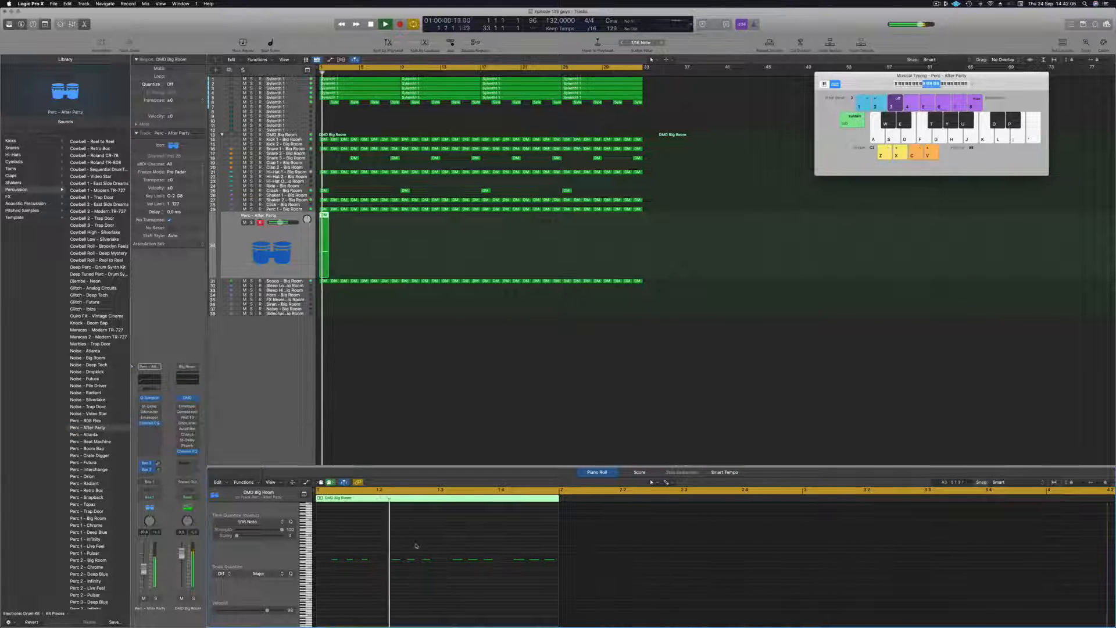
key("super+a")
key("alt+shift+Down")
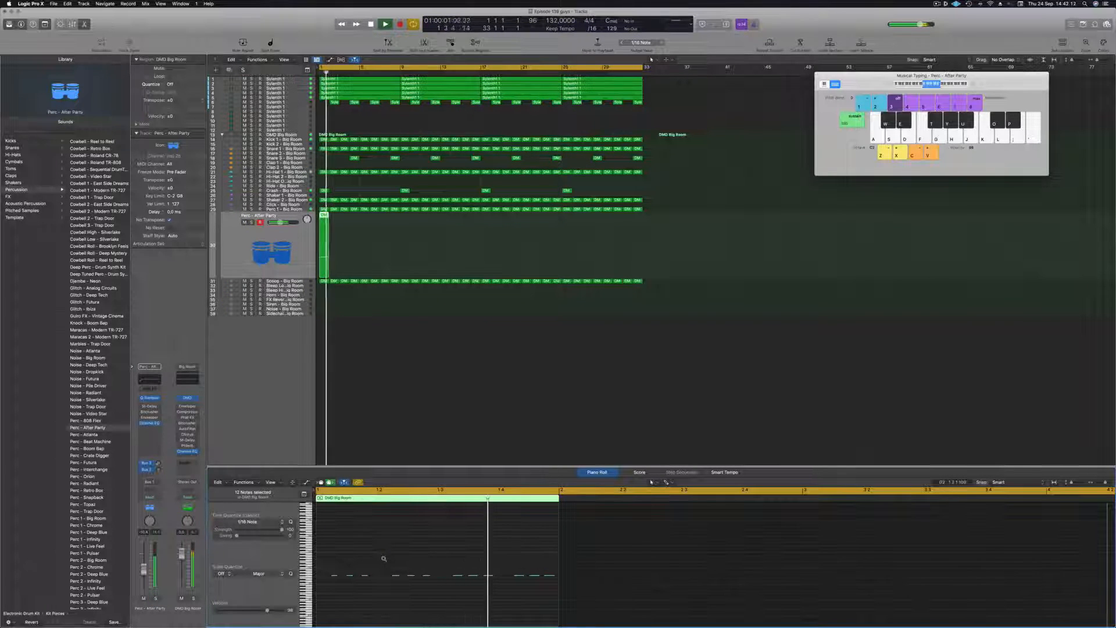
key("alt+Up")
key("alt+Up")
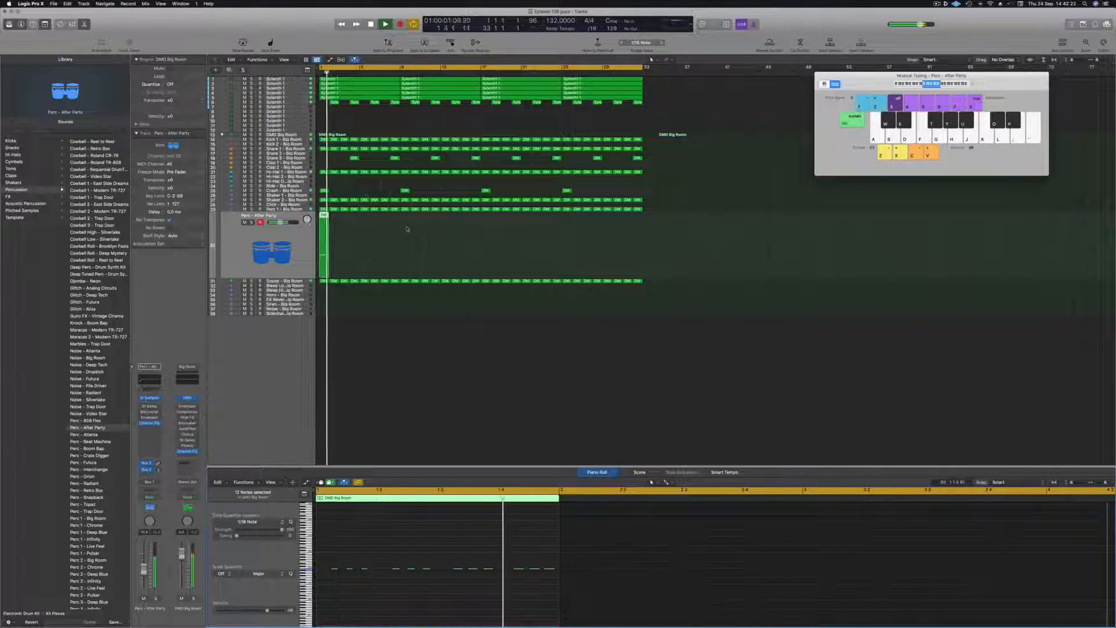
- Copy the Perc - After Party region repeatedly along its track until the regions fill bars 1 to 33
left_click_drag(325, 216, 412, 227)
key("space")
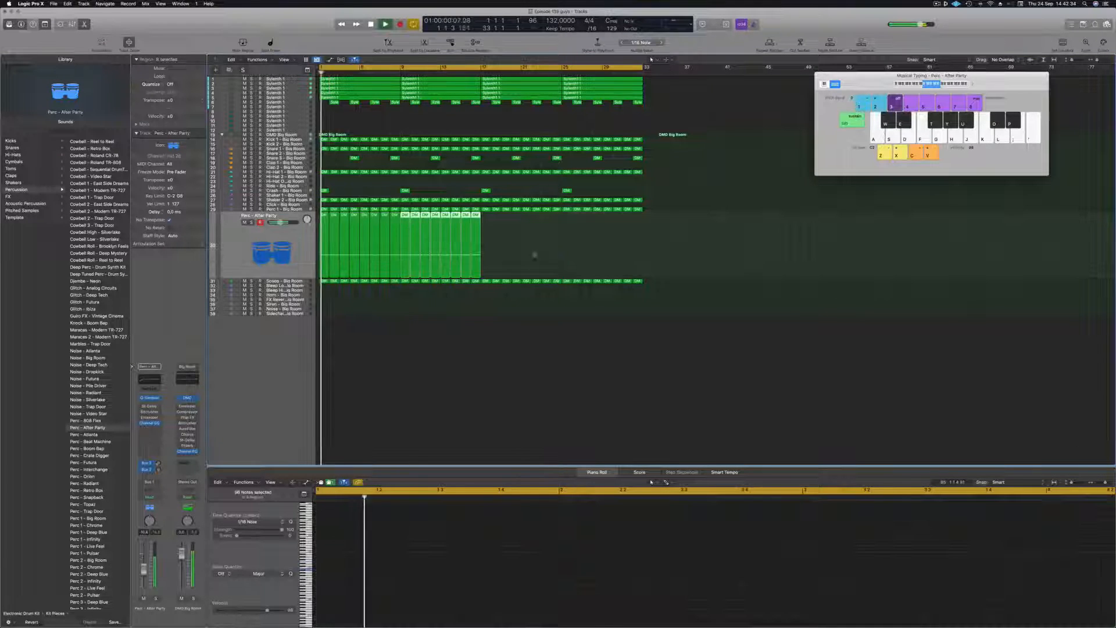
left_click_drag(324, 218, 491, 238)
key("space")
left_click(237, 249)
- Set the low cut in the Perc - After Party track's Channel EQ to 212 Hz at 18 dB/Oct during playback
key("space")
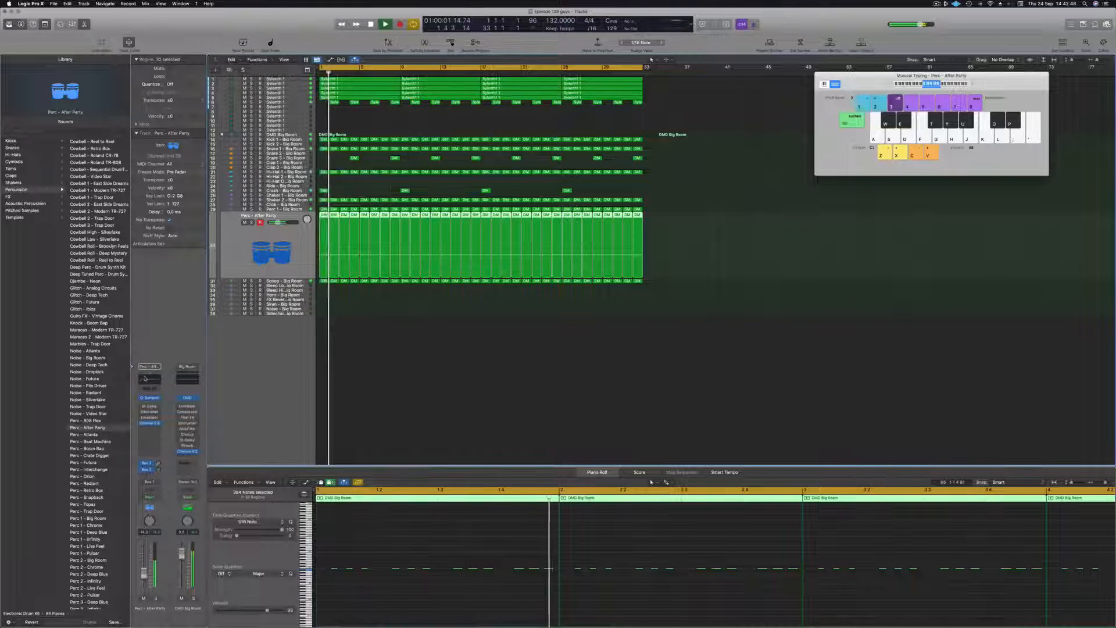
left_click(145, 379)
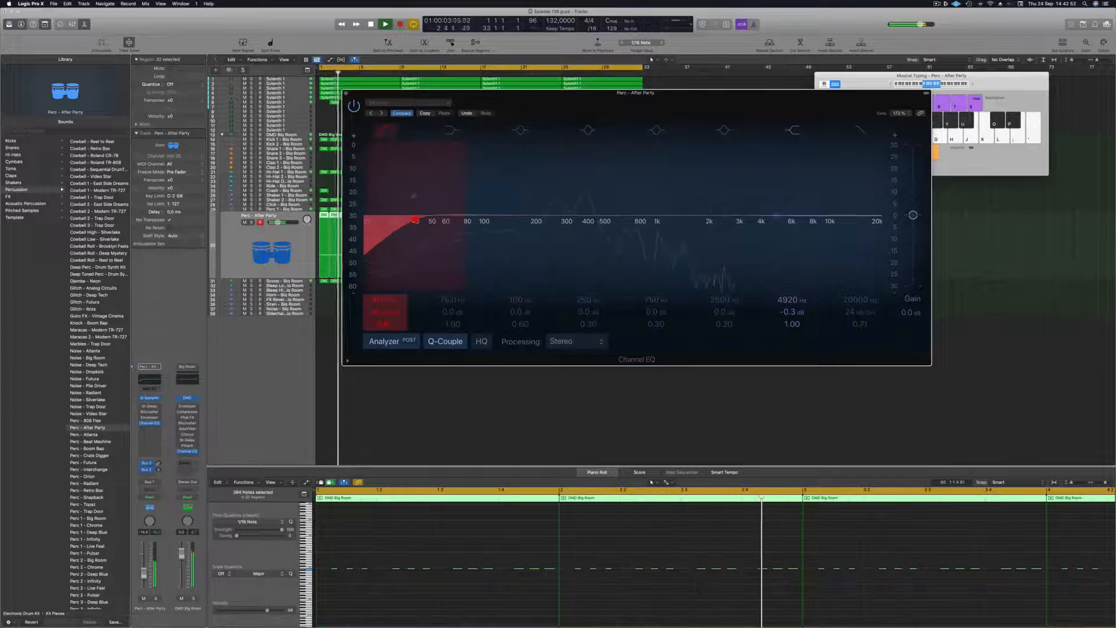
left_click_drag(433, 216, 540, 216)
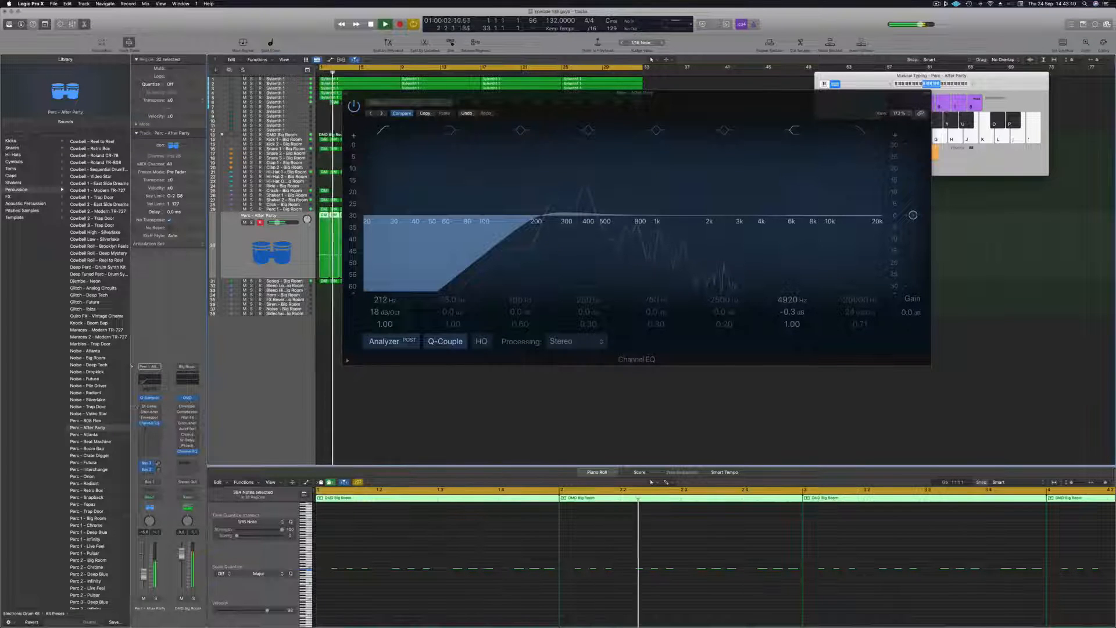
- Load the 1/4 Note Triplet preset in the percussion track's Stereo Delay and audition it soloed and in the mix
left_click(151, 407)
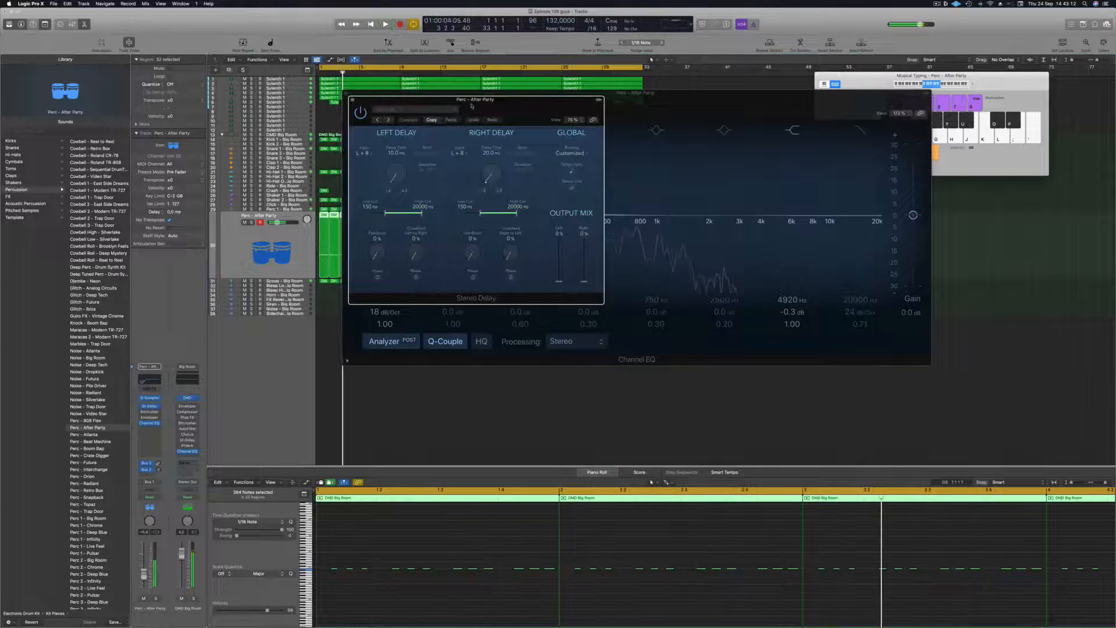
left_click(456, 108)
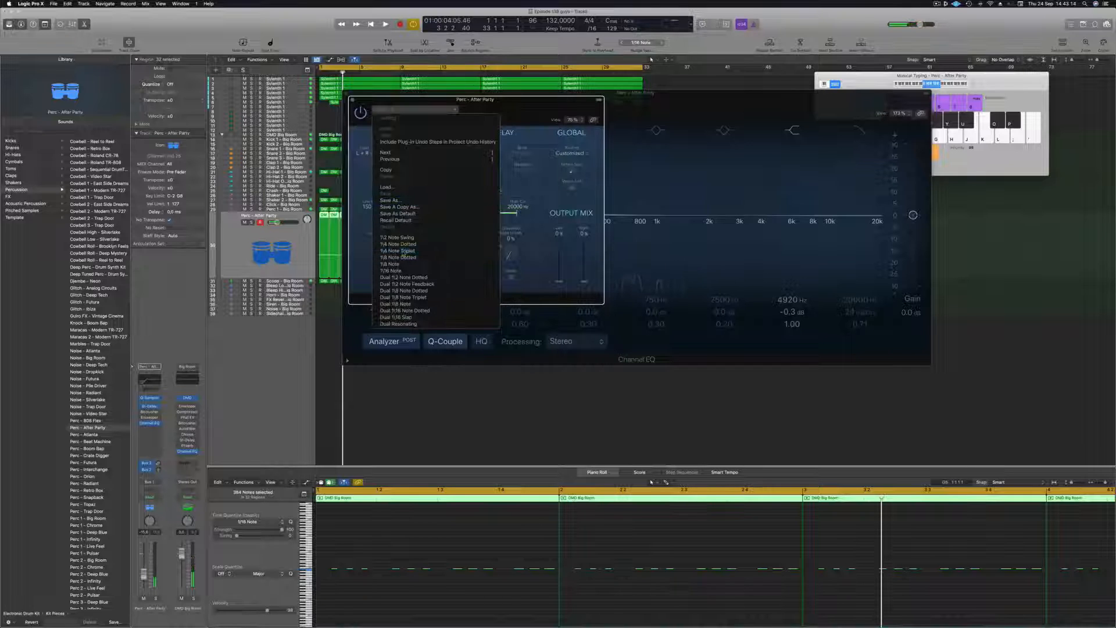
left_click(403, 252)
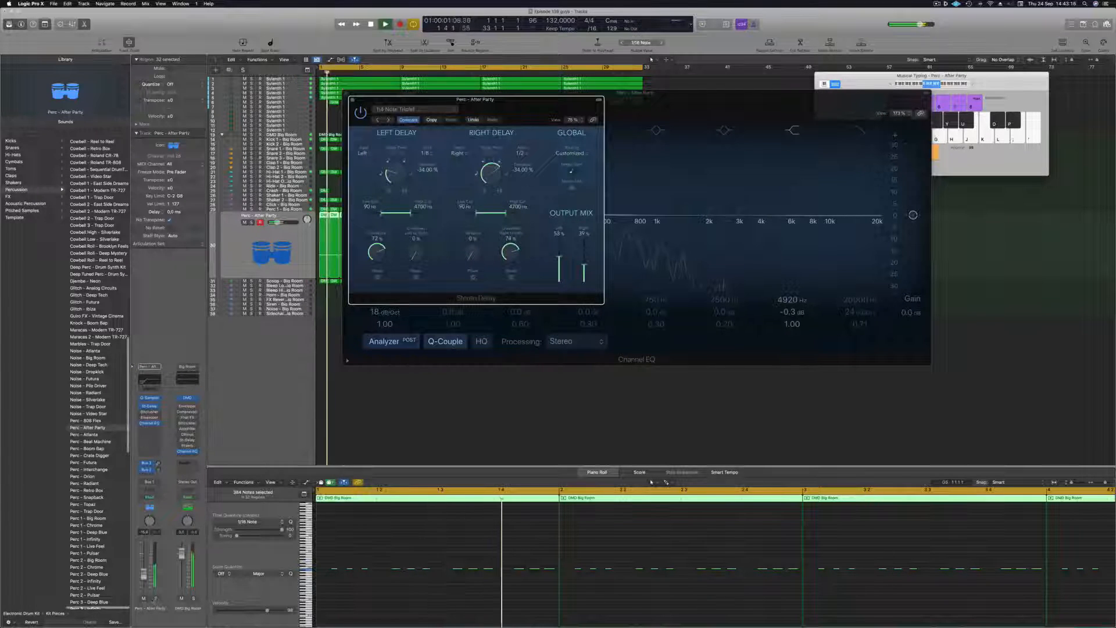
key("s")
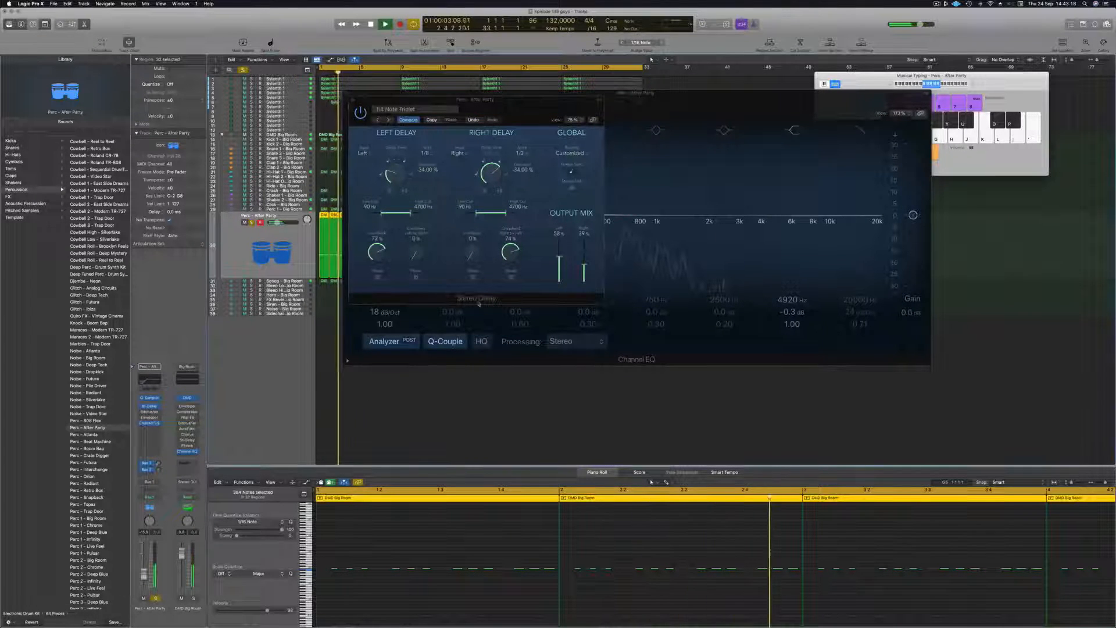
key("s")
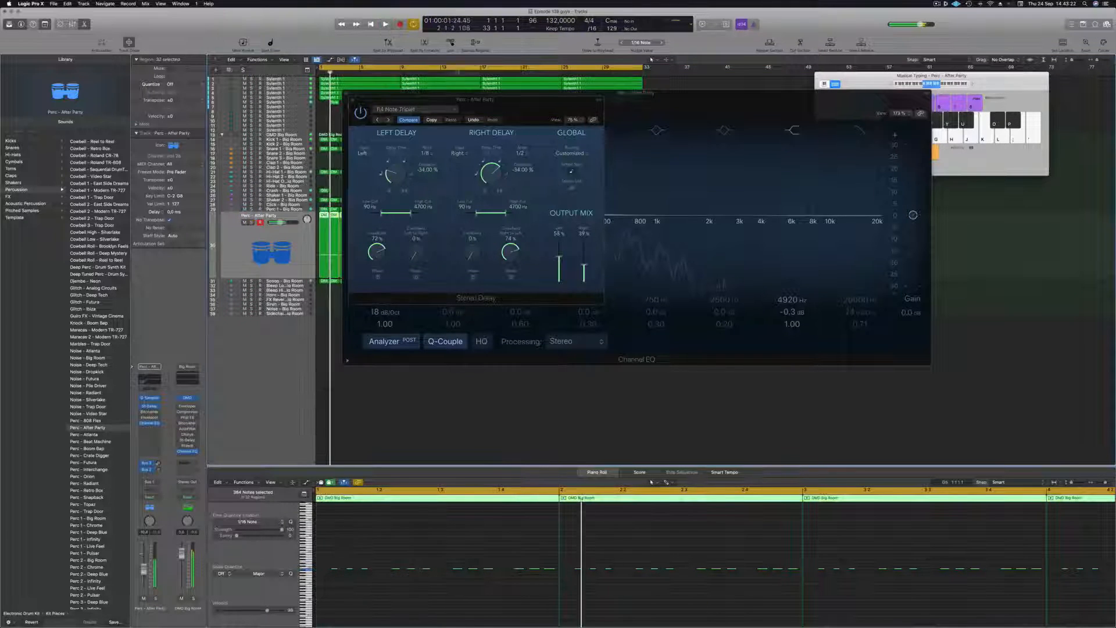
- Step through the Stereo Delay presets to Dual 1/2 Note Dotted and check the percussion soloed and in the mix
left_click(389, 118)
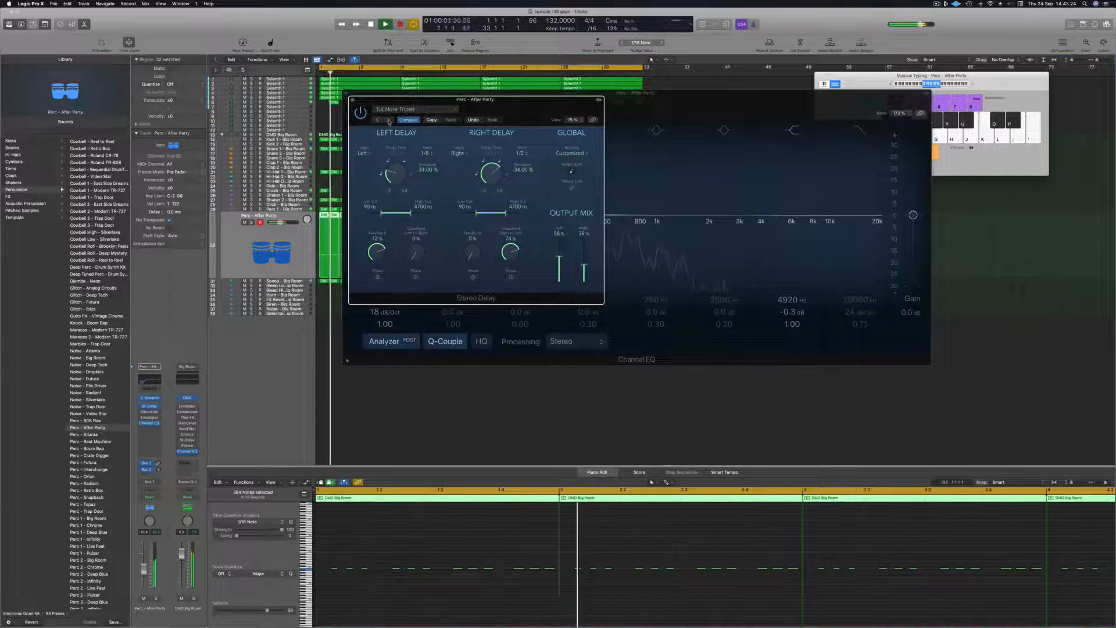
left_click(389, 121)
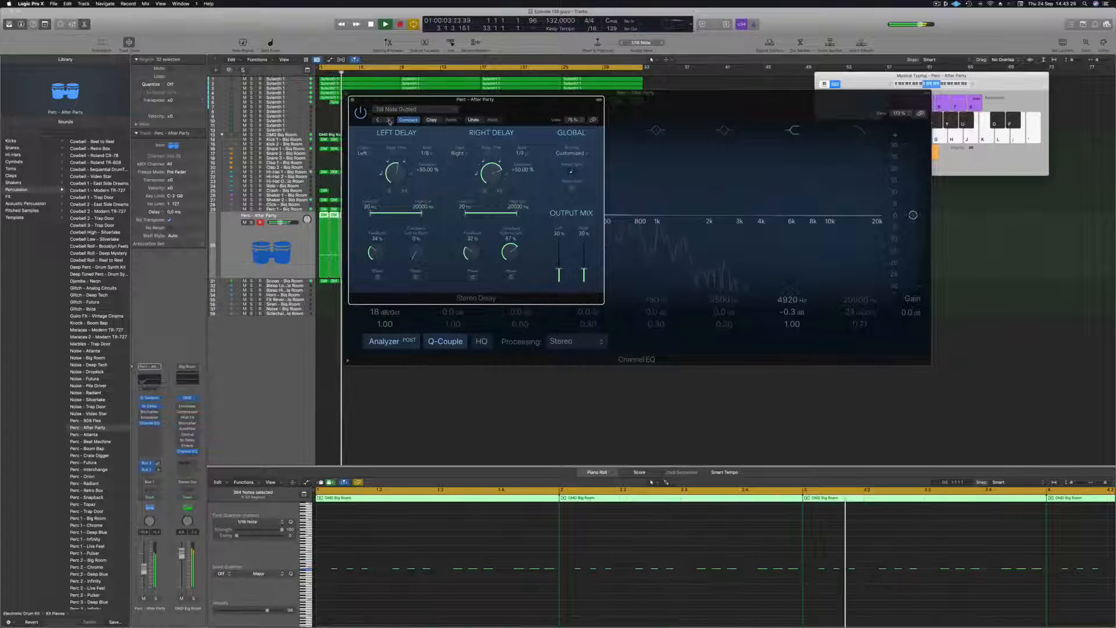
left_click_drag(517, 112, 495, 193)
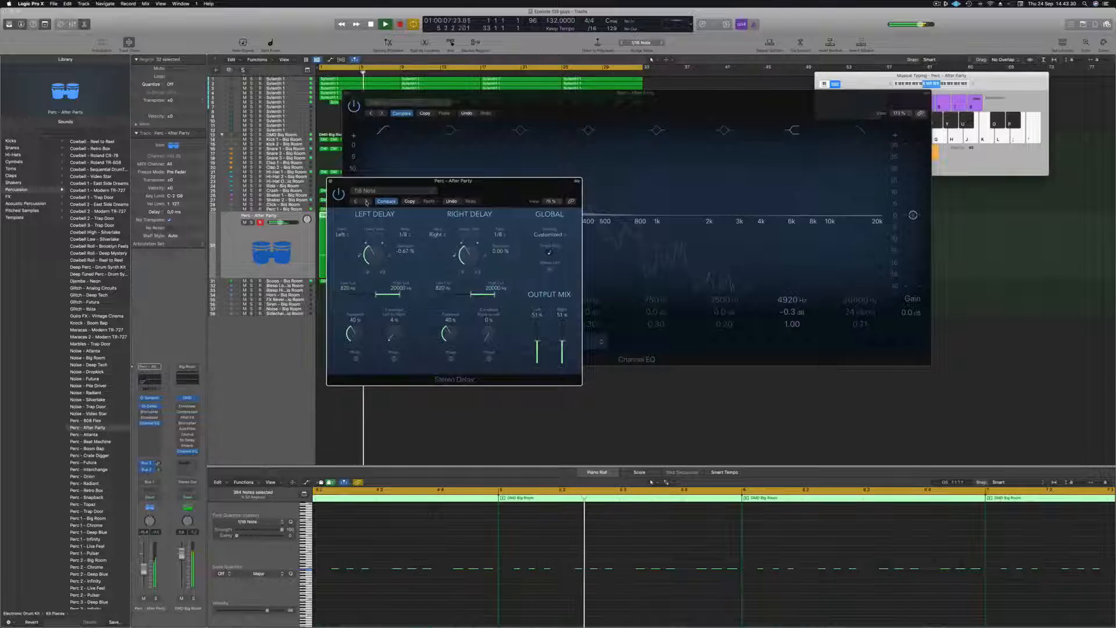
left_click_drag(369, 203, 354, 203)
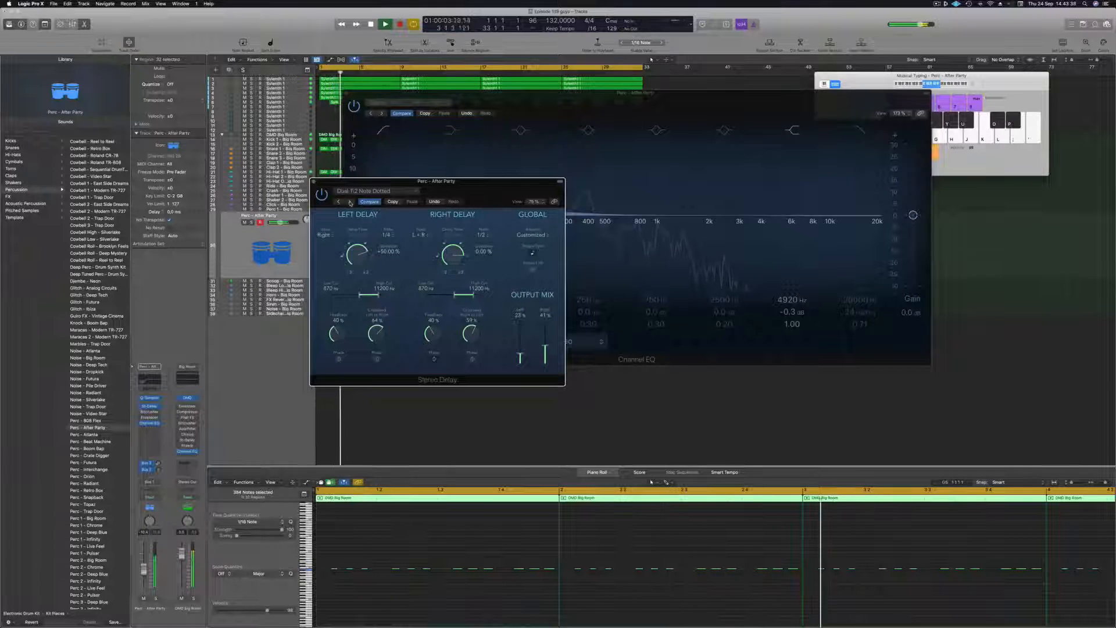
left_click(155, 598)
left_click(156, 599)
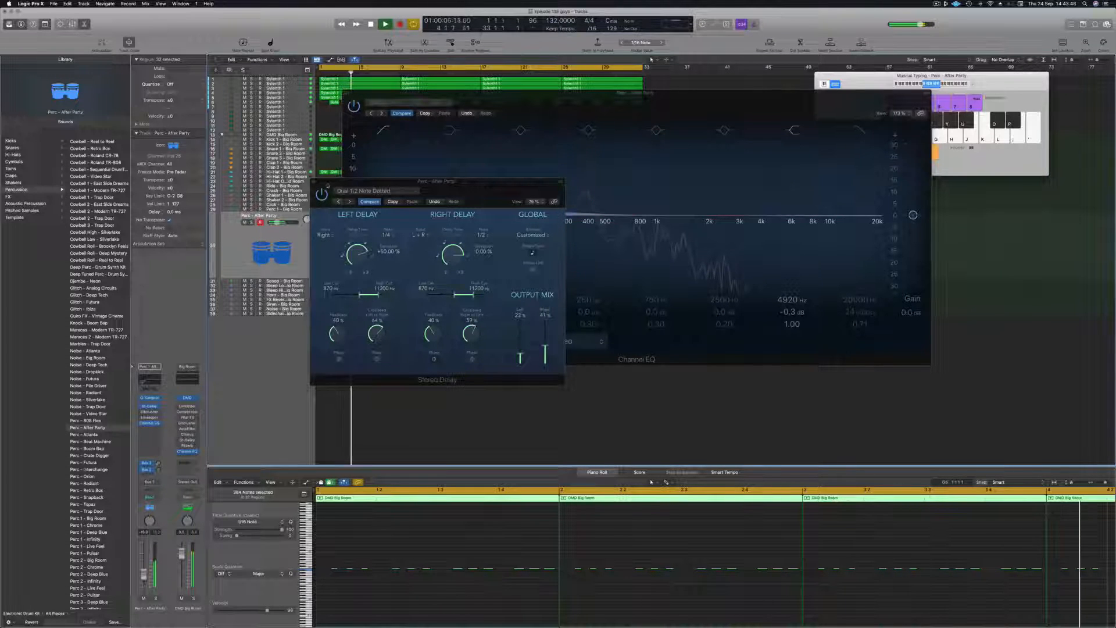
- Close the percussion track's Stereo Delay and Channel EQ windows and replay the arrangement from the beginning
left_click(314, 182)
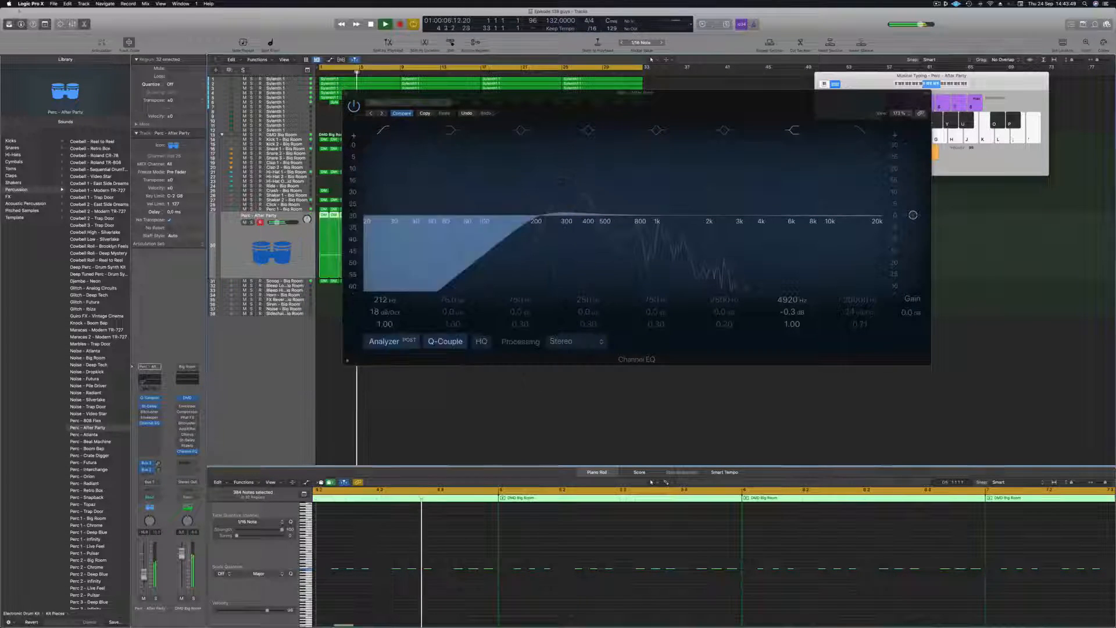
left_click(345, 94)
key("Return")
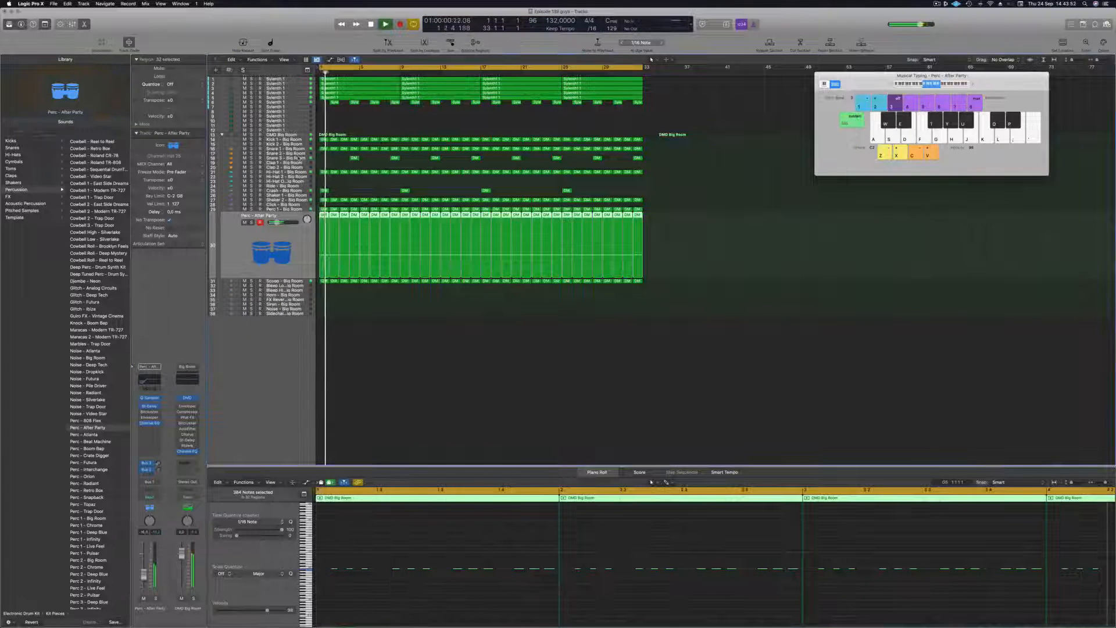
- Add a send to Bus 5 (Aux 5) on the Snare 3 - Big Room track and replay from the start
left_click(299, 158)
key("Return")
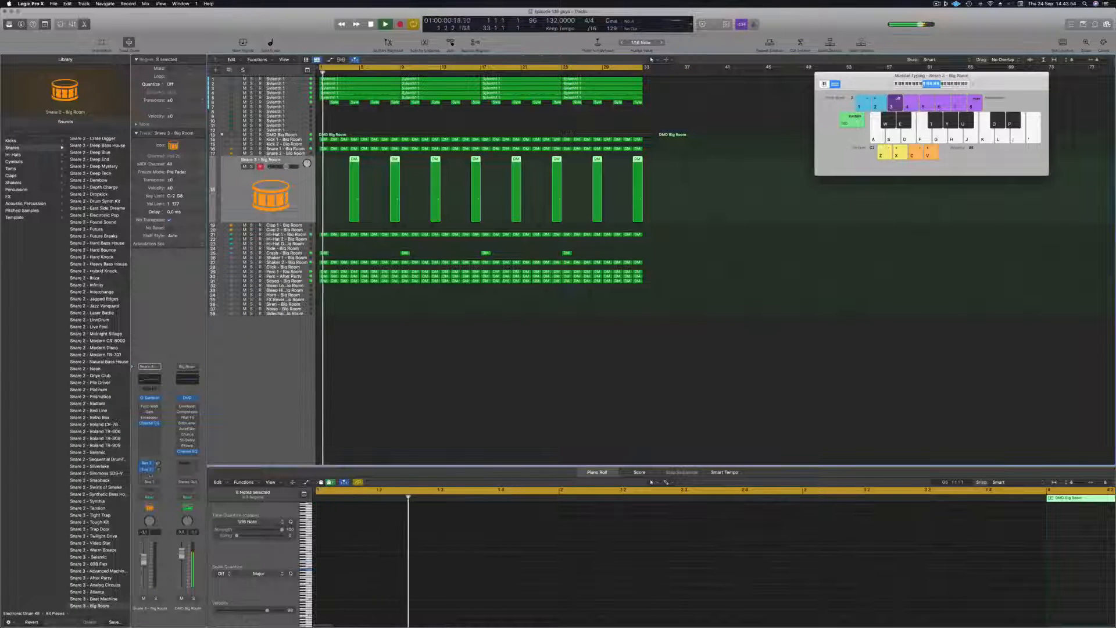
left_click(146, 476)
mouse_move(148, 483)
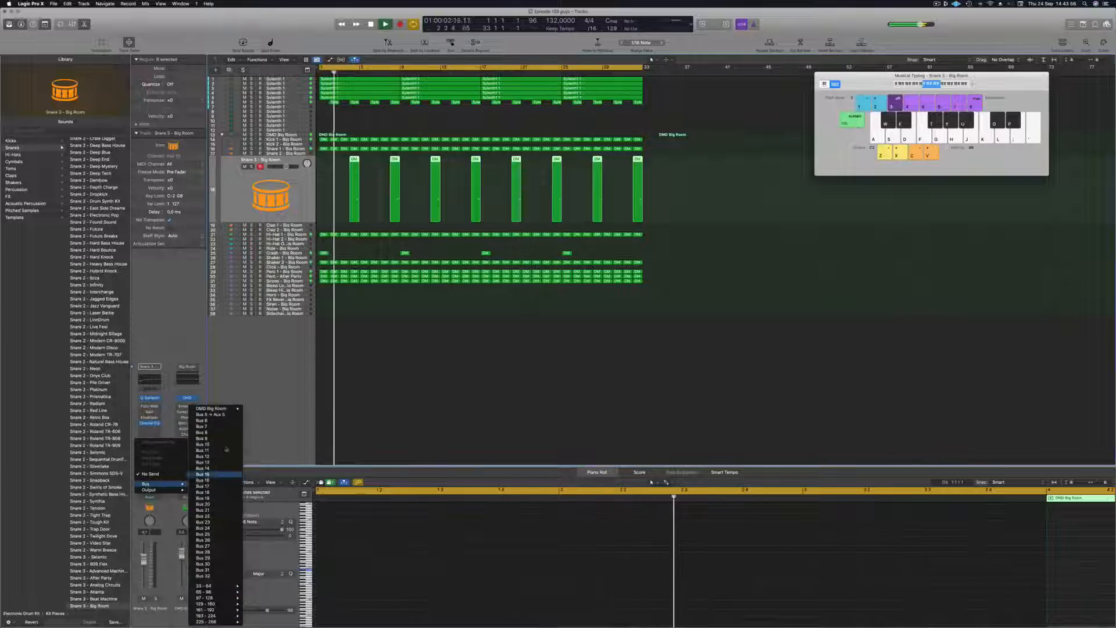
left_click(230, 416)
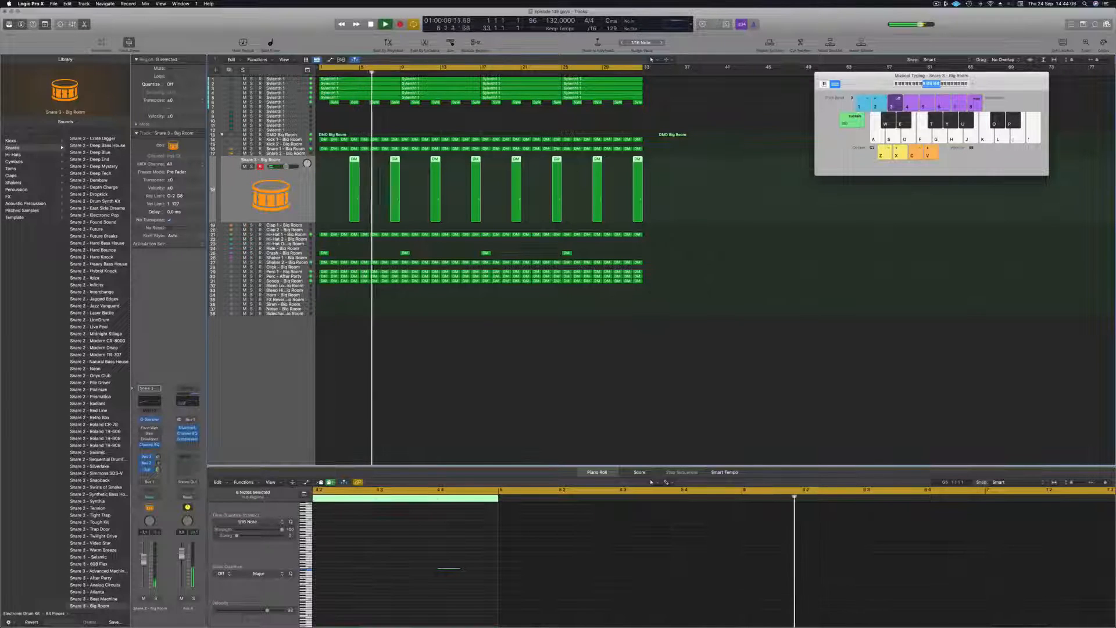
left_click(421, 410)
key("Return")
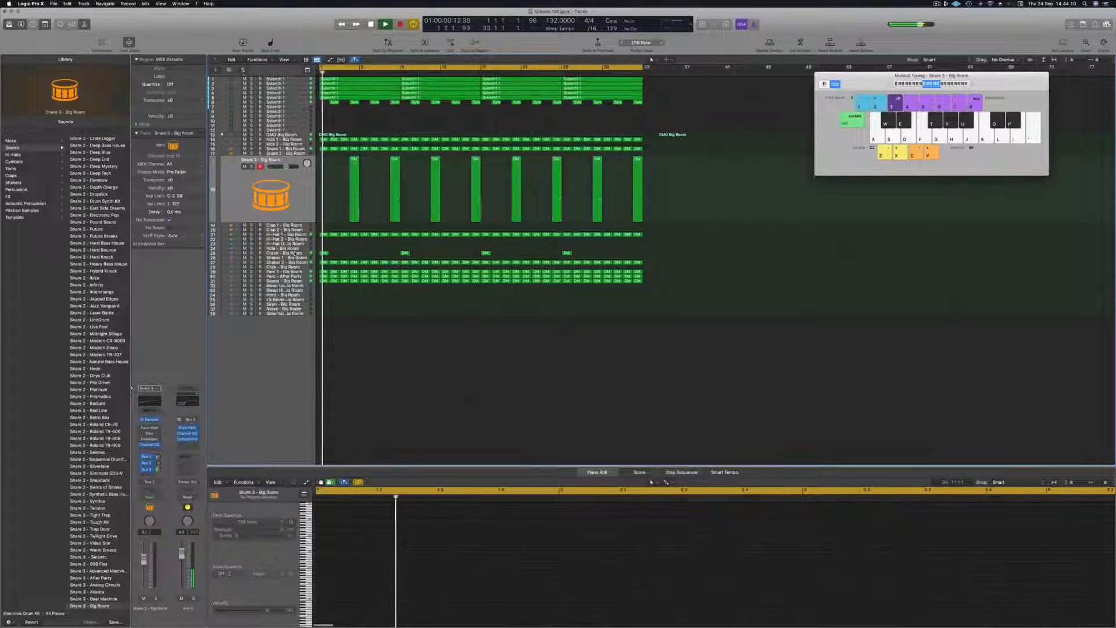
- Add a send to Bus 5 (Aux 5) on the Crash - Big Room track
left_click(297, 253)
left_click(153, 476)
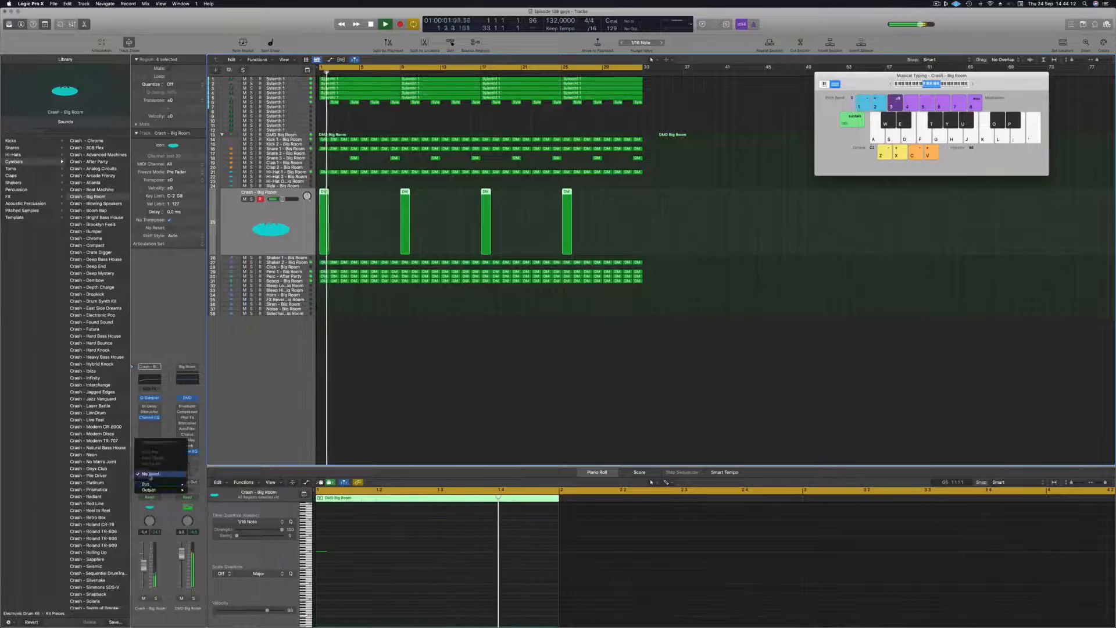
mouse_move(172, 486)
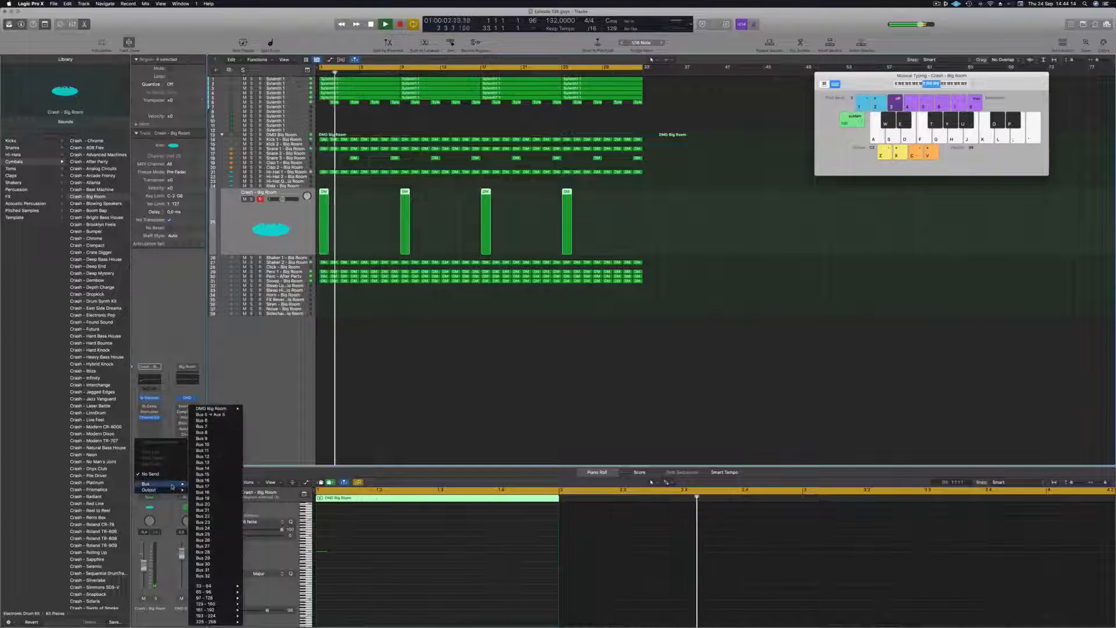
left_click(224, 415)
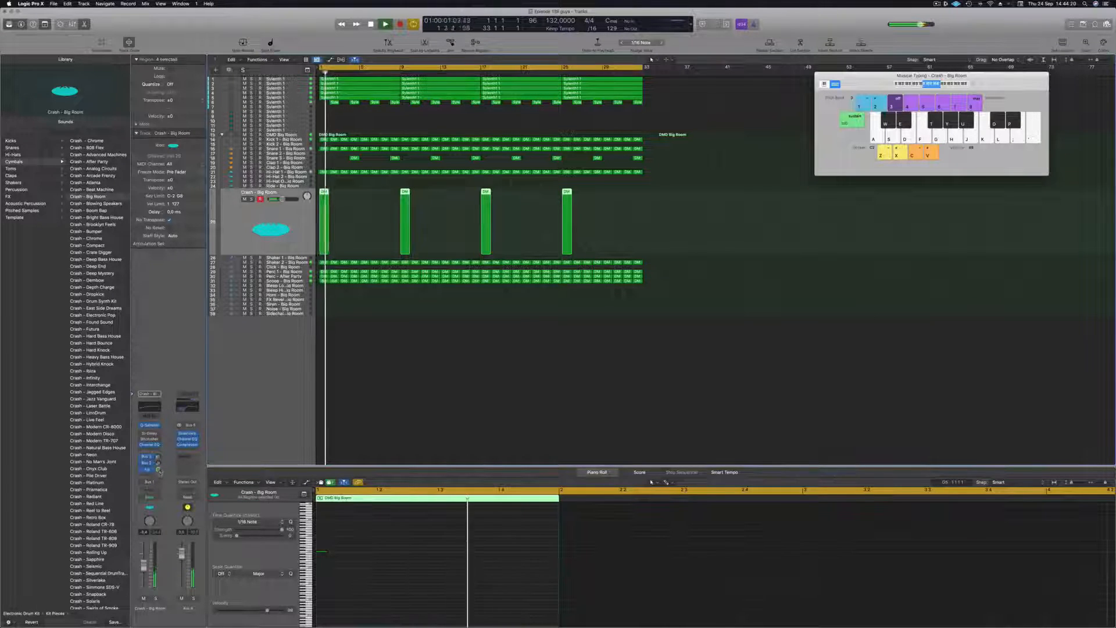
- Listen to the mix with the new effect sends and check the Snare 3 - Big Room track again
left_click(441, 356)
scroll(430, 383, "down", 2)
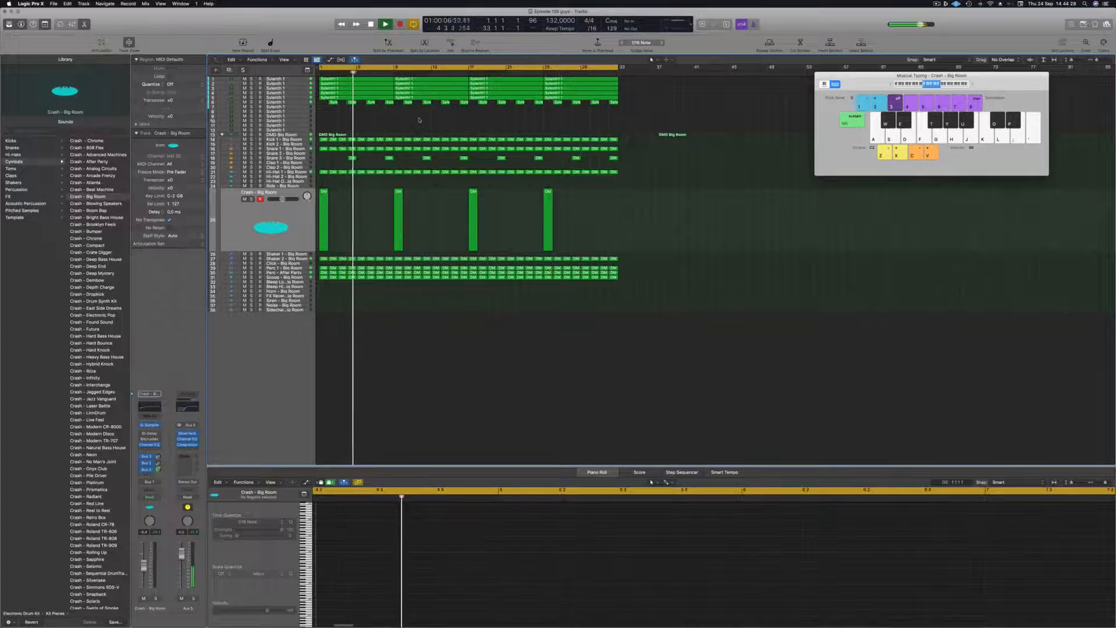
left_click(285, 158)
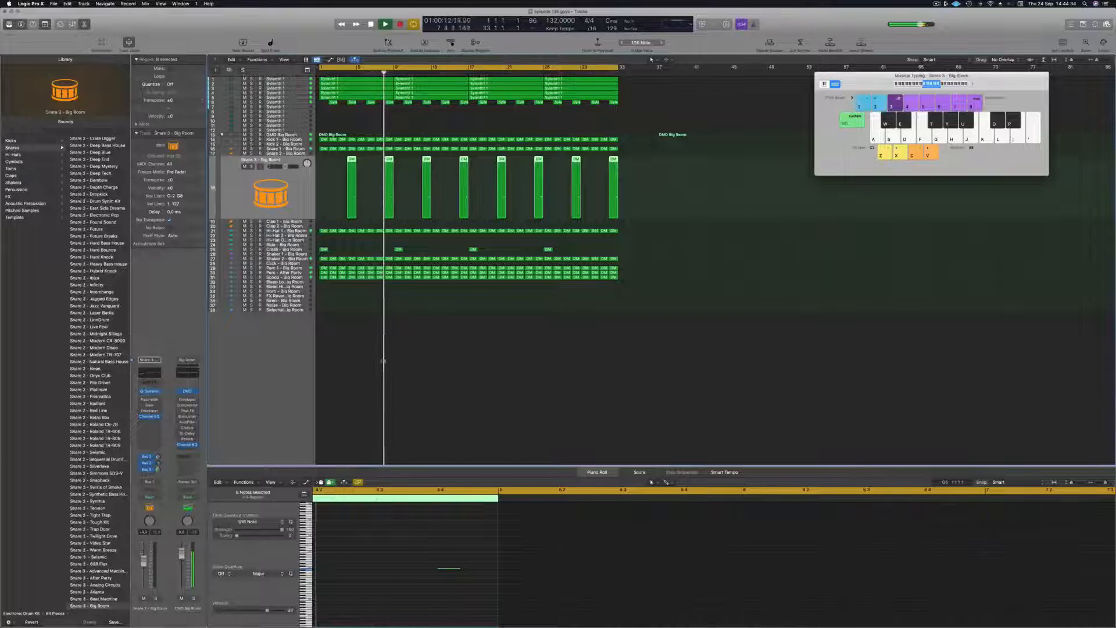
left_click(347, 366)
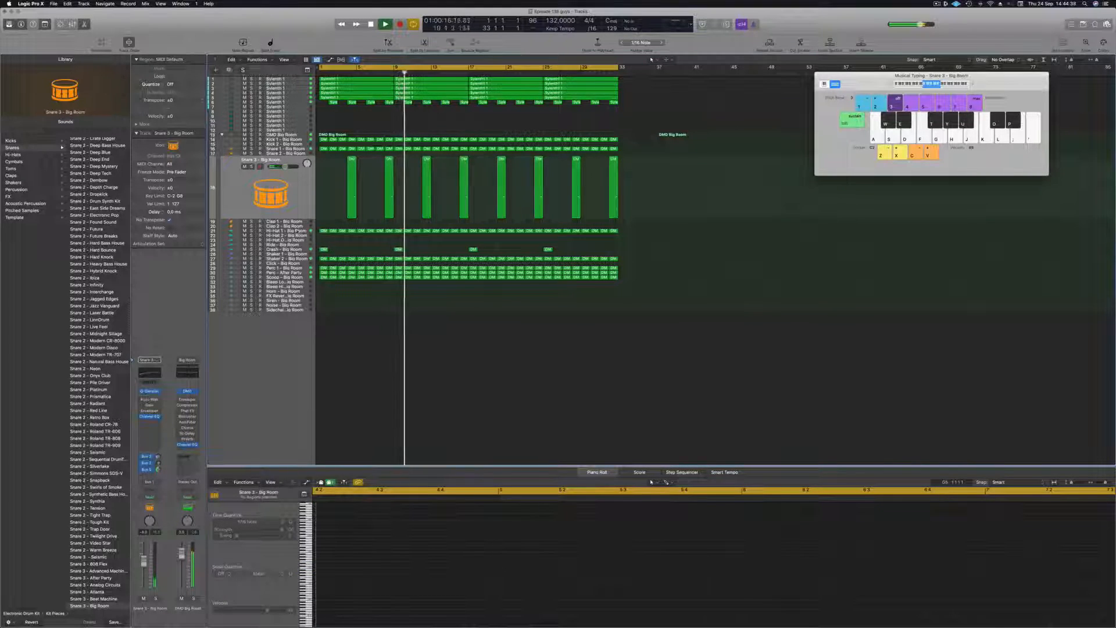
- Copy the first Hi-Hat 1 - Big Room region to bar 1 of the Hi-Hat Open - Big Room track and play it
left_click(298, 232)
scroll(372, 312, "up", 3)
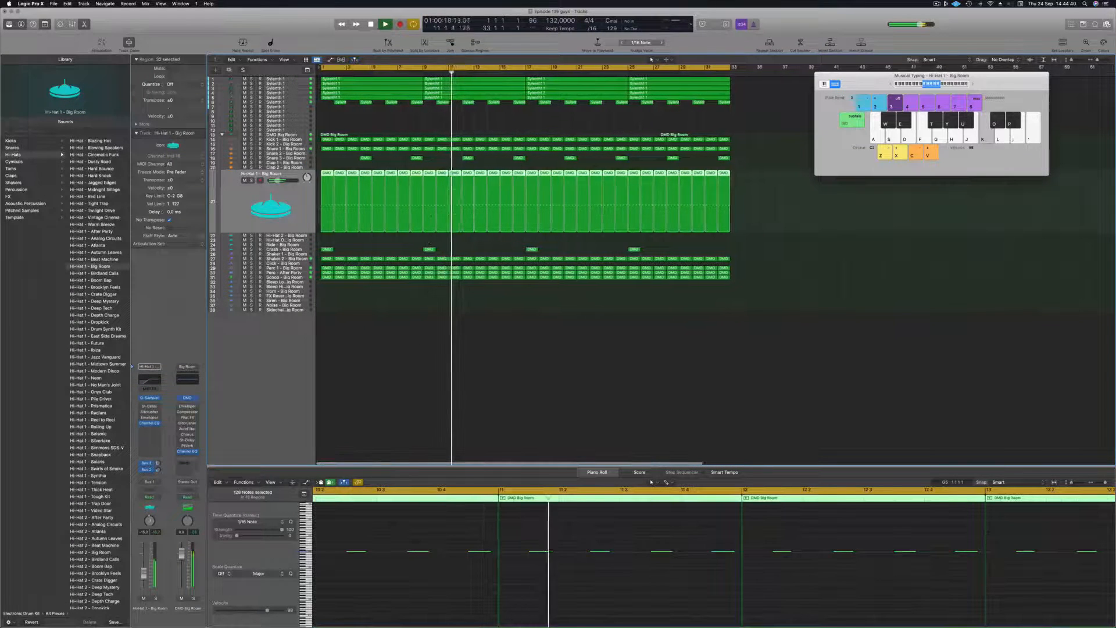
left_click(428, 244)
left_click_drag(325, 210, 325, 240)
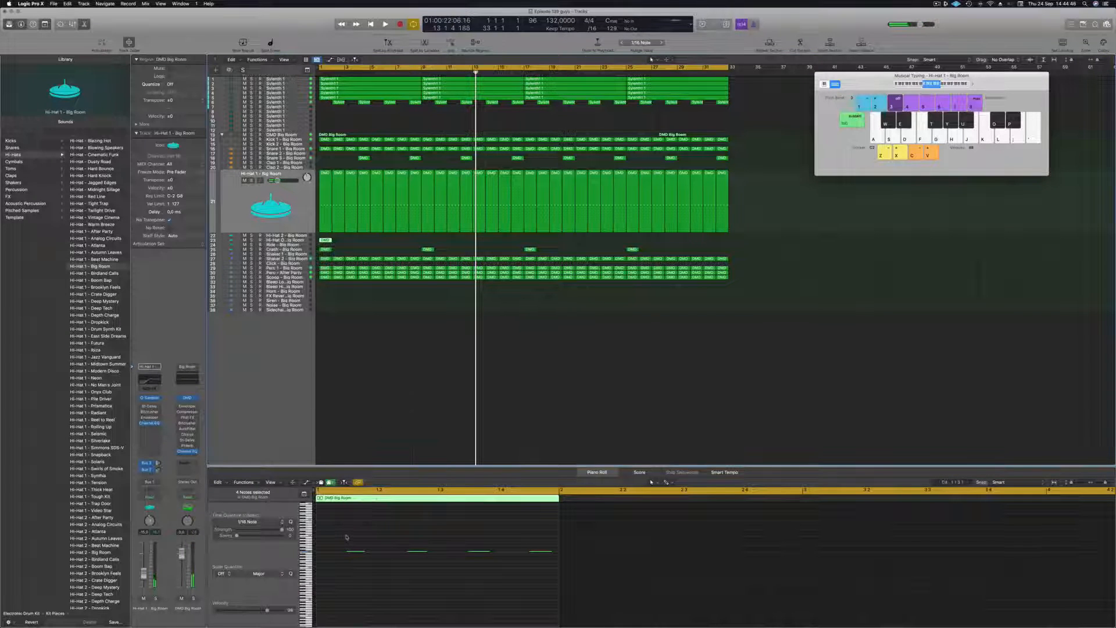
key("space")
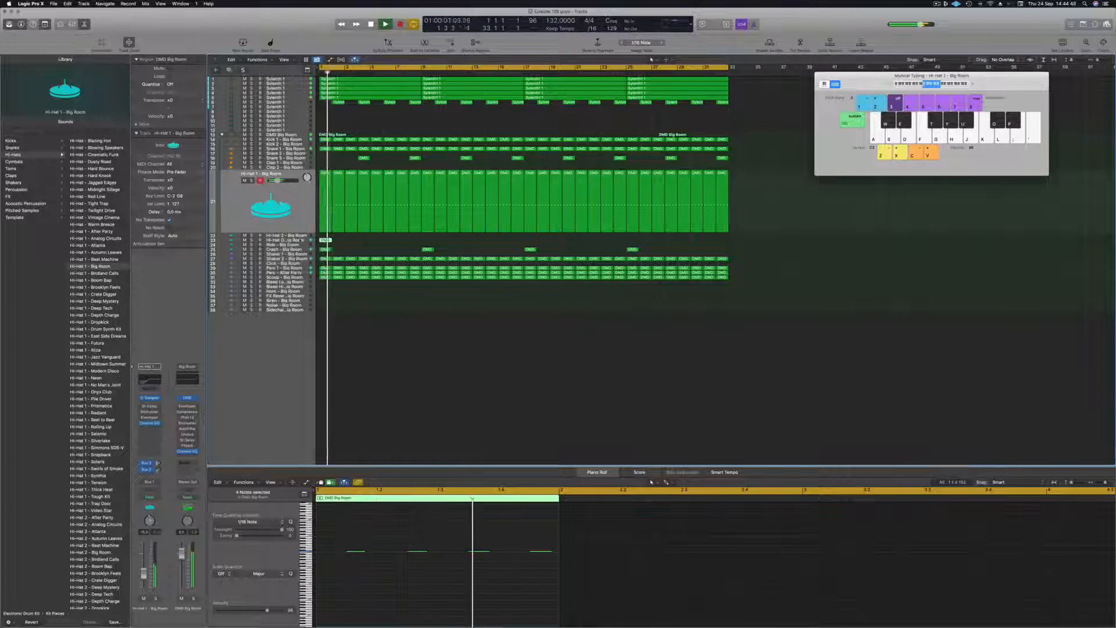
- Repeat the one-bar Hi-Hat Open region along its track until it fills bars 1 to 33, and play it back
left_click(285, 240)
key("space")
key("space")
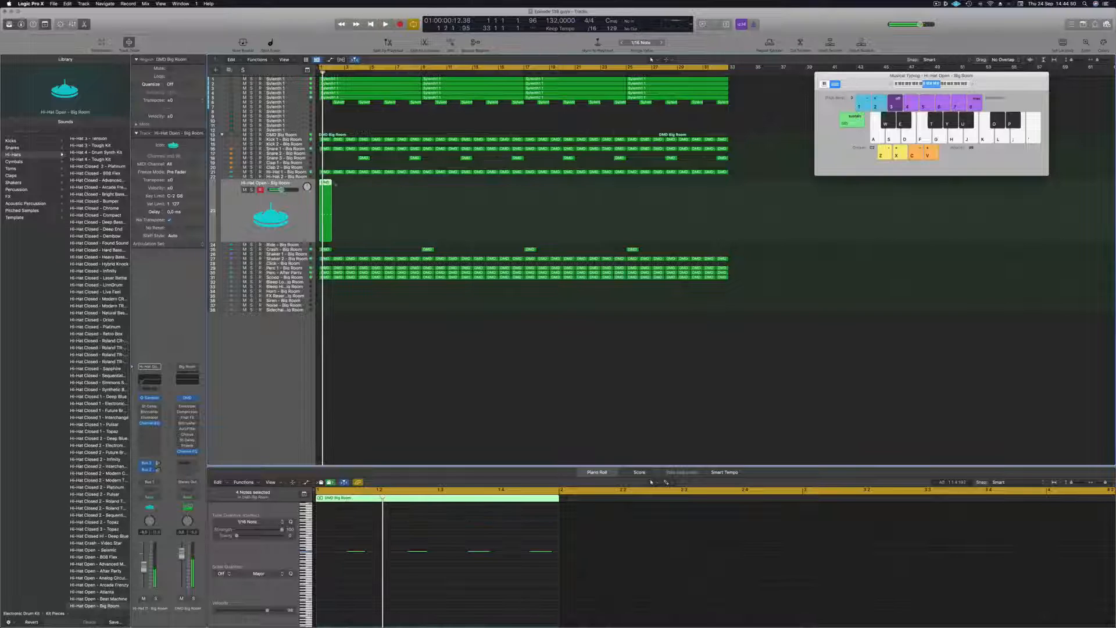
left_click_drag(329, 183, 636, 190)
key("space")
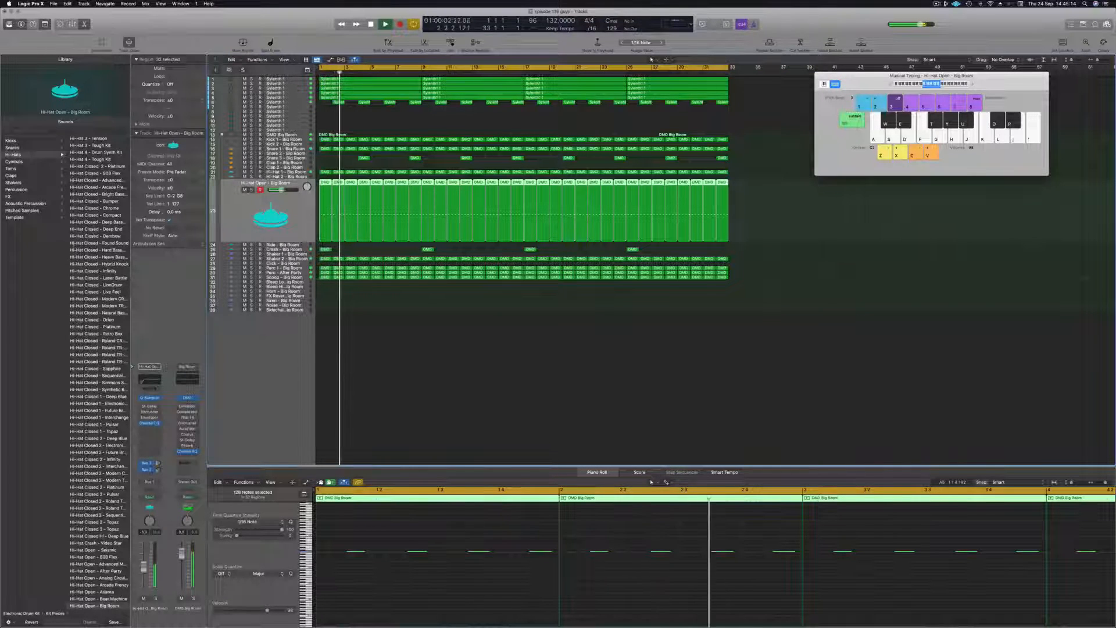
- Replace the open hi-hat's sound with the Hi-Hat Open - Deep Tech kit piece from the library
scroll(99, 372, "up", 5)
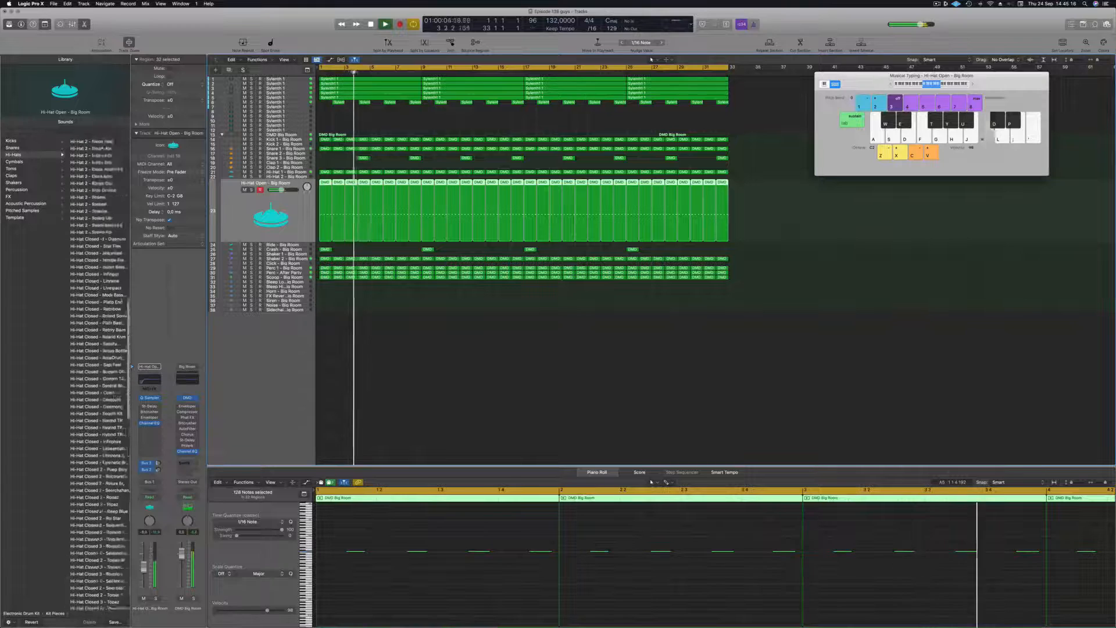
scroll(96, 251, "down", 10)
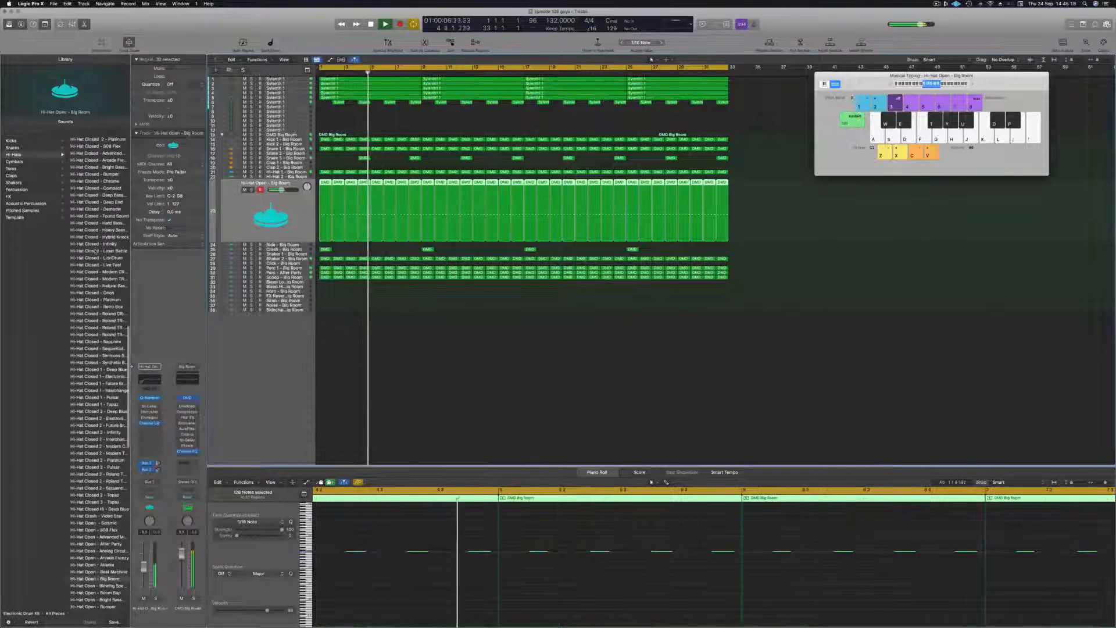
scroll(82, 314, "down", 3)
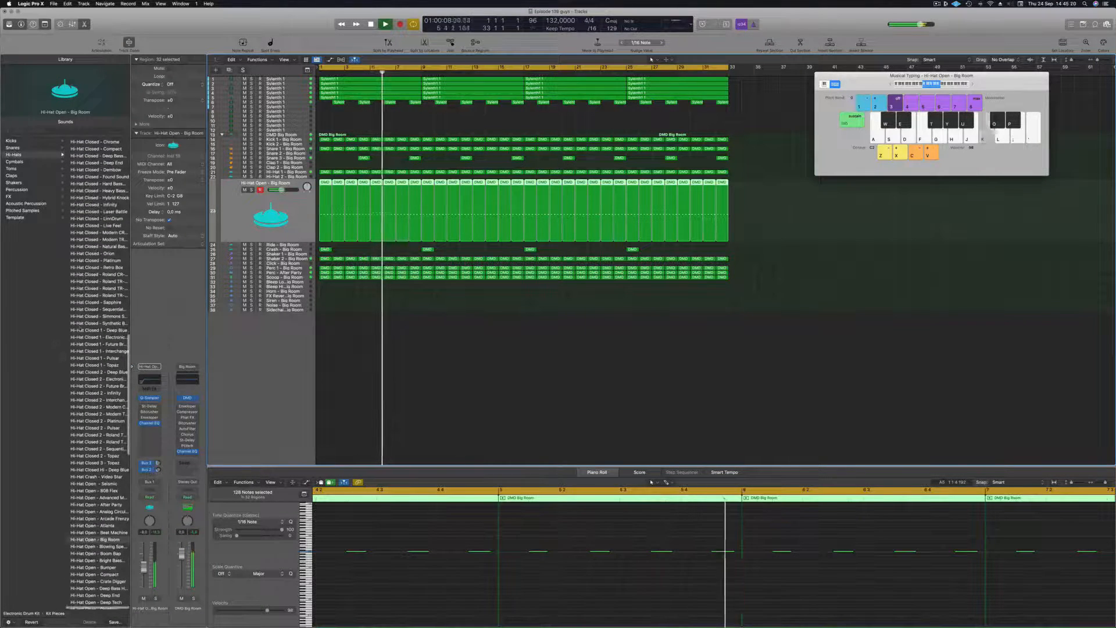
scroll(80, 337, "down", 2)
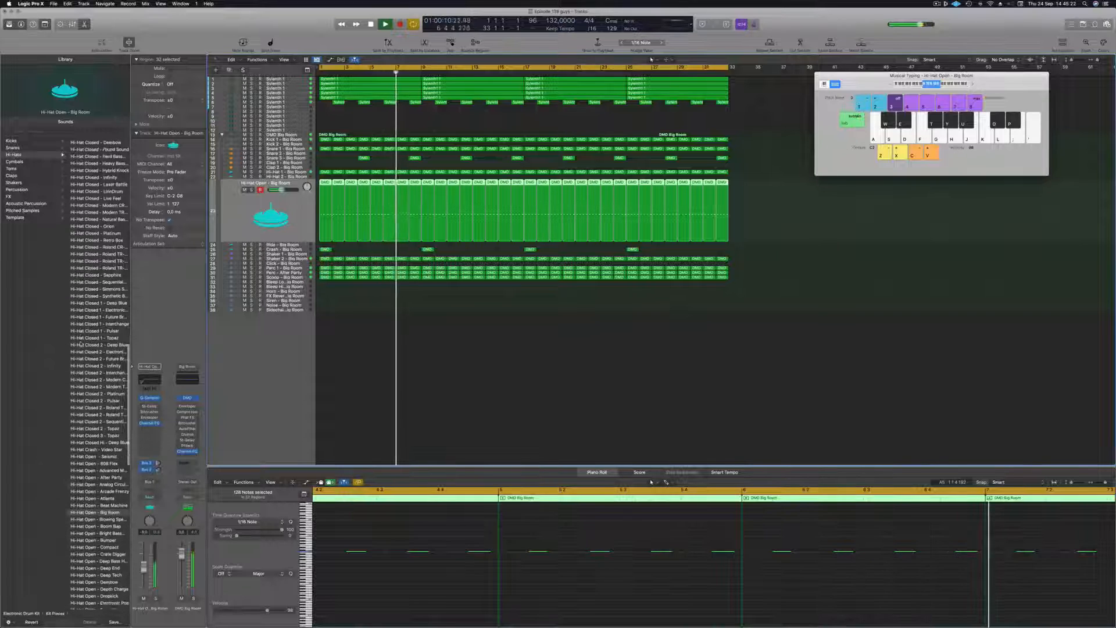
scroll(80, 344, "down", 3)
scroll(72, 428, "down", 3)
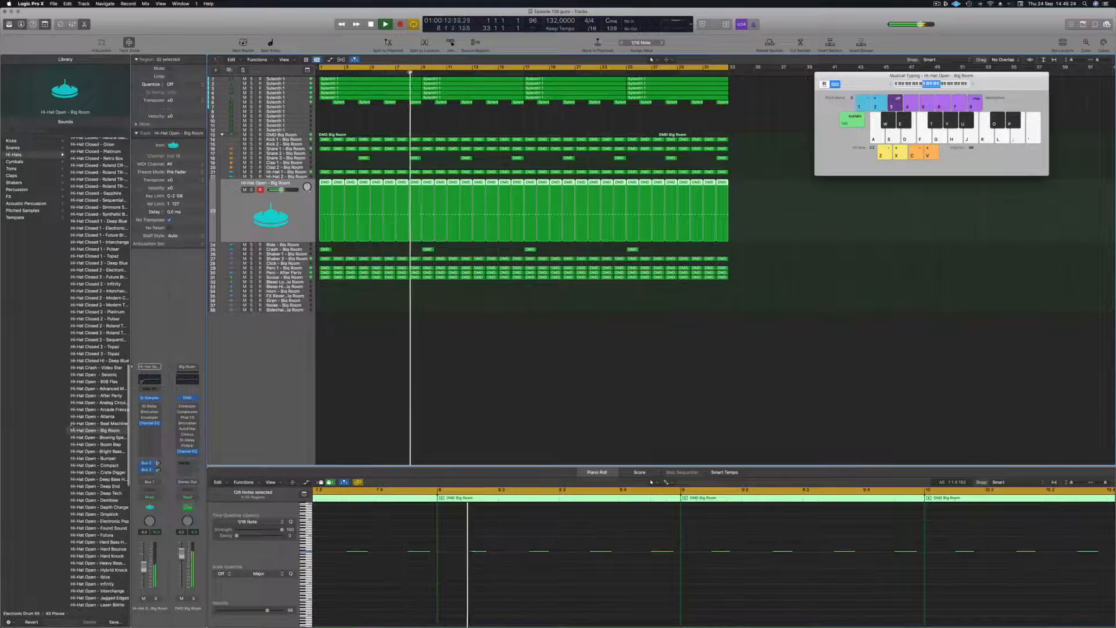
scroll(72, 428, "down", 2)
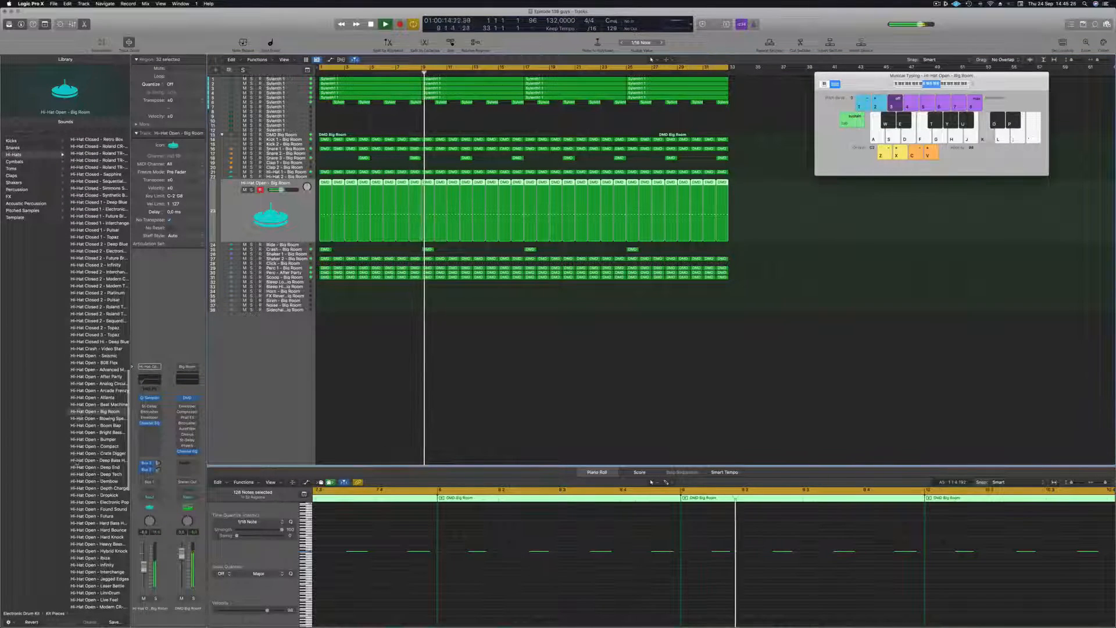
left_click(90, 474)
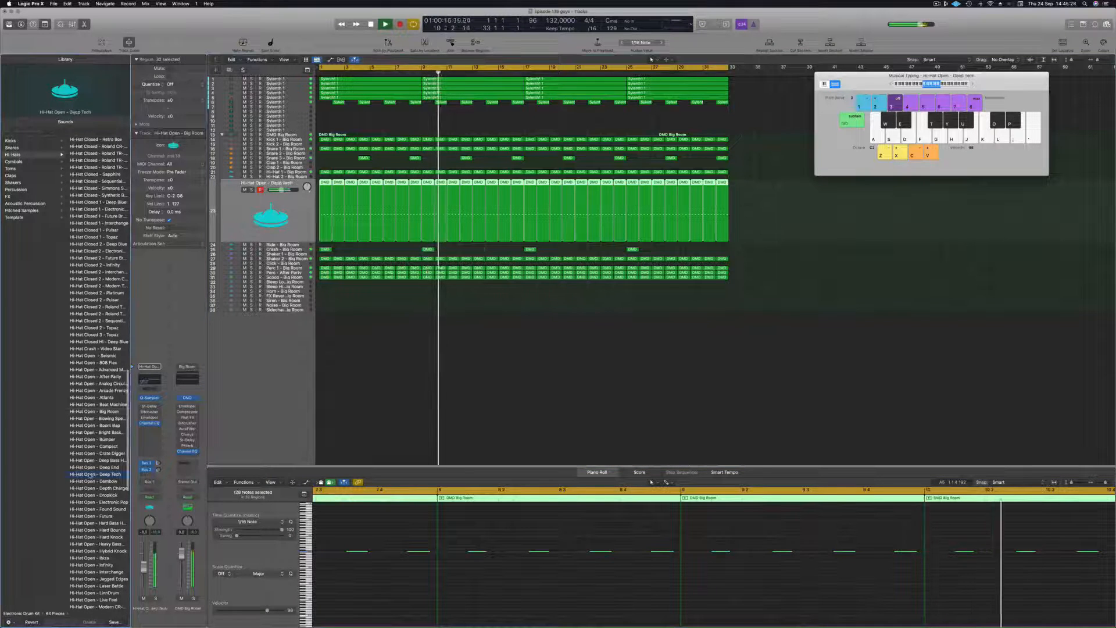
- Lower the open hi-hat track's volume while replaying the arrangement from the beginning
key("Return")
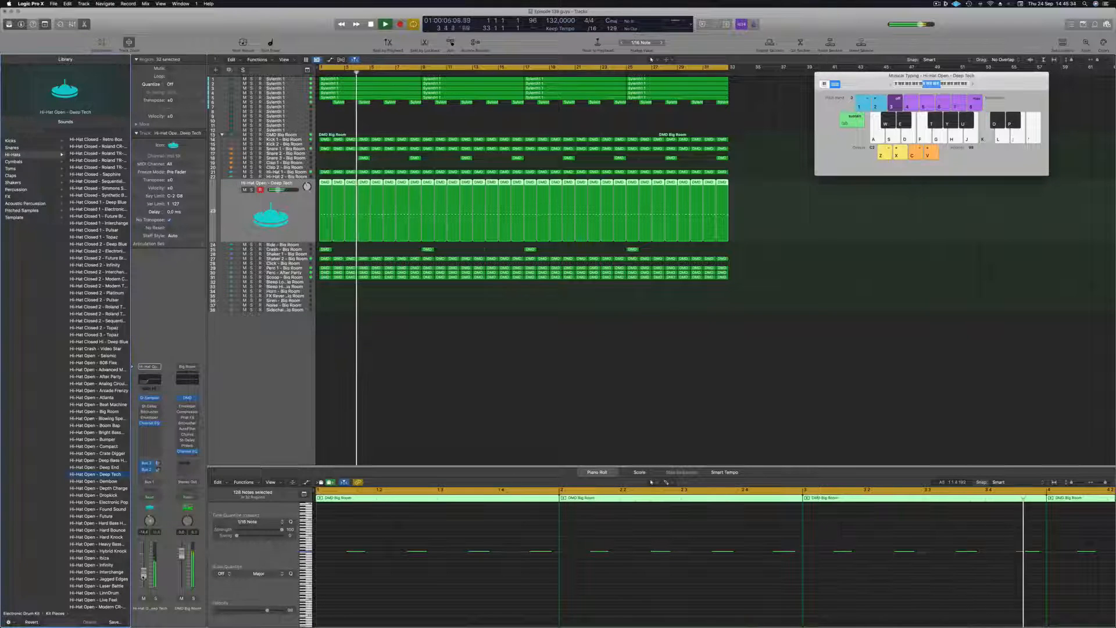
key("Return")
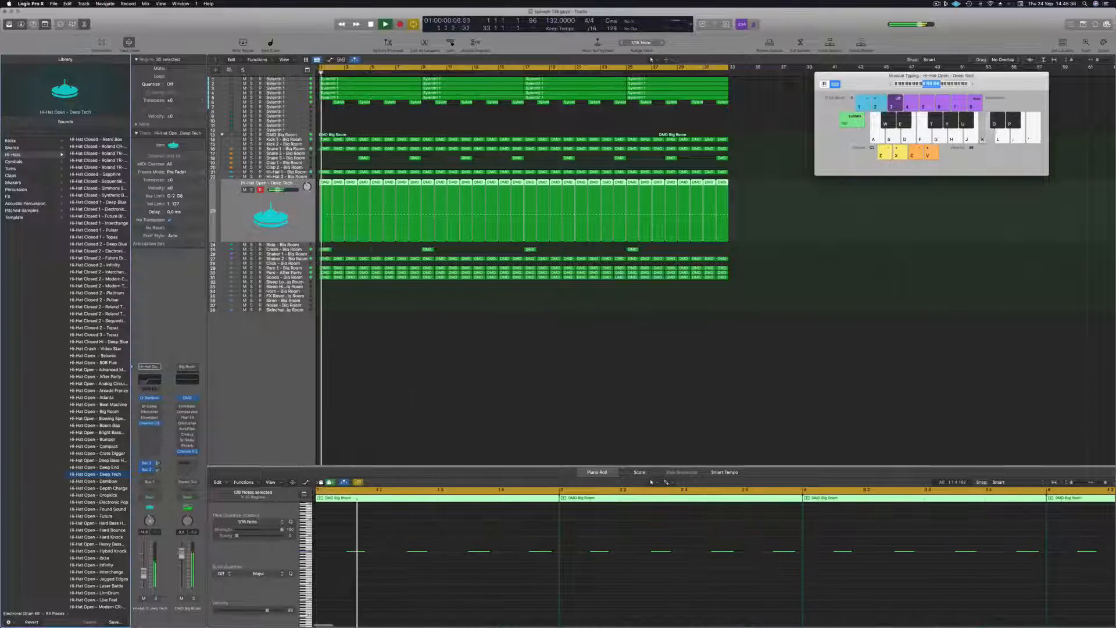
key("Return")
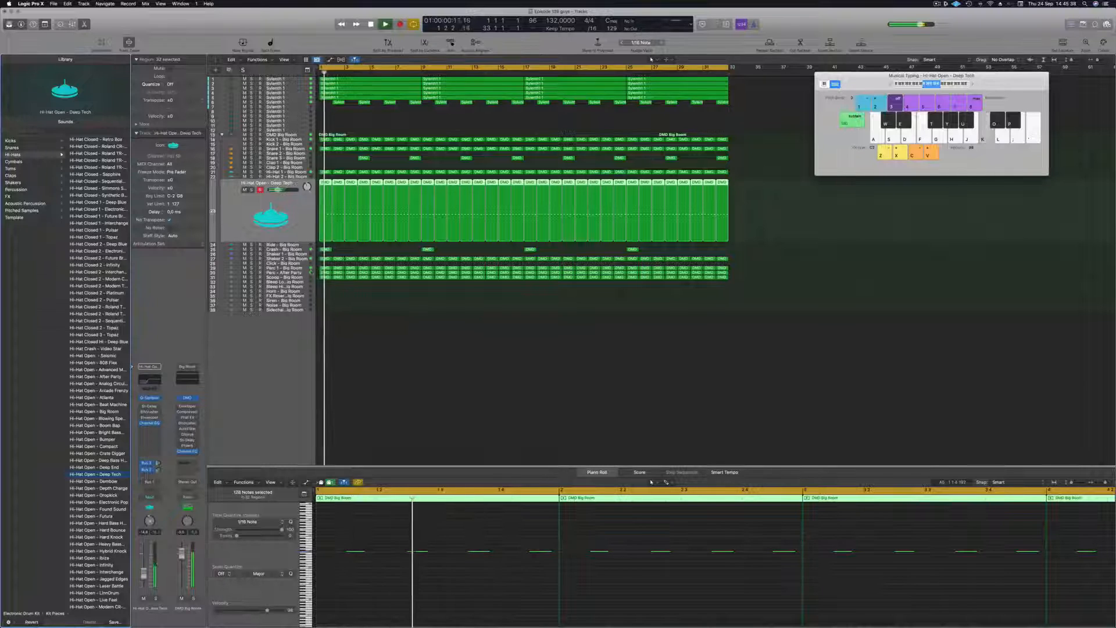
- Lower the Perc - After Party track's volume while checking it in the mix
left_click(311, 272)
key("Return")
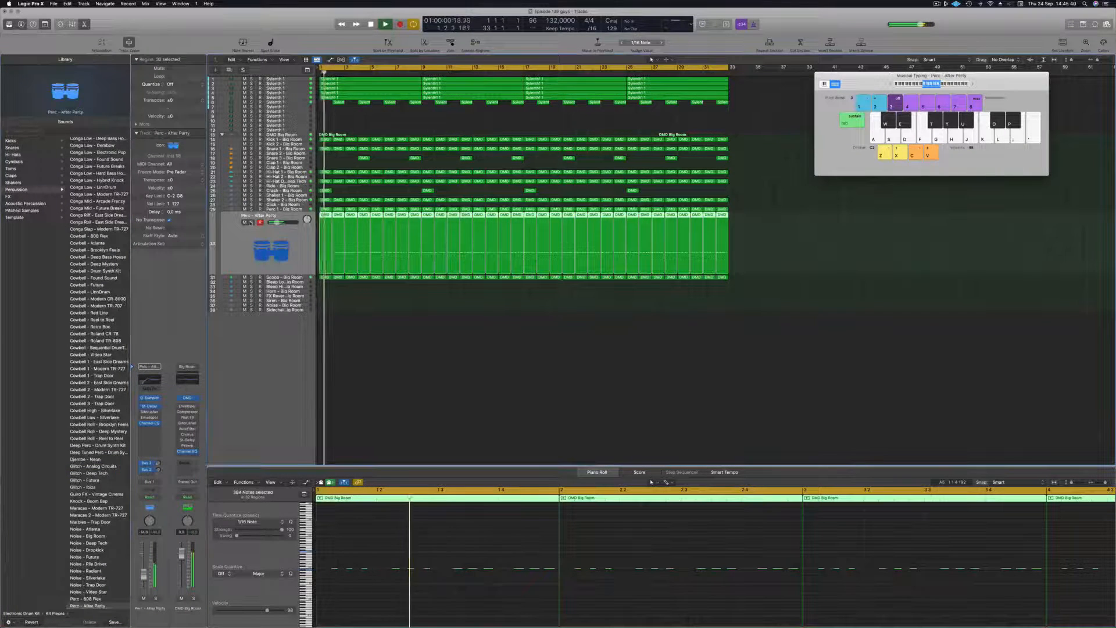
key("Return")
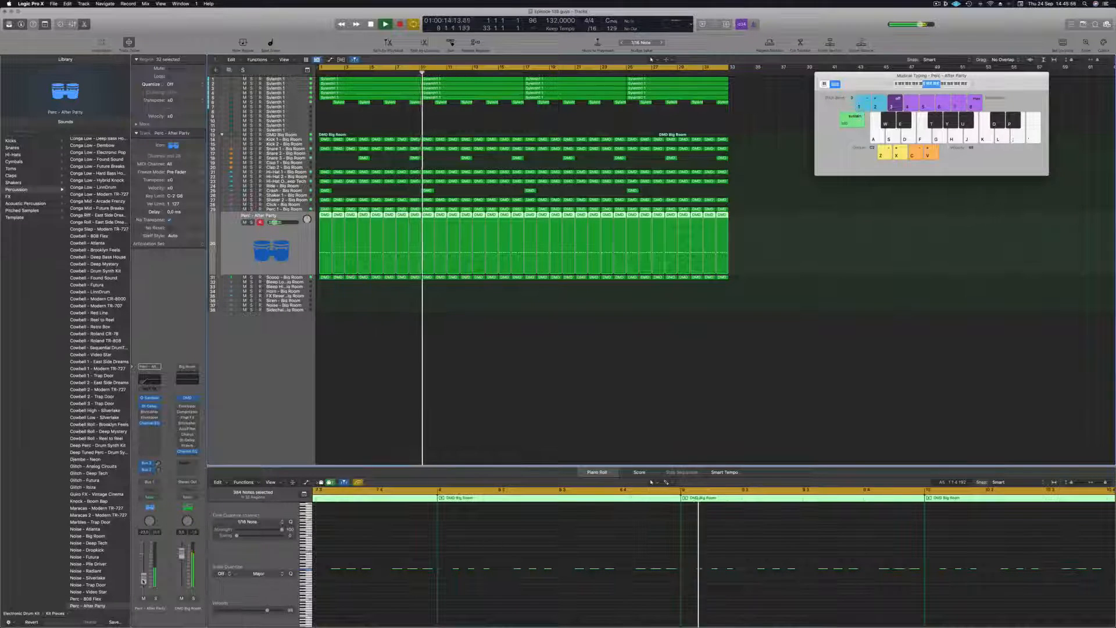
left_click(350, 386)
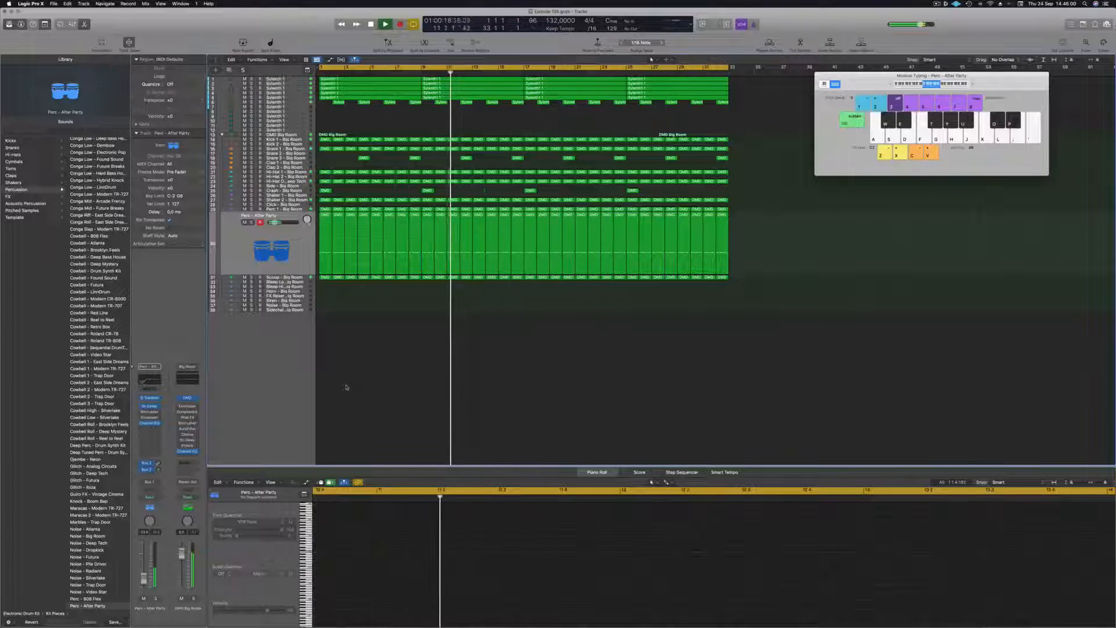
- Create a new track with duplicate settings from the Sylenth 1 track holding the alternating one-bar regions
scroll(387, 409, "up", 1)
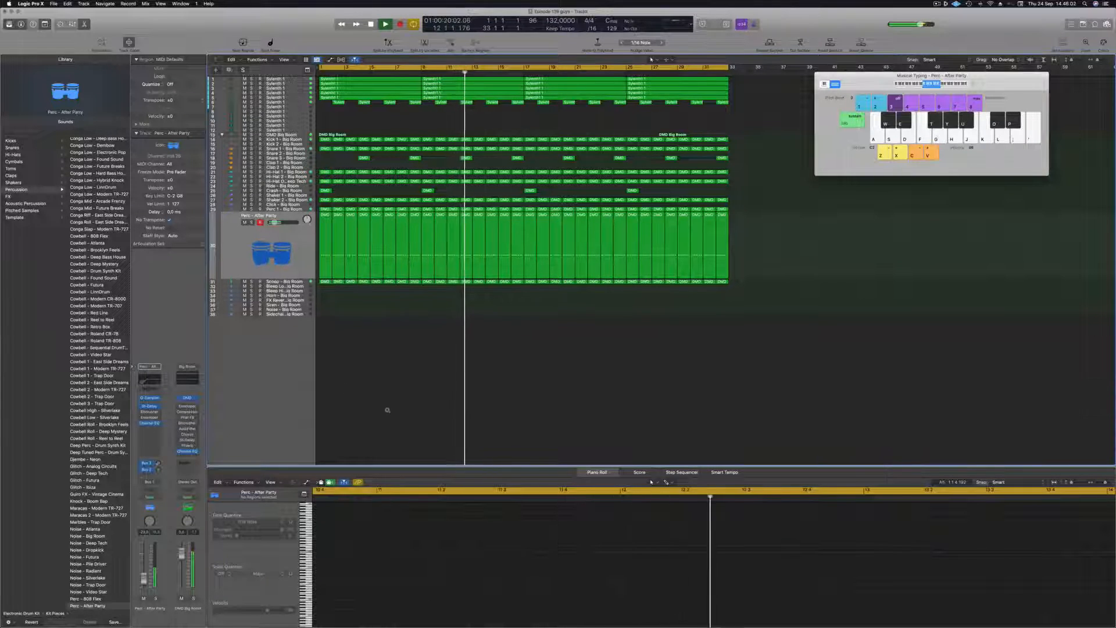
scroll(387, 410, "up", 4)
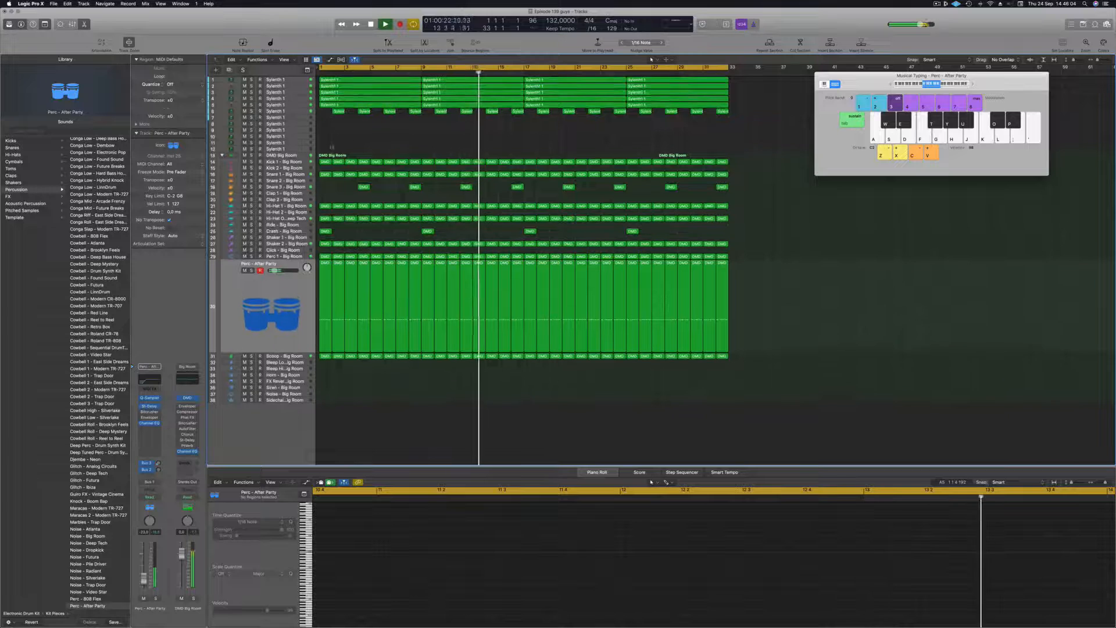
left_click(284, 111)
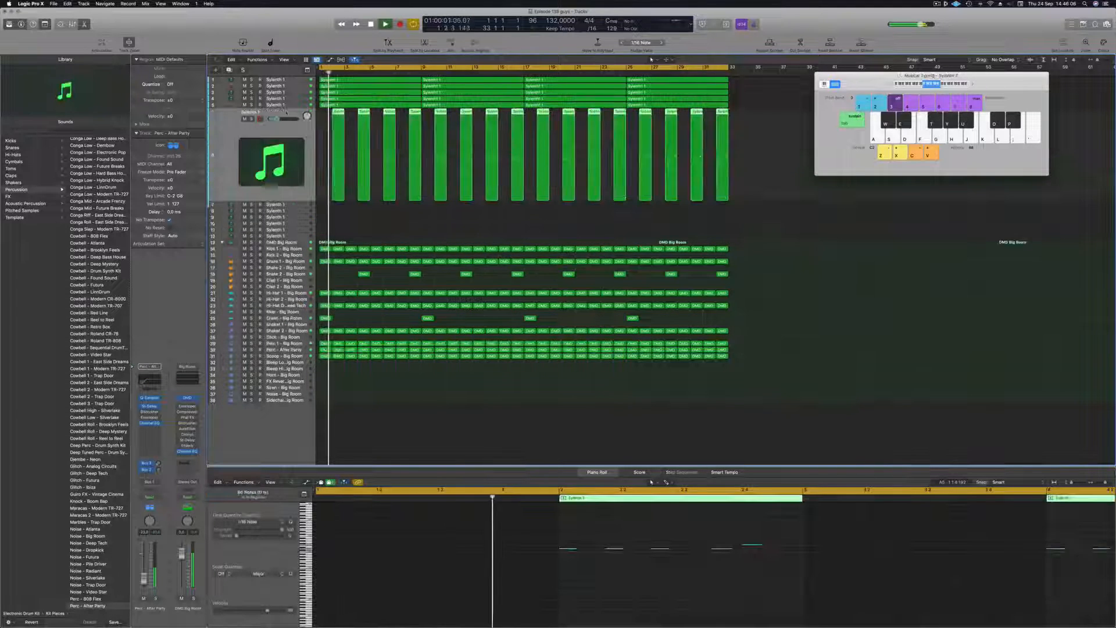
key("super+d")
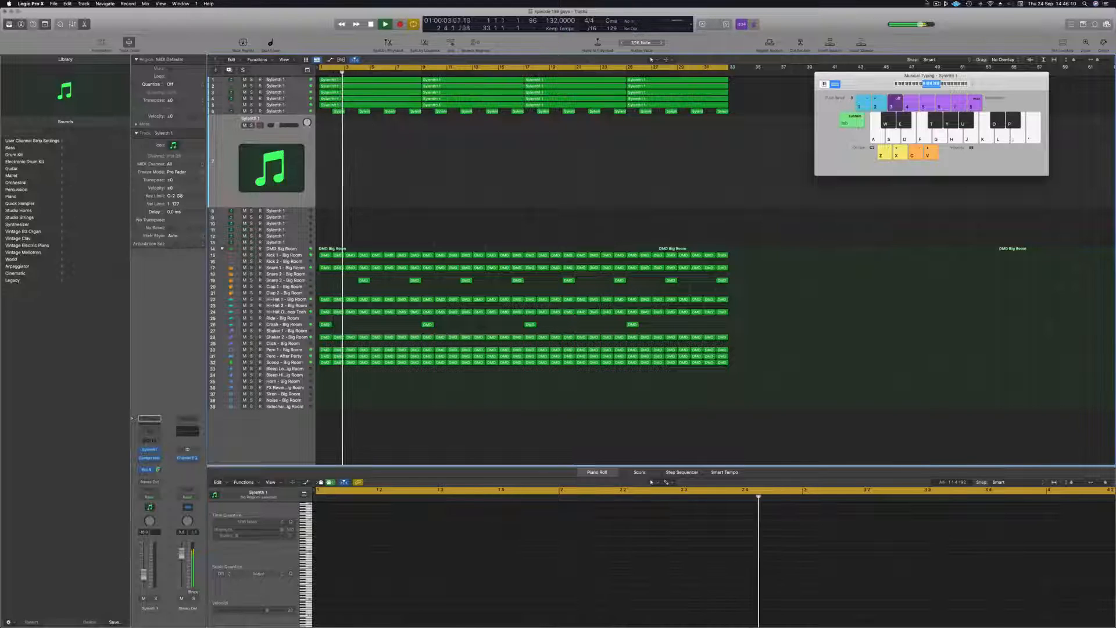
left_click(936, 4)
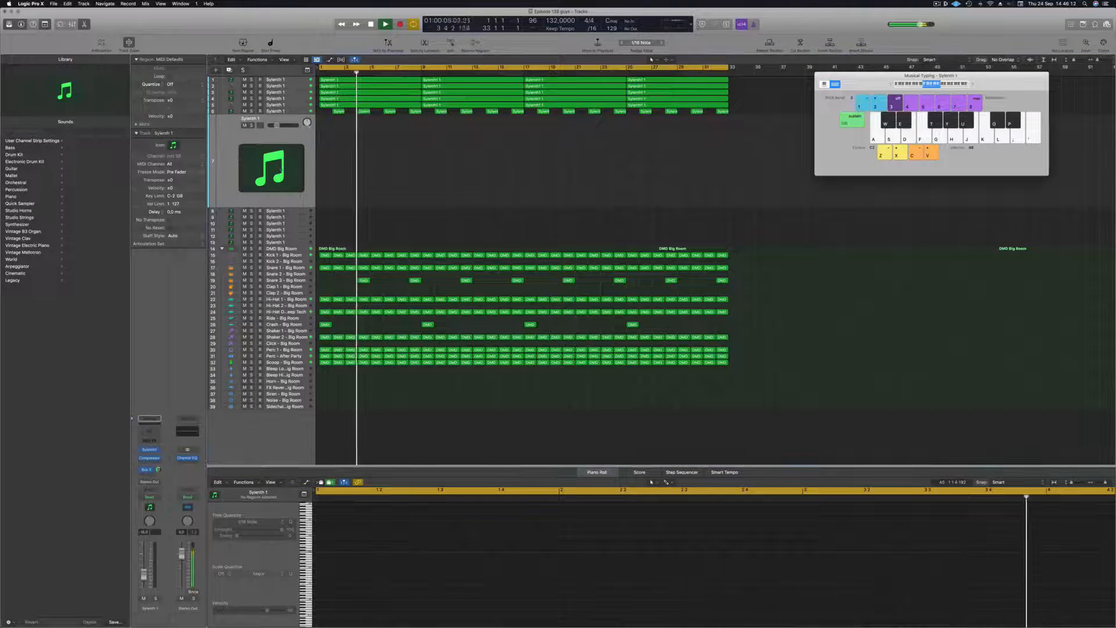
- Restart playback from the beginning and load the factory bank opening with ARP - Acid Thing 1 into the new track's Sylenth1
key("Return")
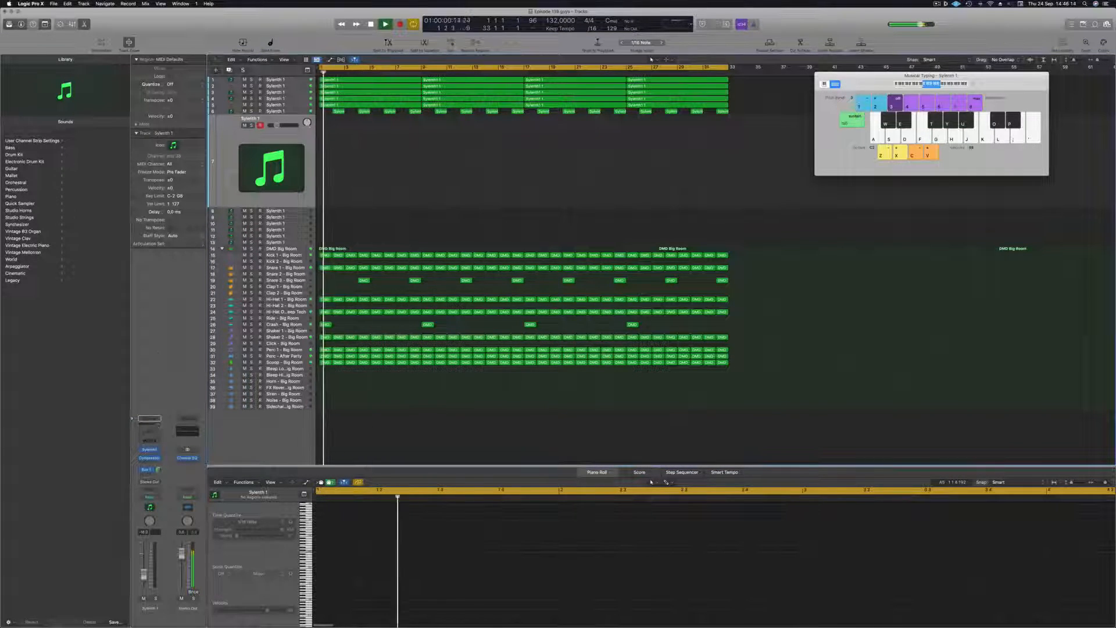
left_click(149, 450)
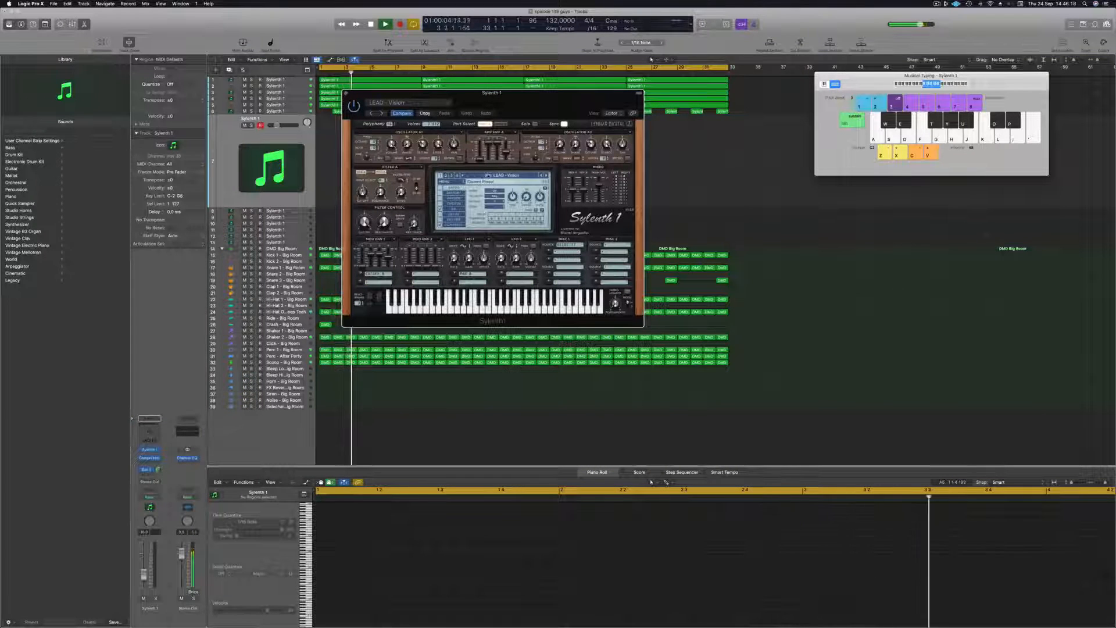
left_click(489, 175)
left_click(450, 182)
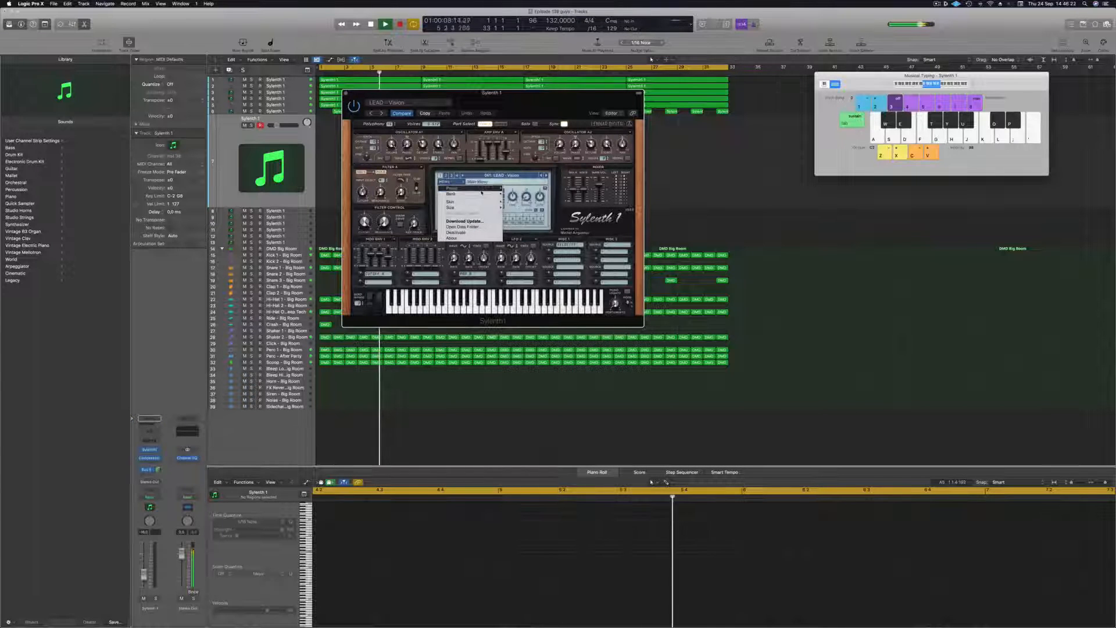
mouse_move(481, 194)
mouse_move(517, 195)
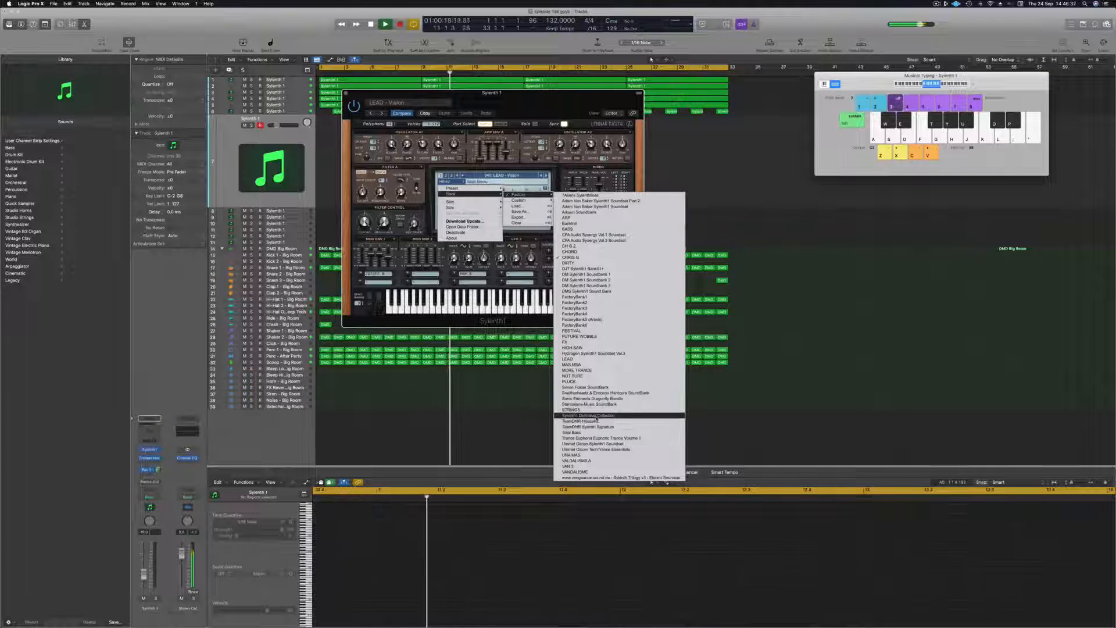
left_click(619, 416)
left_click_drag(558, 103, 711, 118)
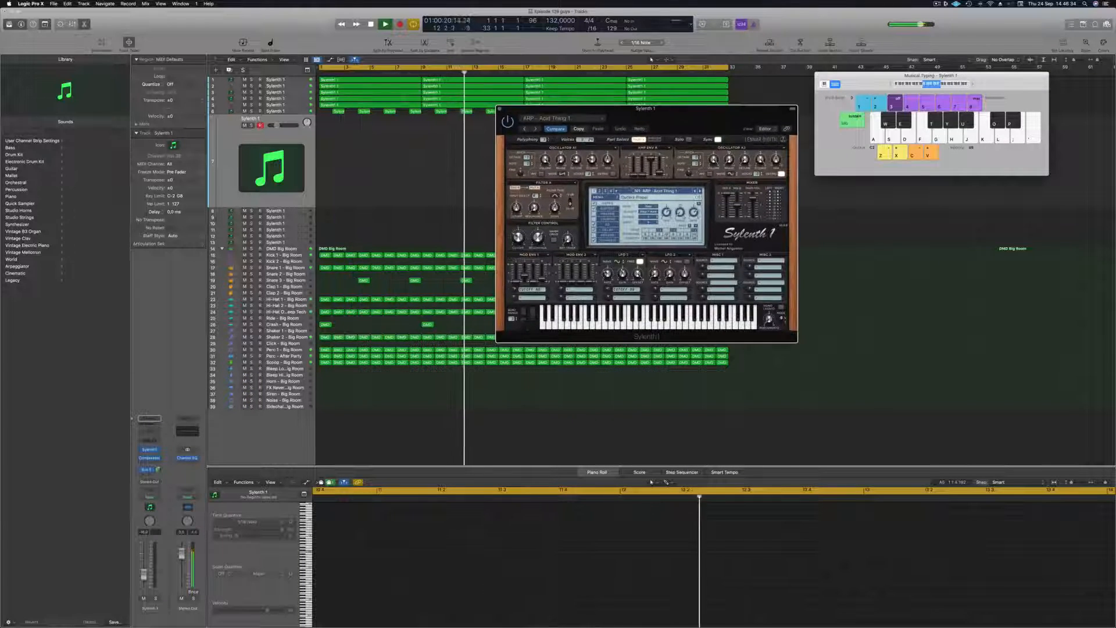
- Load the LEAD - 80's Cop preset and arrange the synth and musical typing windows so both can be seen
left_click(637, 190)
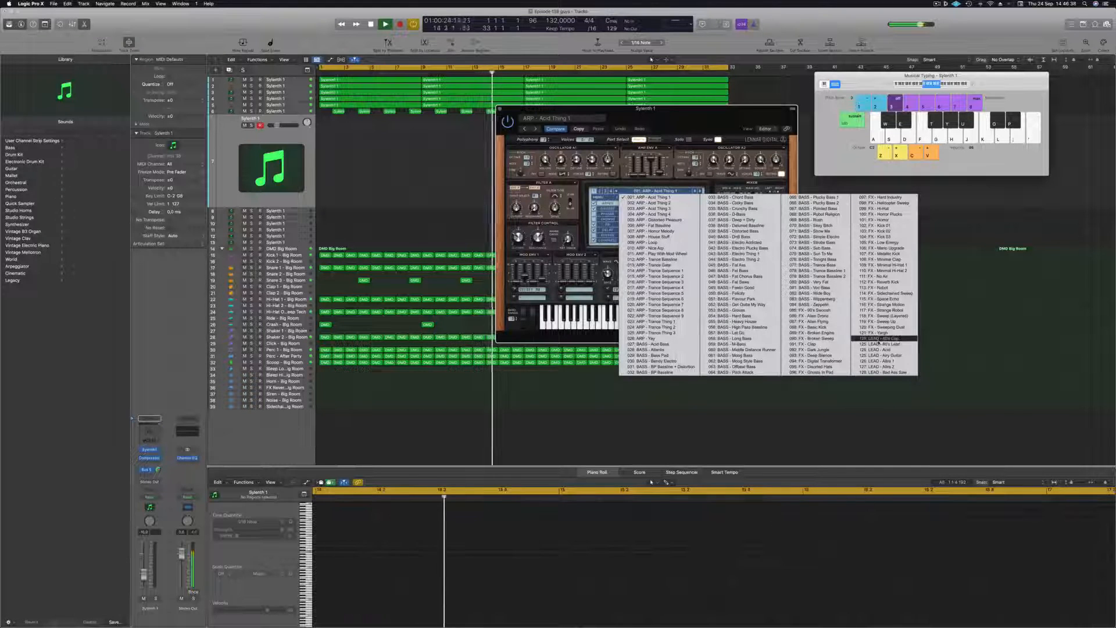
left_click(874, 338)
left_click_drag(706, 123, 736, 147)
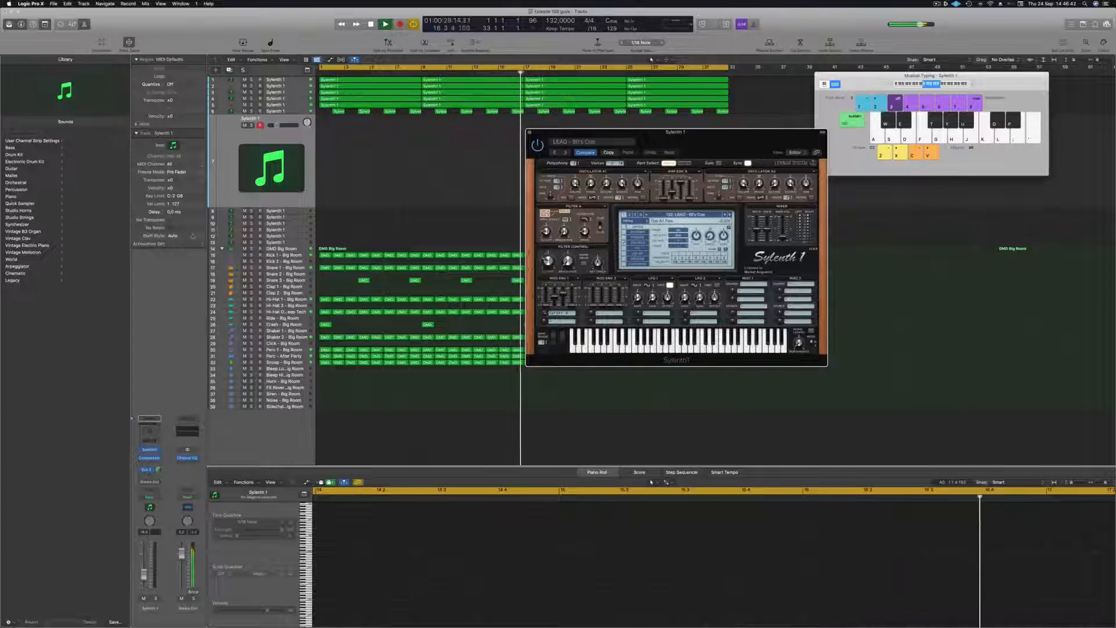
left_click_drag(713, 145, 623, 167)
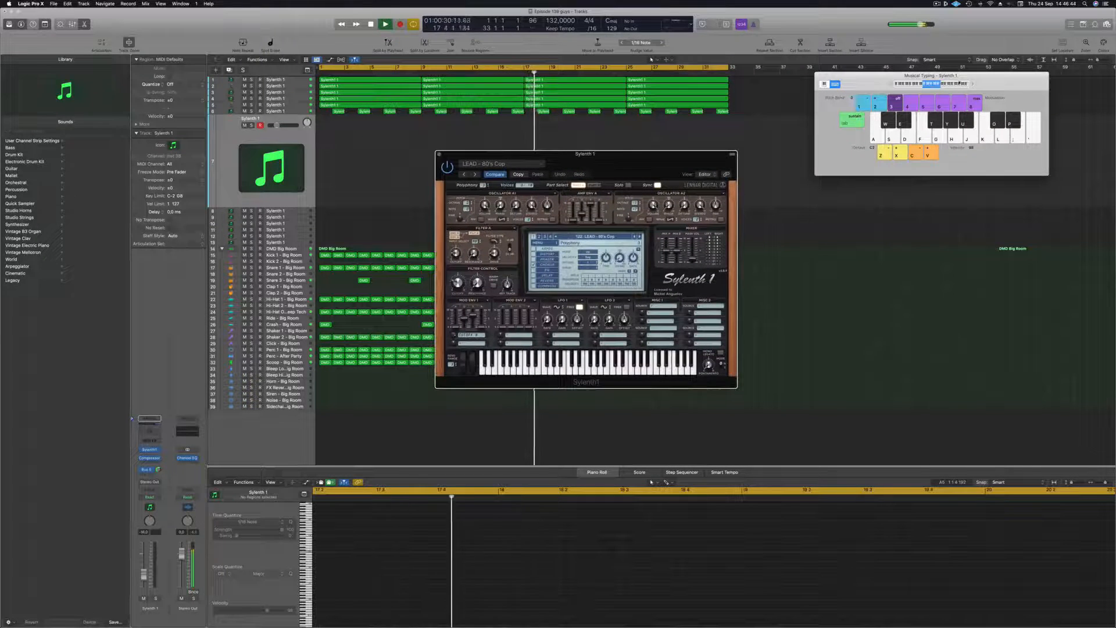
left_click_drag(987, 86, 975, 89)
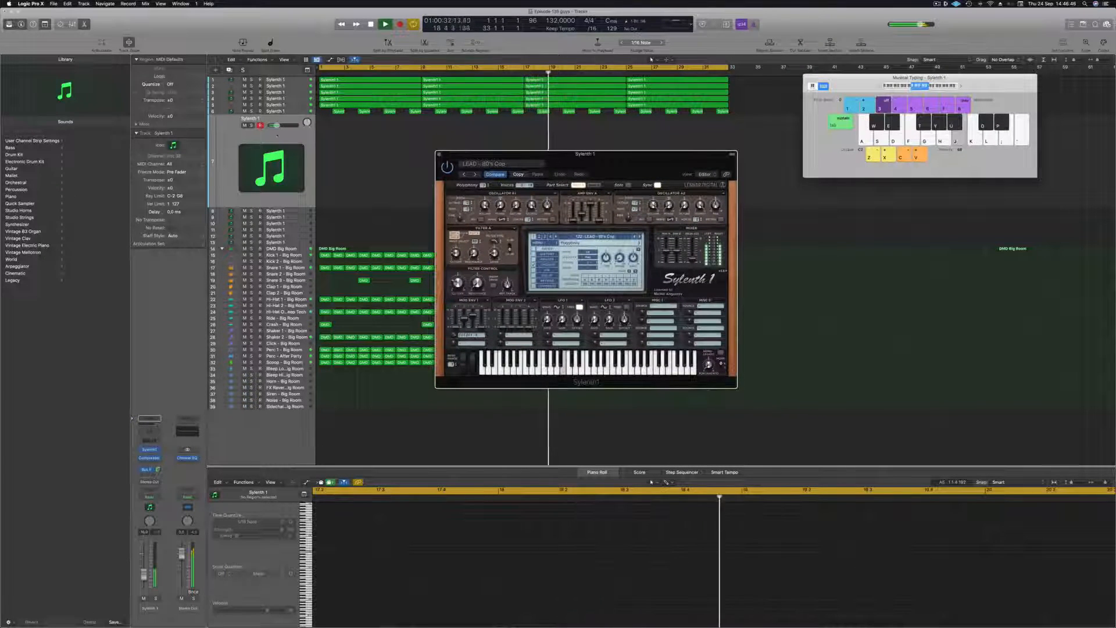
- Raise the new Sylenth 1 track's volume and audition the 80's Cop preset with notes in a higher octave
left_click_drag(277, 125, 284, 126)
key("g")
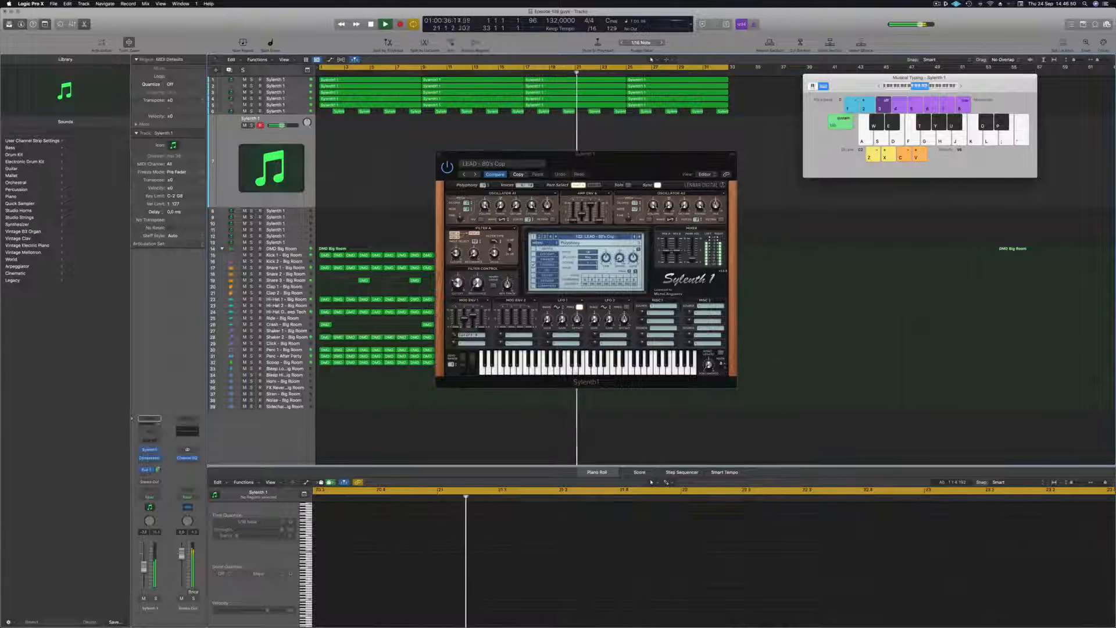
left_click(961, 87)
key("k")
key("k")
key("k")
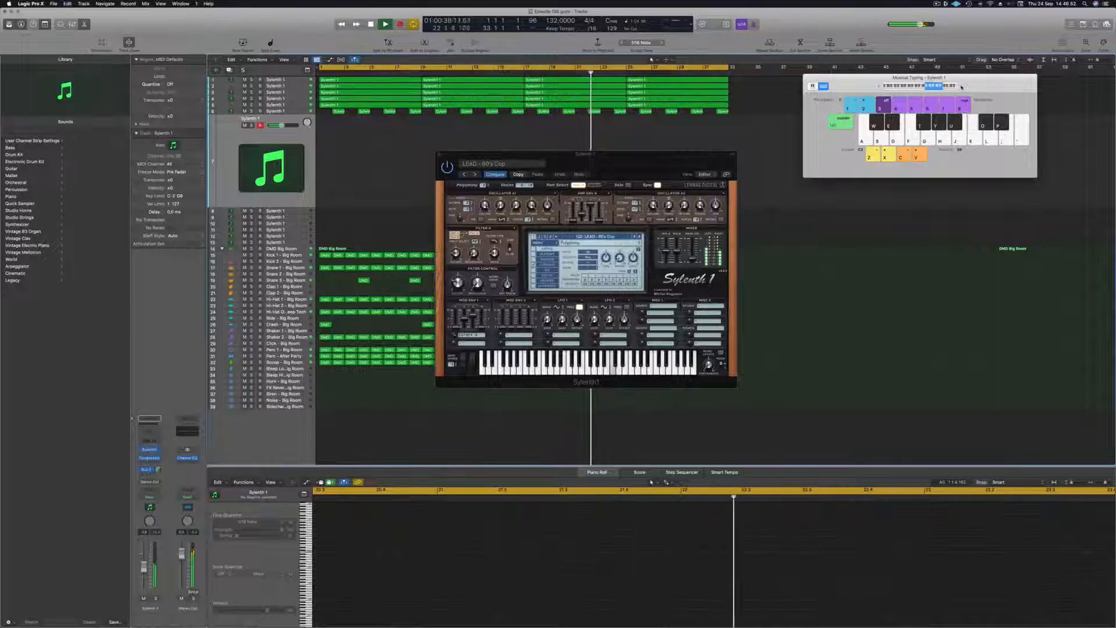
key("f")
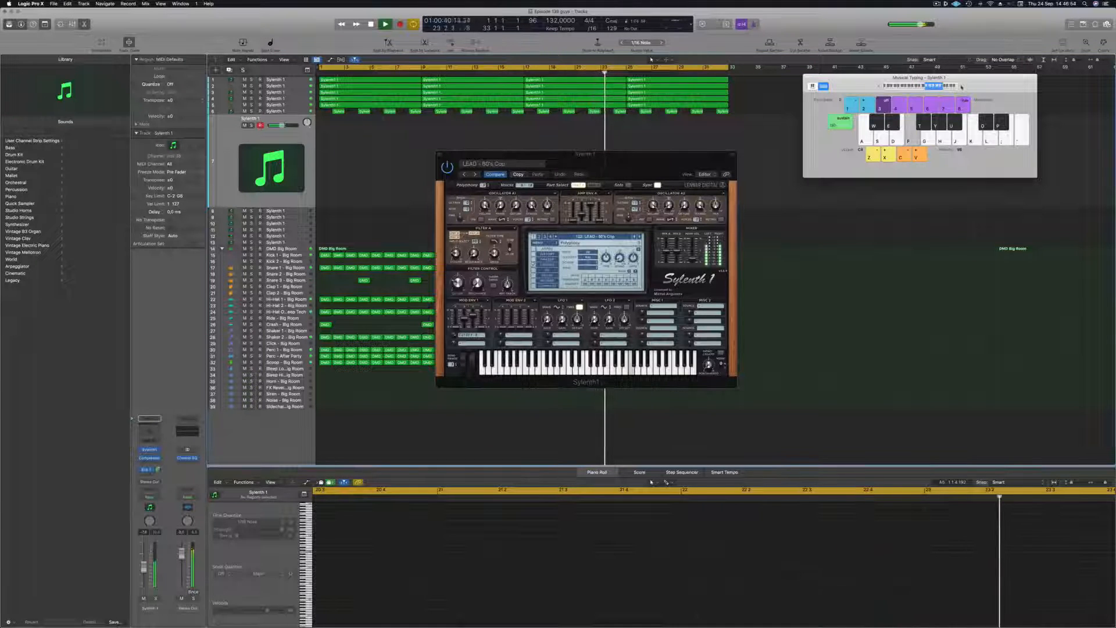
key("g")
left_click_drag(634, 155, 653, 137)
key("h")
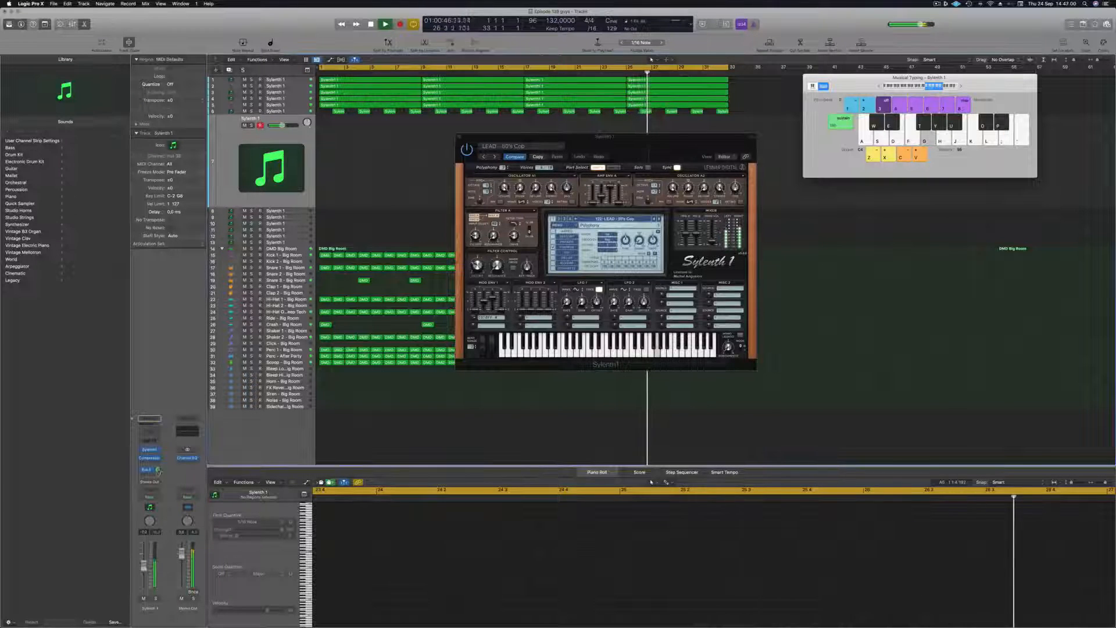
- Advance to the LEAD - 80's Lead preset and audition it with a short phrase over the playing arrangement
left_click(147, 469)
key("f")
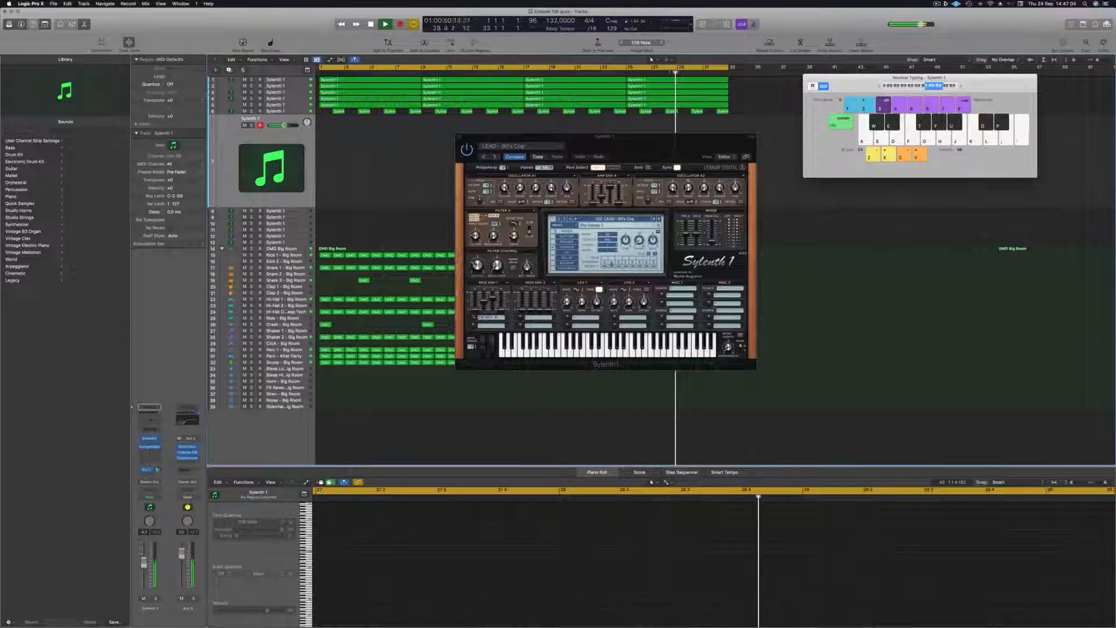
left_click(660, 220)
key("k")
key("h")
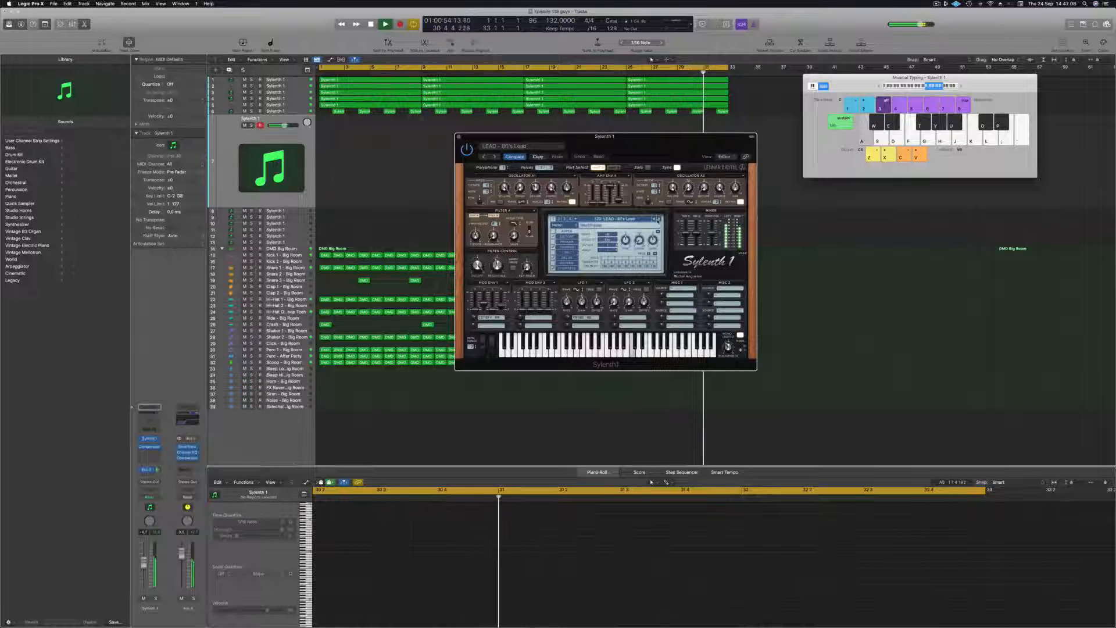
key("f")
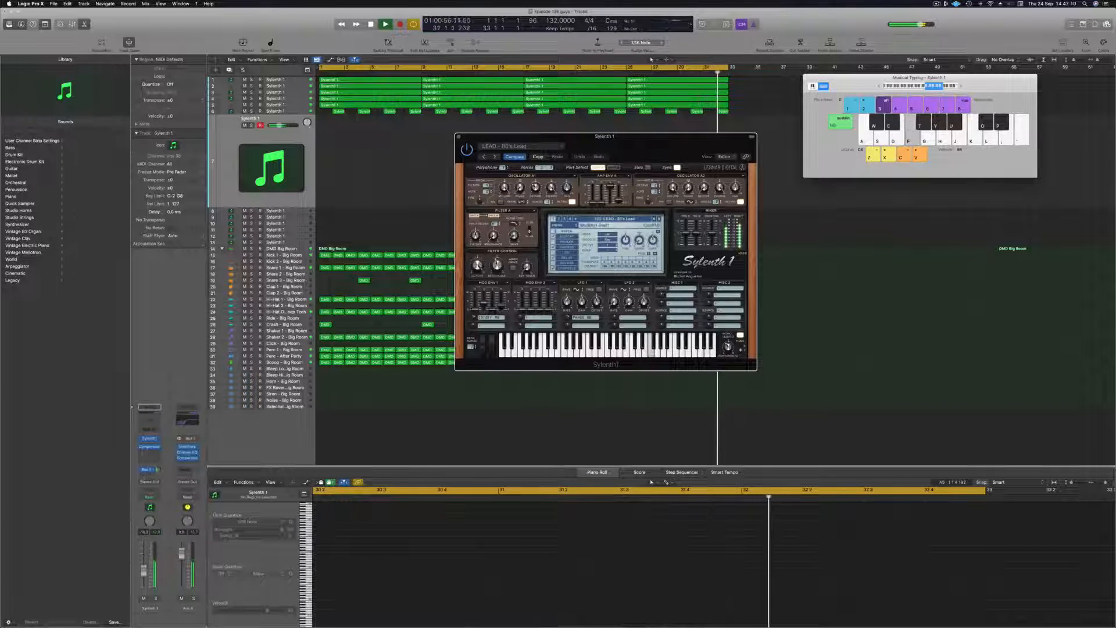
key("d")
left_click(166, 461)
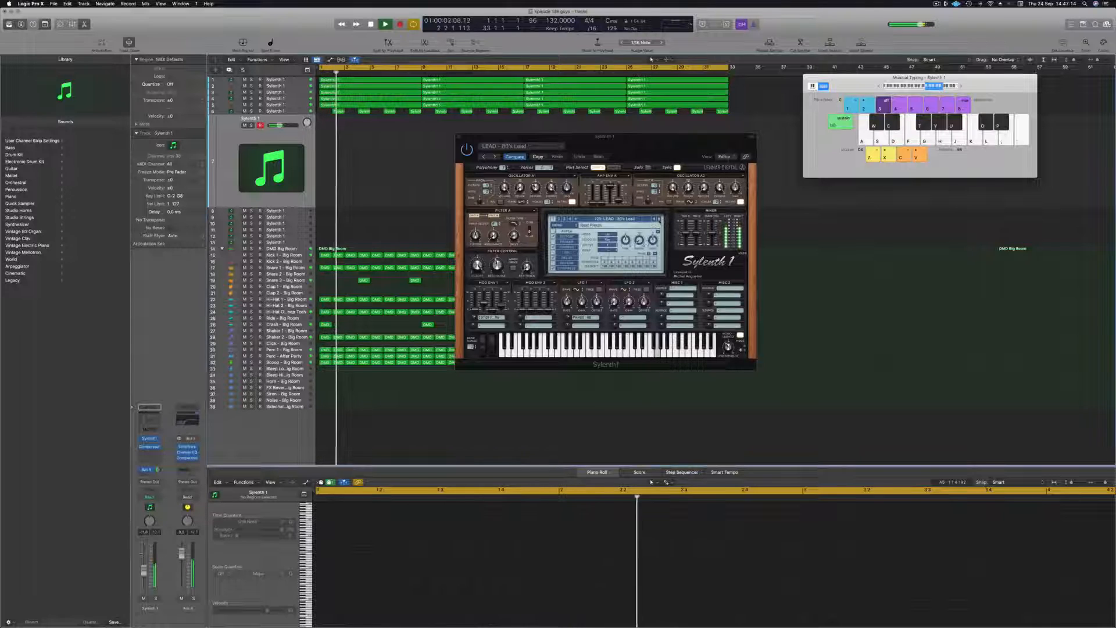
- Advance through the following lead presets to LEAD - Altra 1, playing a two-note test figure on the sounds
left_click(659, 219)
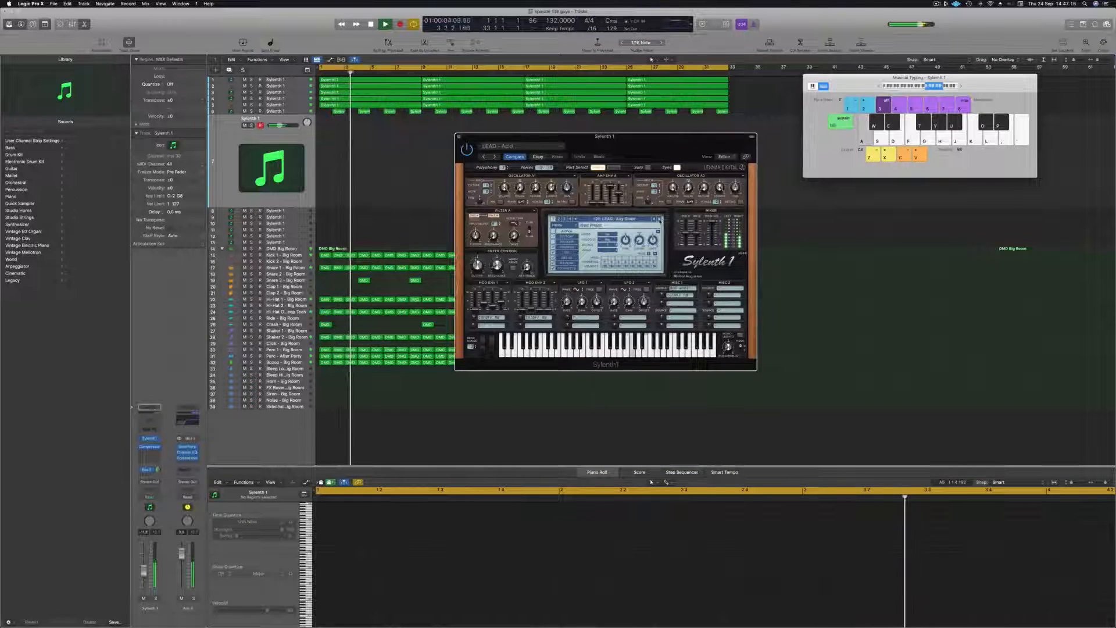
key("d")
key("f")
key("d")
key("f")
left_click(659, 220)
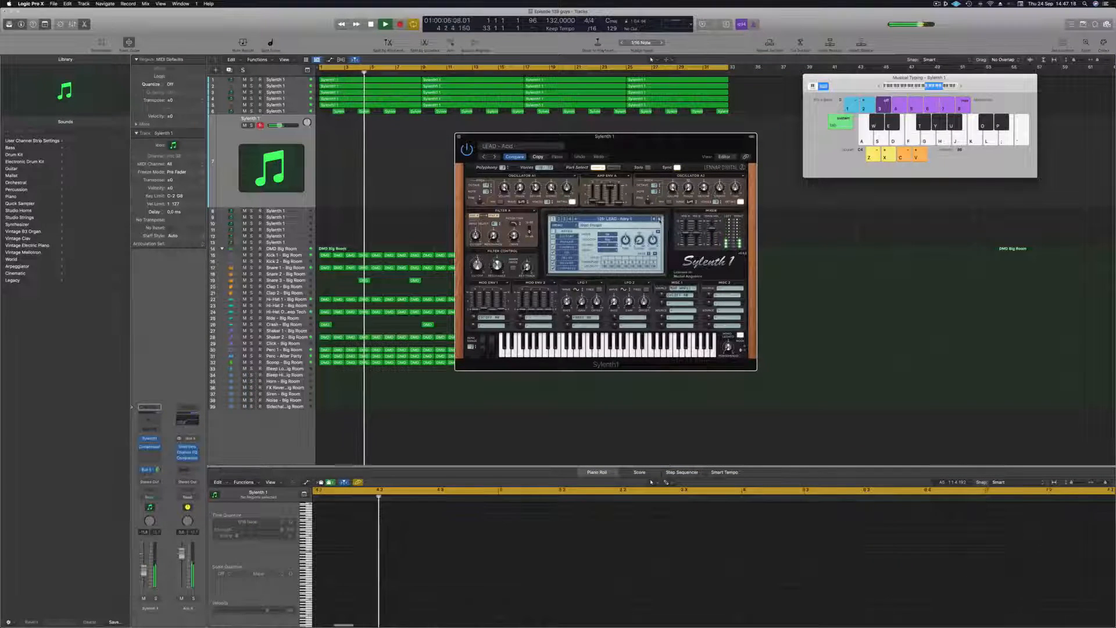
left_click(660, 220)
key("d")
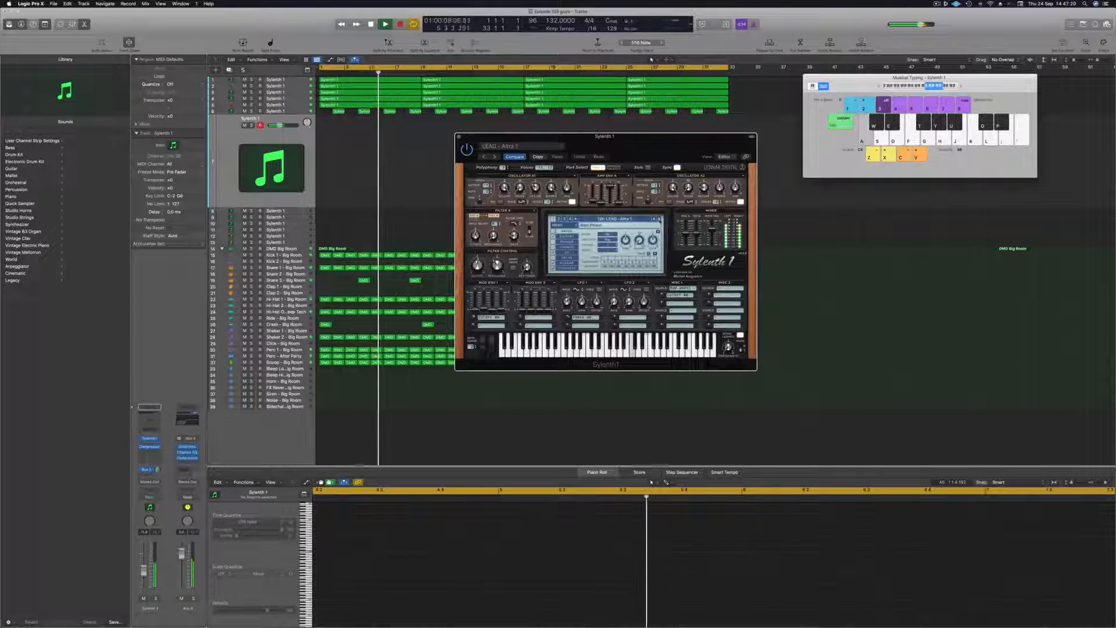
key("f")
key("d")
key("f")
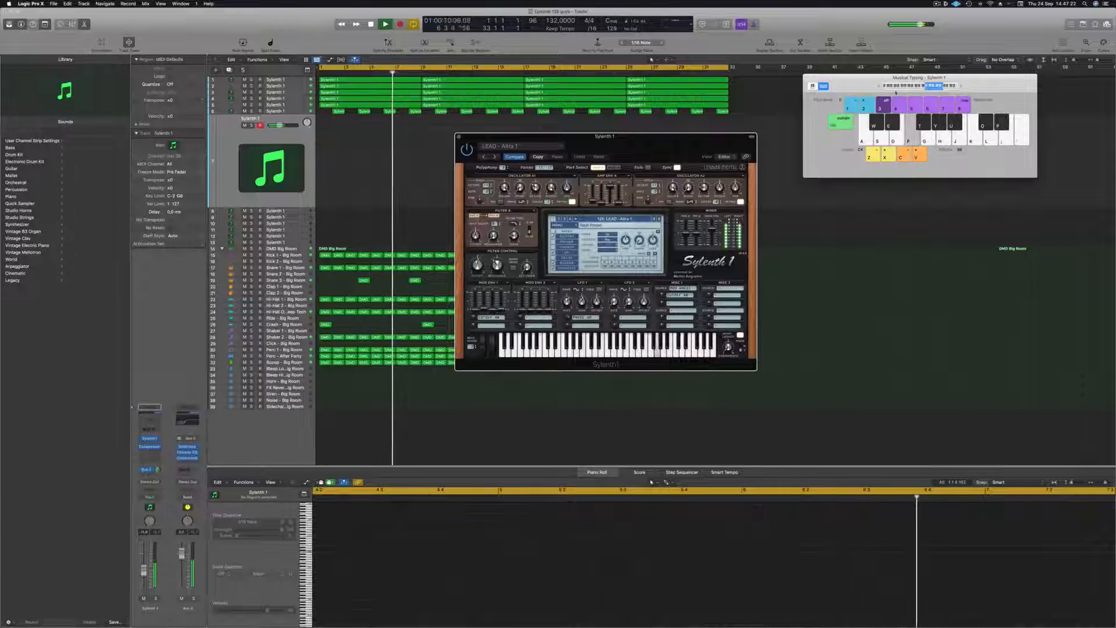
- Shift the musical typing keyboard to a lower octave and try short melodic phrases with the Altra 1 preset
left_click(879, 86)
key("d")
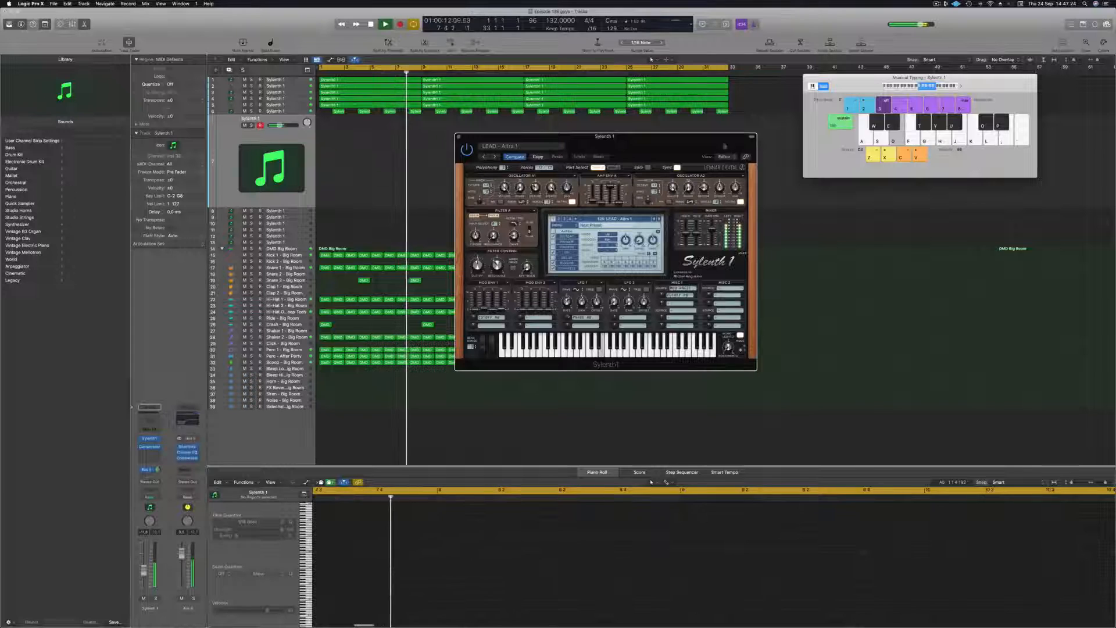
left_click_drag(680, 137, 655, 142)
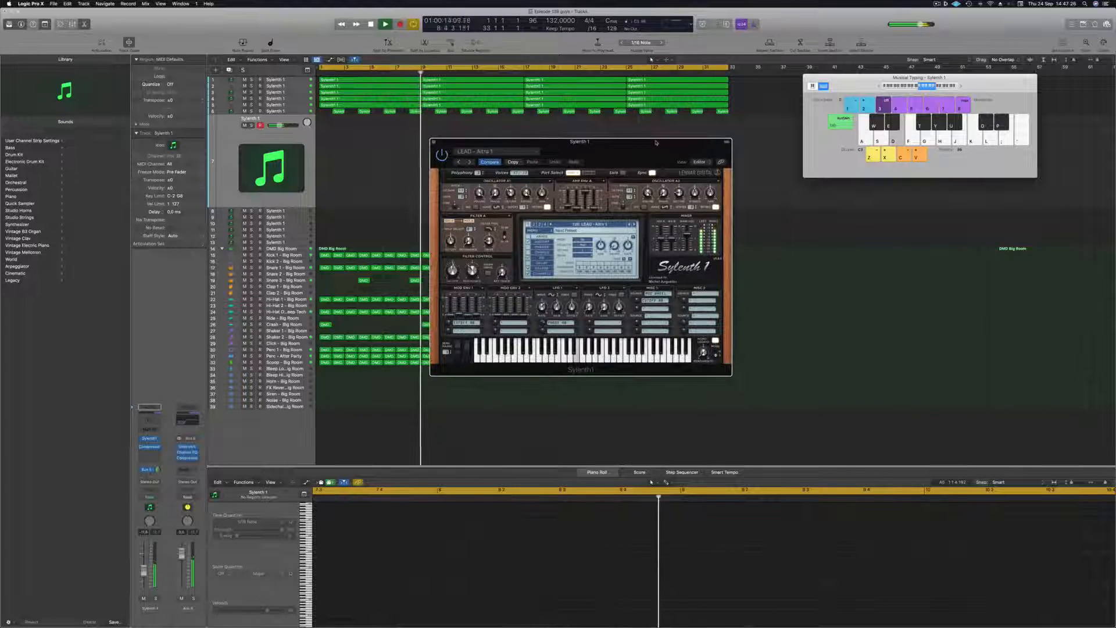
key("f")
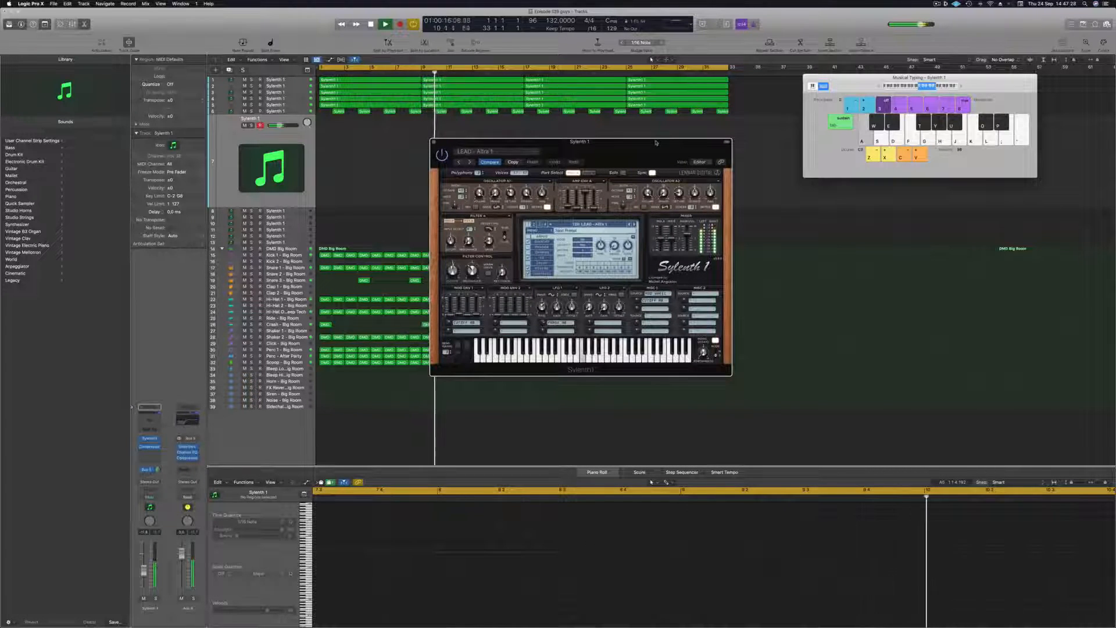
key("d")
key("f")
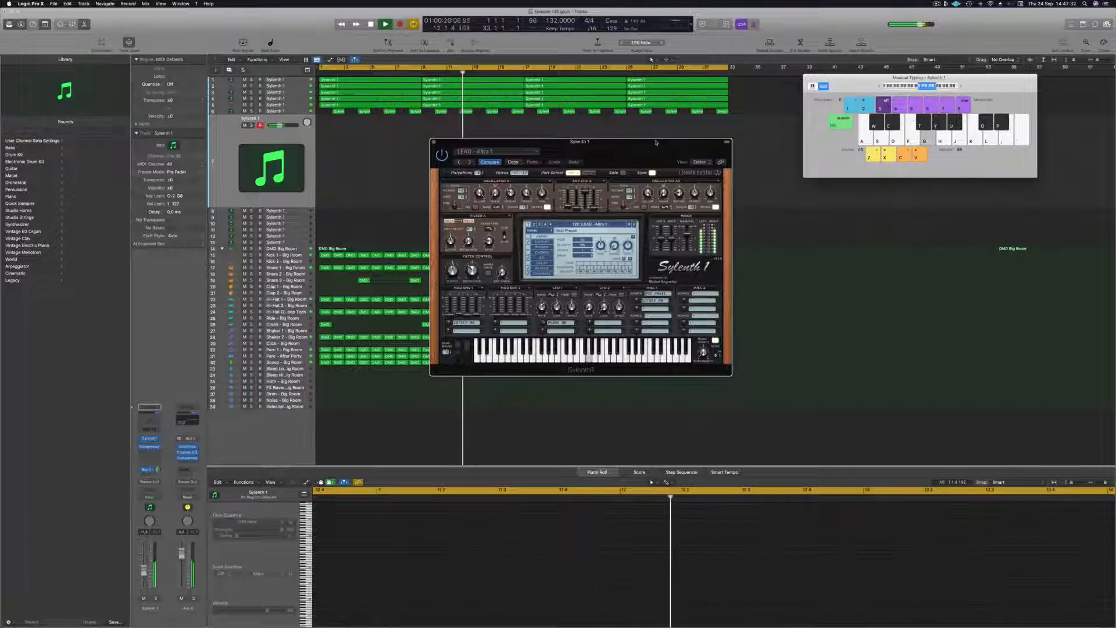
key("a")
key("d")
key("f")
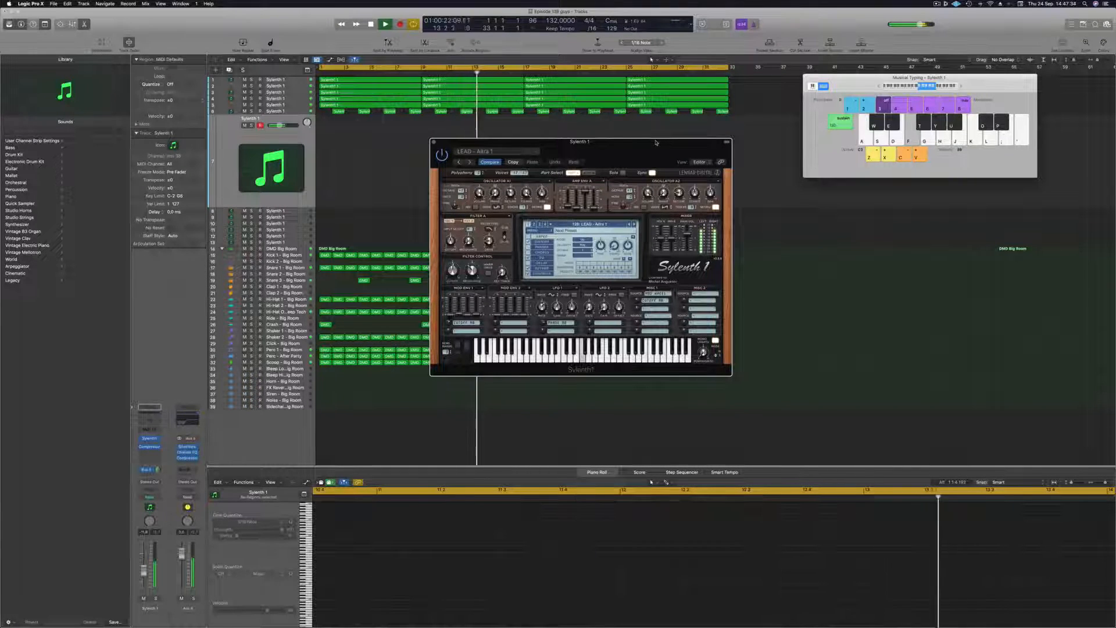
key("a")
key("d")
key("f")
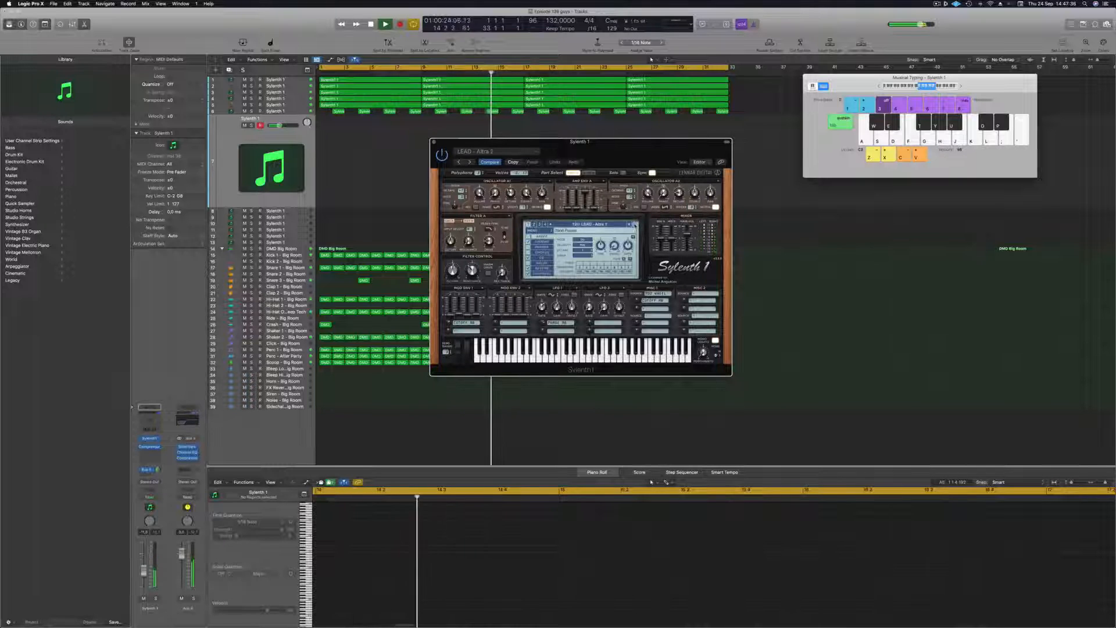
- Audition the lead presets following Altra 1, up to LEAD - Bass Lead, with single test notes
left_click(634, 225)
key("a")
left_click(635, 225)
key("a")
key("d")
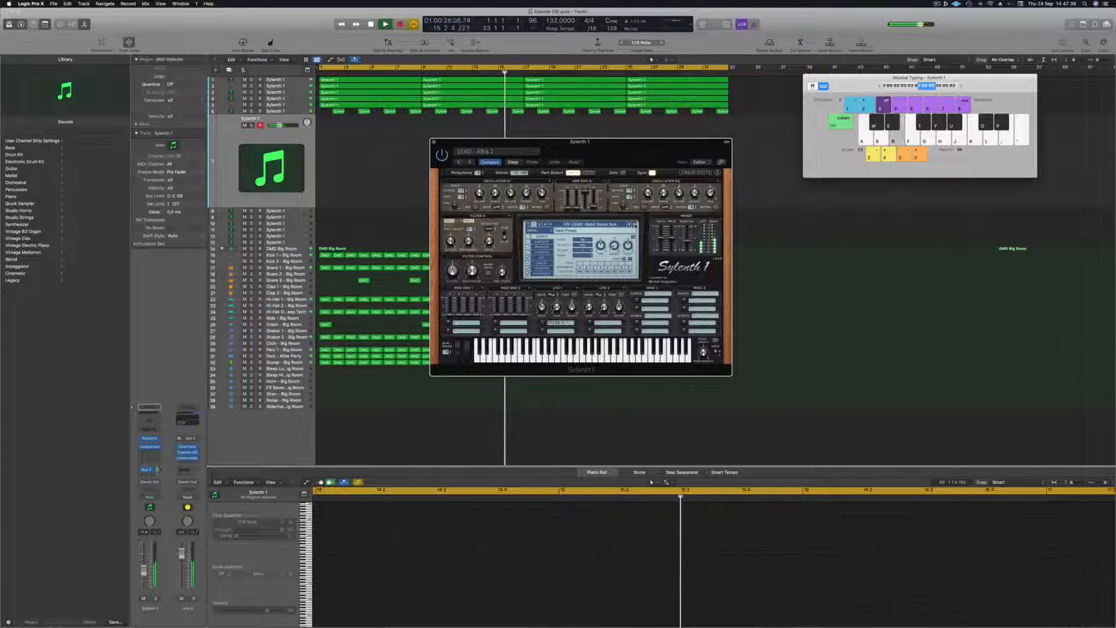
left_click(635, 225)
key("a")
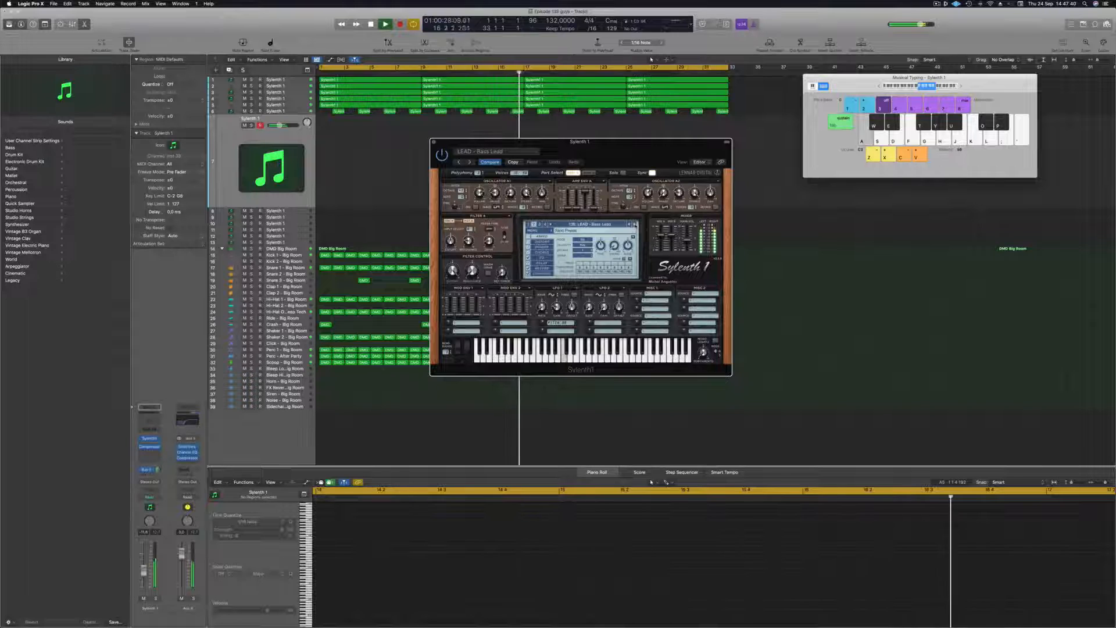
- Continue auditioning the Sylenth1 presets after Bass Lead up to LEAD - Brass, playing low test notes
left_click(635, 225)
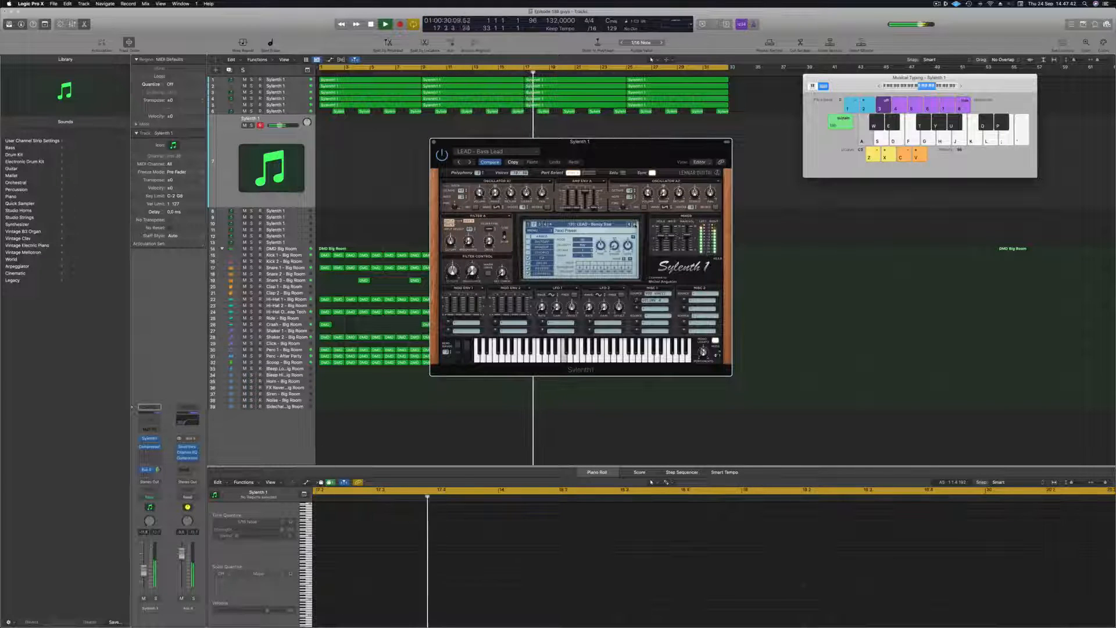
key("a")
left_click(635, 225)
key("d")
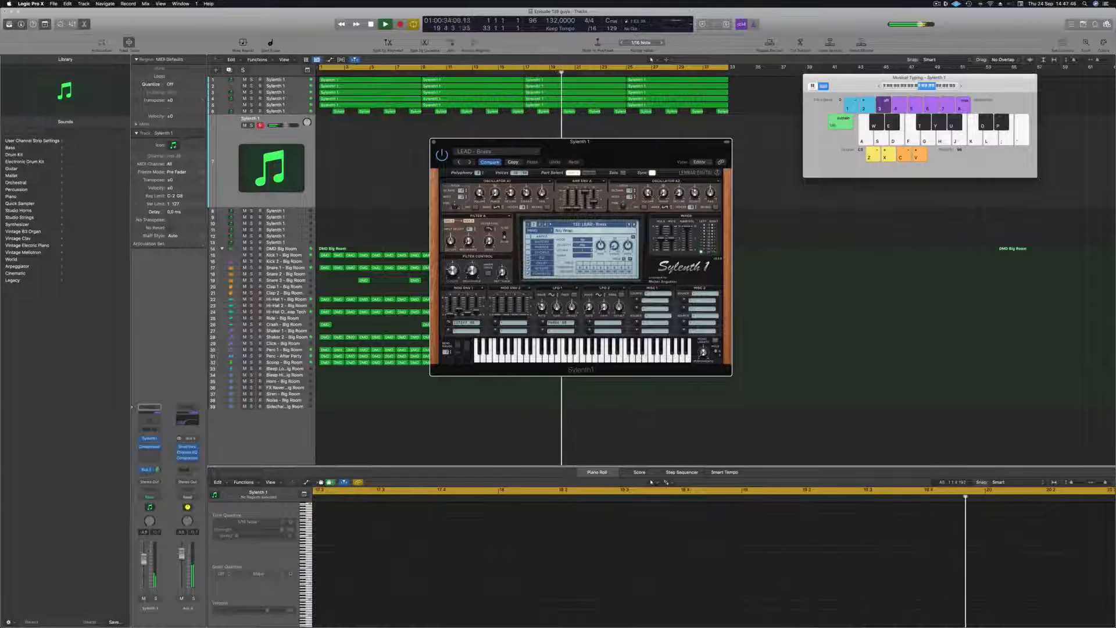
key("a")
key("d")
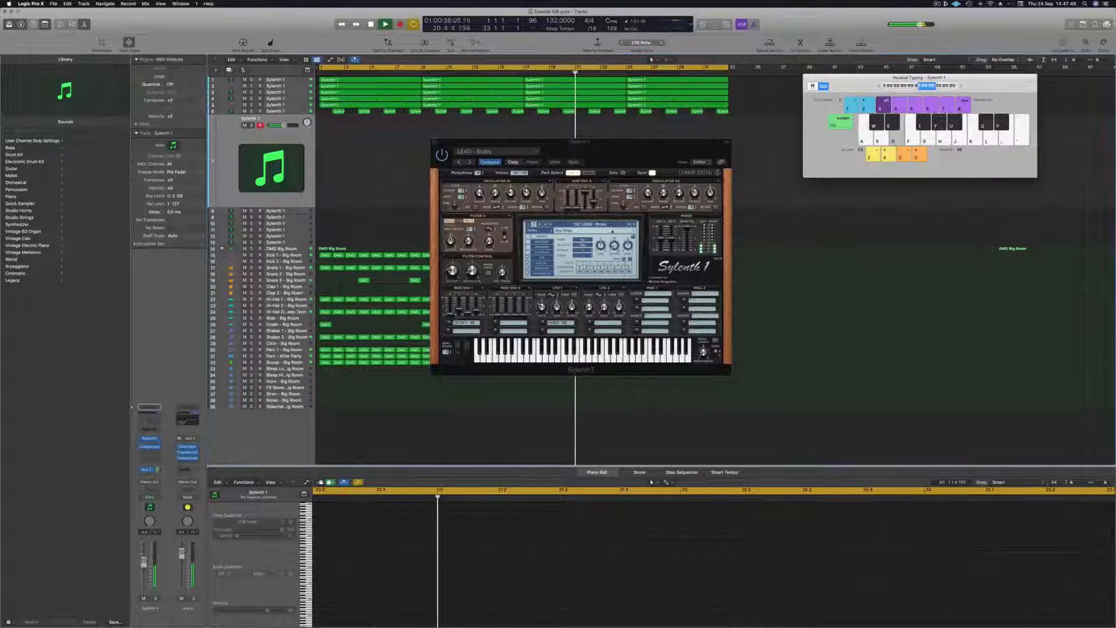
- Audition the subsequent Sylenth1 lead presets, including Brass 1, Bright Lead and Broken Keys, with short test phrases
left_click(634, 225)
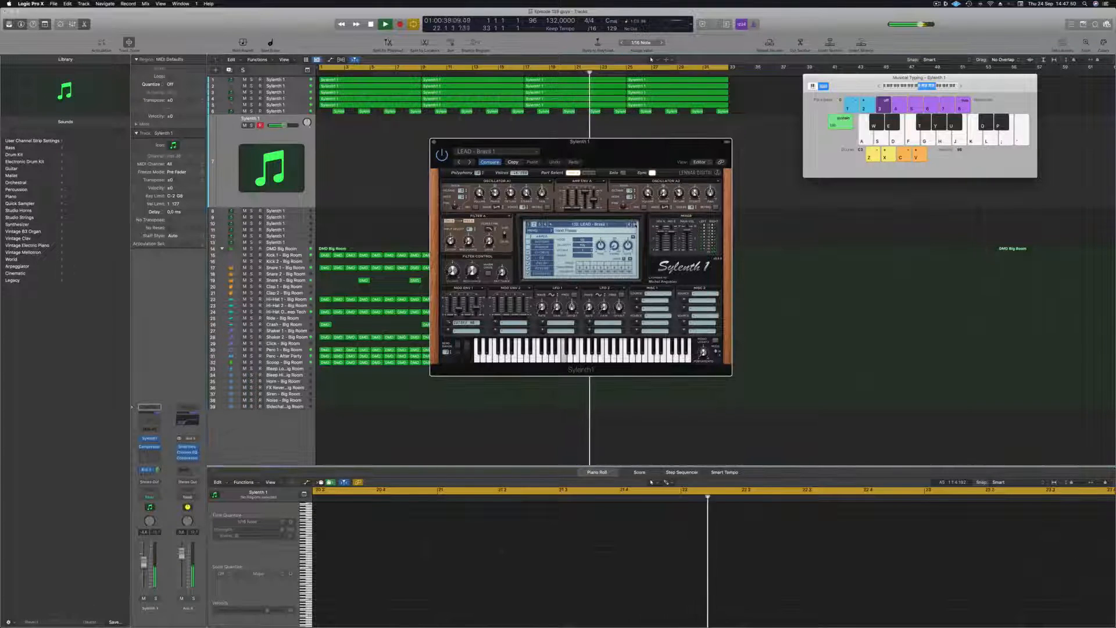
key("d")
key("f")
key("g")
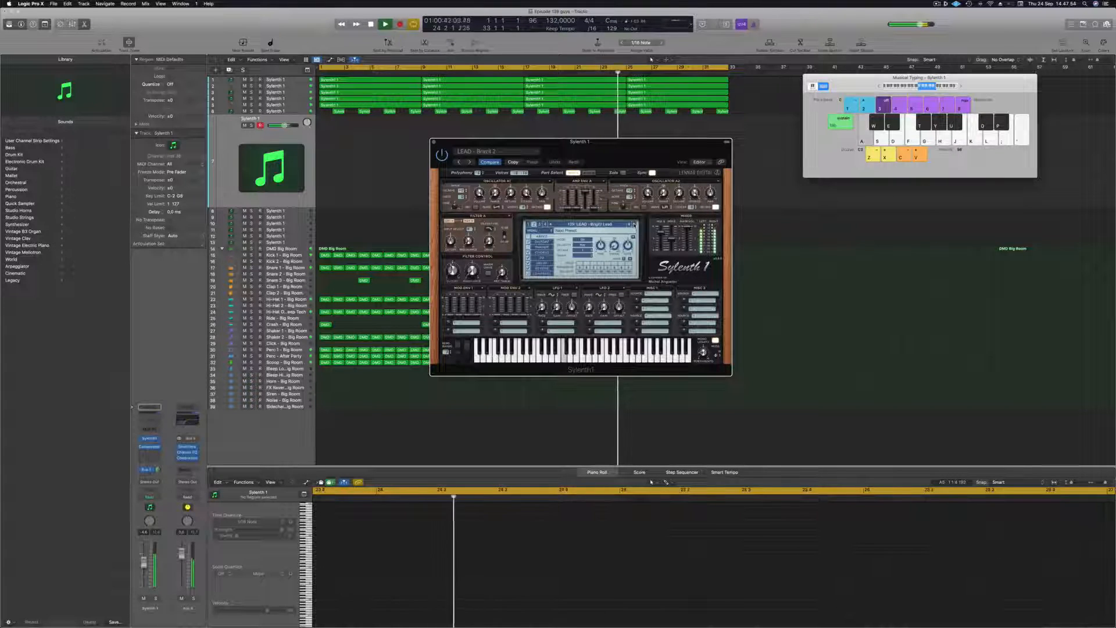
left_click(634, 225)
left_click(634, 225)
key("a")
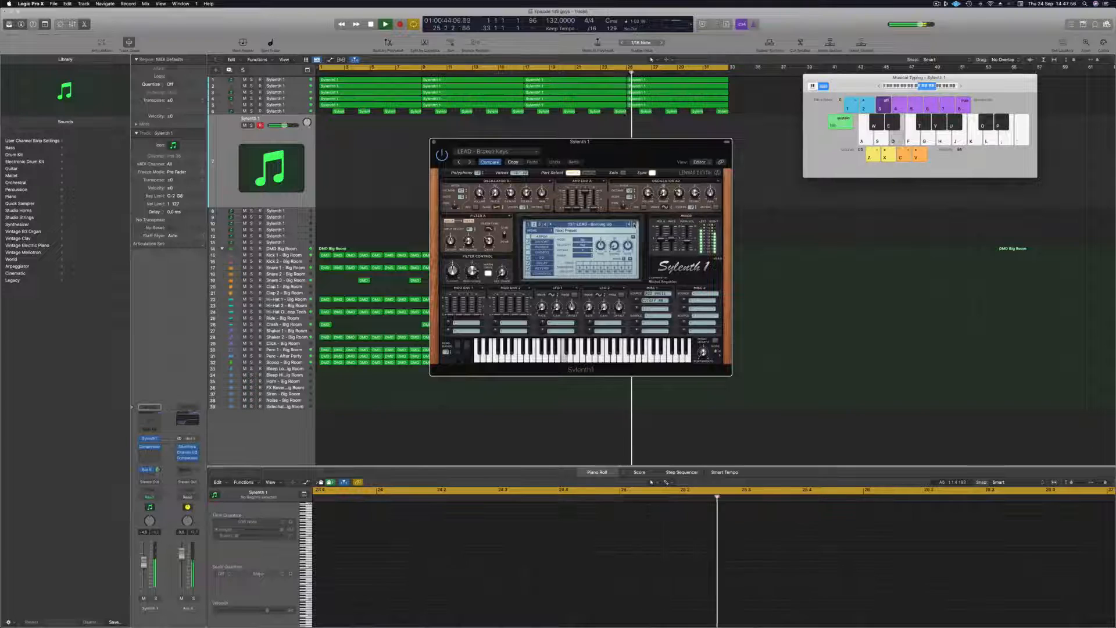
- Audition the Sylenth1 lead presets following Broken Keys, including LEAD - Central Park, with short test notes
left_click(634, 224)
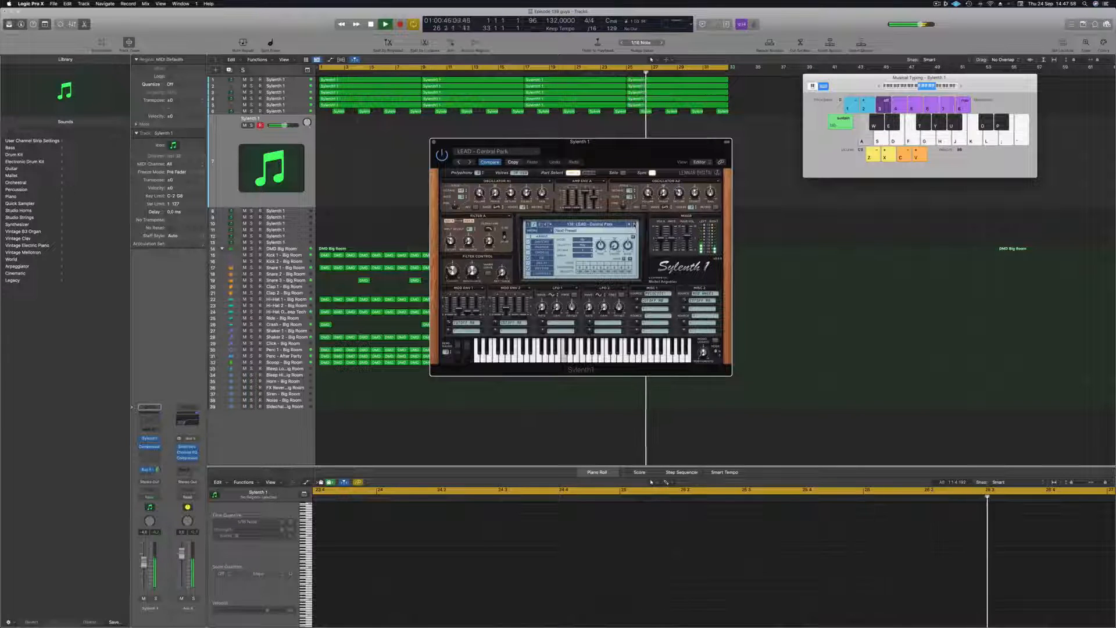
key("g")
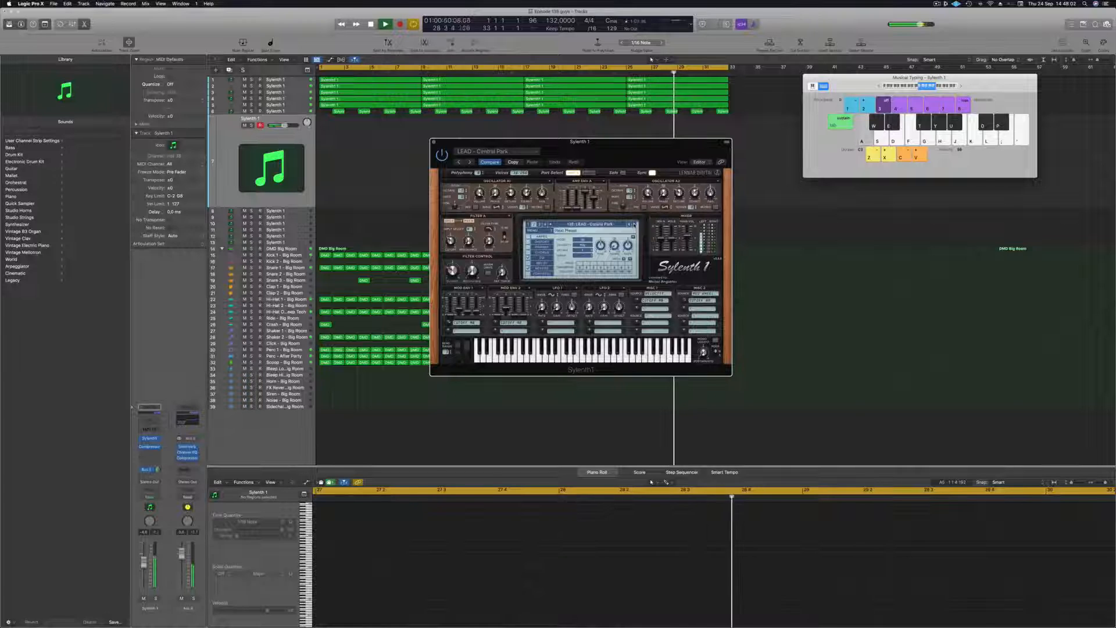
key("f")
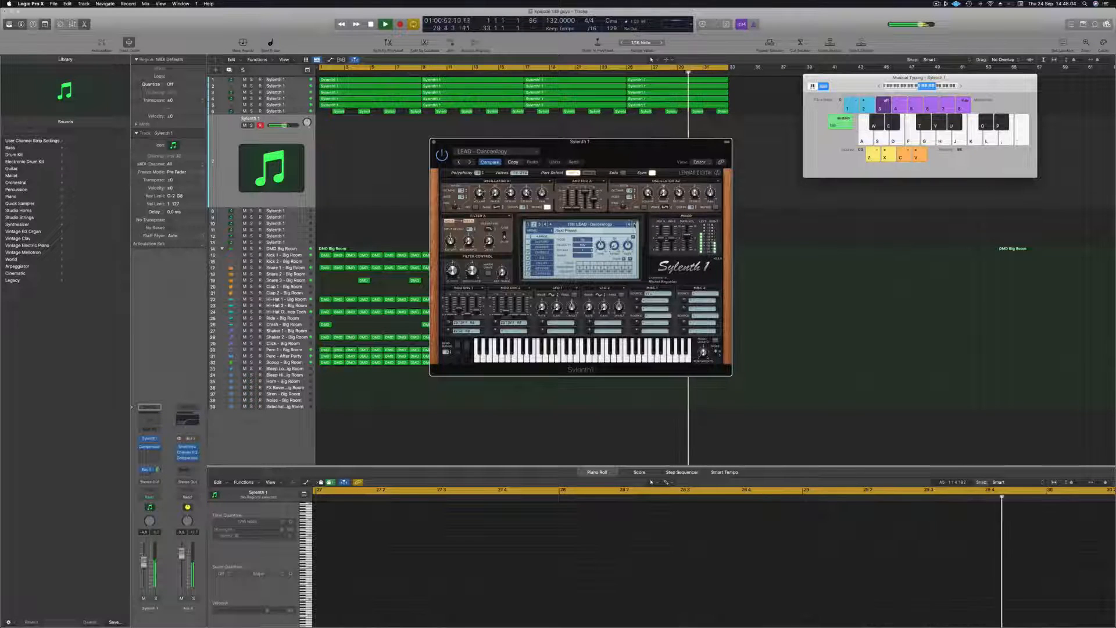
left_click(634, 224)
left_click(634, 224)
left_click(634, 224)
key("f")
key("d")
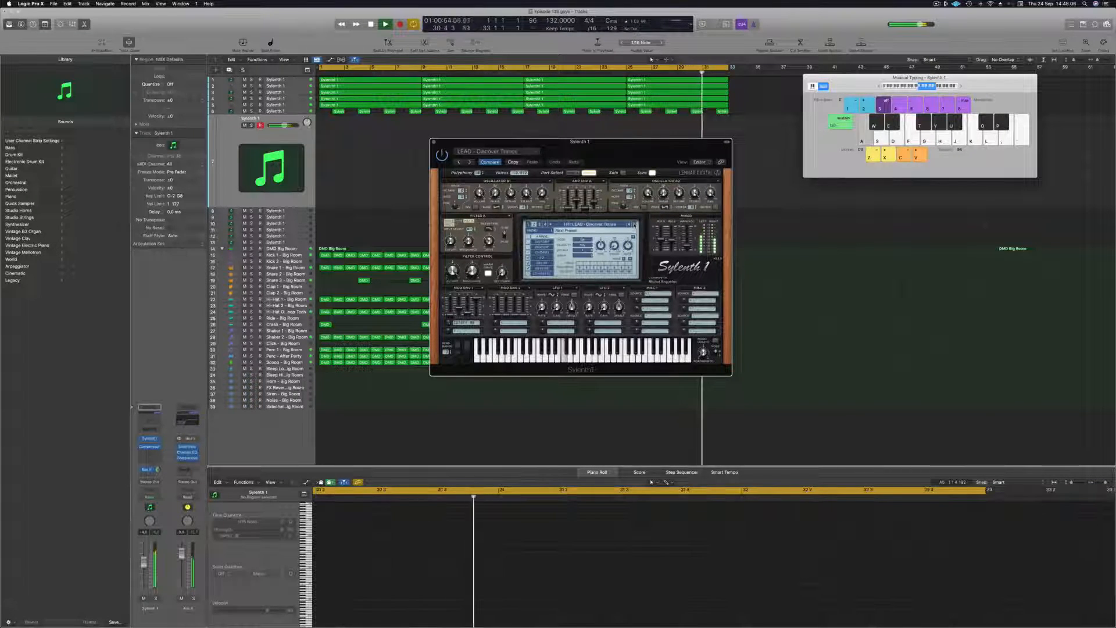
key("f")
- Step through the Distorted lead presets with low test notes and load the LEAD - Divine preset
left_click(634, 225)
key("a")
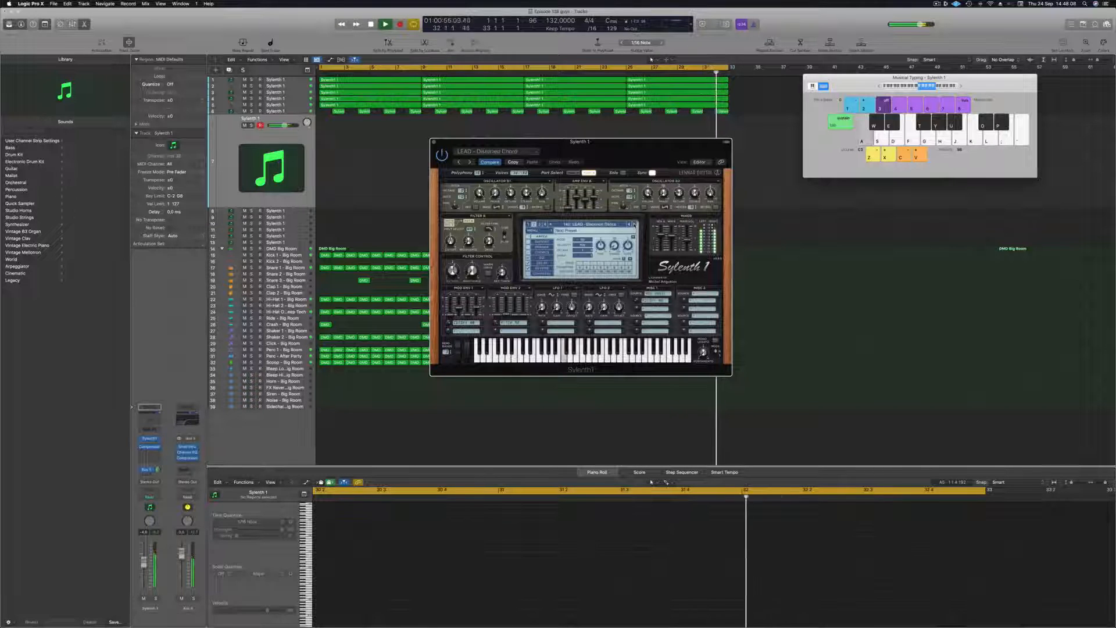
left_click(634, 224)
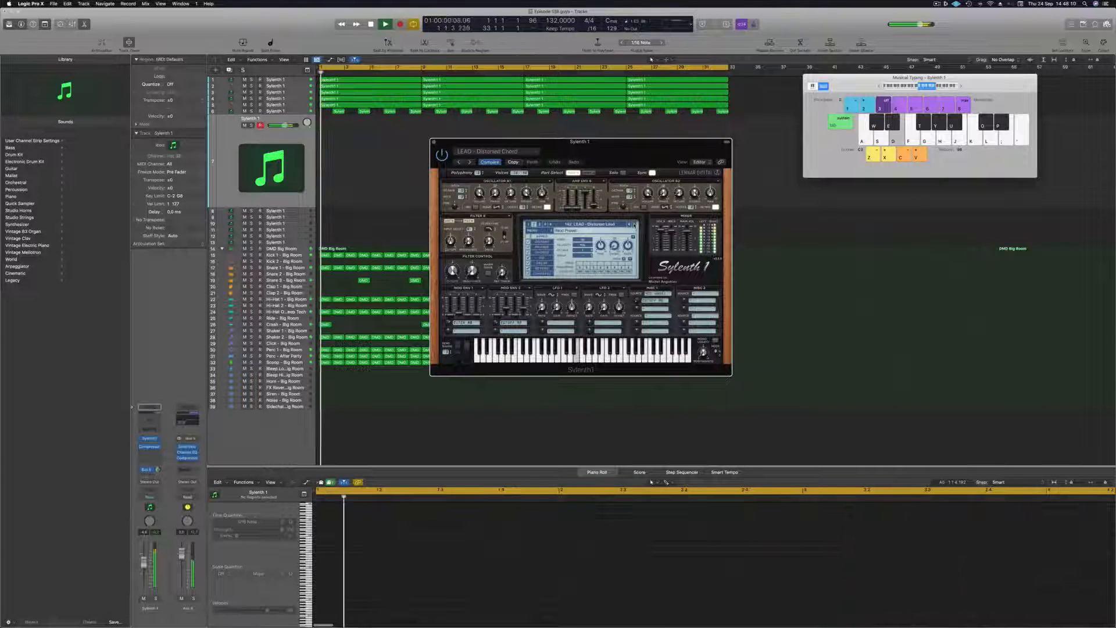
key("a")
left_click(634, 224)
key("a")
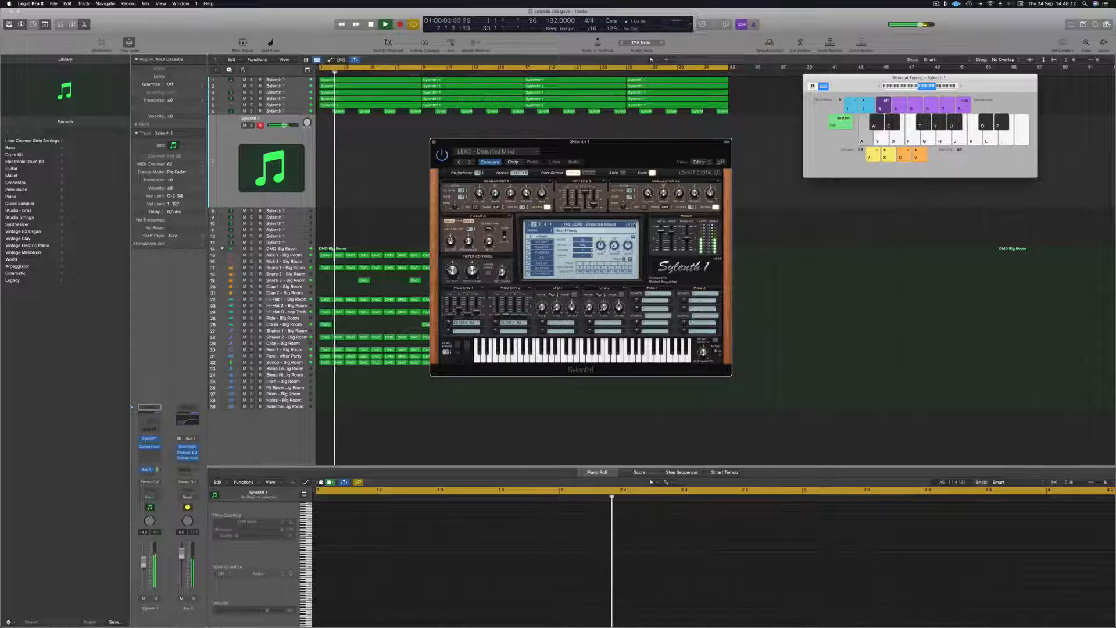
left_click(634, 225)
left_click(633, 225)
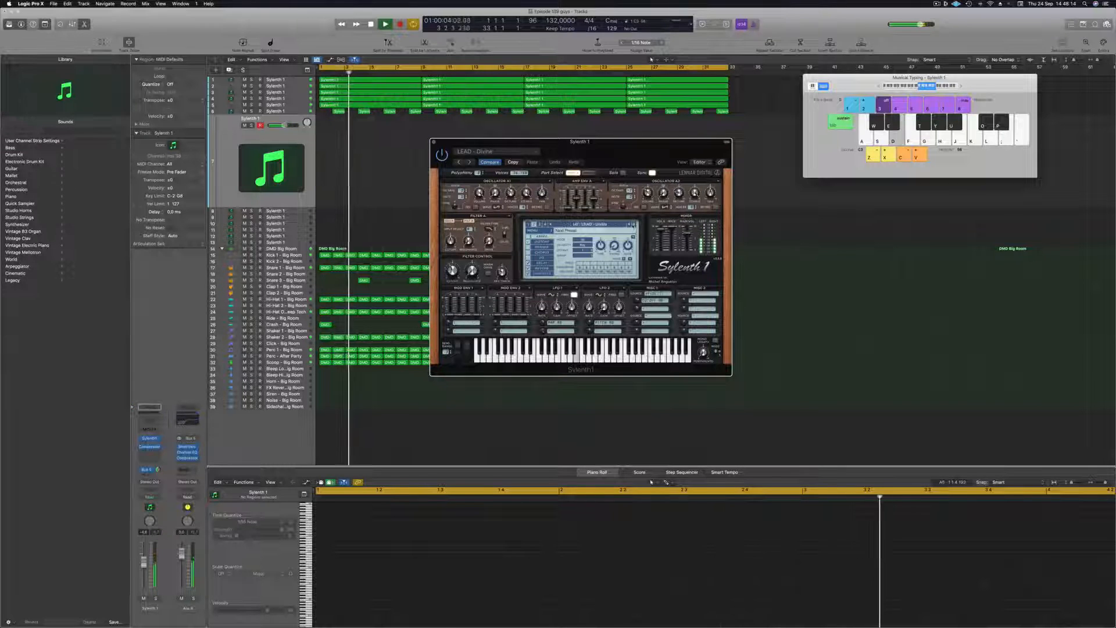
- Try out short melodic phrases with the LEAD - Divine preset over the running track
key("f")
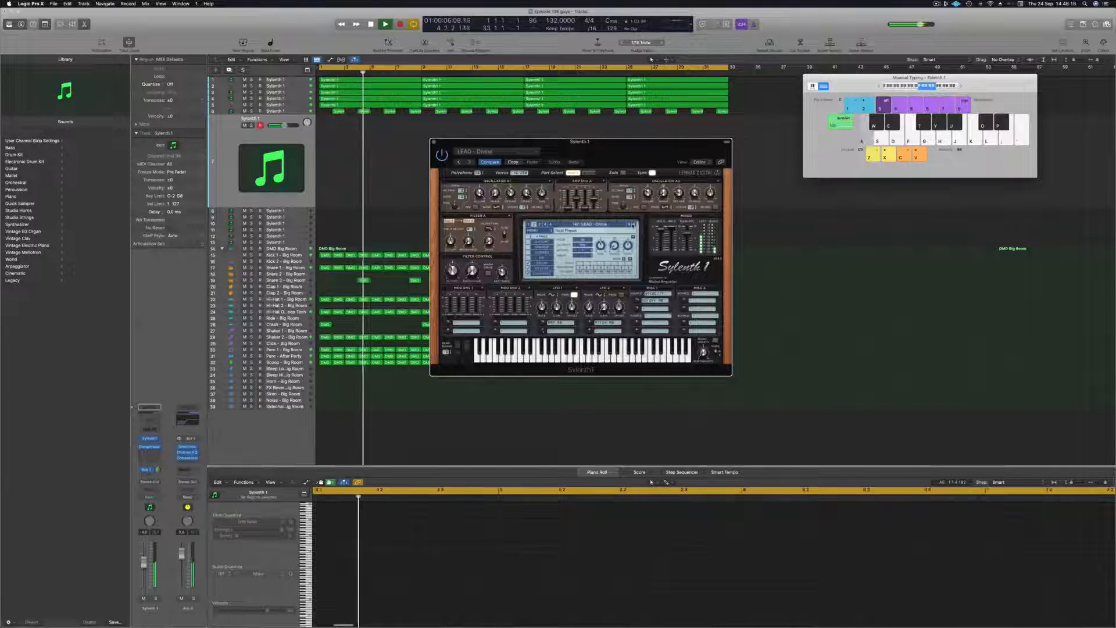
key("f")
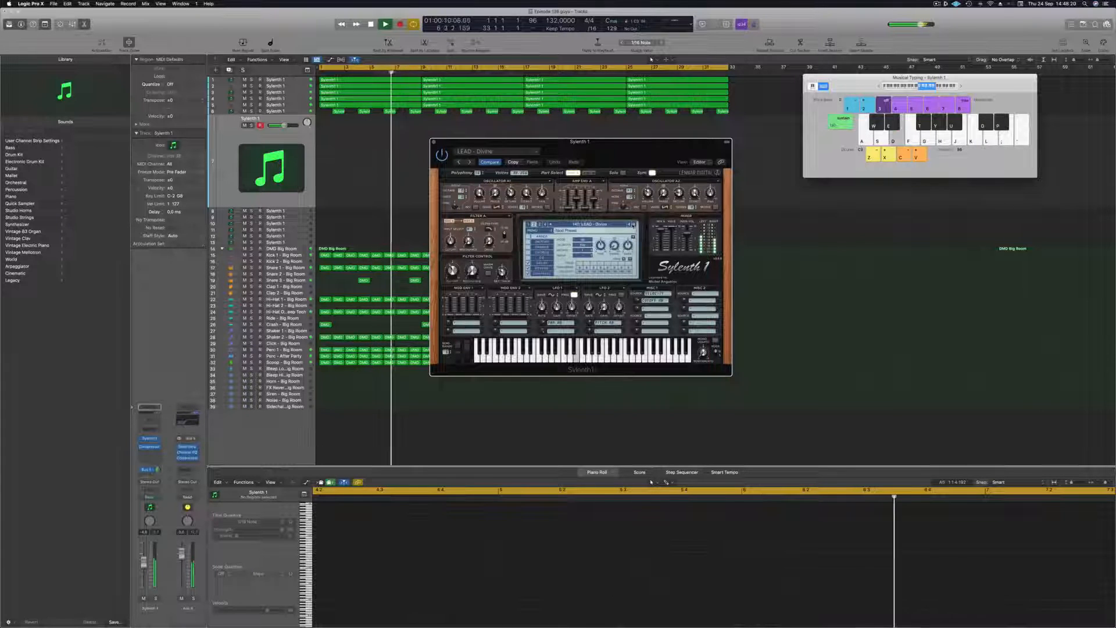
key("a")
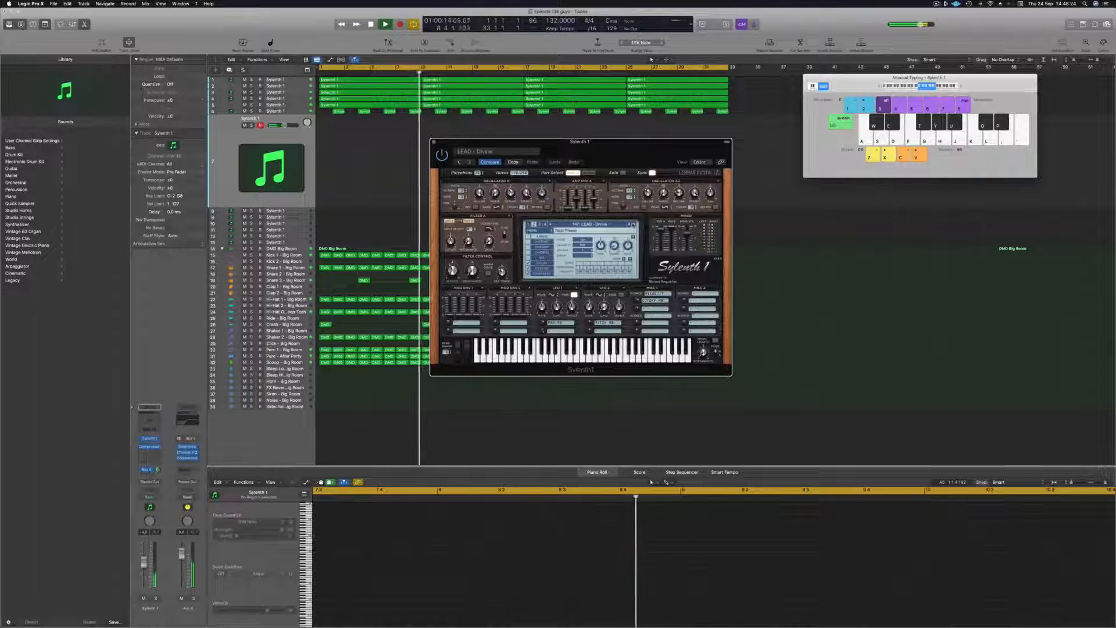
- Record an improvised melody on the new Sylenth 1 track with the Divine lead, stopping around bar 27
key("r")
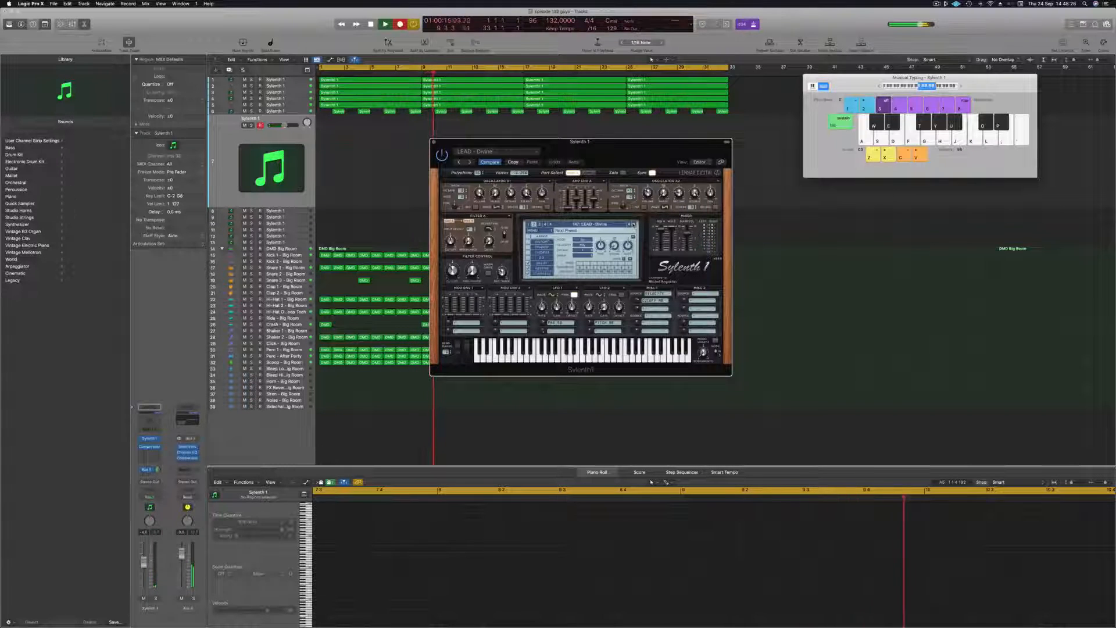
key("a")
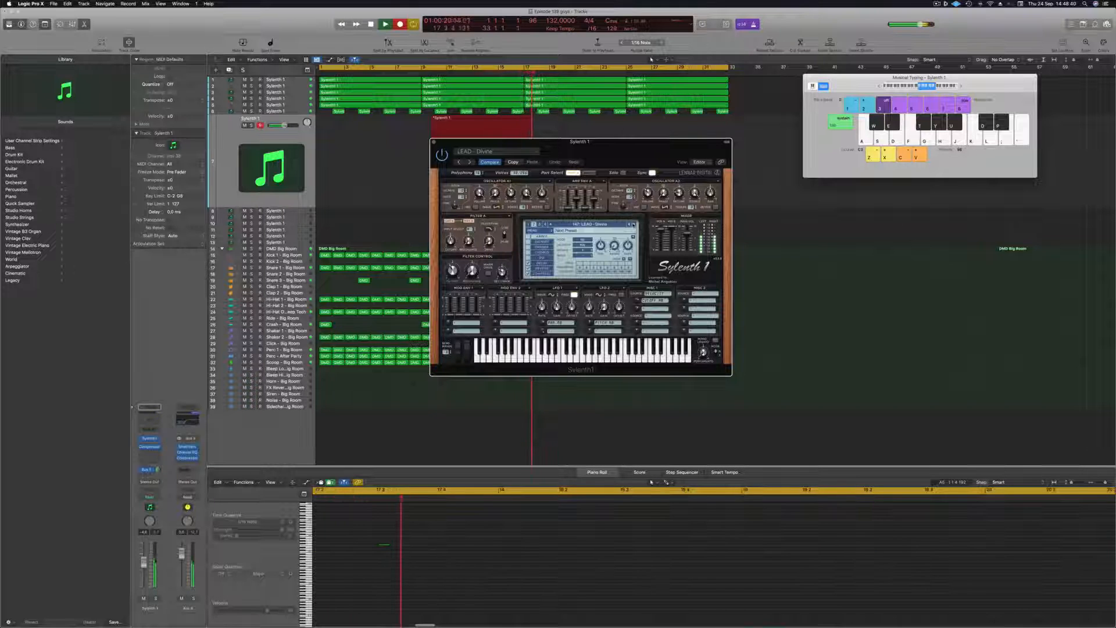
key("e")
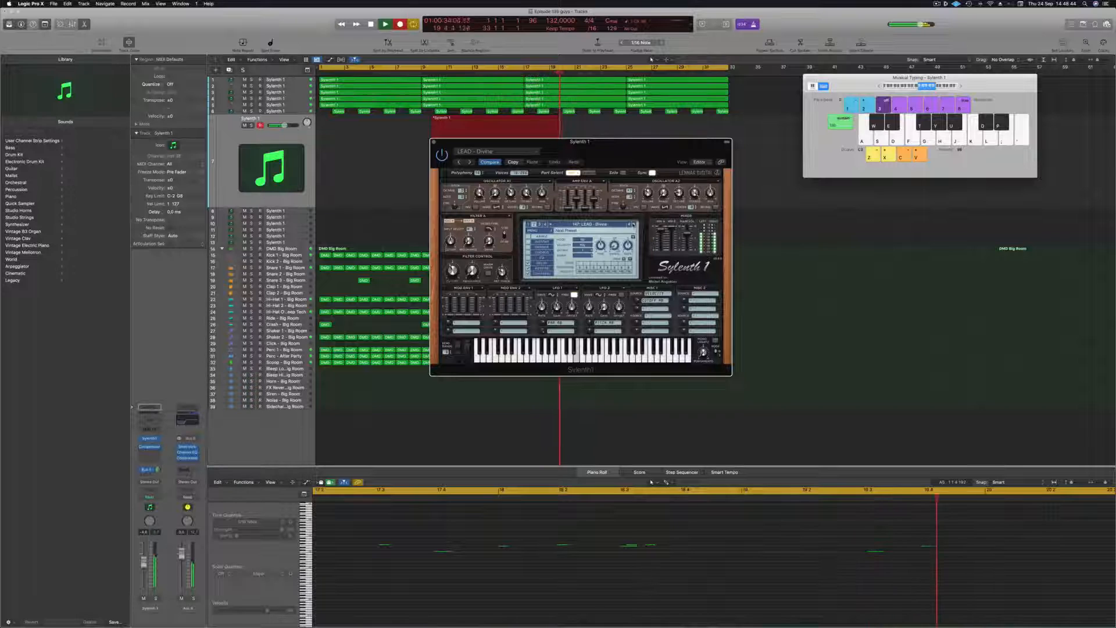
key("f")
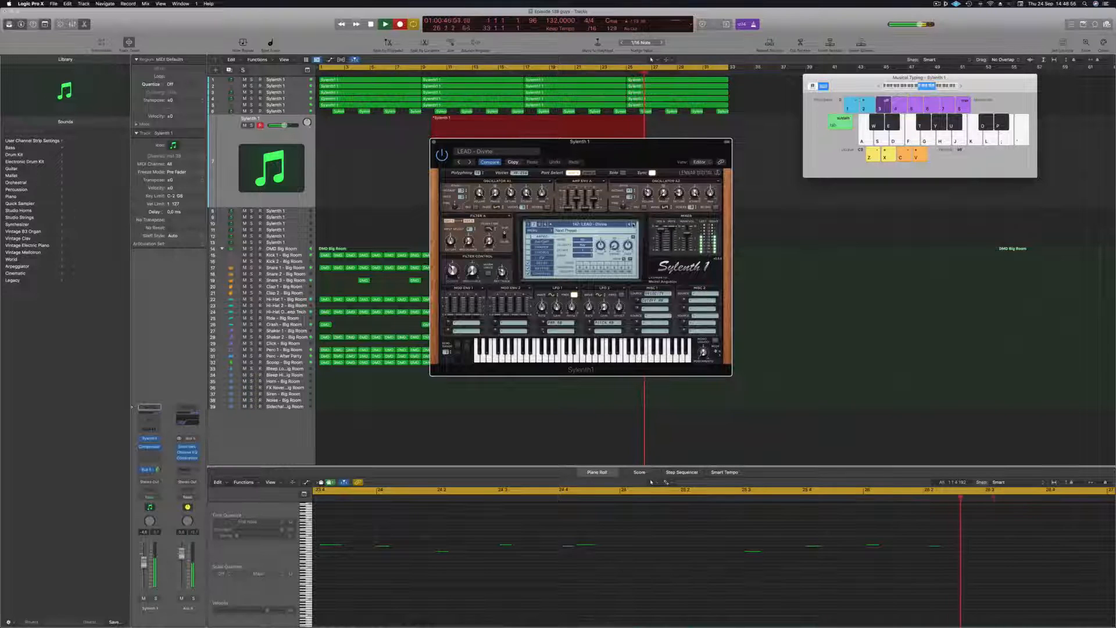
key("space")
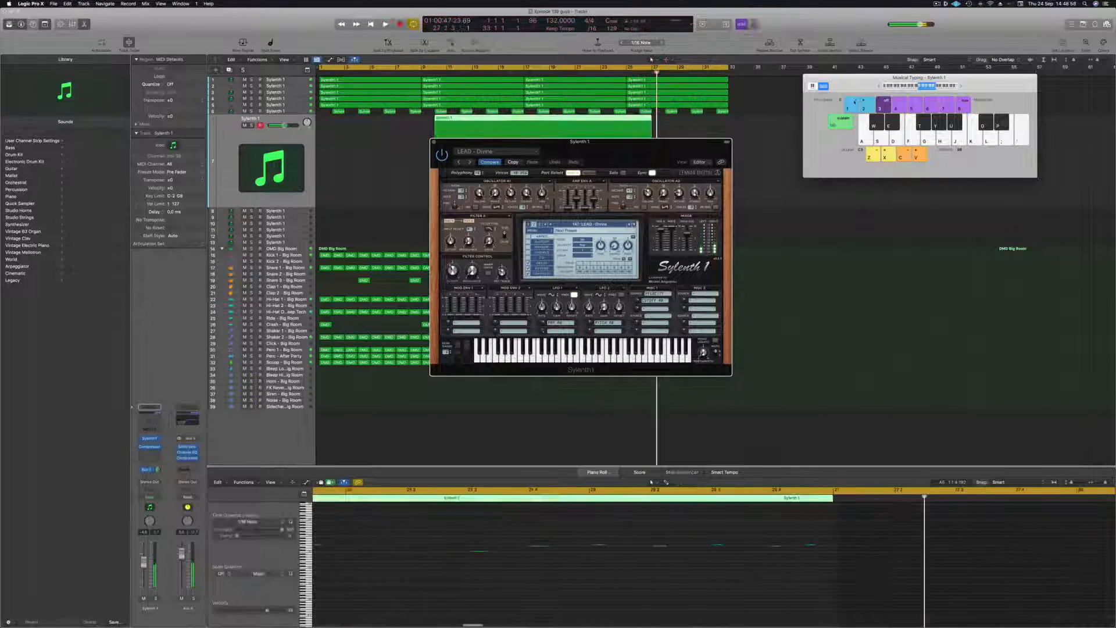
- Move the Sylenth1 plug-in window clear of the arrangement and shift the recorded region to start at bar 2
key("space")
left_click_drag(640, 153, 1032, 167)
key("space")
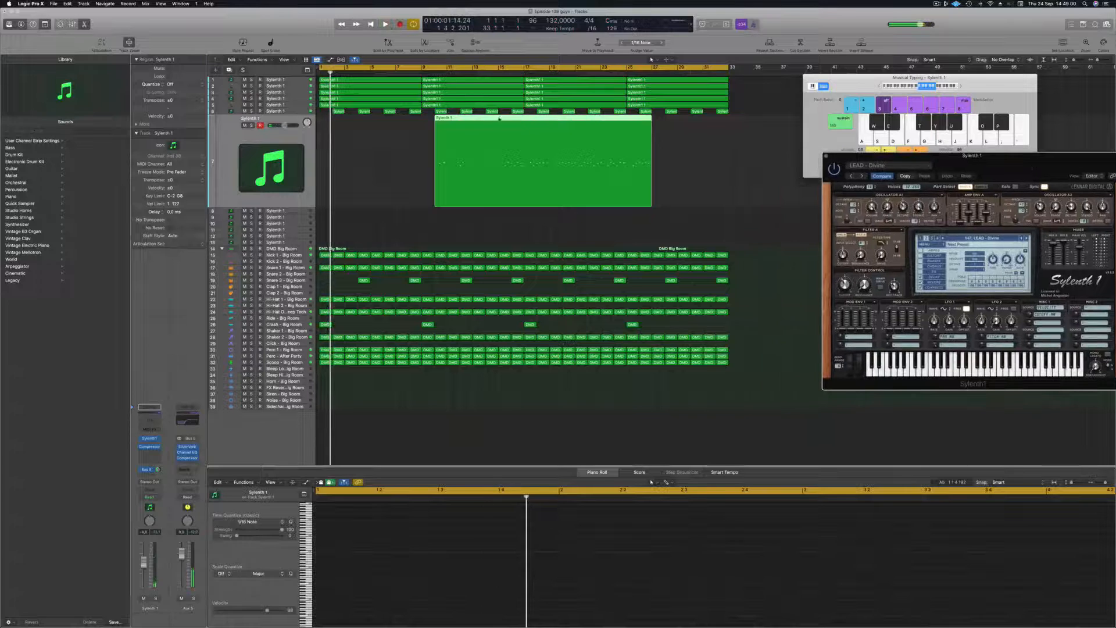
left_click_drag(510, 118, 411, 122)
key("space")
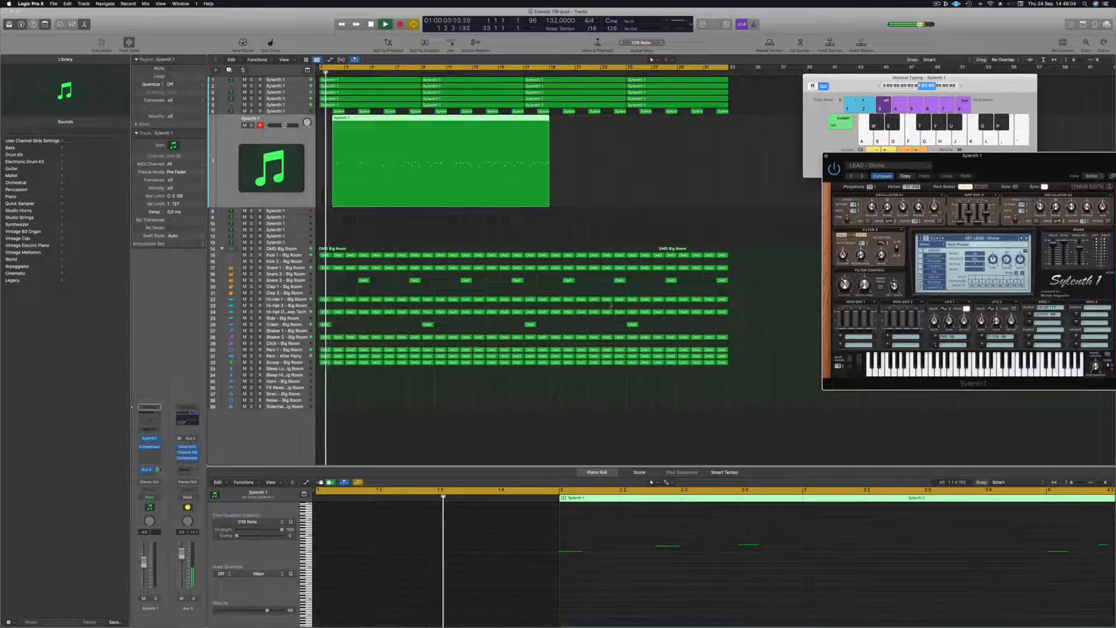
- Select all notes of the recorded region in the piano roll and nudge the Sylenth 1 track's volume slightly
scroll(642, 570, "down", 5)
left_click(595, 575)
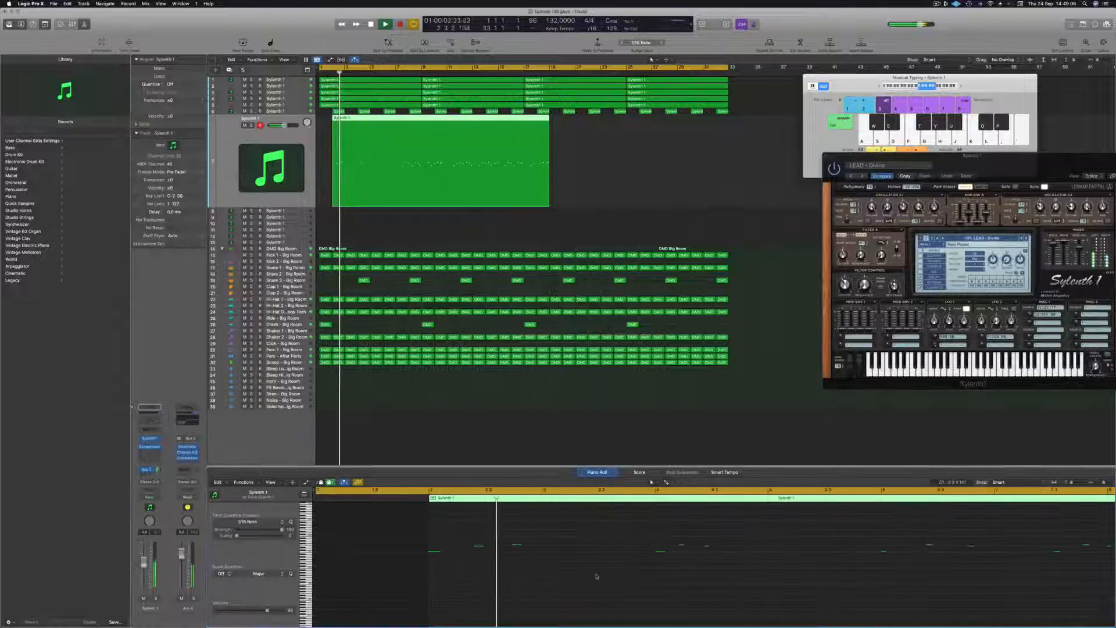
key("super+a")
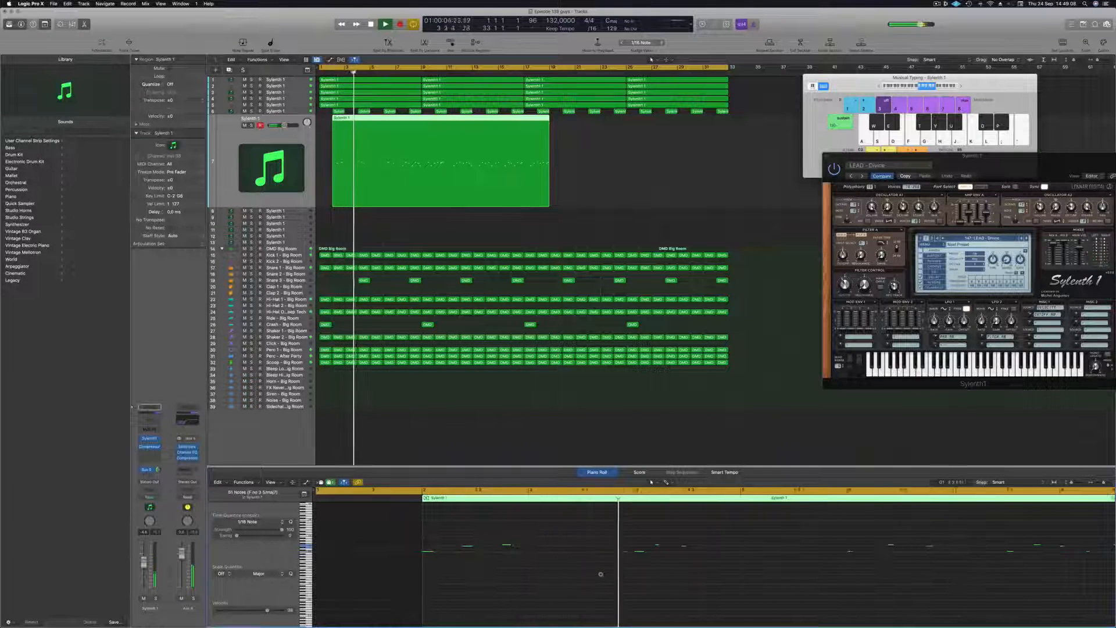
scroll(569, 575, "down", 3)
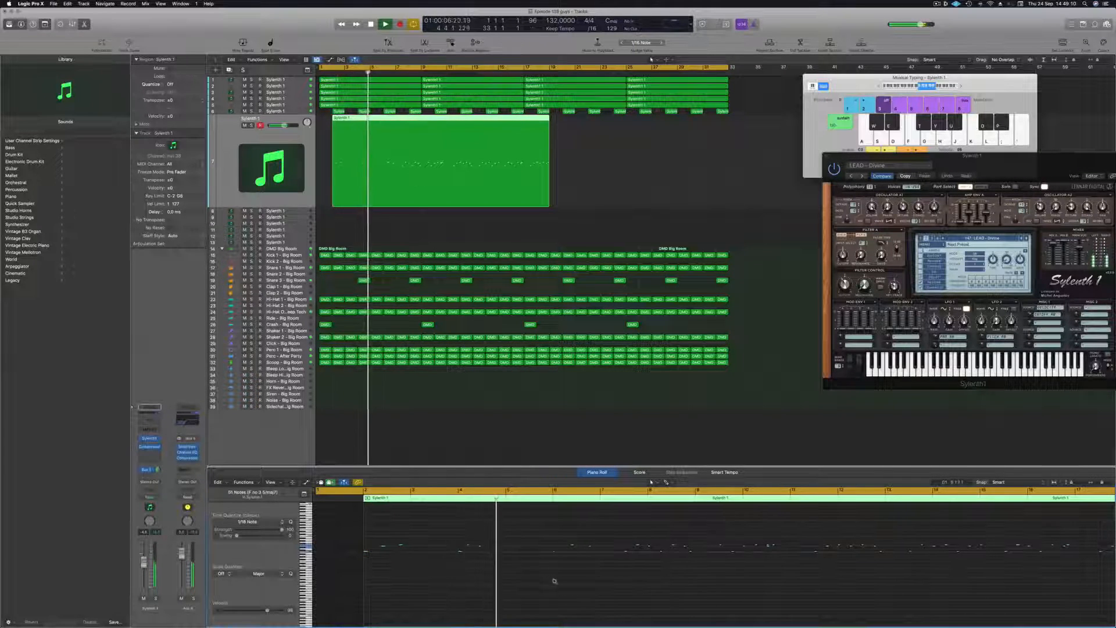
scroll(554, 580, "up", 2)
scroll(555, 582, "down", 1)
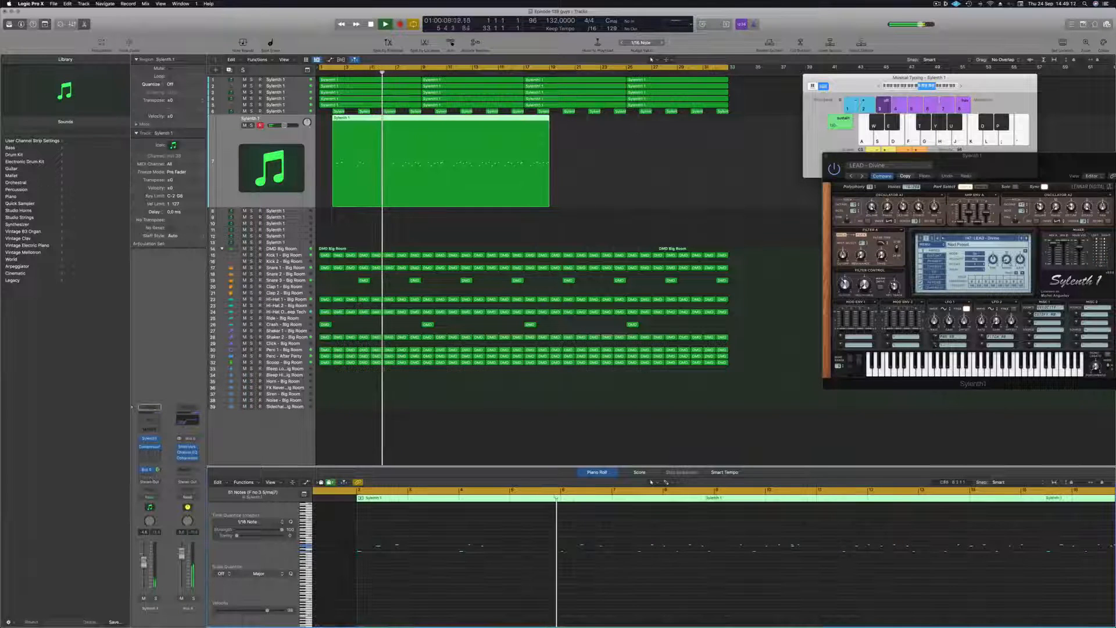
left_click_drag(144, 561, 144, 560)
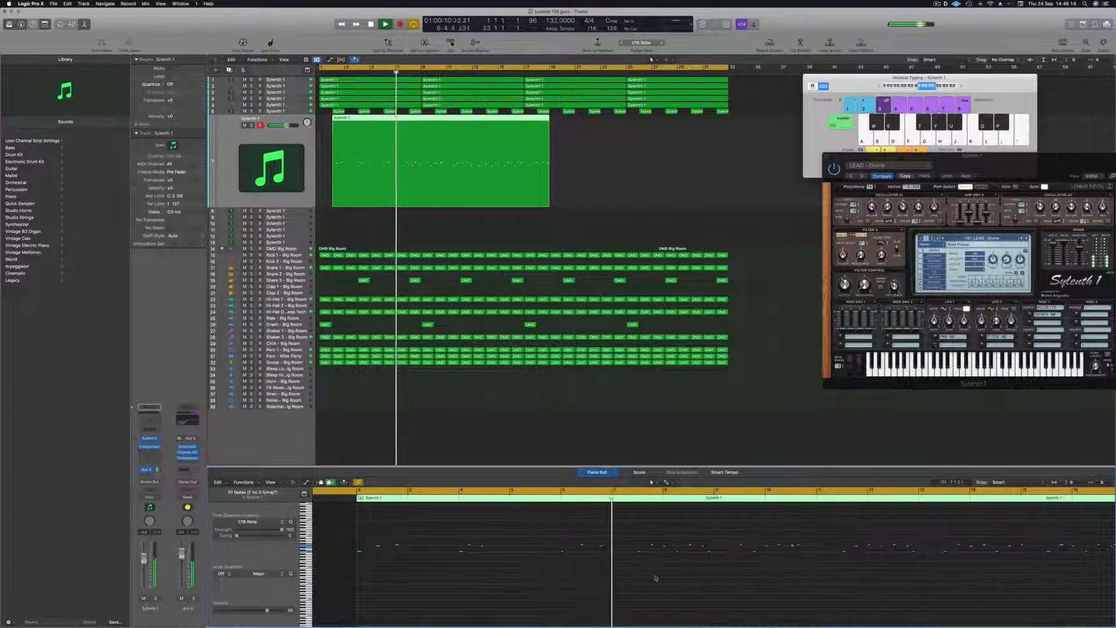
- Play the recorded melody through to its end while following its notes in the piano roll, and restart playback from the beginning
scroll(672, 578, "up", 2)
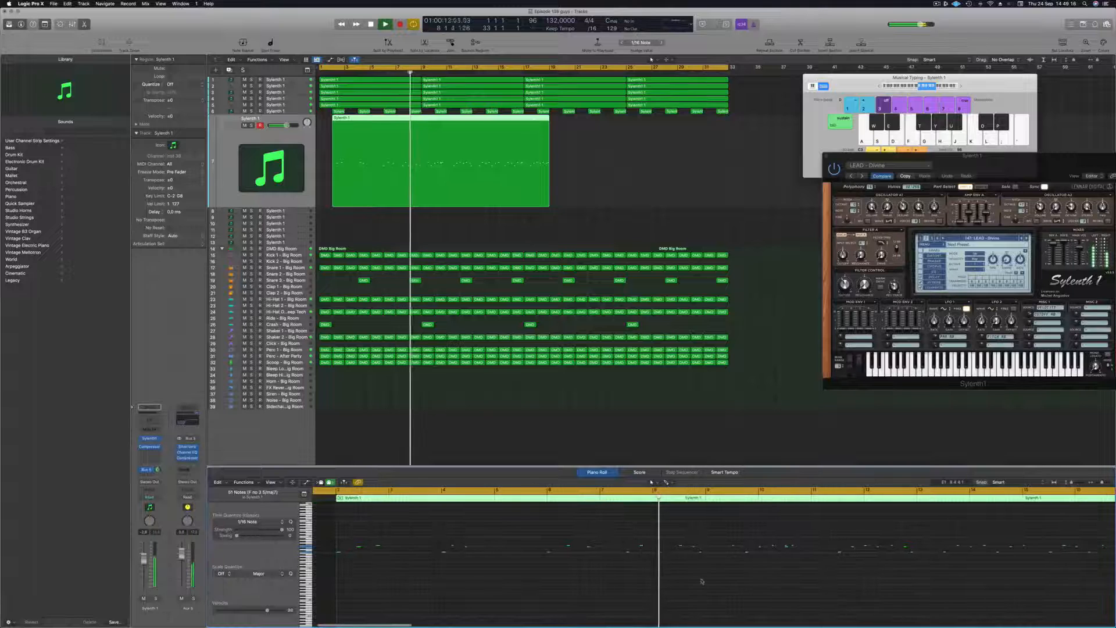
scroll(765, 580, "up", 1)
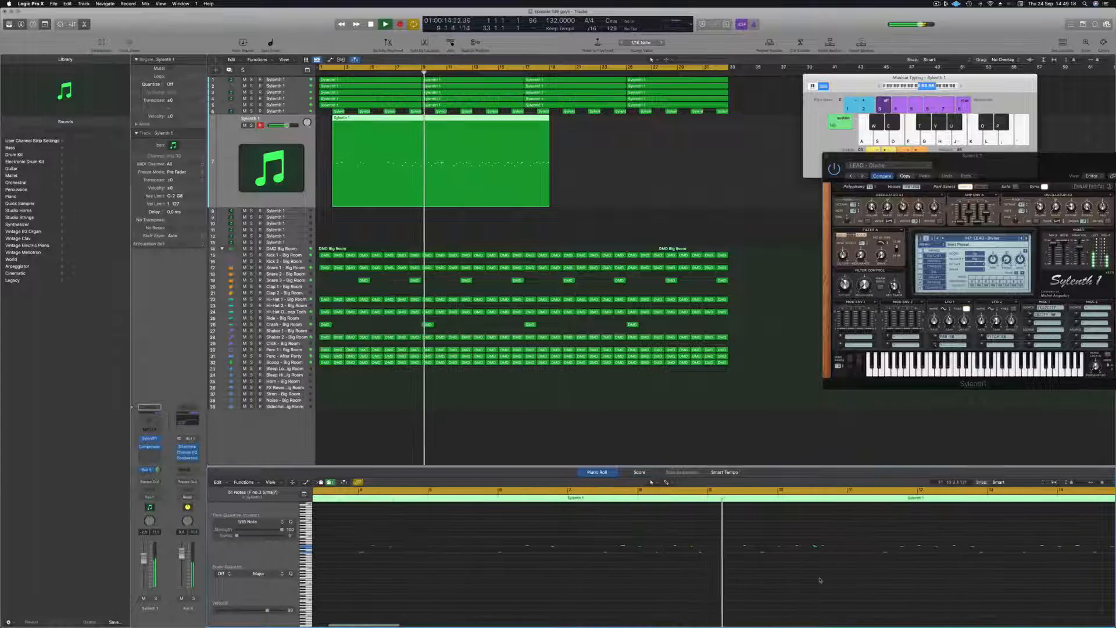
scroll(816, 580, "down", 1)
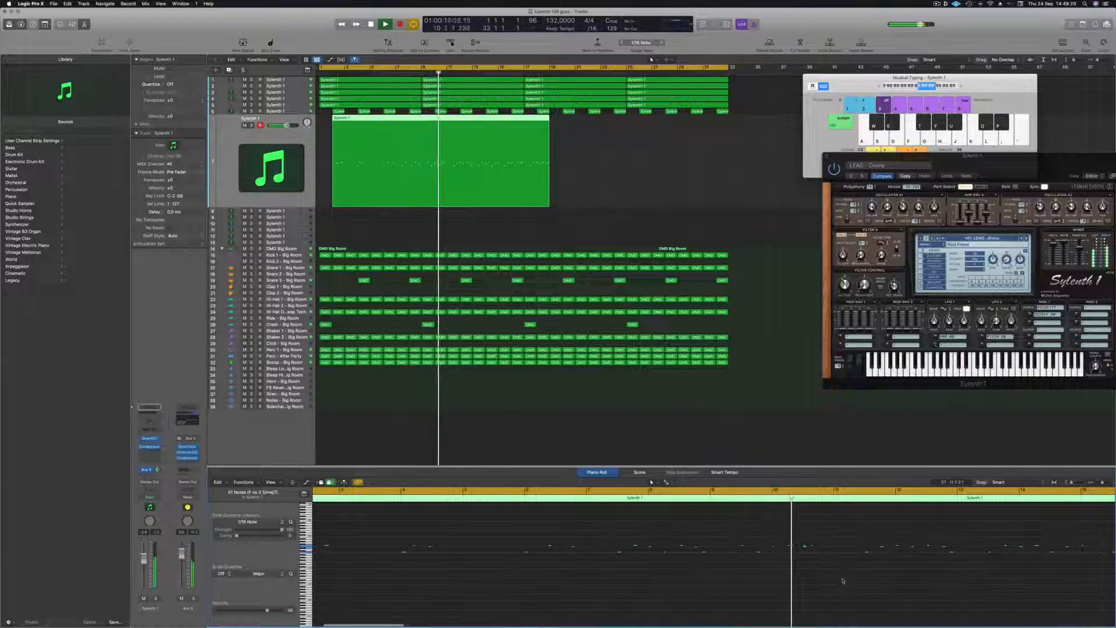
scroll(884, 578, "up", 1)
scroll(884, 578, "down", 1)
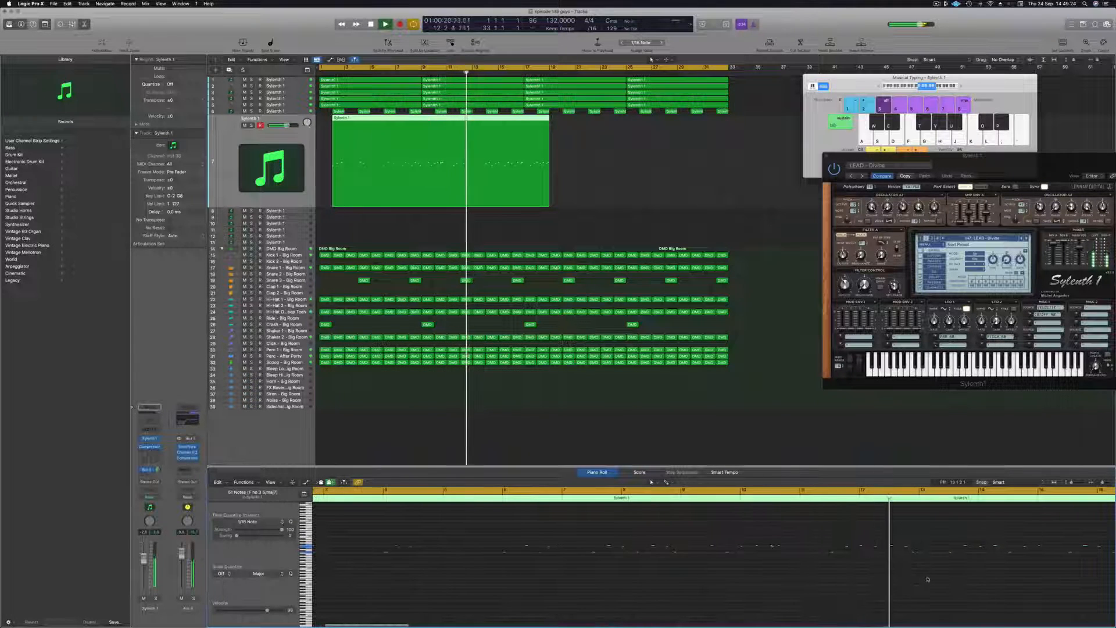
scroll(969, 578, "up", 2)
scroll(867, 581, "down", 2)
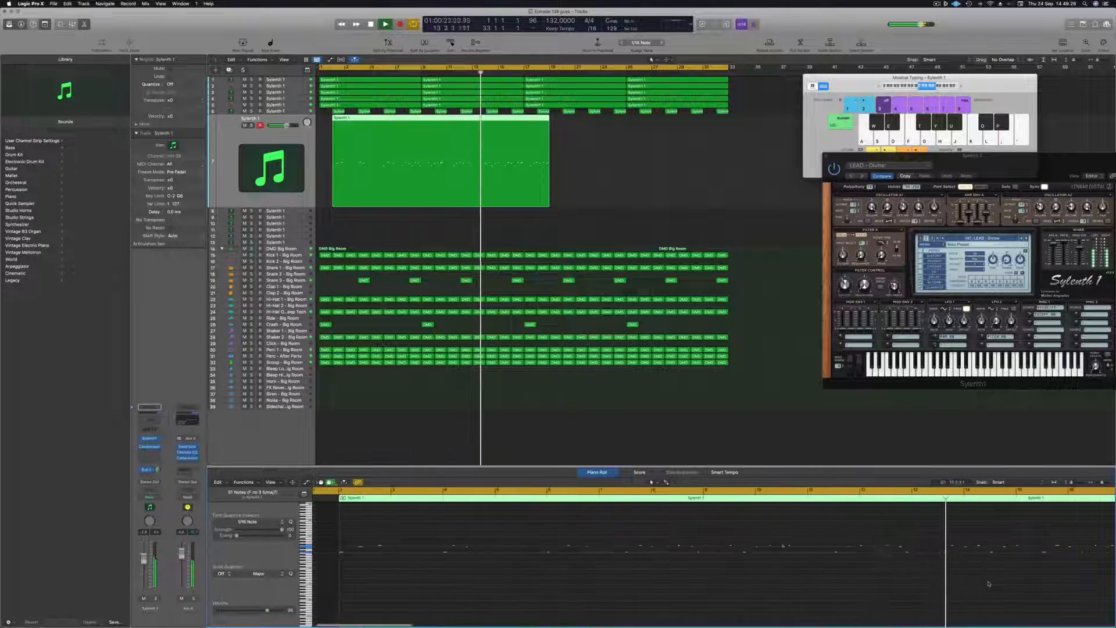
scroll(862, 582, "right", 1)
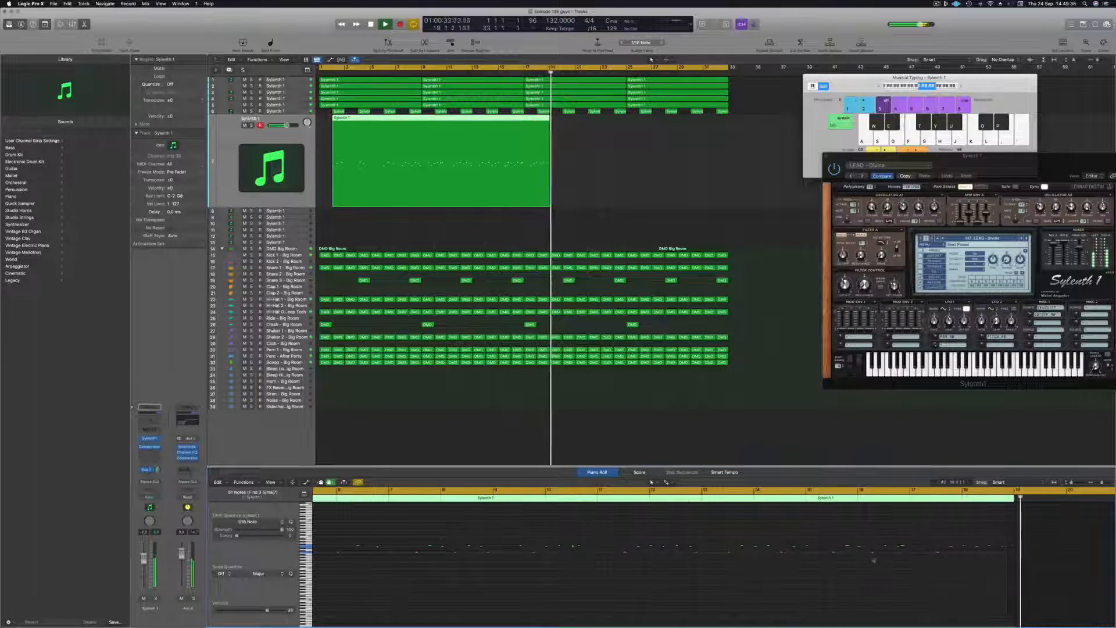
key("space")
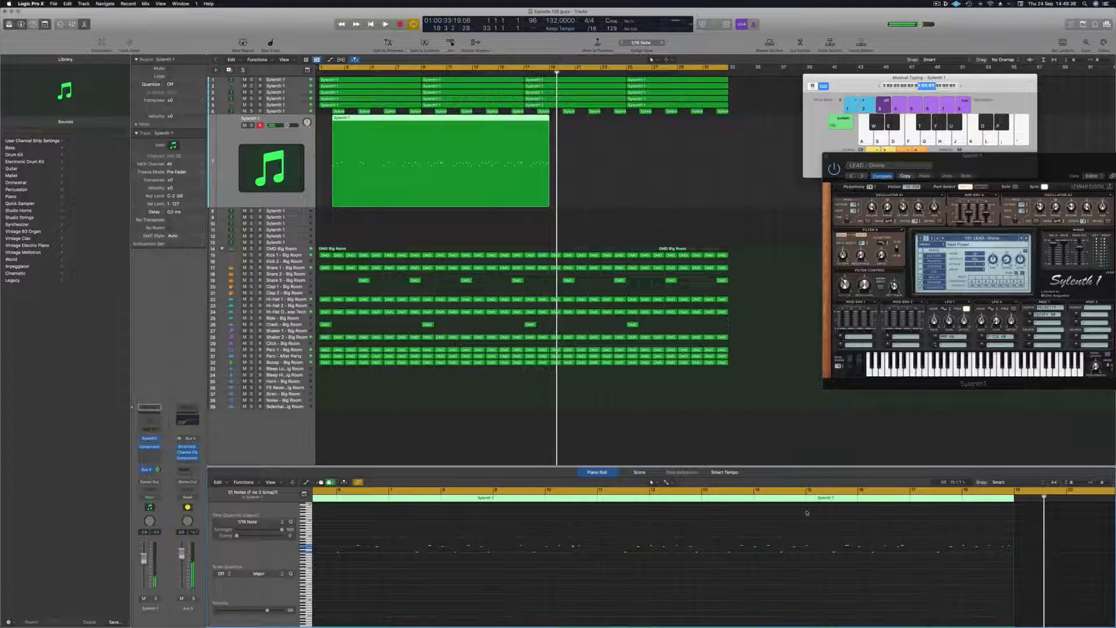
key("Return")
key("space")
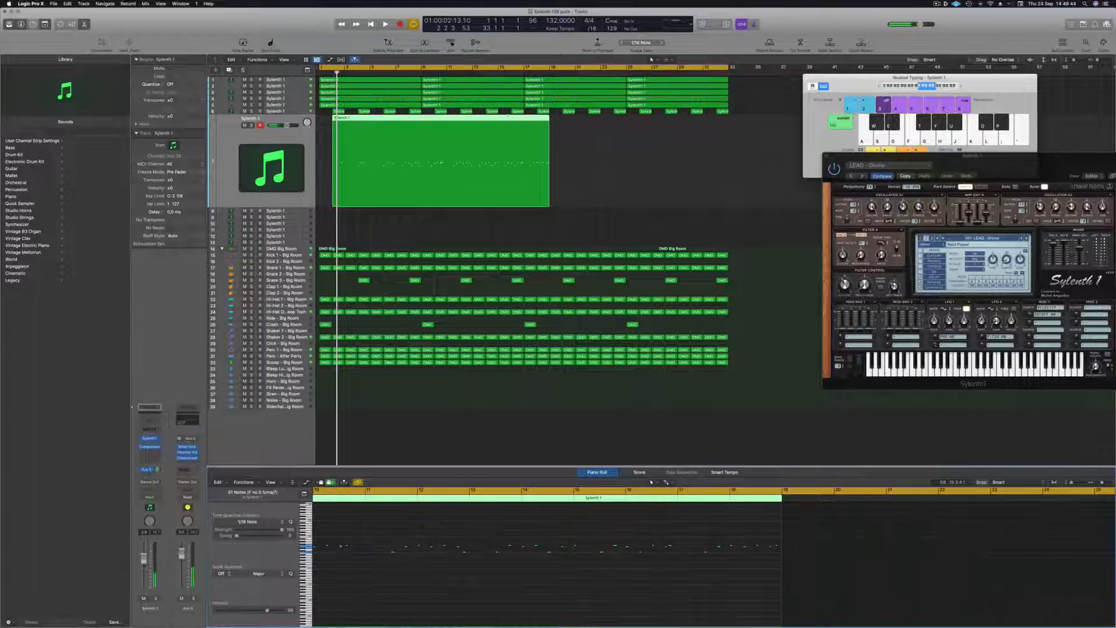
- Split the recorded region at bar 15, delete the earlier part and move the remaining four bars to bar 1
double_click(498, 118, "super")
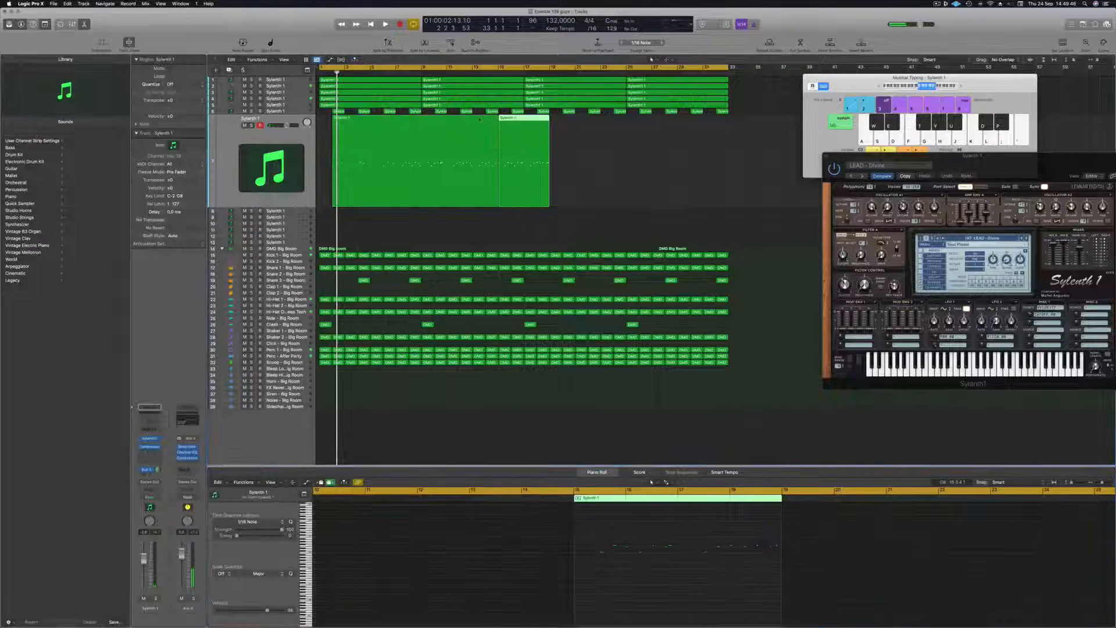
left_click(480, 119)
key("Delete")
left_click_drag(497, 125, 317, 125)
- Play the four-bar melody from its start and adjust single notes in the piano roll
key("space")
scroll(409, 579, "up", 4)
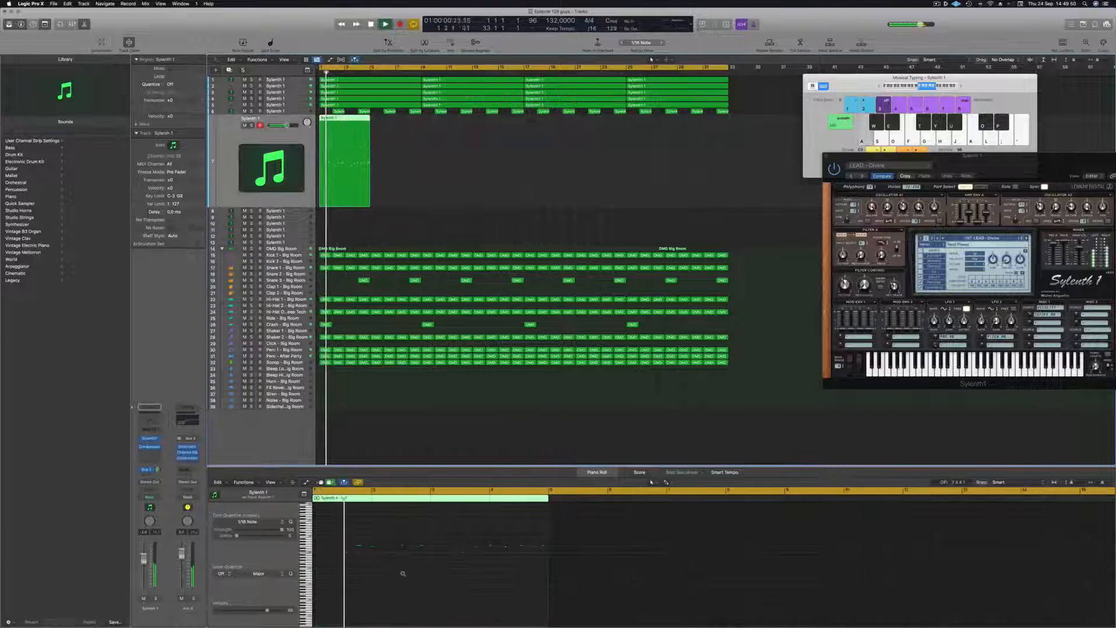
left_click_drag(341, 535, 314, 561)
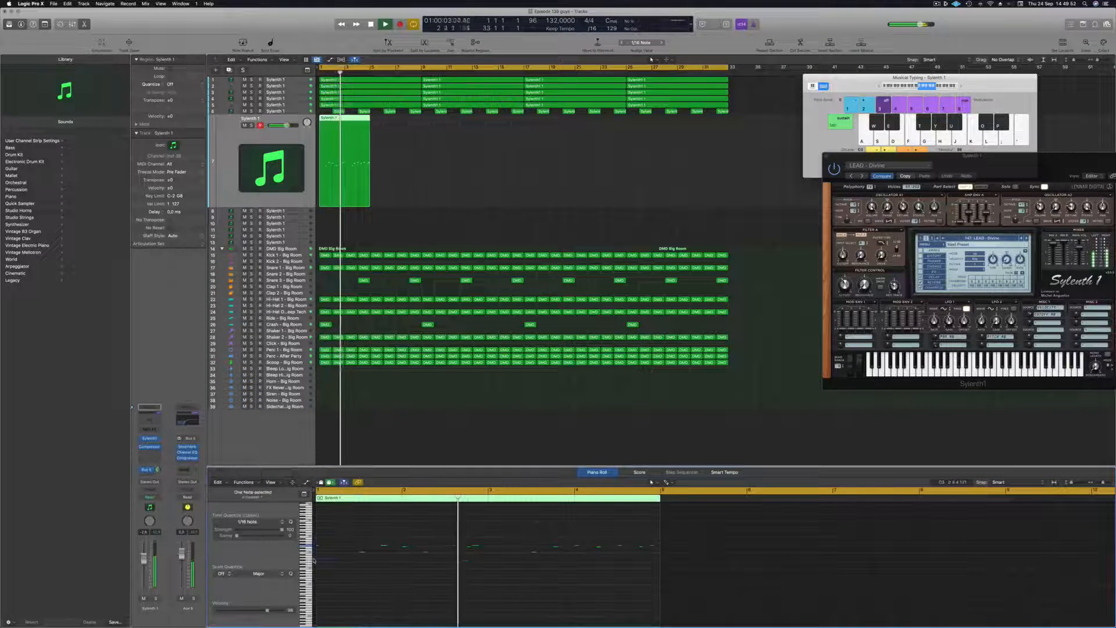
key("Return")
scroll(457, 582, "up", 2)
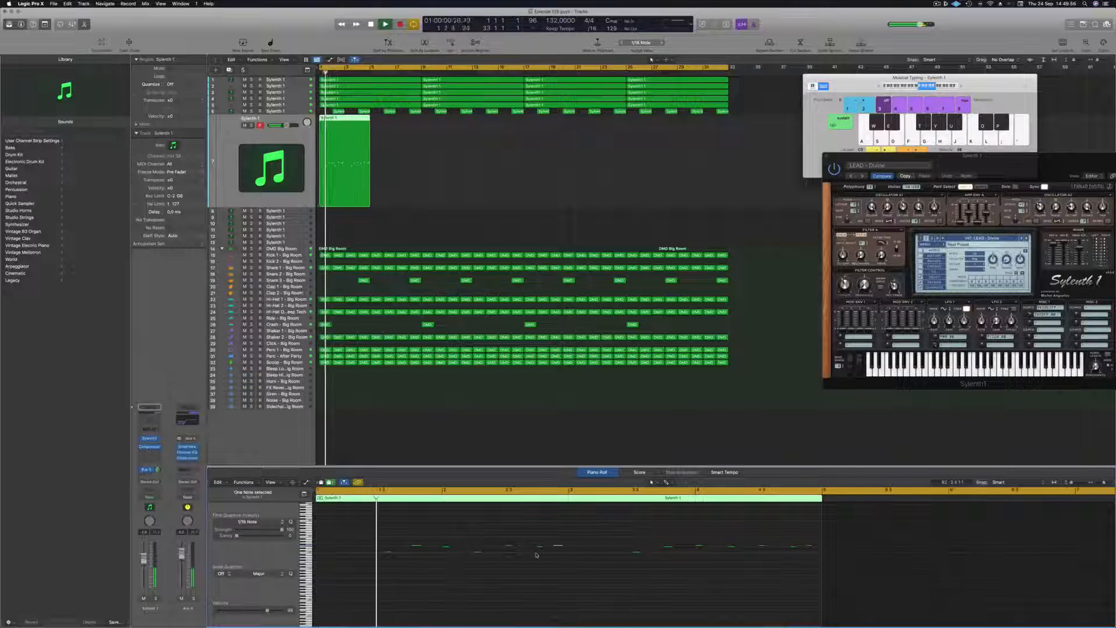
scroll(532, 559, "down", 3)
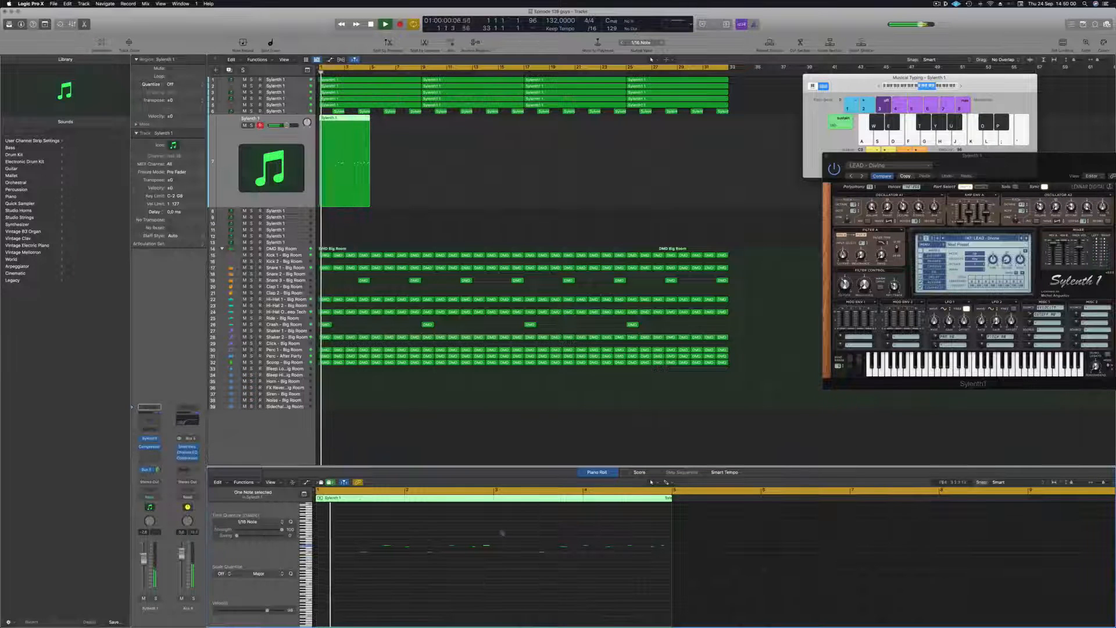
left_click_drag(490, 558, 484, 558)
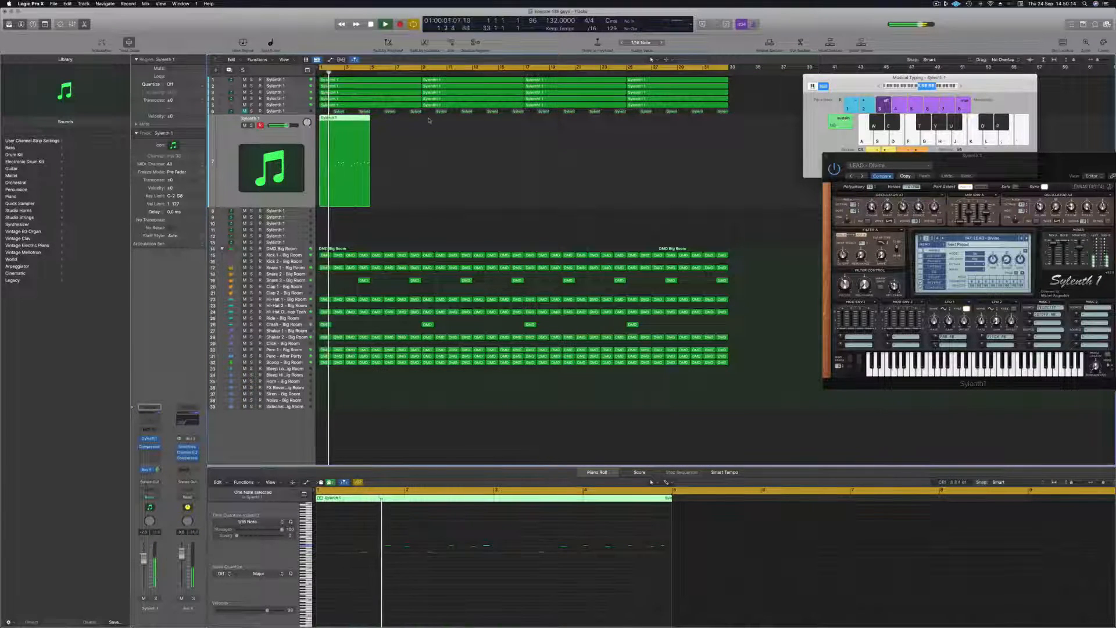
- Bring the Sylenth1 plug-in window fully into view and briefly solo the lead track to hear it alone
left_click_drag(1034, 158, 794, 138)
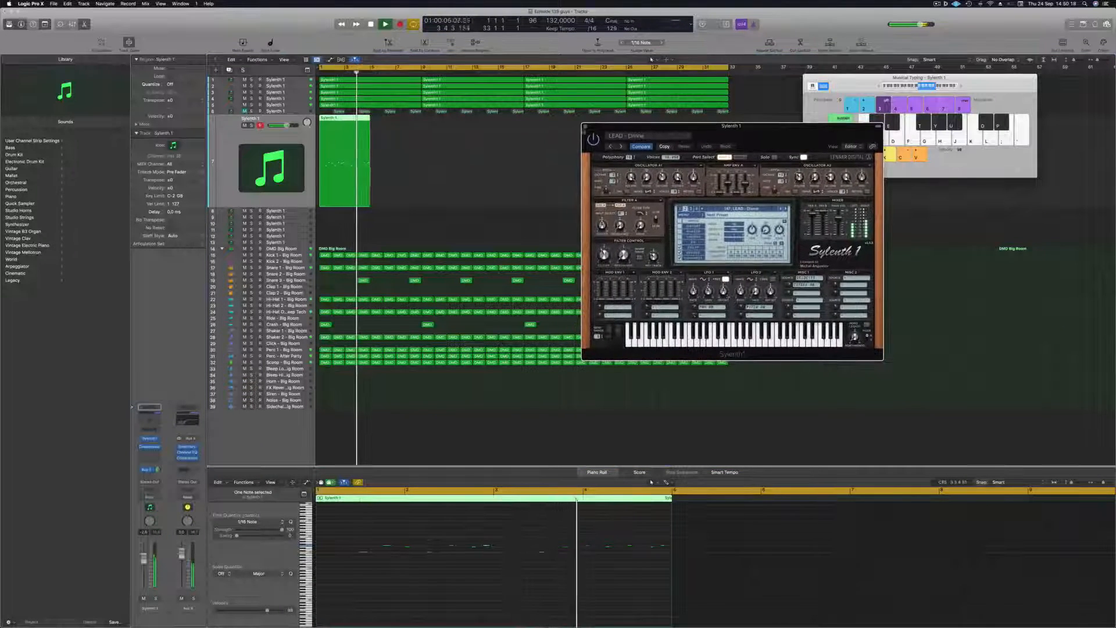
left_click(252, 125)
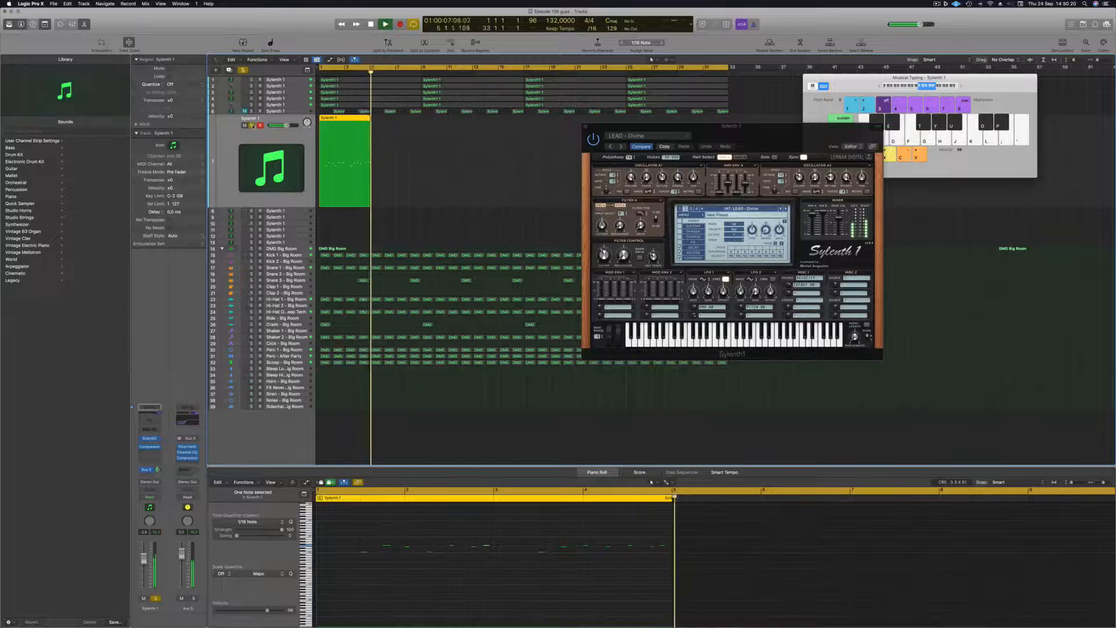
left_click(251, 125)
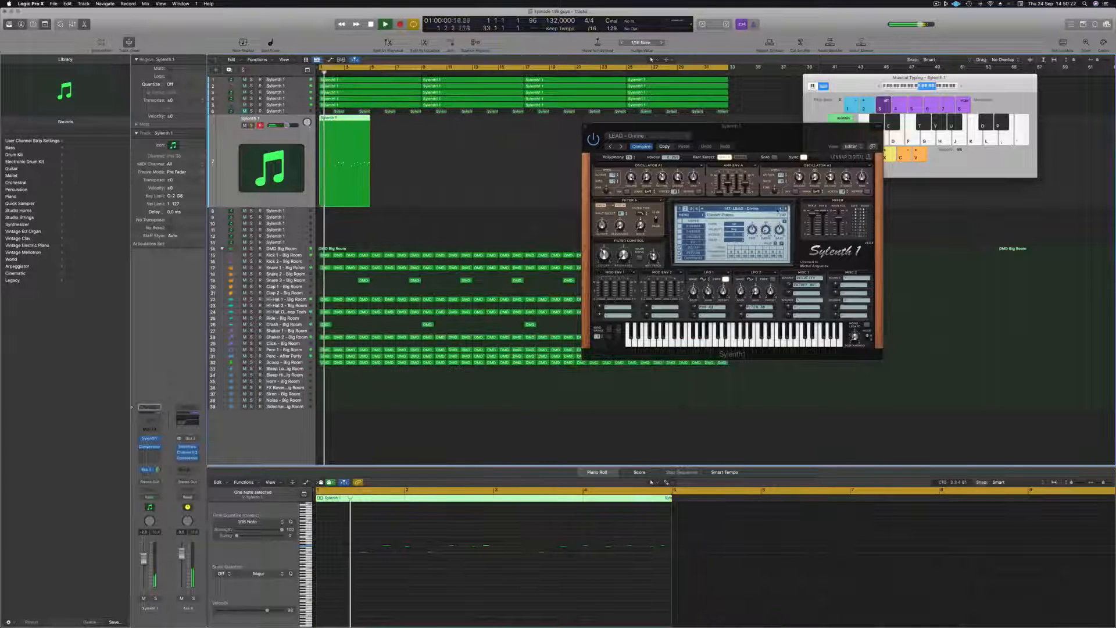
- Audition the Sylenth1 lead presets following Divine, including Dominator, over the playing melody
left_click(785, 209)
left_click(785, 210)
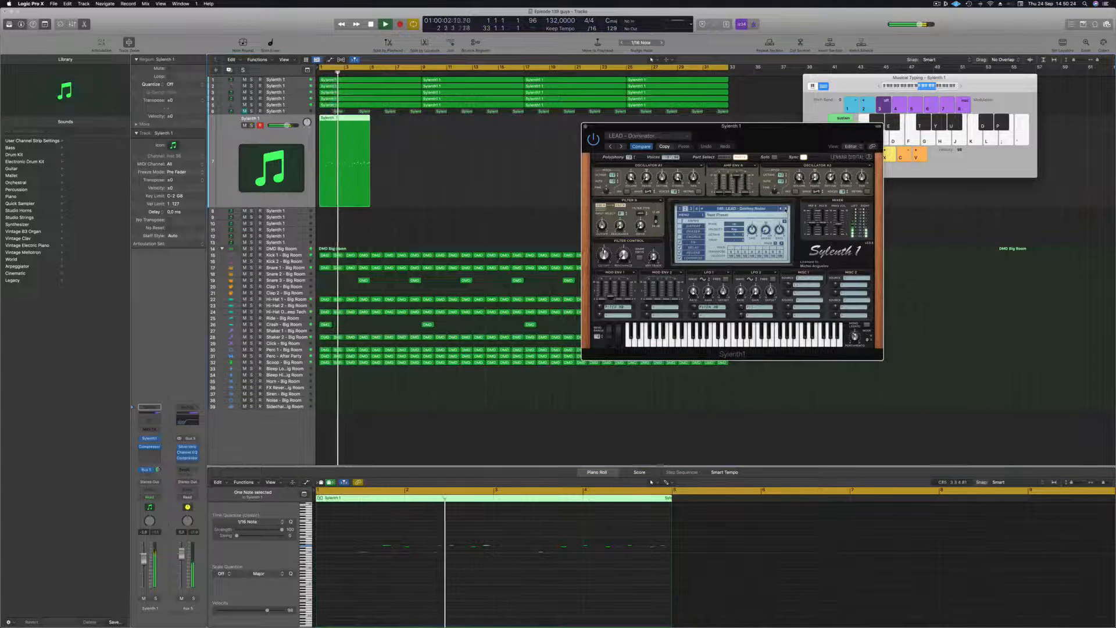
key("space")
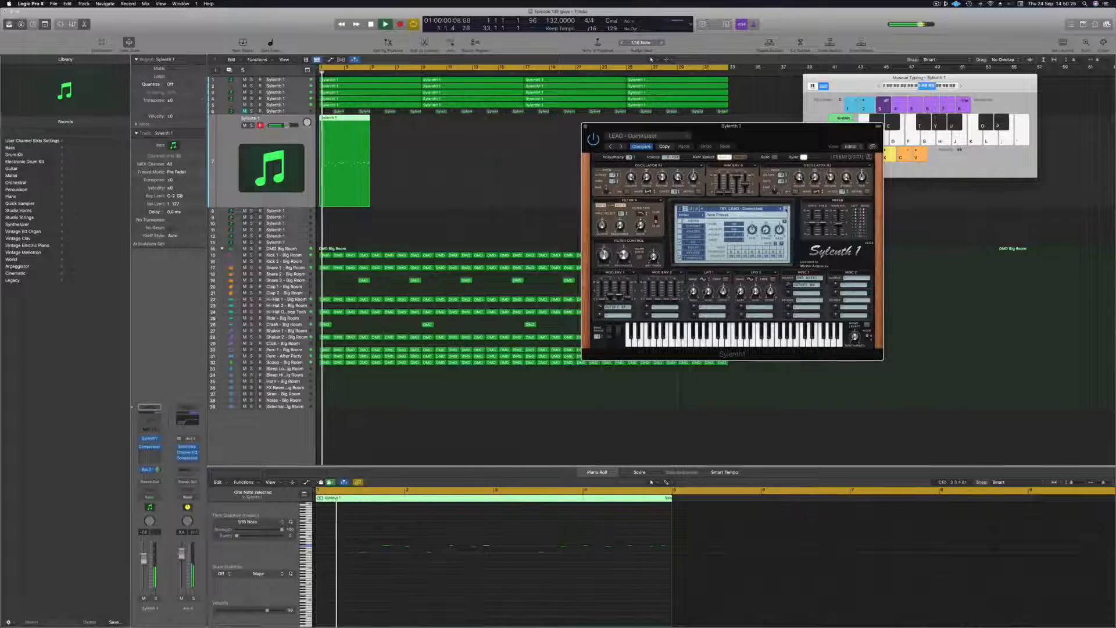
- Copy the four-bar lead region to bar 5 and shorten the cycle range to end at bar 9
left_click_drag(351, 120, 403, 122)
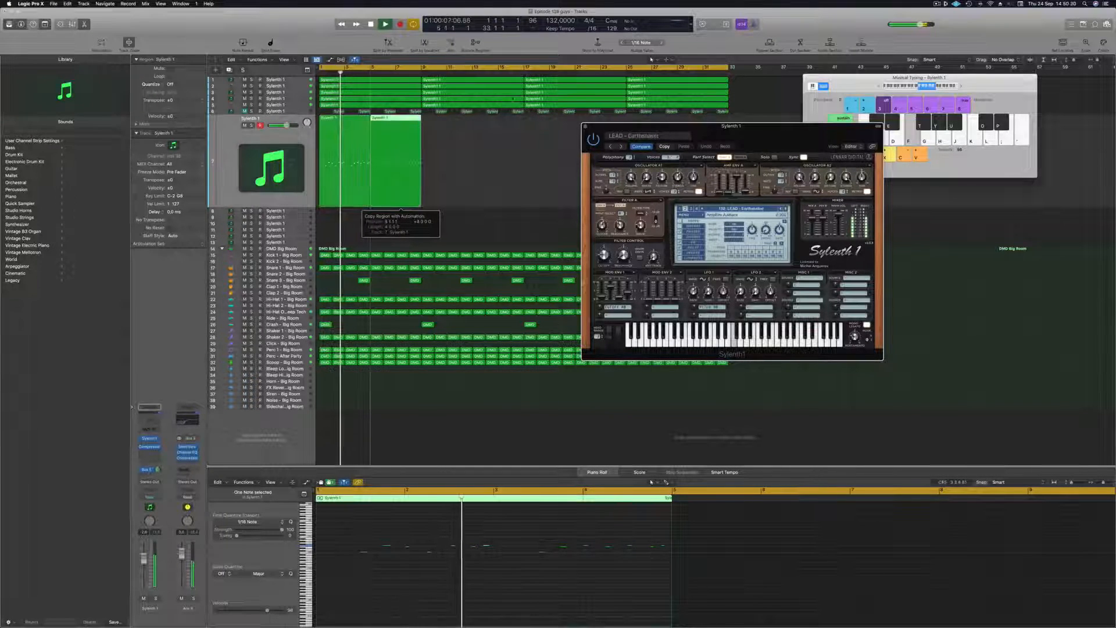
left_click_drag(727, 67, 422, 67)
key("Return")
- Step through the Sylenth1 lead presets past Eternity, Euphoric Dream and Exposure Synth and settle on LEAD - From Above
left_click(785, 208)
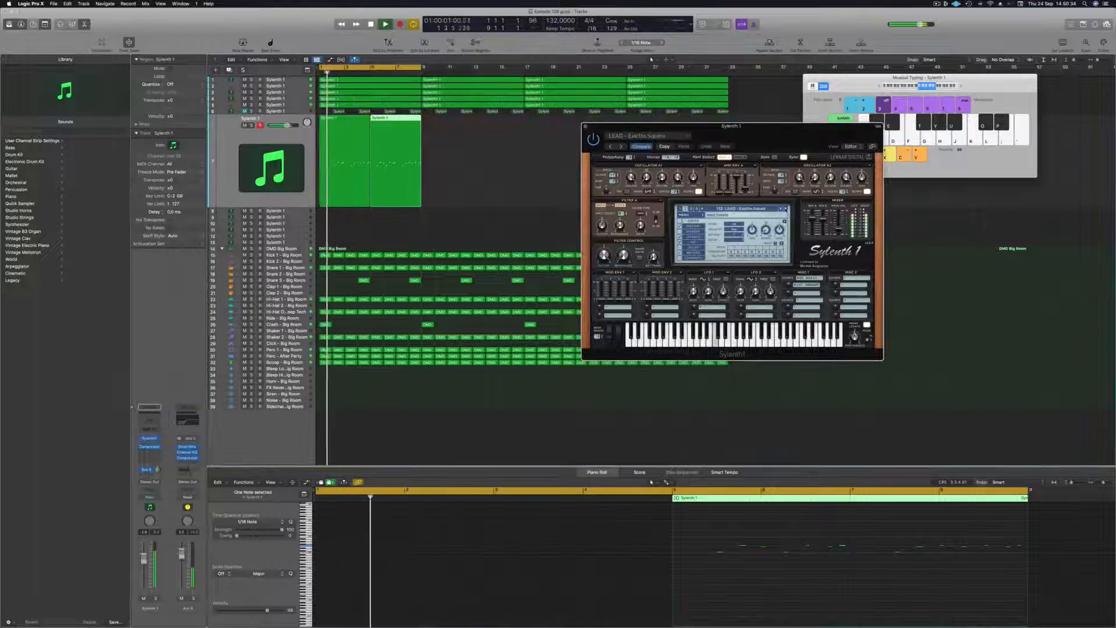
left_click(785, 208)
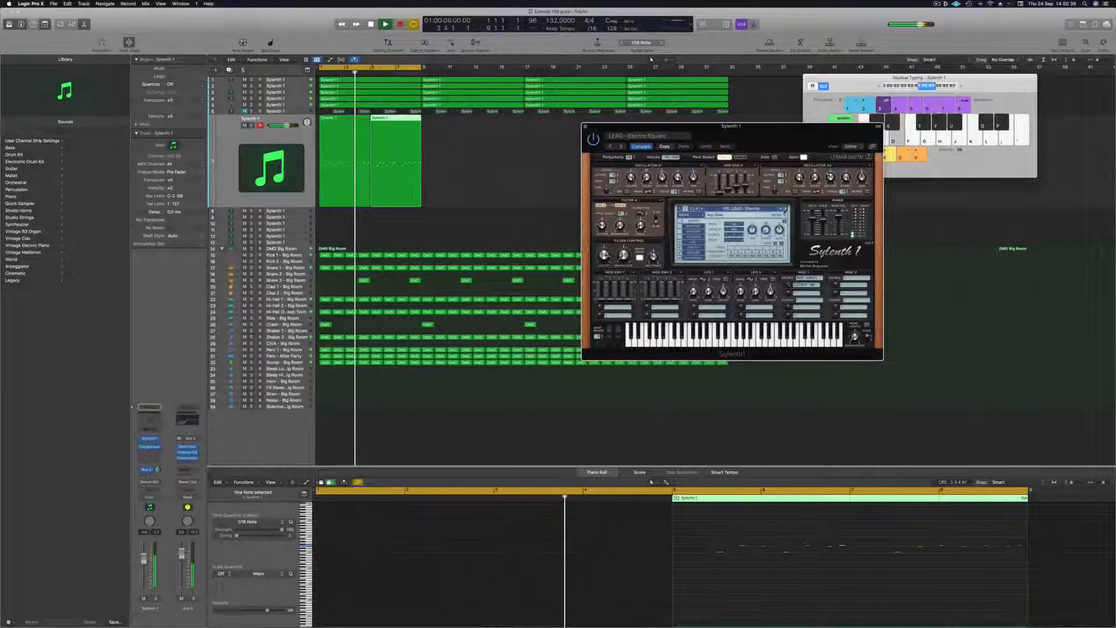
left_click_drag(773, 126, 659, 152)
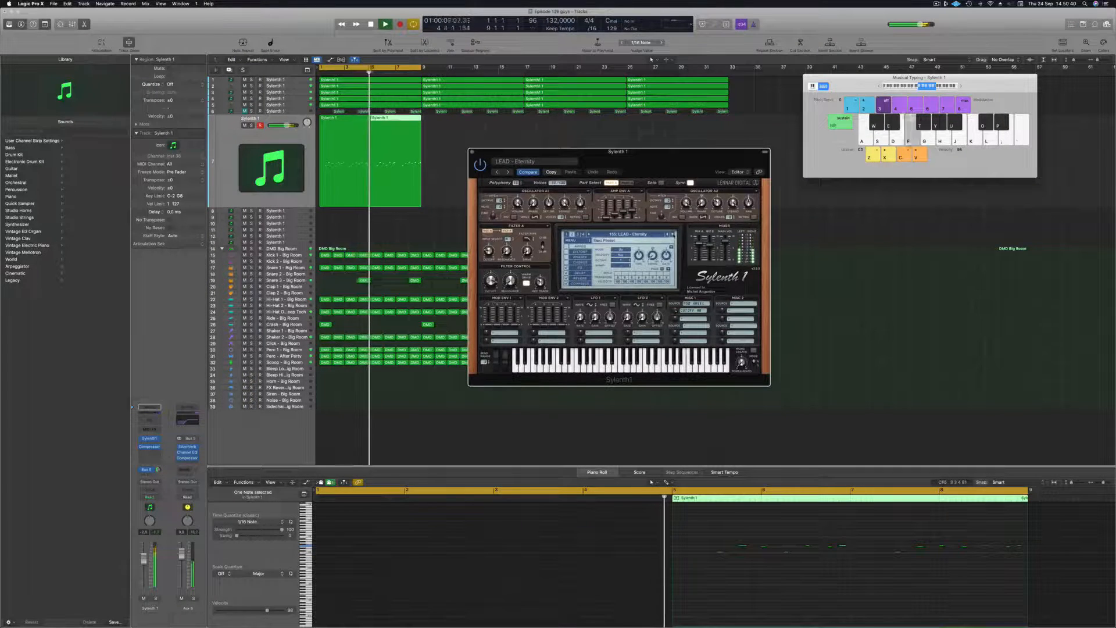
left_click(673, 233)
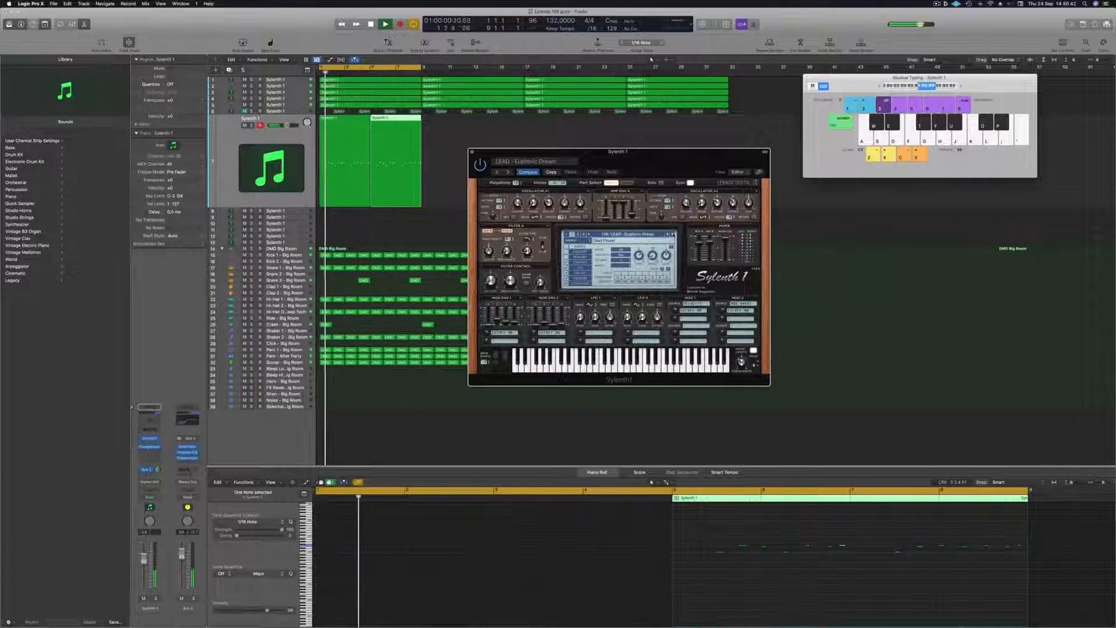
left_click(673, 234)
left_click(673, 235)
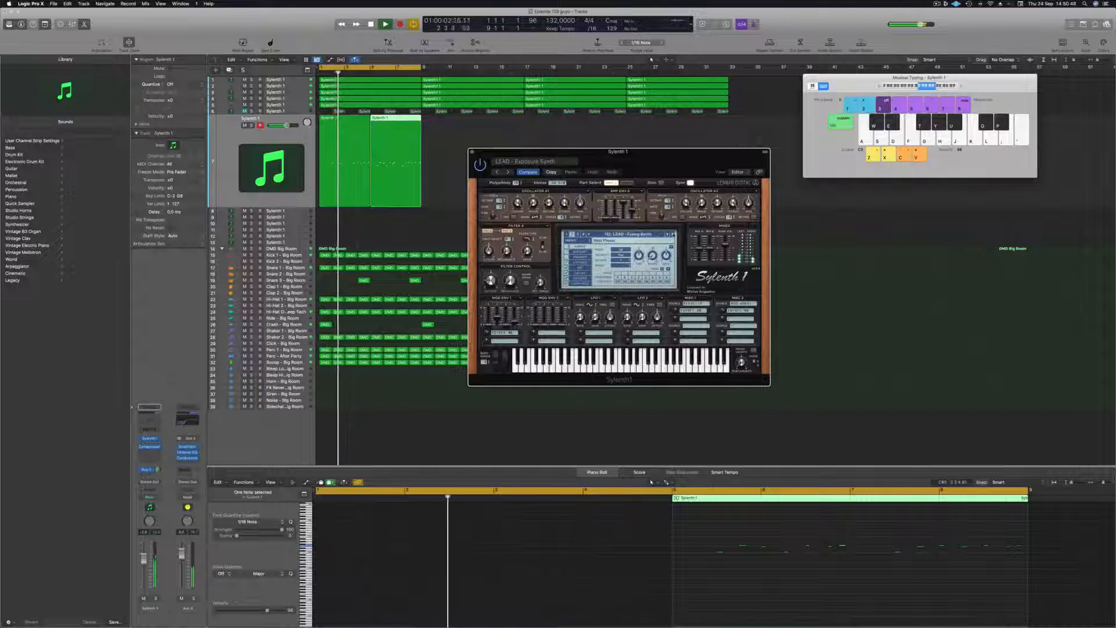
left_click(673, 235)
key("space")
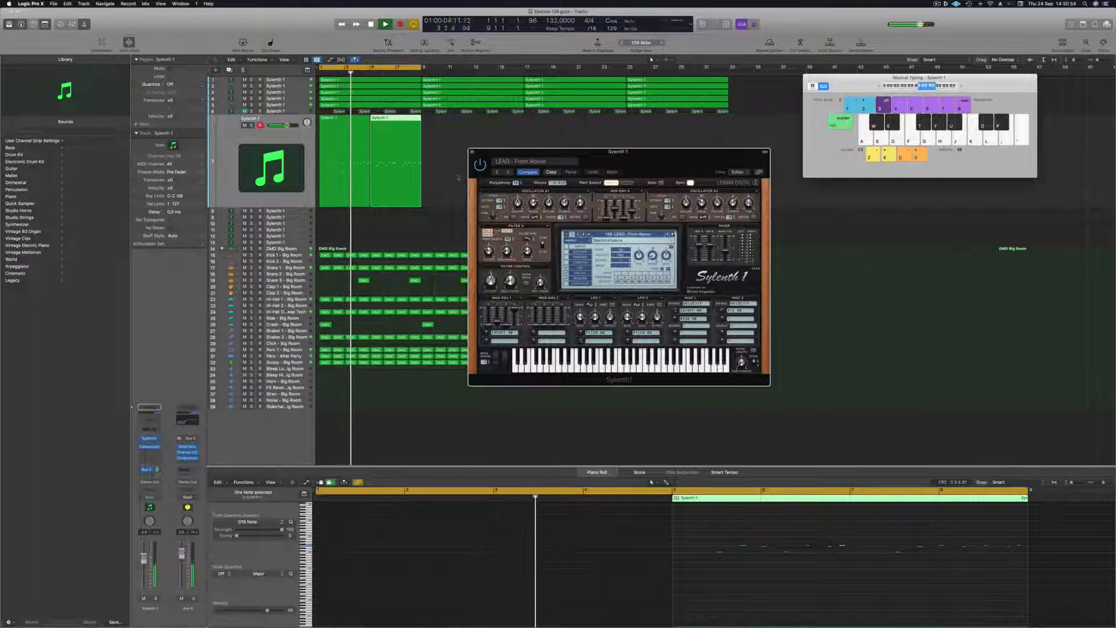
- In the first lead region, remove the low note early in bar 2 and adjust a note late in bar 2
left_click(356, 127)
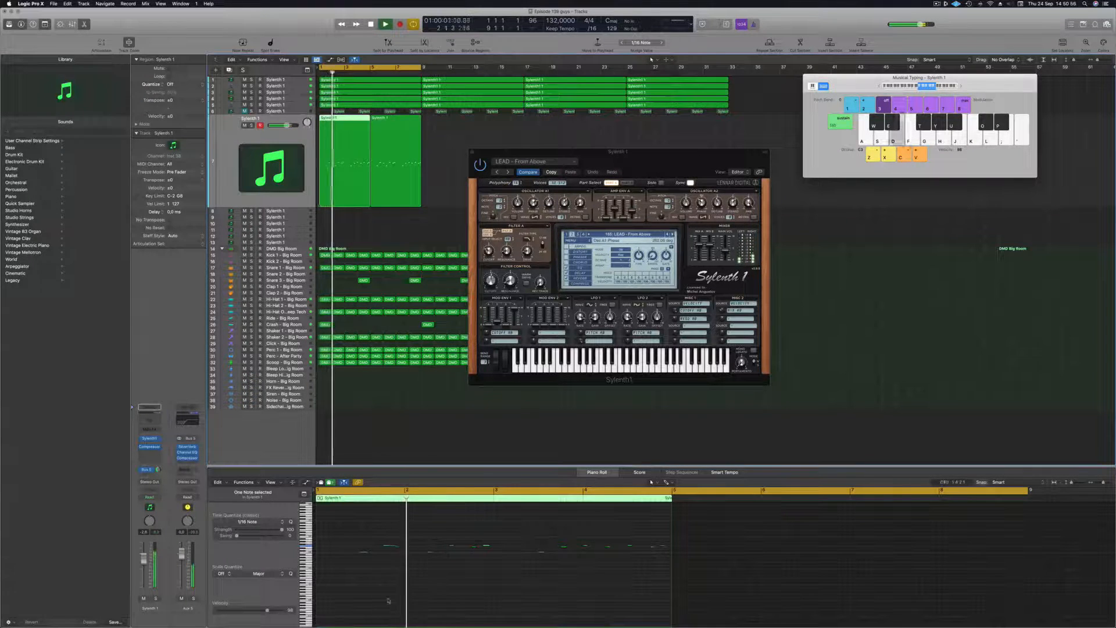
left_click(432, 579)
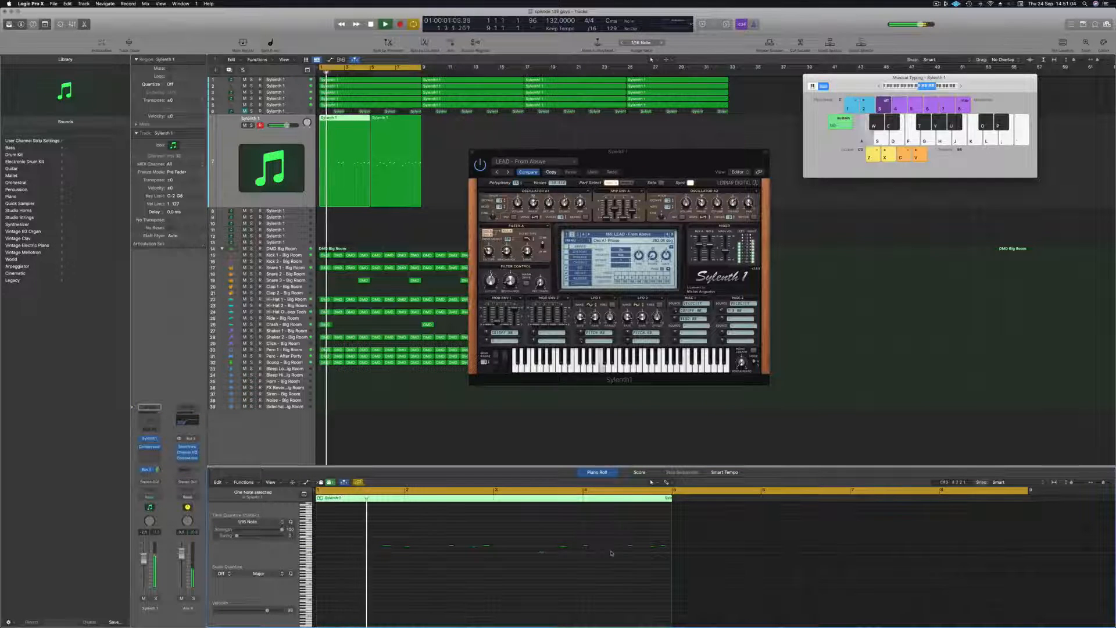
scroll(514, 543, "up", 5)
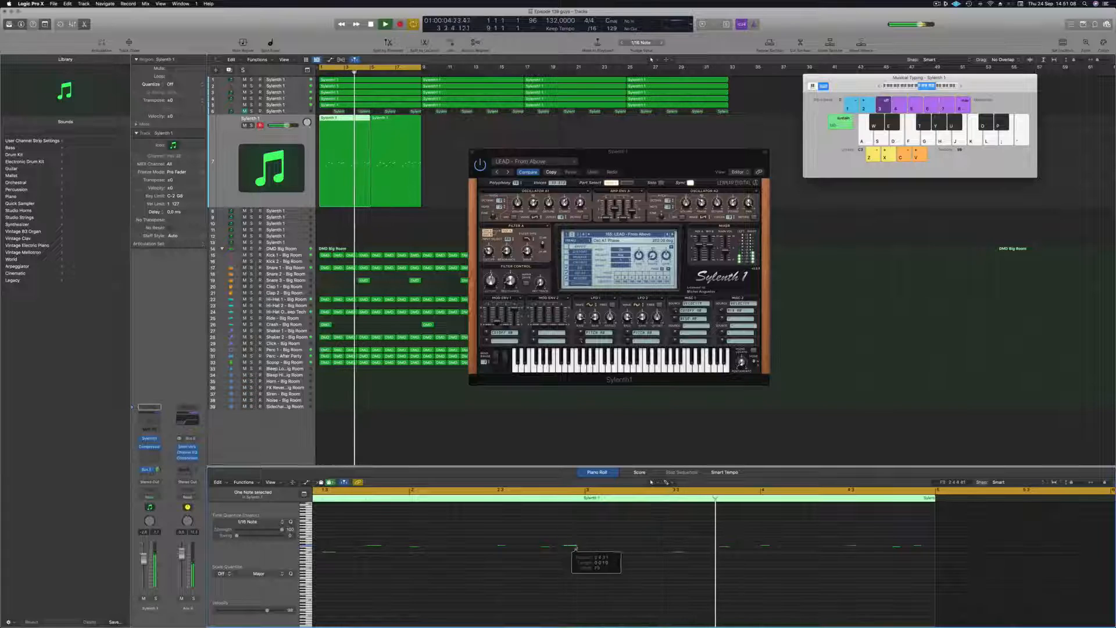
key("Return")
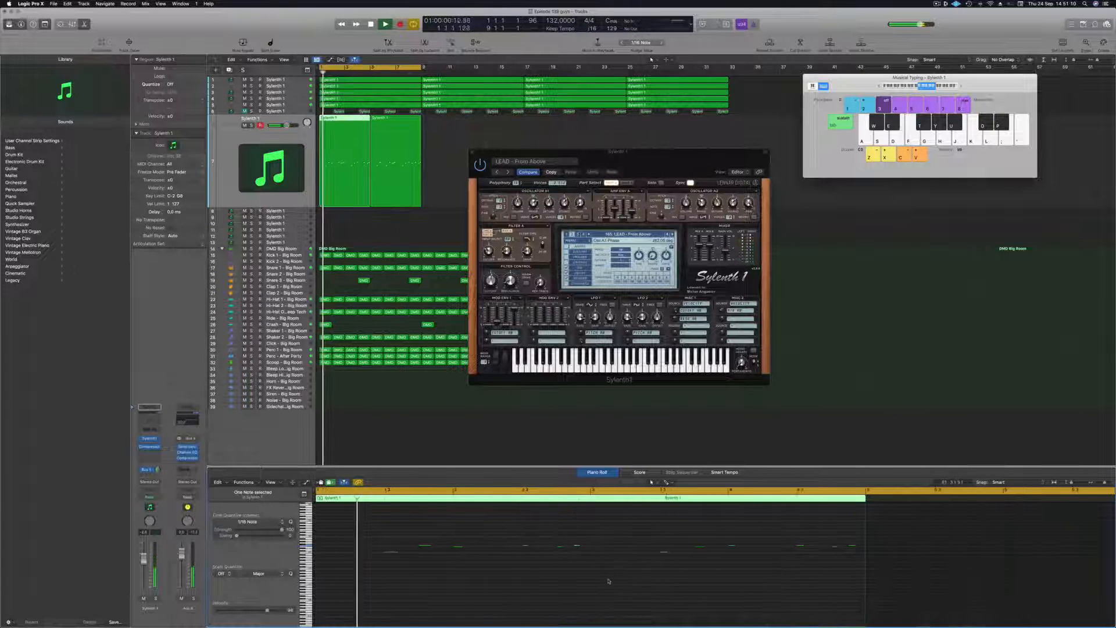
scroll(532, 587, "down", 2)
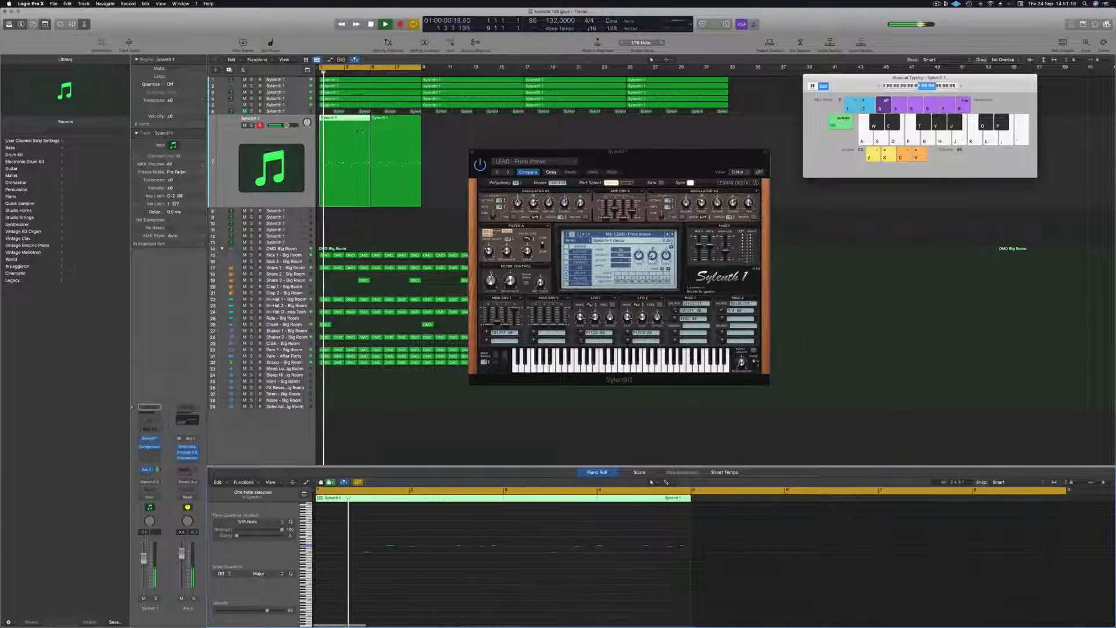
- Split the first lead region at bar 3 and delete everything after its first two bars
double_click(344, 118, "super")
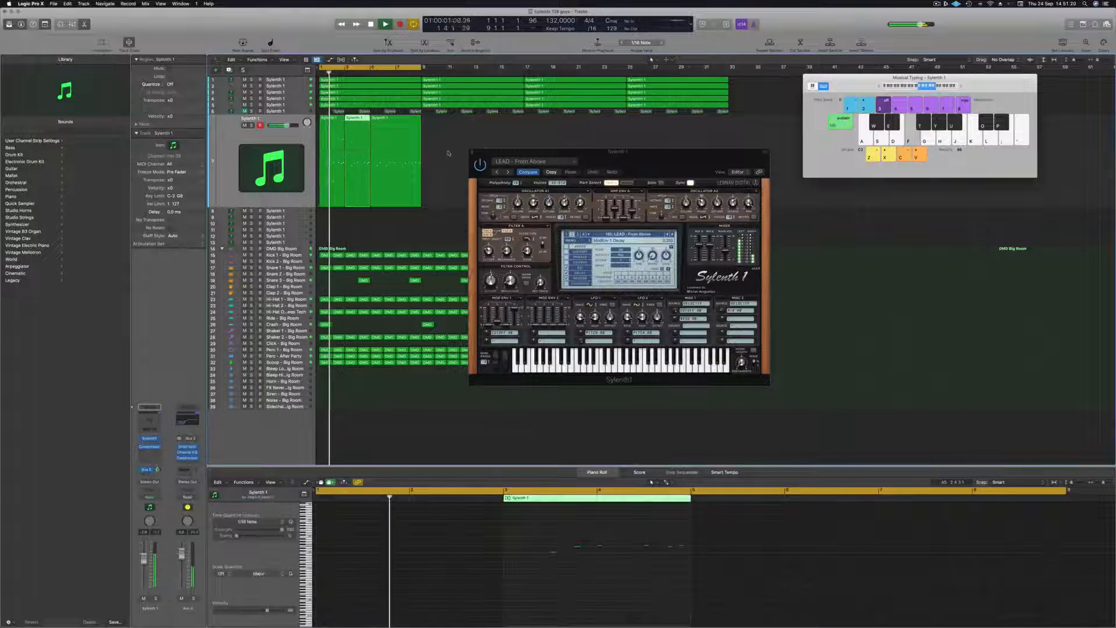
left_click_drag(449, 154, 354, 163)
key("Delete")
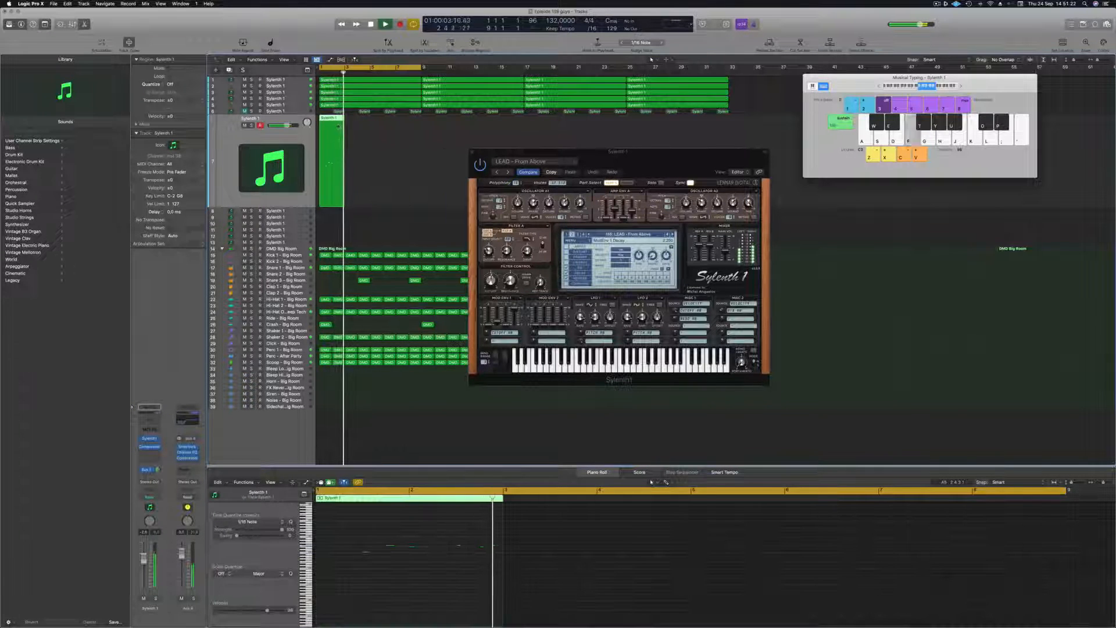
- Copy the two-bar lead region to bar 3, join both regions into one and hide Musical Typing
left_click_drag(331, 123, 351, 140)
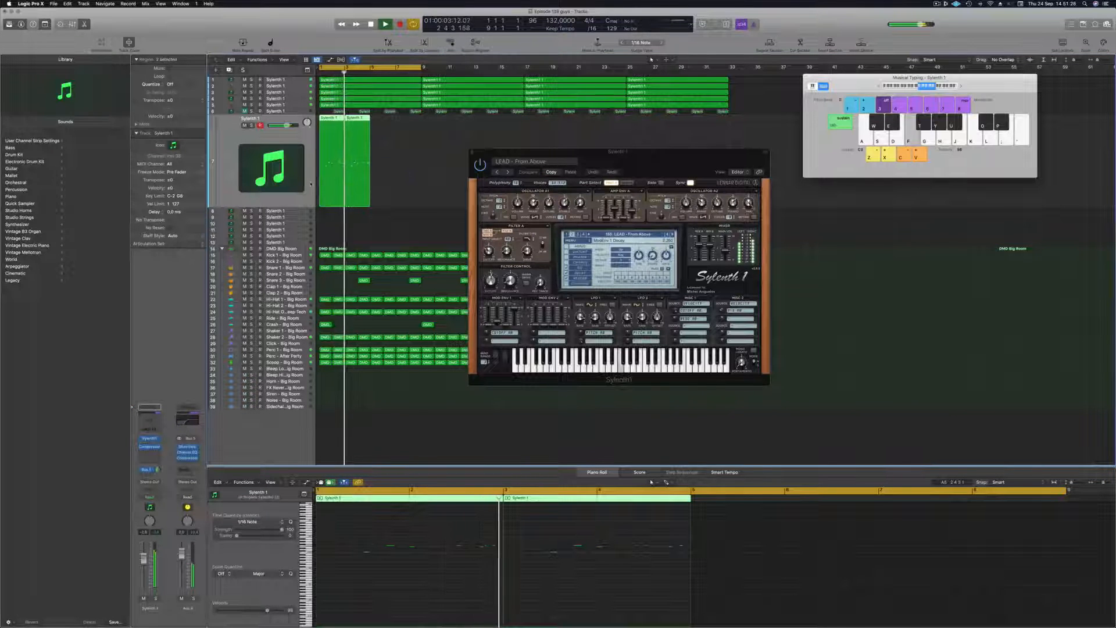
key("super+j")
key("super+k")
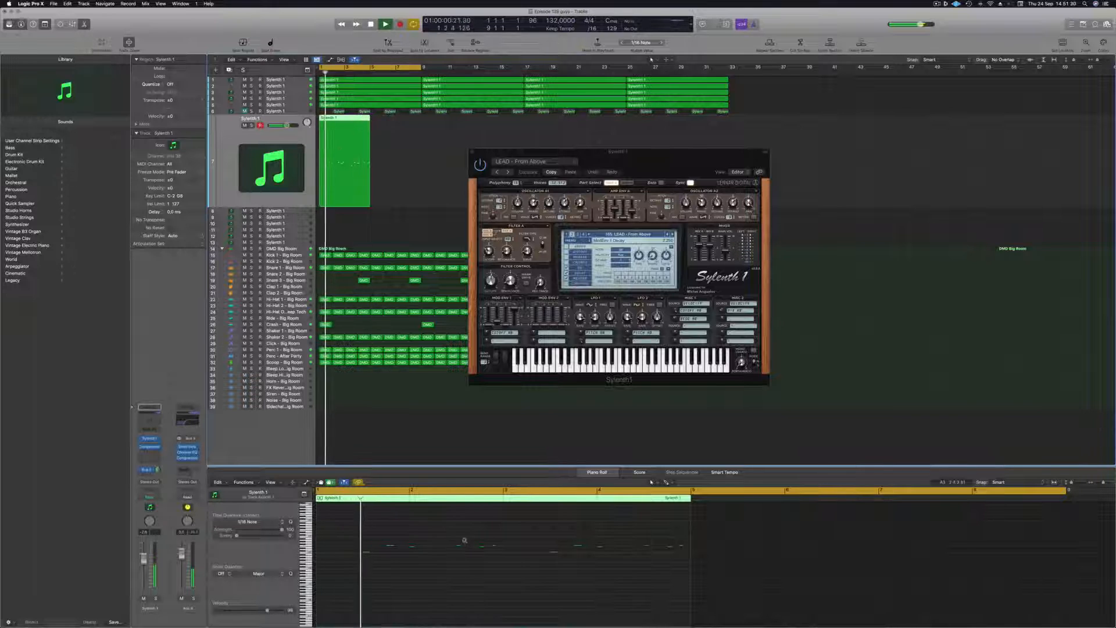
- Play the joined four-bar melody repeatedly and examine its notes in the piano roll, selecting a note in its second half
scroll(498, 588, "down", 1)
scroll(522, 581, "up", 3)
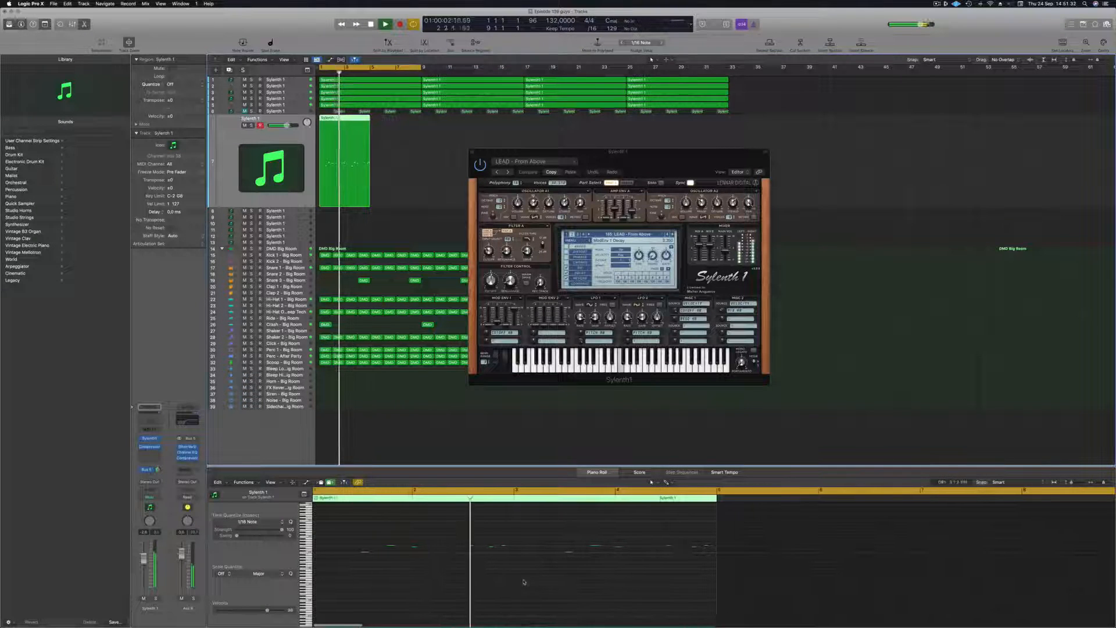
scroll(578, 591, "down", 1)
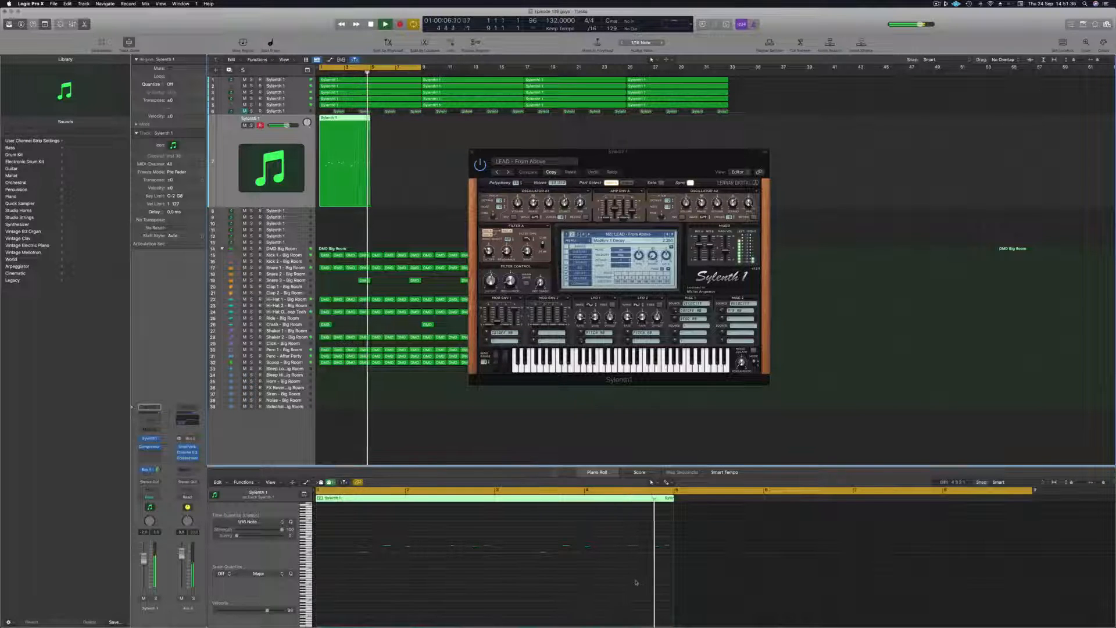
scroll(619, 560, "up", 2)
left_click(611, 545)
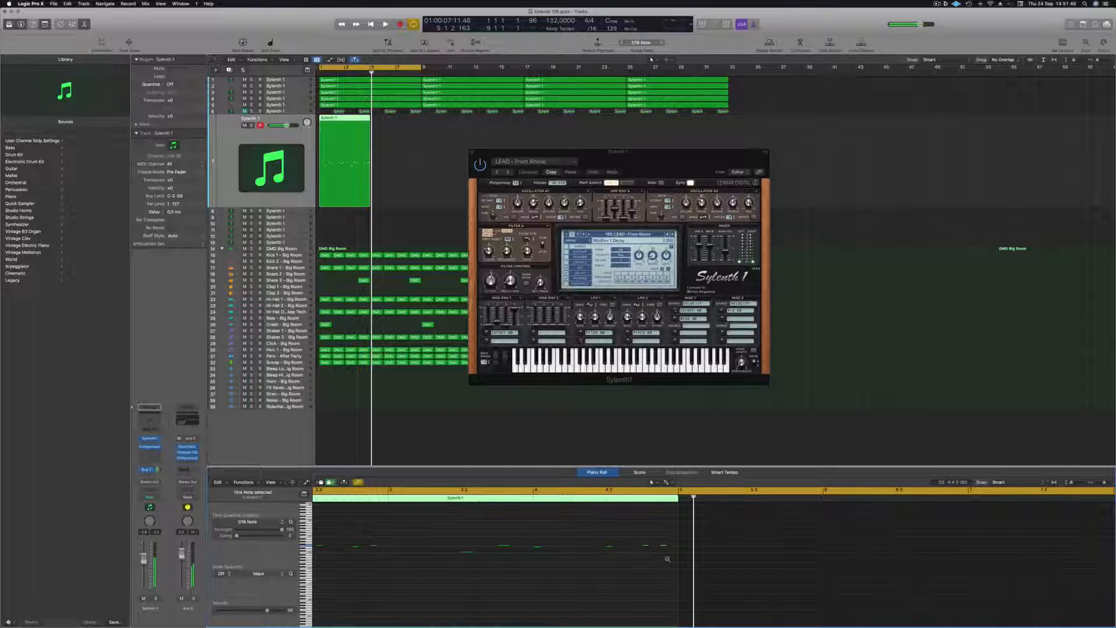
key("Return")
key("space")
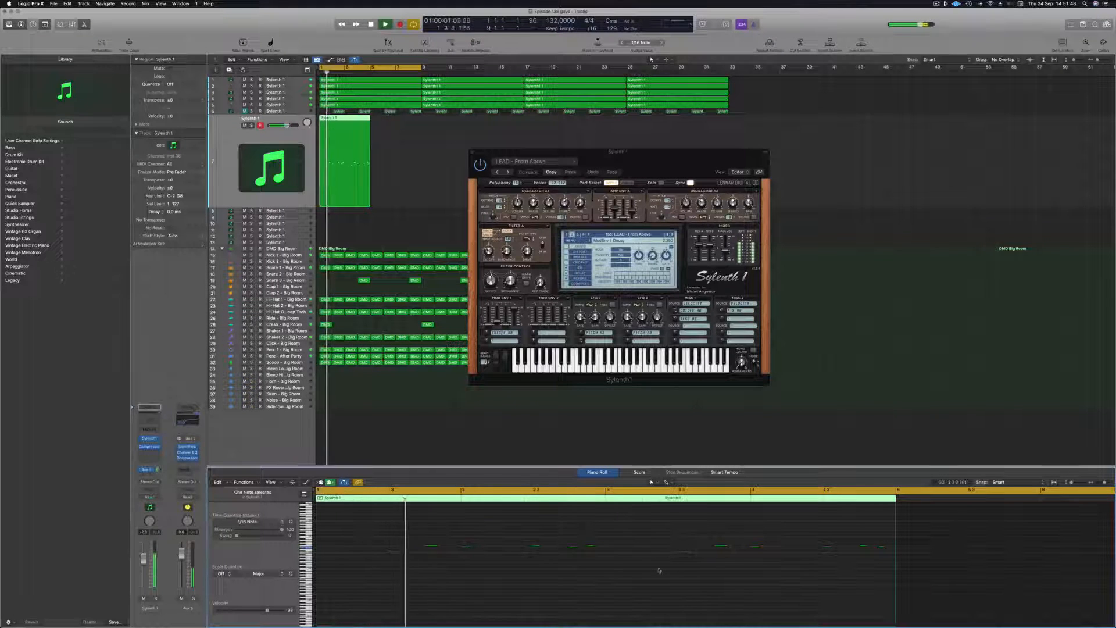
key("super+Left")
key("super+Left")
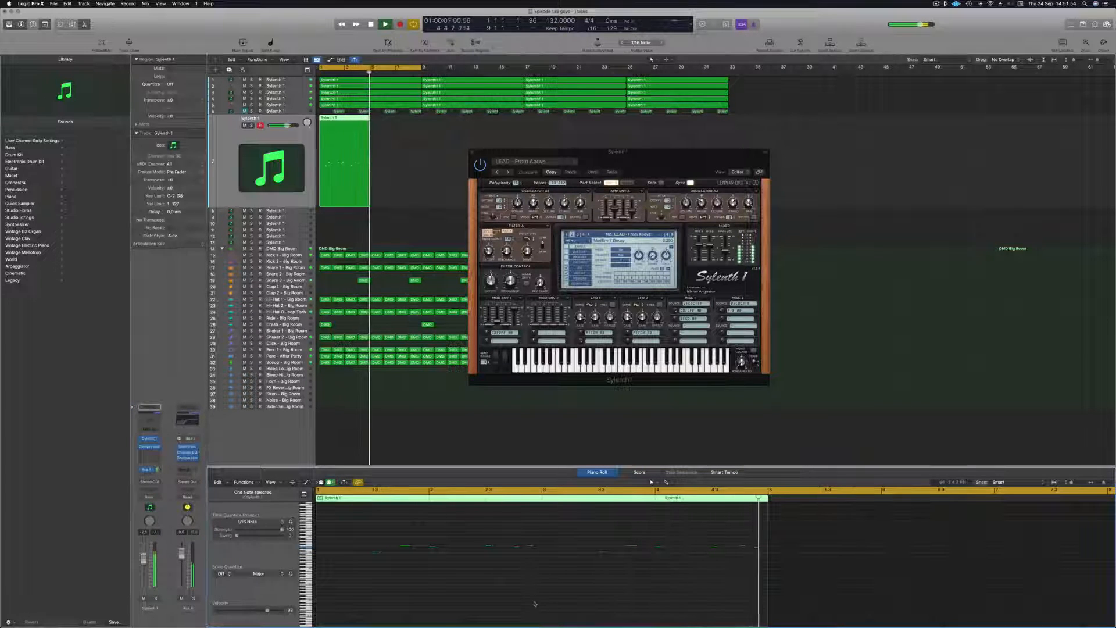
key("Return")
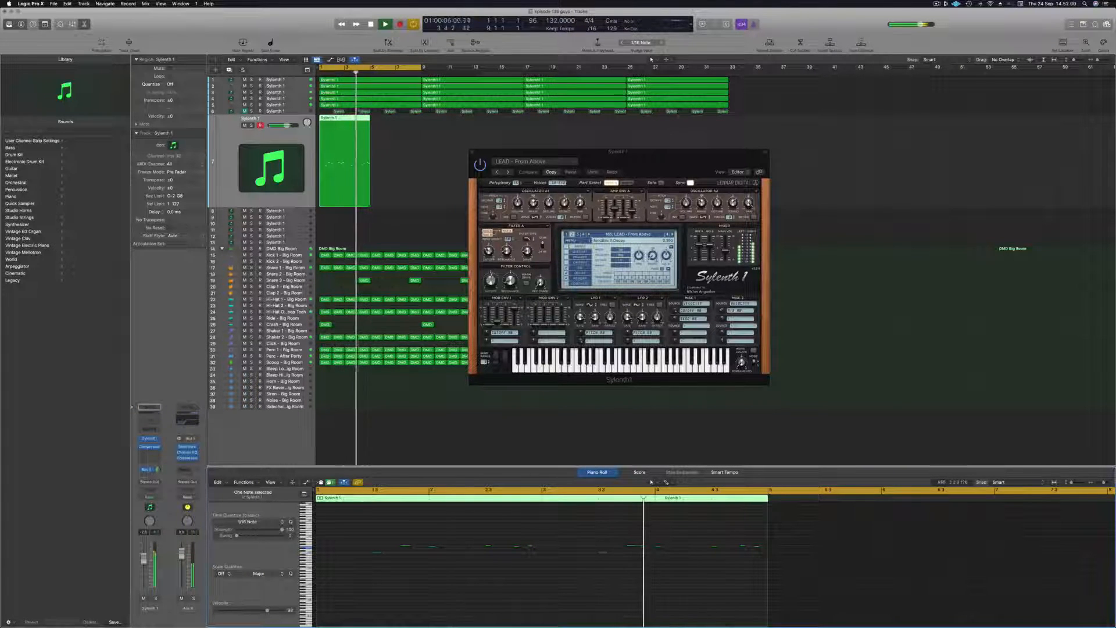
key("Return")
- Stop playback, delete the four-bar lead region and reopen Musical Typing
key("space")
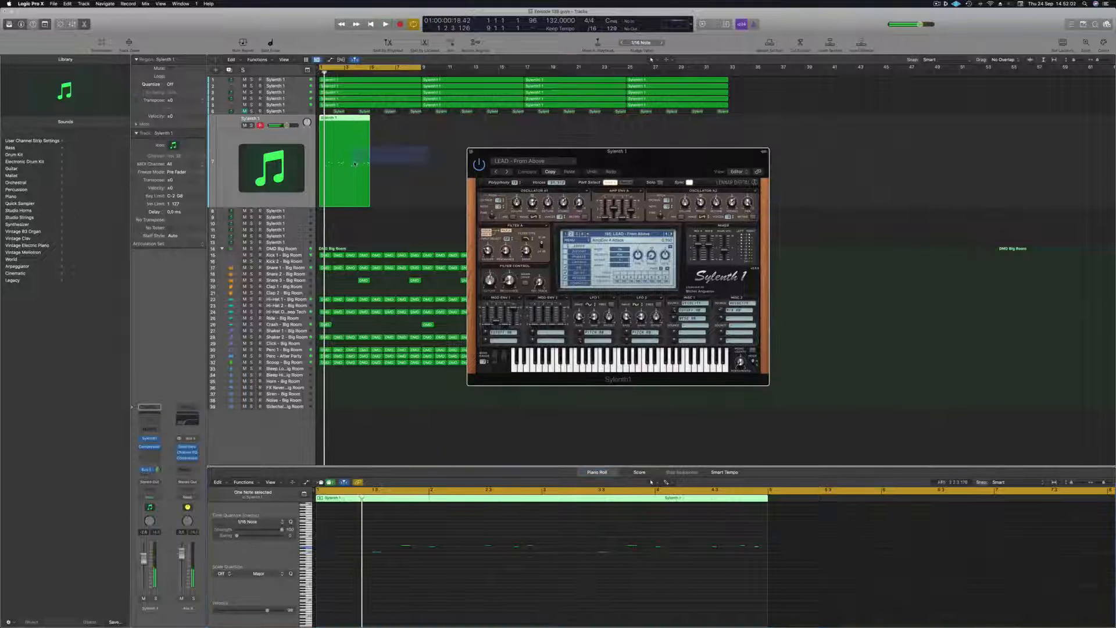
key("Delete")
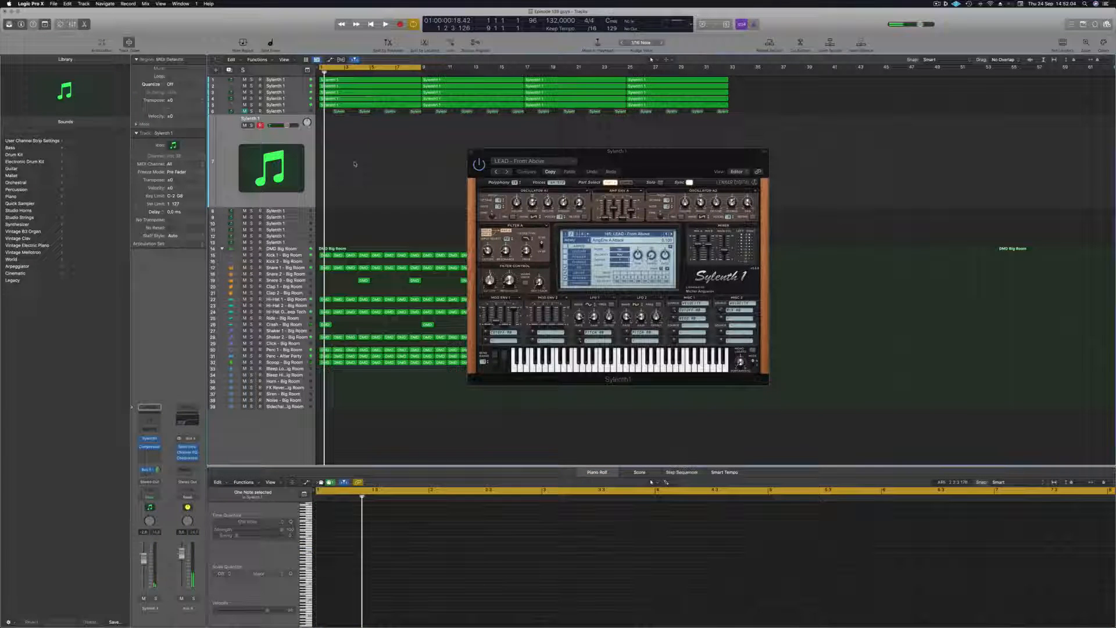
key("super+k")
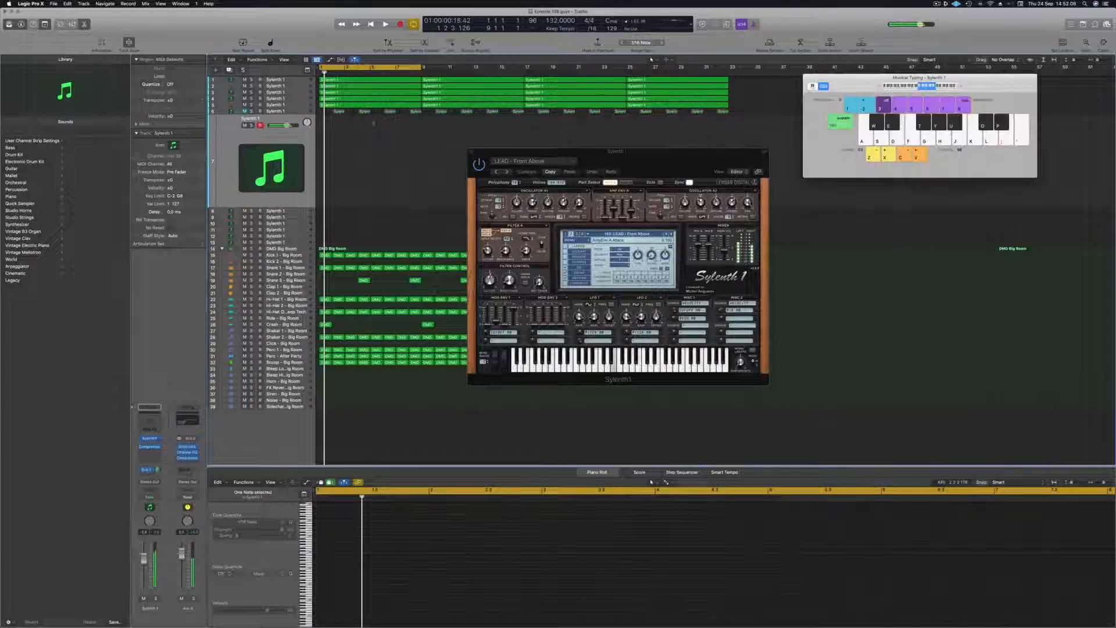
- Start playback, try out notes on the lead with the From Above preset and lower the lead channel's volume slightly
key("space")
key("h")
key("h")
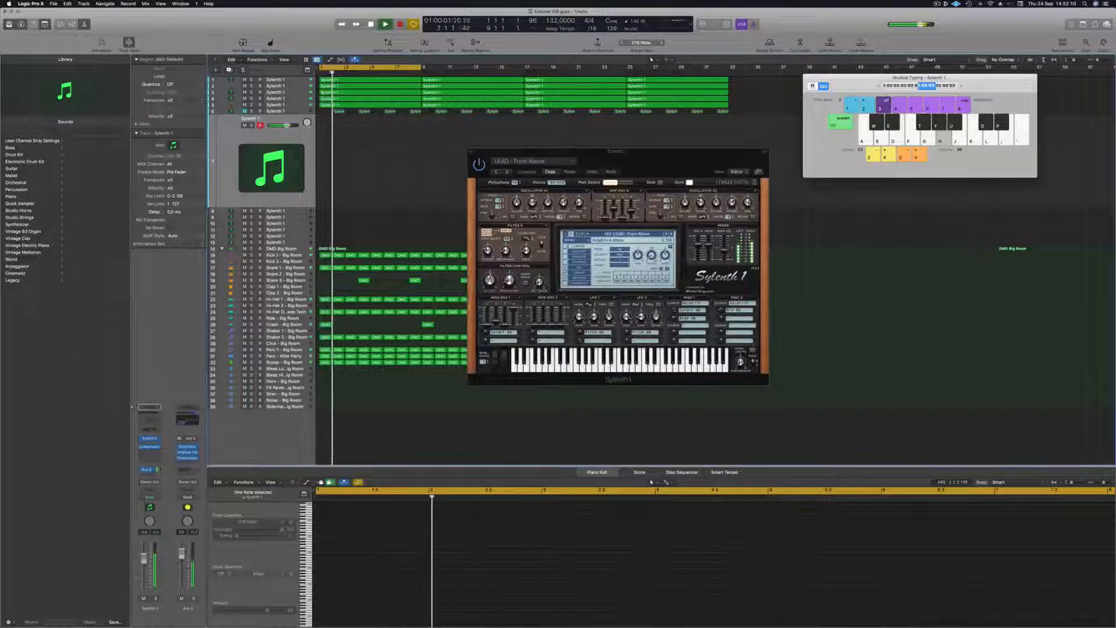
left_click_drag(144, 560, 143, 567)
key("g")
key("h")
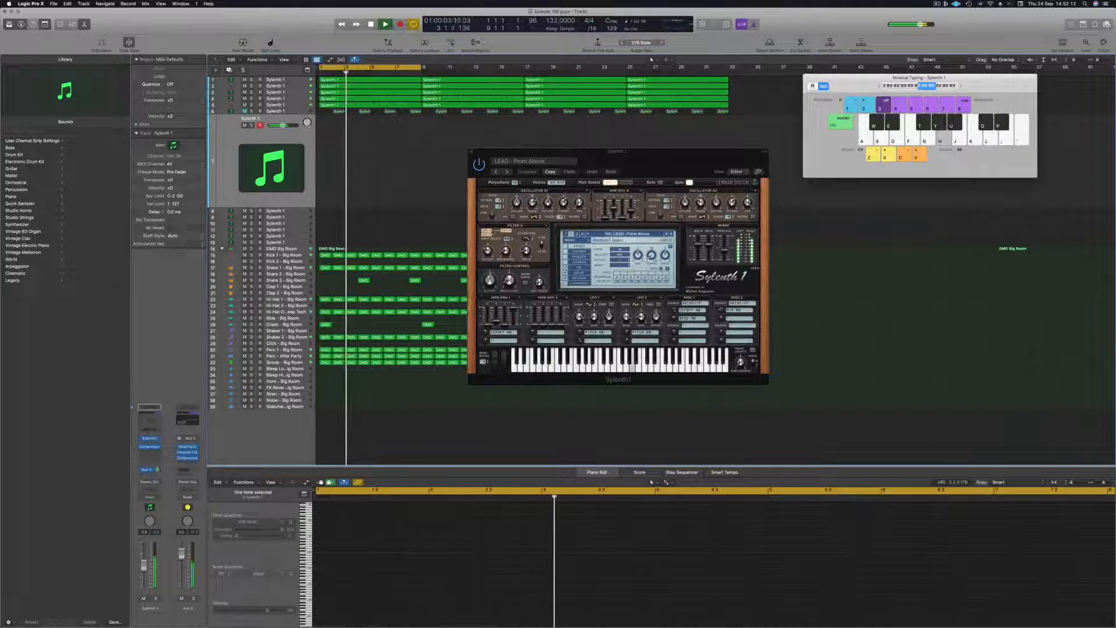
key("j")
- Audition Sylenth1 lead presets from Funky Chord through Green Lights to Hammond B3 Organ by playing notes over the loop
left_click(671, 234)
left_click(671, 234)
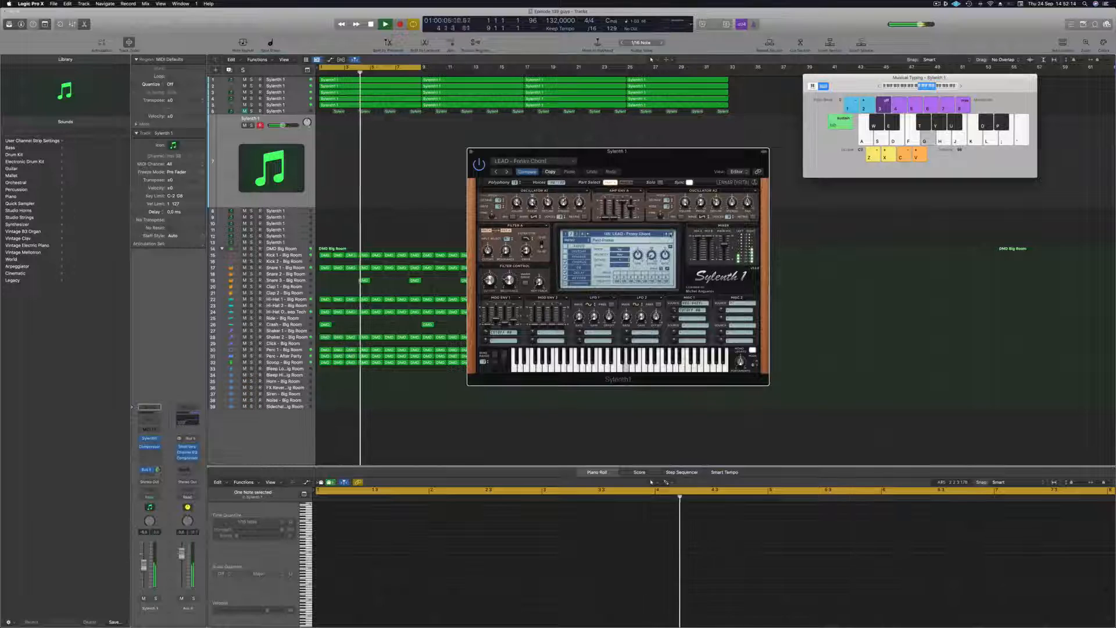
key("h")
left_click(672, 234)
key("j")
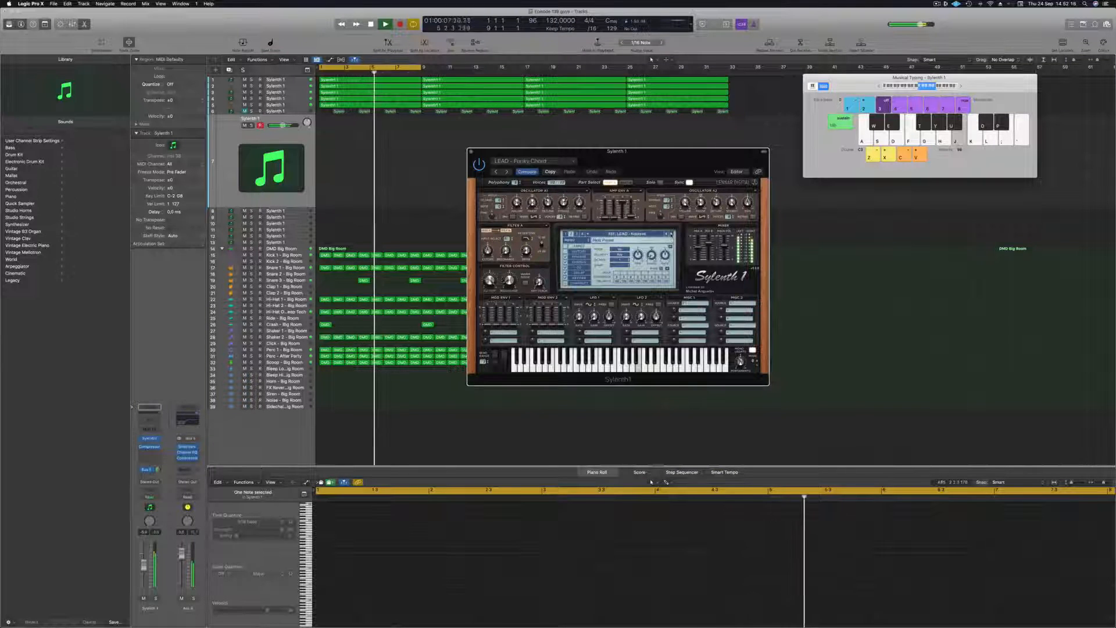
left_click(671, 235)
key("h")
key("j")
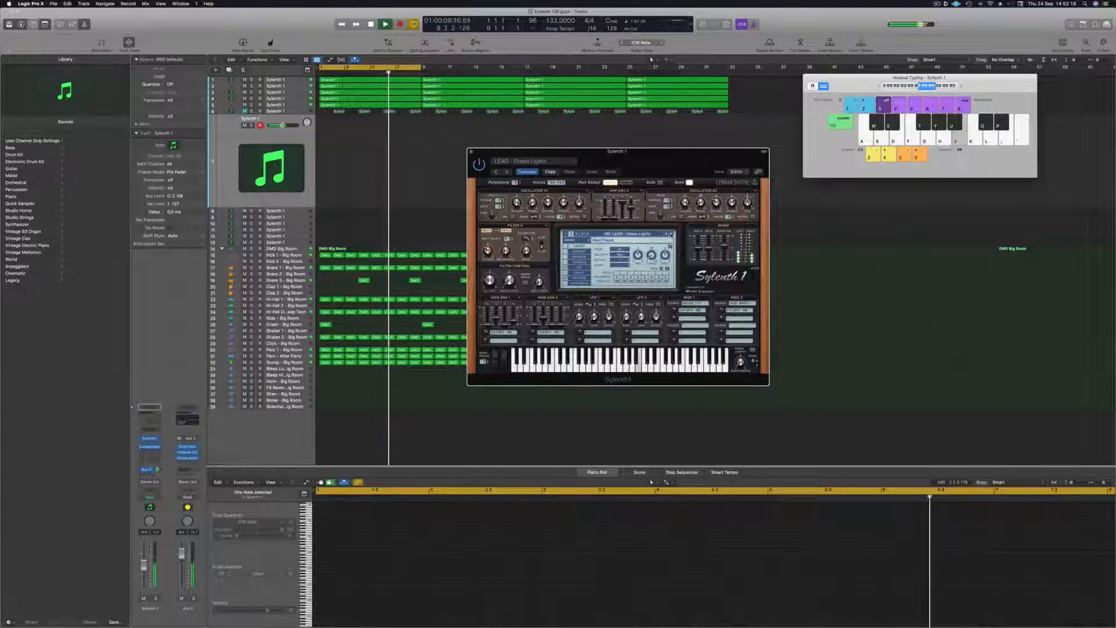
key("k")
key("semicolon")
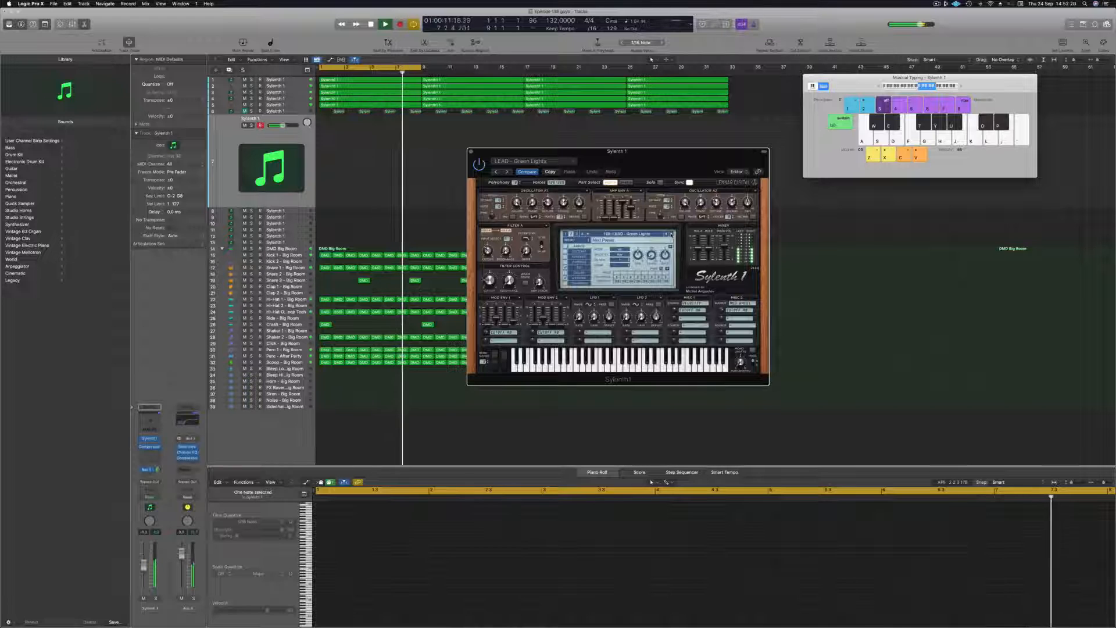
key("semicolon")
left_click(671, 234)
key("l")
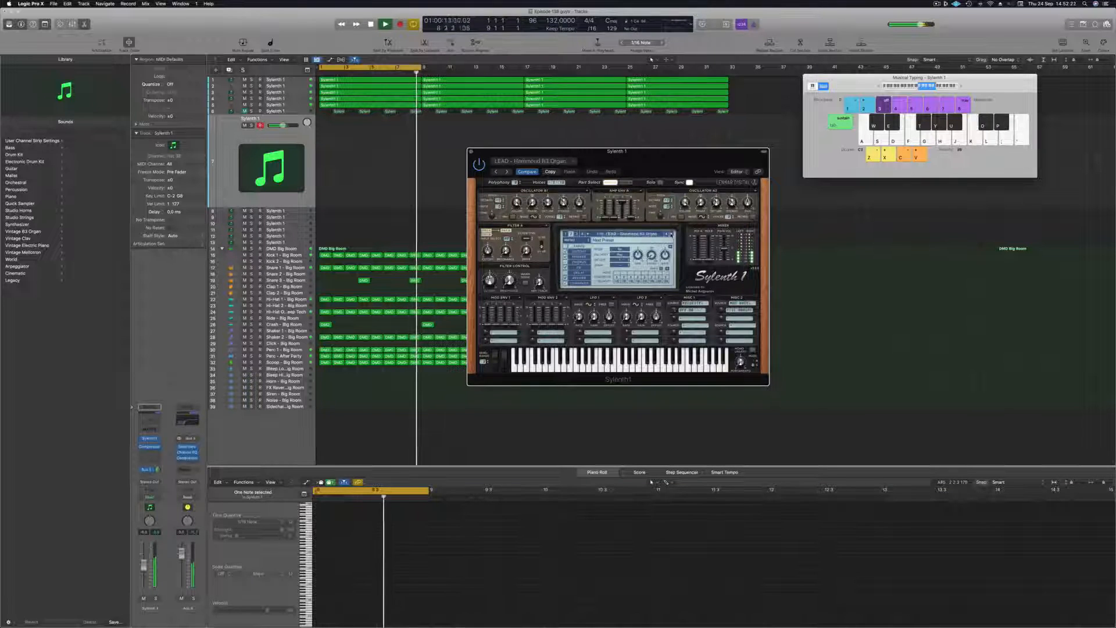
- Continue through the Hardcore lead presets and load LEAD - Home, playing test notes over the loop
left_click(671, 234)
left_click(672, 234)
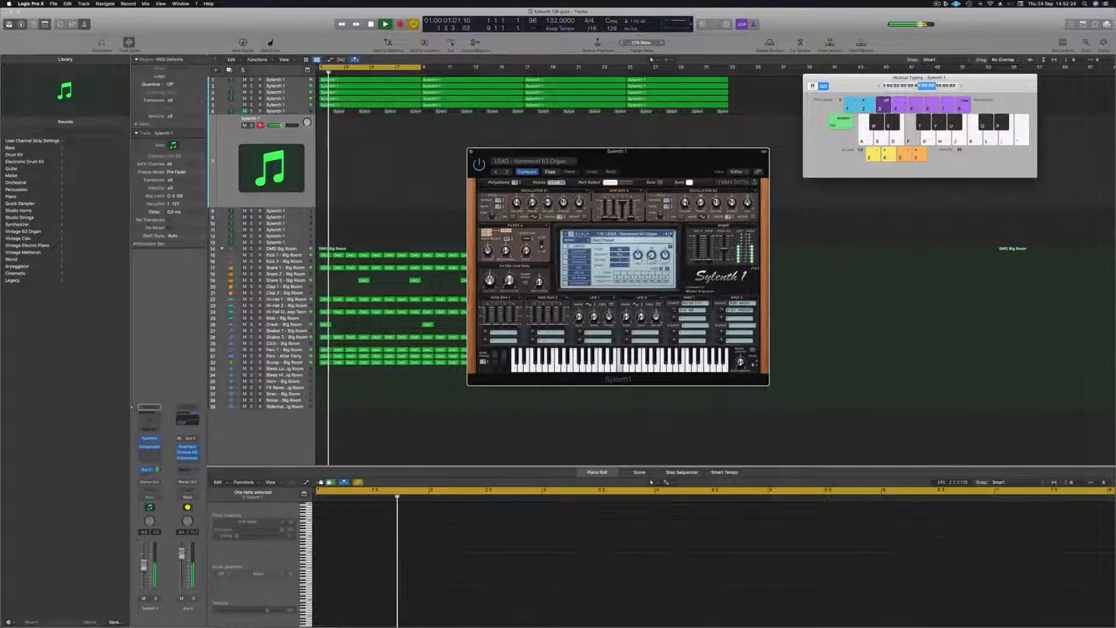
key("h")
left_click(671, 234)
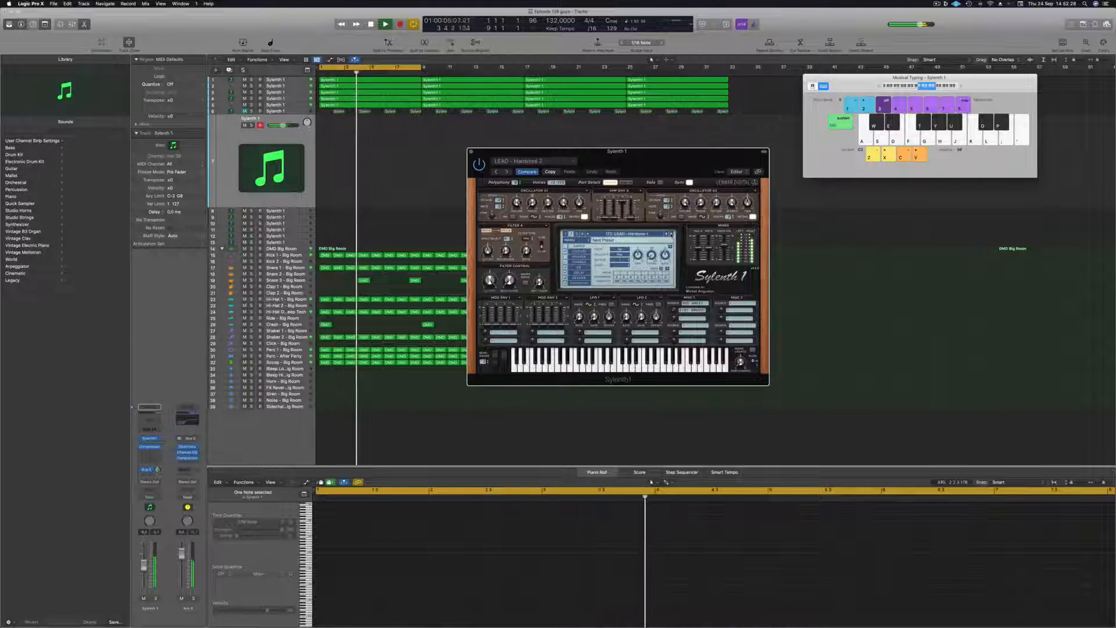
left_click(672, 234)
left_click(671, 234)
key("h")
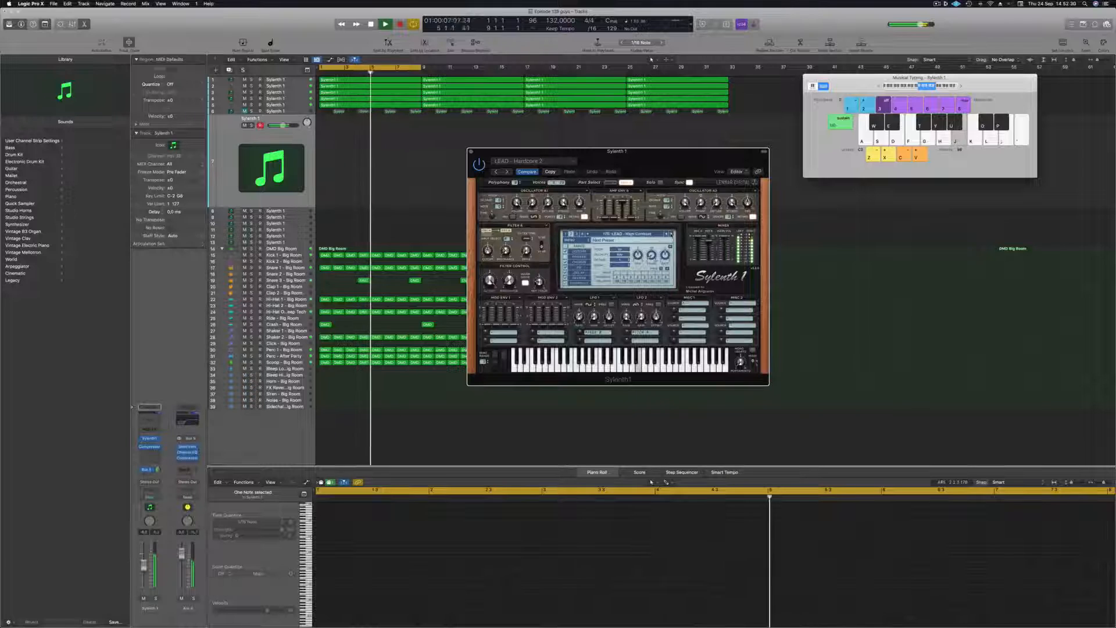
left_click(671, 235)
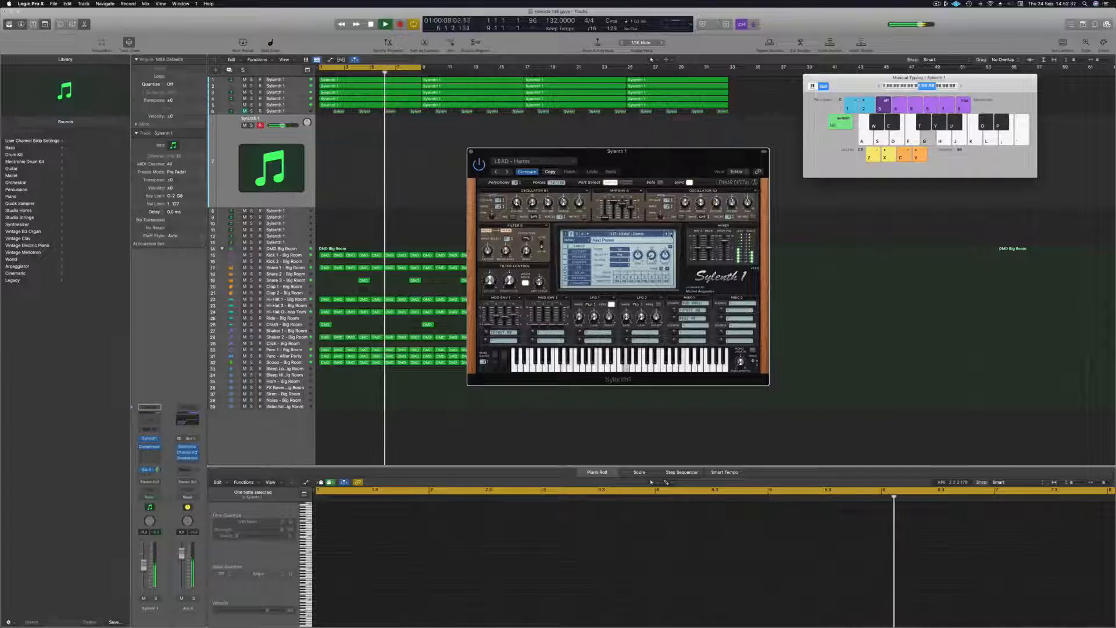
key("h")
key("j")
- Adjust the Musical Typing octave range and rehearse a new lead melody over the looping track
left_click(917, 86)
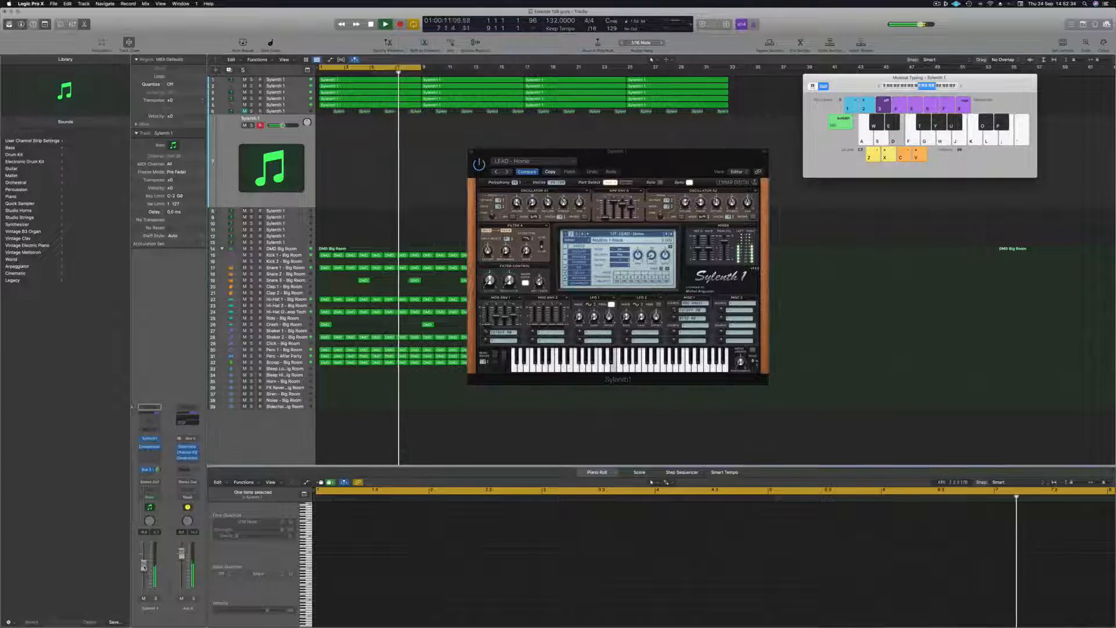
left_click(925, 87)
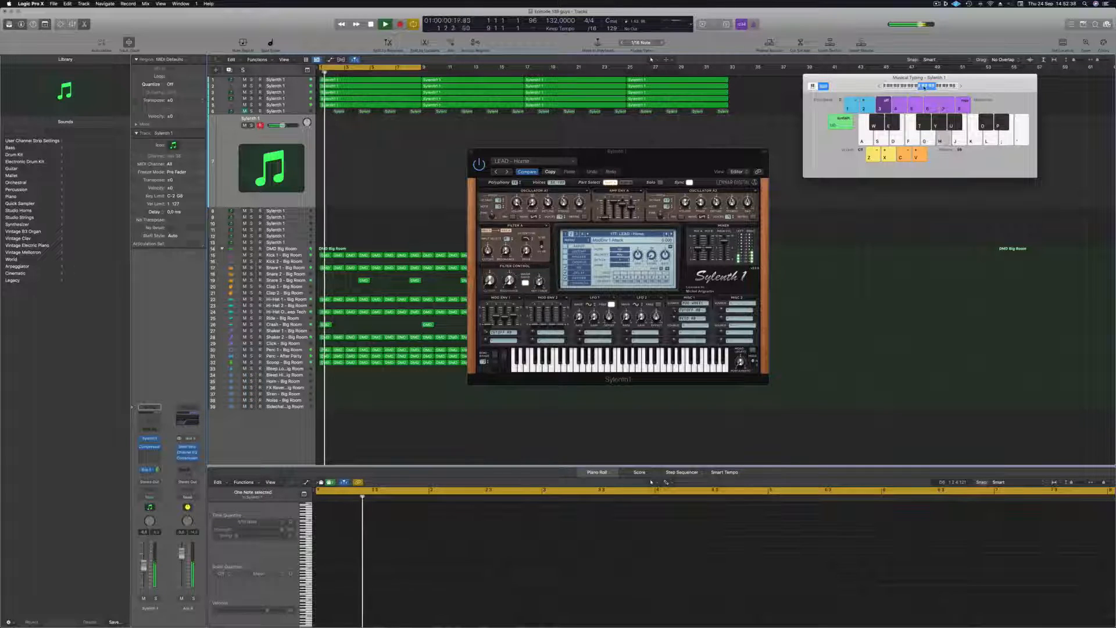
key("g")
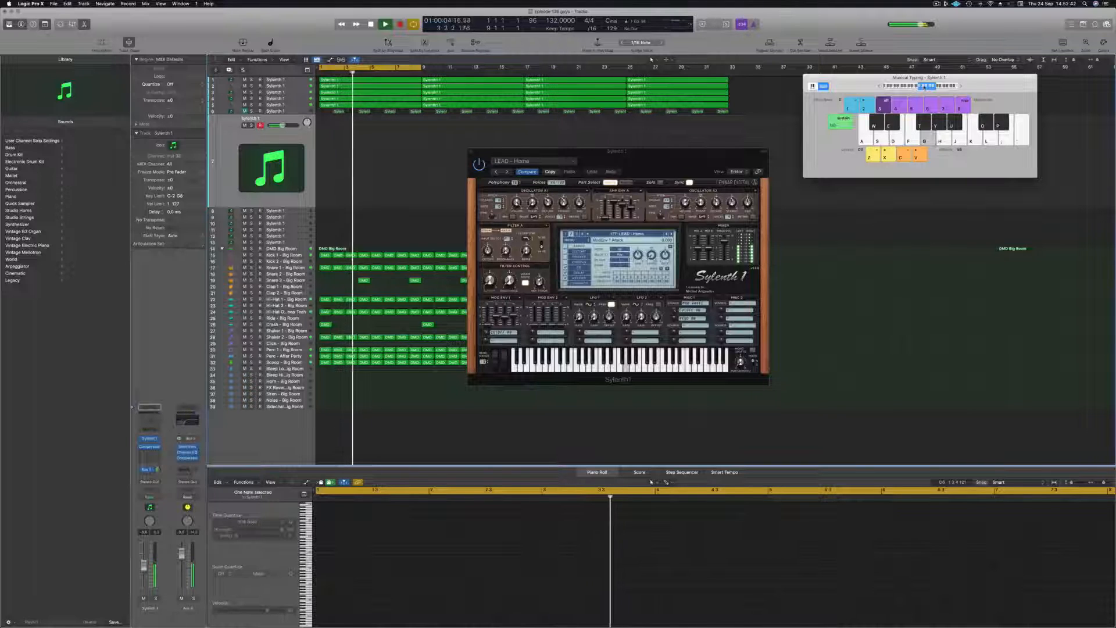
key("g")
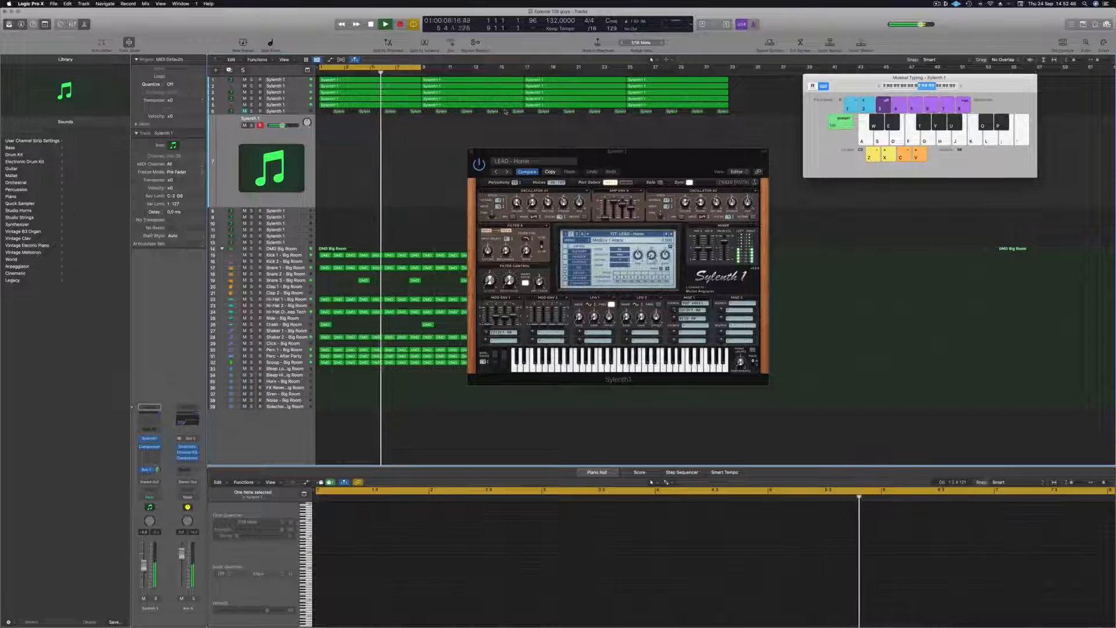
key("d")
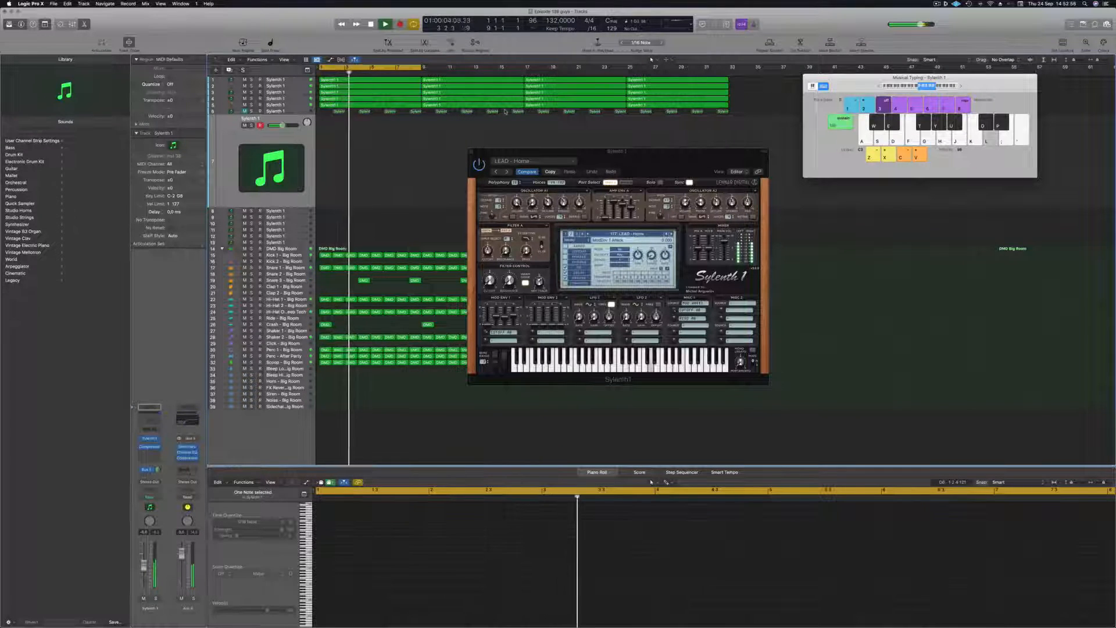
- Record a new lead melody from bar 5, continuing through the cycle back to bar 5
key("r")
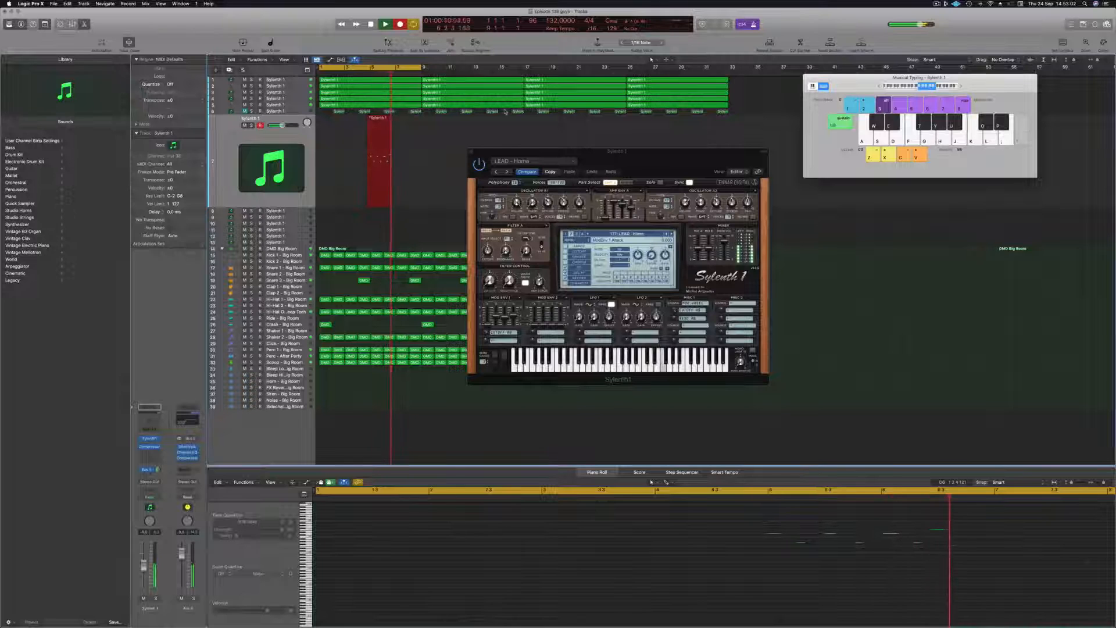
key("f")
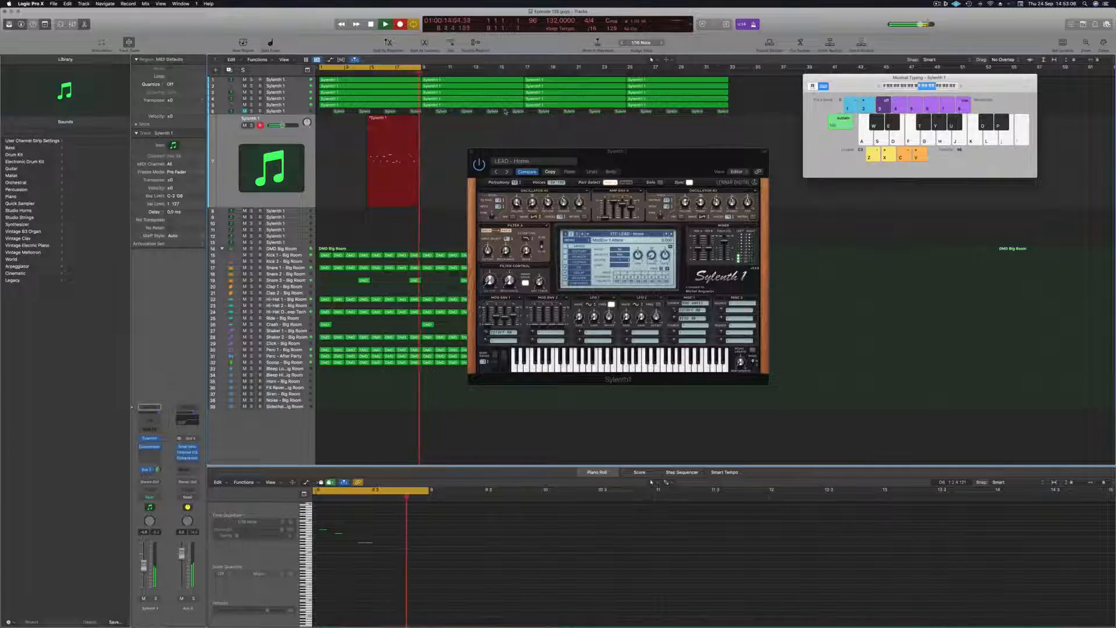
key("space")
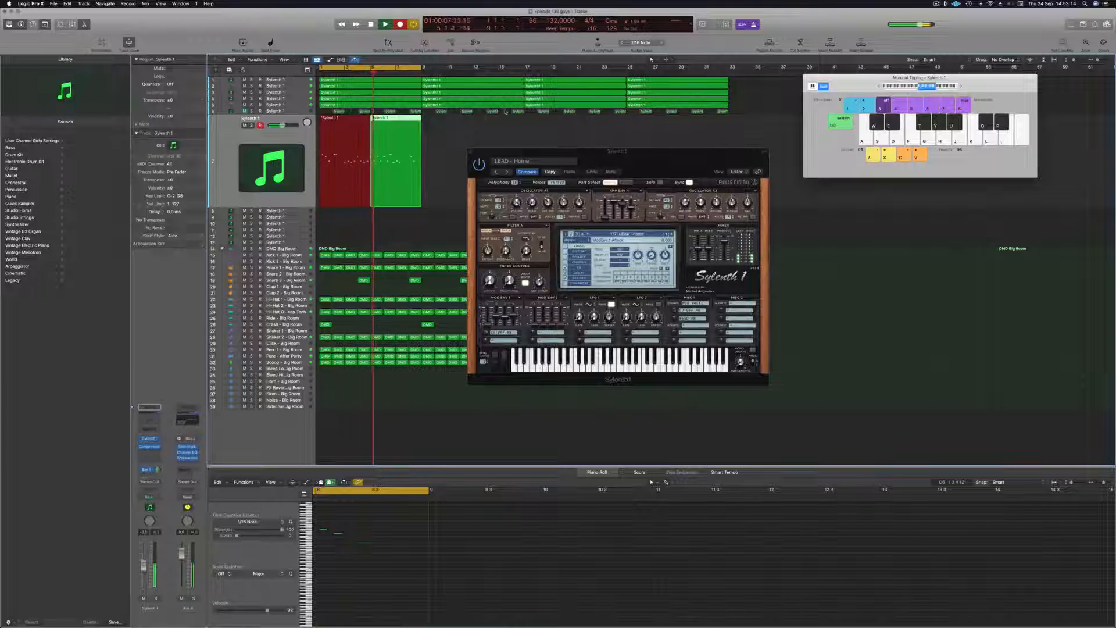
- Move the Sylenth1 window away from the regions, join the two recorded lead regions and hide Musical Typing
left_click_drag(630, 153, 761, 136)
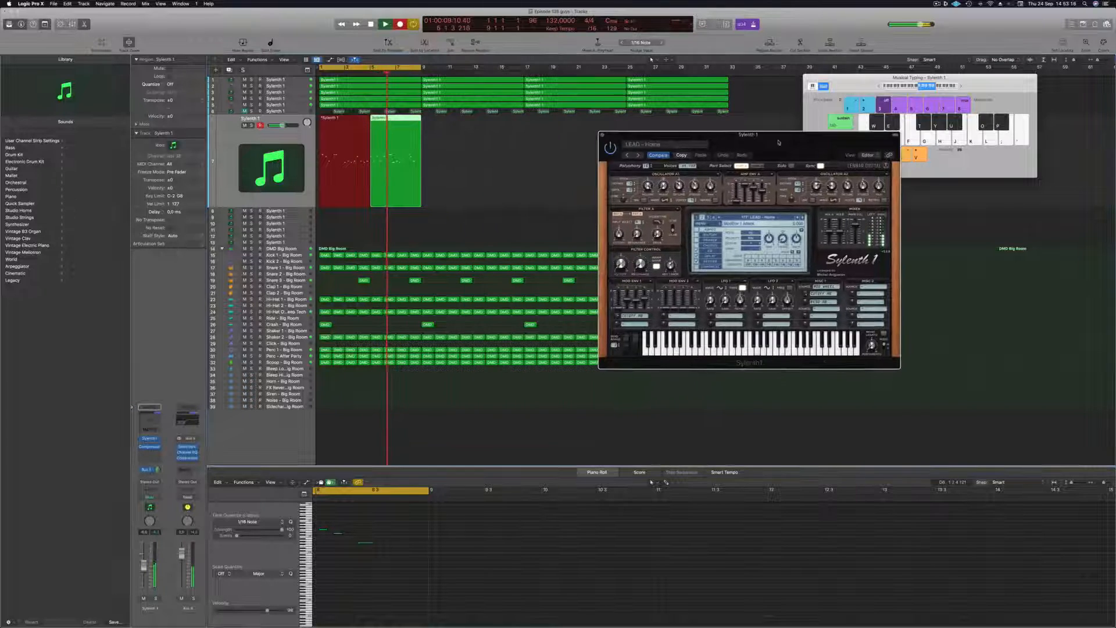
left_click(341, 189, "shift")
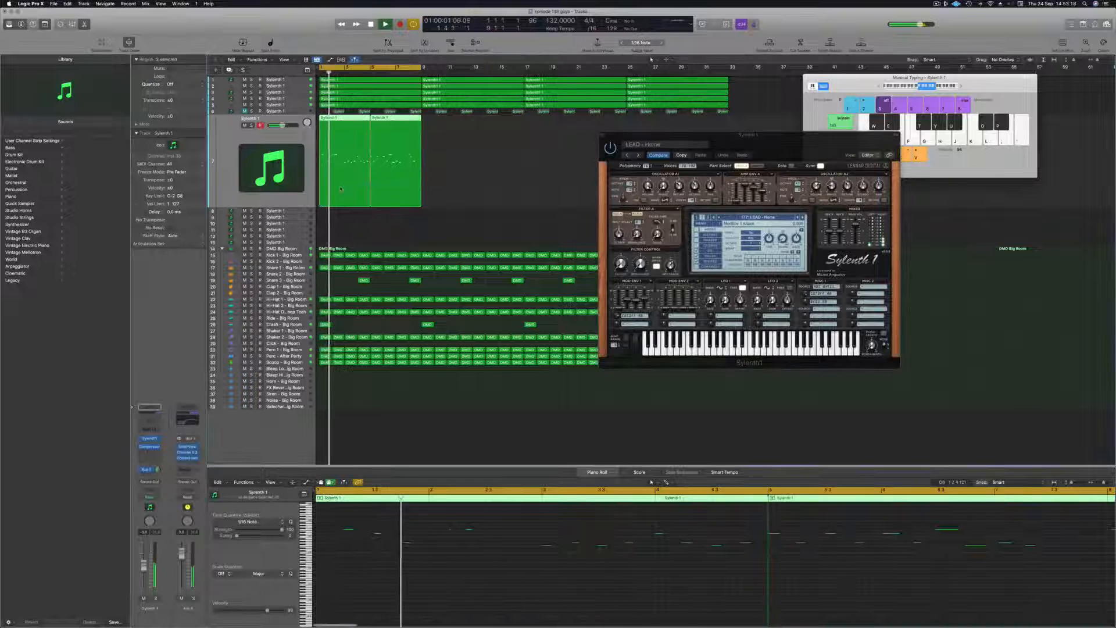
key("super+k")
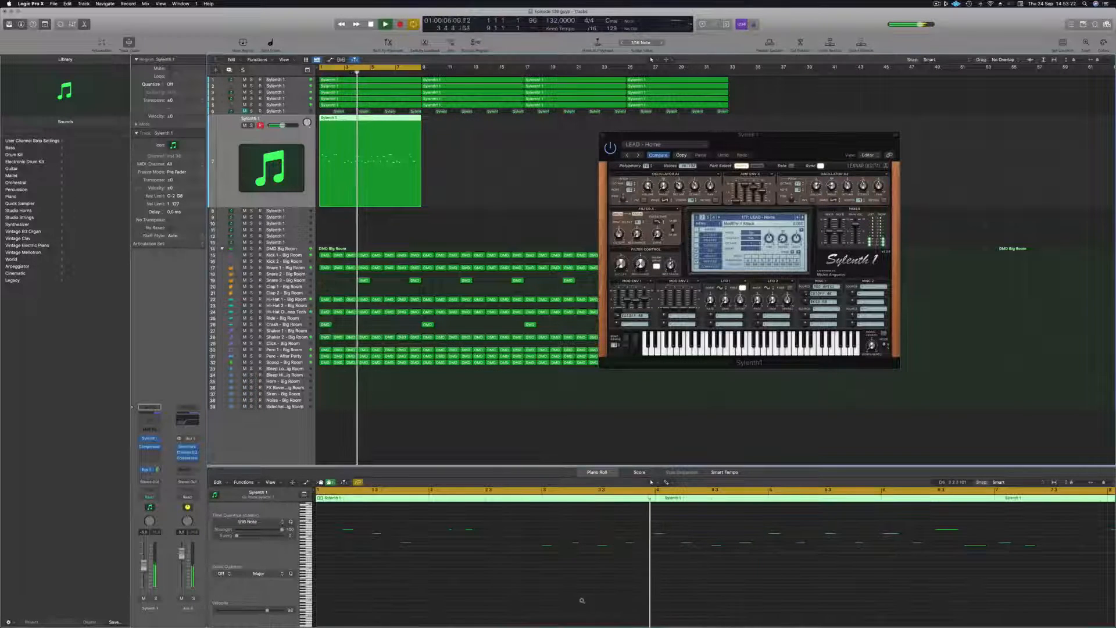
- Split the joined lead region shortly before bar 3 and delete the part in front of the cut
scroll(582, 600, "down", 2)
key("Return")
left_click(530, 589)
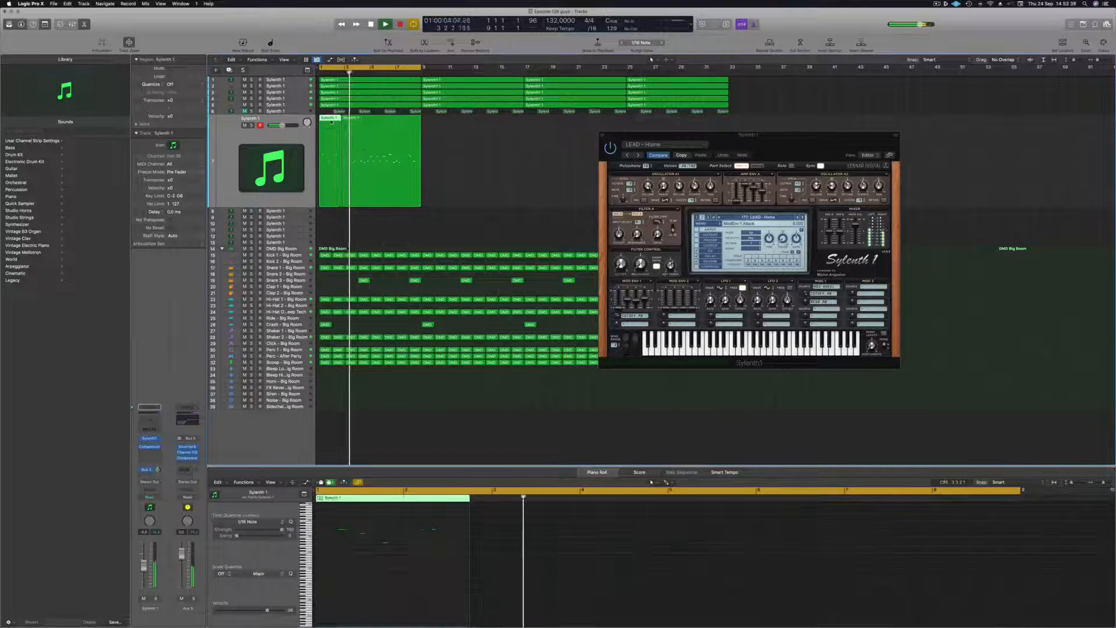
left_click(370, 125)
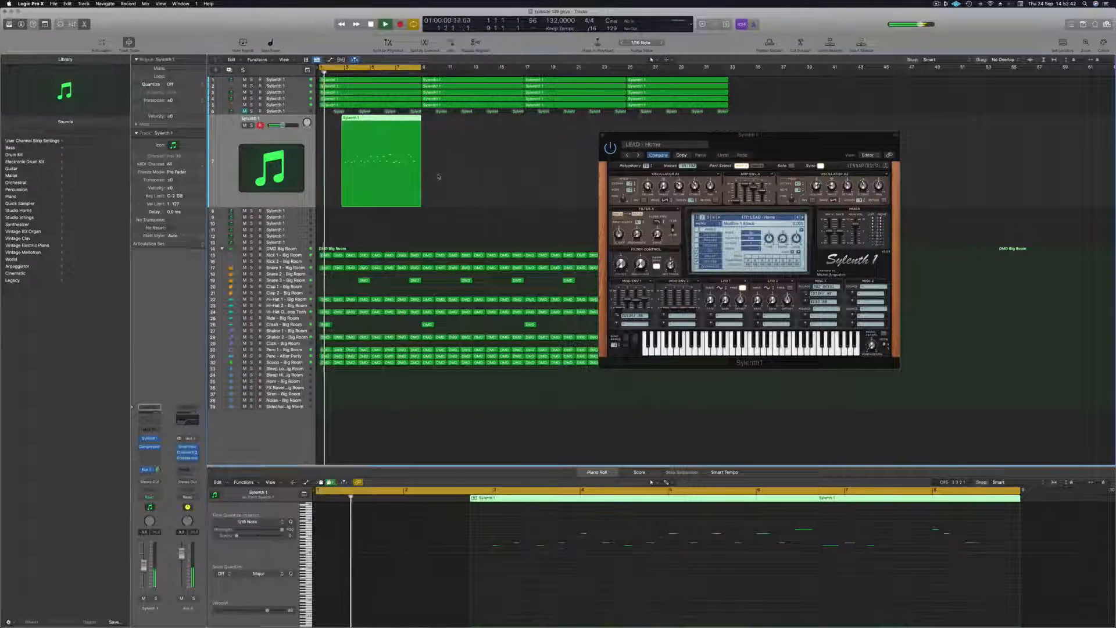
- Trim the short piece before bar 3 off the lead region and move the remaining six bars to bar 1
scroll(348, 128, "up", 5)
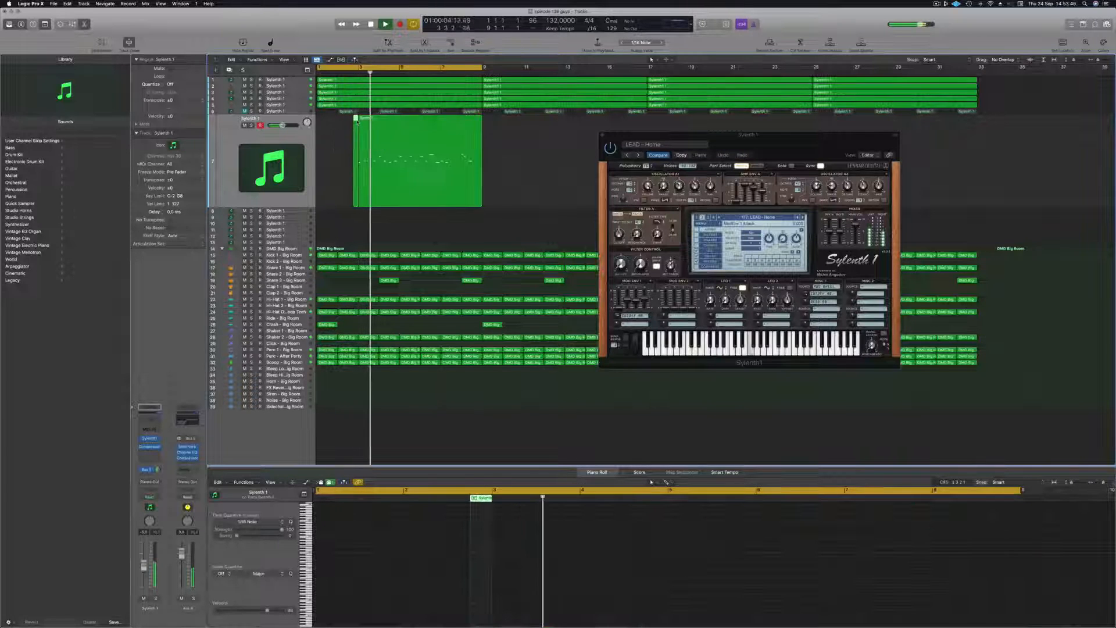
mouse_move(357, 121)
left_mouse_down()
mouse_move(331, 121)
mouse_move(353, 120)
left_mouse_up()
key("Return")
scroll(459, 594, "up", 2)
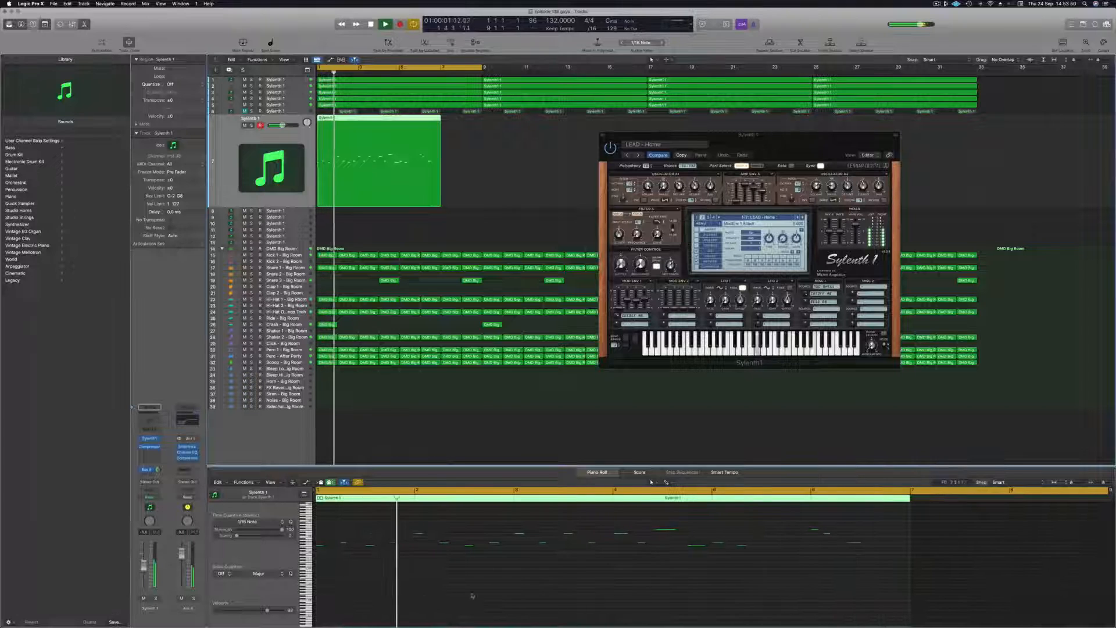
- Replay the lead region and delete all its notes after the one at the start of bar 3
scroll(474, 594, "down", 3)
scroll(475, 592, "down", 1)
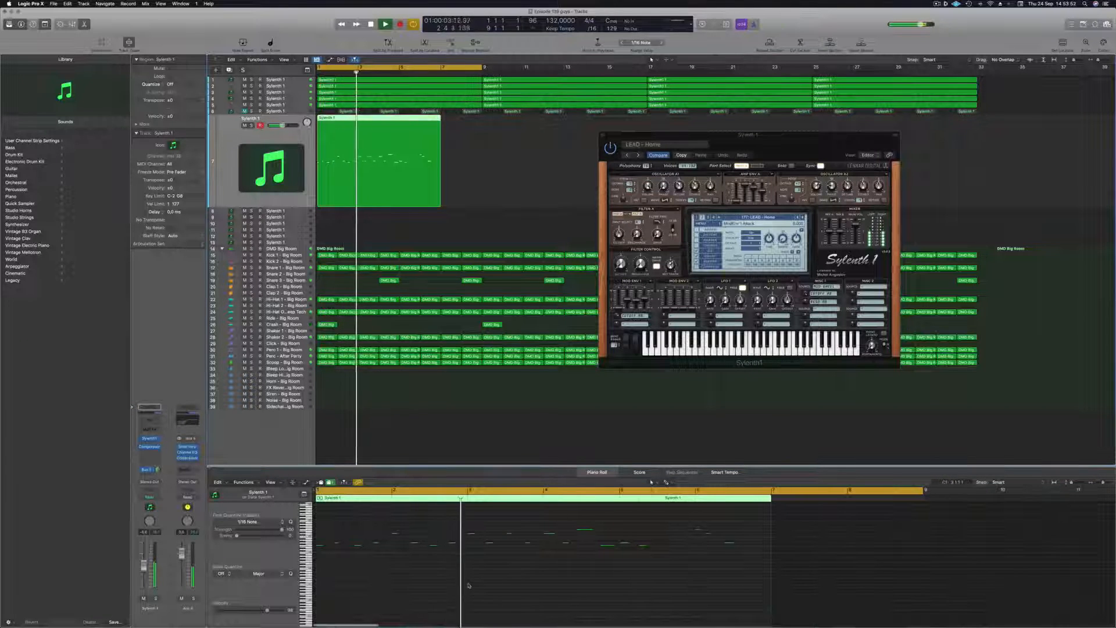
key("Return")
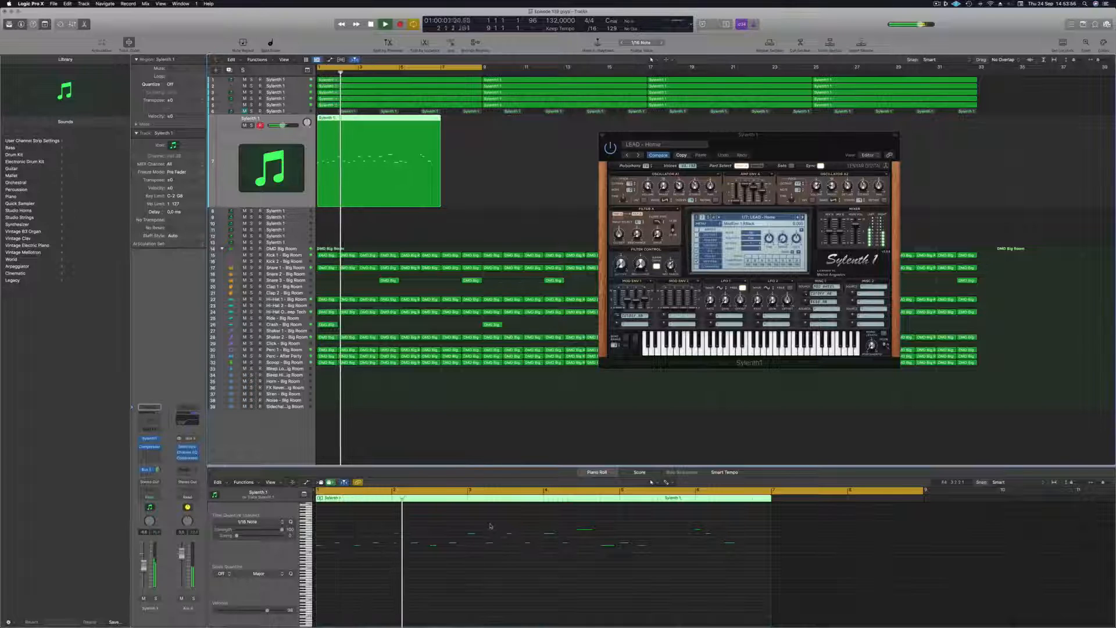
left_click_drag(490, 526, 773, 574)
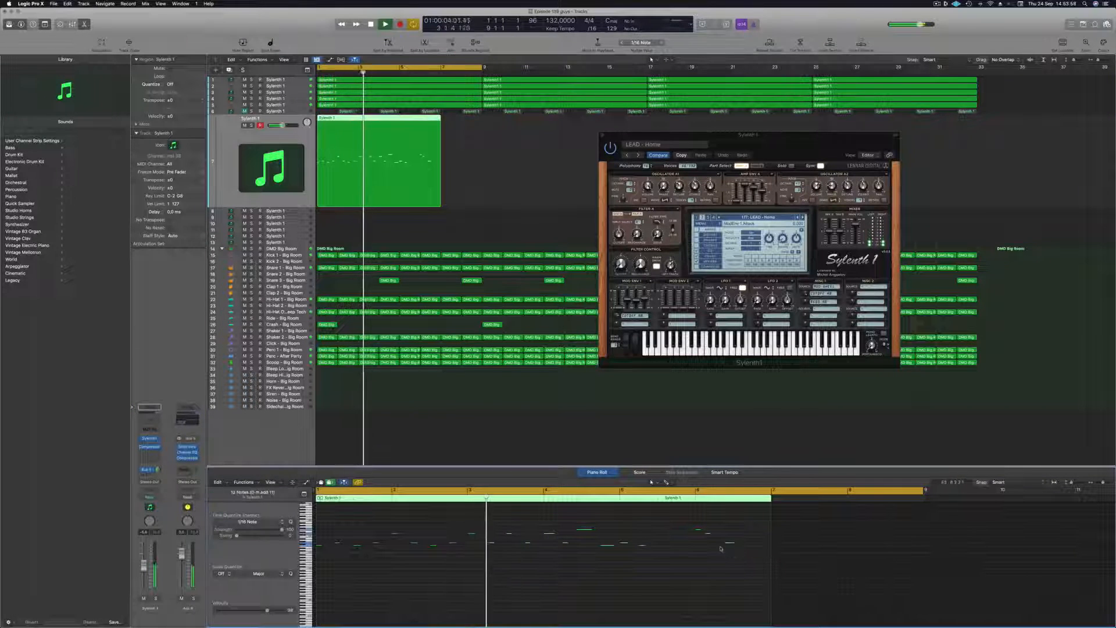
left_click(583, 585)
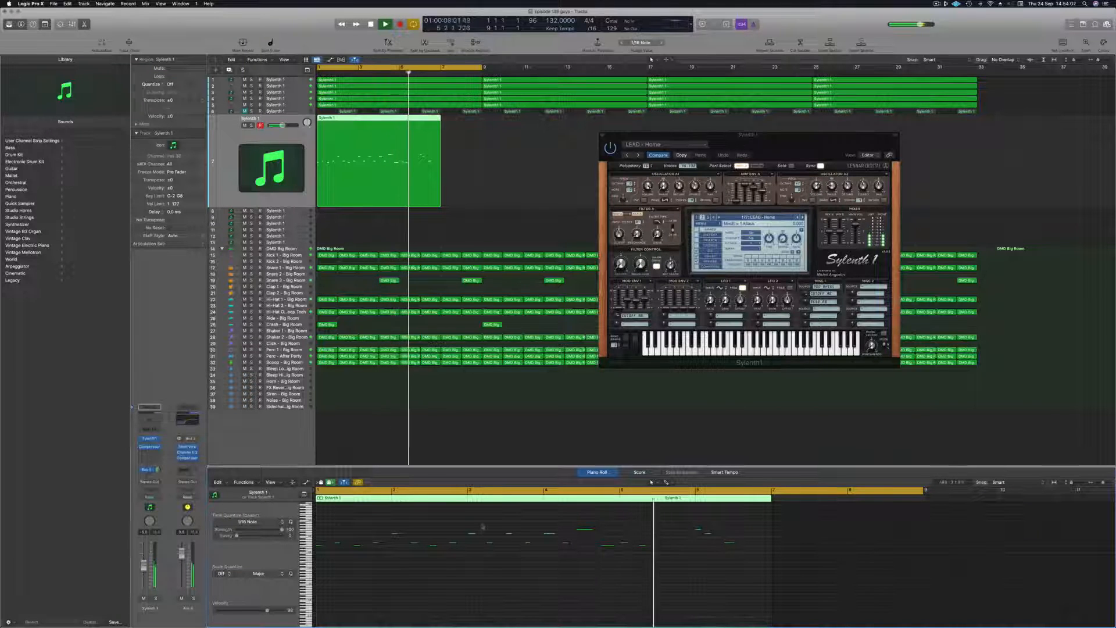
left_click_drag(474, 523, 772, 586)
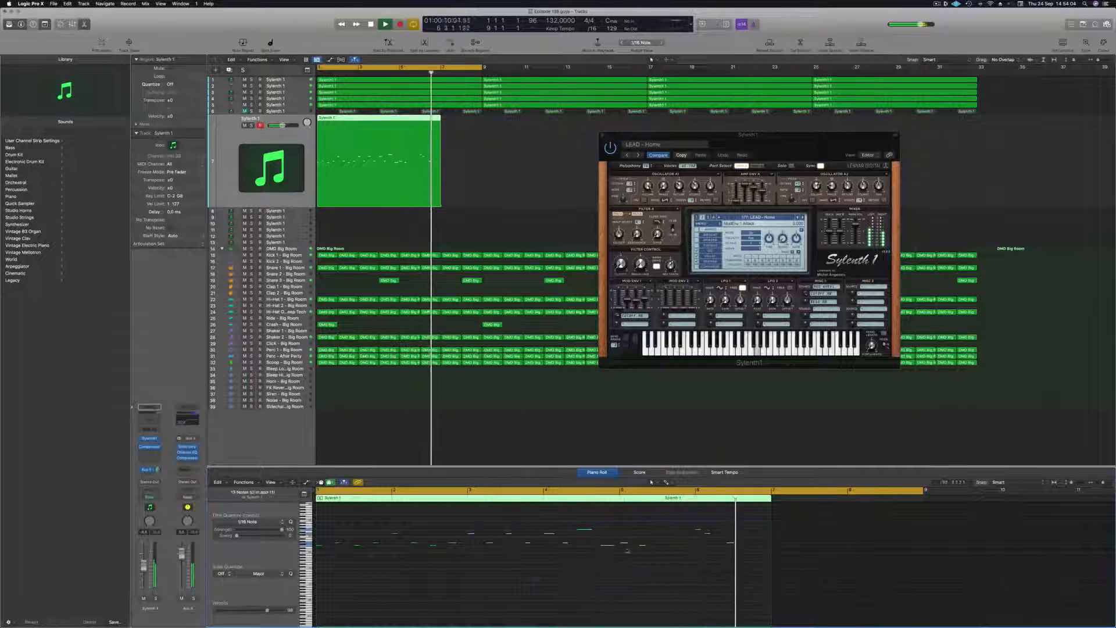
left_click_drag(490, 522, 784, 593)
key("Delete")
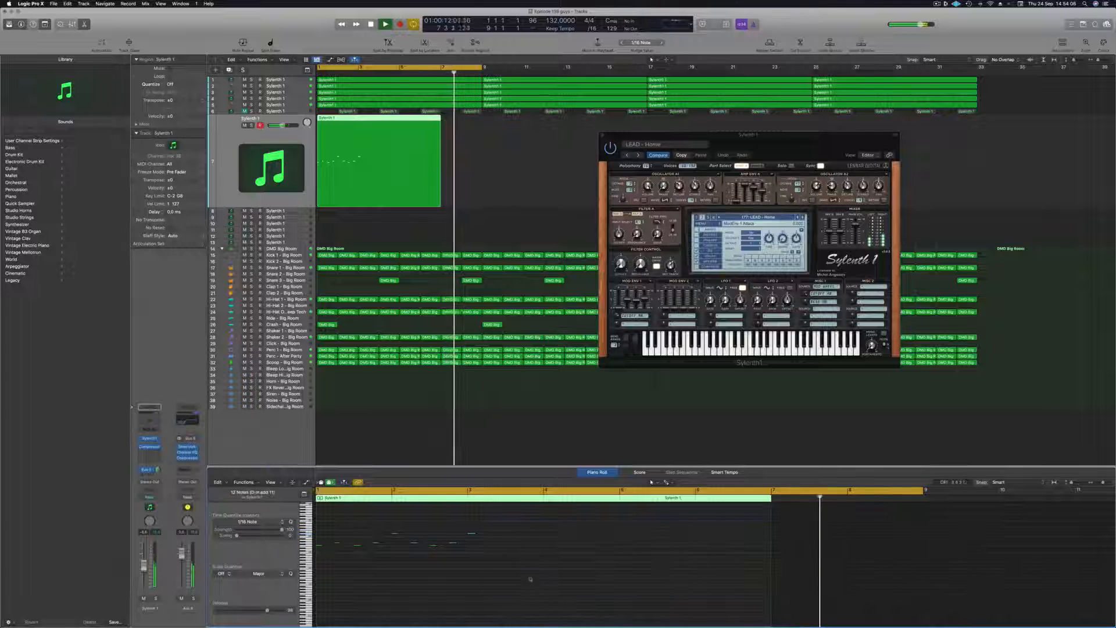
- Copy the eight-note phrase in the piano roll to start two bars later, and select the last copied note at bar 5
left_click_drag(333, 530, 496, 573)
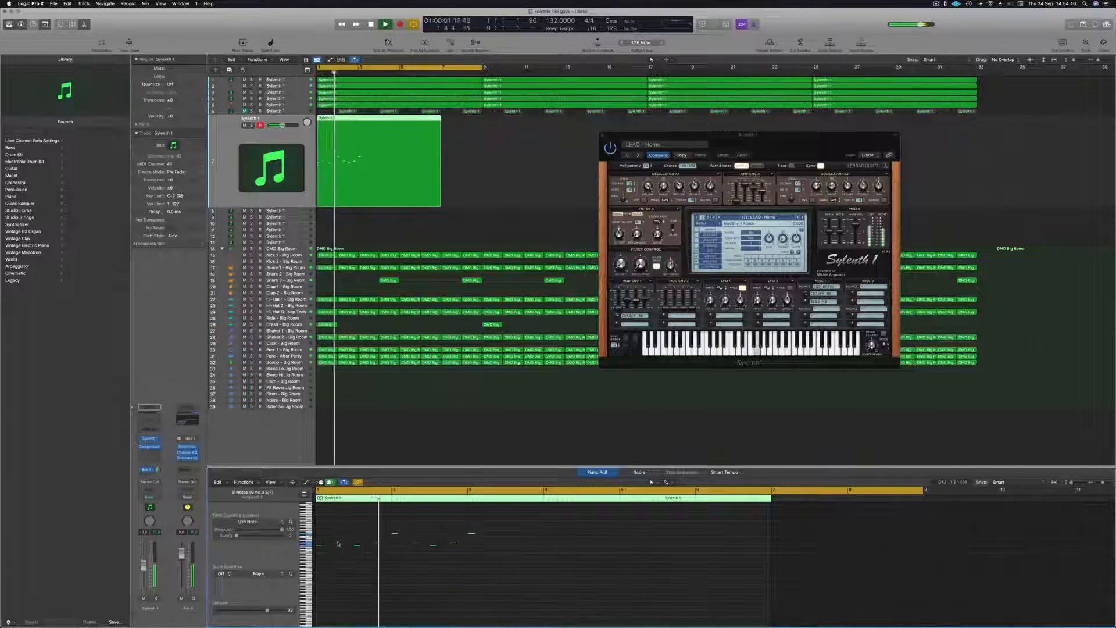
left_click_drag(338, 544, 490, 547)
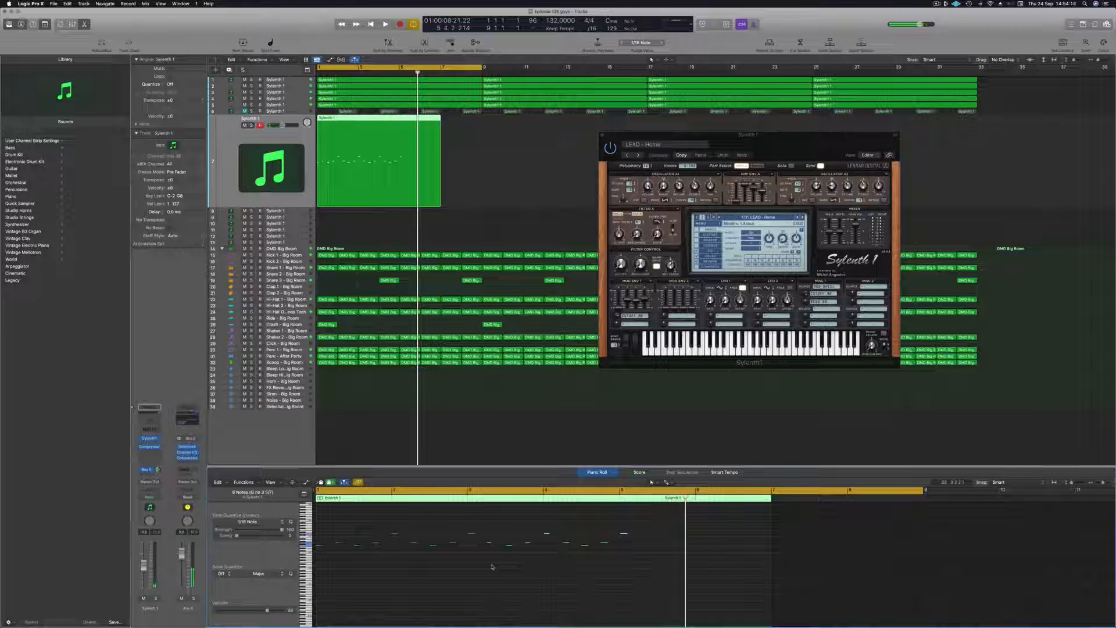
key("space")
left_click_drag(657, 524, 627, 543)
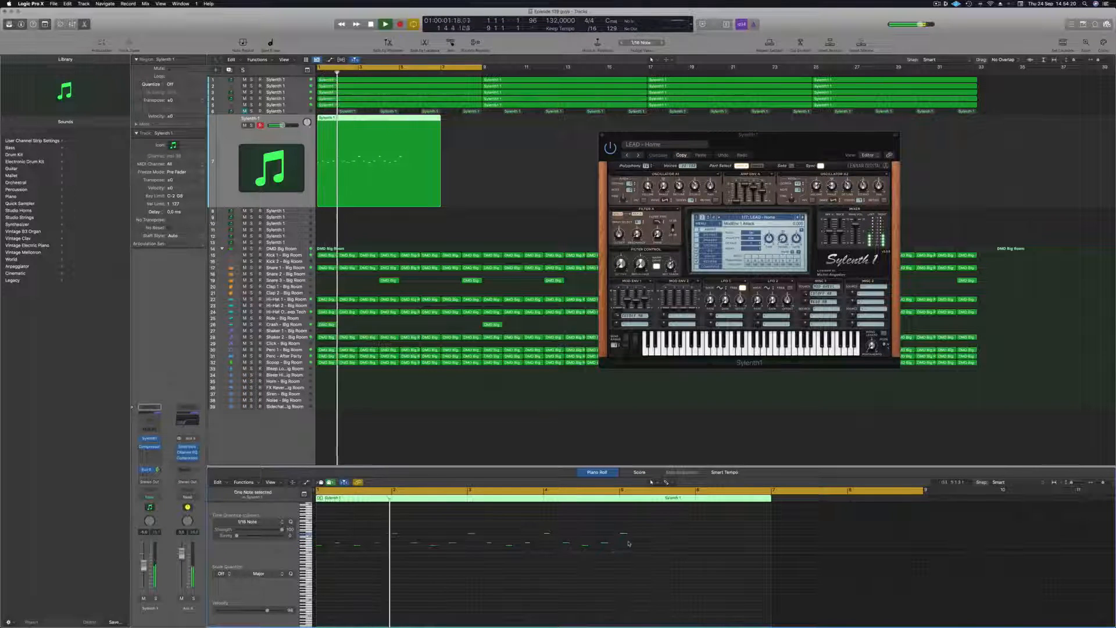
- Delete the last copied lead note at bar 5 and replay the phrase
key("Delete")
key("space")
key("space")
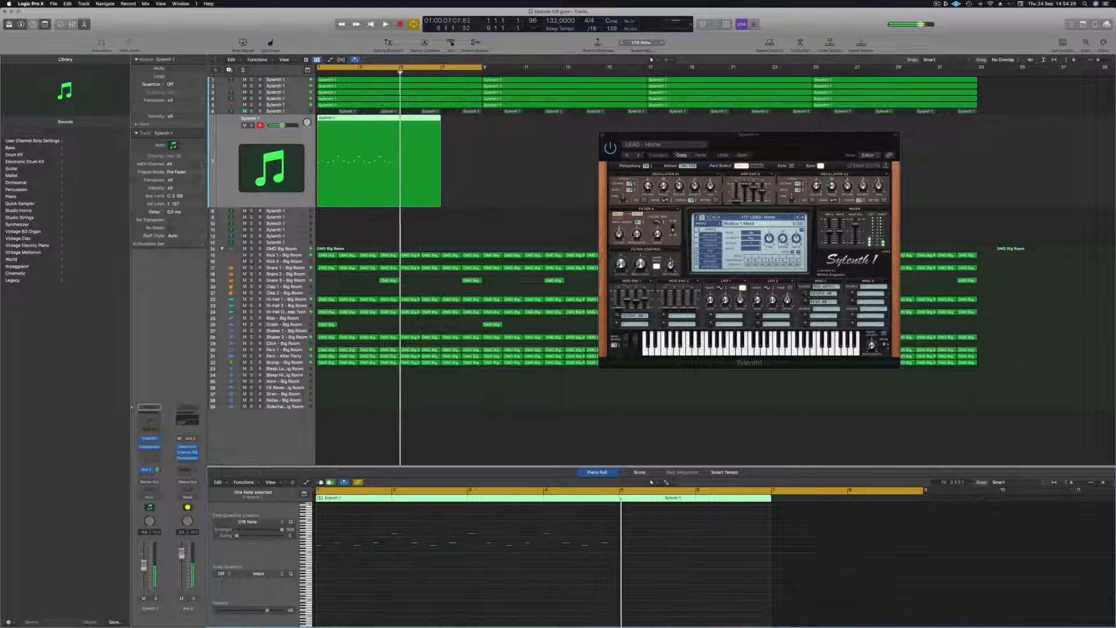
- Split the lead region just before bar 5 and delete the empty part after the cut
key("space")
key("space")
double_click(396, 118)
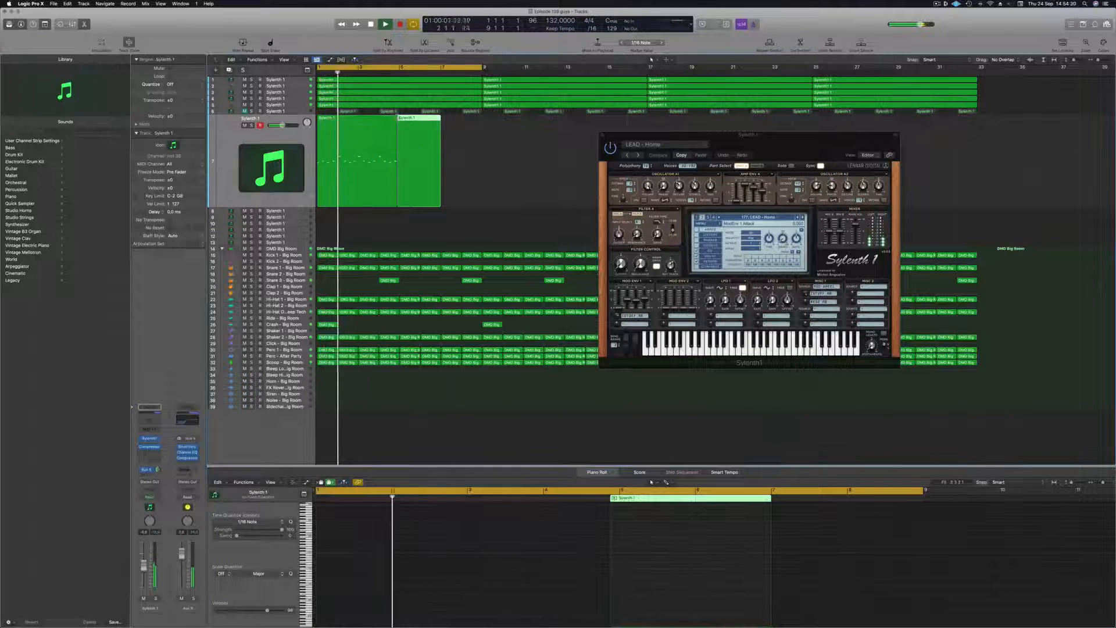
key("BackSpace")
key("space")
key("space")
- Copy the lead region to bar 5 and extend both regions to end at bars 5 and 9
left_click_drag(351, 122, 426, 129, "alt")
key("space")
key("space")
left_click_drag(469, 214, 397, 206)
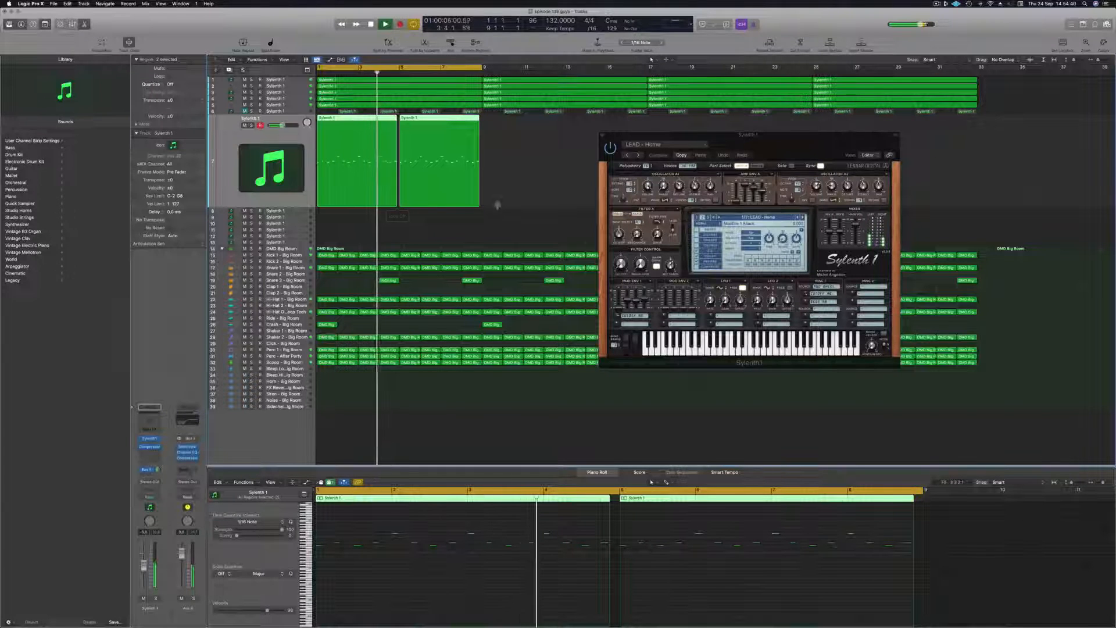
left_click_drag(478, 204, 499, 219)
key("space")
key("space")
- Replay the eight-bar lead from the start and close the Sylenth1 window
left_click_drag(677, 135, 651, 62)
key("space")
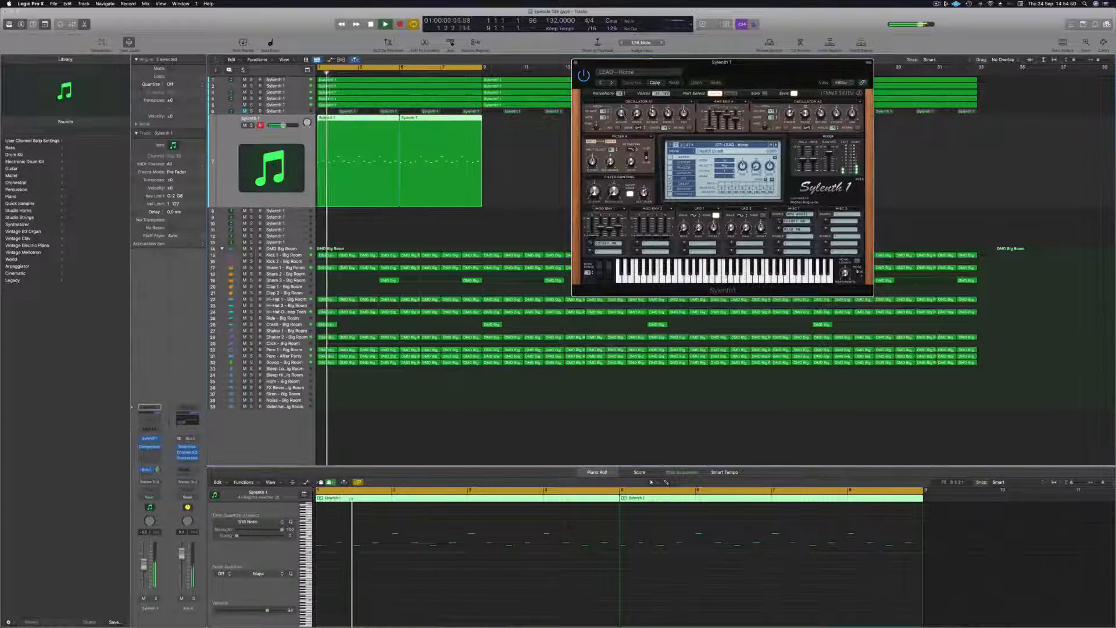
key("Return")
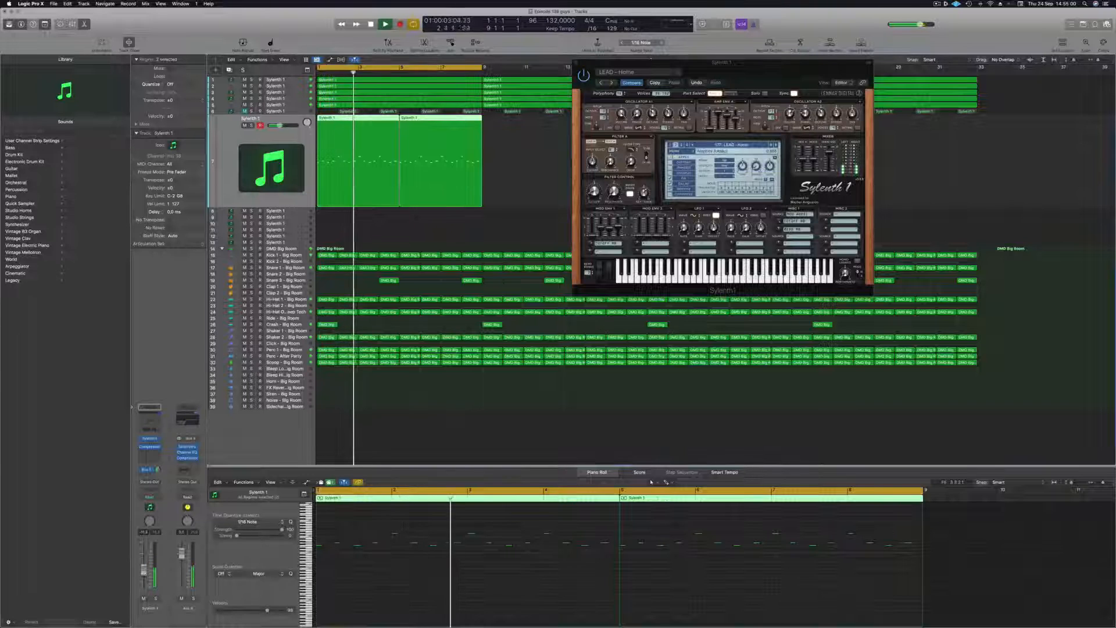
left_click_drag(761, 62, 538, 206)
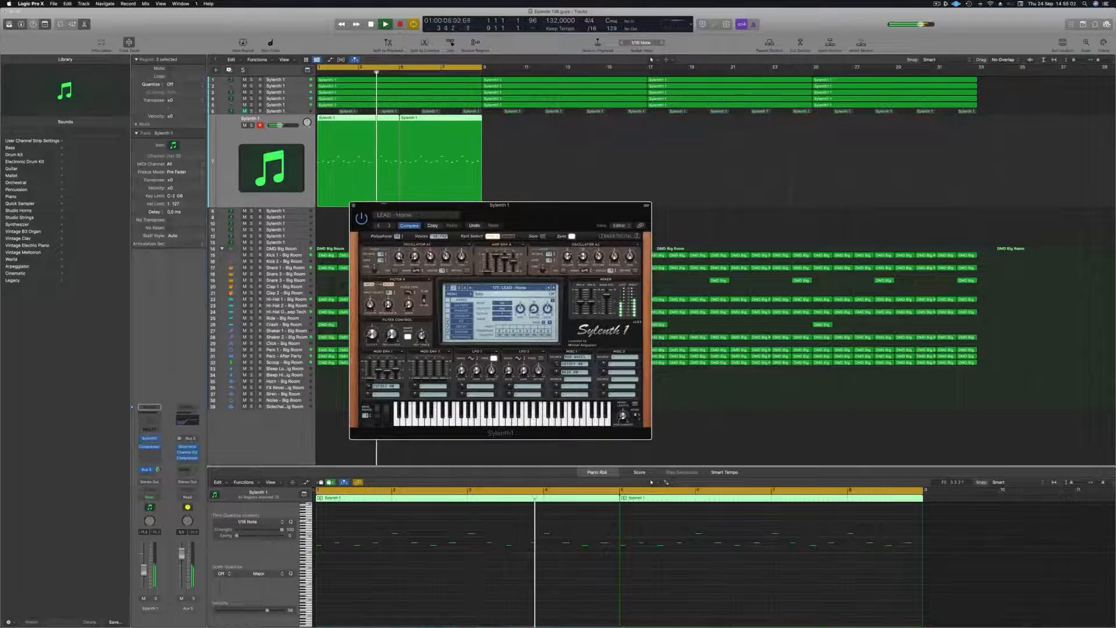
left_click(352, 206)
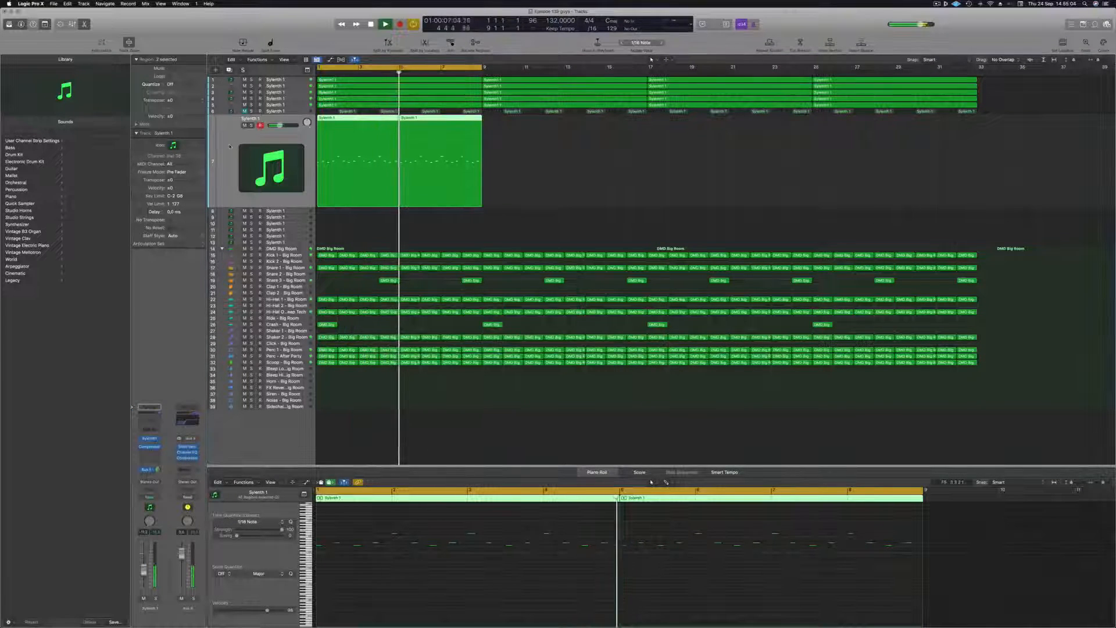
left_click(174, 146)
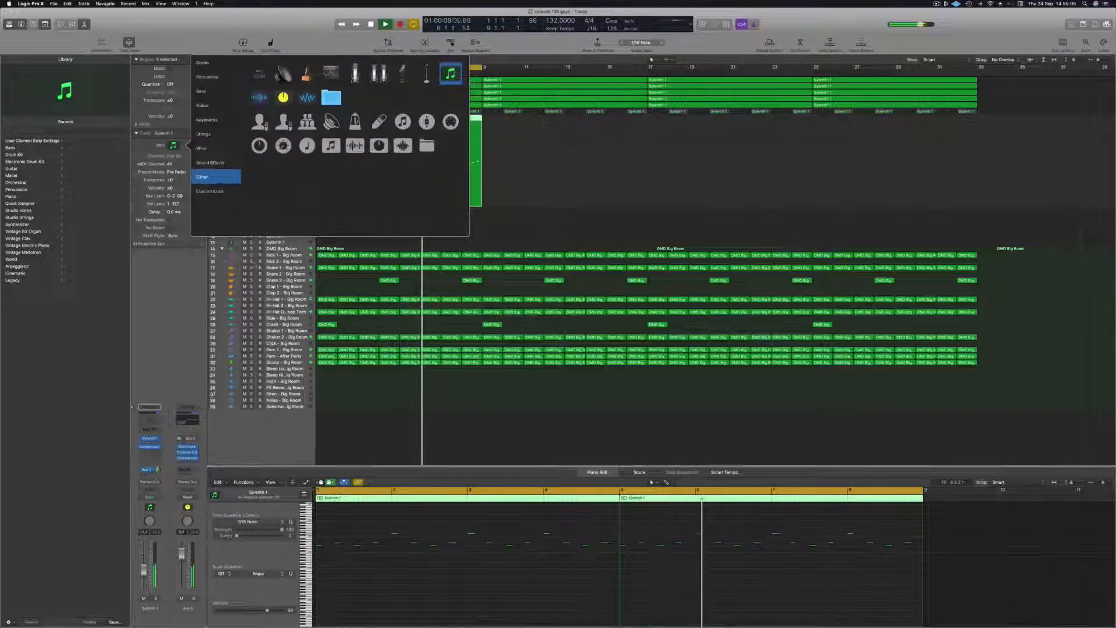
left_click(194, 291)
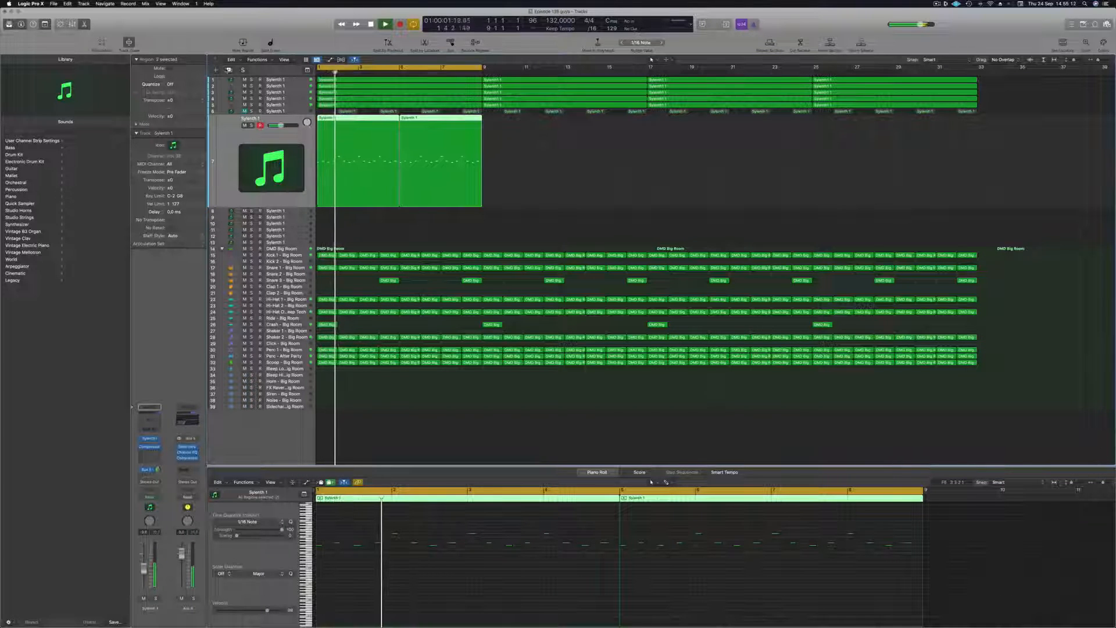
- Duplicate the lead track with its settings and copy both lead regions onto the duplicate
key("super+d")
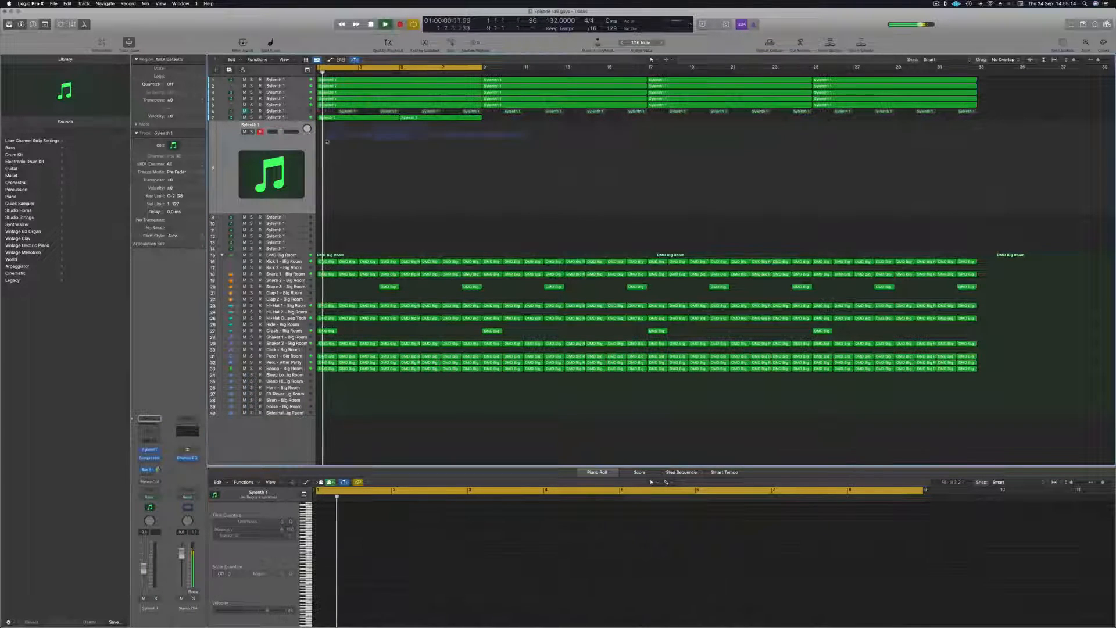
mouse_move(327, 141)
left_mouse_down()
mouse_move(331, 118)
mouse_move(343, 142)
left_mouse_up()
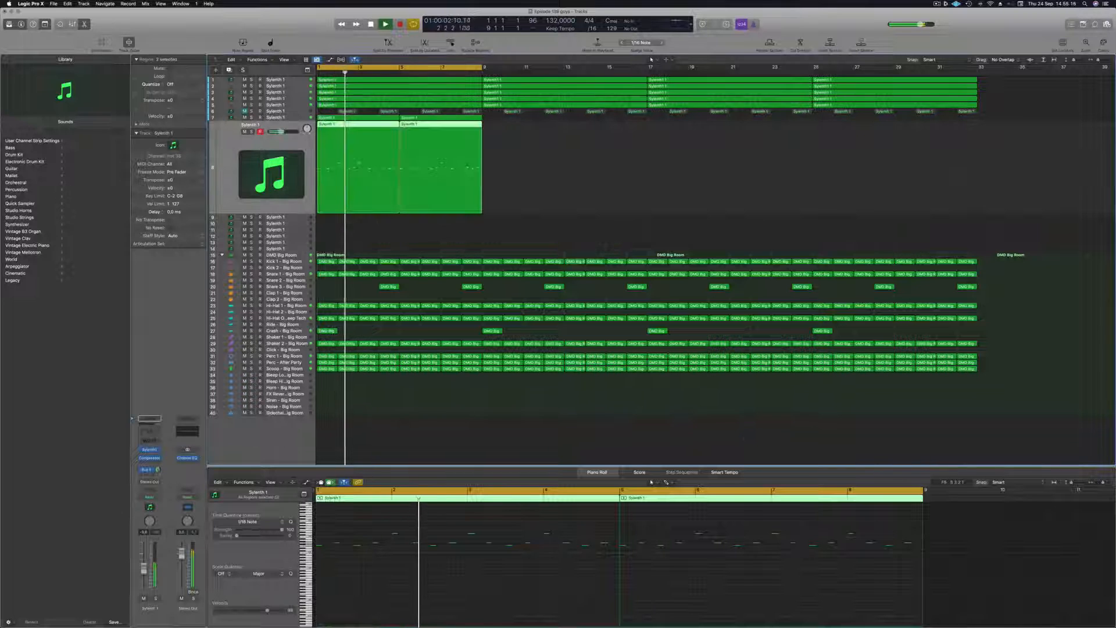
key("Return")
- Transpose all notes on the duplicated lead track down one octave and replay from the start
left_click(492, 572)
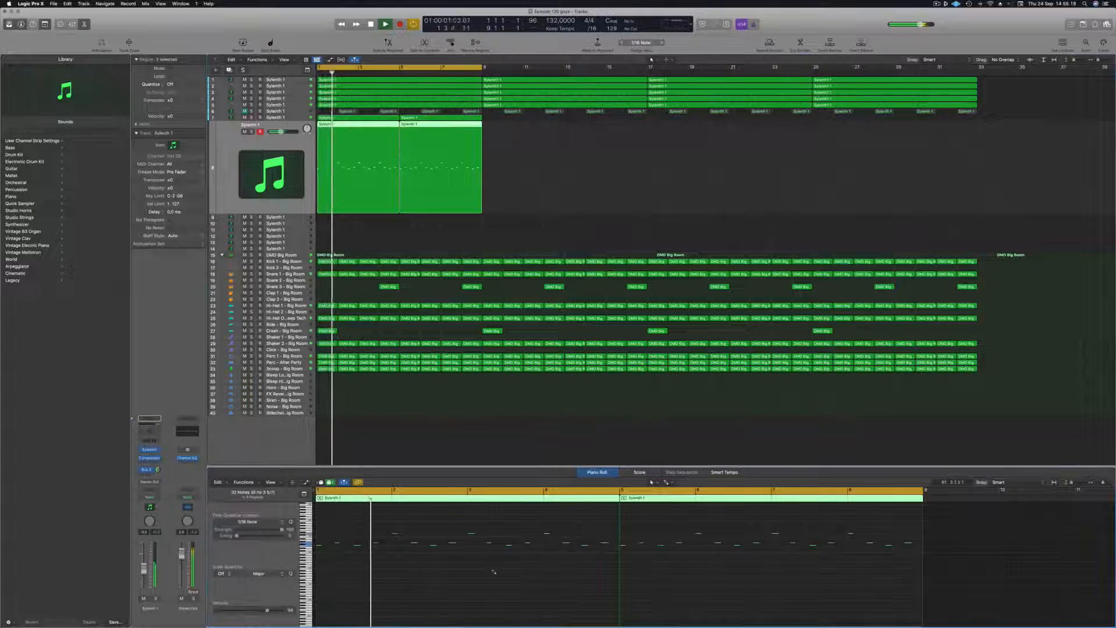
key("alt+shift+Down")
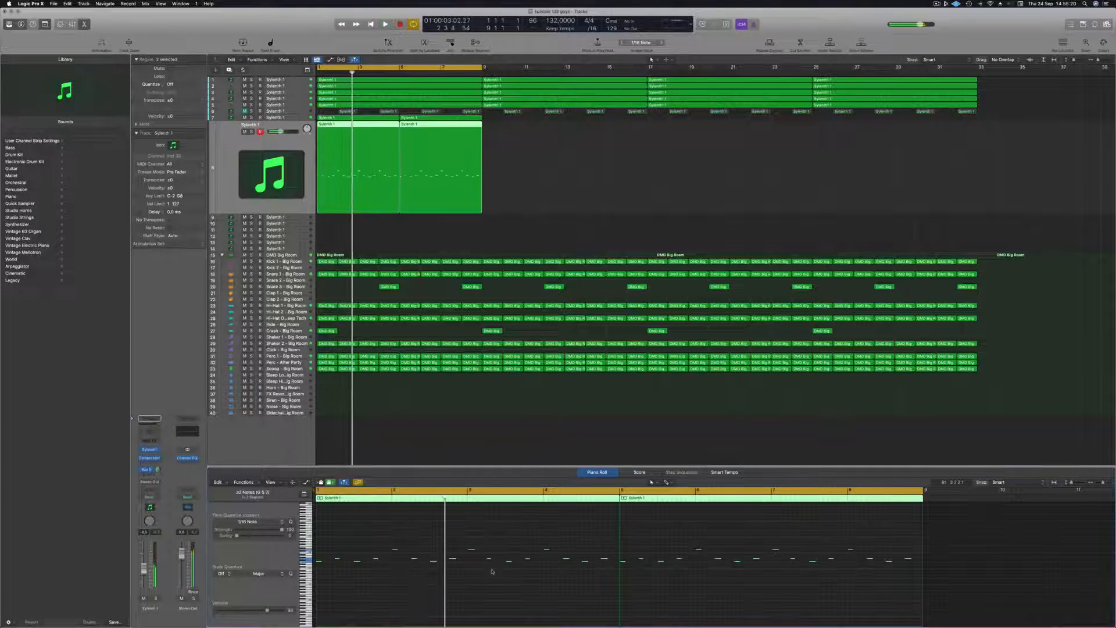
key("Return")
scroll(626, 163, "up", 5)
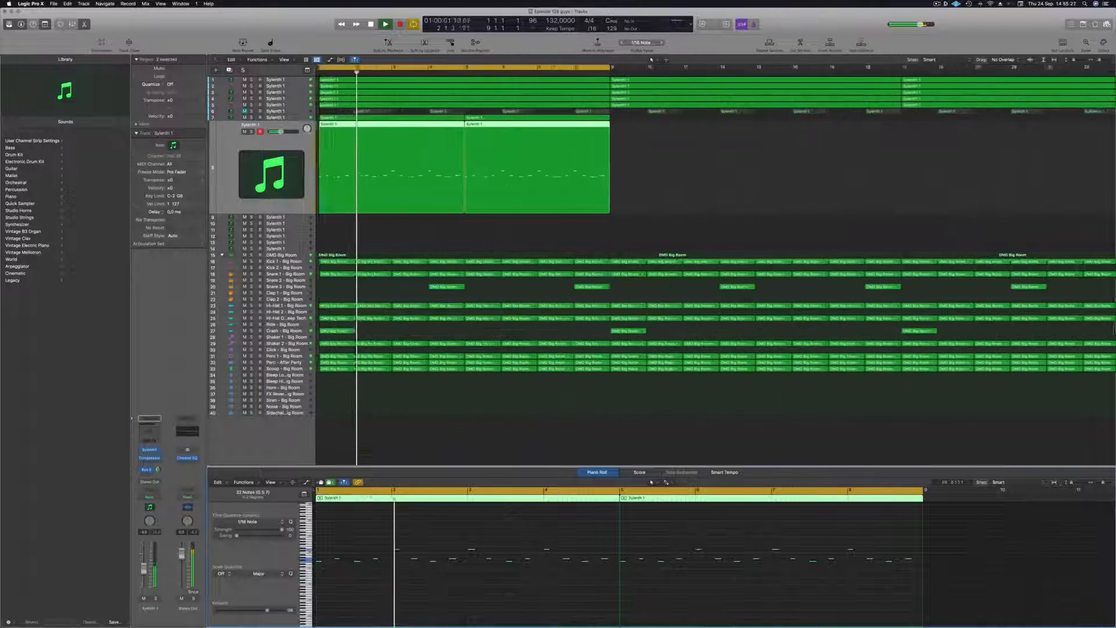
scroll(626, 164, "down", 2)
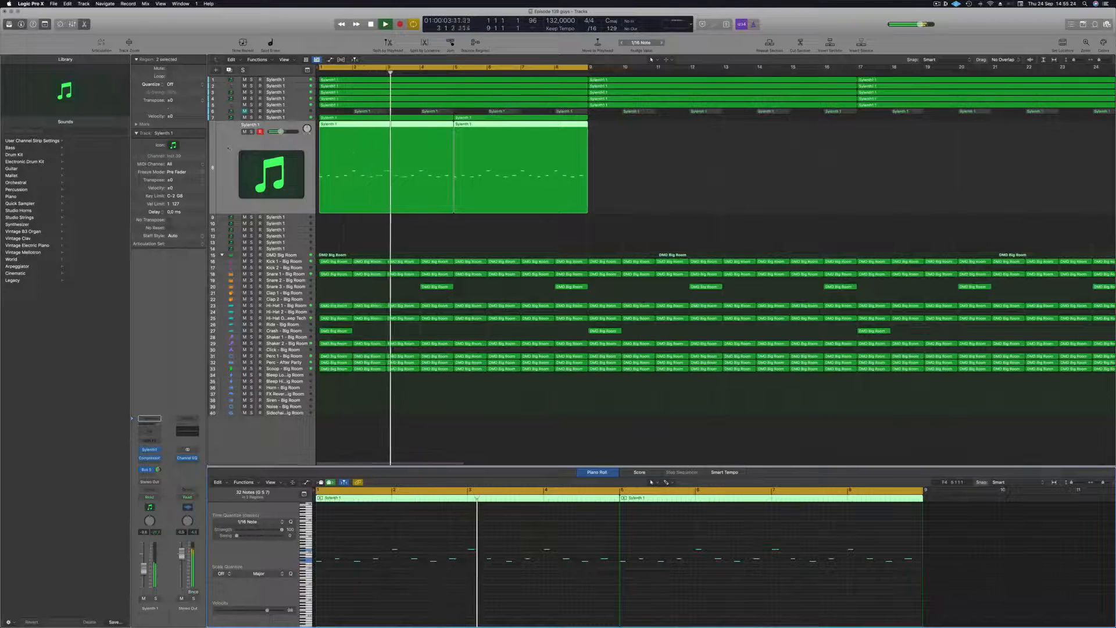
- Add a send to Bus 2 (Delay) on the original lead track and replay from the start
left_click(288, 118)
key("Return")
key("Return")
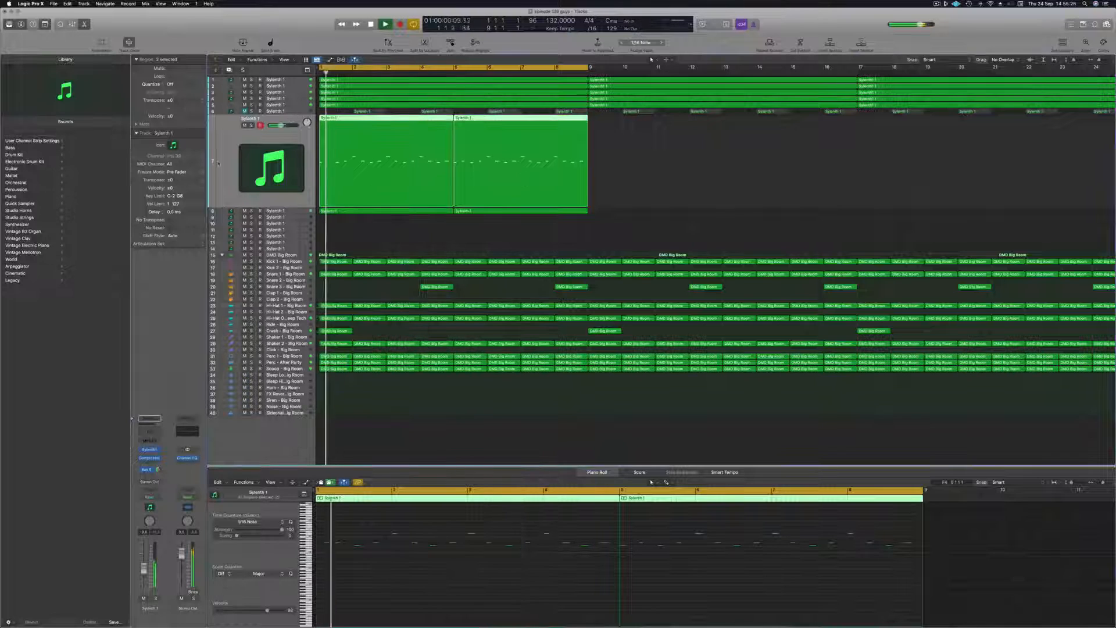
left_click(151, 463)
left_click(166, 496)
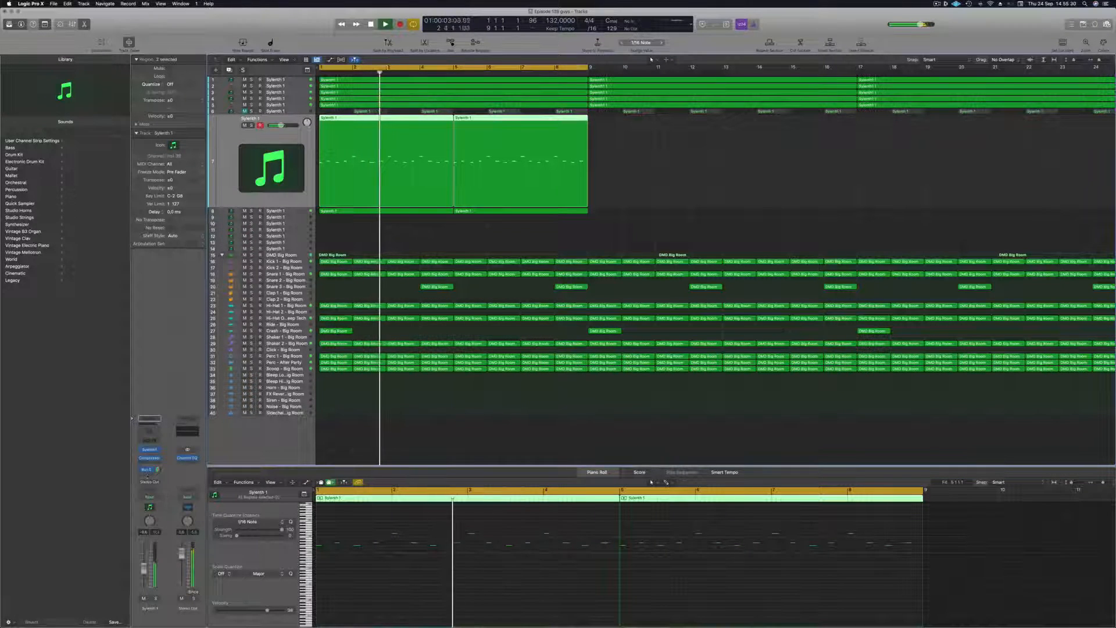
left_click(150, 475)
mouse_move(151, 484)
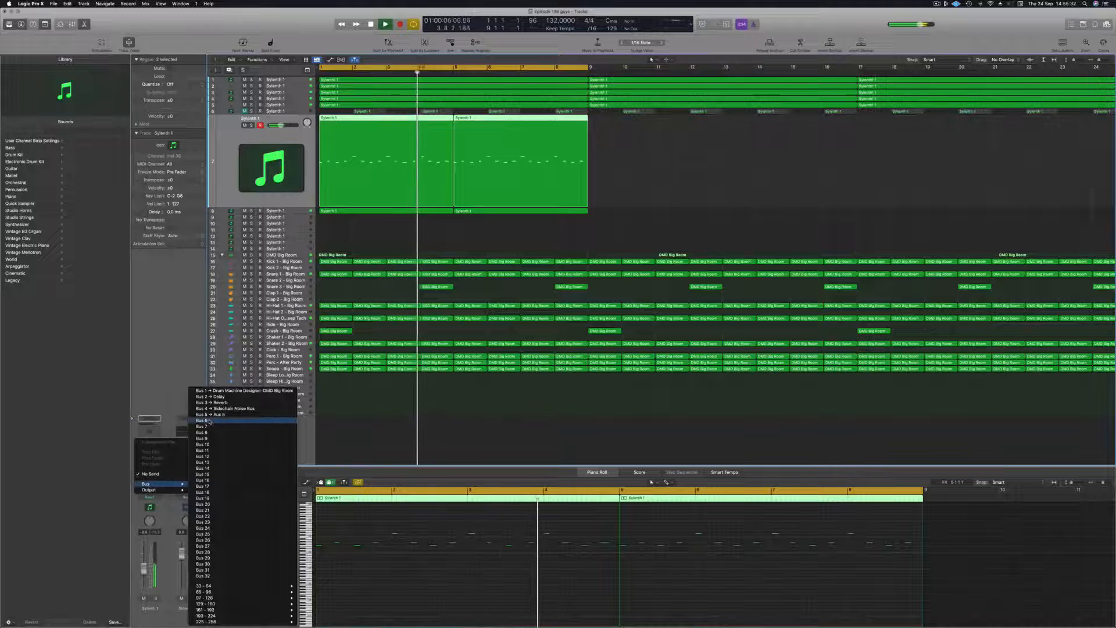
left_click(219, 397)
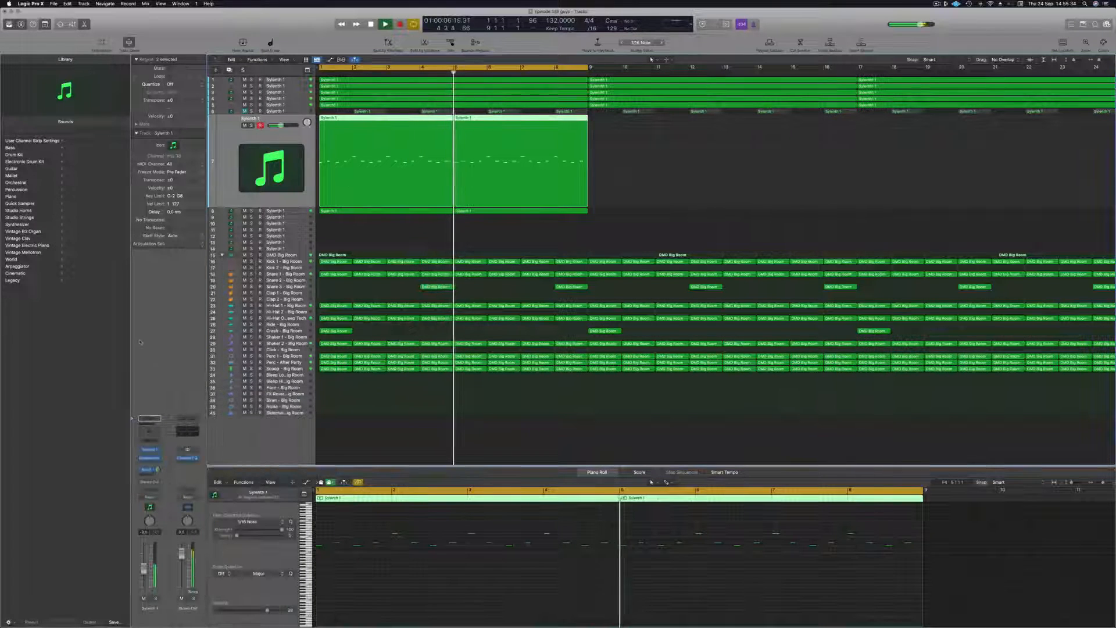
key("Return")
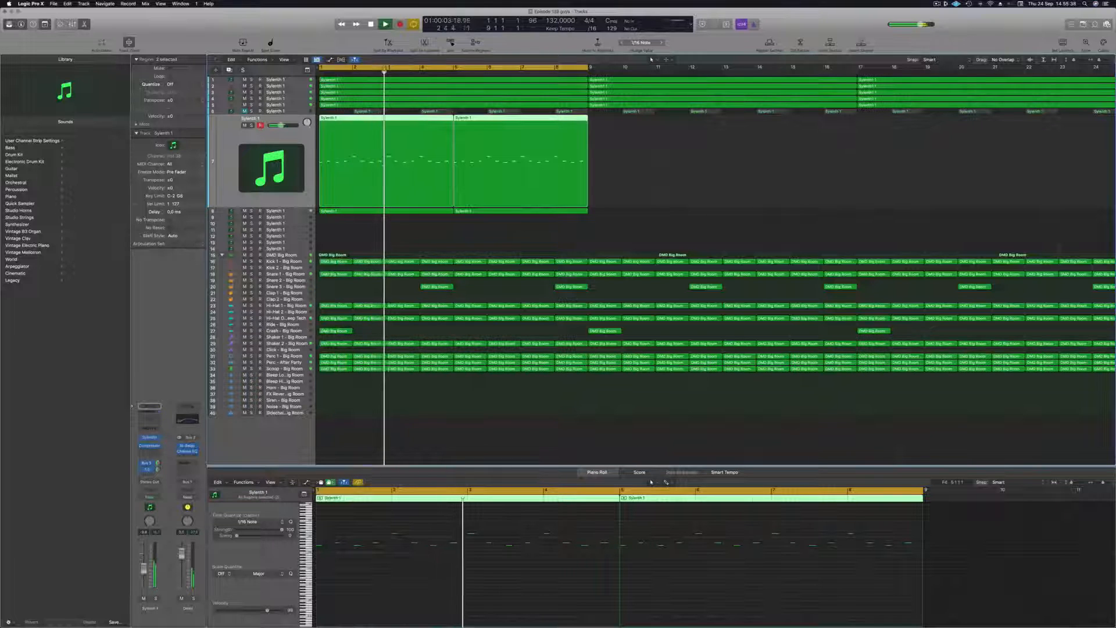
- Check the Stereo Delay settings on the Delay bus, close the plug-in and deselect the lead regions
left_click(186, 446)
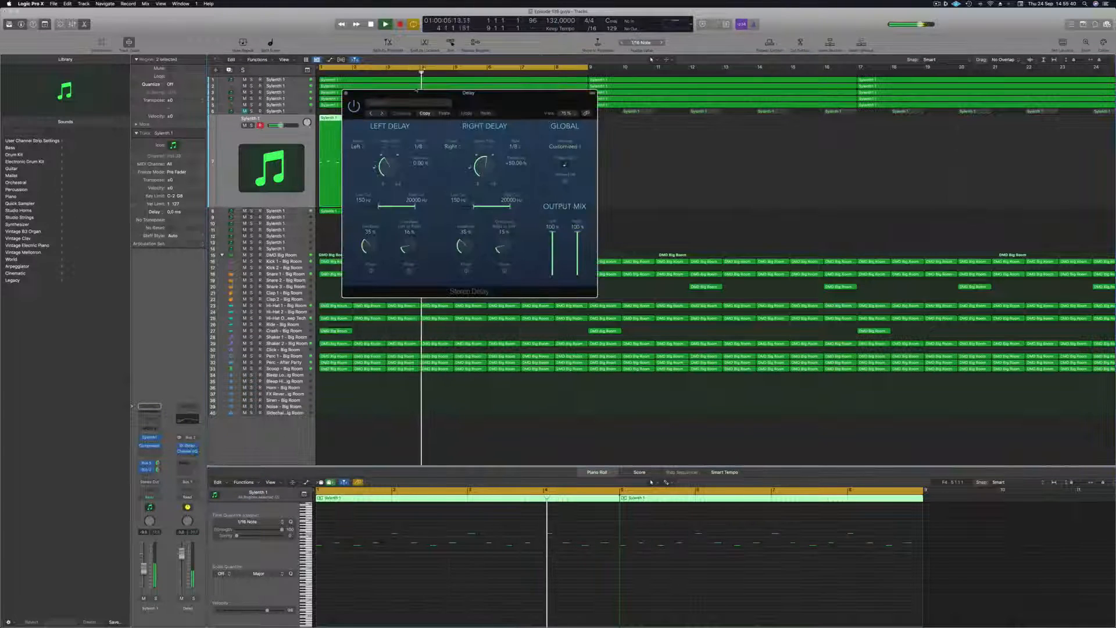
left_click(345, 93)
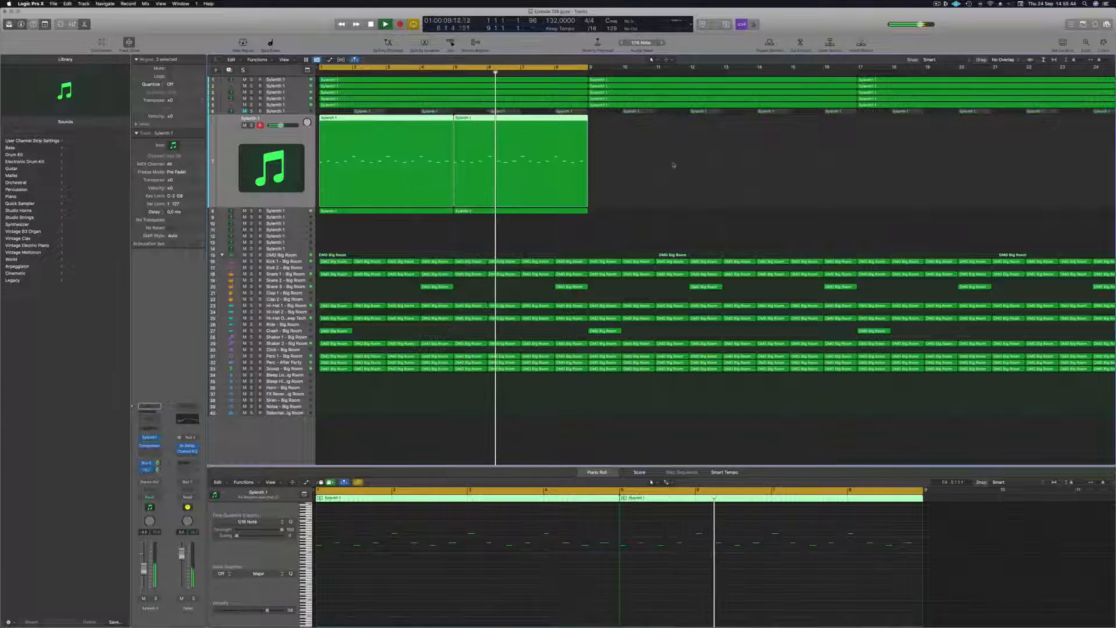
left_click(647, 178)
scroll(628, 176, "down", 5)
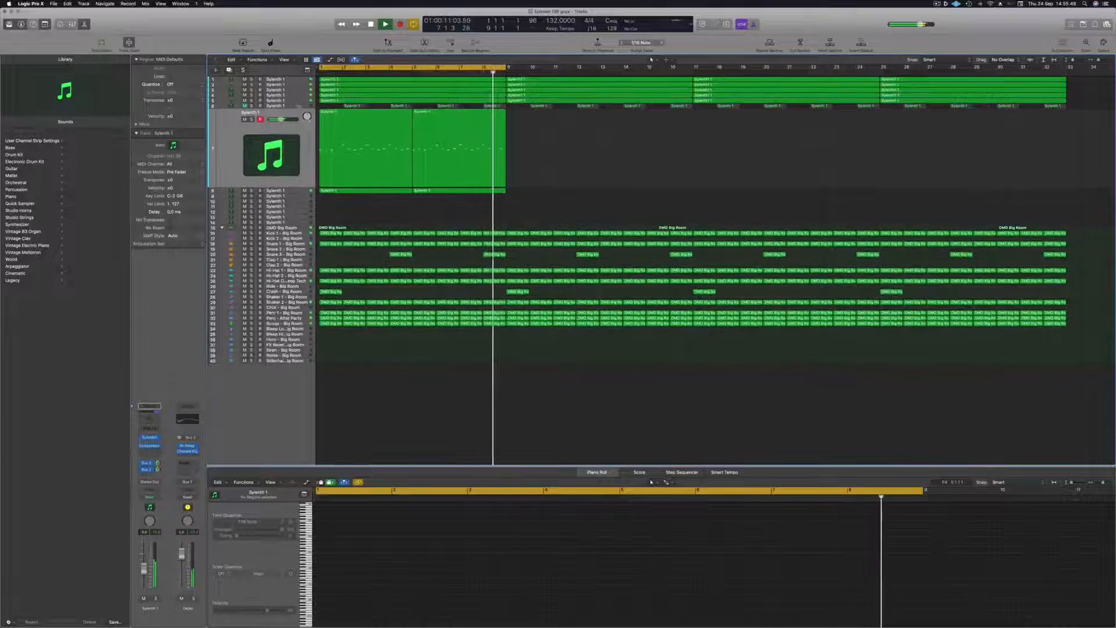
- Add a Channel EQ with a 1190 Hz, 12 dB/Oct low cut to the synth track playing every second bar
left_click(282, 106)
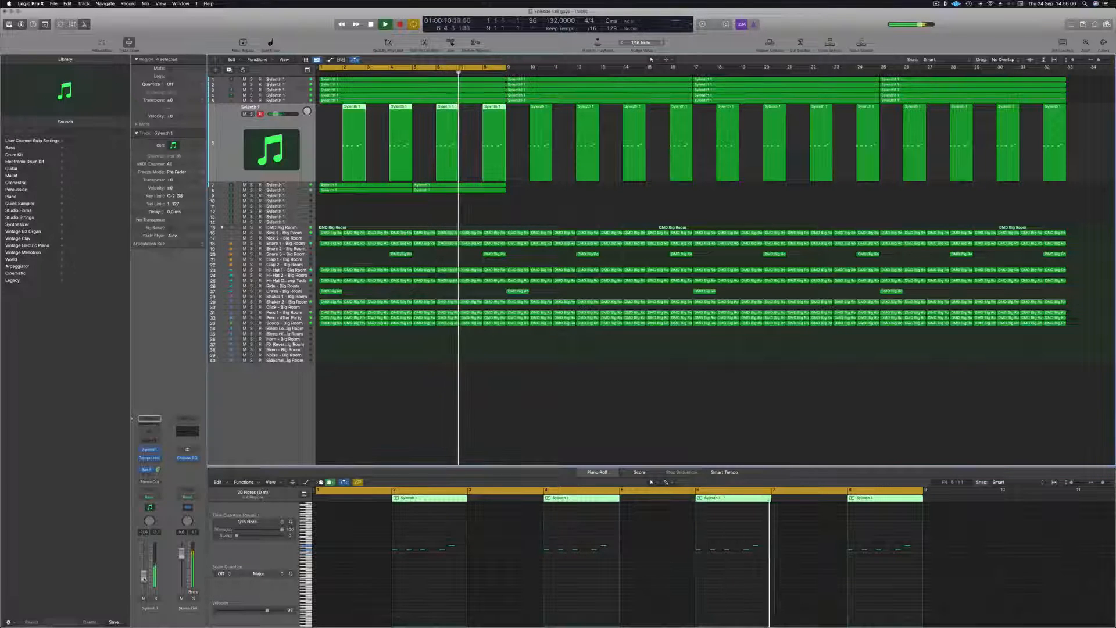
left_click(150, 430)
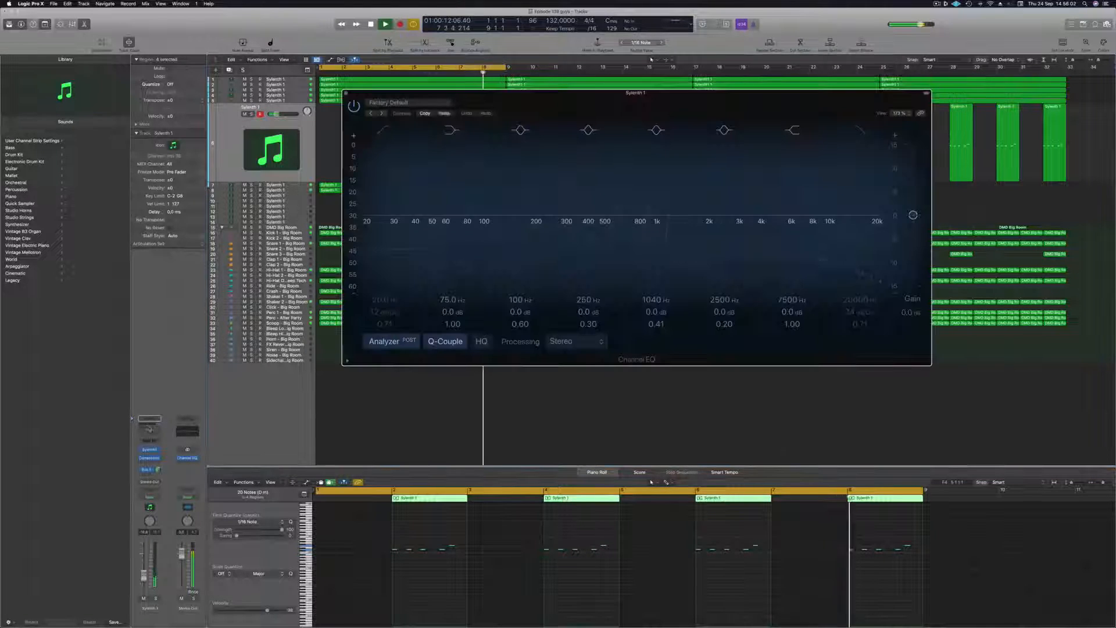
left_click(385, 130)
left_click_drag(401, 189, 671, 166)
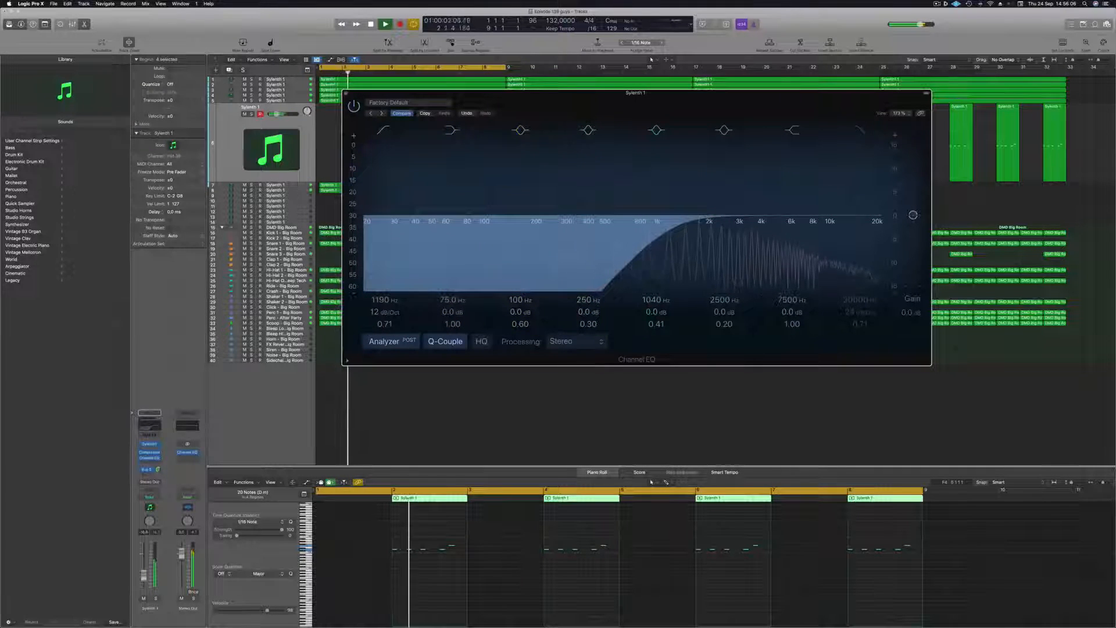
left_click(657, 401)
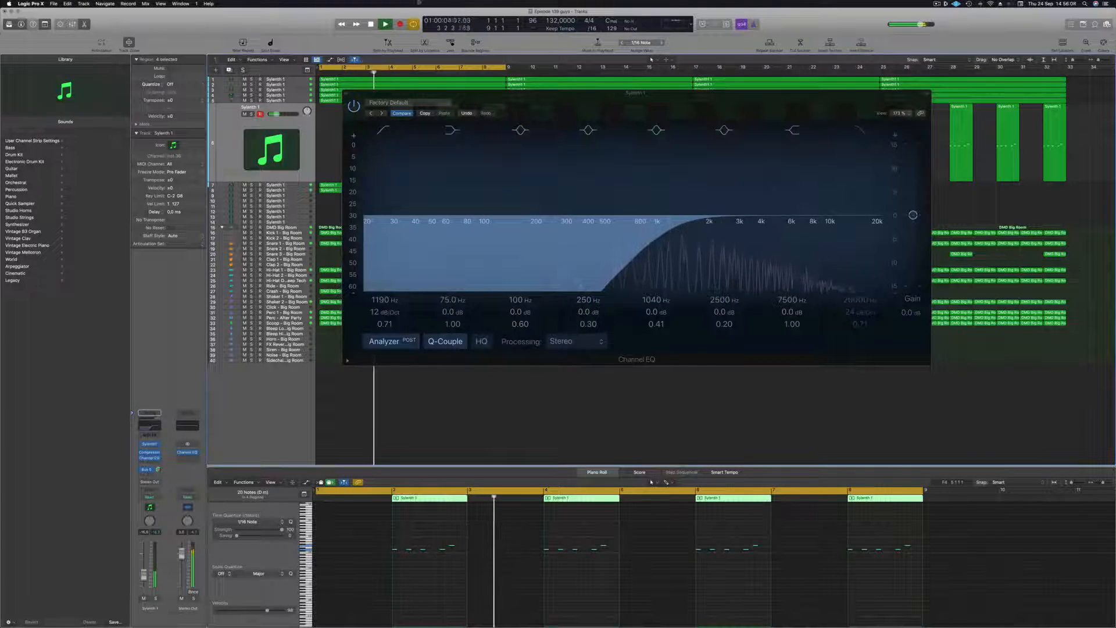
key("v")
key("space")
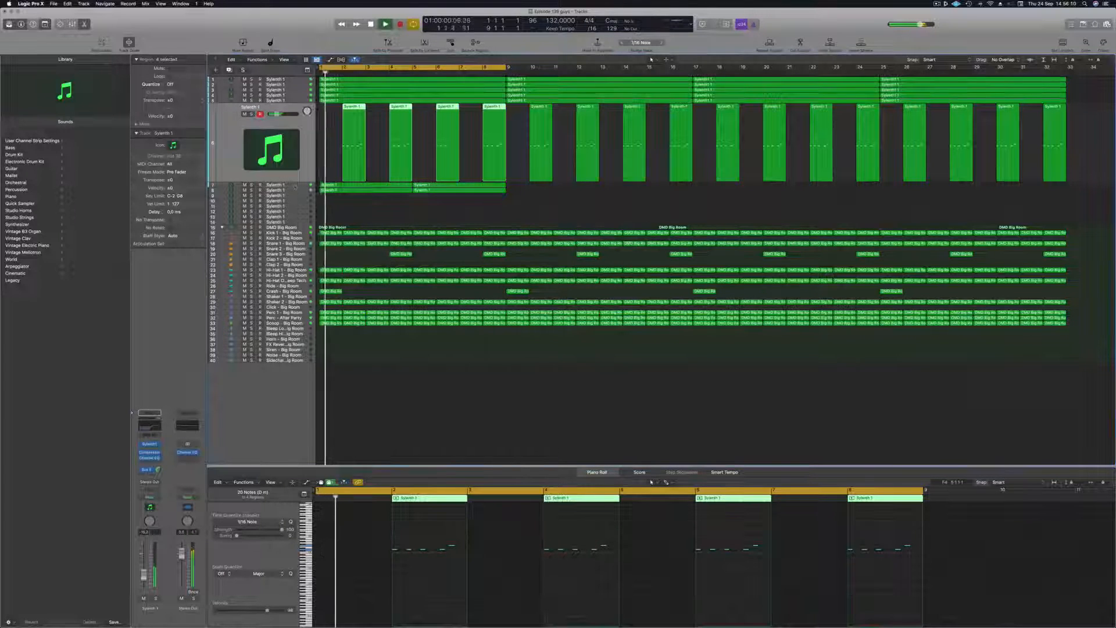
- Audition the original lead track briefly in solo, unsolo it and add a Channel EQ to it
left_click(295, 187)
key("Return")
left_click(252, 120)
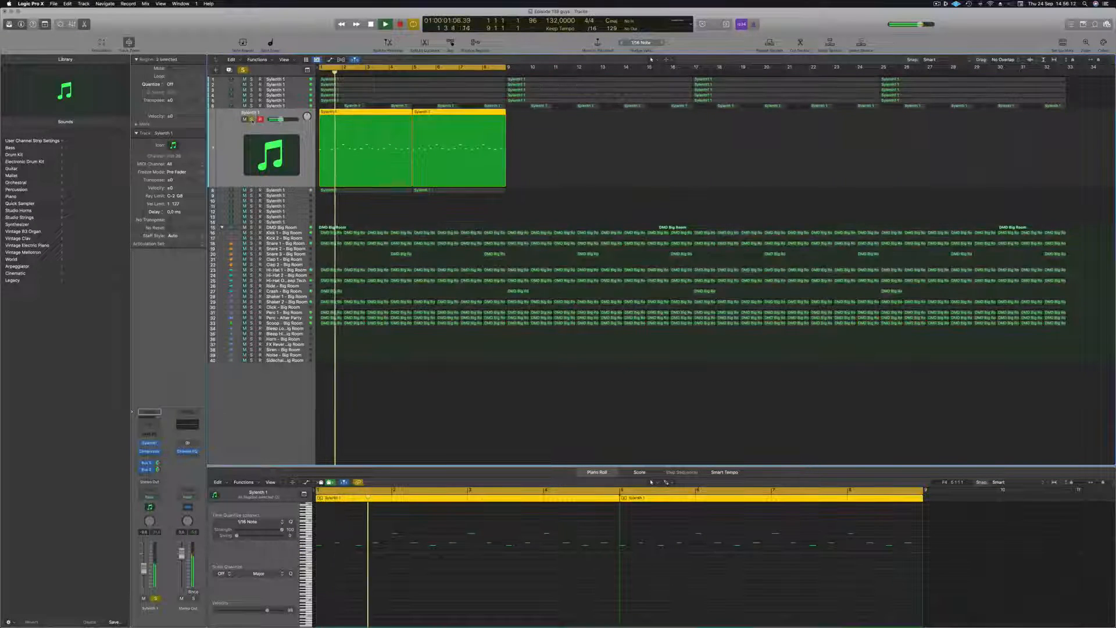
left_click(252, 120)
key("Return")
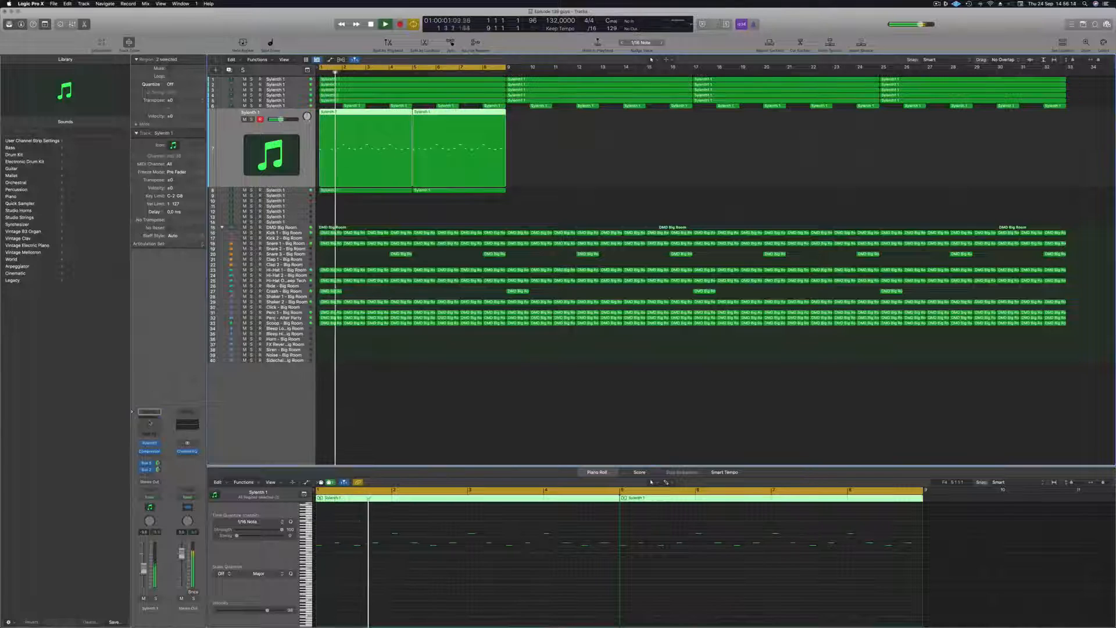
left_click(150, 425)
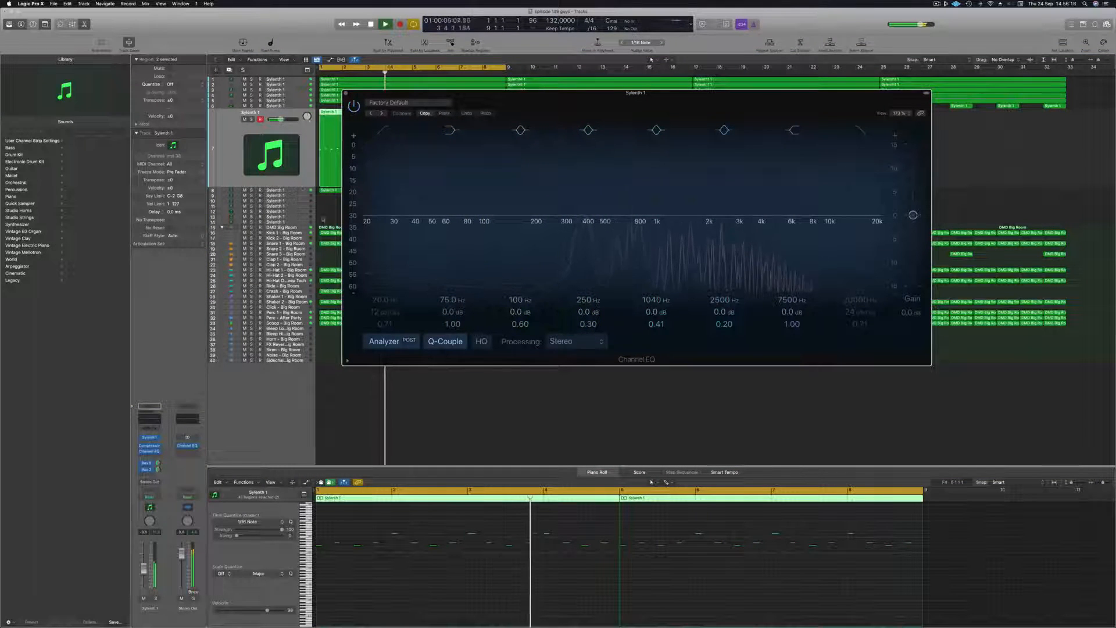
- Add a Channel EQ with a low cut to the octave-lower lead track and close the EQ windows
left_click(295, 192)
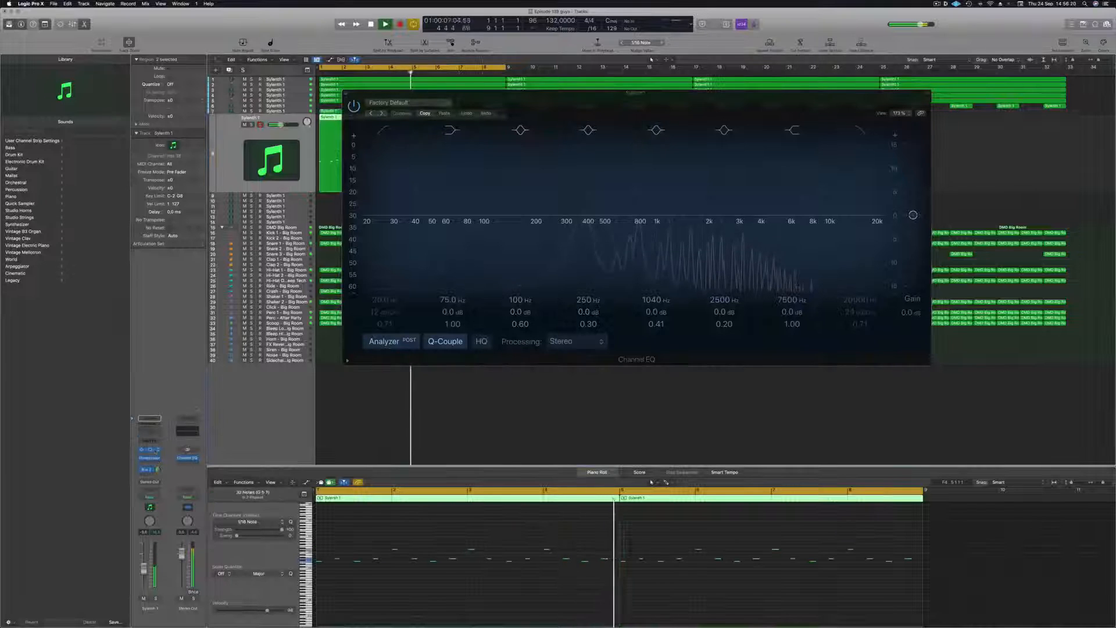
left_click(151, 432)
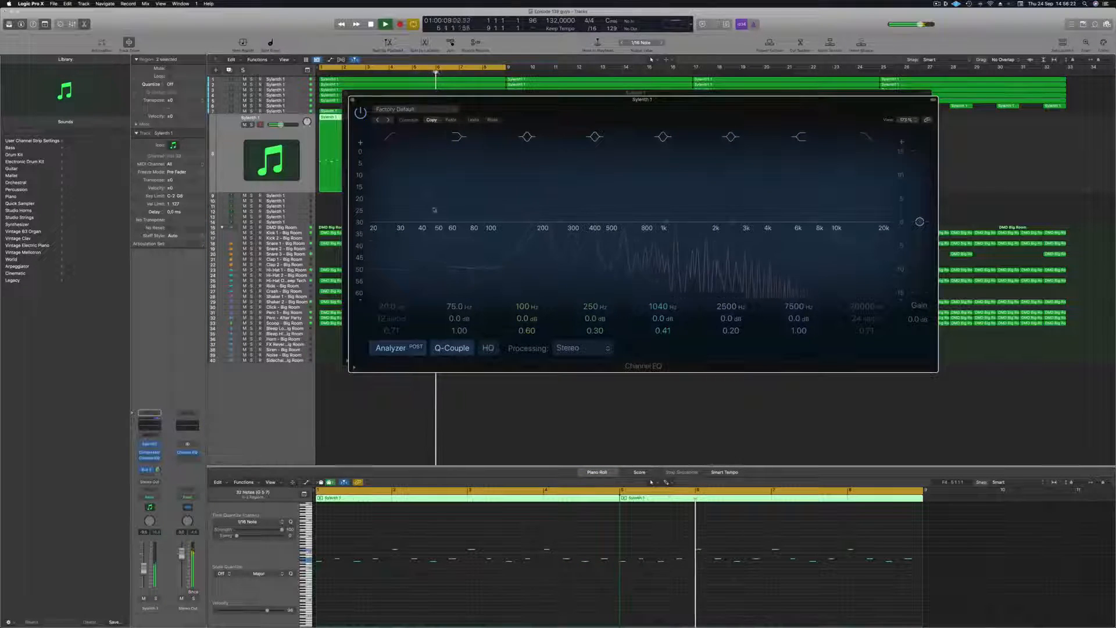
left_click_drag(407, 174, 532, 167)
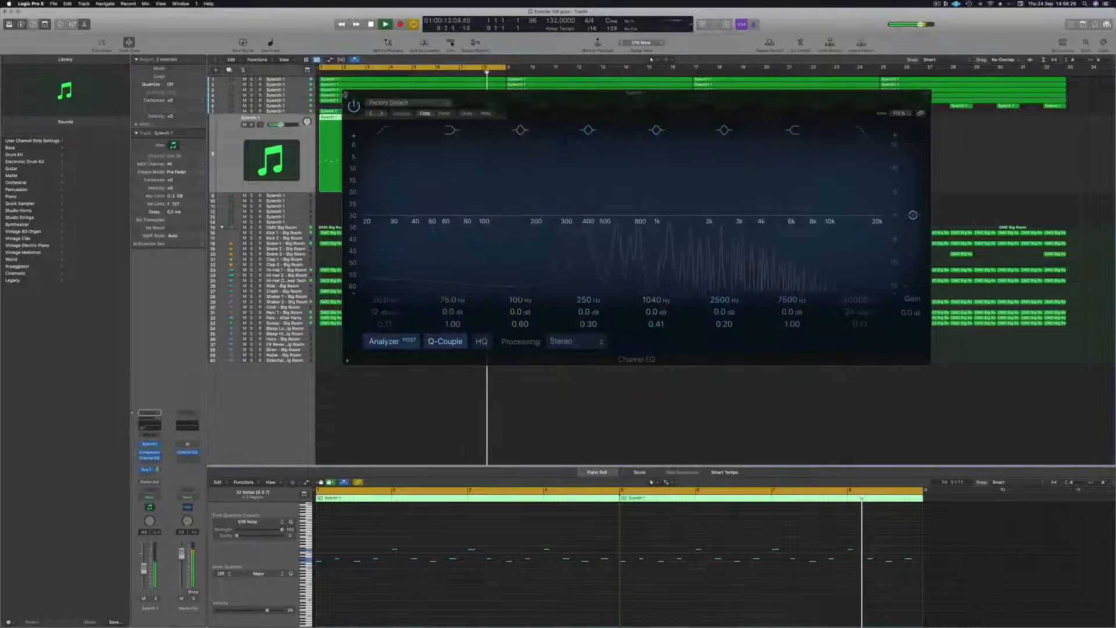
left_click(351, 101)
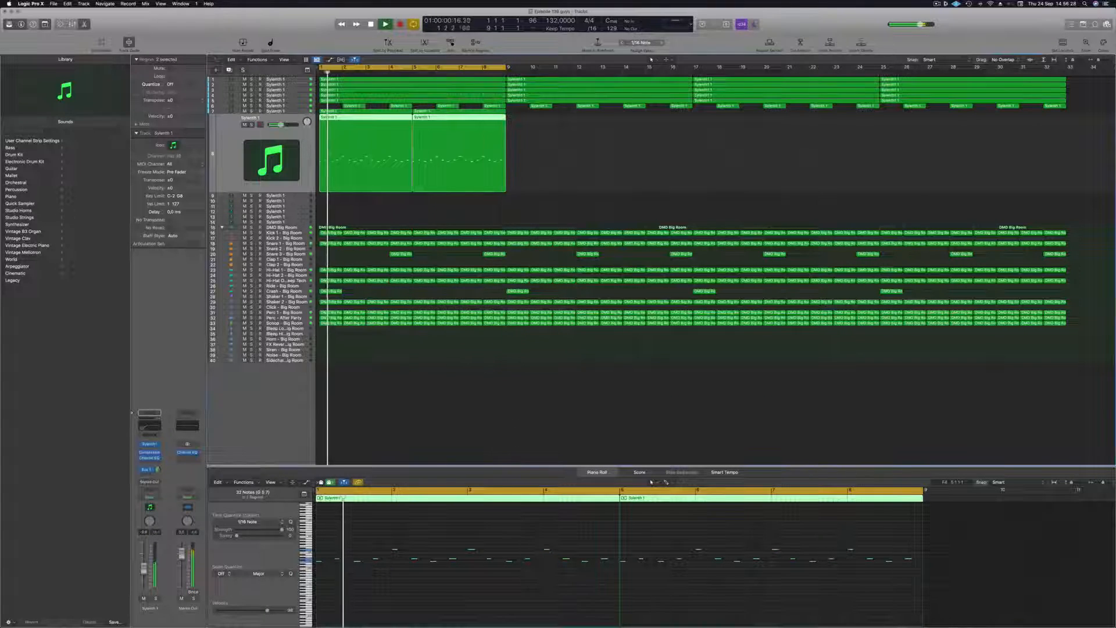
- Audition the layered lead from the start with the original lead track muted and unmuted, and reselect the octave-lower track
left_click(286, 110)
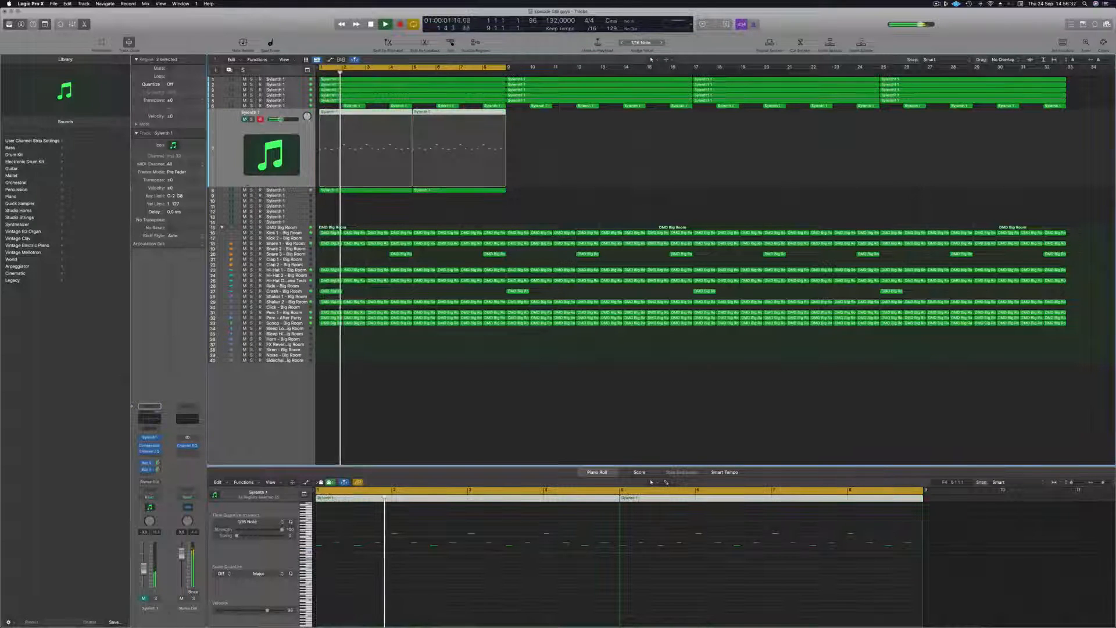
key("m")
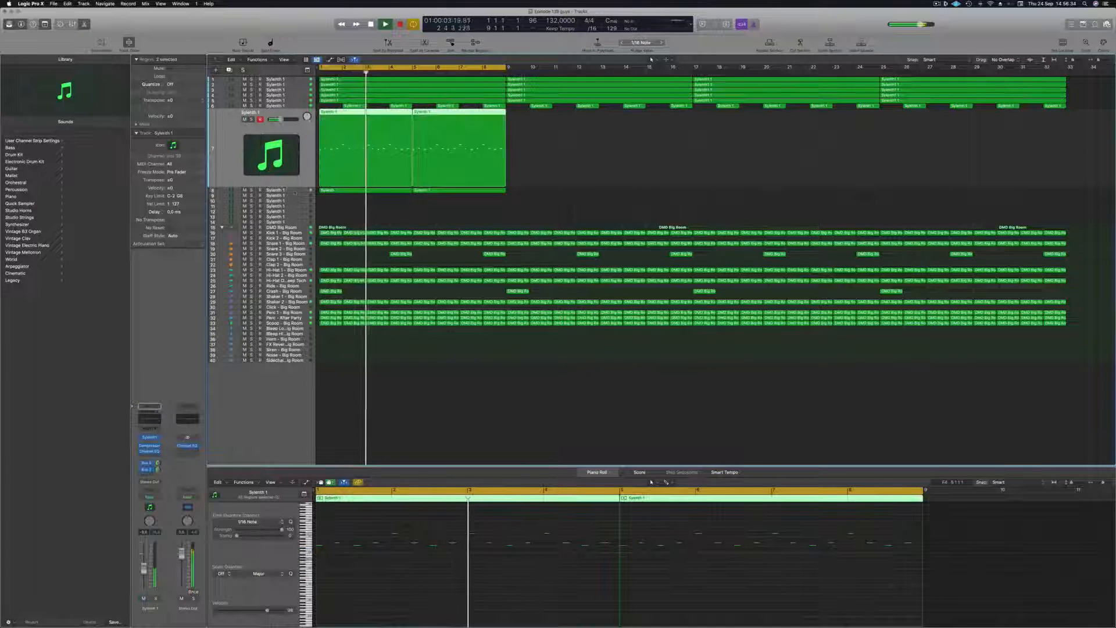
key("Return")
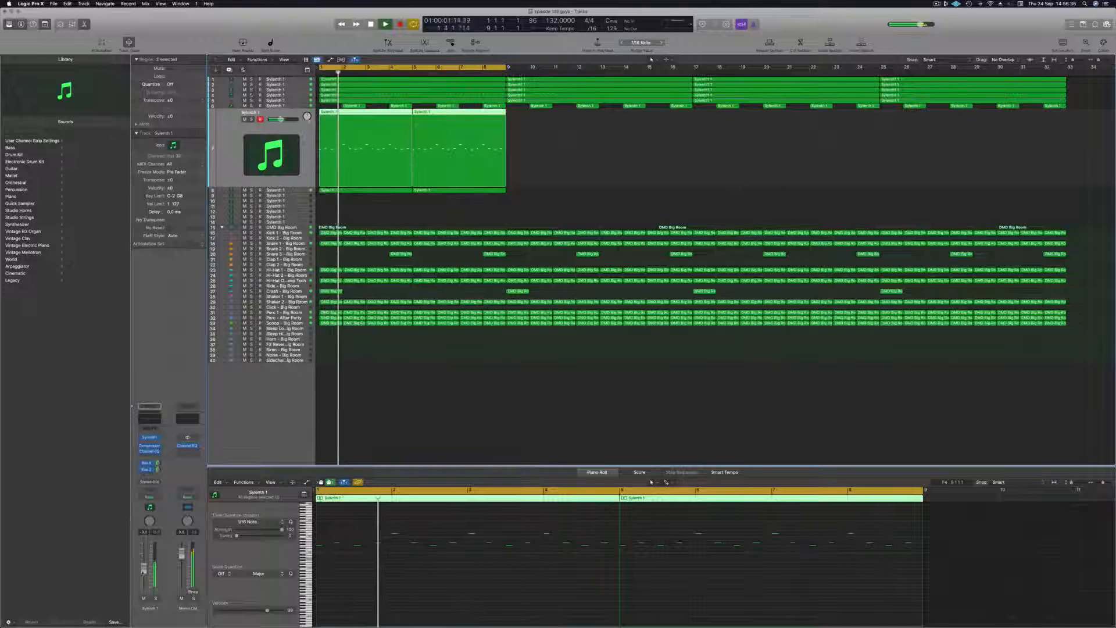
key("Return")
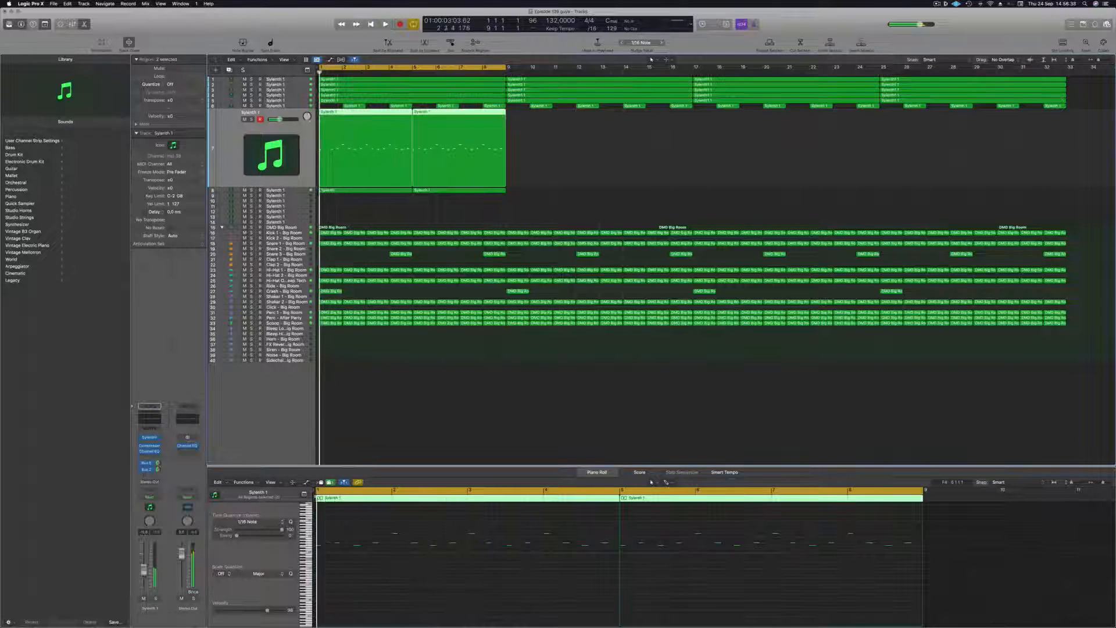
key("Down")
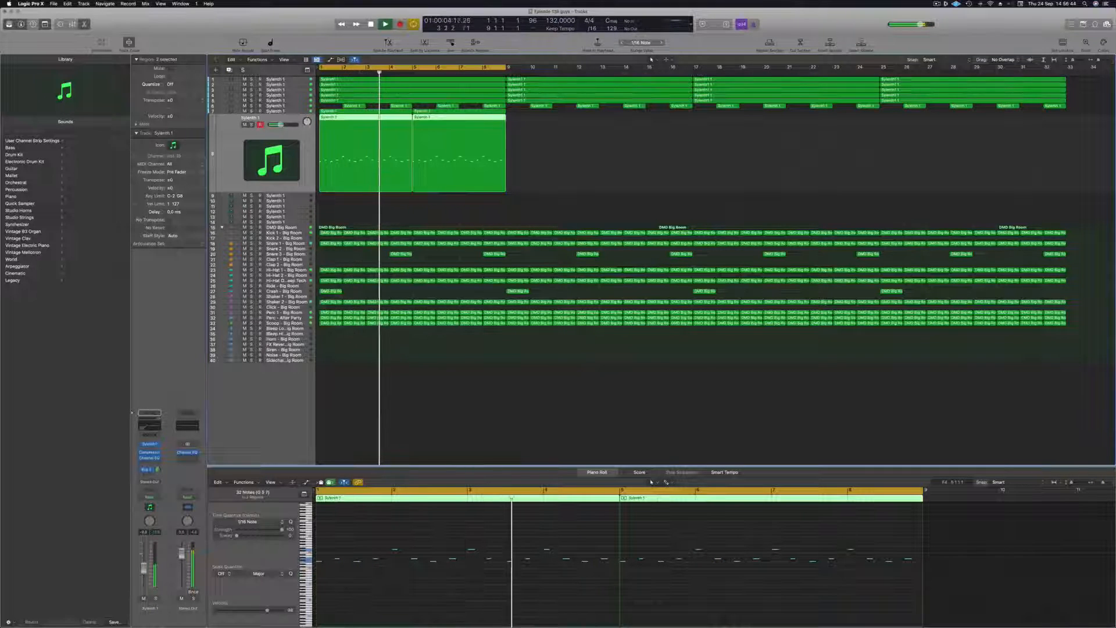
- Select the regions on both lead tracks and copy them repeatedly so the leads fill the arrangement up to bar 33
left_click(583, 186)
key("super+Left")
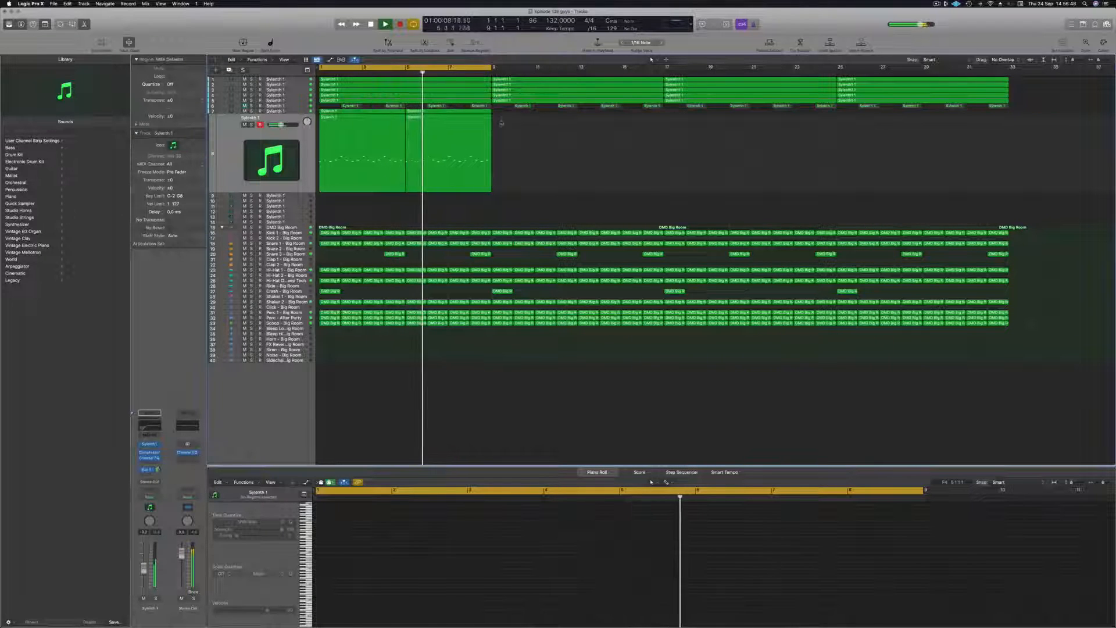
left_click_drag(498, 113, 326, 162)
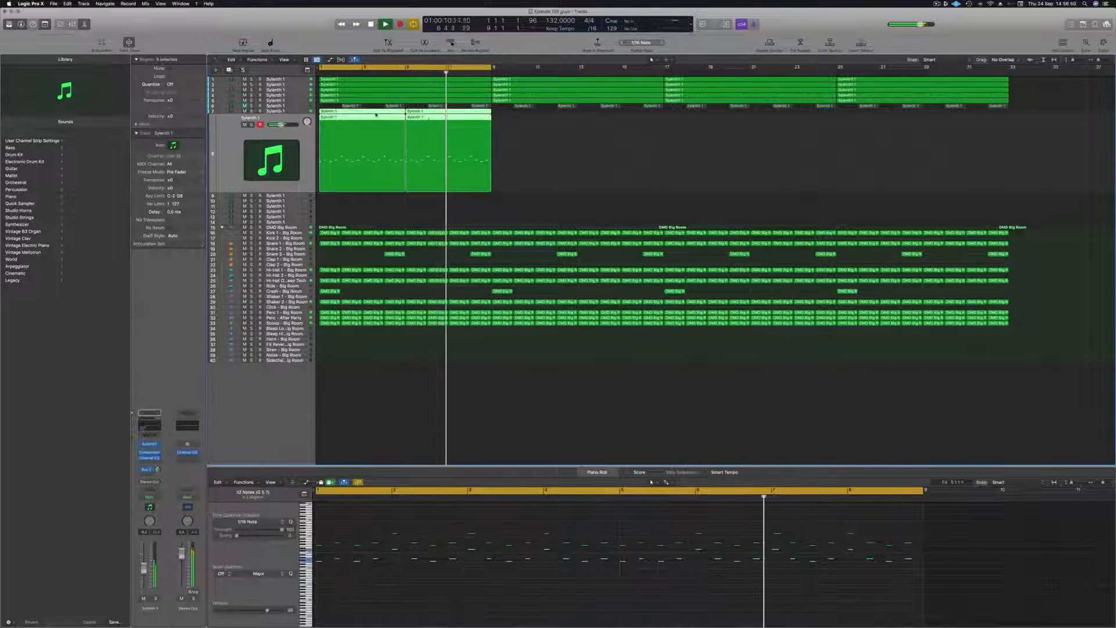
left_click_drag(377, 116, 552, 116)
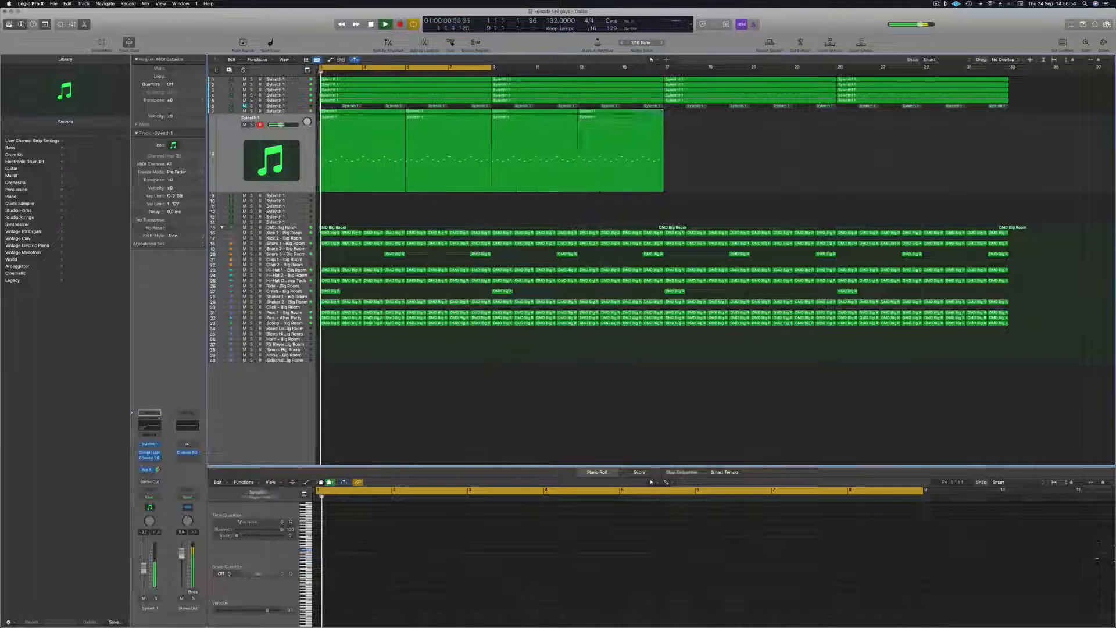
left_click_drag(364, 116, 710, 119)
scroll(623, 204, "left", 3)
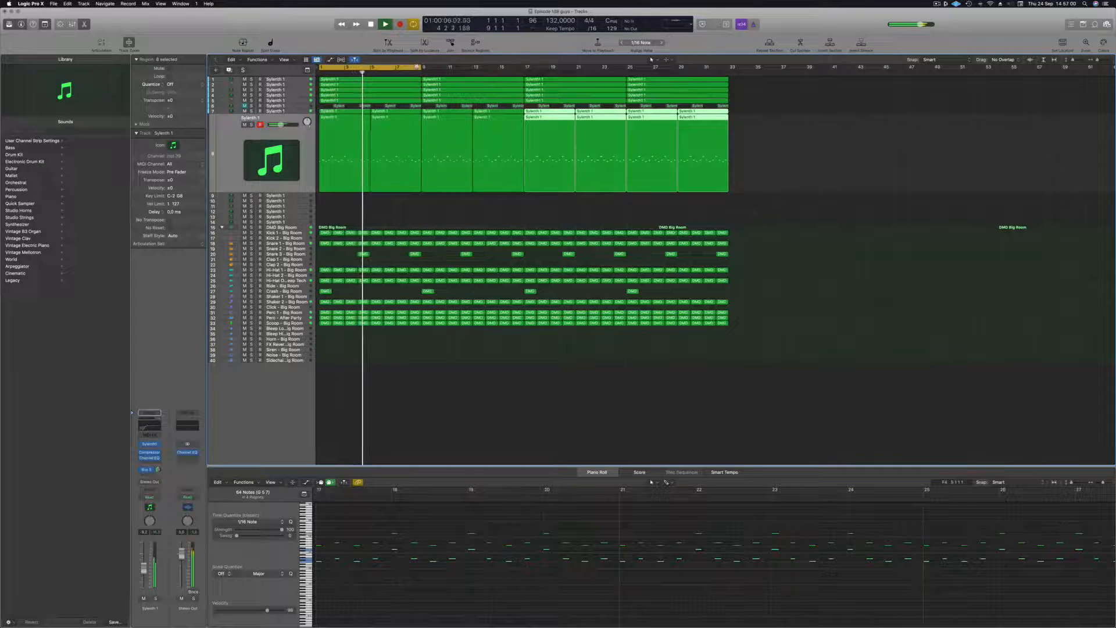
- Extend the cycle range to bar 33 so it spans the whole arrangement, and deselect the copied lead regions
left_click_drag(416, 68, 729, 81)
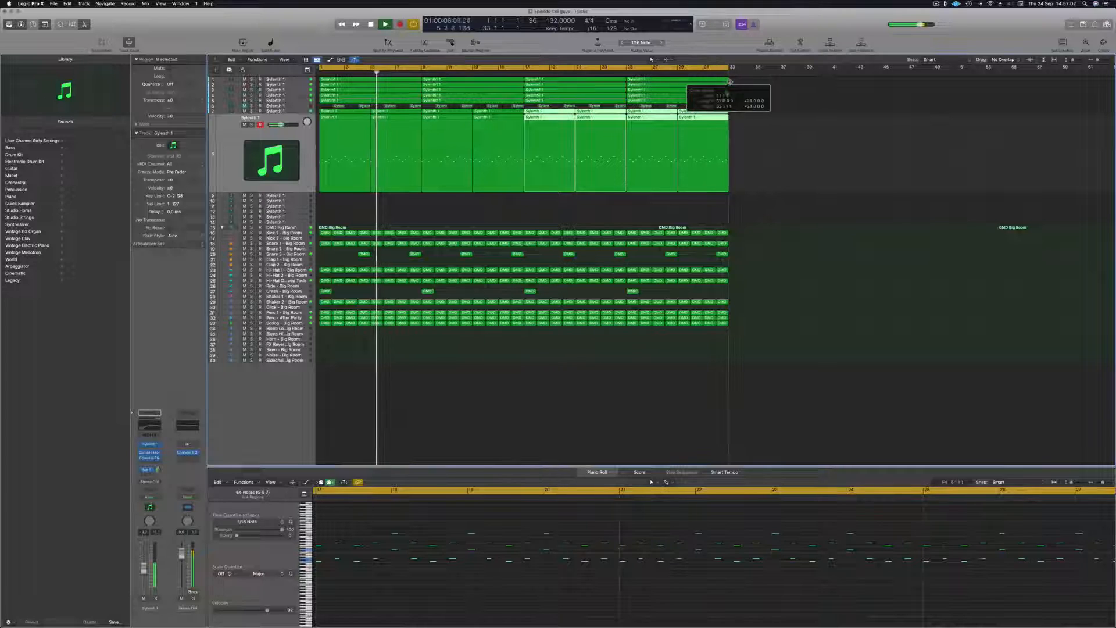
left_click(560, 207)
scroll(561, 206, "up", 3)
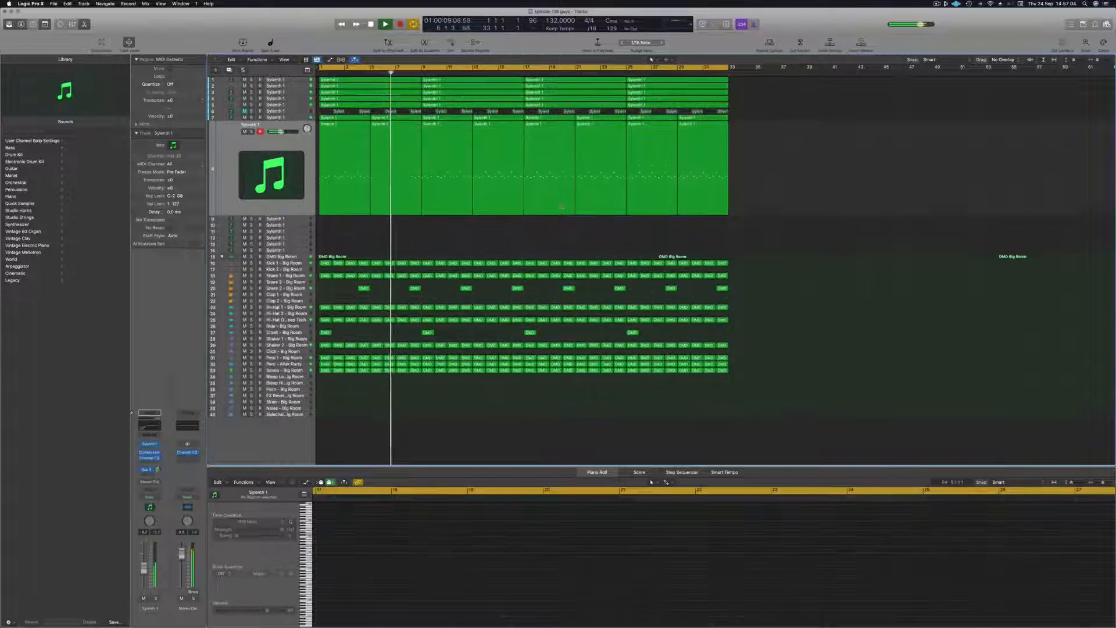
scroll(561, 207, "up", 2)
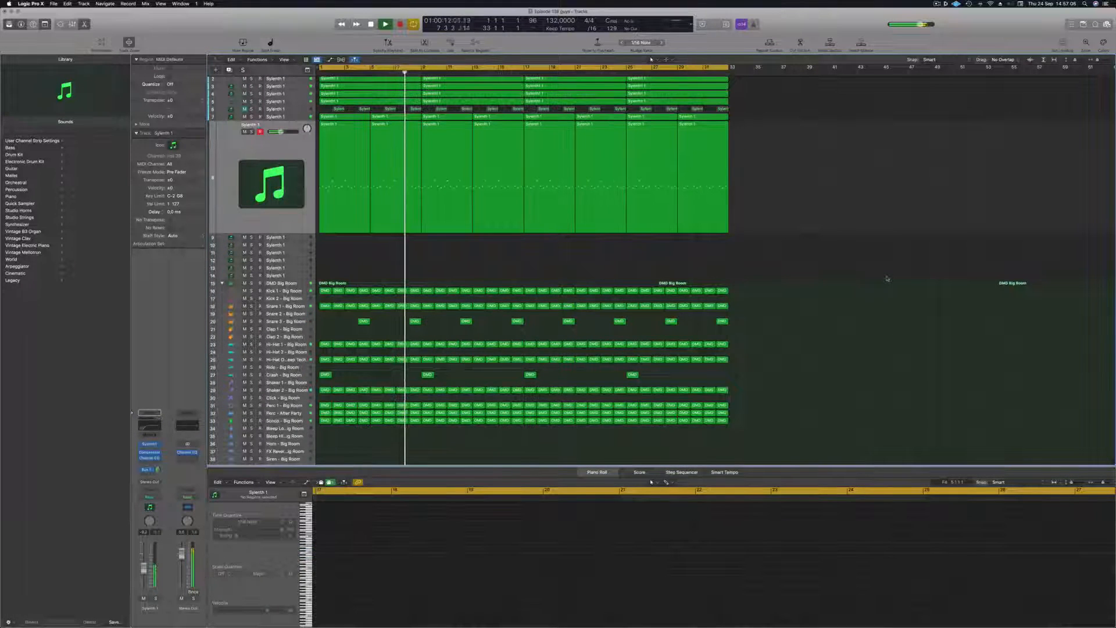